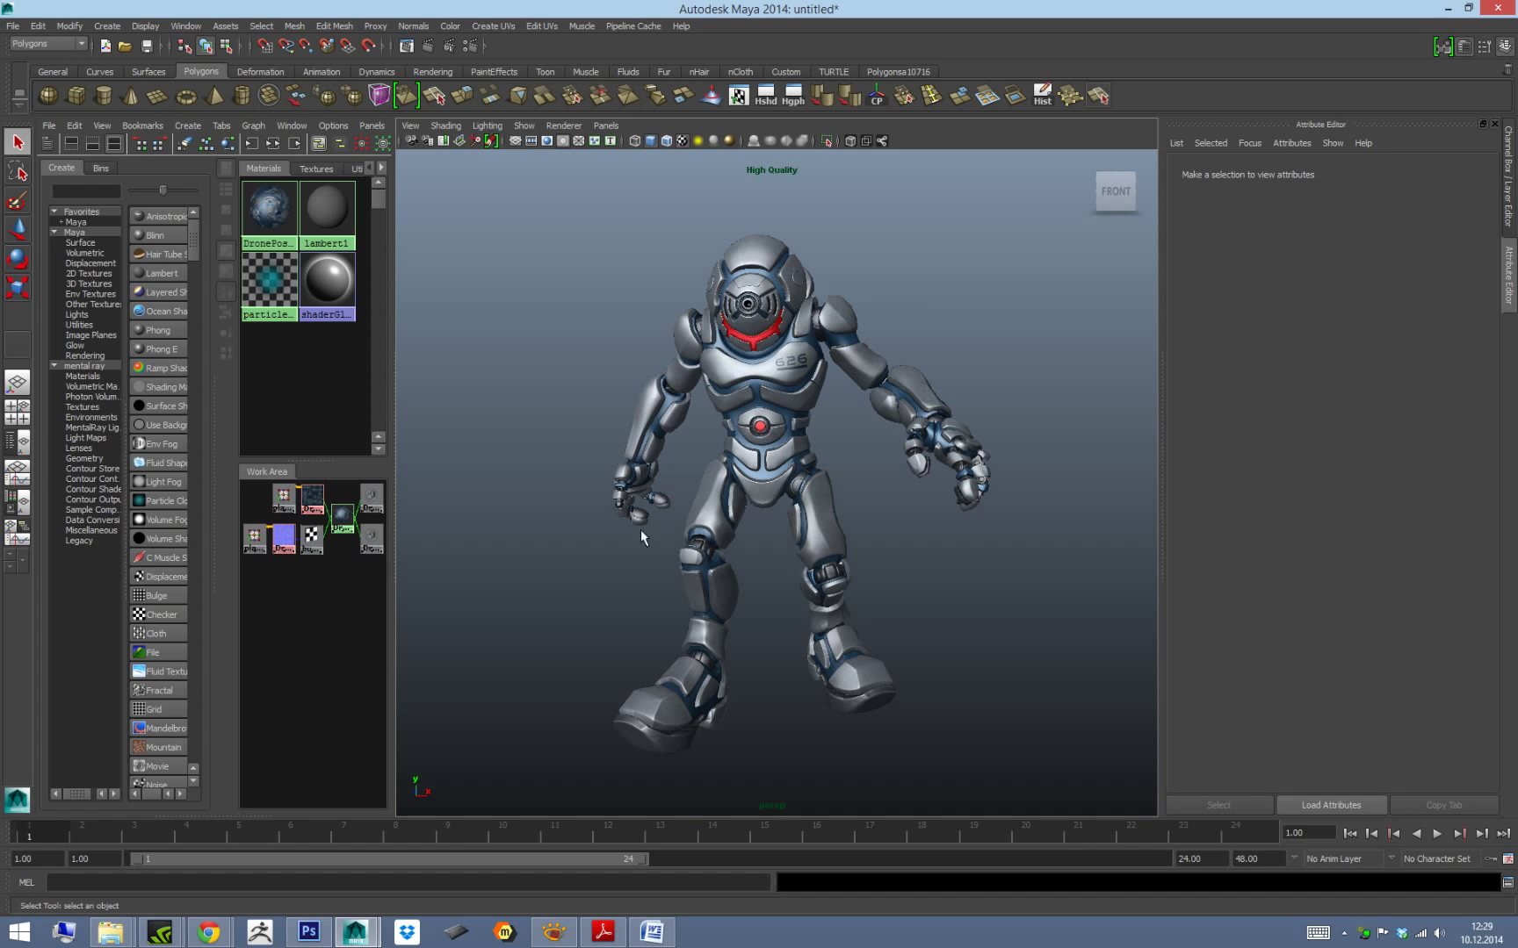
Switch to Photoshop and toggle the RawPlates and lights groups off and on to see what each contributes to the texture.
{"action": "left_click", "coordinate": [308, 933]}
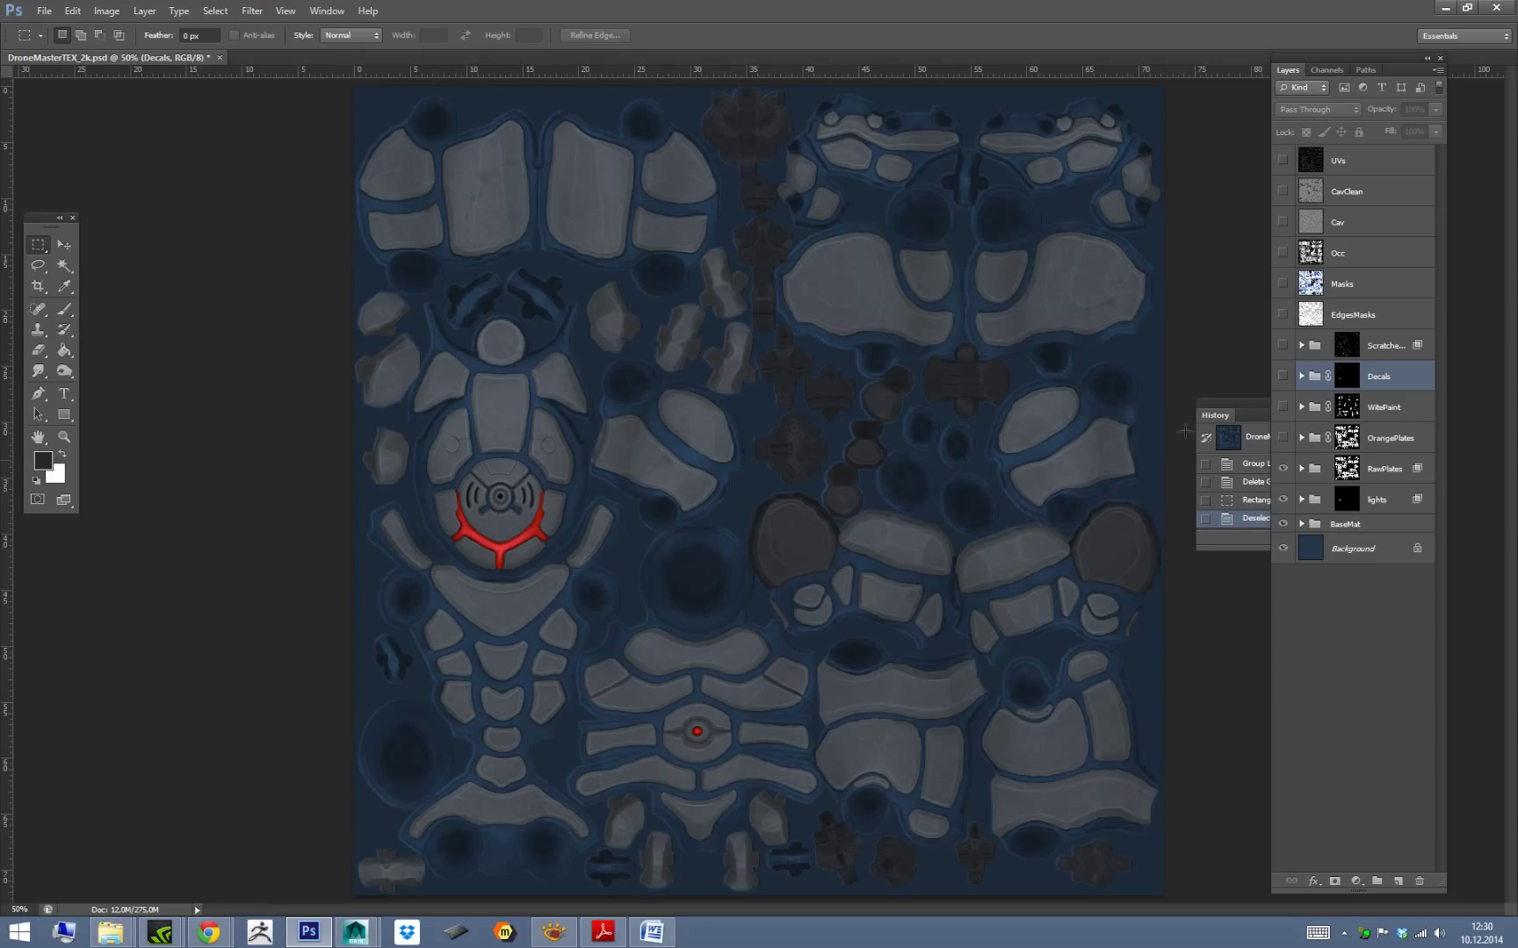
{"action": "left_click", "coordinate": [1283, 469]}
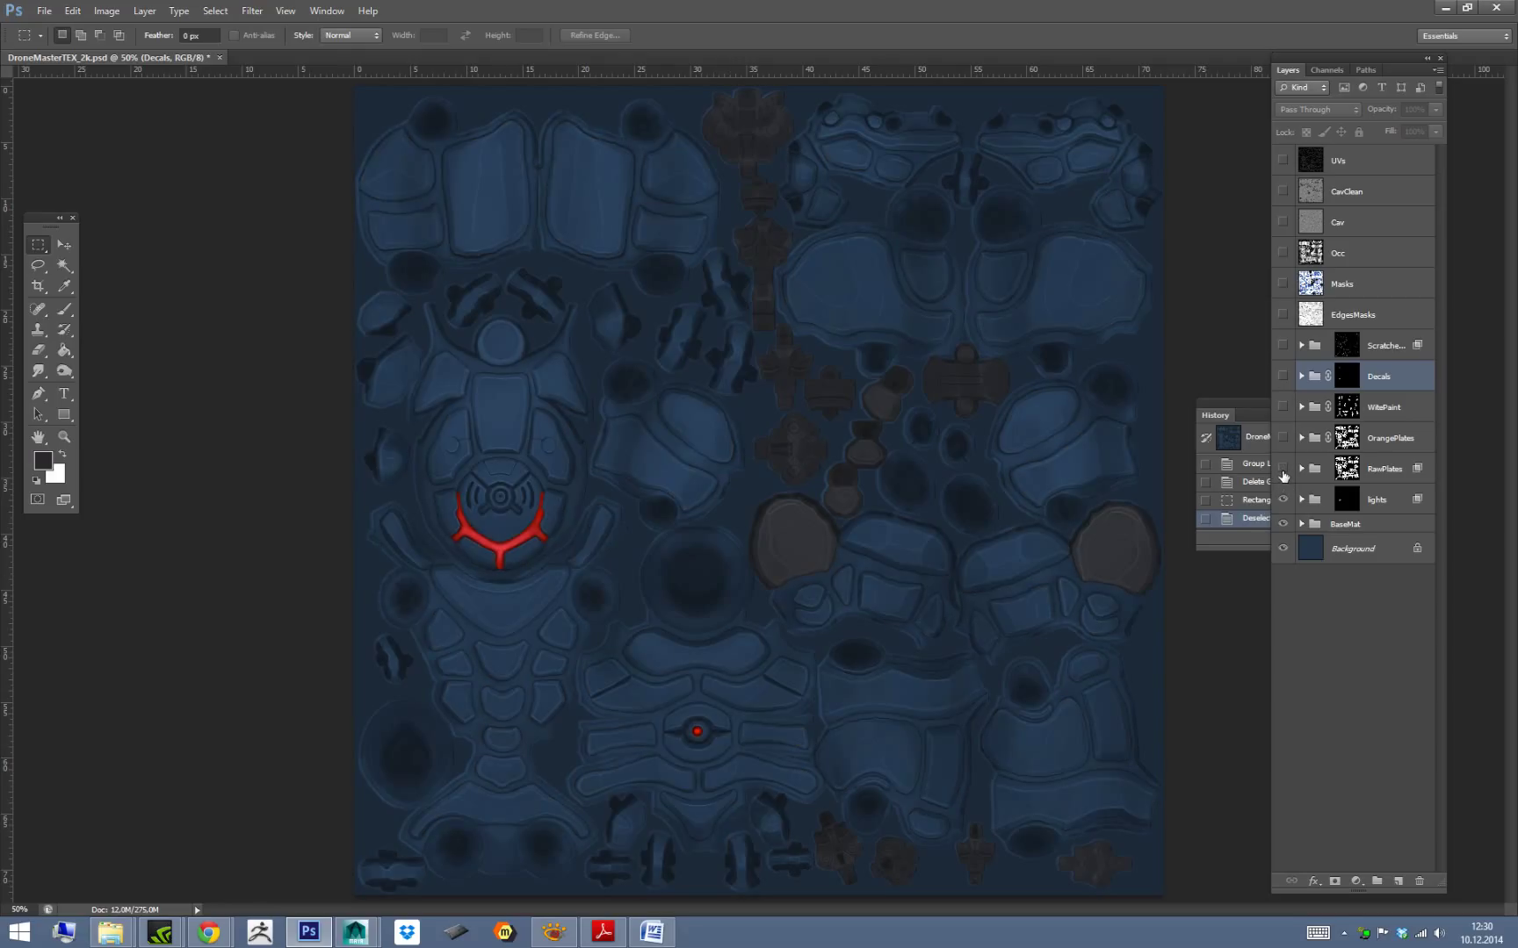
{"action": "left_click", "coordinate": [1283, 469]}
{"action": "left_click", "coordinate": [1283, 501]}
{"action": "left_click", "coordinate": [1282, 499]}
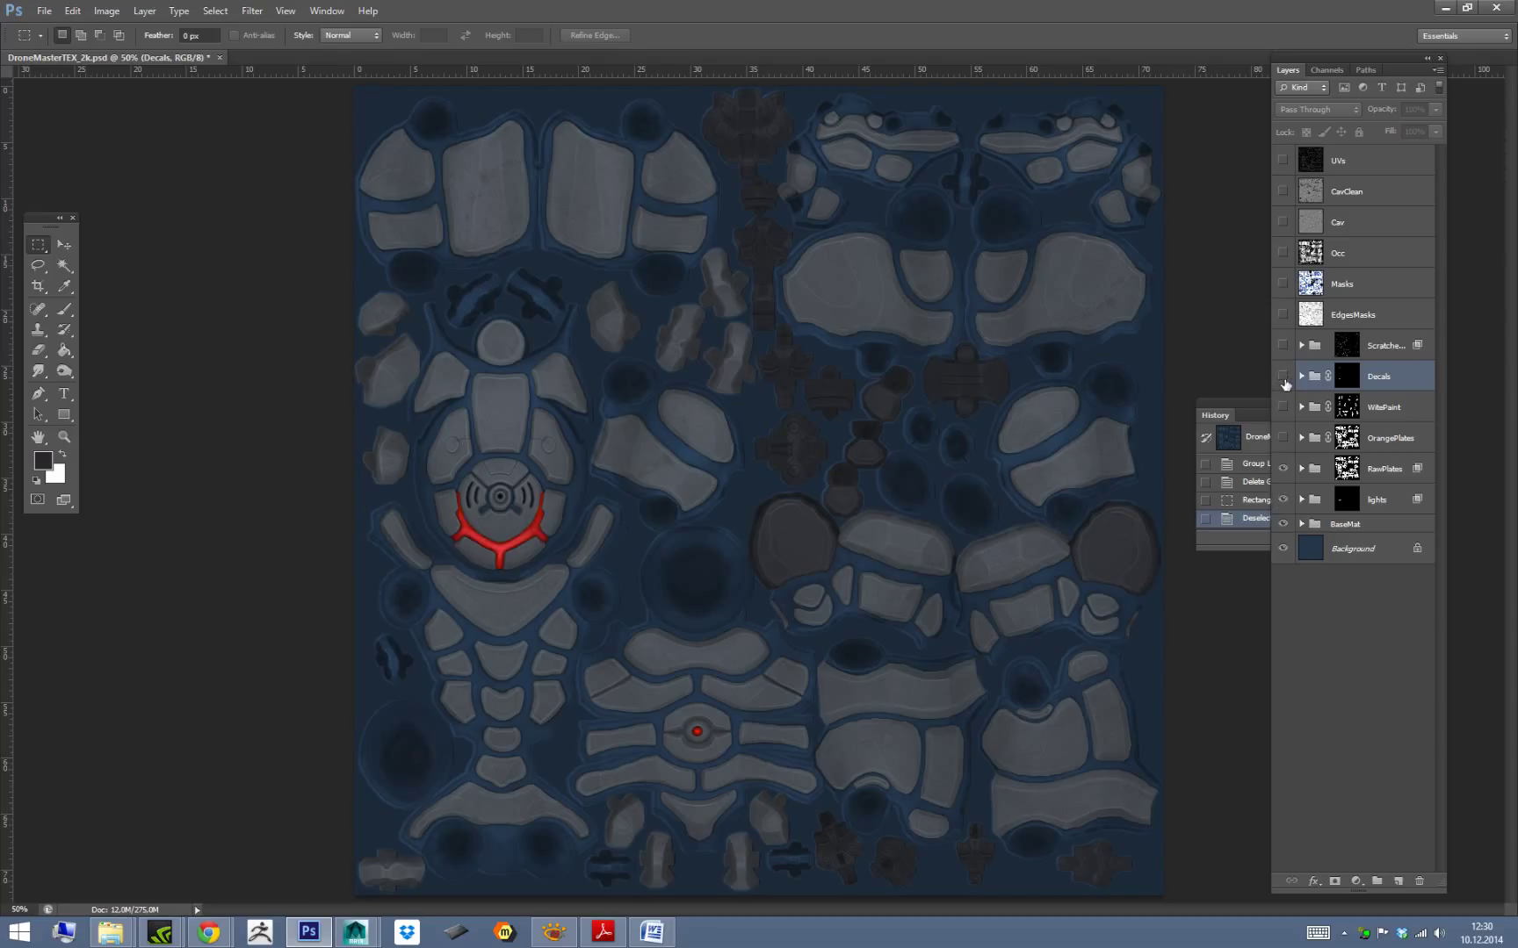
Toggle the Decals and WitePaint groups to compare their effect, leaving Decals visible and WitePaint hidden.
{"action": "left_click", "coordinate": [1282, 377]}
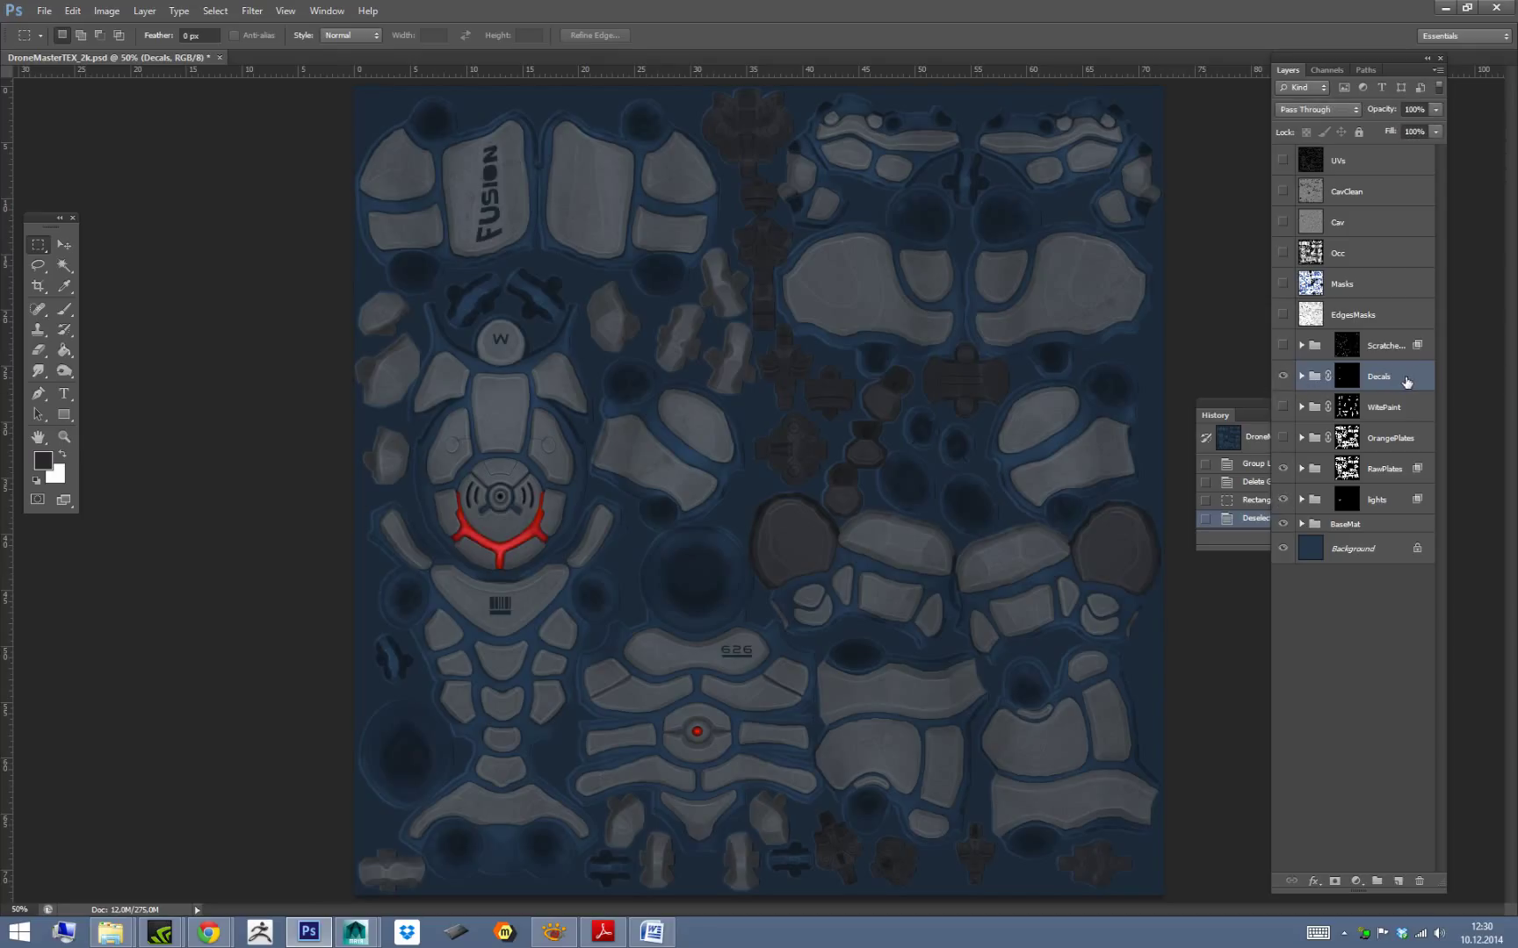
{"action": "left_click", "coordinate": [1282, 377]}
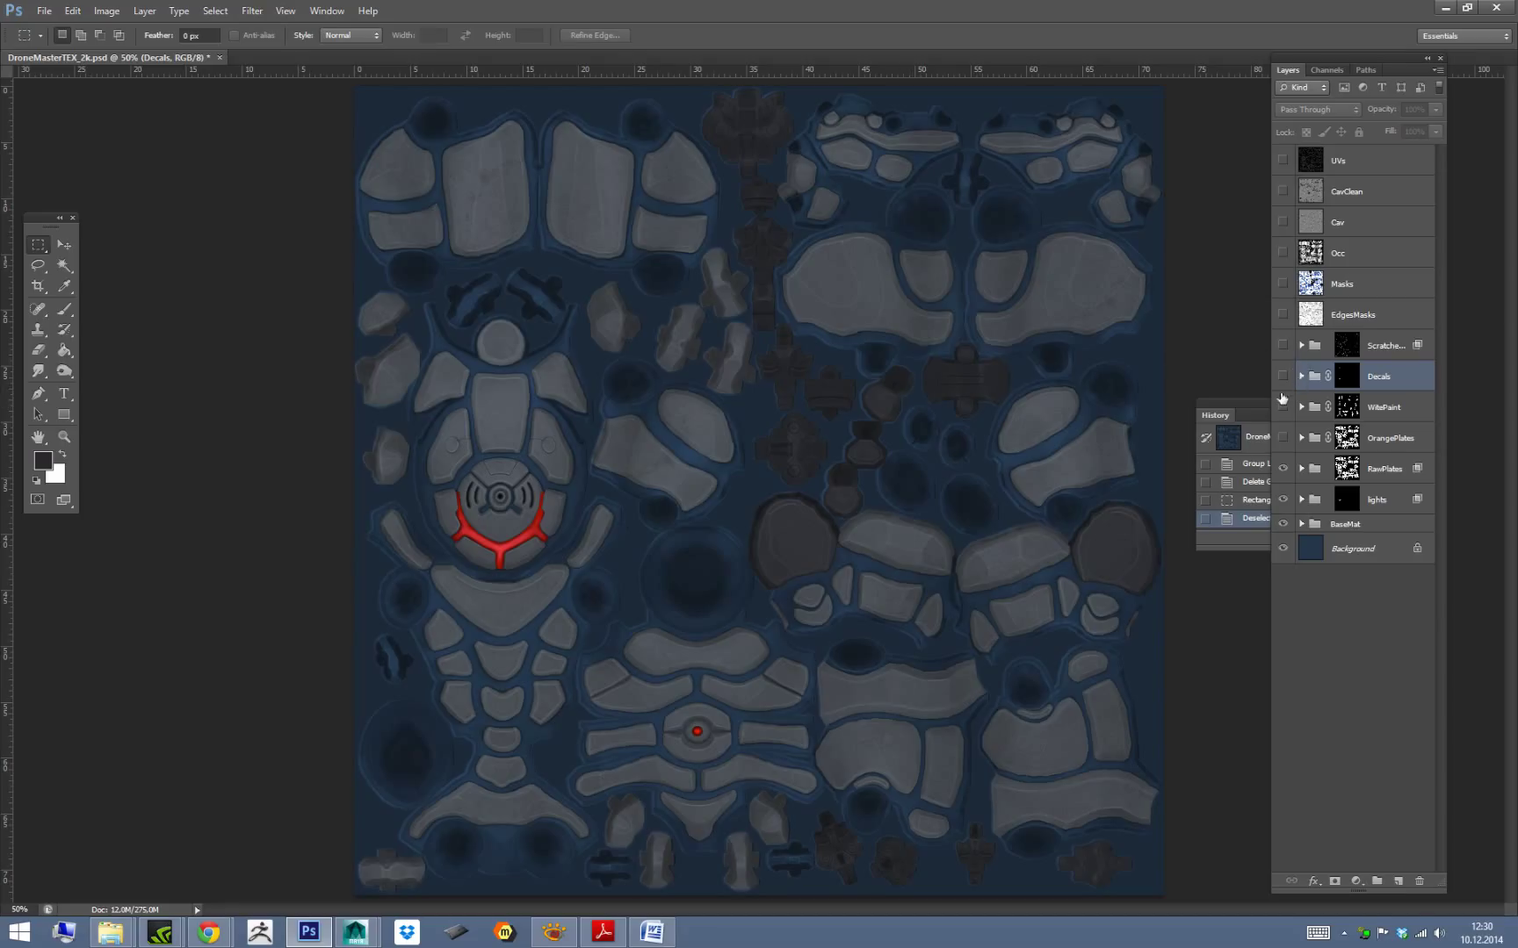
{"action": "left_click", "coordinate": [1283, 376]}
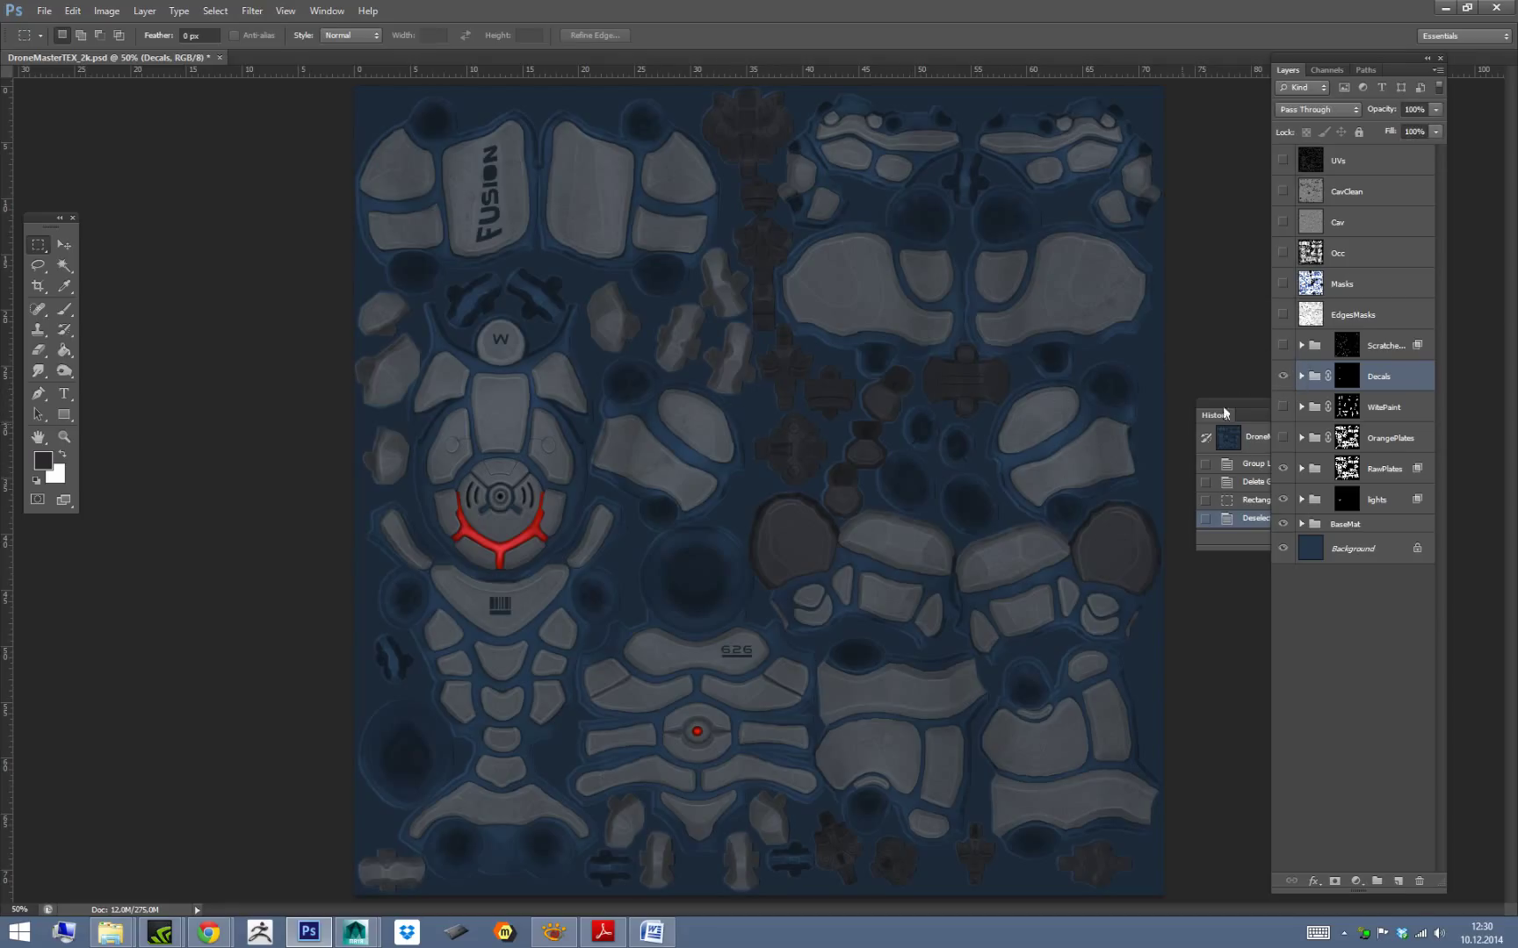
{"action": "left_click", "coordinate": [1282, 377]}
{"action": "left_click", "coordinate": [1283, 408]}
{"action": "left_click", "coordinate": [1282, 408]}
{"action": "left_click", "coordinate": [1282, 377]}
Save a copy of the texture as a 24 bits/pixel Targa, replacing the existing Drone_Diff file.
{"action": "key", "text": "ctrl+shift+s"}
{"action": "left_click", "coordinate": [1077, 554]}
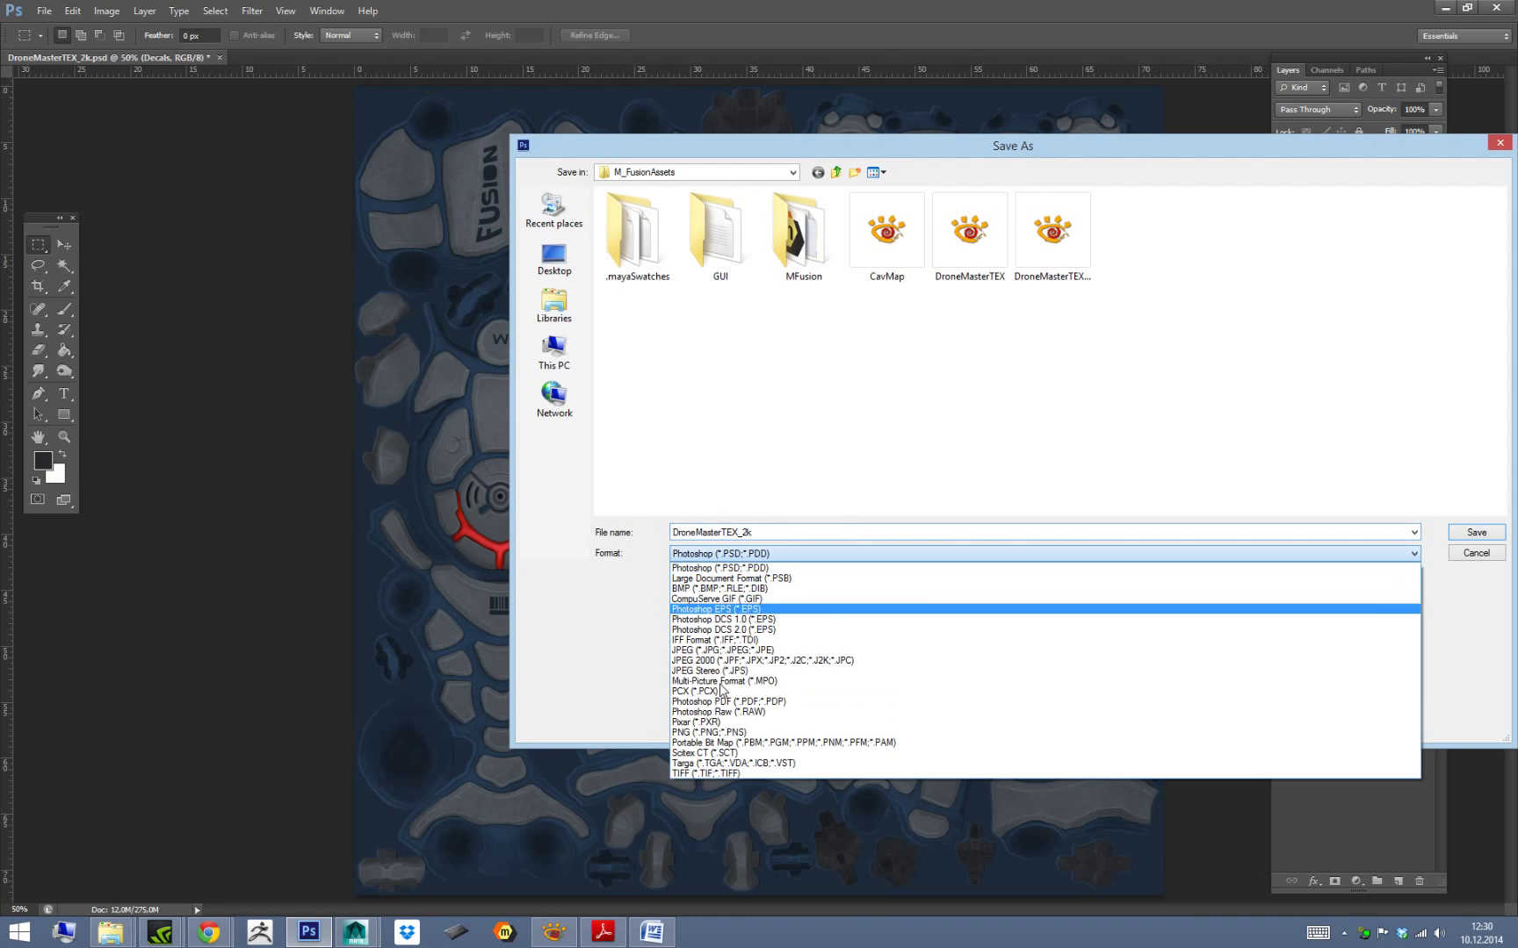
{"action": "left_click", "coordinate": [738, 764]}
{"action": "left_click", "coordinate": [887, 246]}
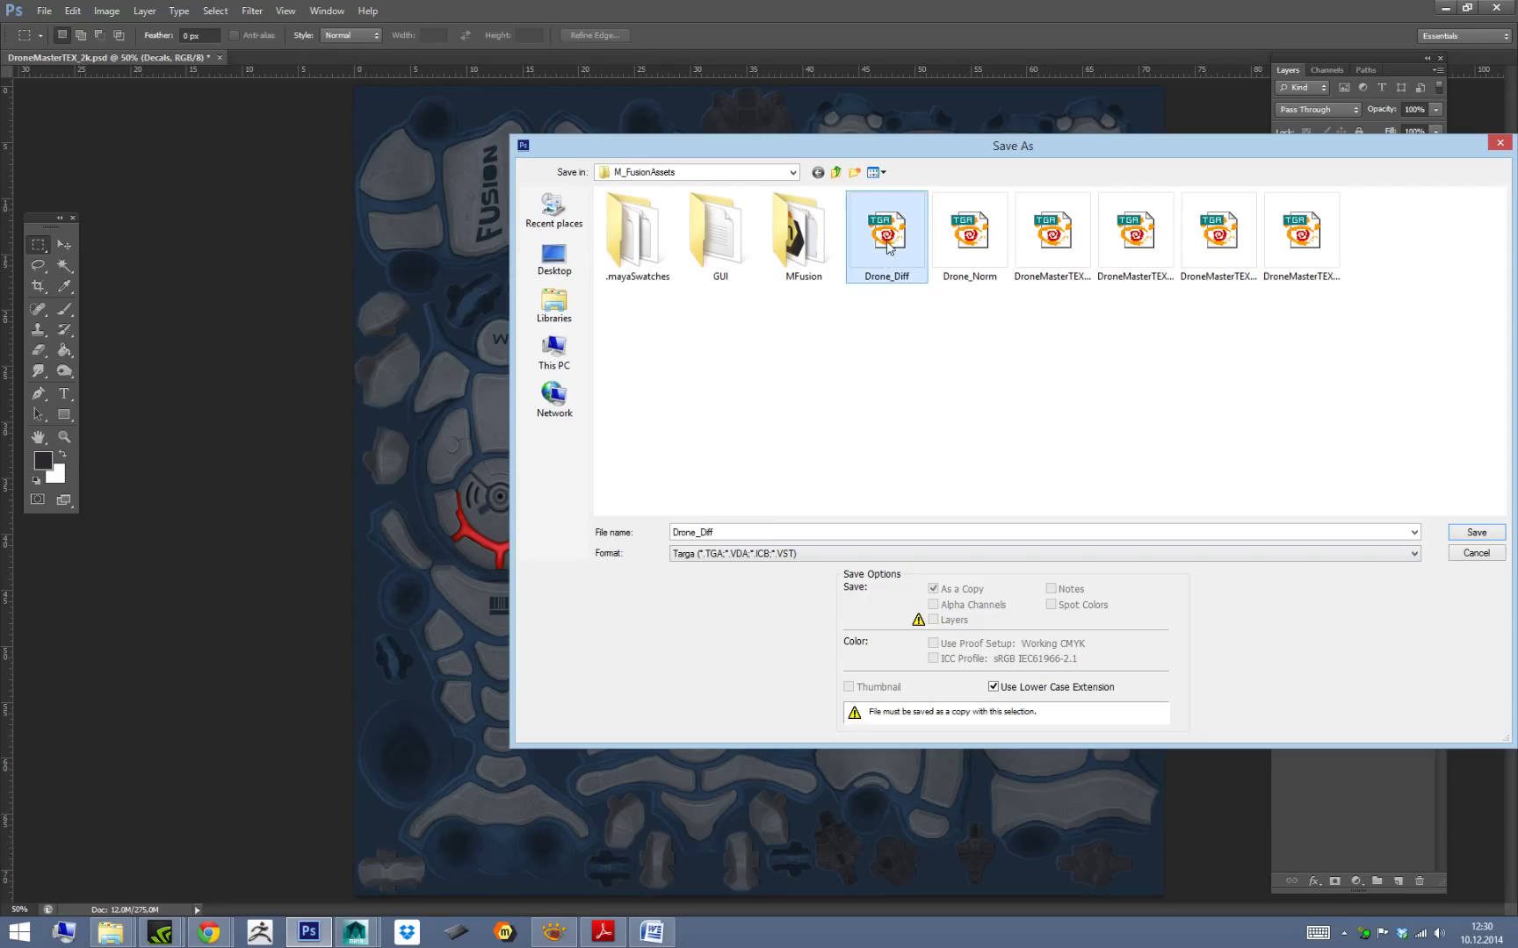
{"action": "left_click", "coordinate": [1476, 533]}
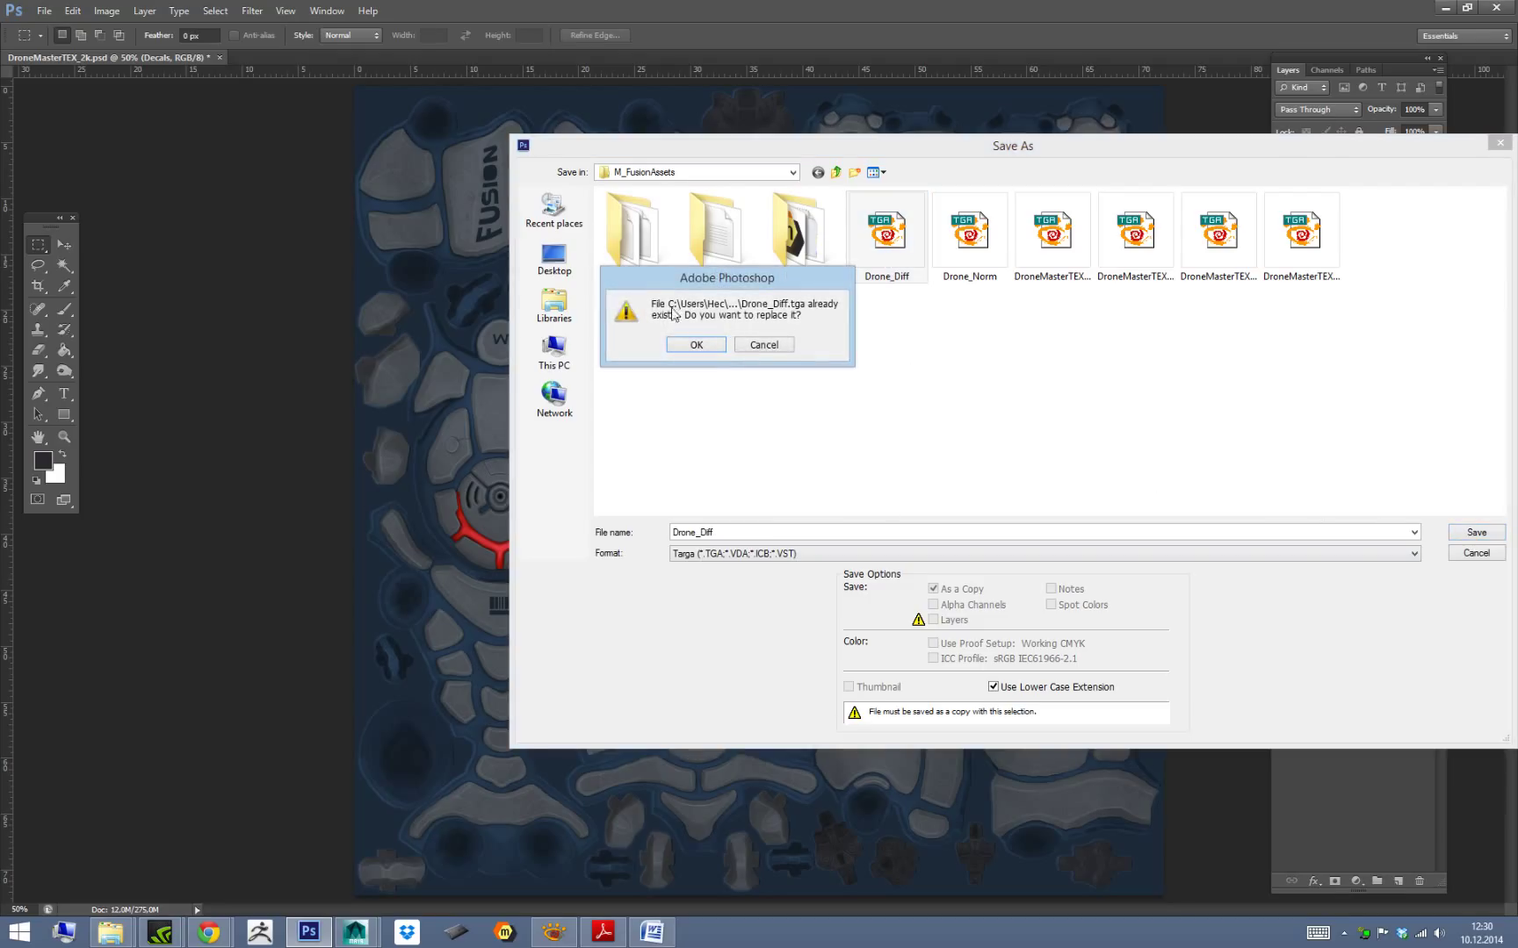
{"action": "left_click", "coordinate": [693, 345]}
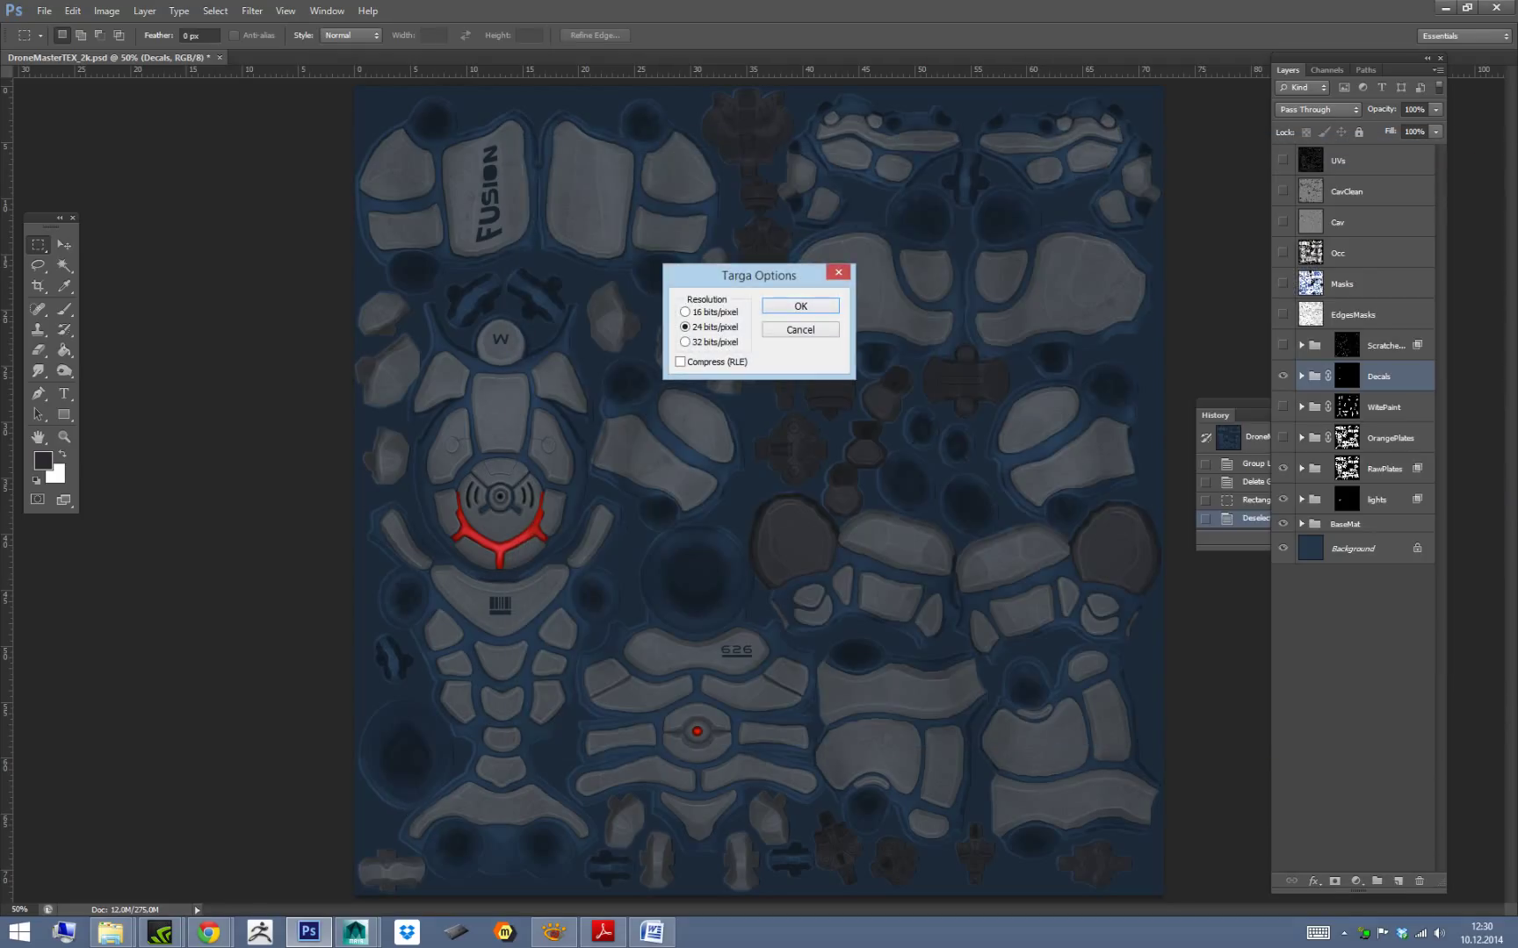
{"action": "left_click", "coordinate": [799, 306]}
Switch to Maya, open the attributes of the Drone_Diff file texture and inspect the decals on the drone.
{"action": "mouse_move", "coordinate": [356, 933]}
{"action": "left_click", "coordinate": [399, 872]}
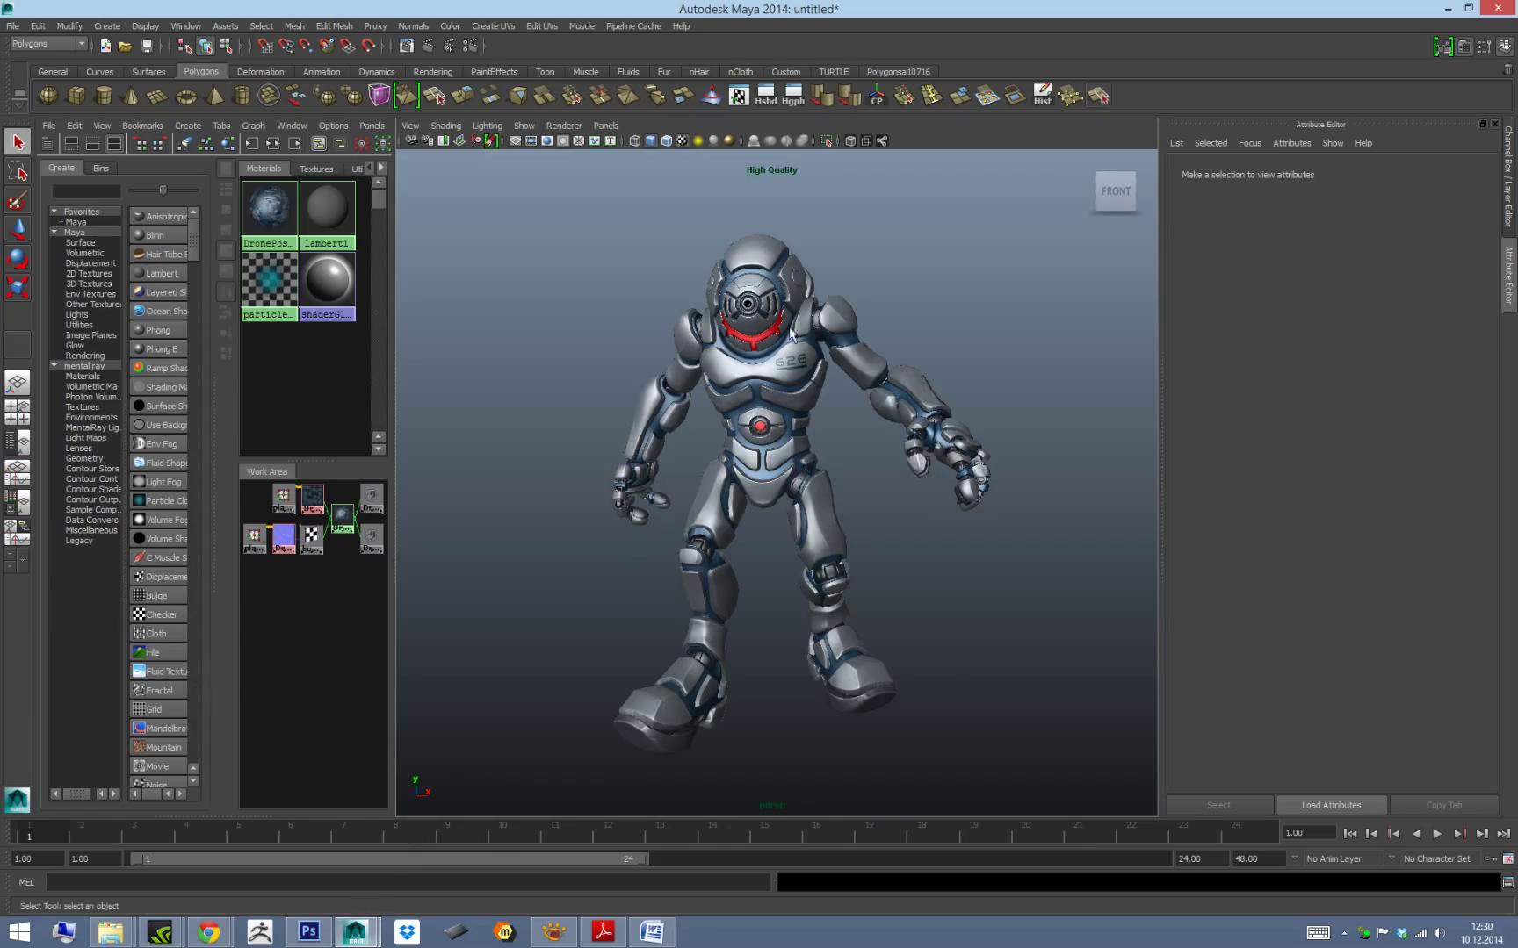
{"action": "left_click", "coordinate": [312, 500]}
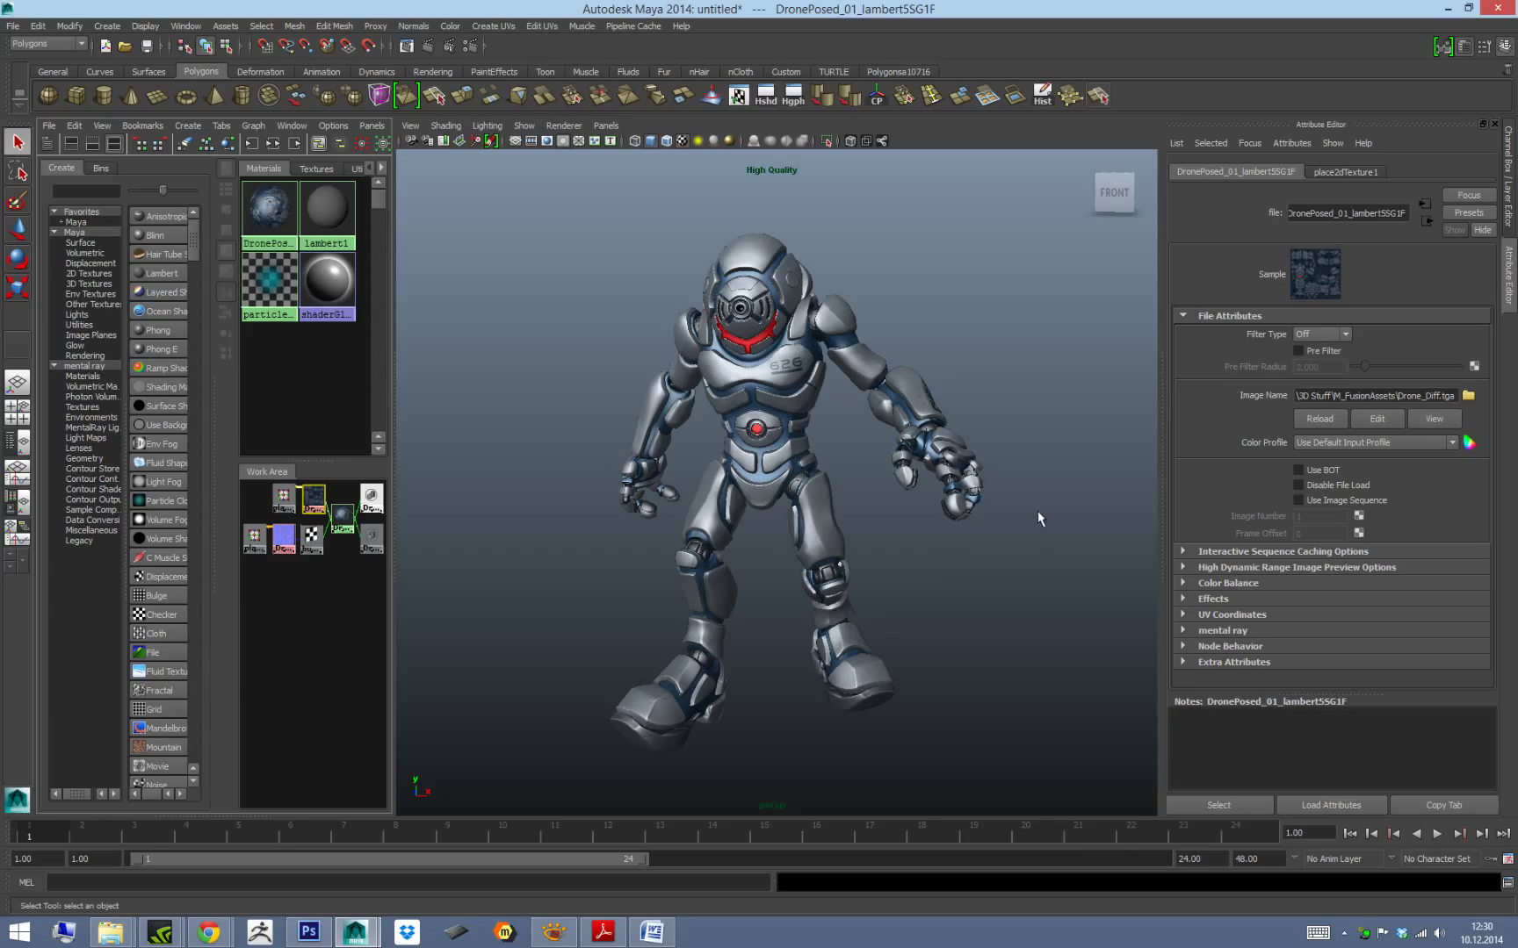
{"action": "left_click_drag", "start_coordinate": [1083, 551], "coordinate": [457, 580], "text": "alt"}
Hide the Decals group in Photoshop and save a copy over Drone_Diff as a 24 bits/pixel Targa.
{"action": "left_click", "coordinate": [308, 932]}
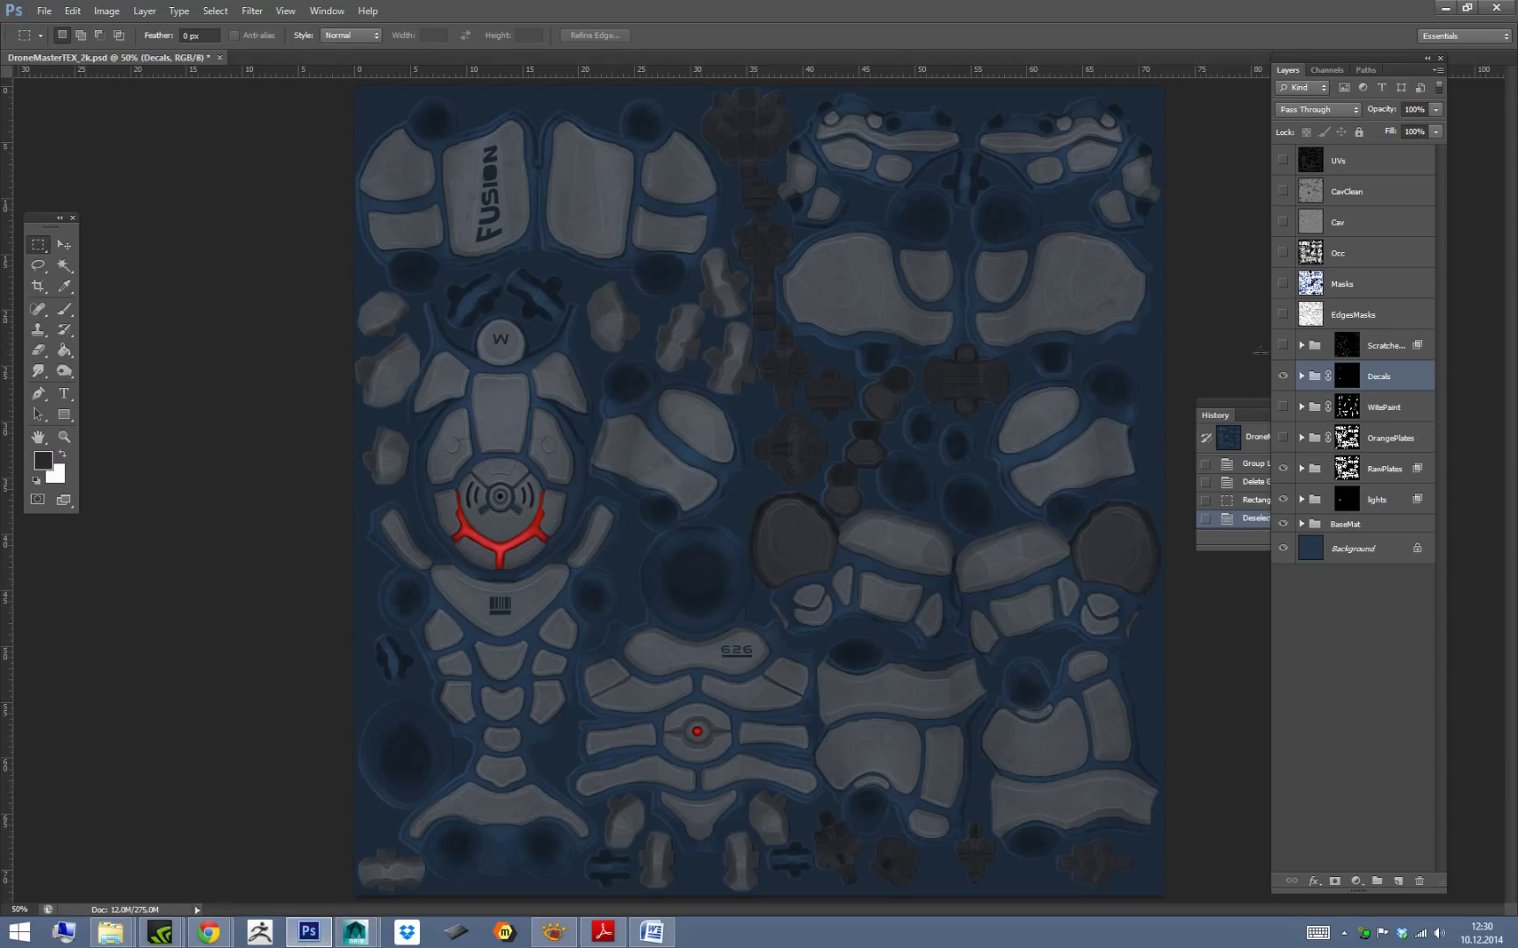
{"action": "left_click", "coordinate": [1283, 376]}
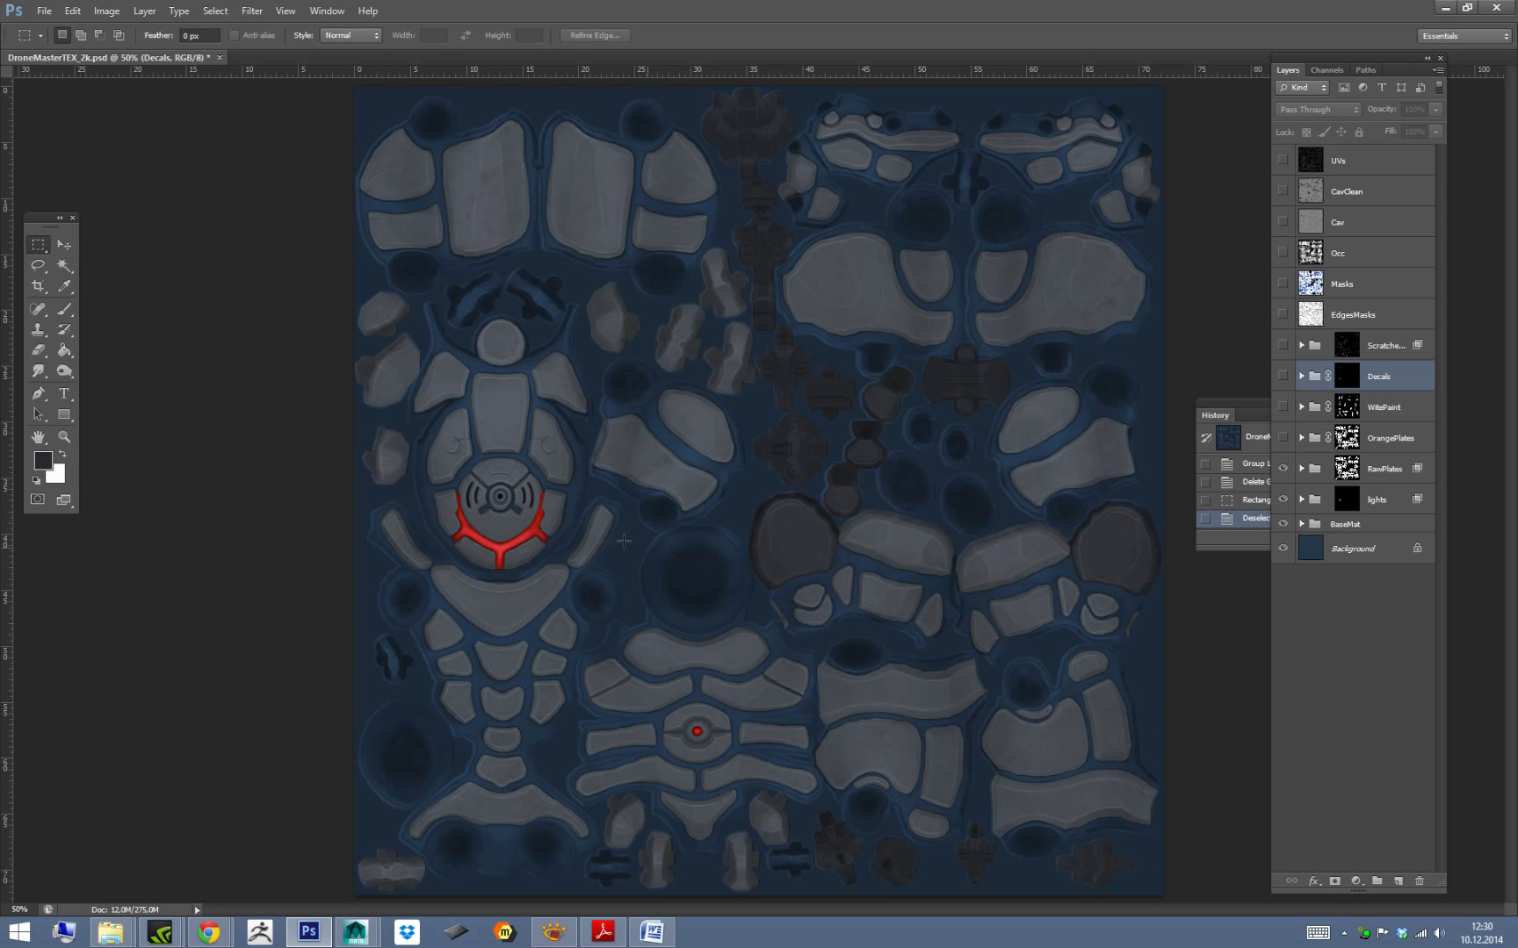
{"action": "key", "text": "ctrl+shift+s"}
{"action": "left_click", "coordinate": [857, 553]}
{"action": "left_click", "coordinate": [765, 763]}
{"action": "left_click", "coordinate": [891, 241]}
{"action": "left_click", "coordinate": [1475, 533]}
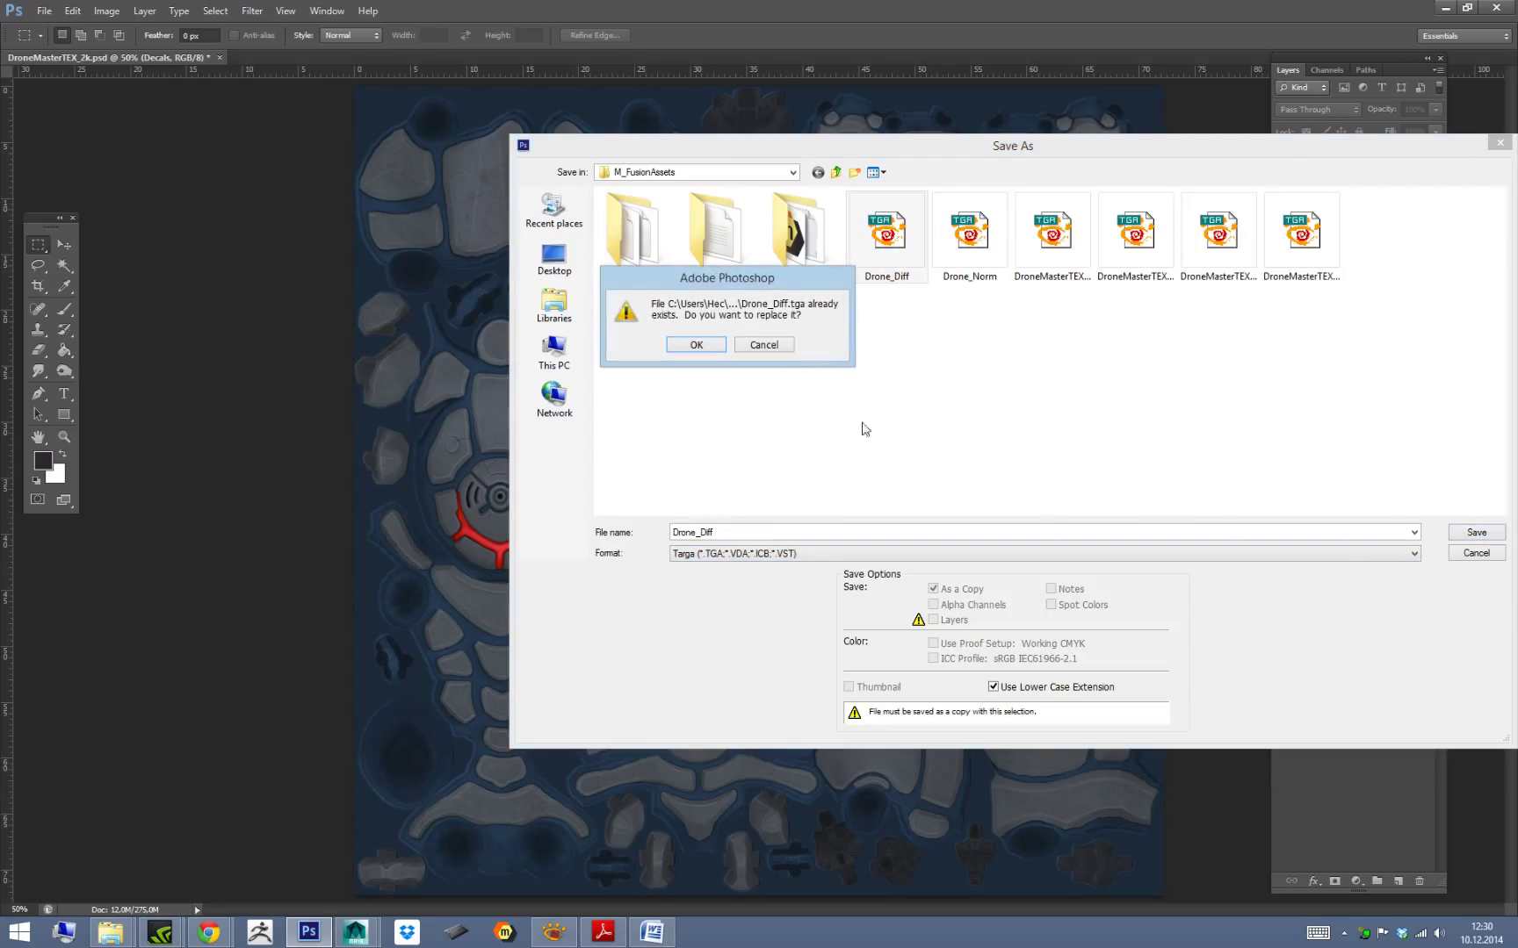
{"action": "left_click", "coordinate": [711, 342]}
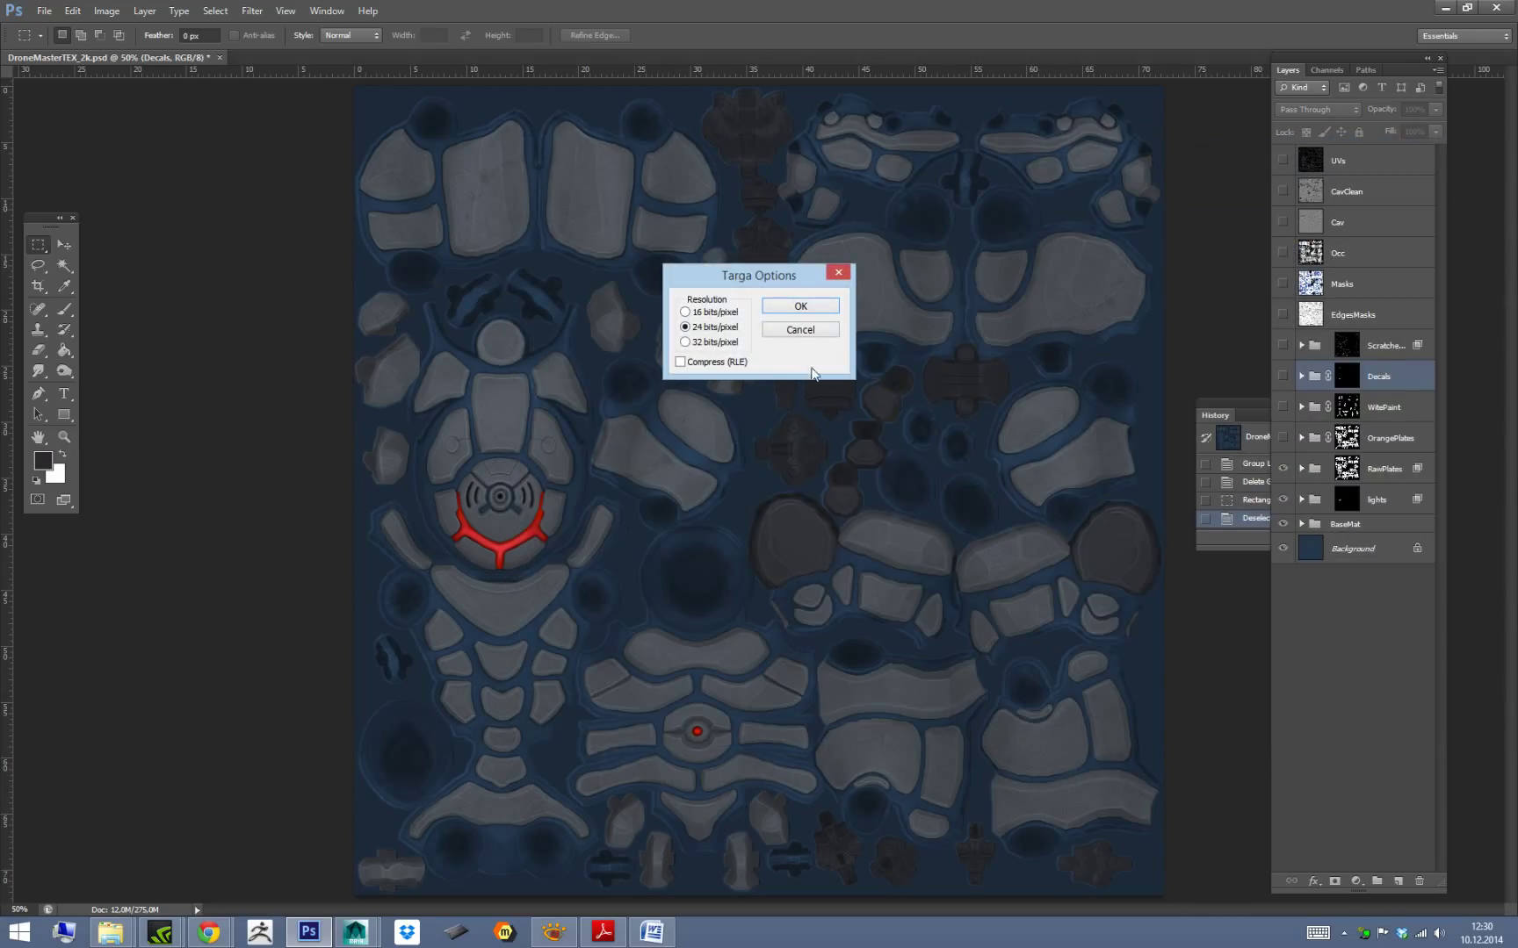
{"action": "left_click", "coordinate": [799, 305]}
Switch to Maya, reload the Drone_Diff texture and check the drone's surface.
{"action": "mouse_move", "coordinate": [354, 933]}
{"action": "left_click", "coordinate": [430, 847]}
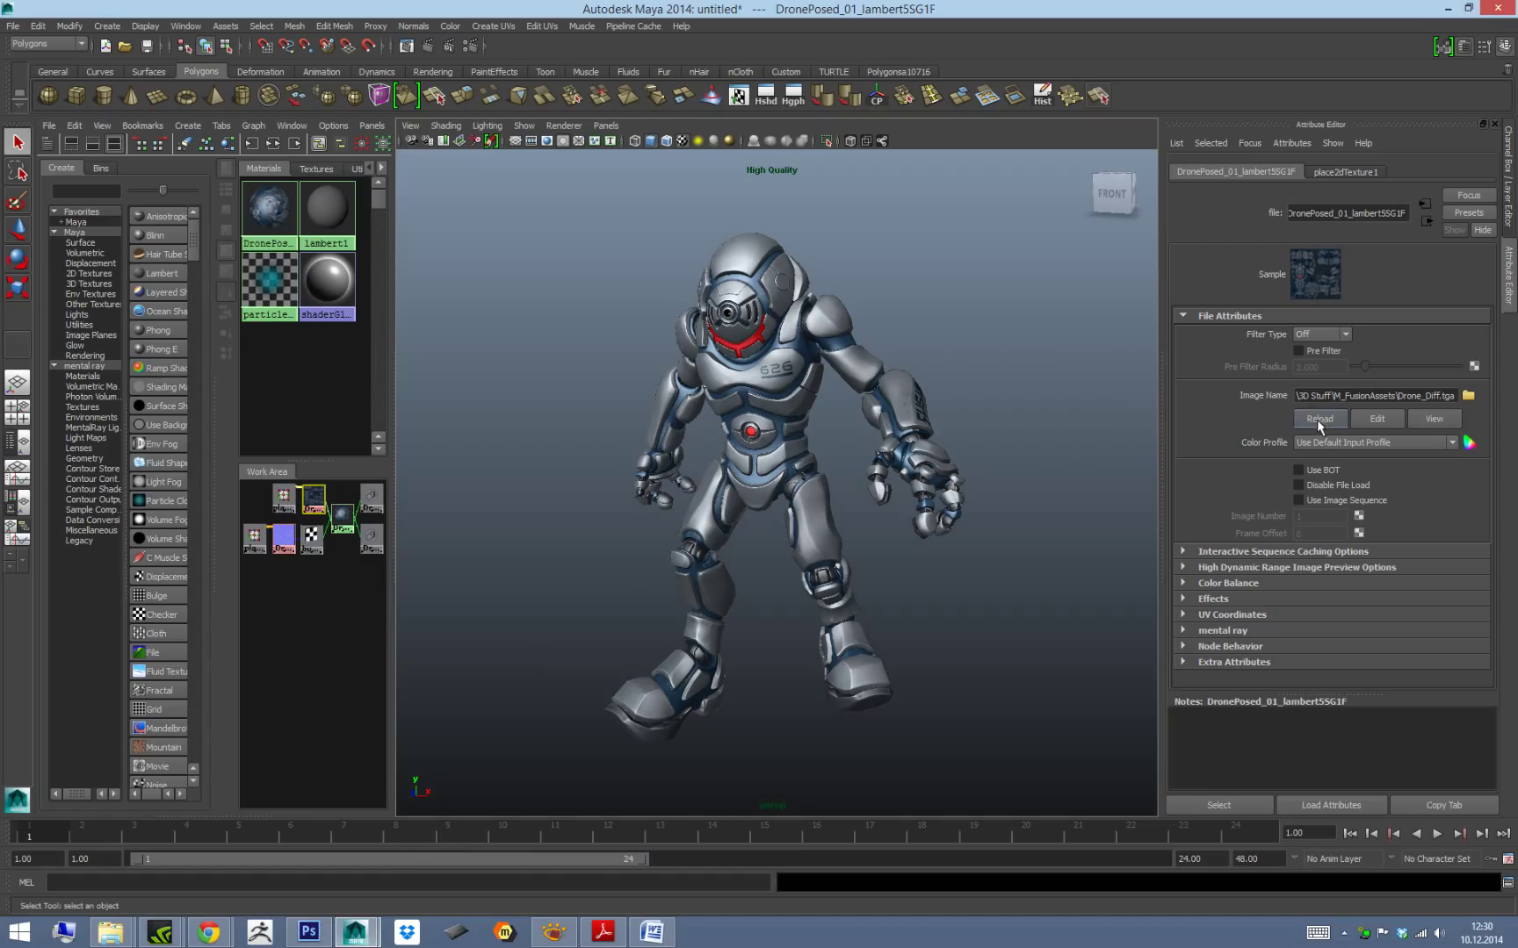
{"action": "left_click_drag", "start_coordinate": [993, 478], "coordinate": [1060, 438], "text": "alt"}
Switch to Photoshop and place the mFusion window over the middle of the texture document.
{"action": "left_click", "coordinate": [308, 932]}
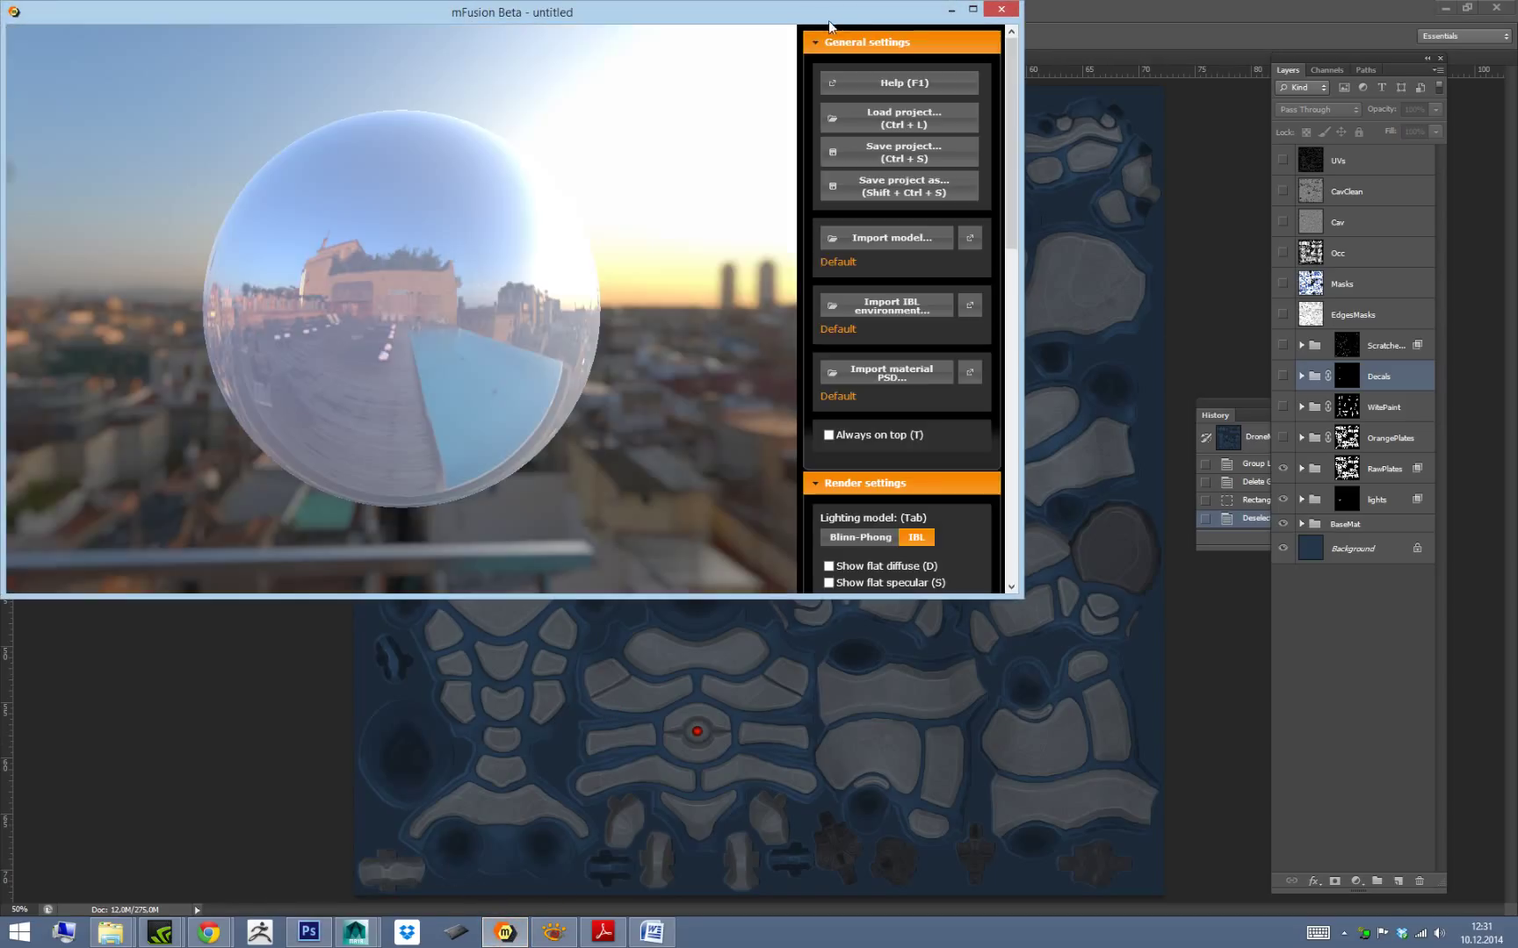
{"action": "left_click_drag", "start_coordinate": [861, 22], "coordinate": [1067, 180]}
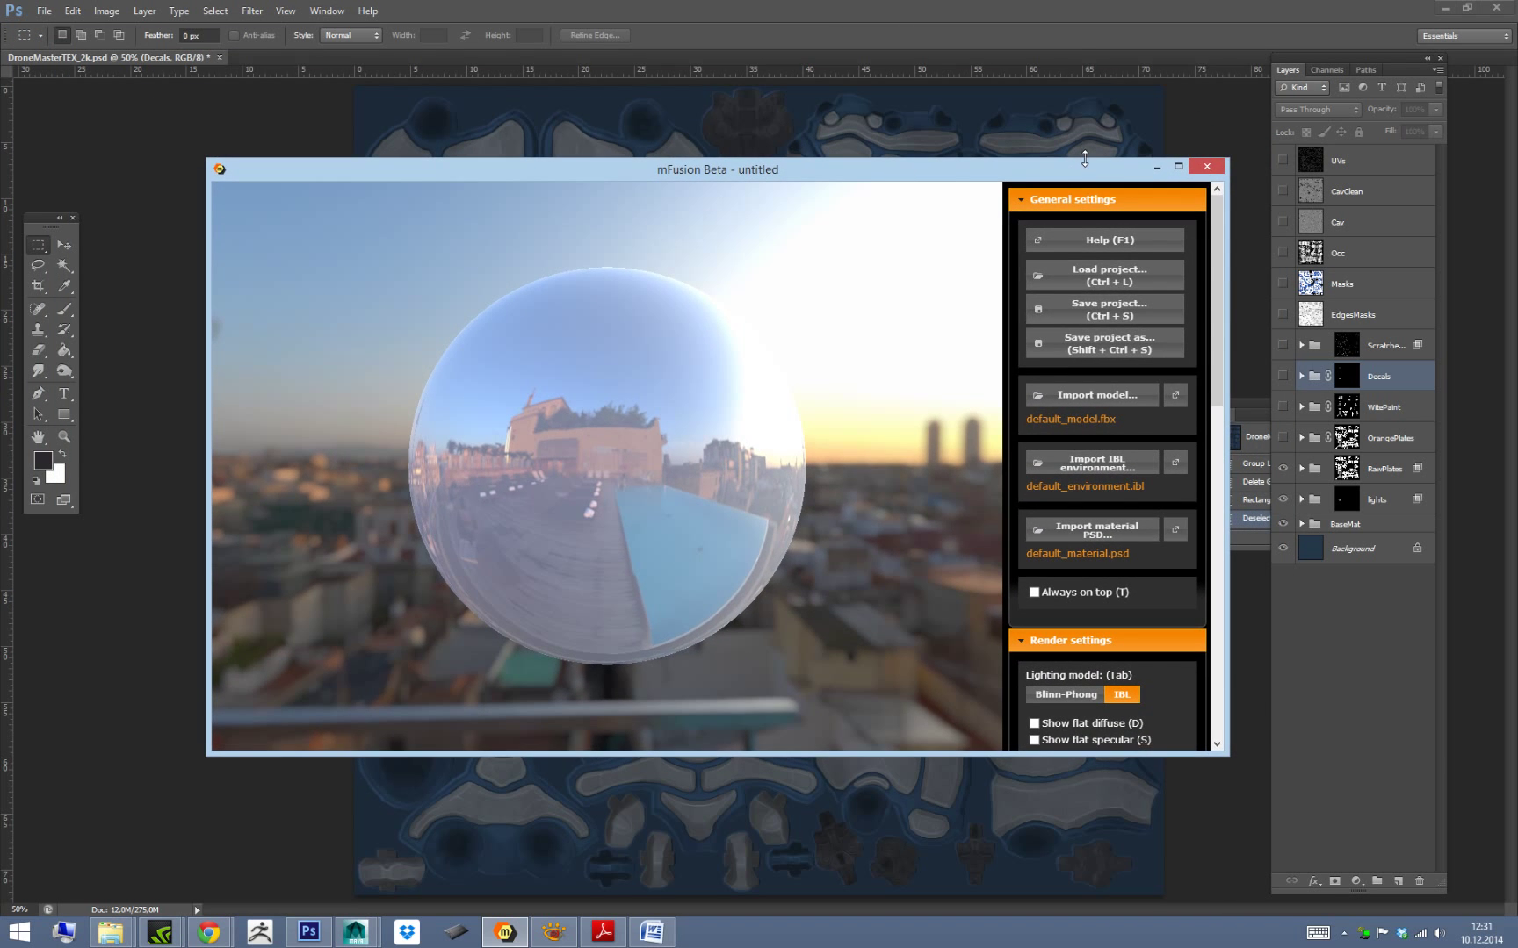
Examine the default sphere and its environment in mFusion from different angles and distances.
{"action": "left_click_drag", "start_coordinate": [971, 454], "coordinate": [887, 445]}
{"action": "left_click_drag", "start_coordinate": [939, 515], "coordinate": [878, 502], "text": "alt"}
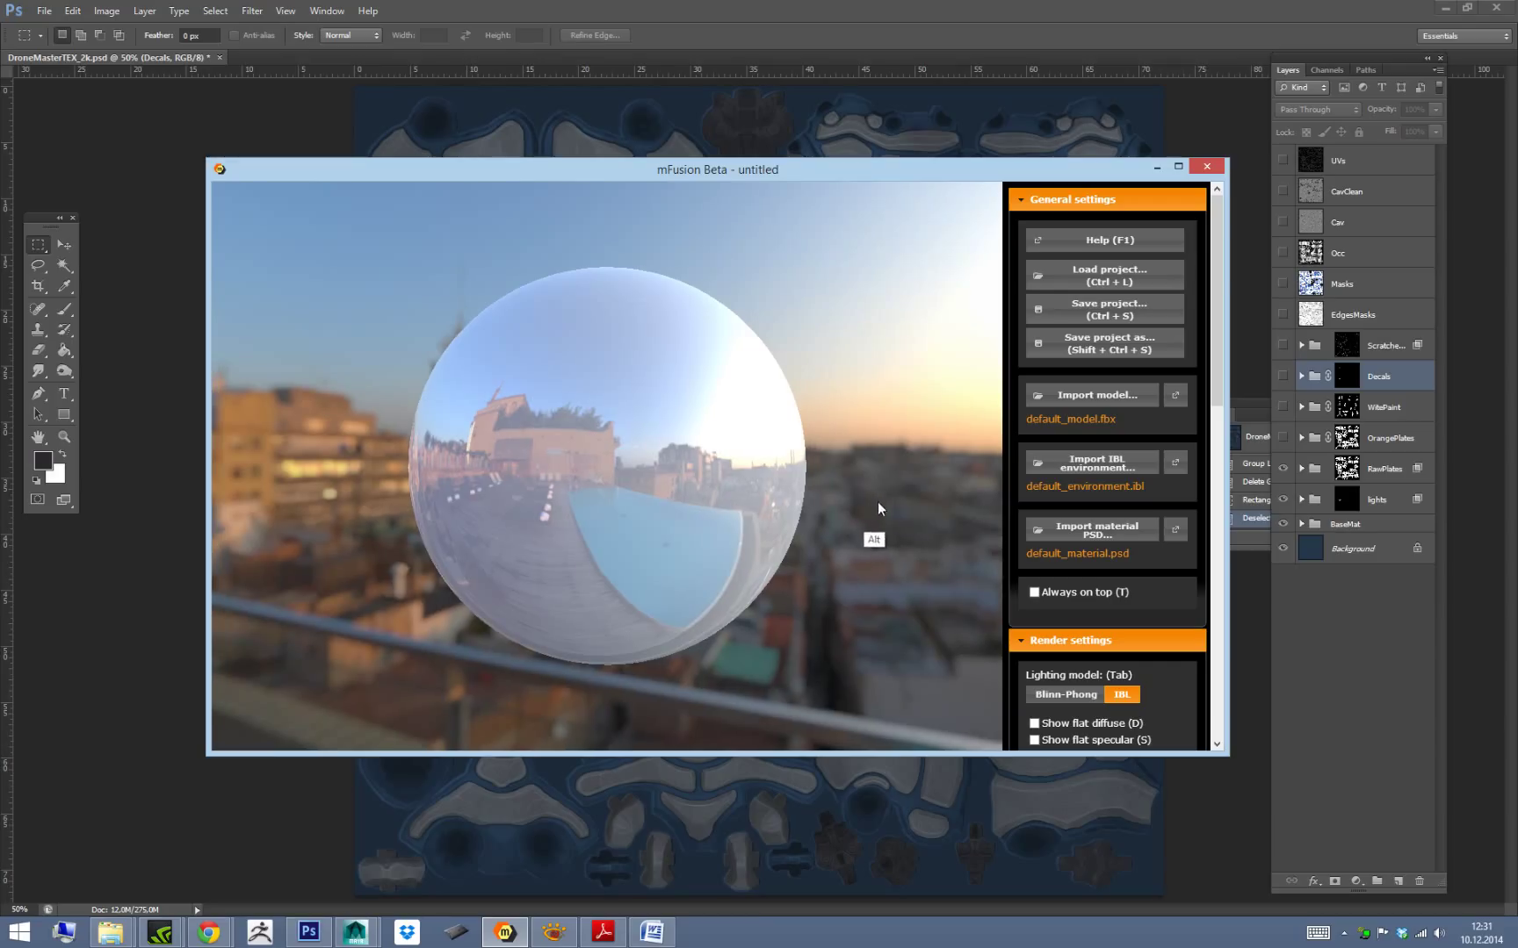
{"action": "middle_click_drag", "start_coordinate": [874, 506], "coordinate": [931, 504], "text": "alt"}
{"action": "left_click_drag", "start_coordinate": [931, 508], "coordinate": [891, 507], "text": "alt"}
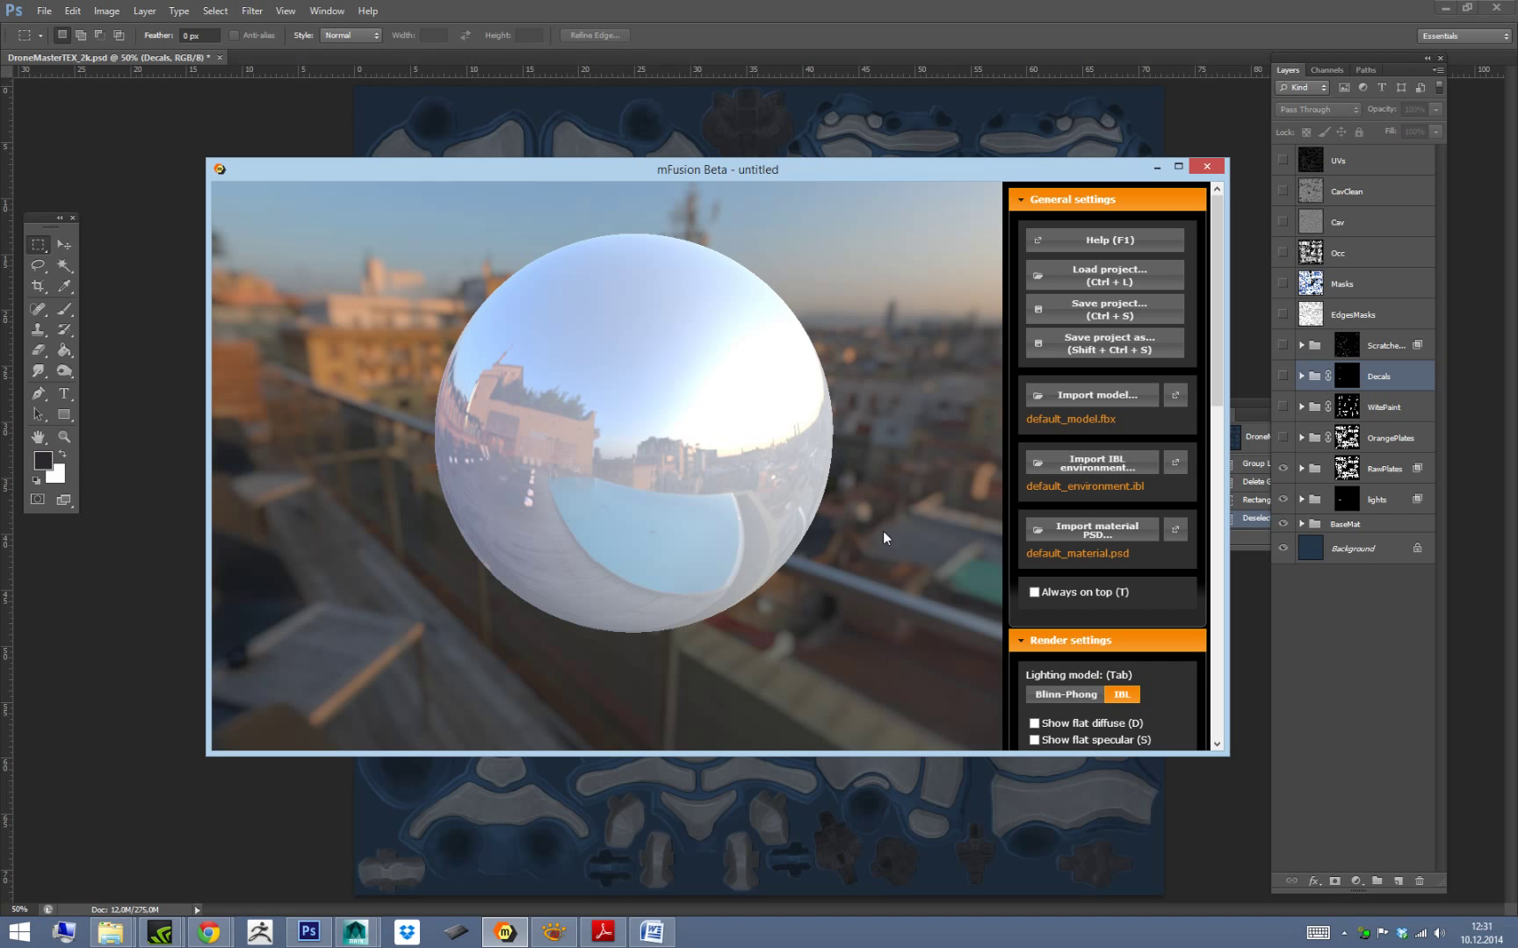
{"action": "right_click_drag", "start_coordinate": [888, 472], "coordinate": [888, 305], "text": "alt"}
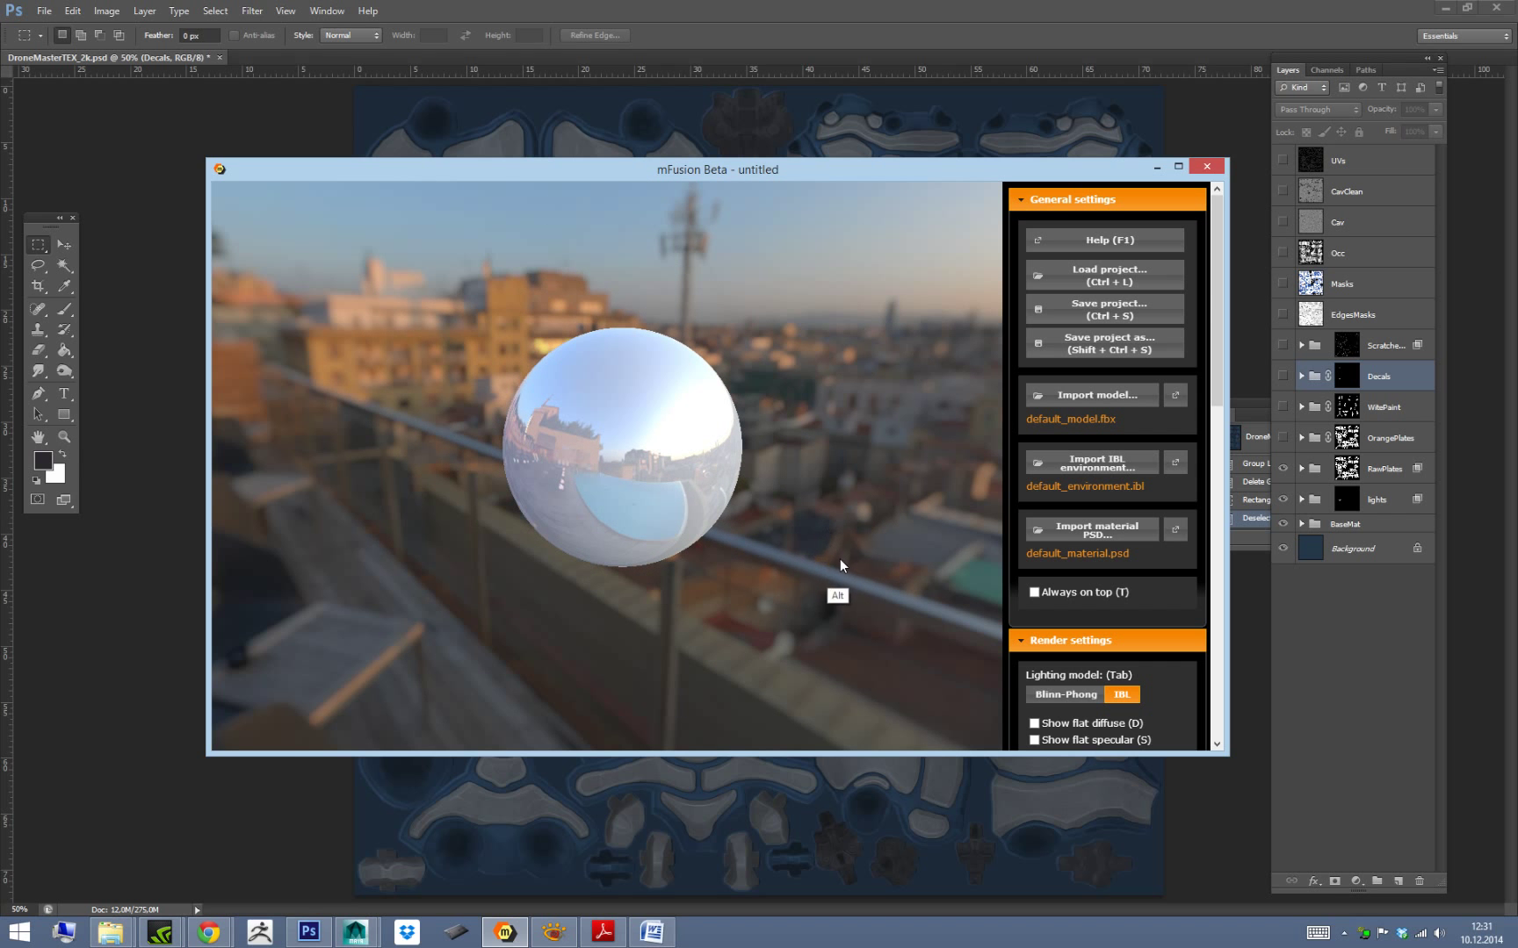
{"action": "left_click_drag", "start_coordinate": [840, 559], "coordinate": [854, 535], "text": "alt"}
{"action": "mouse_move", "coordinate": [854, 535]}
{"action": "right_mouse_down", "text": "alt"}
{"action": "mouse_move", "coordinate": [861, 471]}
{"action": "mouse_move", "coordinate": [854, 525]}
{"action": "right_mouse_up", "text": "alt"}
{"action": "left_click_drag", "start_coordinate": [854, 525], "coordinate": [833, 485], "text": "alt"}
{"action": "right_click_drag", "start_coordinate": [834, 484], "coordinate": [878, 608], "text": "alt"}
{"action": "left_click_drag", "start_coordinate": [877, 608], "coordinate": [847, 509], "text": "alt"}
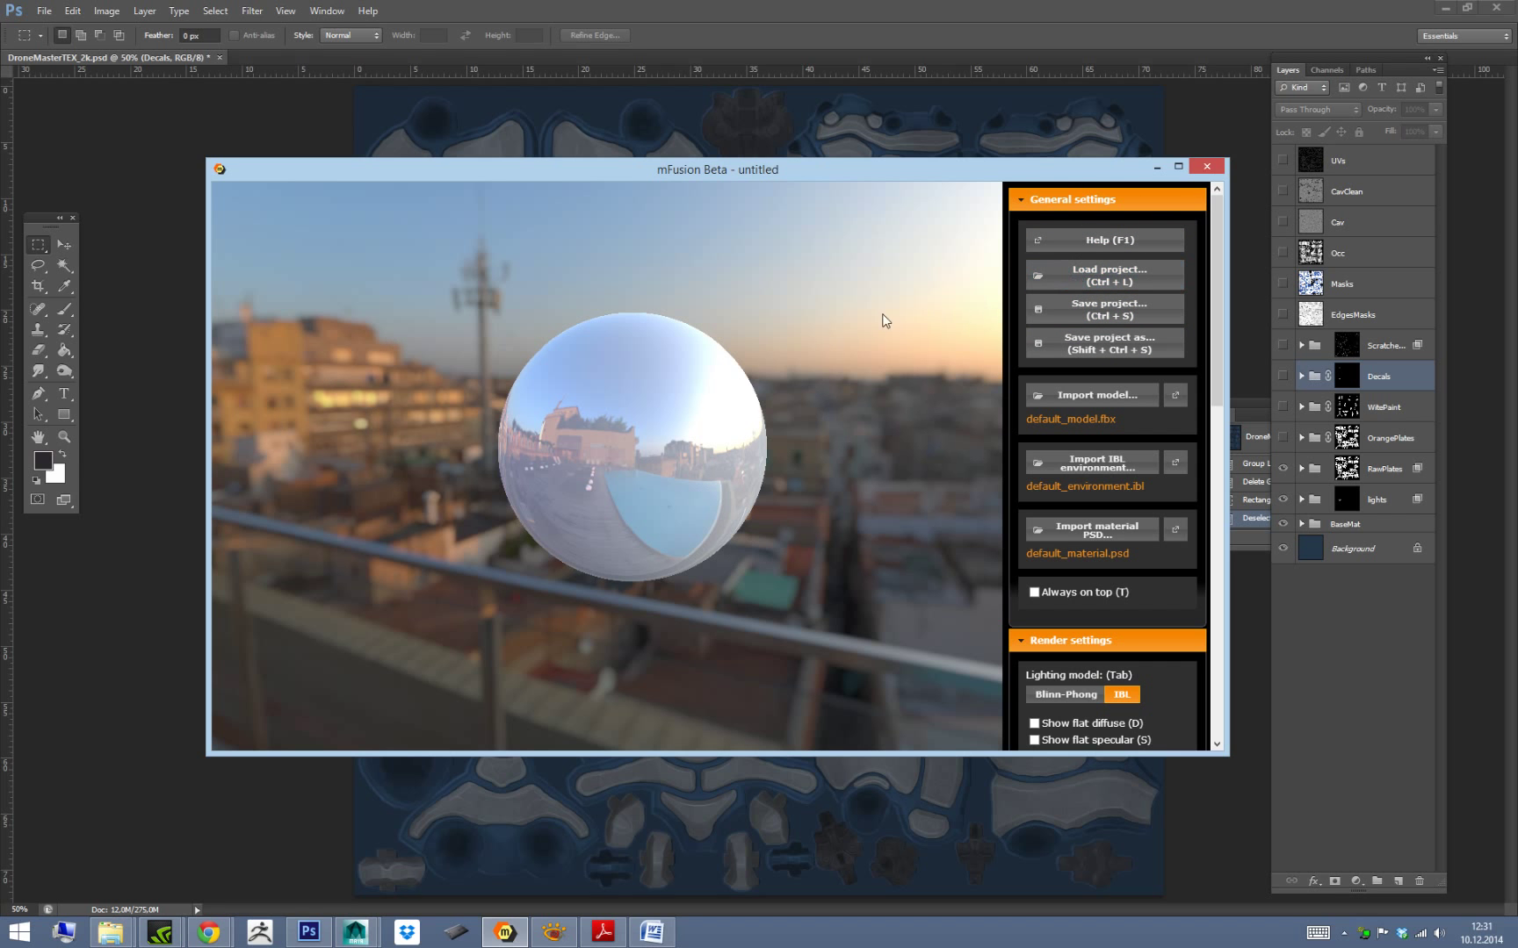
{"action": "left_click_drag", "start_coordinate": [921, 458], "coordinate": [975, 422]}
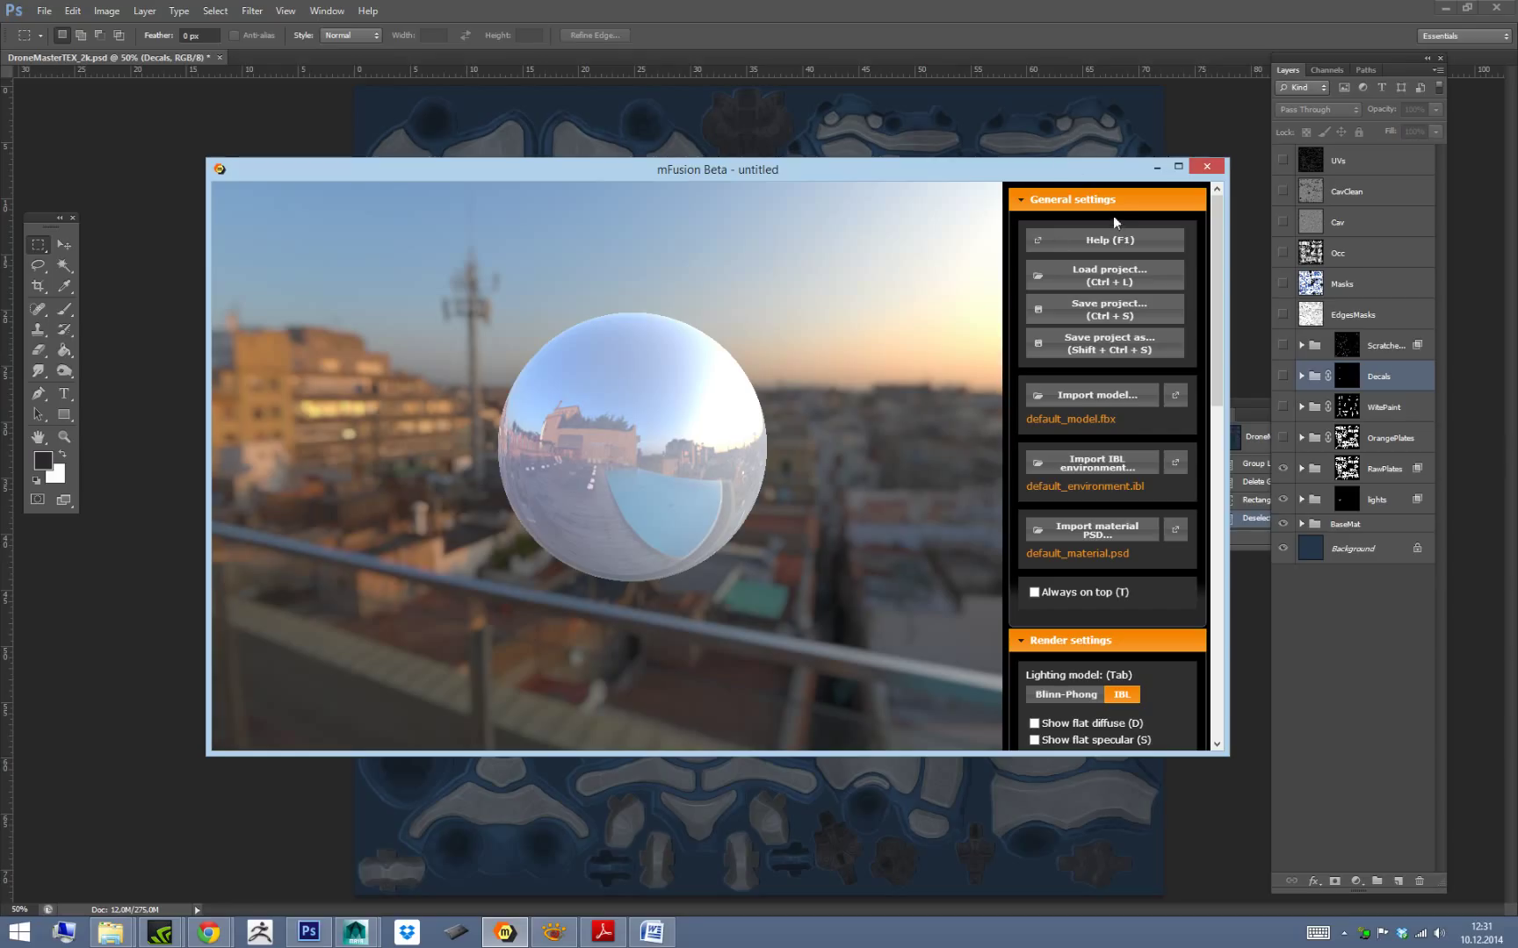
Import the PosedDrone FBX model into mFusion in place of the default sphere.
{"action": "left_click", "coordinate": [1093, 397]}
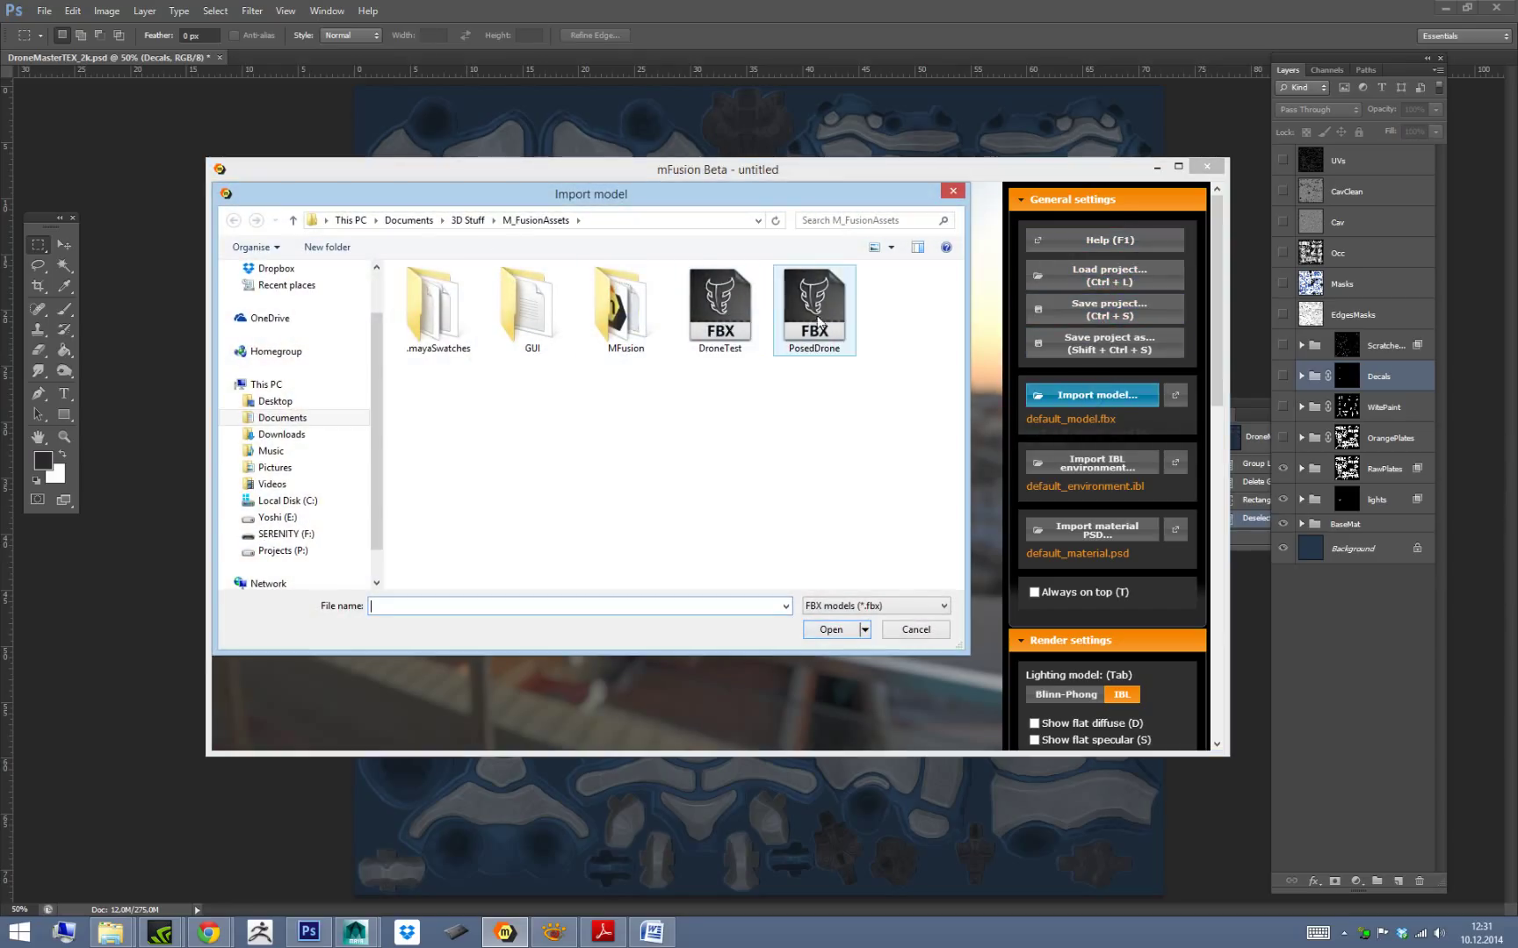
{"action": "double_click", "coordinate": [822, 321]}
{"action": "left_click_drag", "start_coordinate": [822, 557], "coordinate": [914, 449], "text": "alt"}
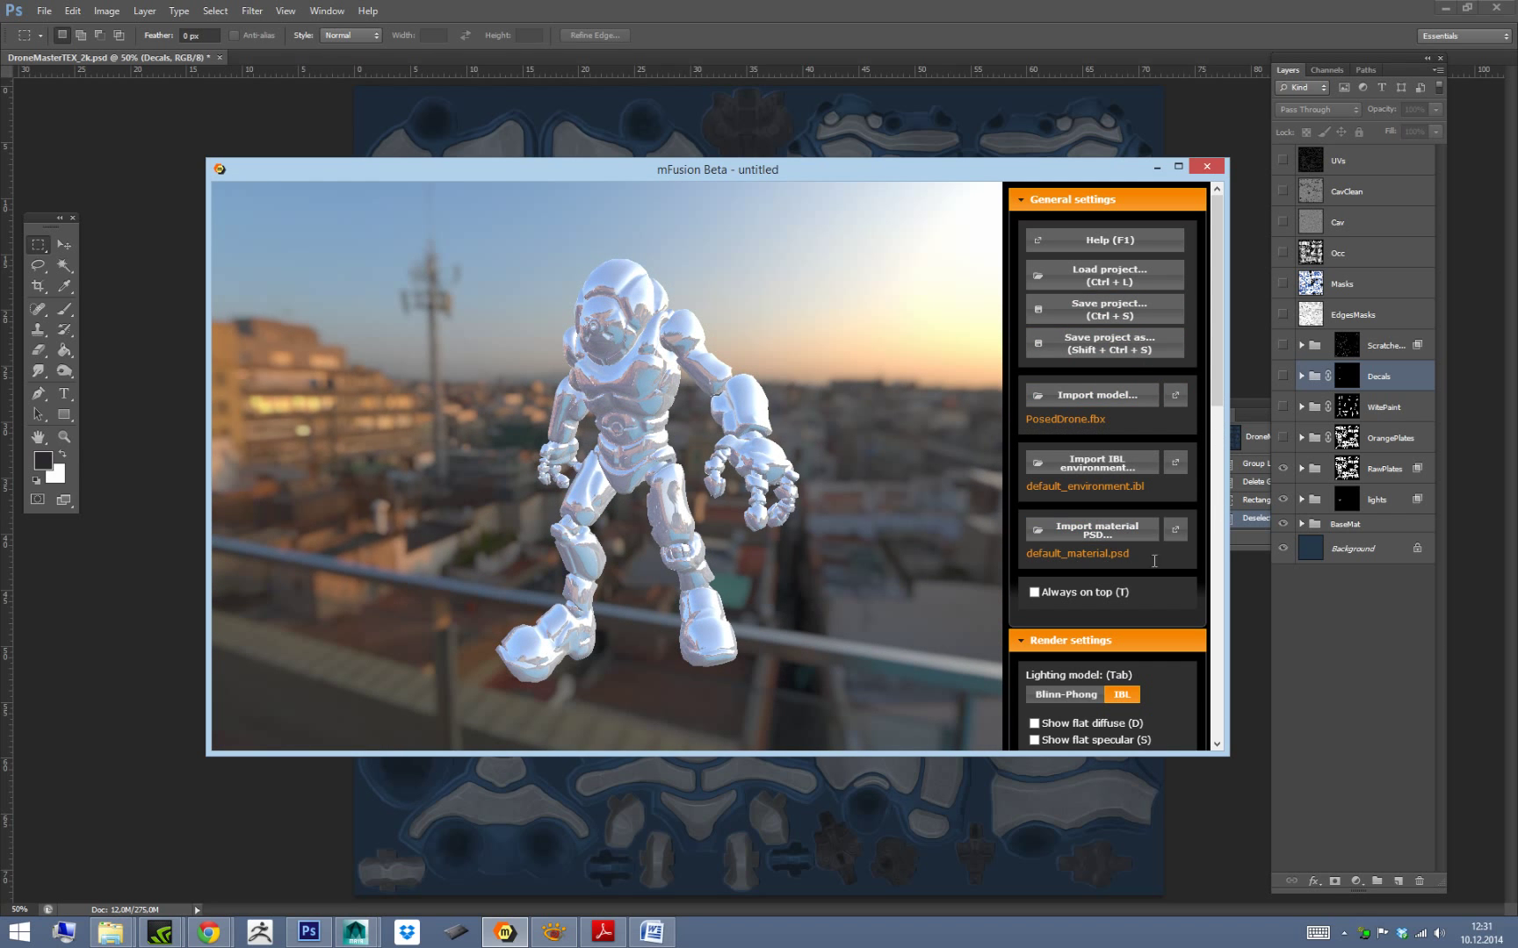
Import DroneMasterTEX_2k.psd as the material PSD for the drone.
{"action": "left_click", "coordinate": [1092, 529]}
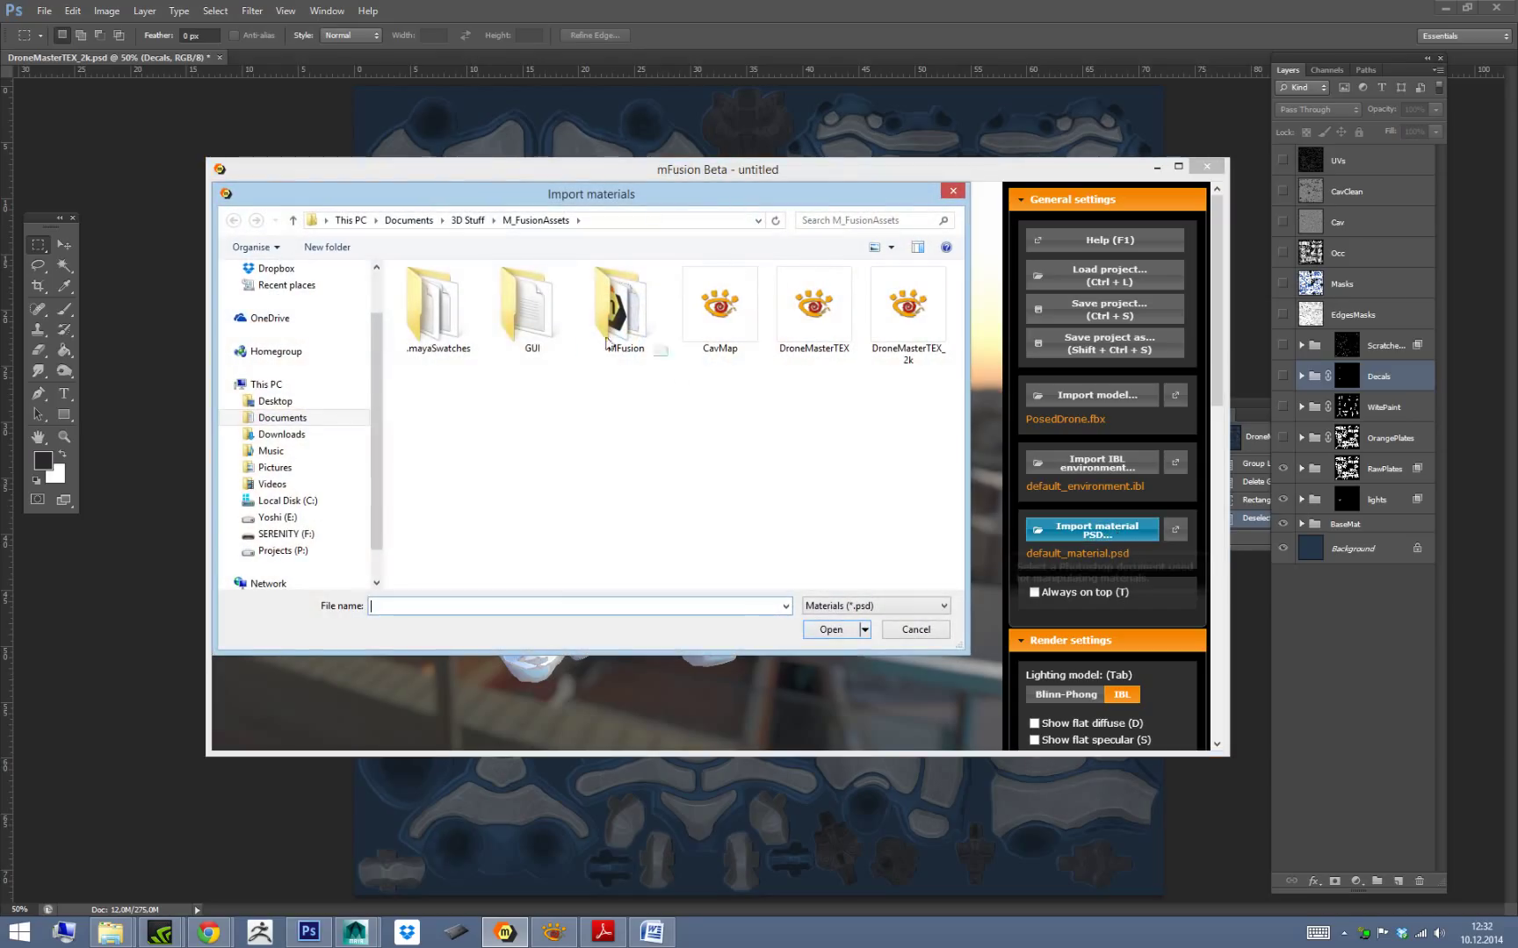
{"action": "double_click", "coordinate": [907, 308]}
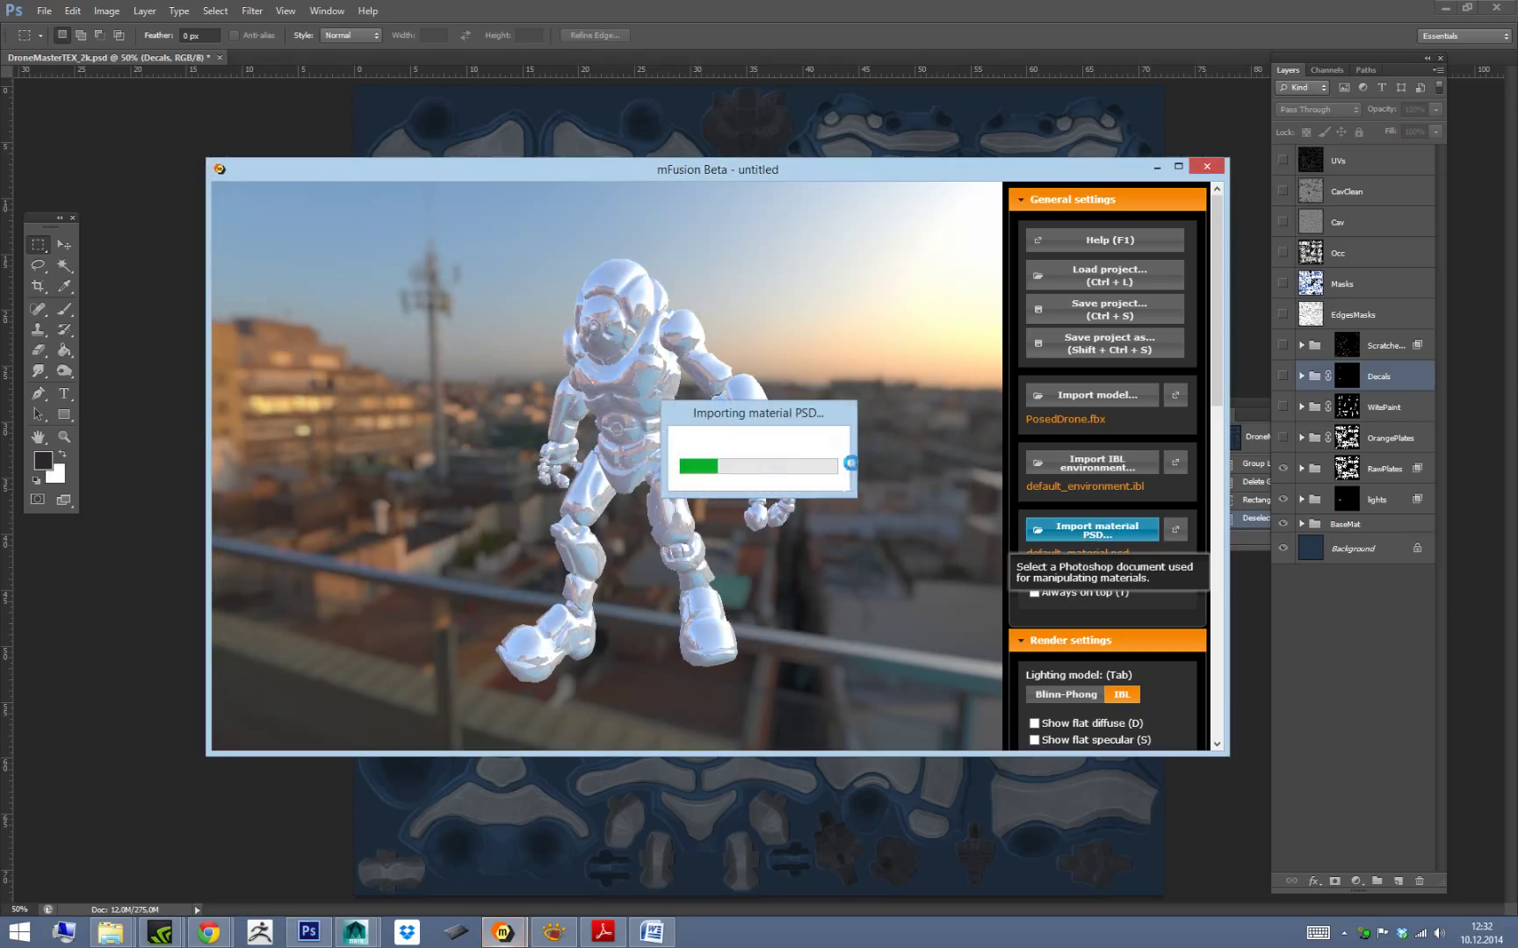
{"action": "mouse_move", "coordinate": [874, 534]}
{"action": "left_mouse_down", "text": "alt"}
{"action": "mouse_move", "coordinate": [865, 458]}
{"action": "mouse_move", "coordinate": [993, 464]}
{"action": "mouse_move", "coordinate": [704, 477]}
{"action": "mouse_move", "coordinate": [895, 464]}
{"action": "mouse_move", "coordinate": [853, 472]}
{"action": "mouse_move", "coordinate": [907, 491]}
{"action": "mouse_move", "coordinate": [890, 592]}
{"action": "mouse_move", "coordinate": [931, 535]}
{"action": "mouse_move", "coordinate": [938, 575]}
{"action": "mouse_move", "coordinate": [915, 479]}
{"action": "mouse_move", "coordinate": [869, 549]}
{"action": "mouse_move", "coordinate": [887, 536]}
{"action": "left_mouse_up", "text": "alt"}
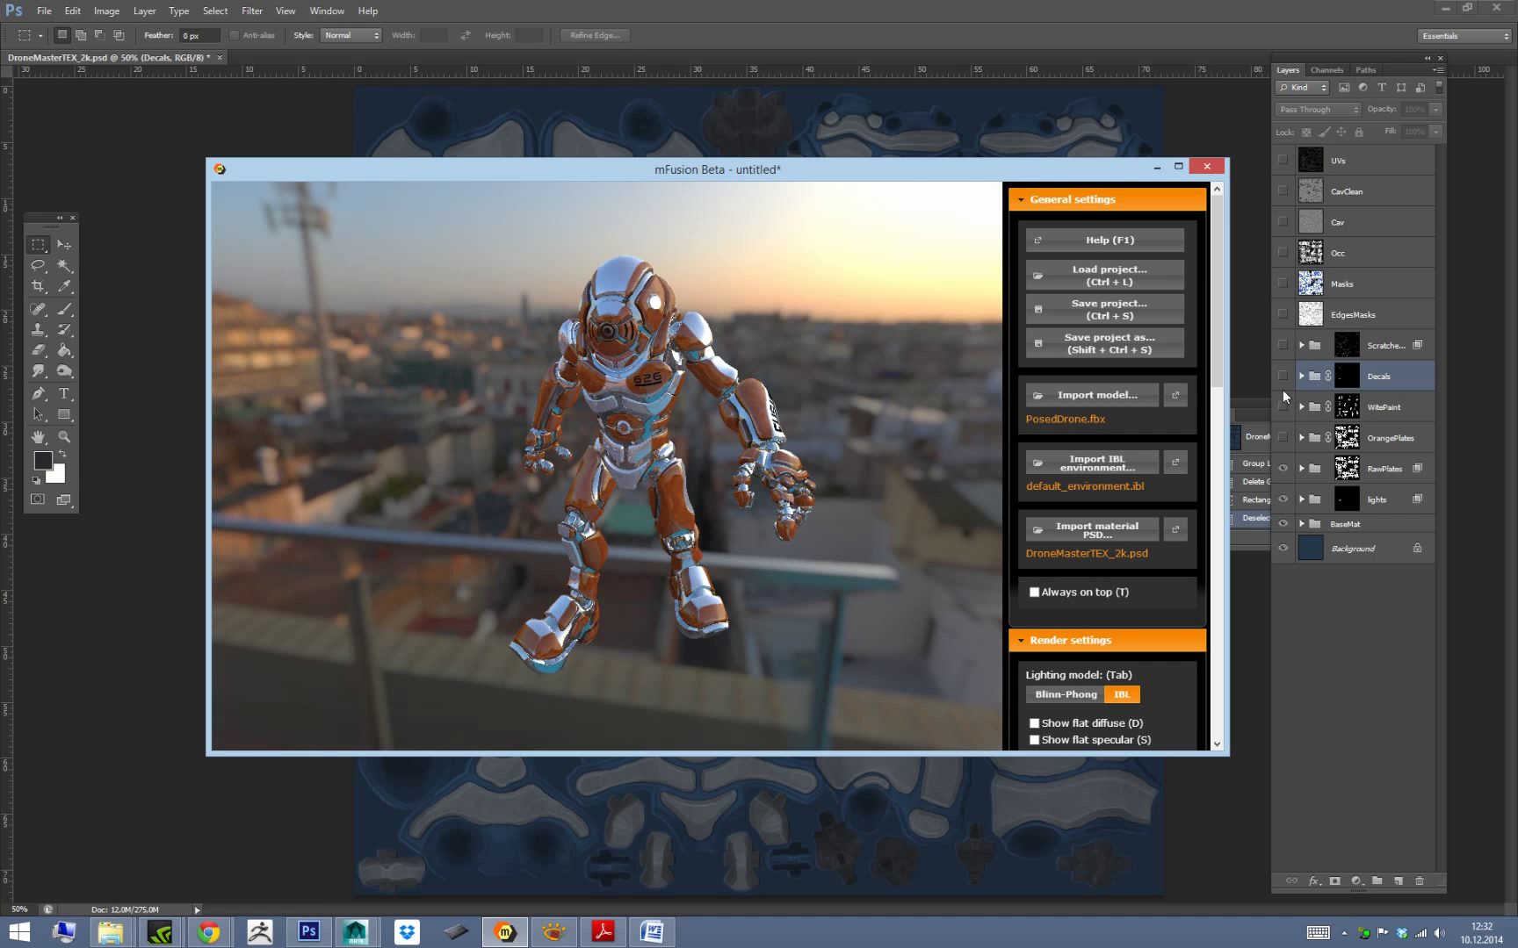
Disable the ScratchedMetal, Decals, WitePaint, OrangePlates, RawPlates and lights materials, leaving only BaseMat enabled.
{"action": "left_click_drag", "start_coordinate": [1216, 362], "coordinate": [1223, 666]}
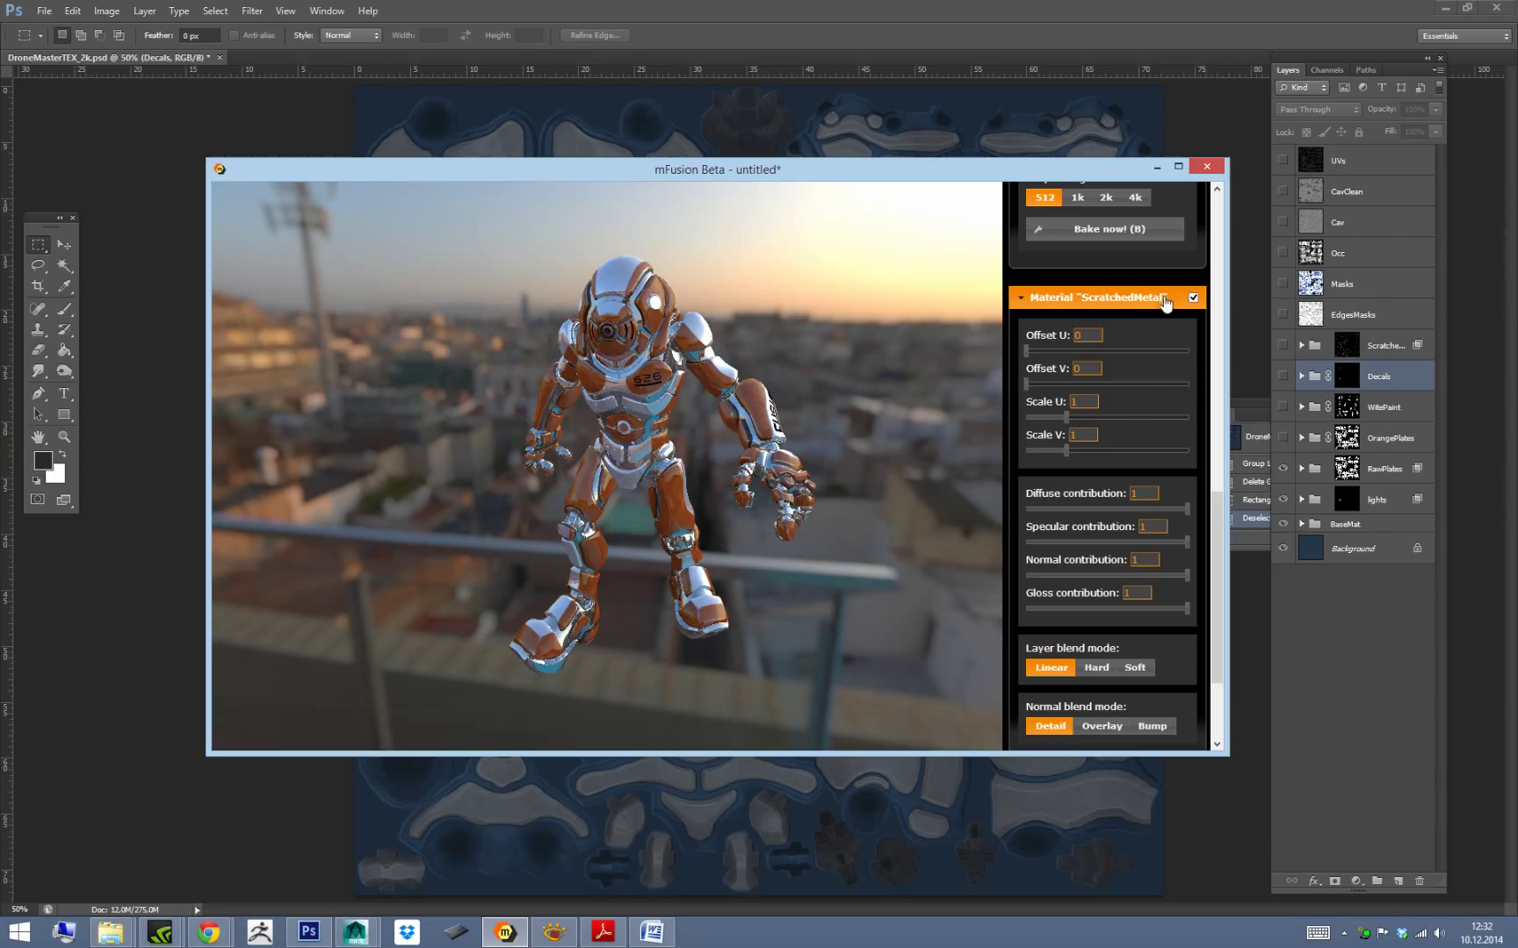
{"action": "left_click", "coordinate": [1026, 299]}
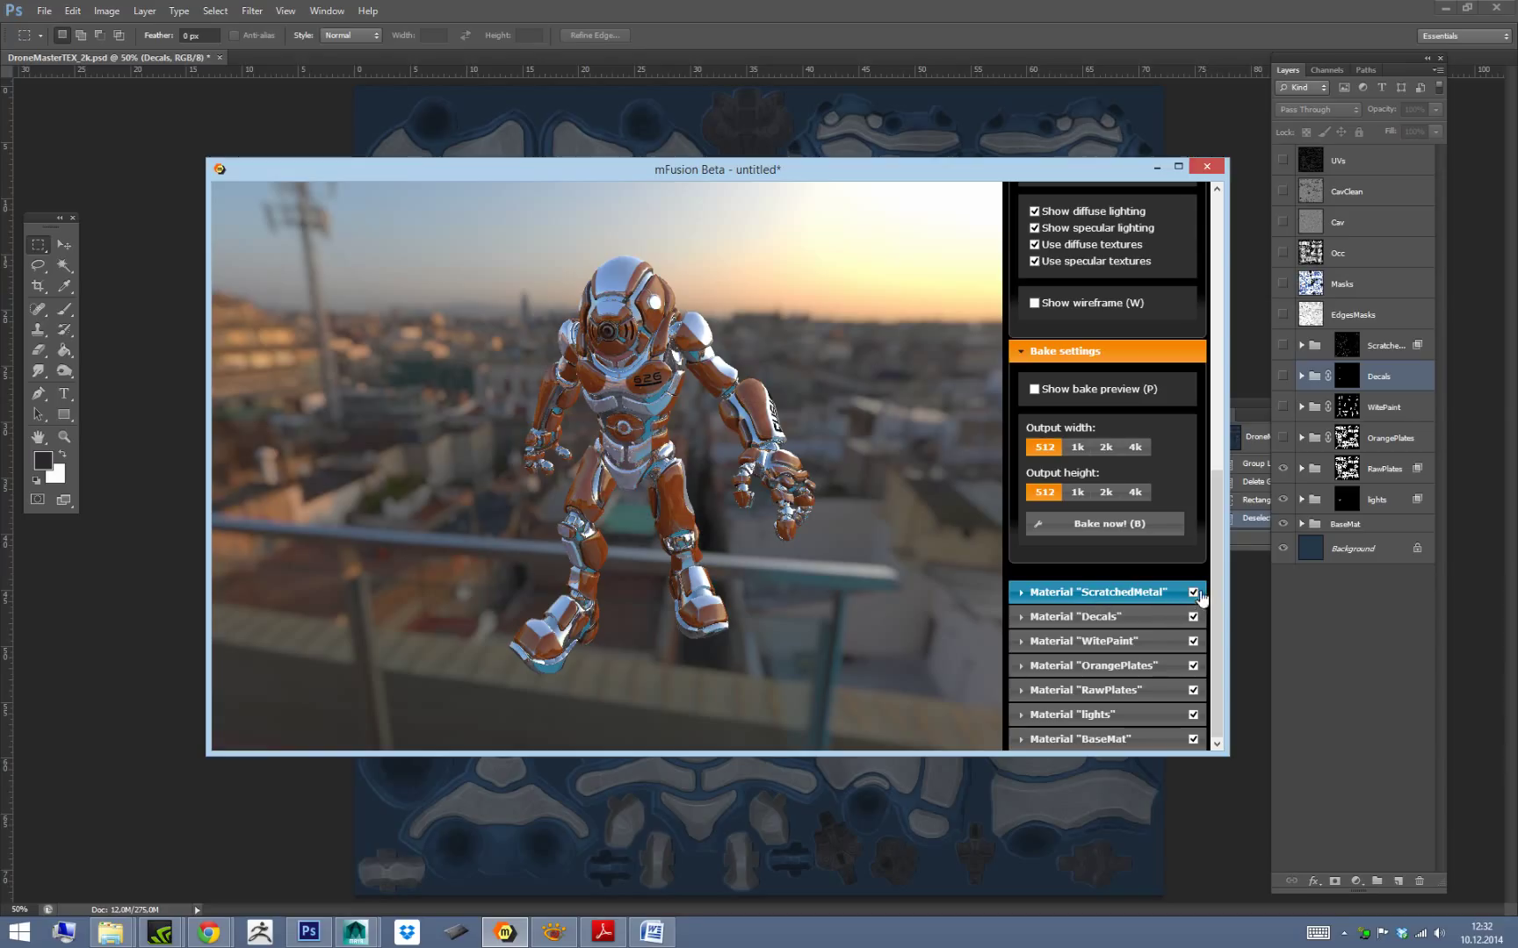
{"action": "left_click", "coordinate": [1193, 593]}
{"action": "left_click", "coordinate": [1192, 617]}
{"action": "left_click", "coordinate": [1193, 641]}
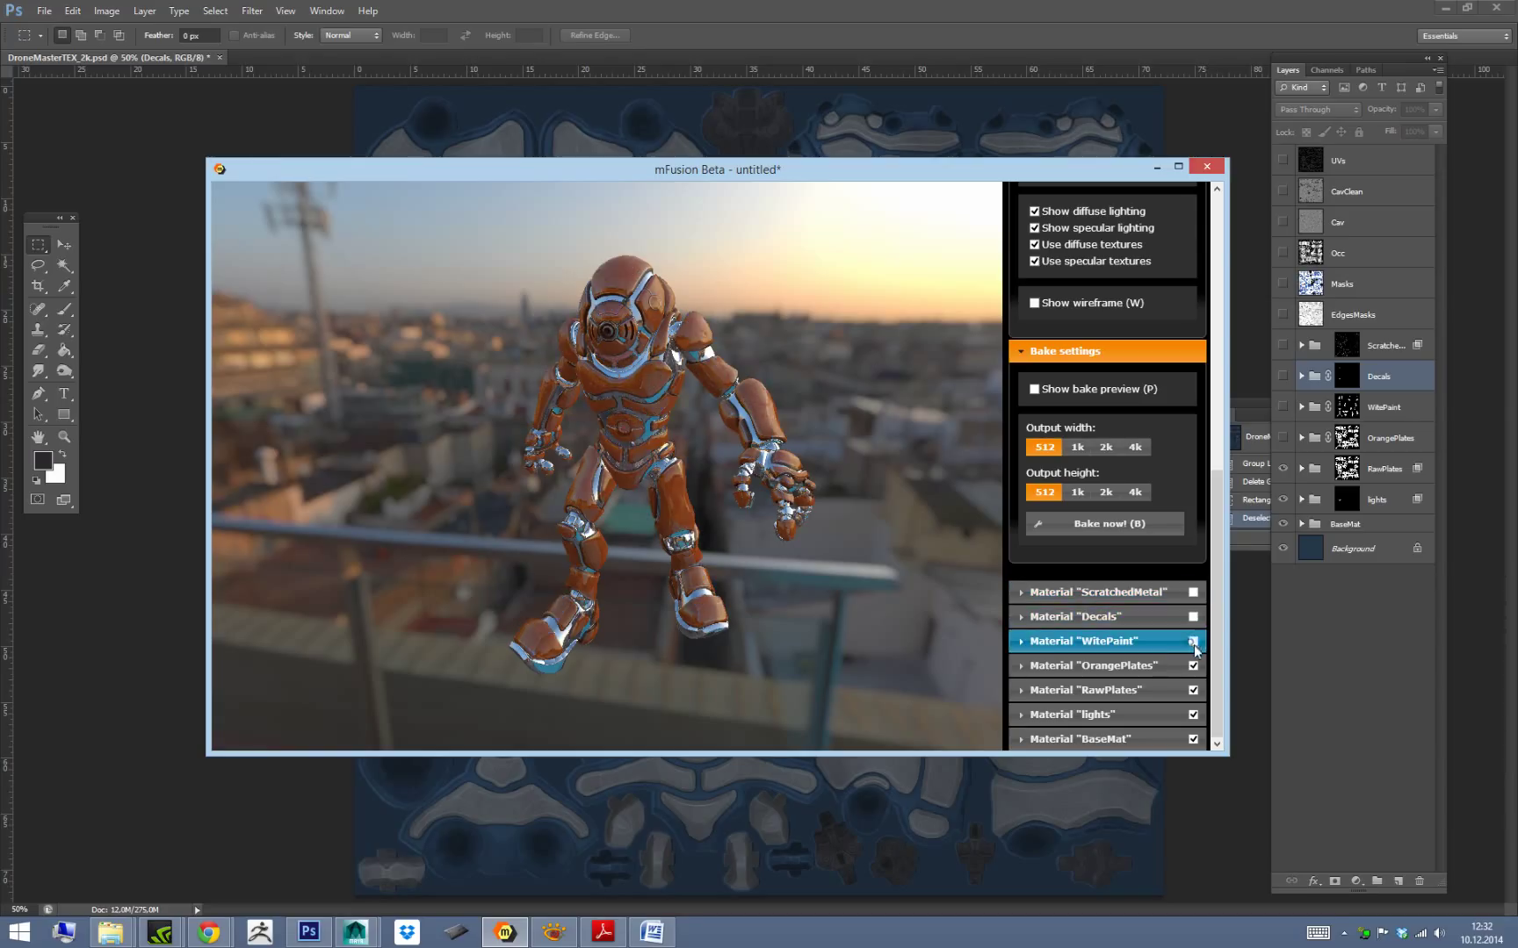
{"action": "left_click", "coordinate": [1192, 666]}
{"action": "left_click", "coordinate": [1193, 691]}
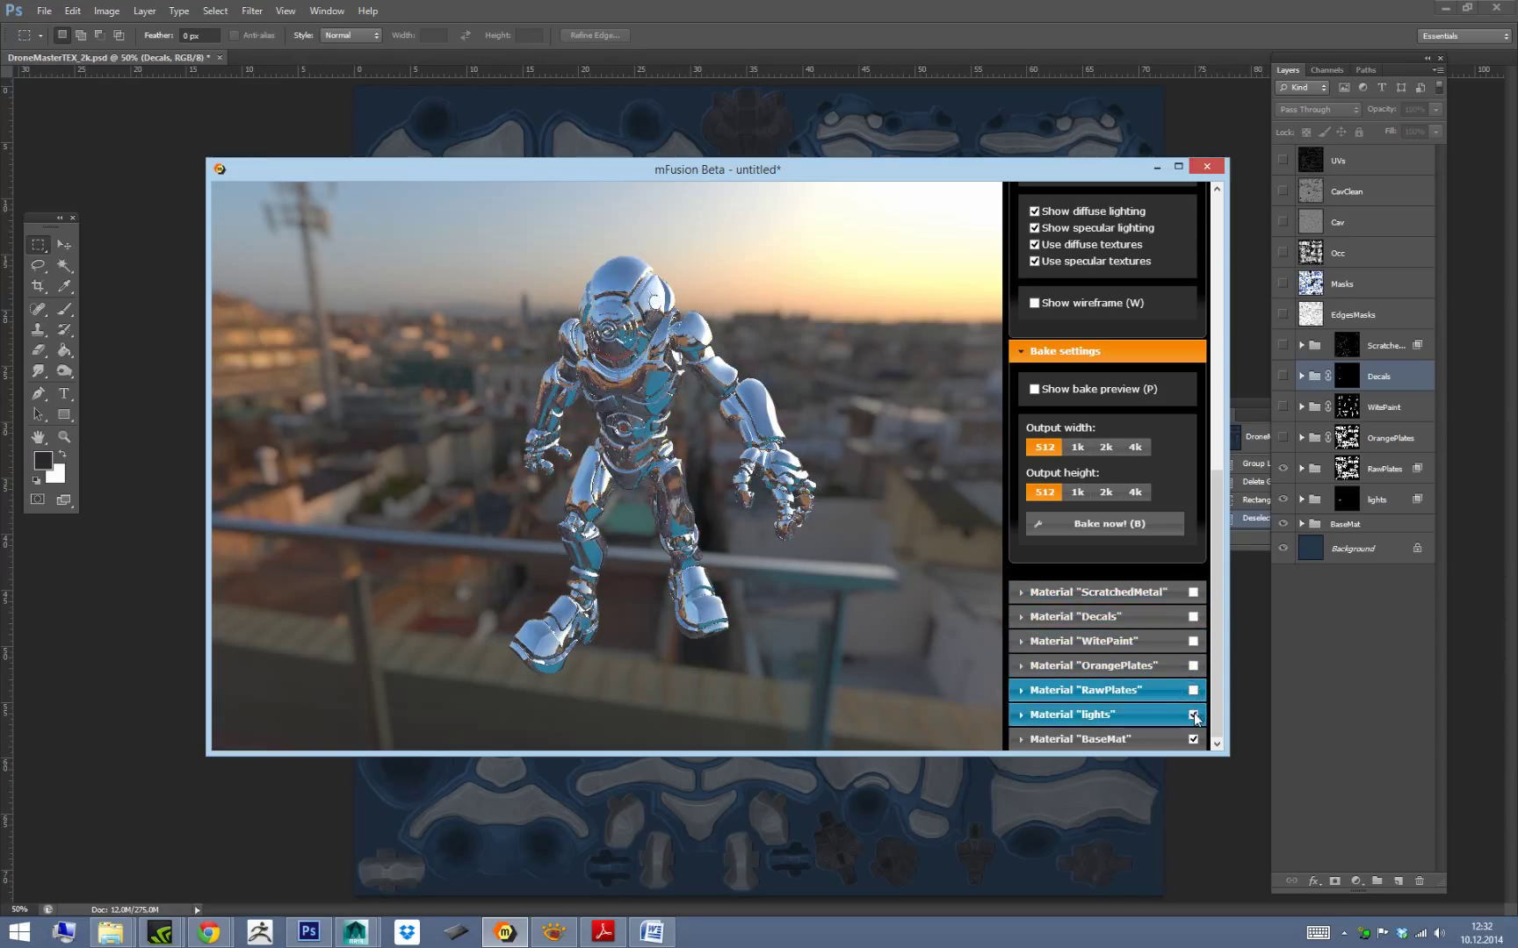
{"action": "left_click", "coordinate": [1193, 715]}
Expand the BaseMat material's settings and view the drone from a different angle.
{"action": "left_click_drag", "start_coordinate": [823, 416], "coordinate": [878, 492], "text": "alt"}
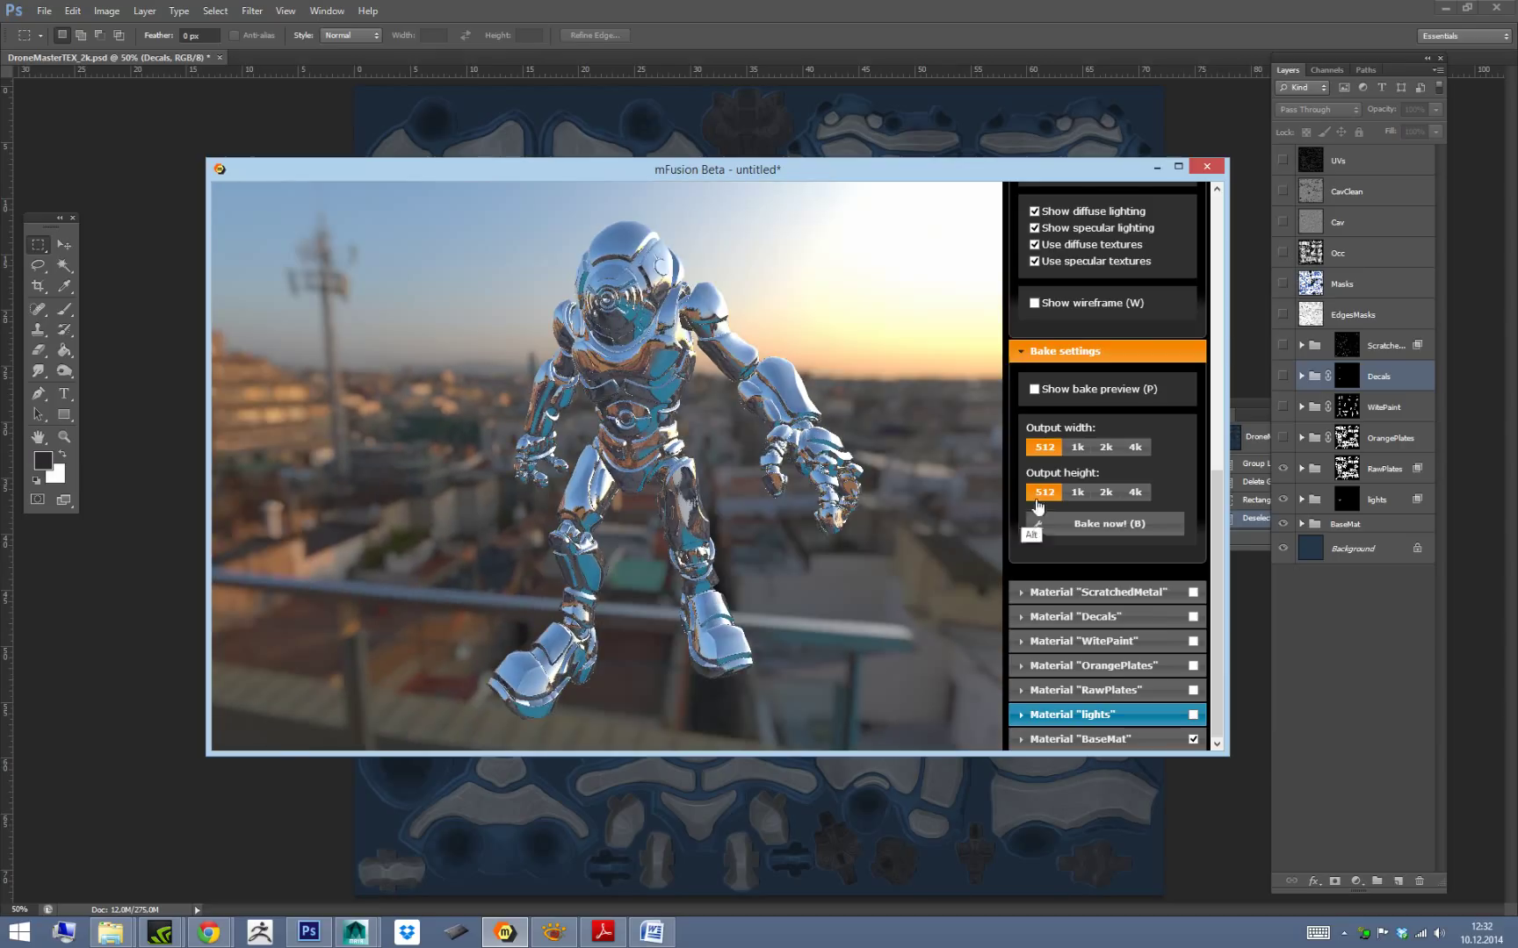
{"action": "left_click", "coordinate": [1041, 740]}
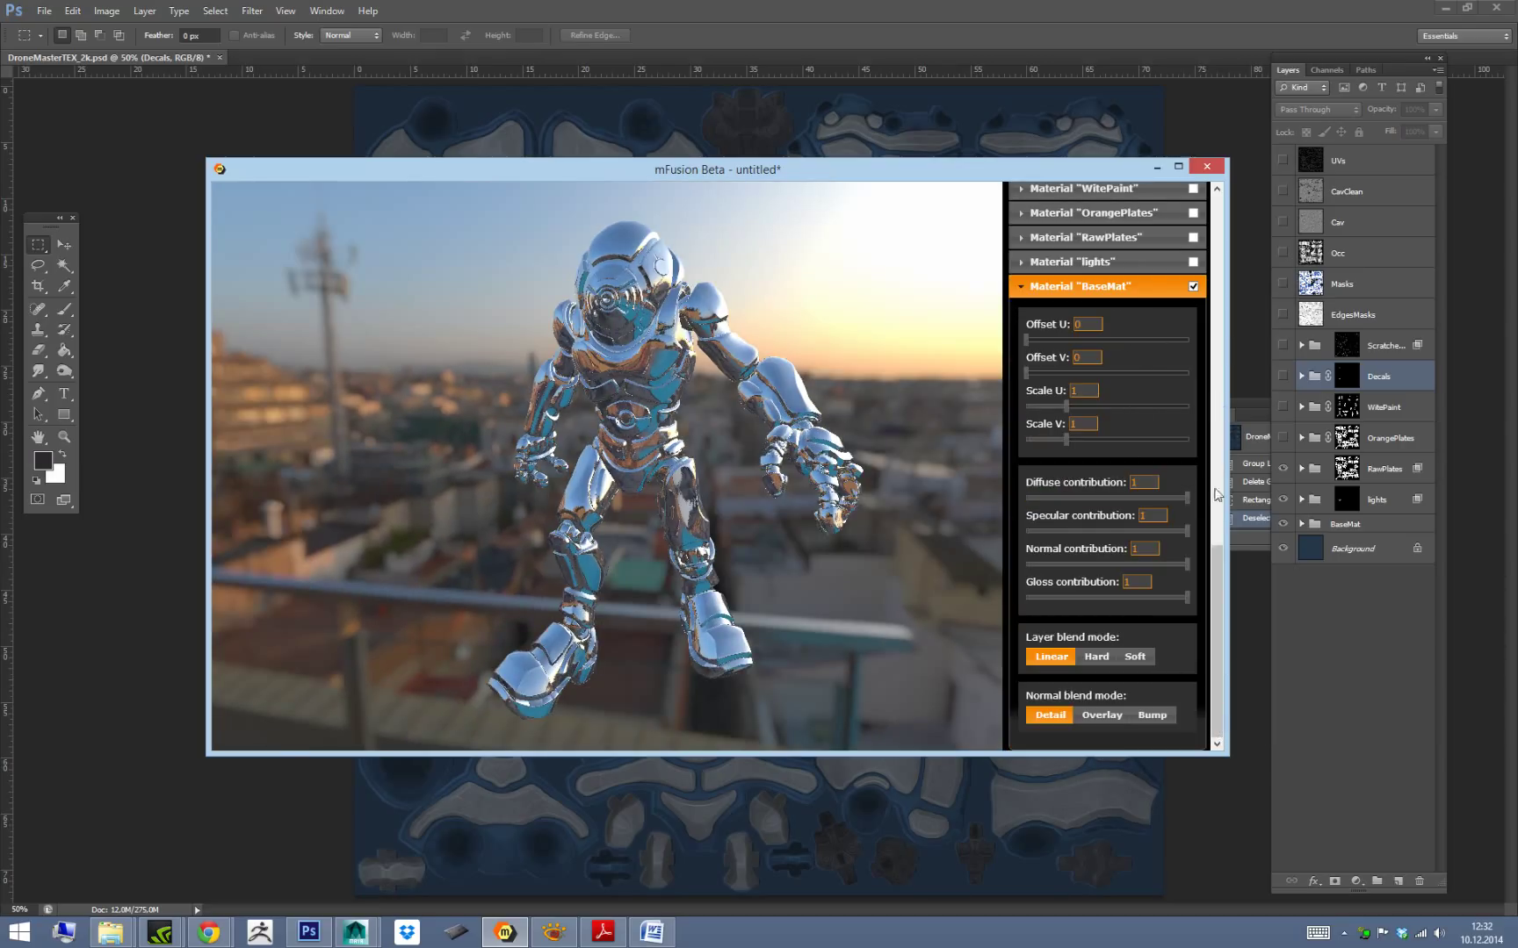
{"action": "mouse_move", "coordinate": [1217, 600]}
{"action": "left_mouse_down"}
{"action": "mouse_move", "coordinate": [1218, 571]}
{"action": "mouse_move", "coordinate": [1217, 620]}
{"action": "left_mouse_up"}
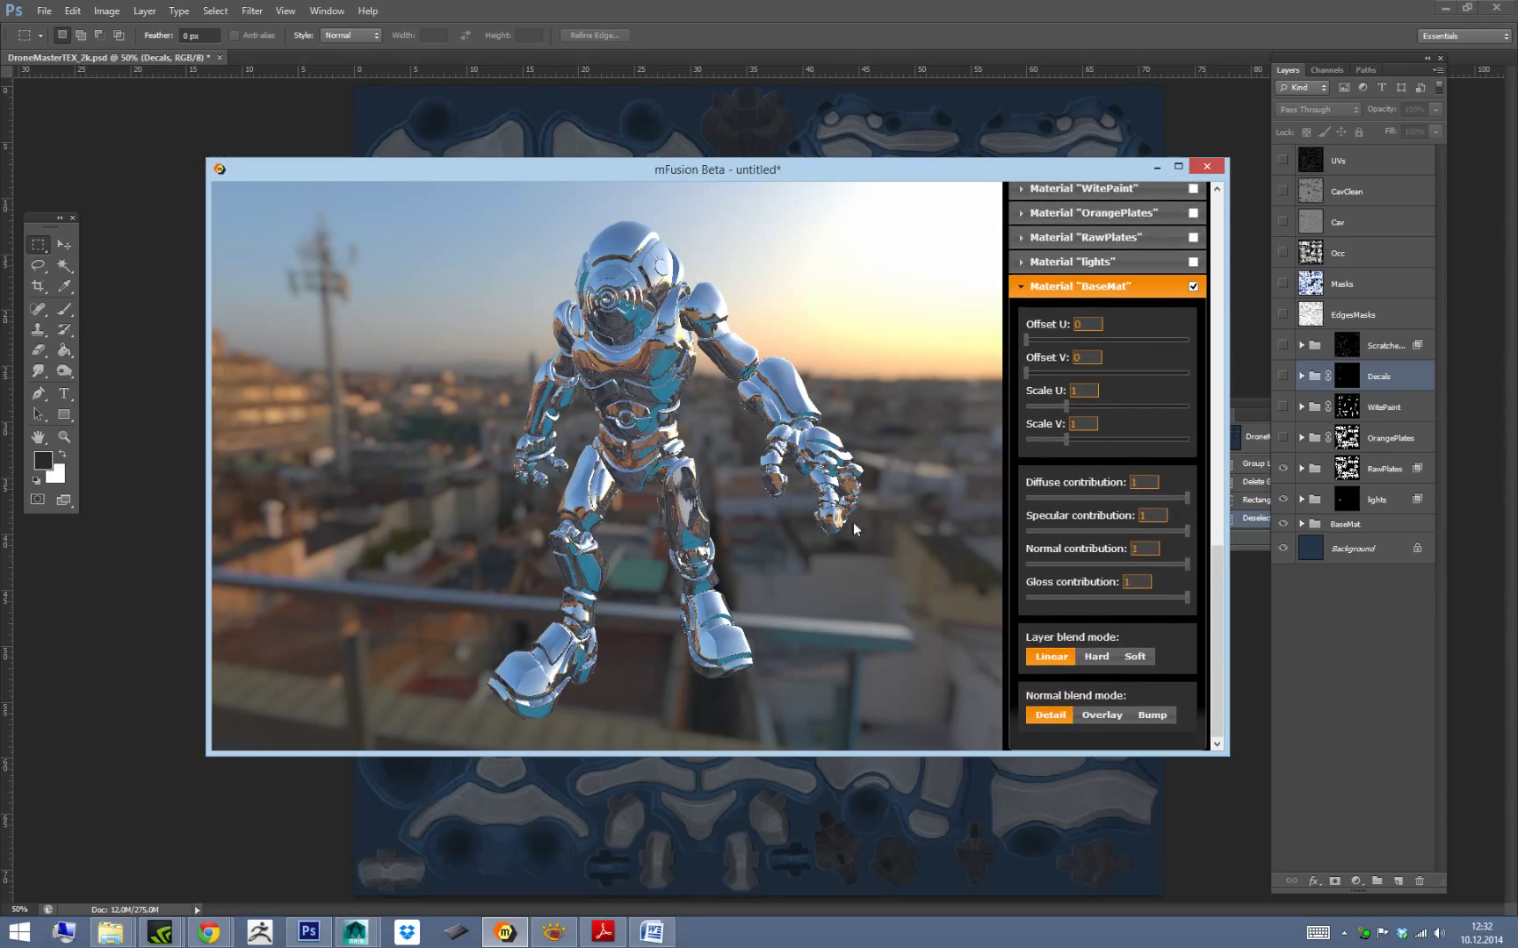
{"action": "left_click_drag", "start_coordinate": [853, 524], "coordinate": [857, 589], "text": "alt"}
{"action": "mouse_move", "coordinate": [1217, 570]}
{"action": "left_mouse_down"}
{"action": "mouse_move", "coordinate": [1219, 550]}
{"action": "mouse_move", "coordinate": [1217, 570]}
{"action": "left_mouse_up"}
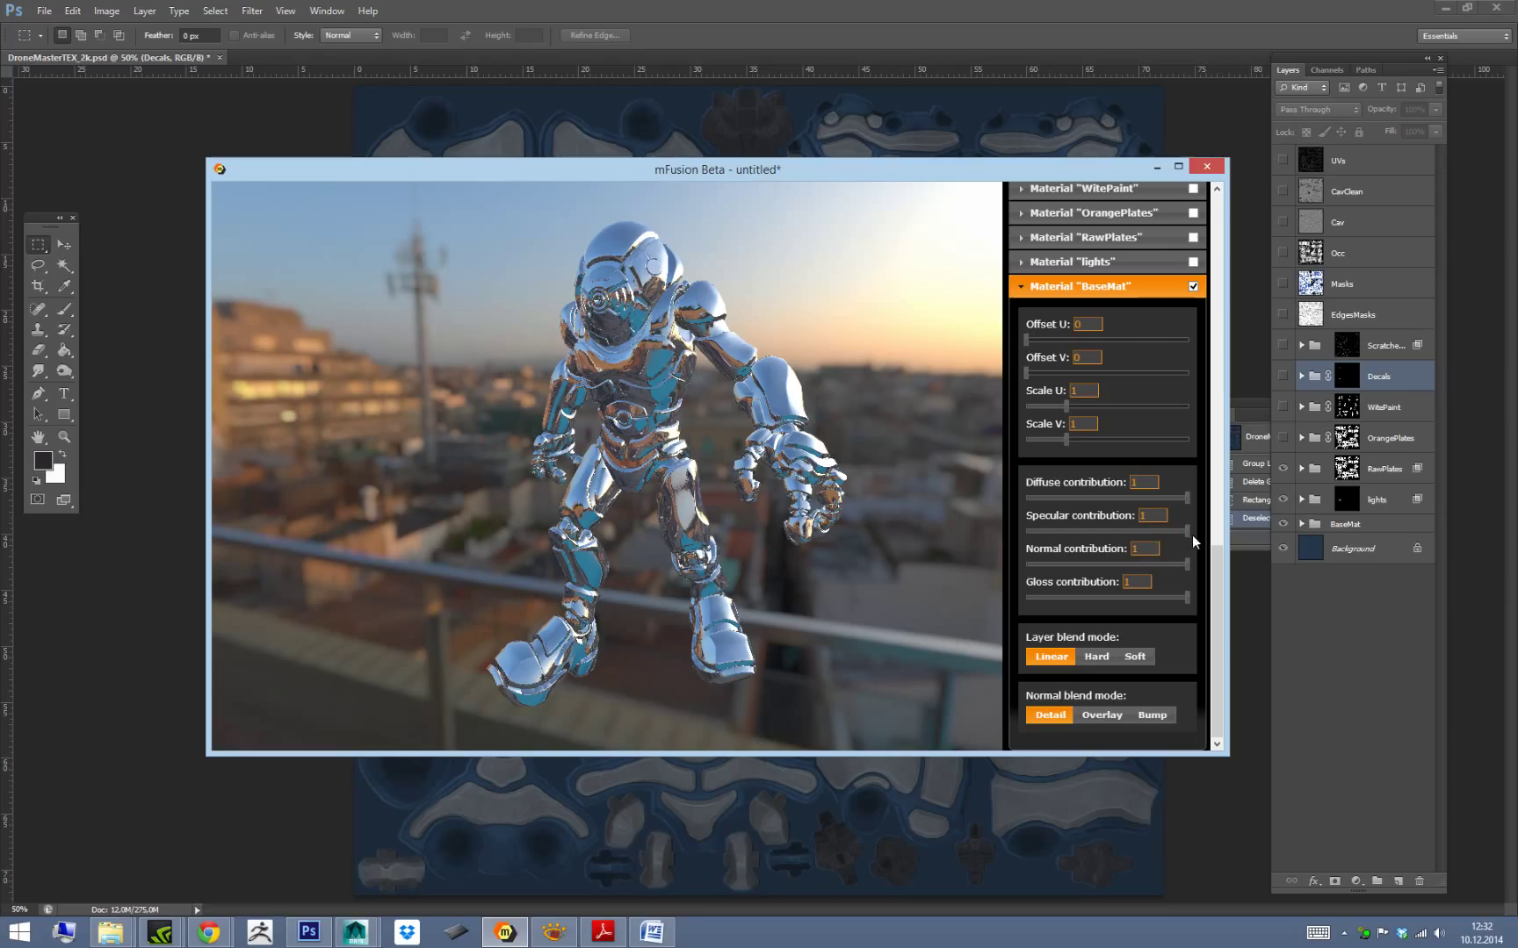
In Photoshop, select the BaseMat group, hide the lights and RawPlates groups, and expand BaseMat to show its layers.
{"action": "left_click", "coordinate": [1367, 526]}
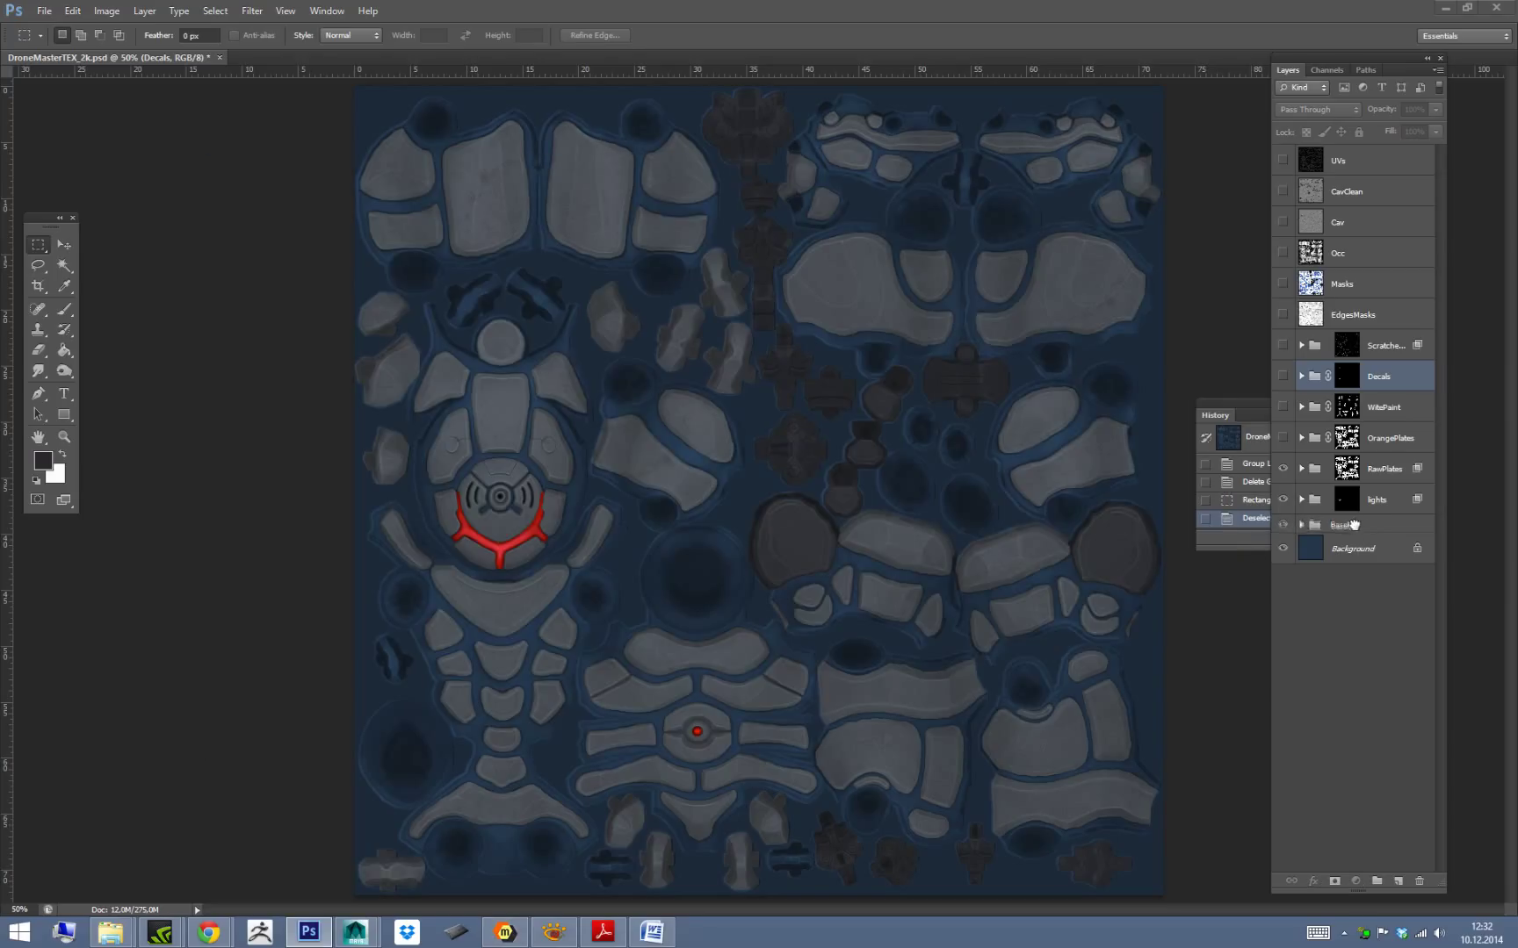
{"action": "left_click", "coordinate": [1317, 525]}
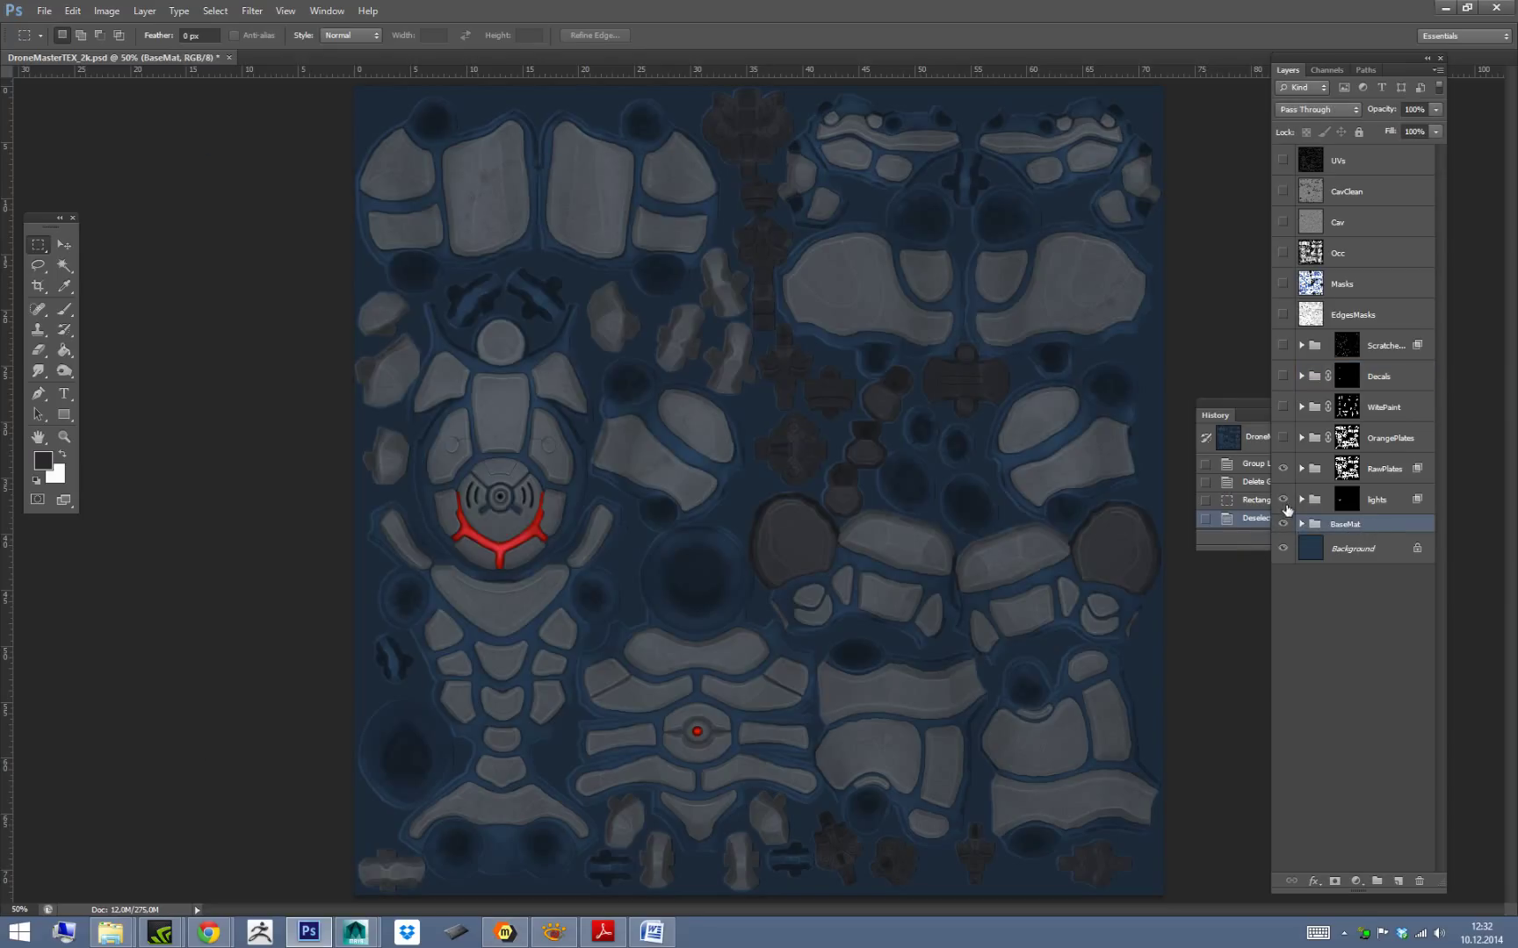
{"action": "left_click", "coordinate": [1283, 468]}
{"action": "left_click", "coordinate": [1300, 524]}
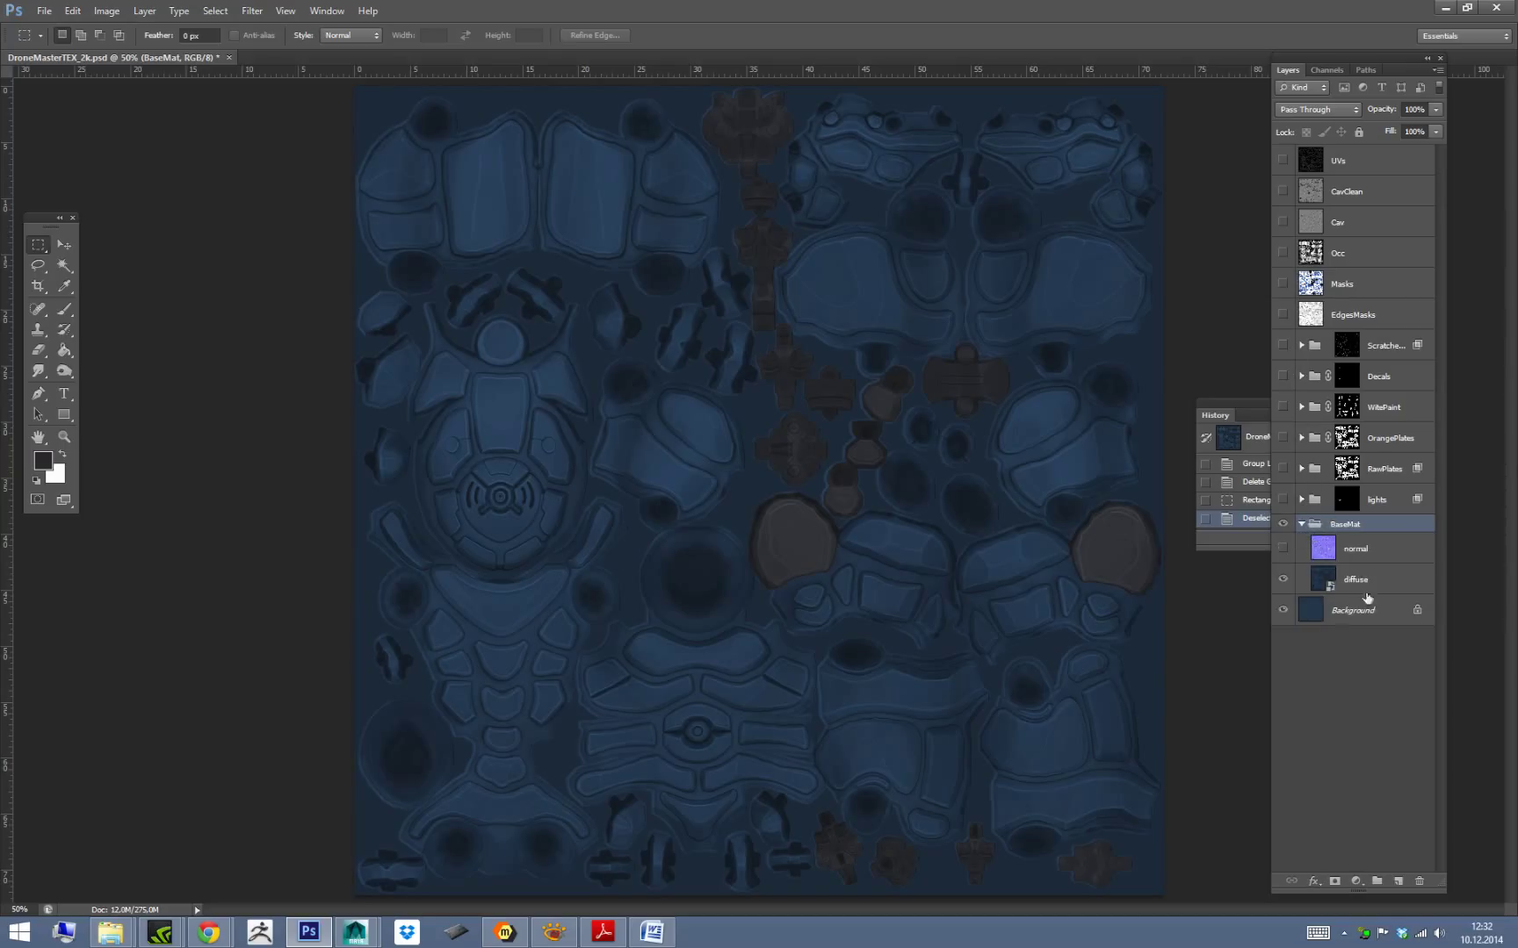
Examine the diffuse and normal layers inside the BaseMat group, temporarily toggling the normal layer's visibility.
{"action": "left_click", "coordinate": [1386, 578]}
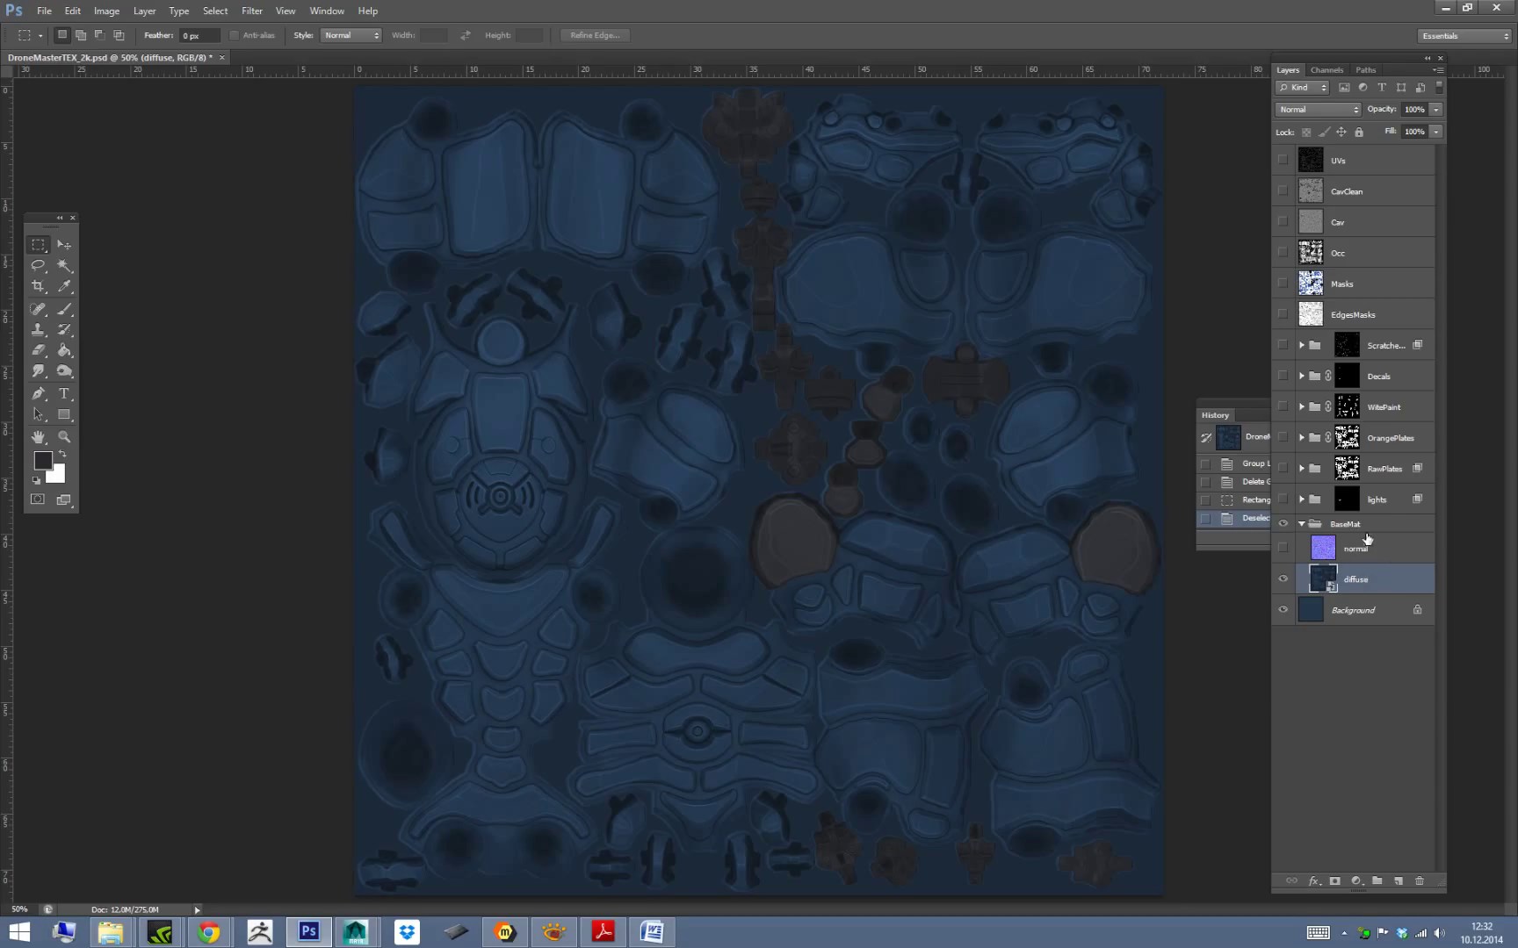
{"action": "left_click", "coordinate": [1370, 551]}
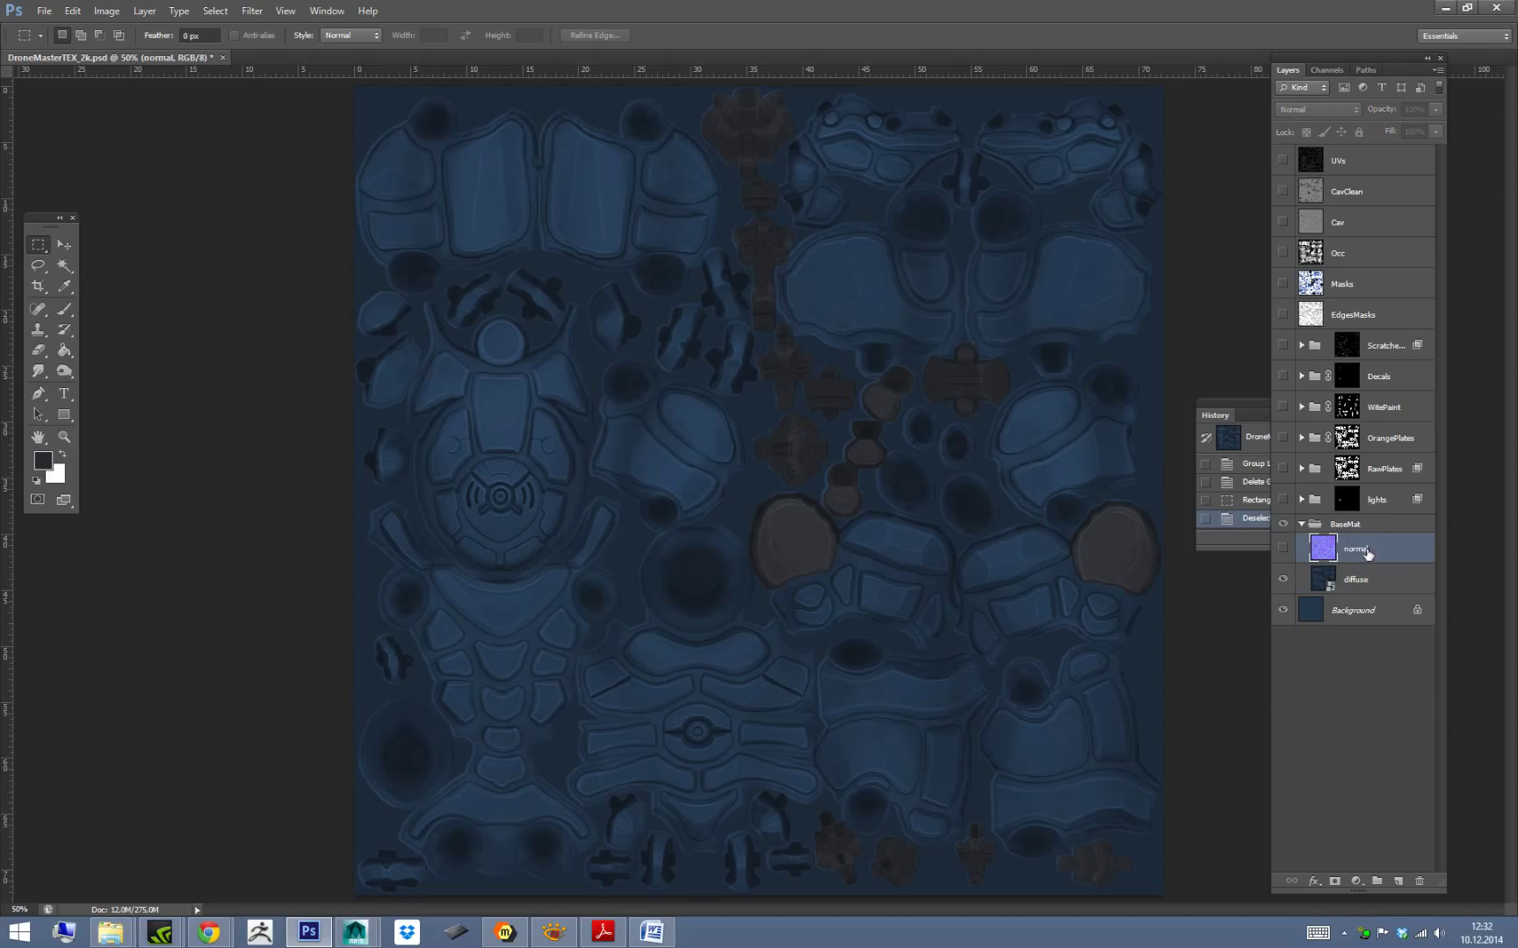
{"action": "left_click", "coordinate": [1283, 551]}
{"action": "left_click", "coordinate": [1285, 552]}
Return to mFusion and set BaseMat's specular contribution to 0.14 and gloss contribution to 0.22, checking the drone up close.
{"action": "left_click", "coordinate": [505, 933]}
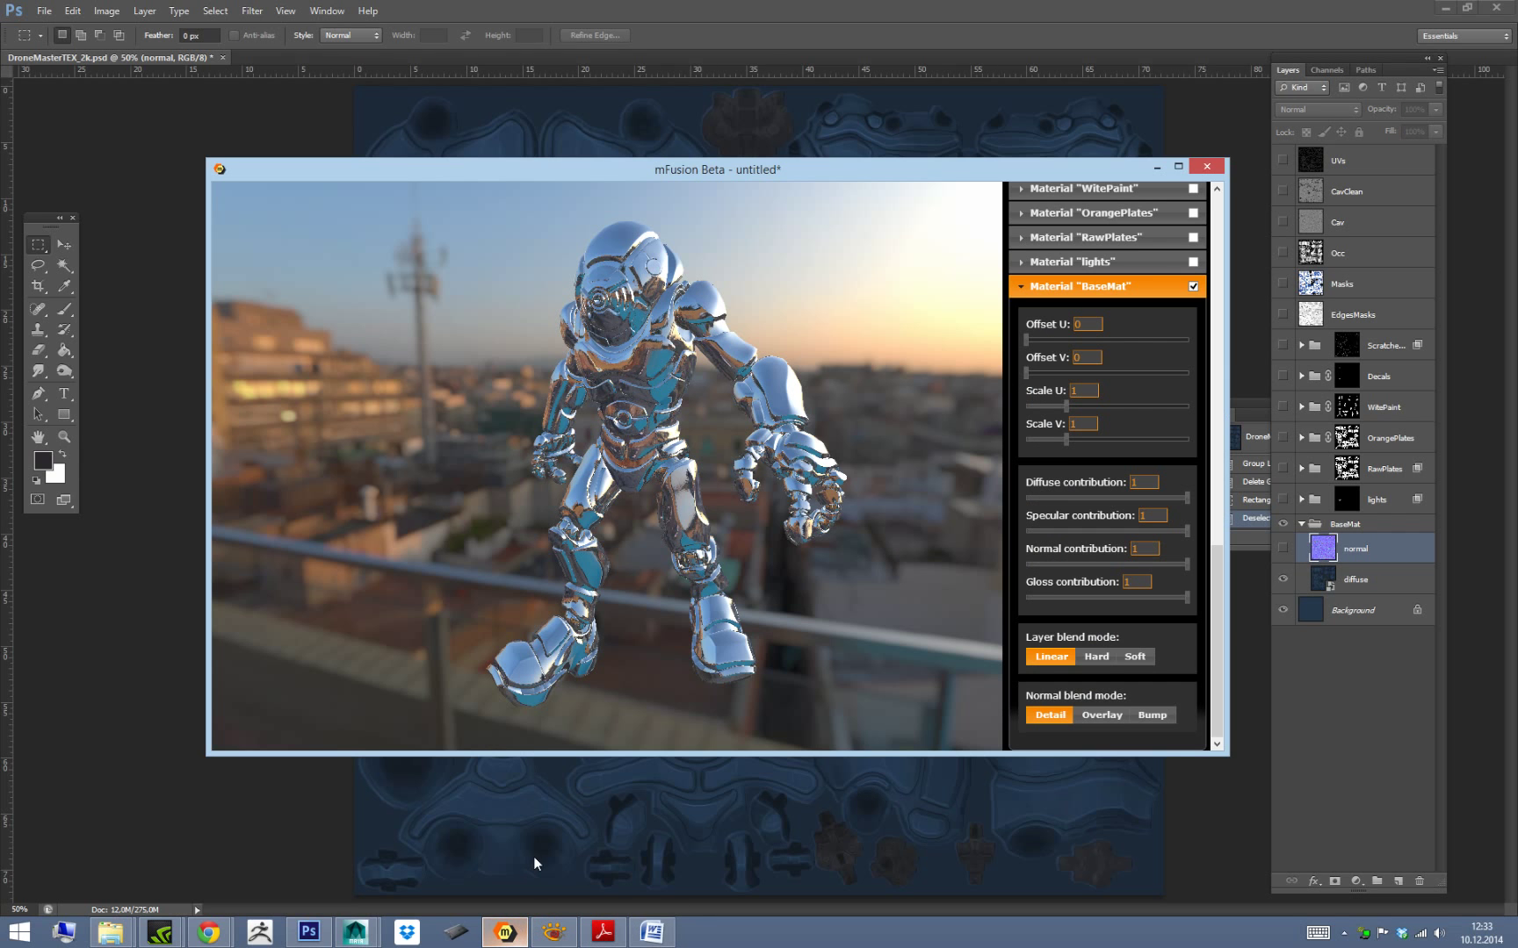
{"action": "left_click_drag", "start_coordinate": [905, 172], "coordinate": [884, 220]}
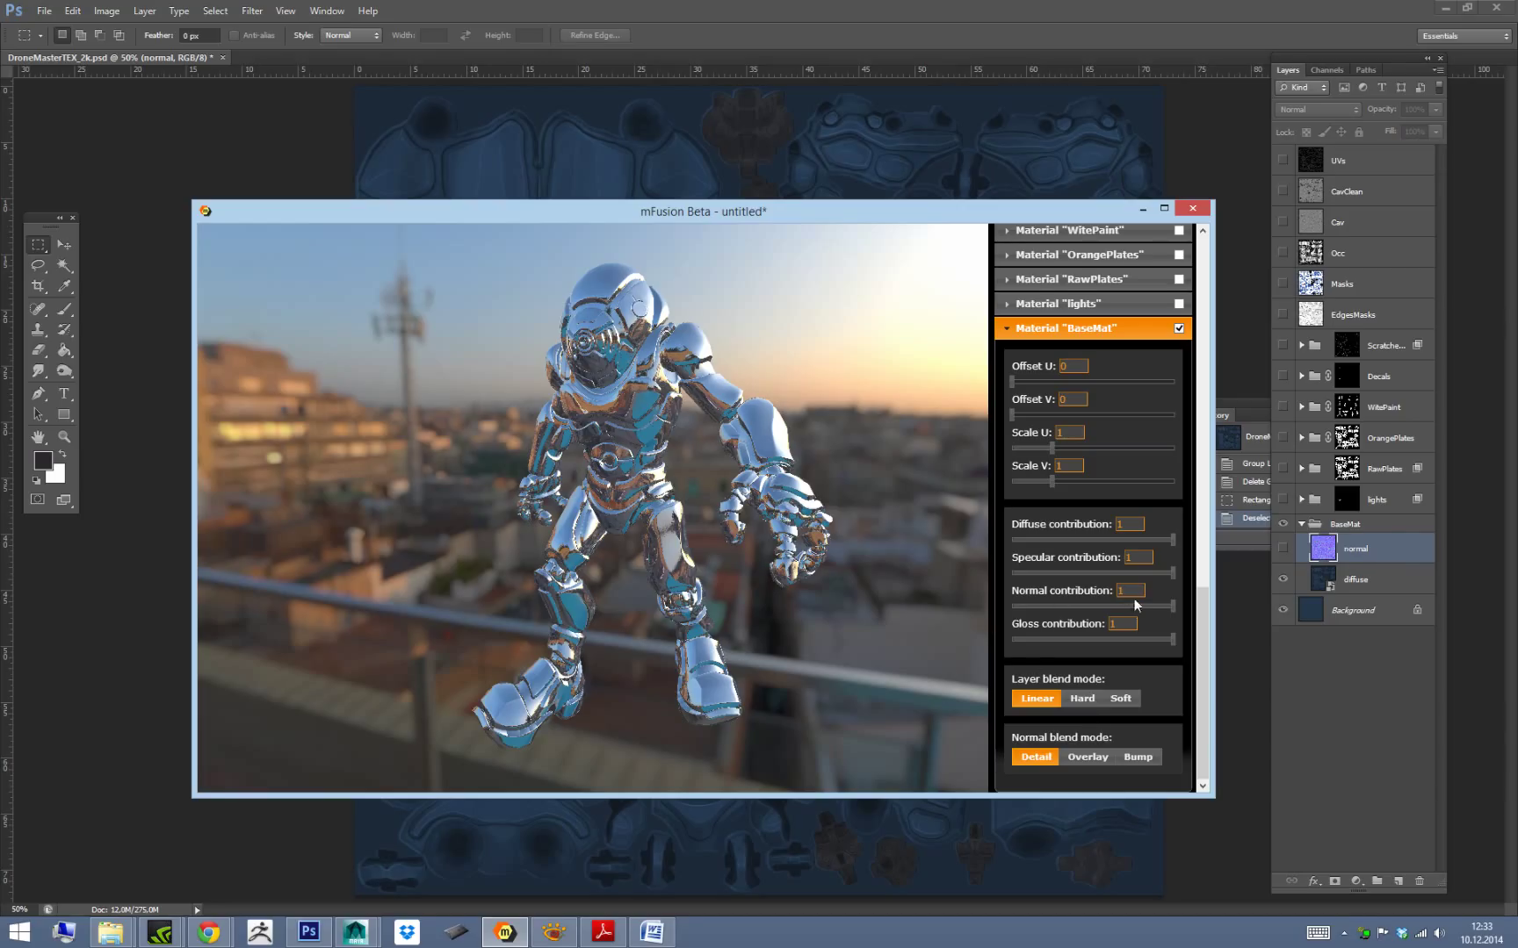
{"action": "left_click_drag", "start_coordinate": [1173, 606], "coordinate": [1035, 573]}
{"action": "left_click_drag", "start_coordinate": [1144, 638], "coordinate": [1059, 638]}
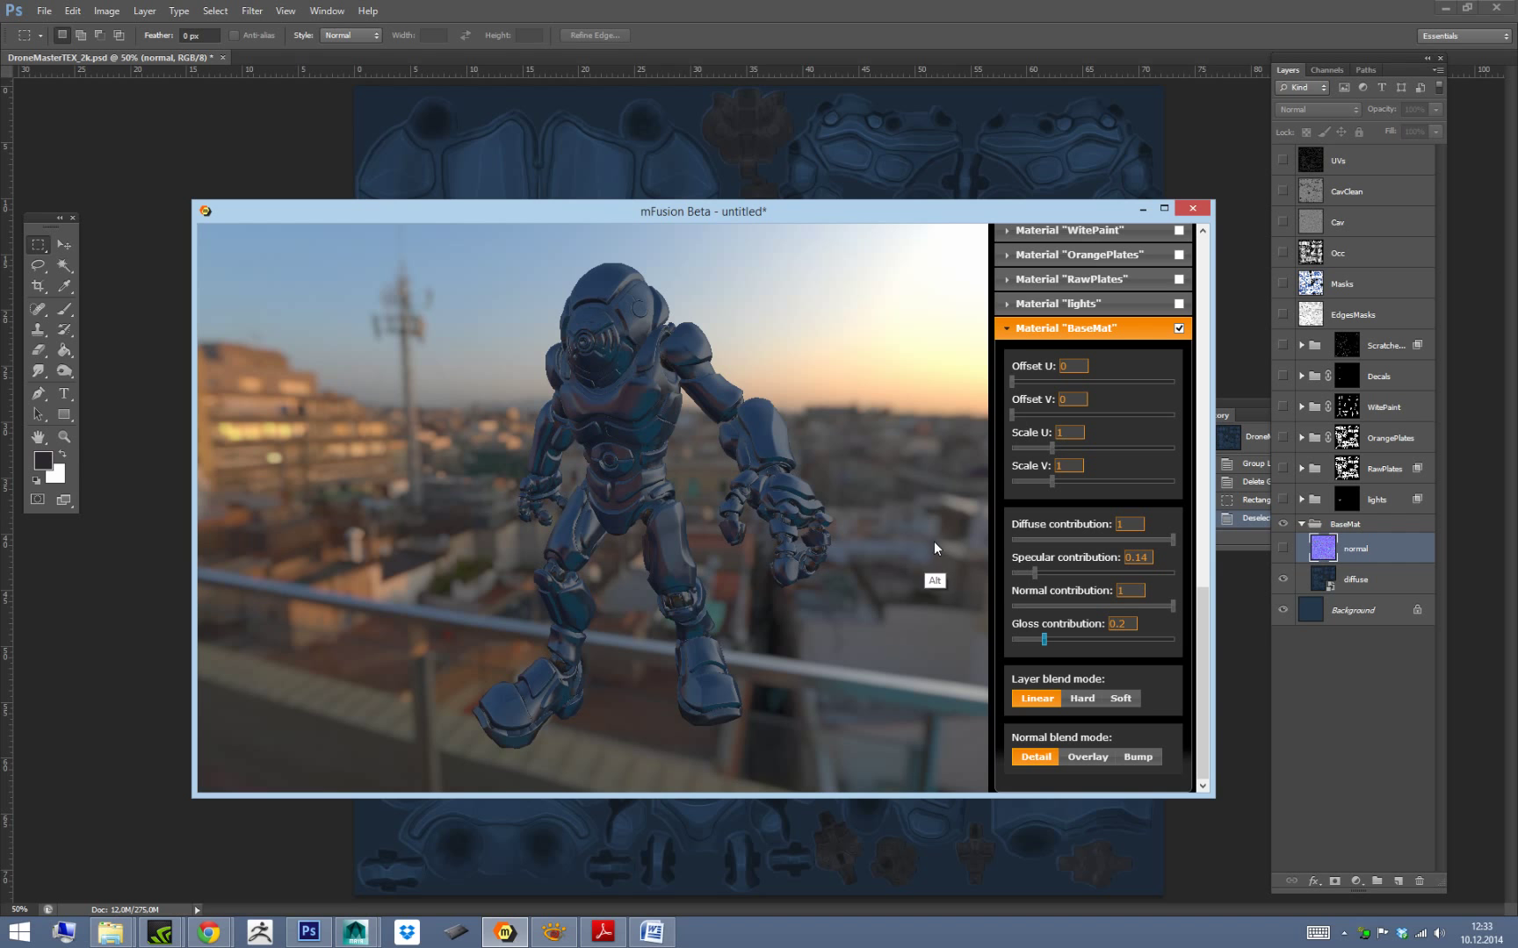
{"action": "right_click_drag", "start_coordinate": [887, 413], "coordinate": [898, 525], "text": "alt"}
{"action": "left_click_drag", "start_coordinate": [965, 297], "coordinate": [929, 313], "text": "alt"}
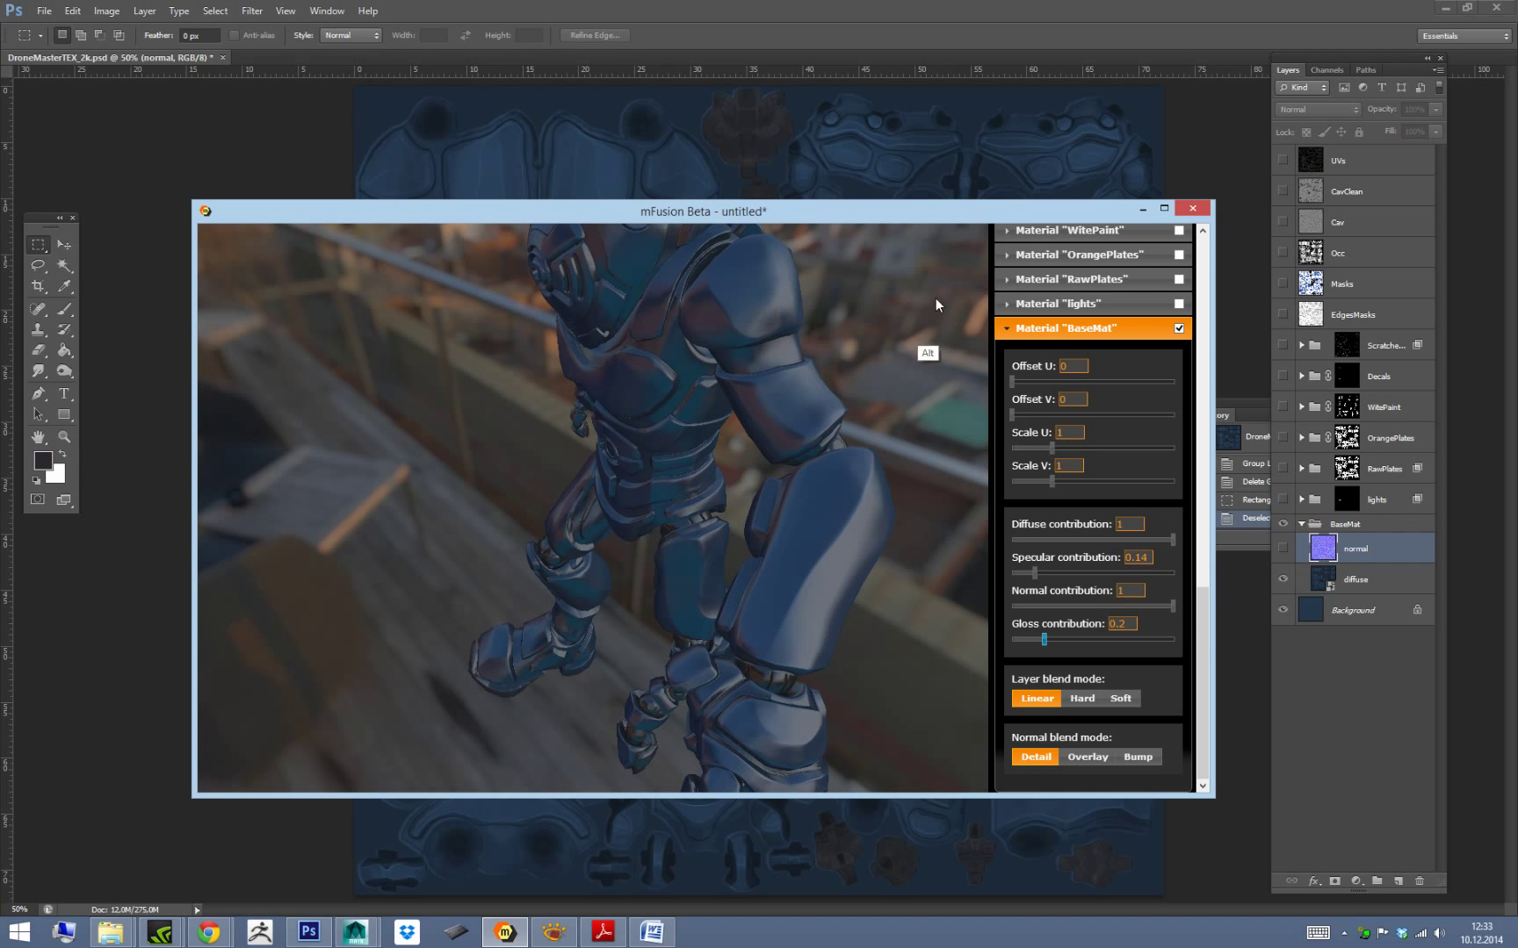
{"action": "mouse_move", "coordinate": [1044, 638]}
{"action": "left_mouse_down"}
{"action": "mouse_move", "coordinate": [1026, 633]}
{"action": "mouse_move", "coordinate": [1068, 629]}
{"action": "mouse_move", "coordinate": [1046, 636]}
{"action": "left_mouse_up"}
{"action": "left_click_drag", "start_coordinate": [917, 646], "coordinate": [905, 384], "text": "alt"}
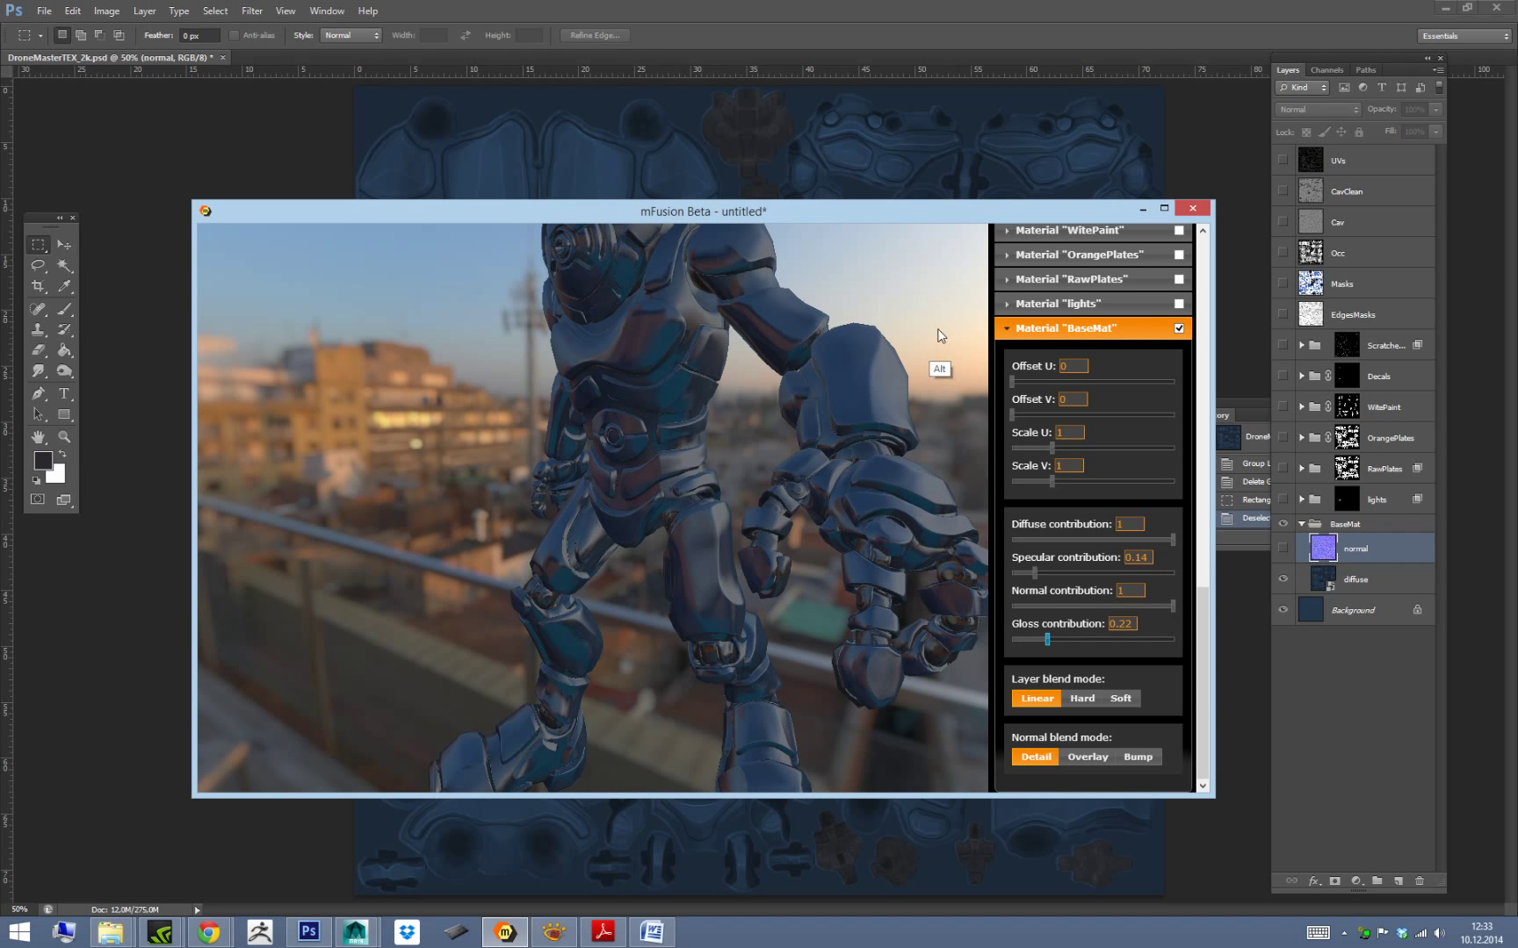
Compare the drone under Blinn-Phong and IBL lighting by switching to Blinn-Phong and back to IBL.
{"action": "left_click_drag", "start_coordinate": [940, 330], "coordinate": [919, 398], "text": "alt"}
{"action": "left_click_drag", "start_coordinate": [1205, 608], "coordinate": [1202, 384]}
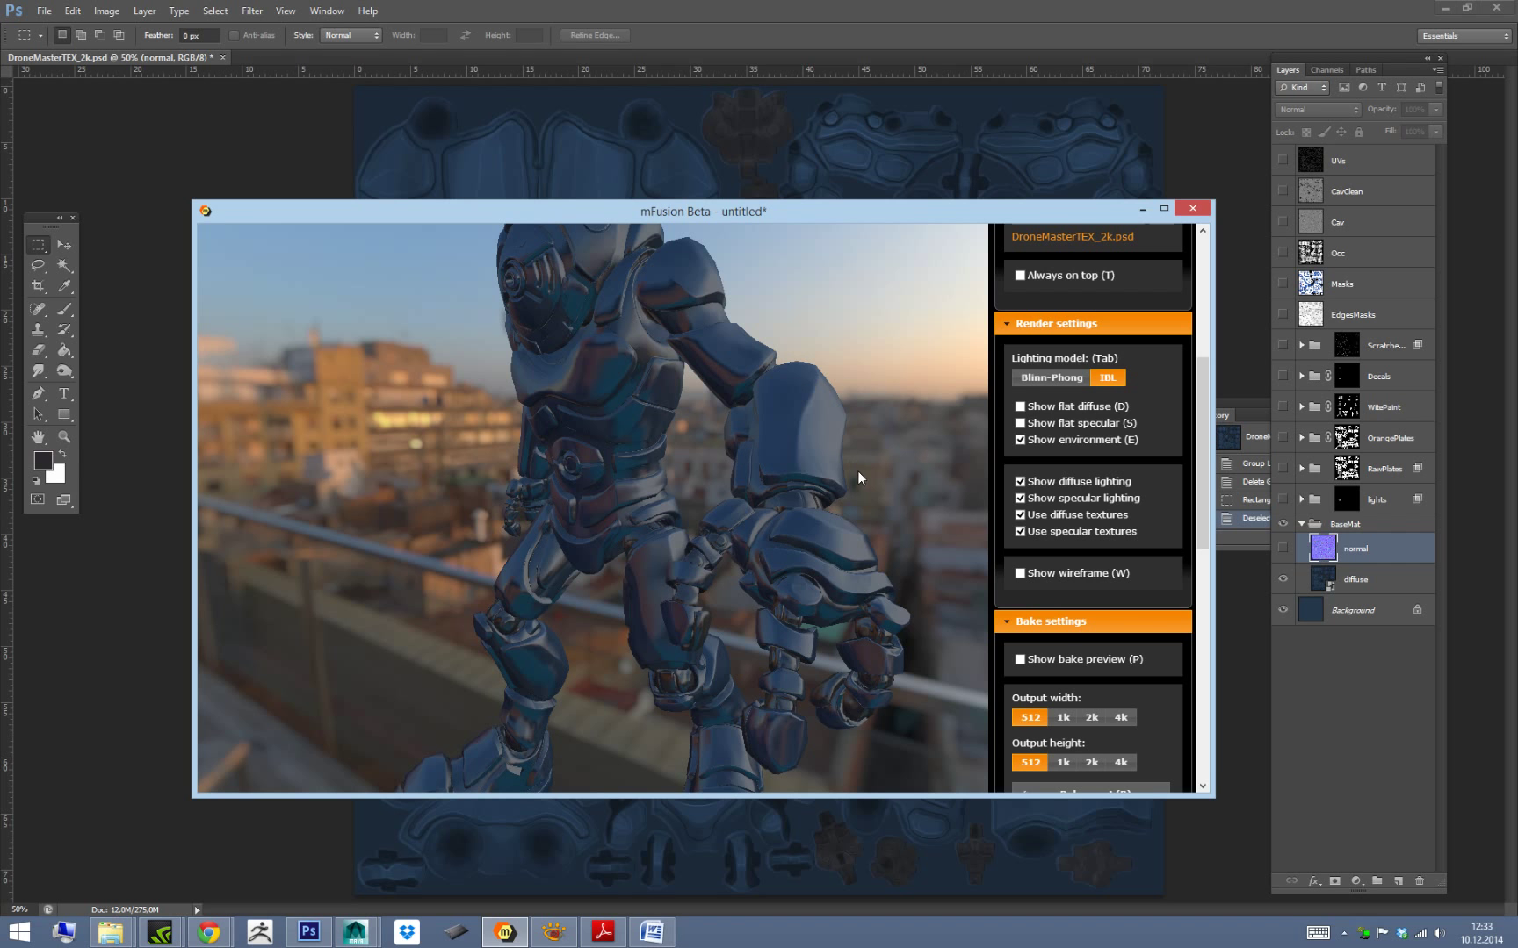
{"action": "left_click_drag", "start_coordinate": [846, 488], "coordinate": [896, 415], "text": "alt"}
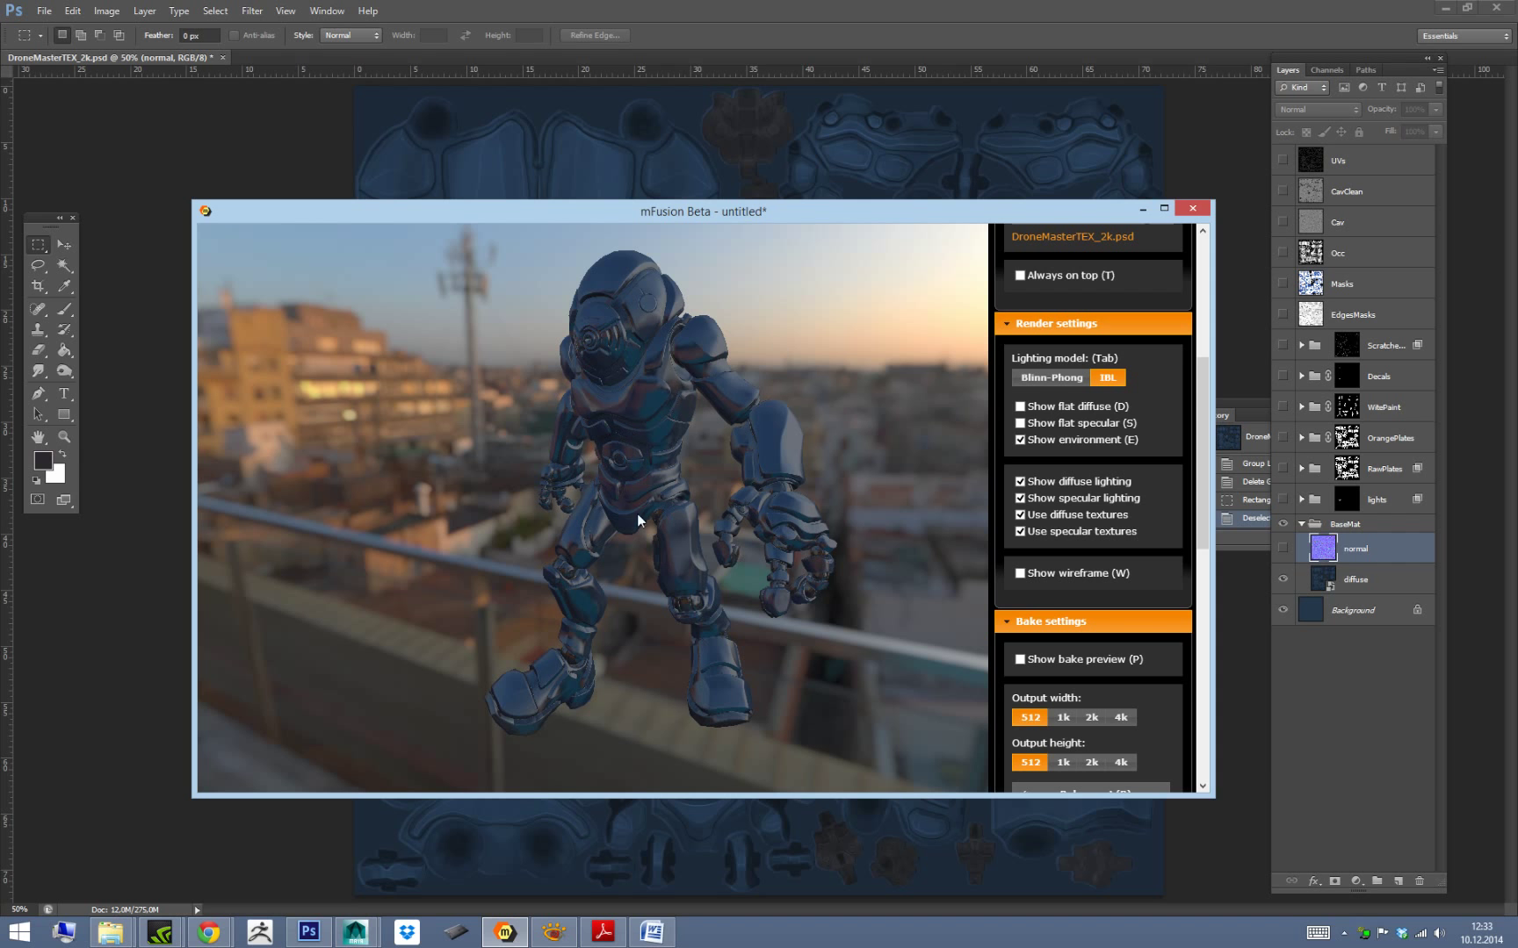
{"action": "key", "text": "Tab"}
{"action": "left_click_drag", "start_coordinate": [916, 477], "coordinate": [885, 454], "text": "alt"}
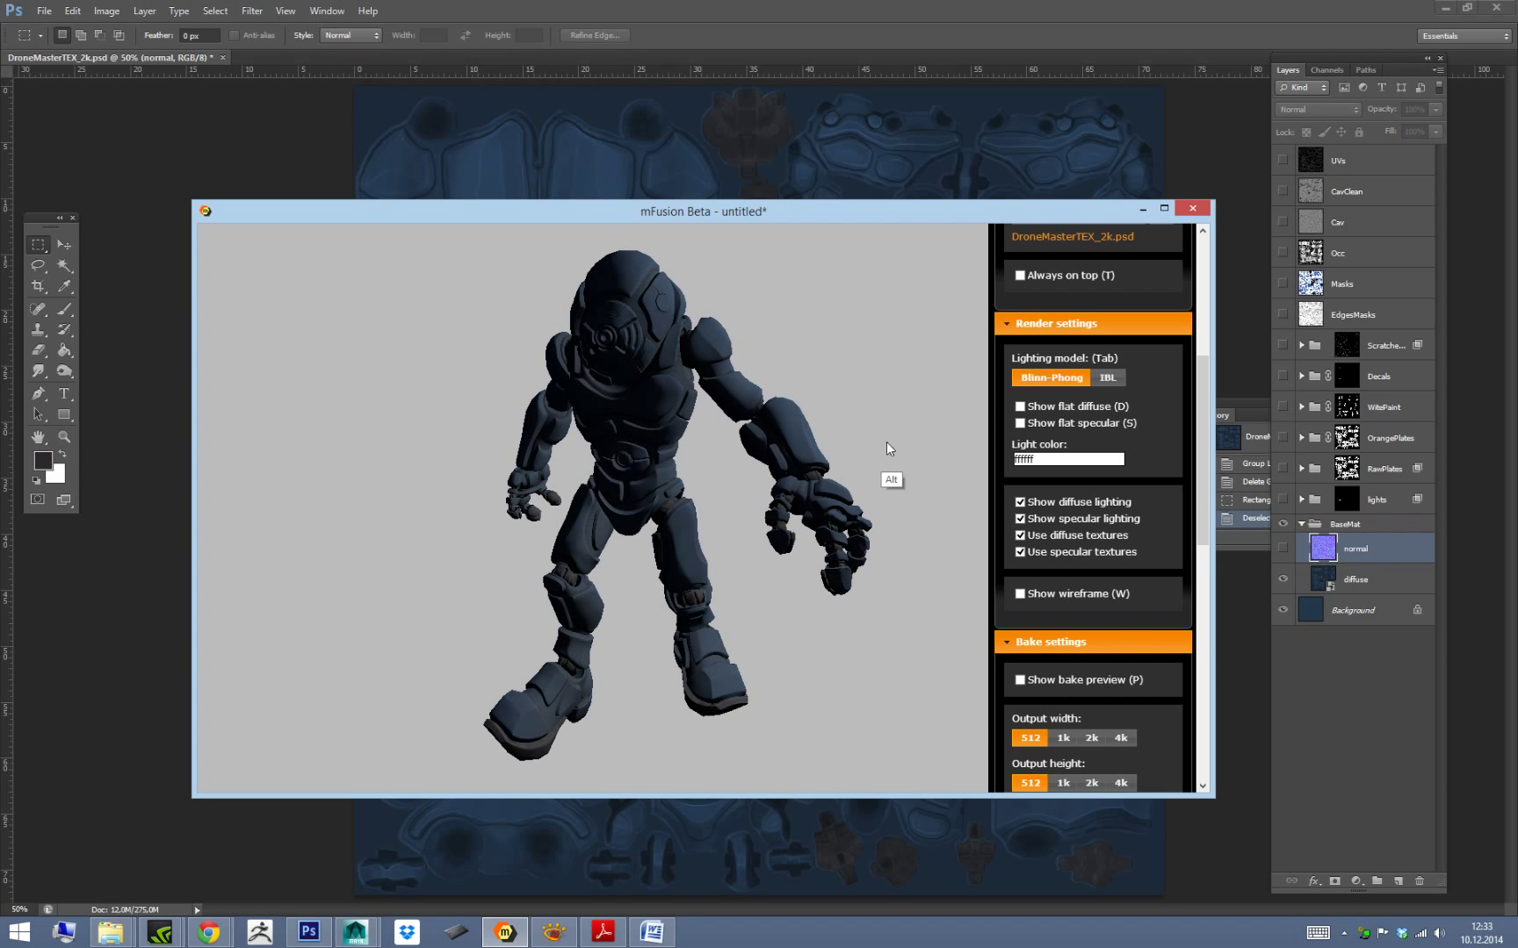
{"action": "mouse_move", "coordinate": [892, 470]}
{"action": "left_mouse_down", "text": "alt"}
{"action": "mouse_move", "coordinate": [738, 465]}
{"action": "mouse_move", "coordinate": [910, 471]}
{"action": "mouse_move", "coordinate": [900, 448]}
{"action": "left_mouse_up", "text": "alt"}
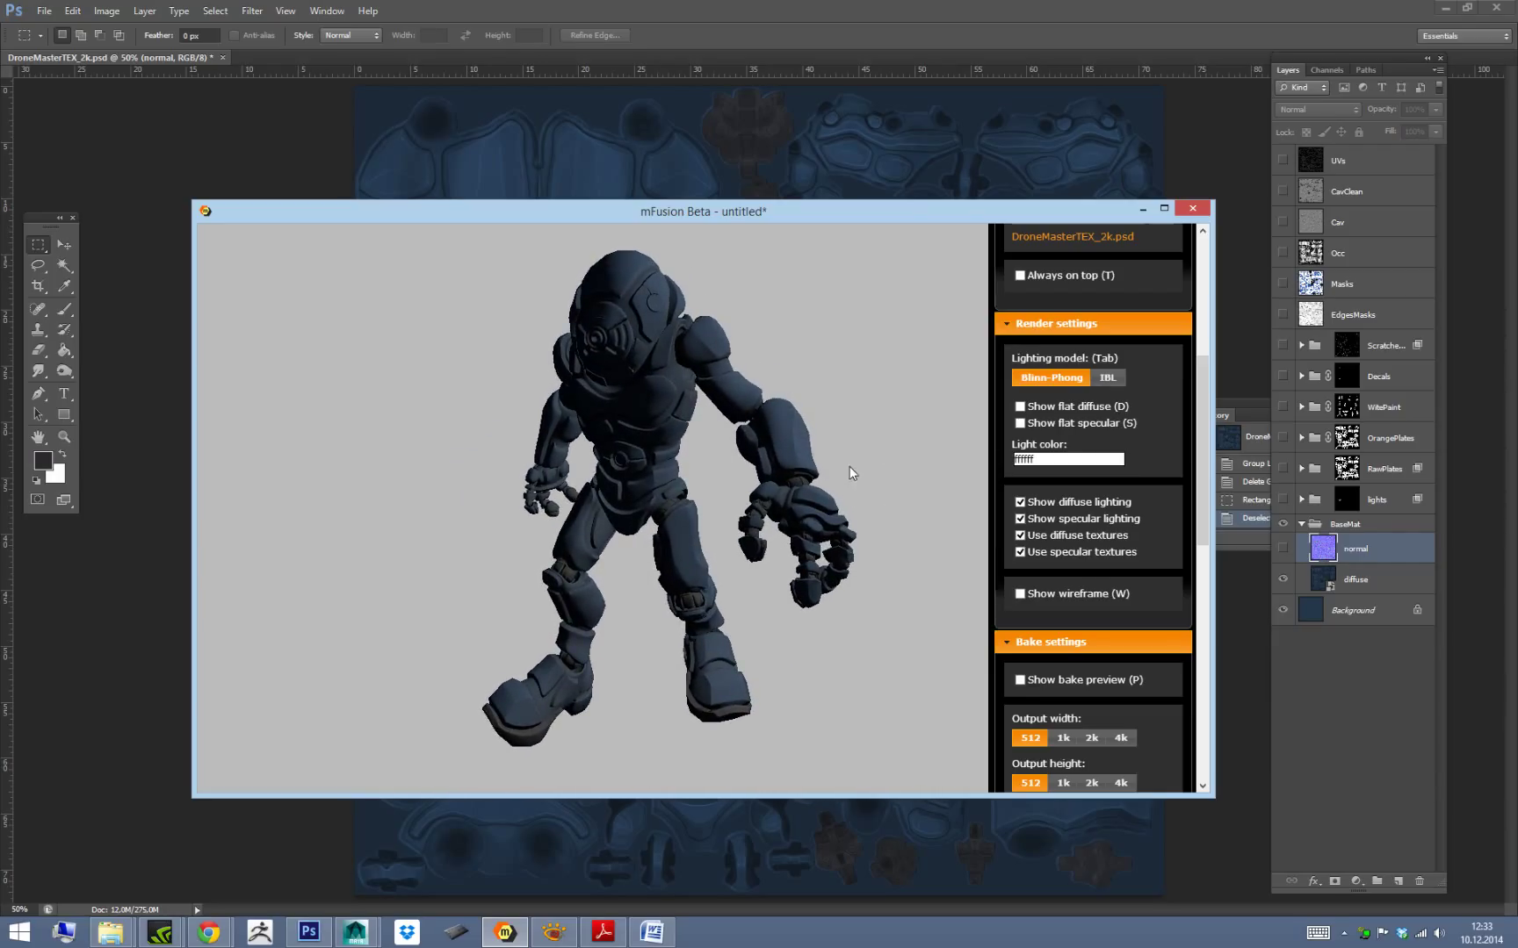
{"action": "key", "text": "Tab"}
{"action": "left_click_drag", "start_coordinate": [852, 474], "coordinate": [897, 427], "text": "alt"}
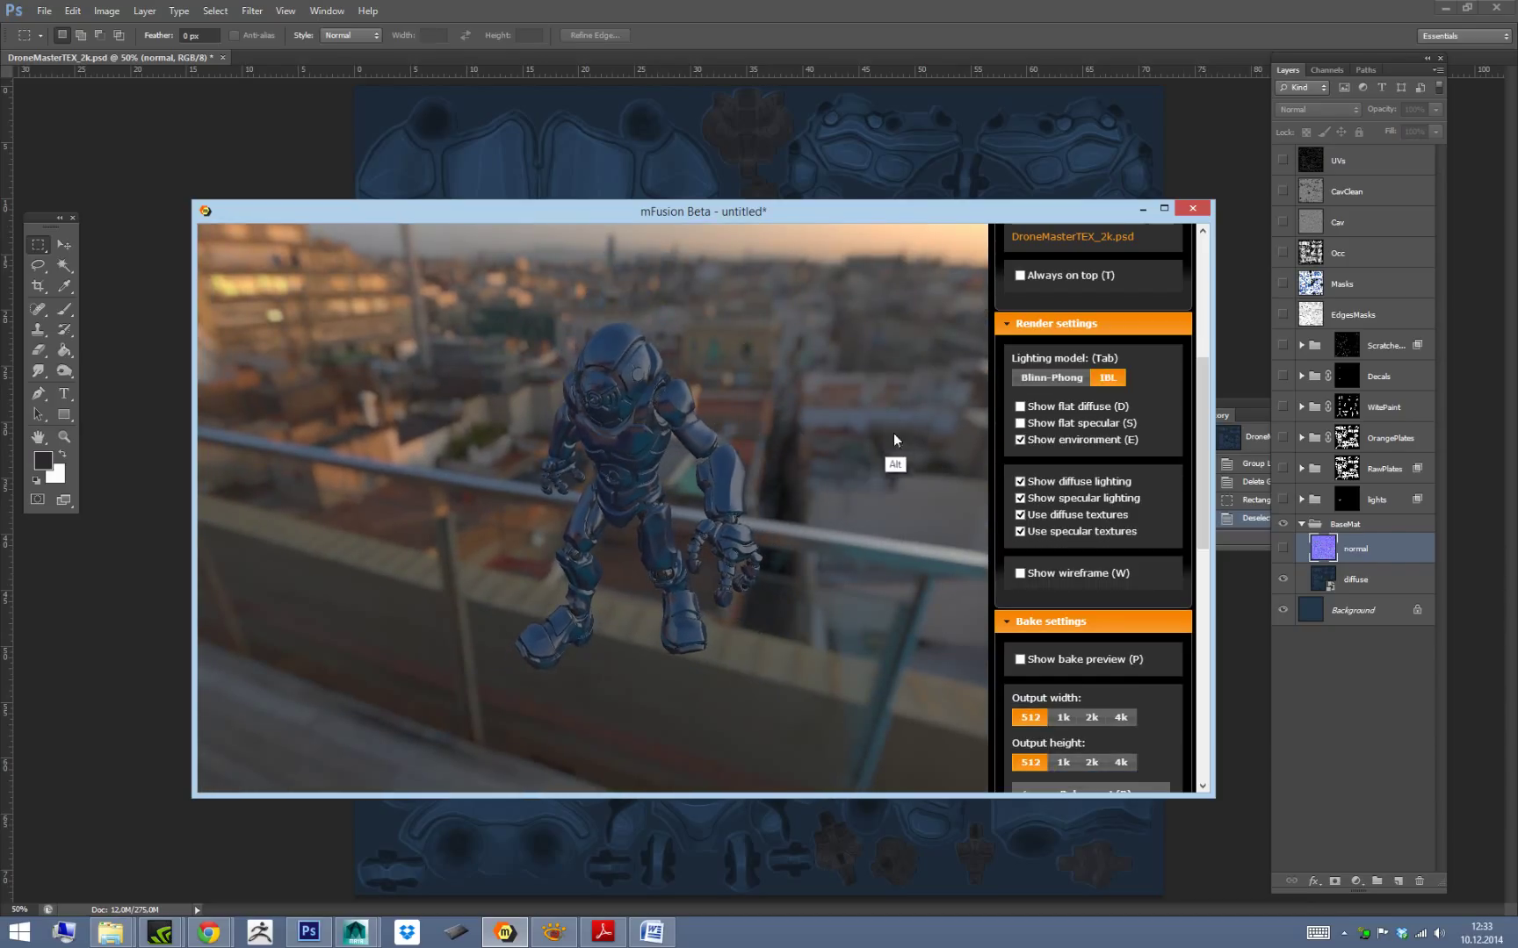
{"action": "right_click_drag", "start_coordinate": [867, 435], "coordinate": [886, 514], "text": "alt"}
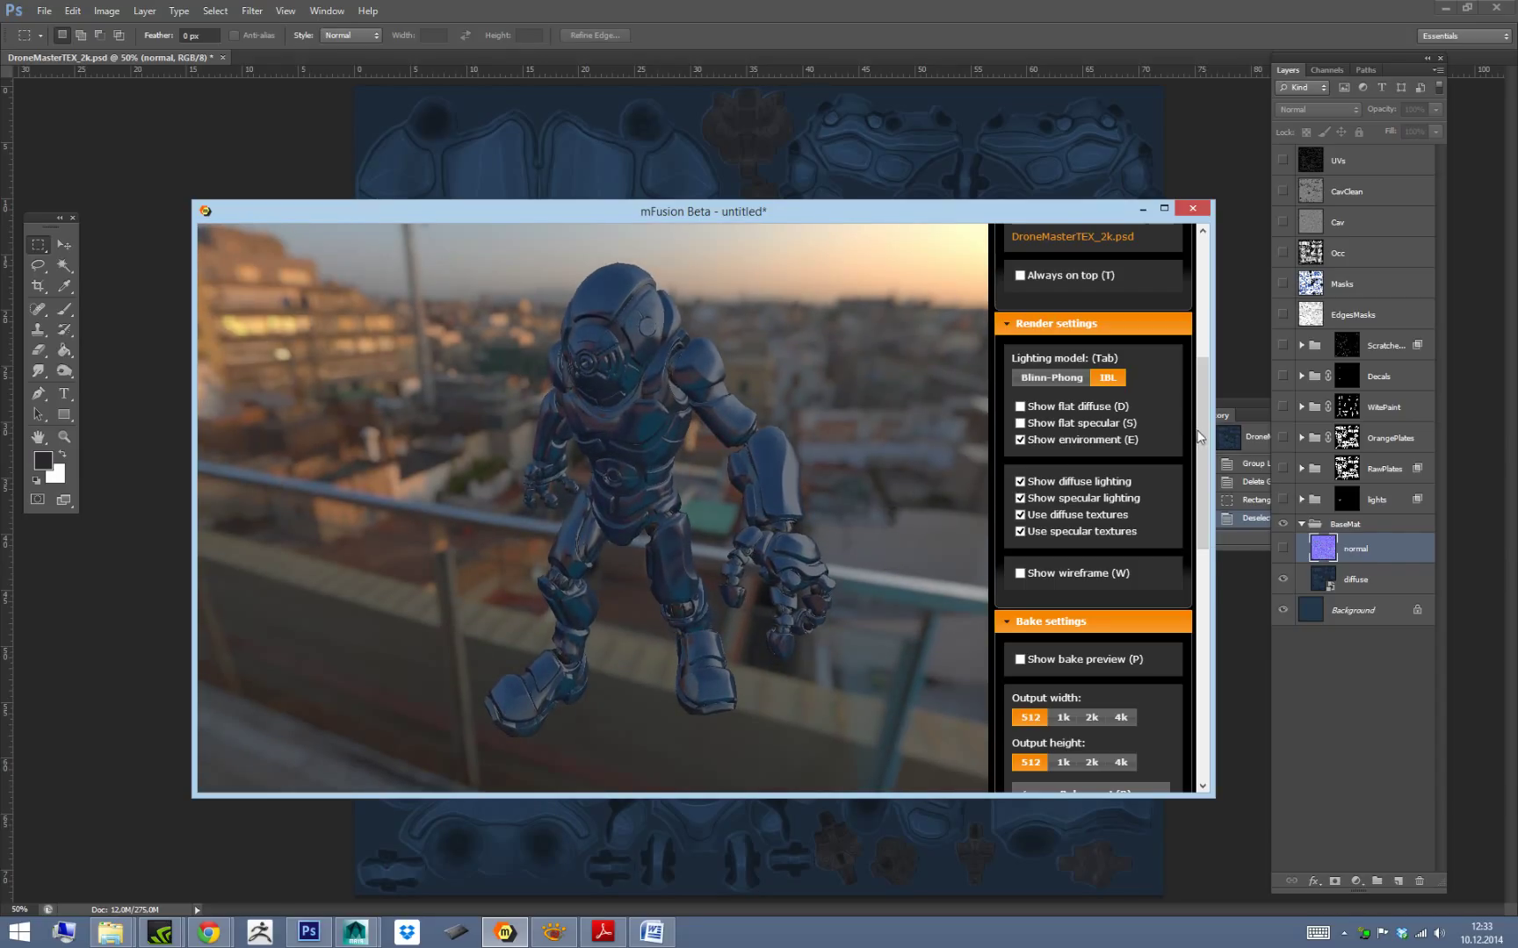
Try a BaseMat gloss contribution of 0.85 and inspect the reflections on the drone up close.
{"action": "scroll", "coordinate": [1201, 597], "scroll_direction": "down", "scroll_amount": 5}
{"action": "left_click_drag", "start_coordinate": [1202, 597], "coordinate": [1201, 703]}
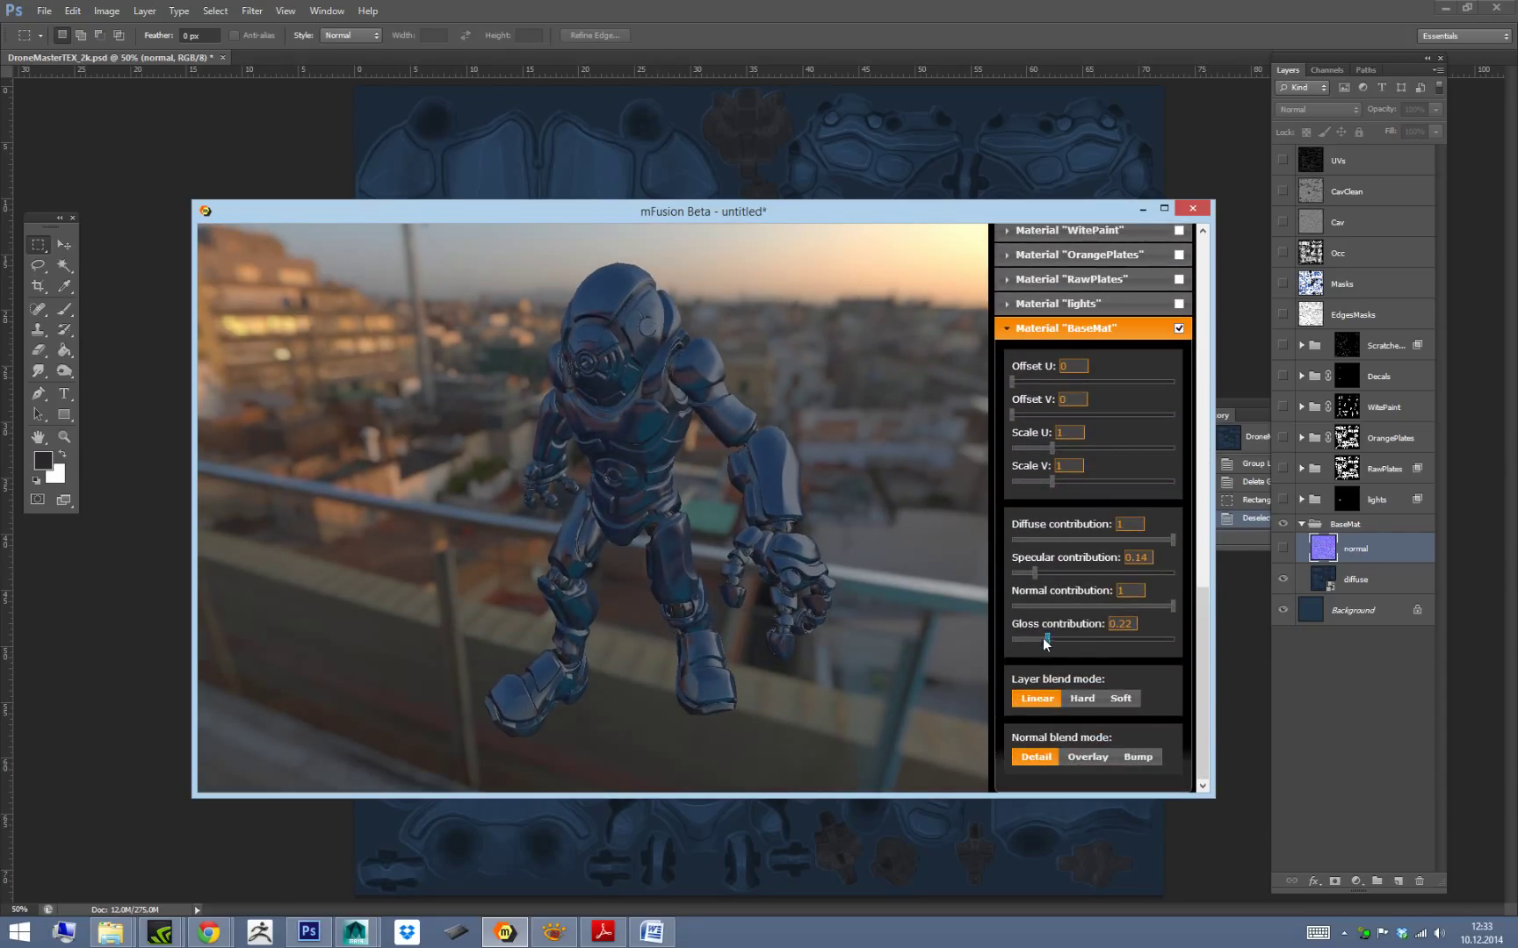
{"action": "left_click_drag", "start_coordinate": [1046, 640], "coordinate": [1106, 643]}
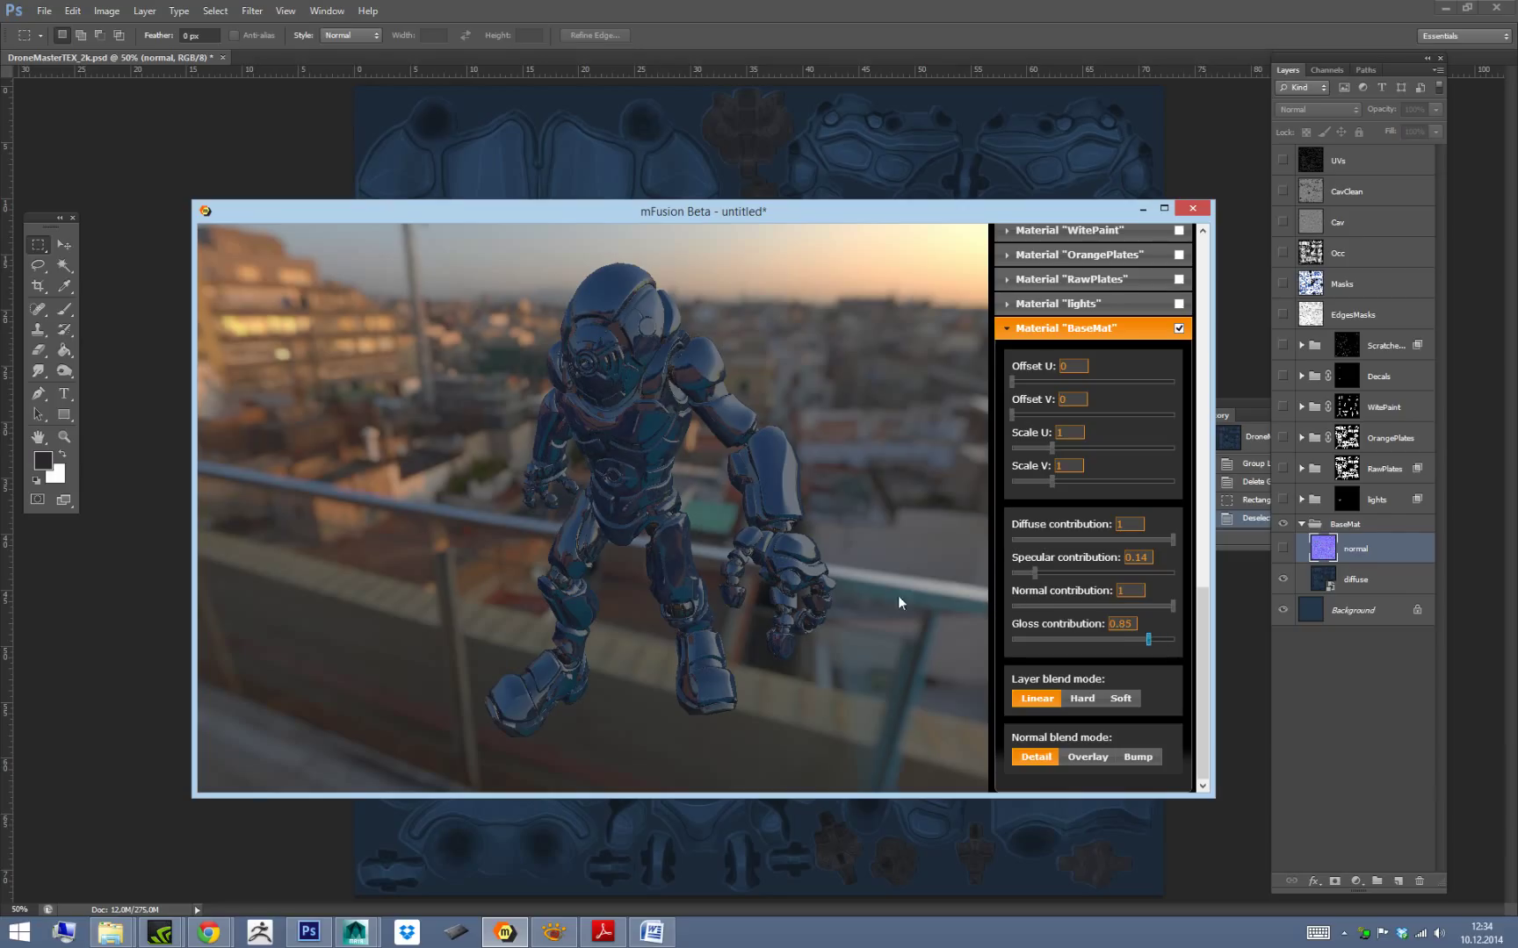
{"action": "left_click_drag", "start_coordinate": [939, 602], "coordinate": [863, 440]}
{"action": "scroll", "coordinate": [874, 525], "scroll_direction": "up", "scroll_amount": 3}
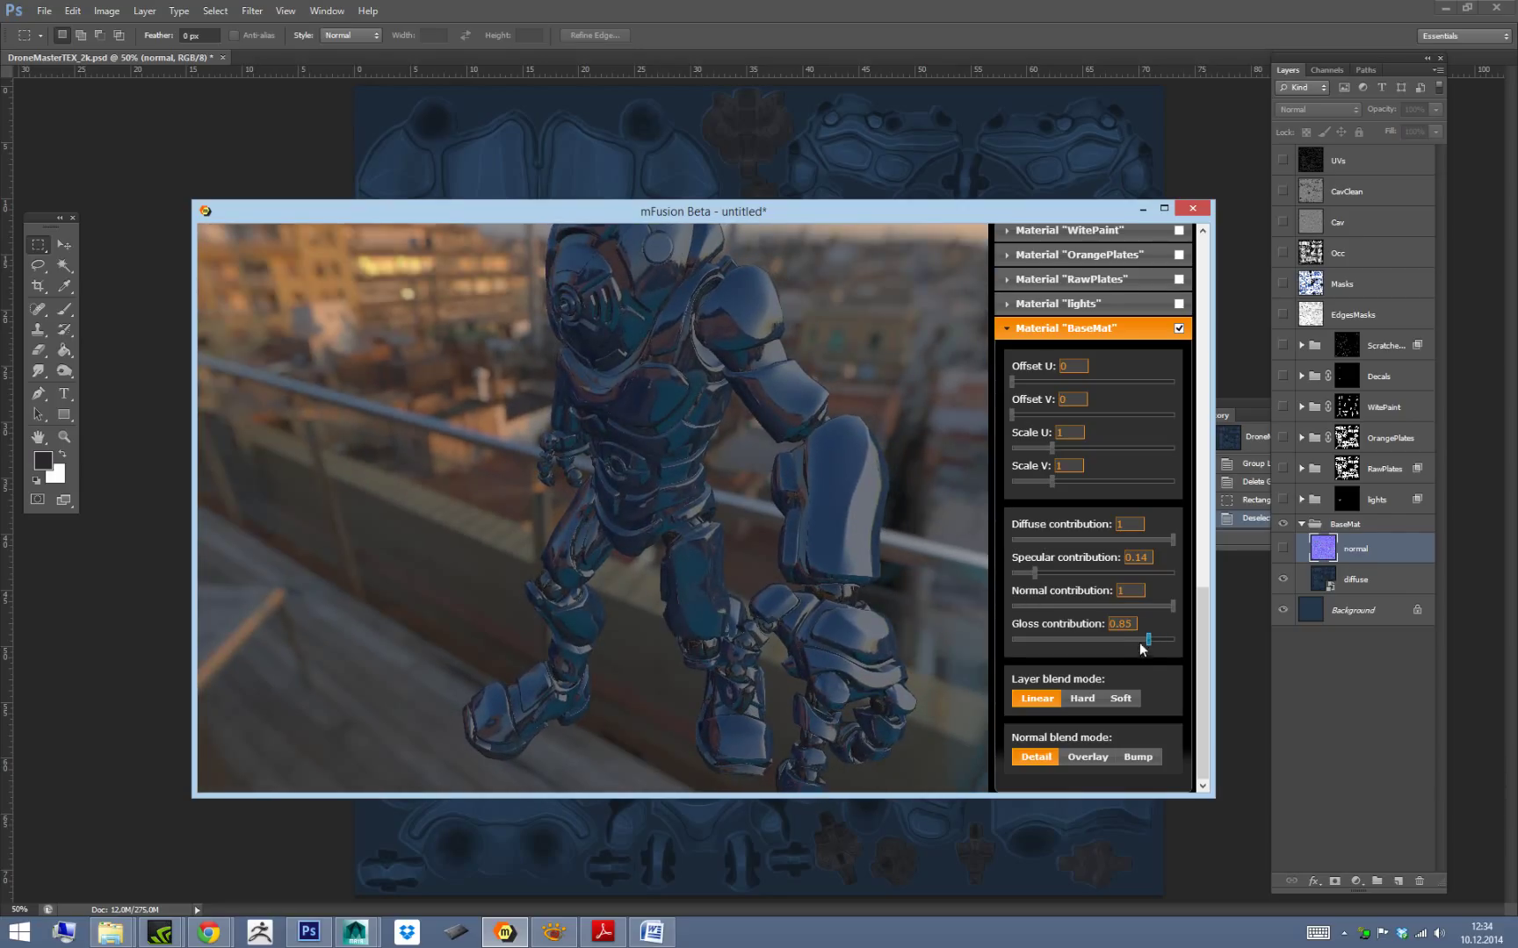
Set BaseMat's gloss contribution to 0.15 and its specular contribution to 0.06, checking the whole drone.
{"action": "left_click_drag", "start_coordinate": [1150, 638], "coordinate": [1048, 632]}
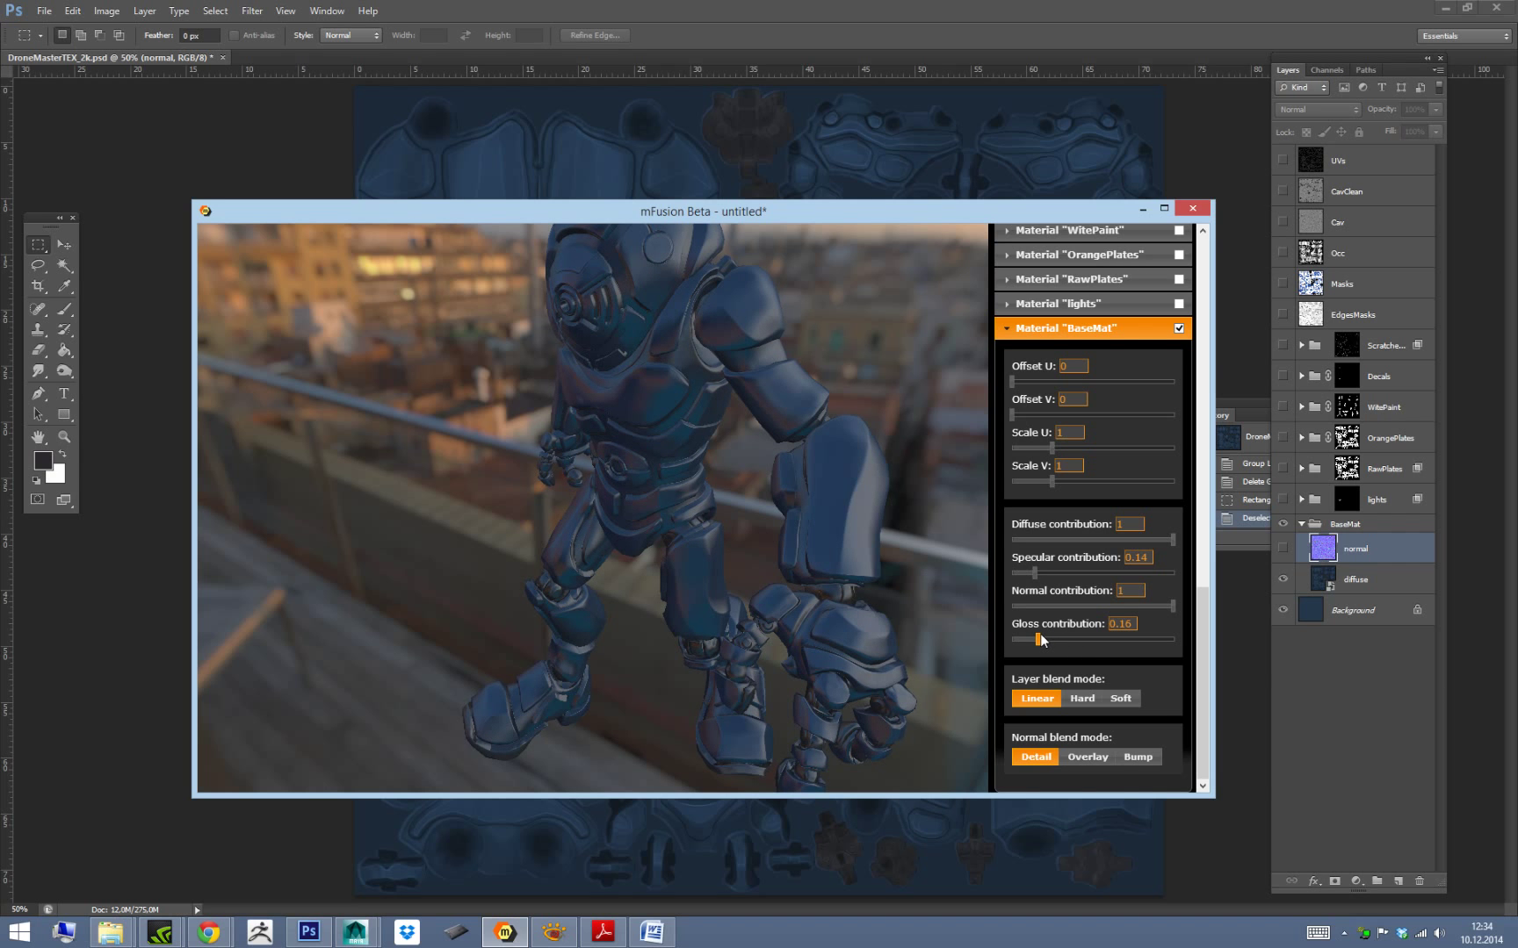
{"action": "mouse_move", "coordinate": [1036, 573]}
{"action": "left_mouse_down"}
{"action": "mouse_move", "coordinate": [1179, 582]}
{"action": "mouse_move", "coordinate": [1024, 579]}
{"action": "left_mouse_up"}
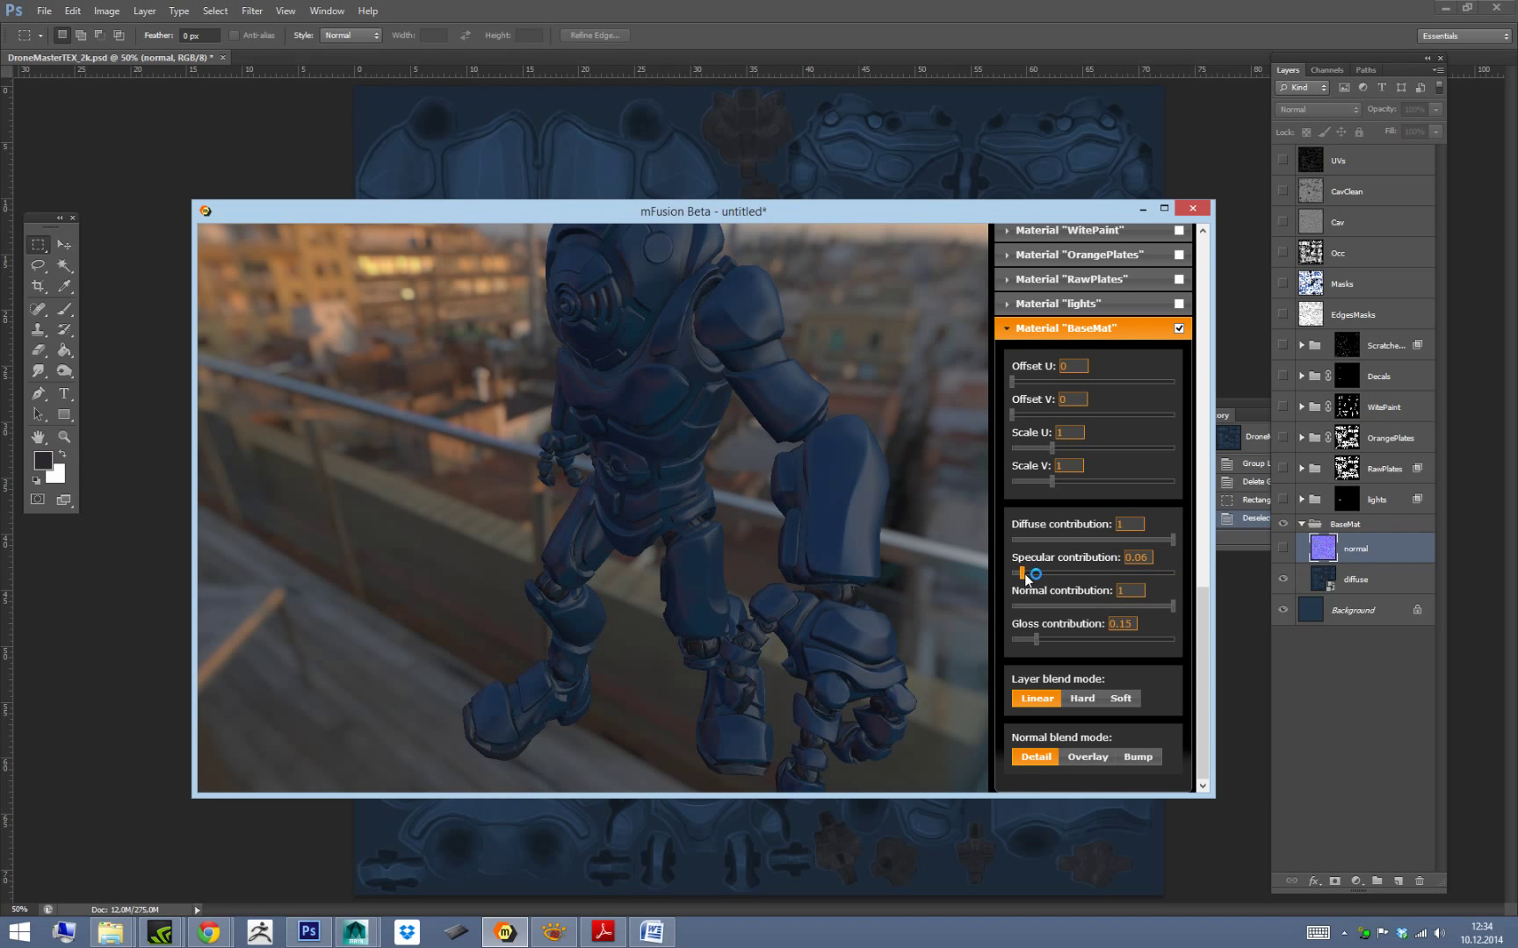
{"action": "left_click_drag", "start_coordinate": [878, 611], "coordinate": [880, 503], "text": "alt"}
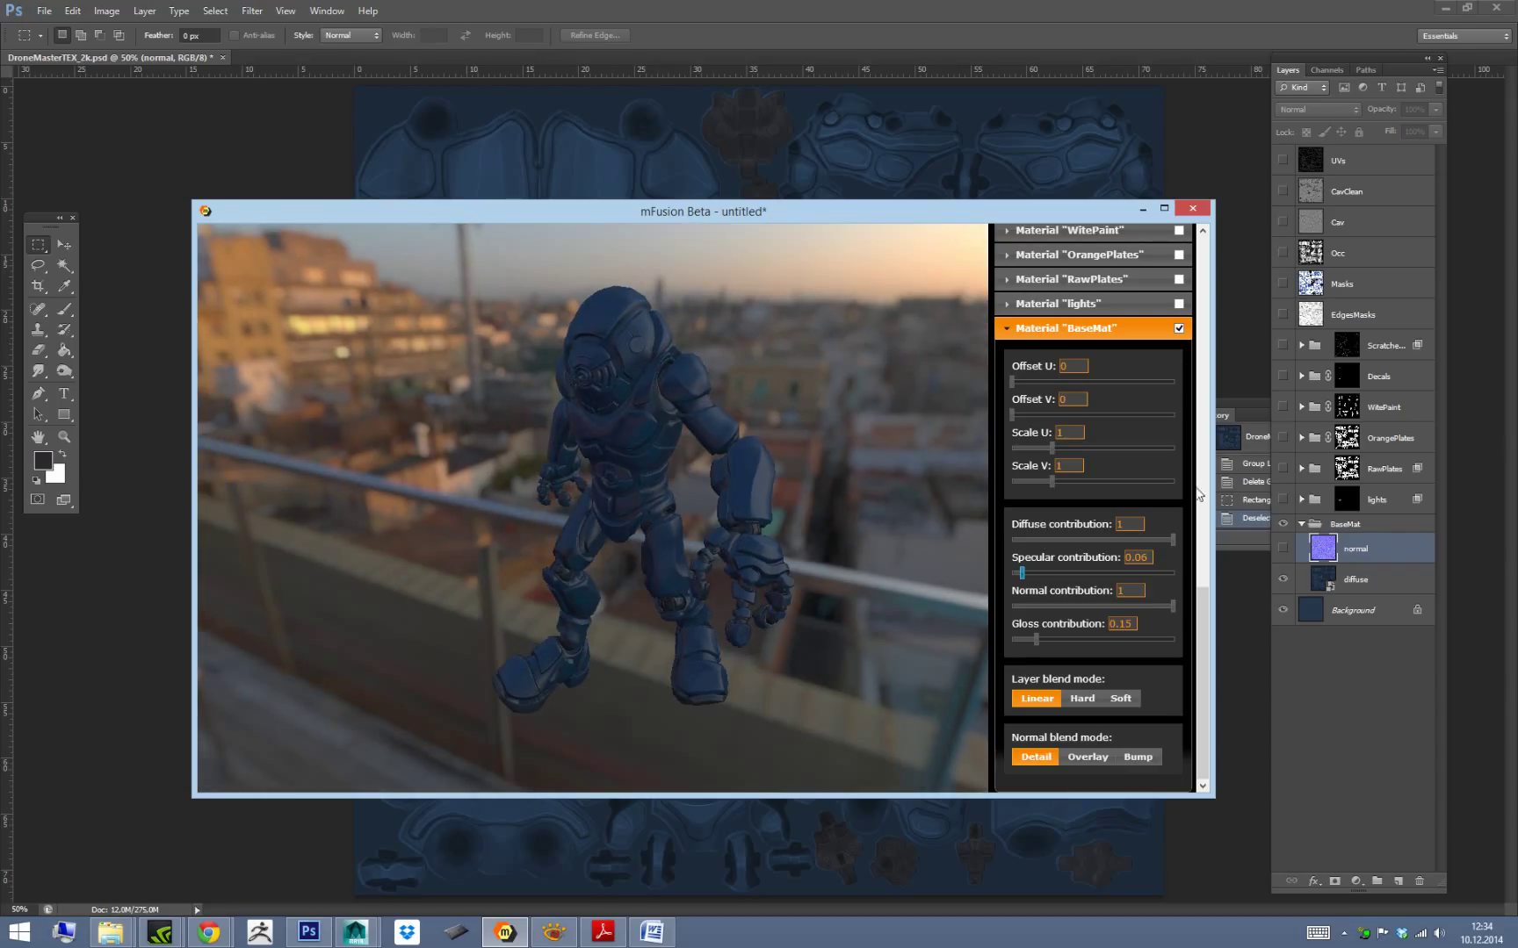
Temporarily toggle one of the other materials in the material list while viewing the drone from another angle.
{"action": "left_click_drag", "start_coordinate": [1198, 639], "coordinate": [1200, 534]}
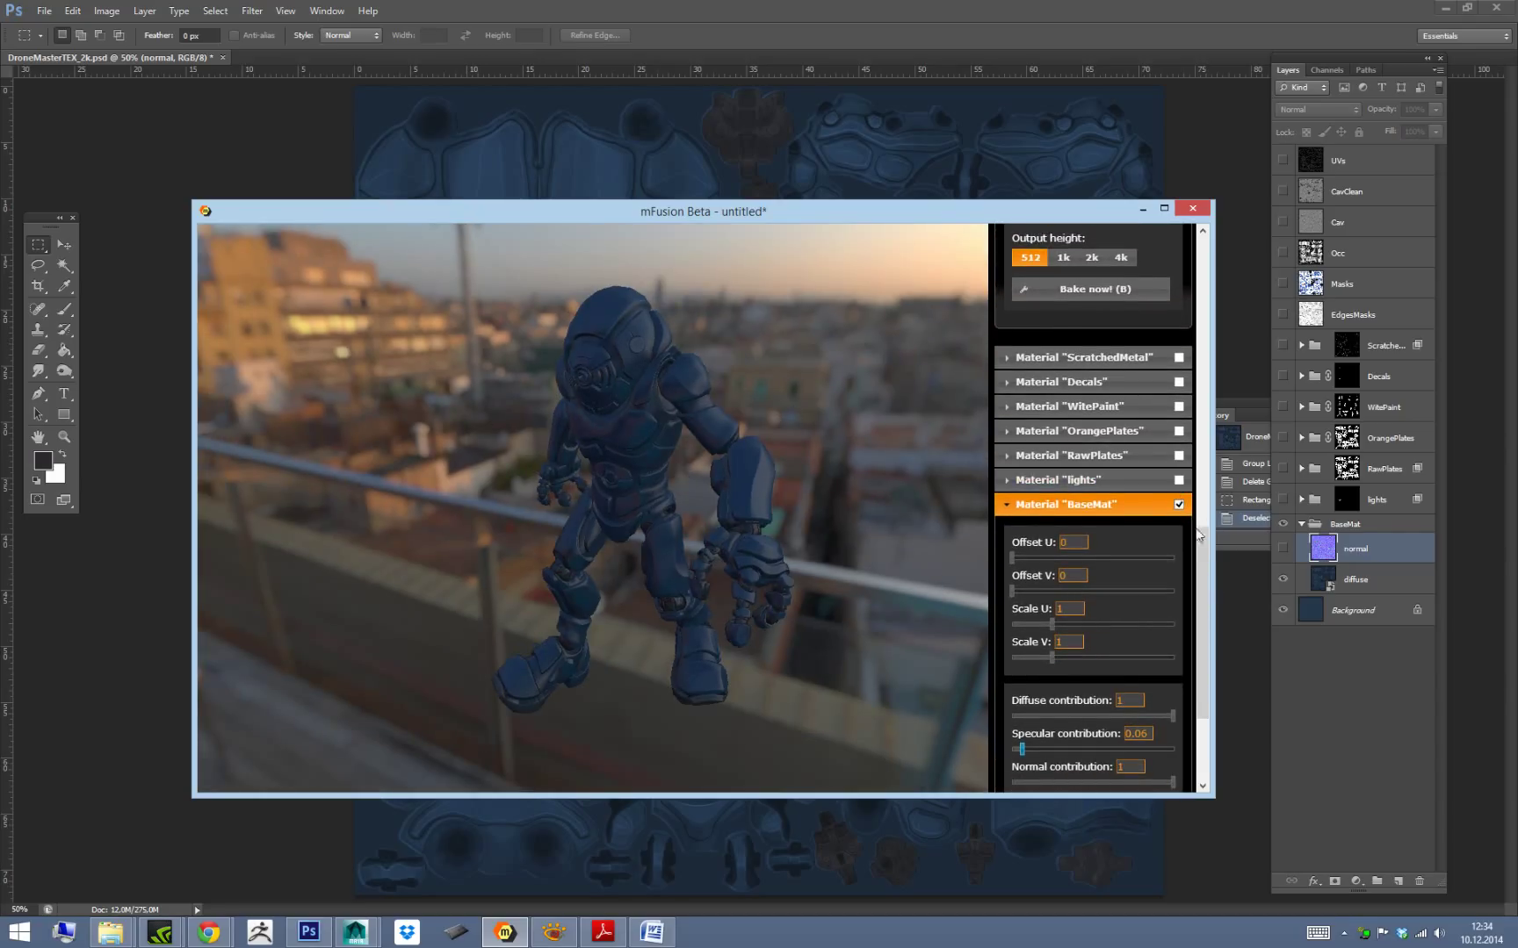
{"action": "scroll", "coordinate": [1203, 534], "scroll_direction": "up", "scroll_amount": 3}
{"action": "left_click", "coordinate": [1178, 551]}
{"action": "left_click_drag", "start_coordinate": [842, 514], "coordinate": [961, 501], "text": "alt"}
{"action": "left_click", "coordinate": [1178, 551]}
Load the DroneDemo.fusion project from the M_FusionAssets folder and examine the drone from different angles.
{"action": "left_click_drag", "start_coordinate": [1200, 557], "coordinate": [1199, 290]}
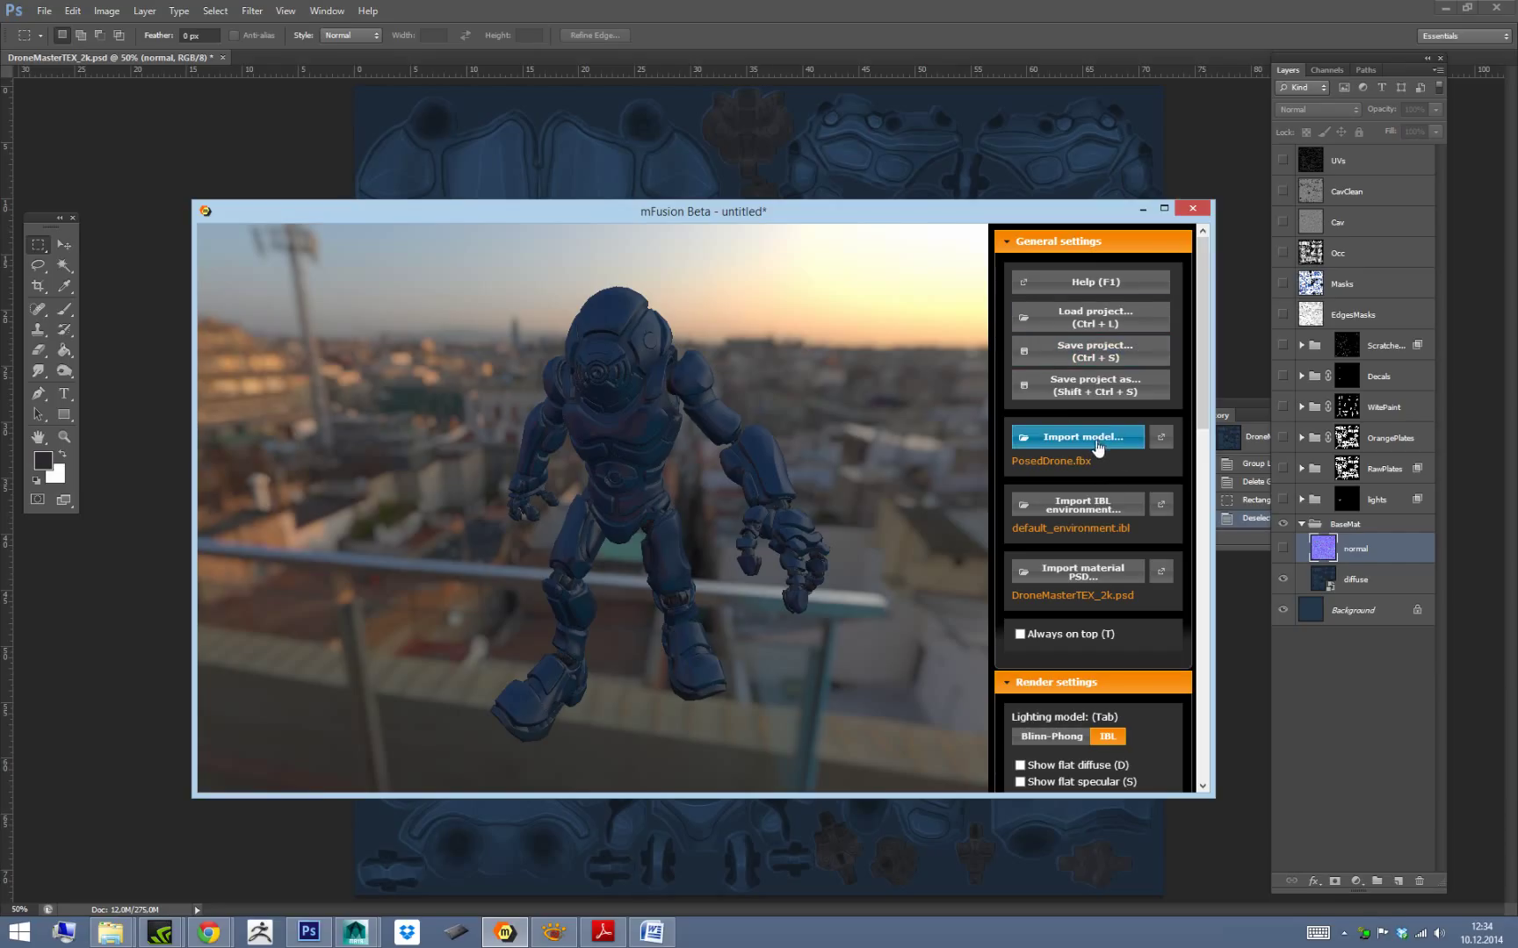
{"action": "left_click", "coordinate": [1098, 318]}
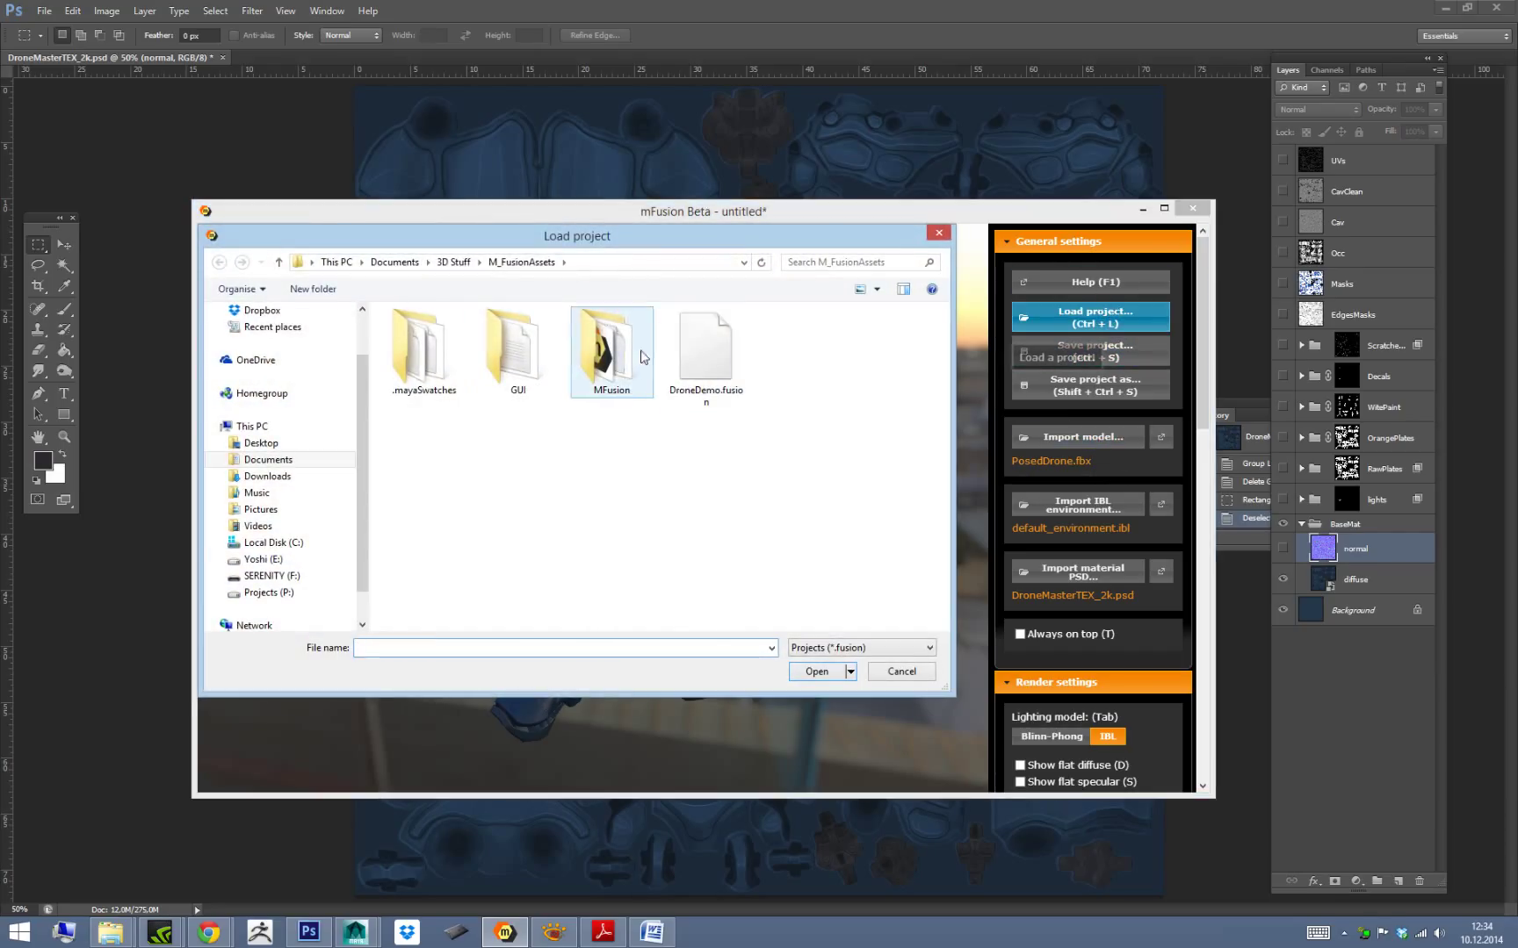
{"action": "double_click", "coordinate": [722, 361]}
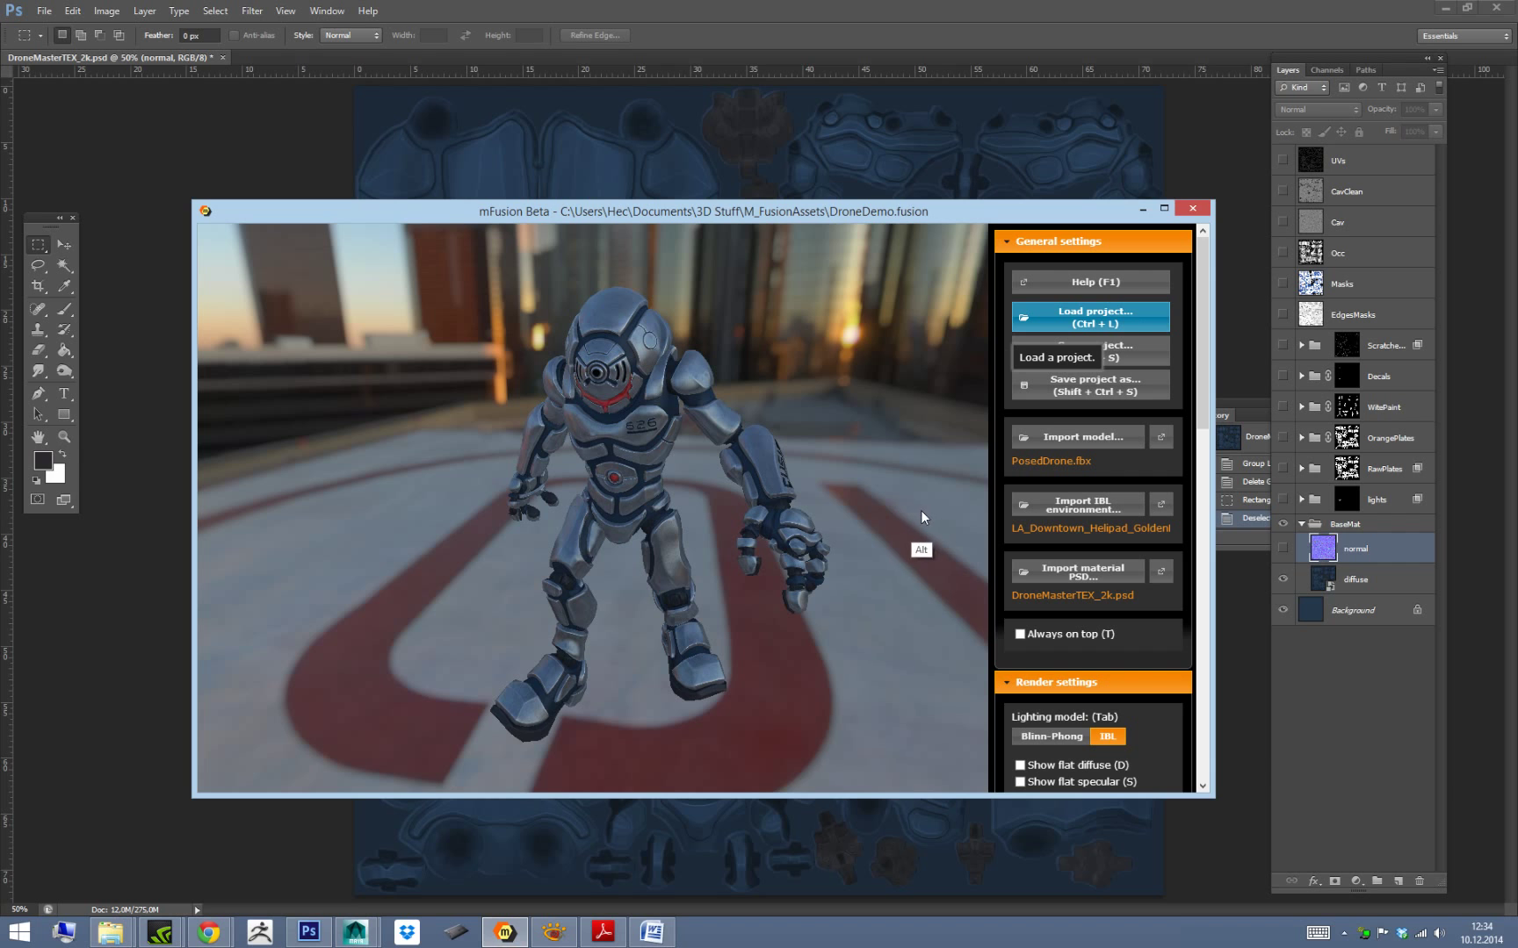
{"action": "left_click_drag", "start_coordinate": [921, 509], "coordinate": [879, 482], "text": "alt"}
{"action": "right_click_drag", "start_coordinate": [845, 493], "coordinate": [859, 522], "text": "alt"}
{"action": "middle_click_drag", "start_coordinate": [876, 421], "coordinate": [868, 457], "text": "alt"}
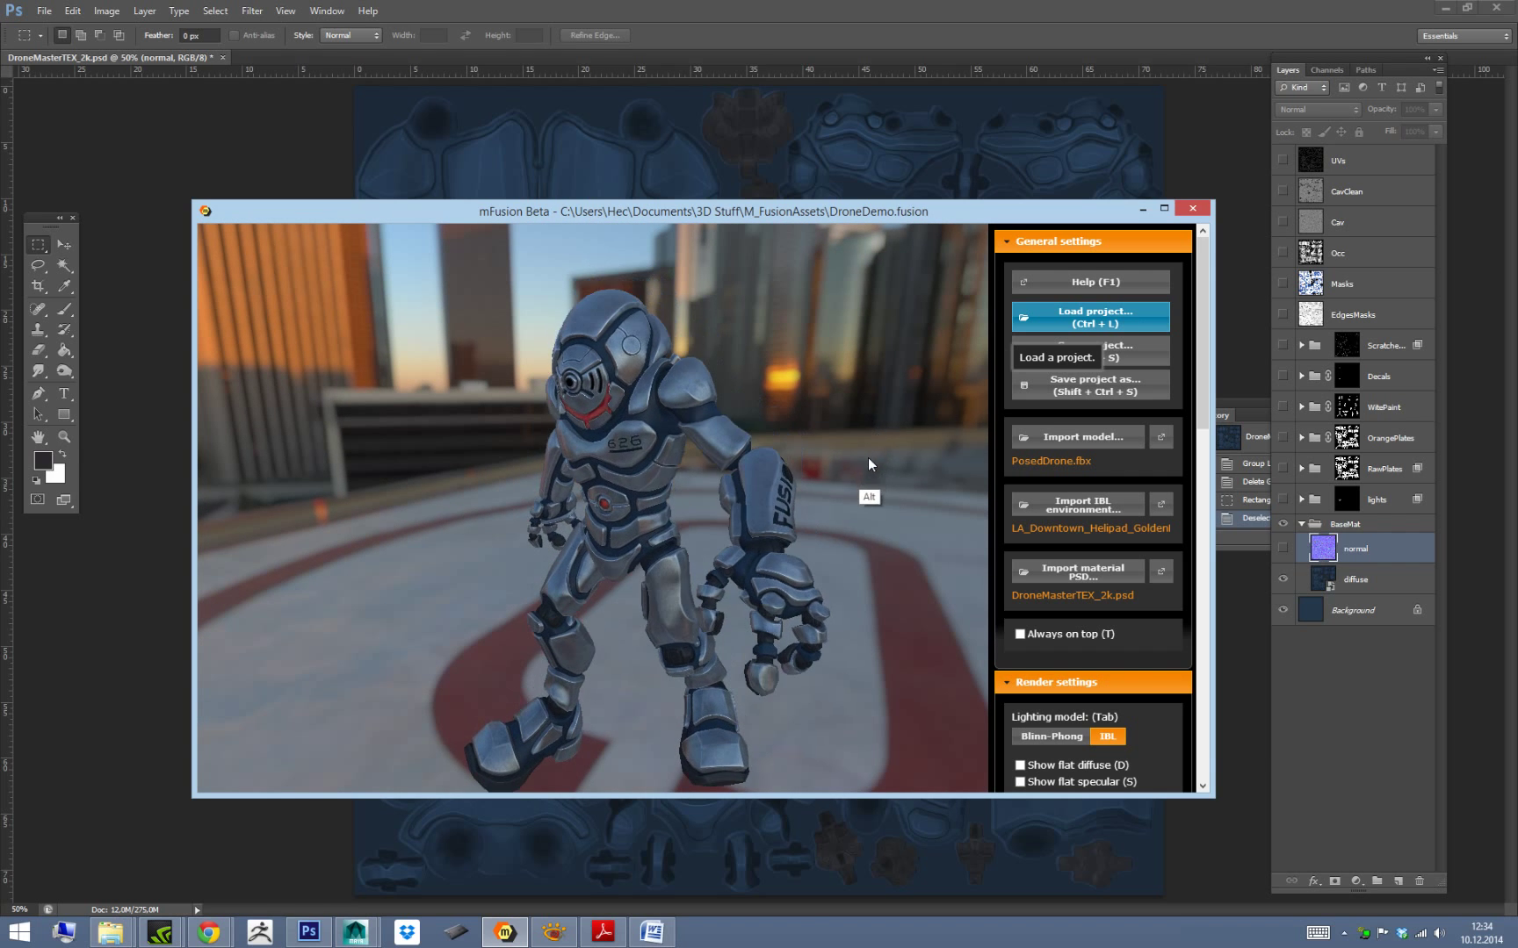
{"action": "left_click_drag", "start_coordinate": [870, 451], "coordinate": [924, 457], "text": "alt"}
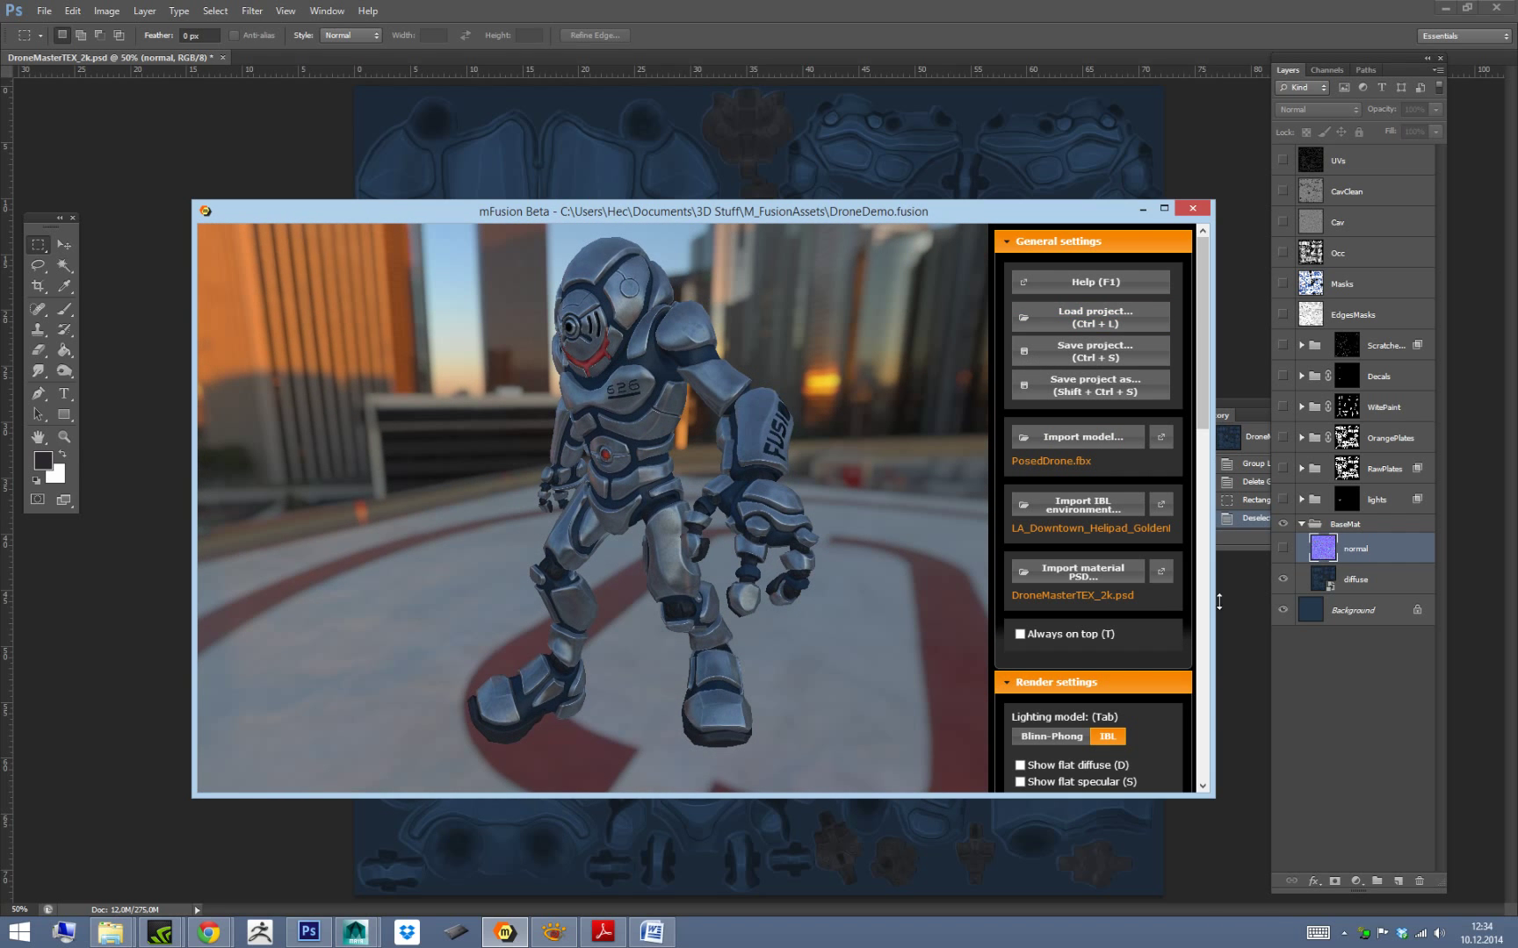
Collapse the BaseMat settings and enable the WitePaint material.
{"action": "left_click_drag", "start_coordinate": [1202, 325], "coordinate": [1208, 697]}
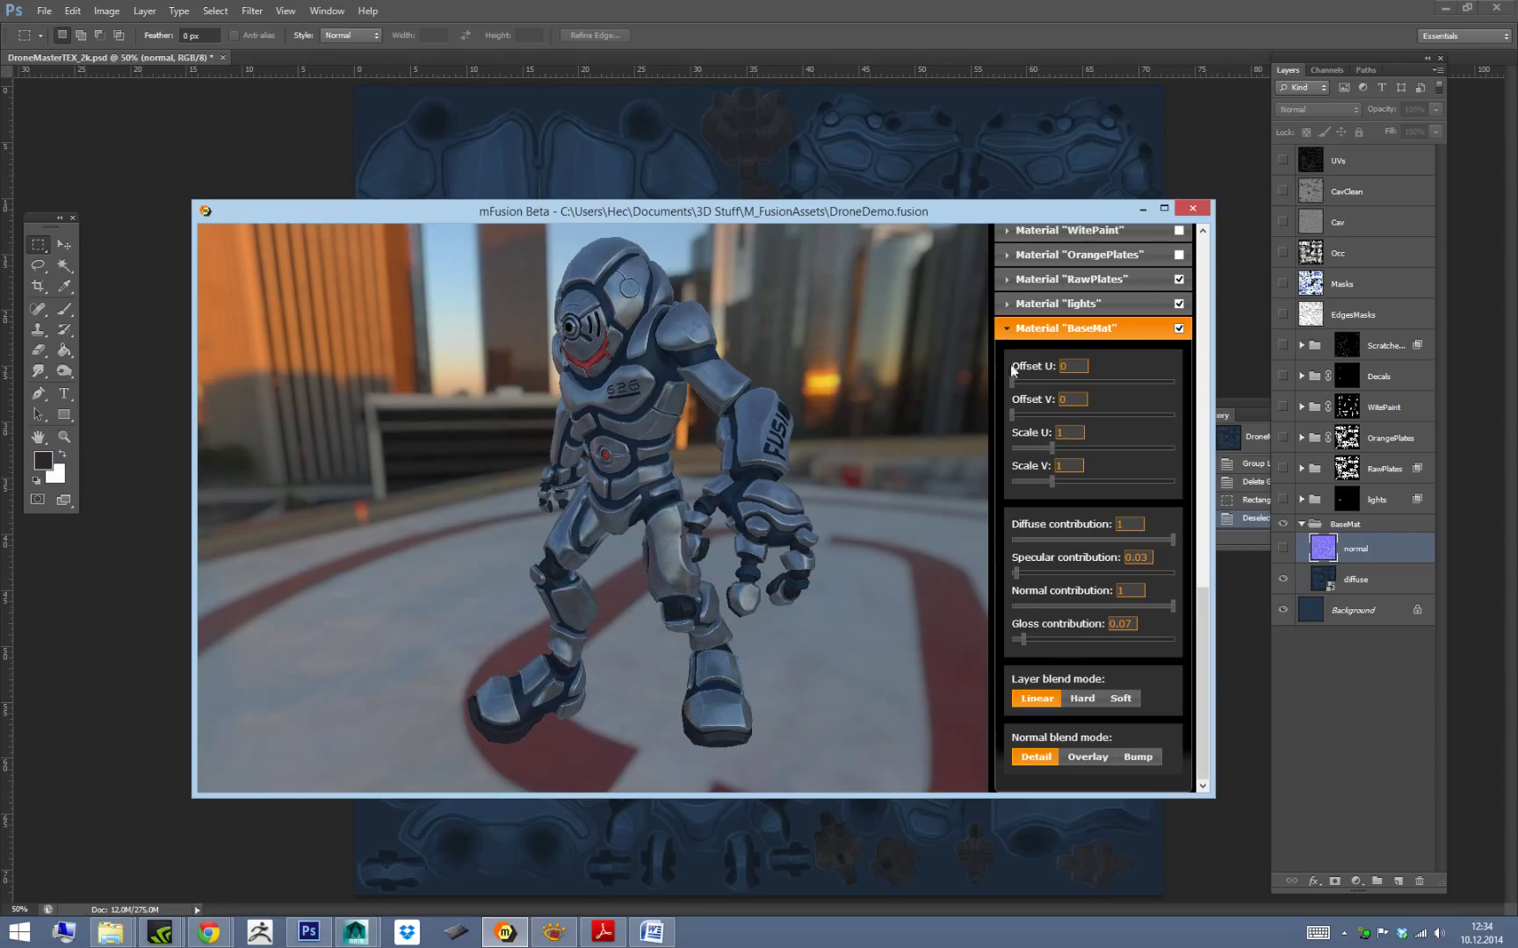
{"action": "left_click", "coordinate": [1007, 328]}
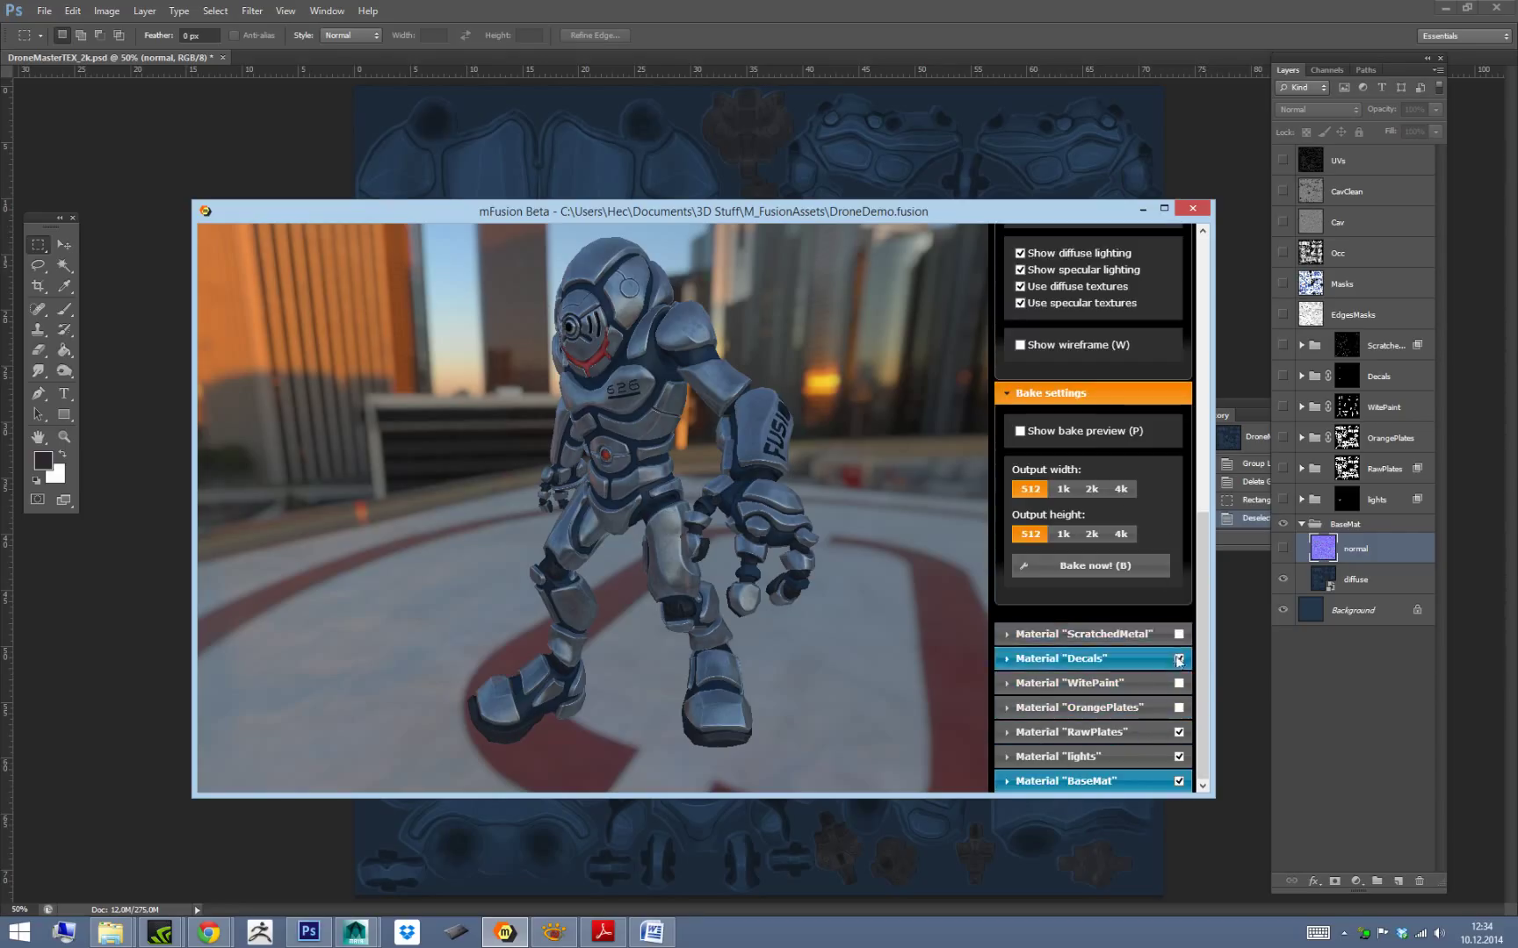
{"action": "left_click", "coordinate": [1178, 683]}
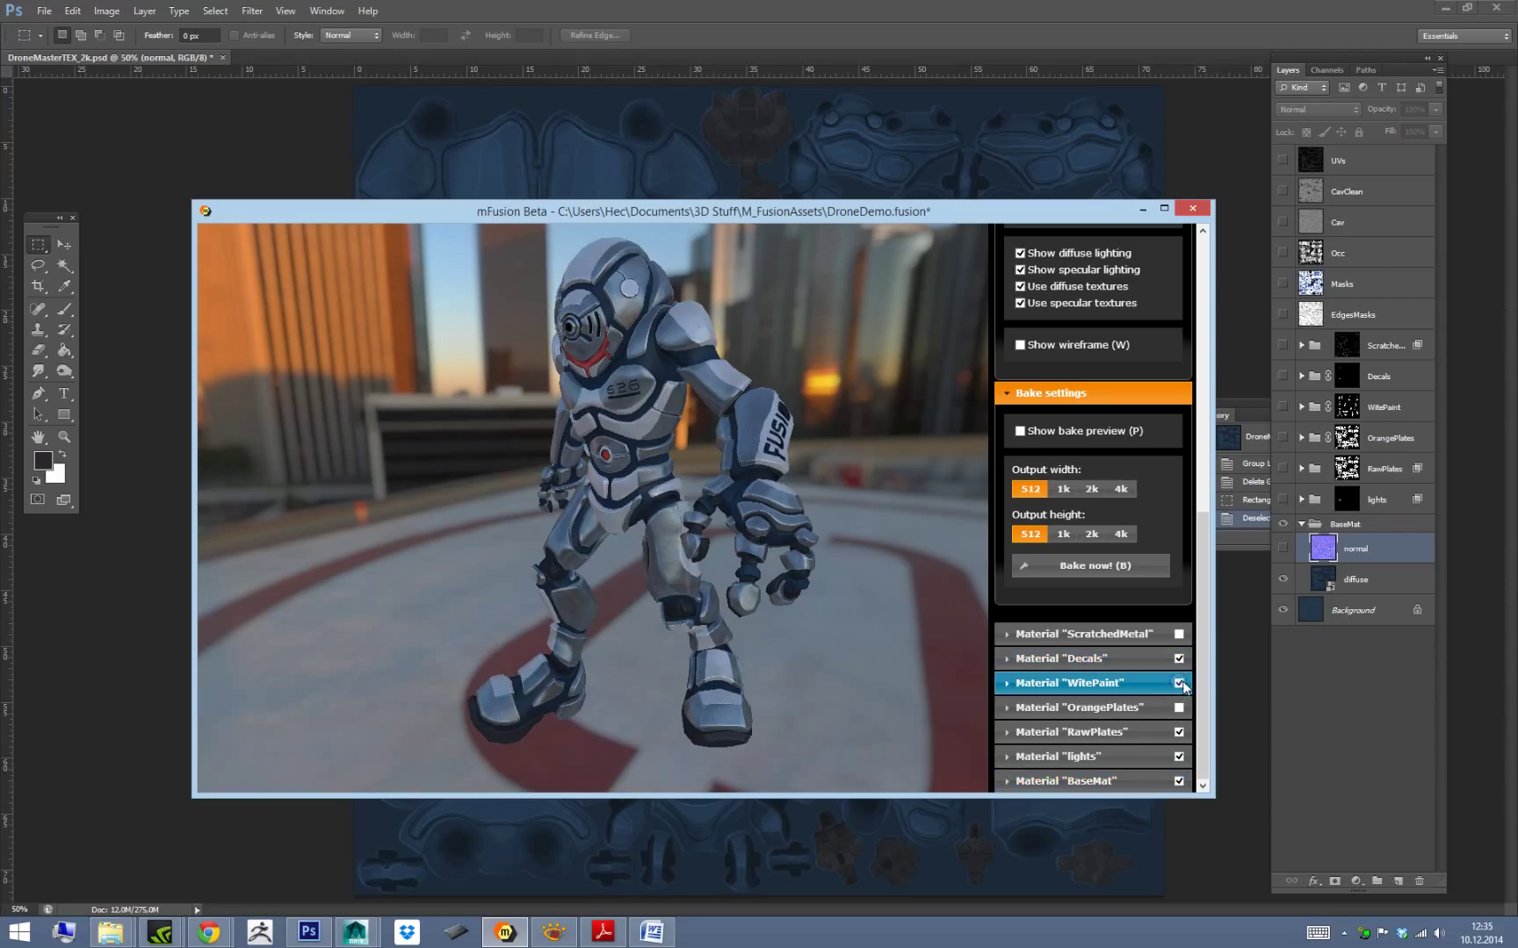
Disable the WitePaint, RawPlates, Decals and lights materials so that only BaseMat stays enabled on the drone.
{"action": "left_click", "coordinate": [1179, 684]}
{"action": "left_click", "coordinate": [1178, 710]}
{"action": "left_click", "coordinate": [1180, 710]}
{"action": "left_click", "coordinate": [1179, 732]}
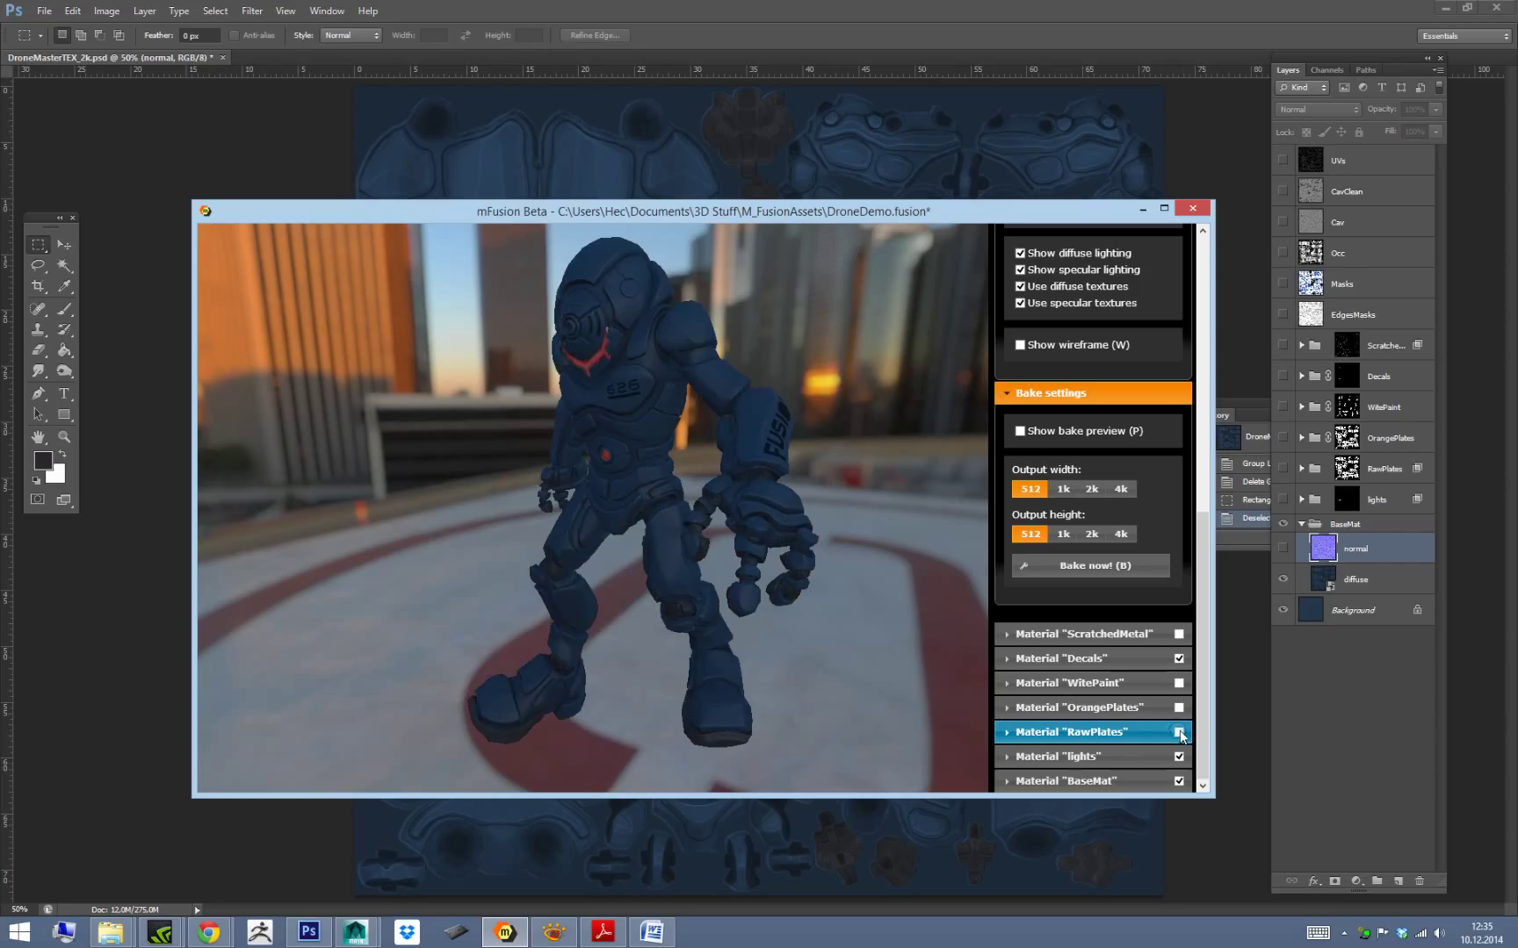
{"action": "left_click", "coordinate": [1179, 732]}
{"action": "left_click", "coordinate": [1178, 658]}
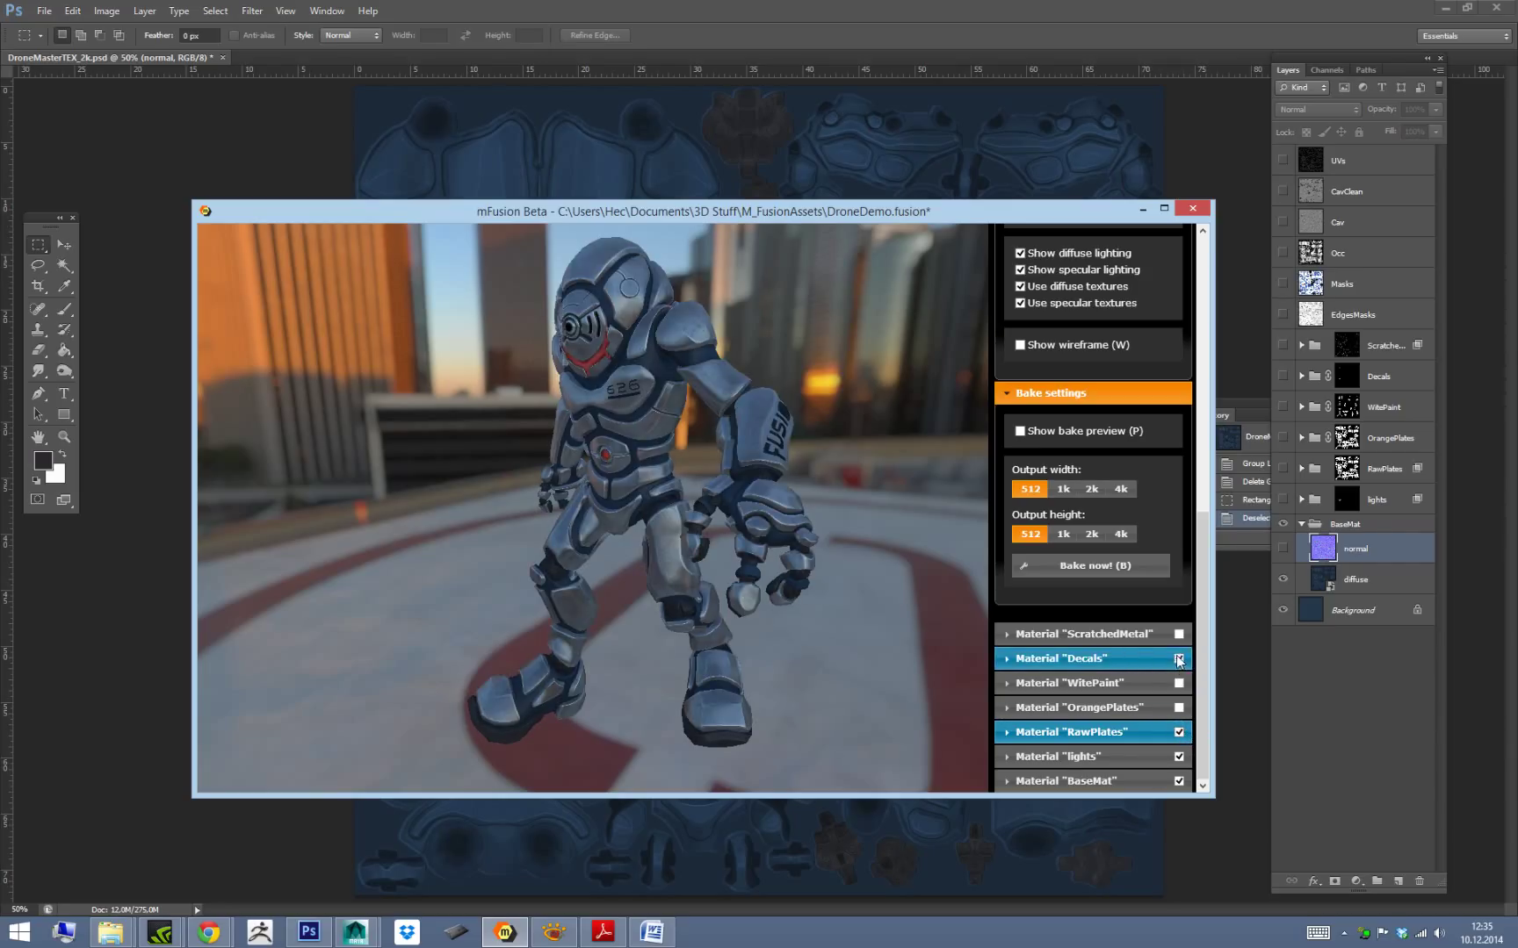
{"action": "left_click", "coordinate": [1178, 733]}
{"action": "left_click", "coordinate": [1179, 757]}
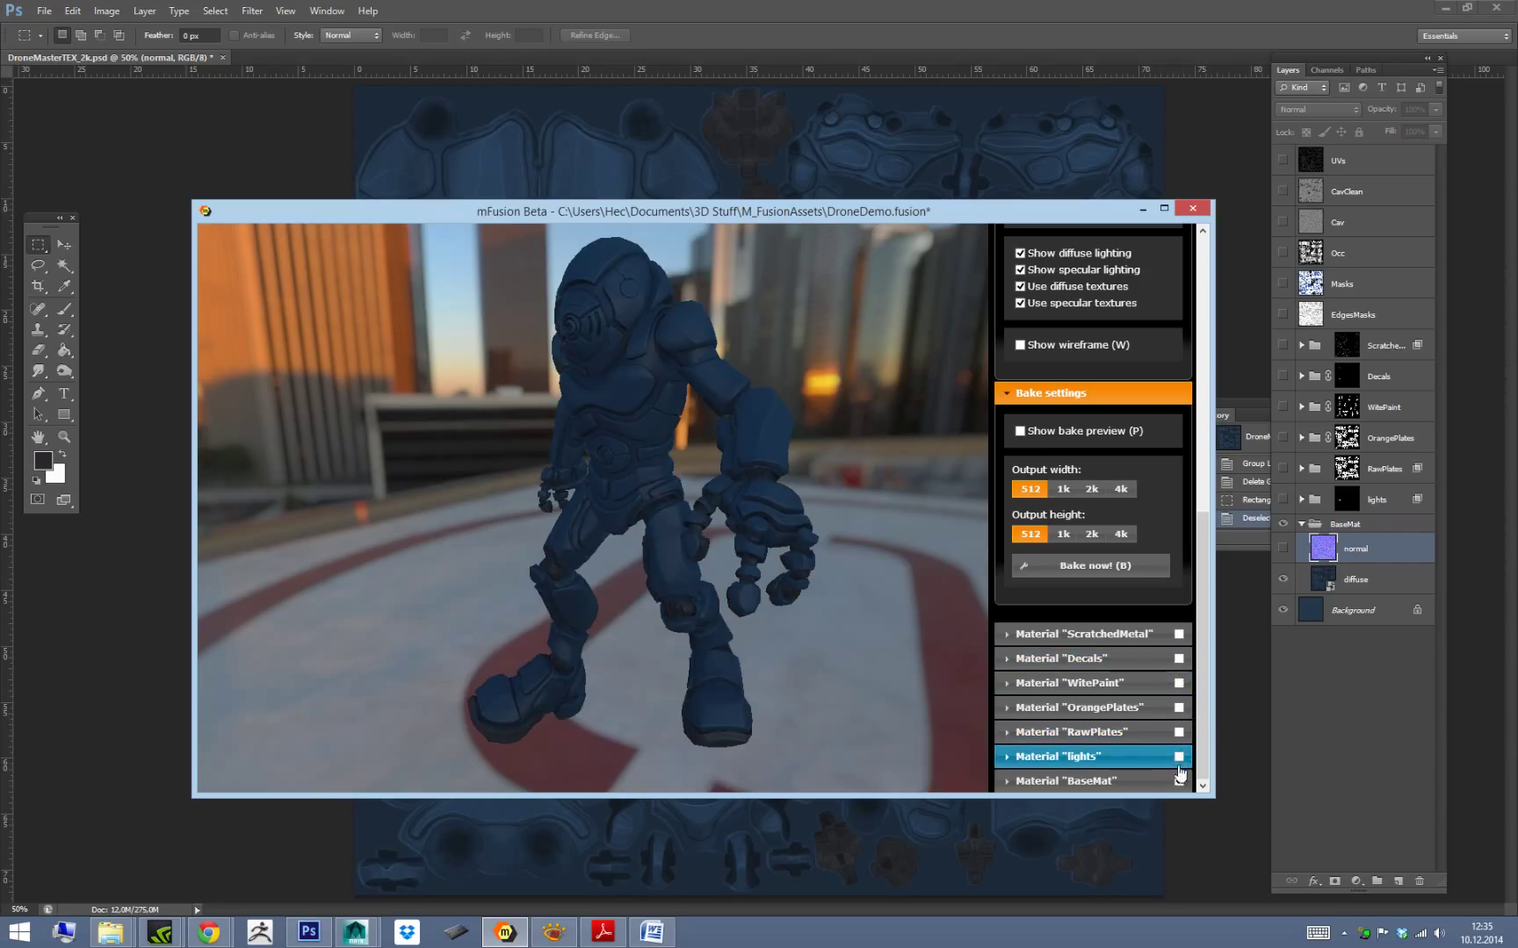
Enable the lights material and view the drone's head and chest up close.
{"action": "left_click_drag", "start_coordinate": [861, 613], "coordinate": [983, 650]}
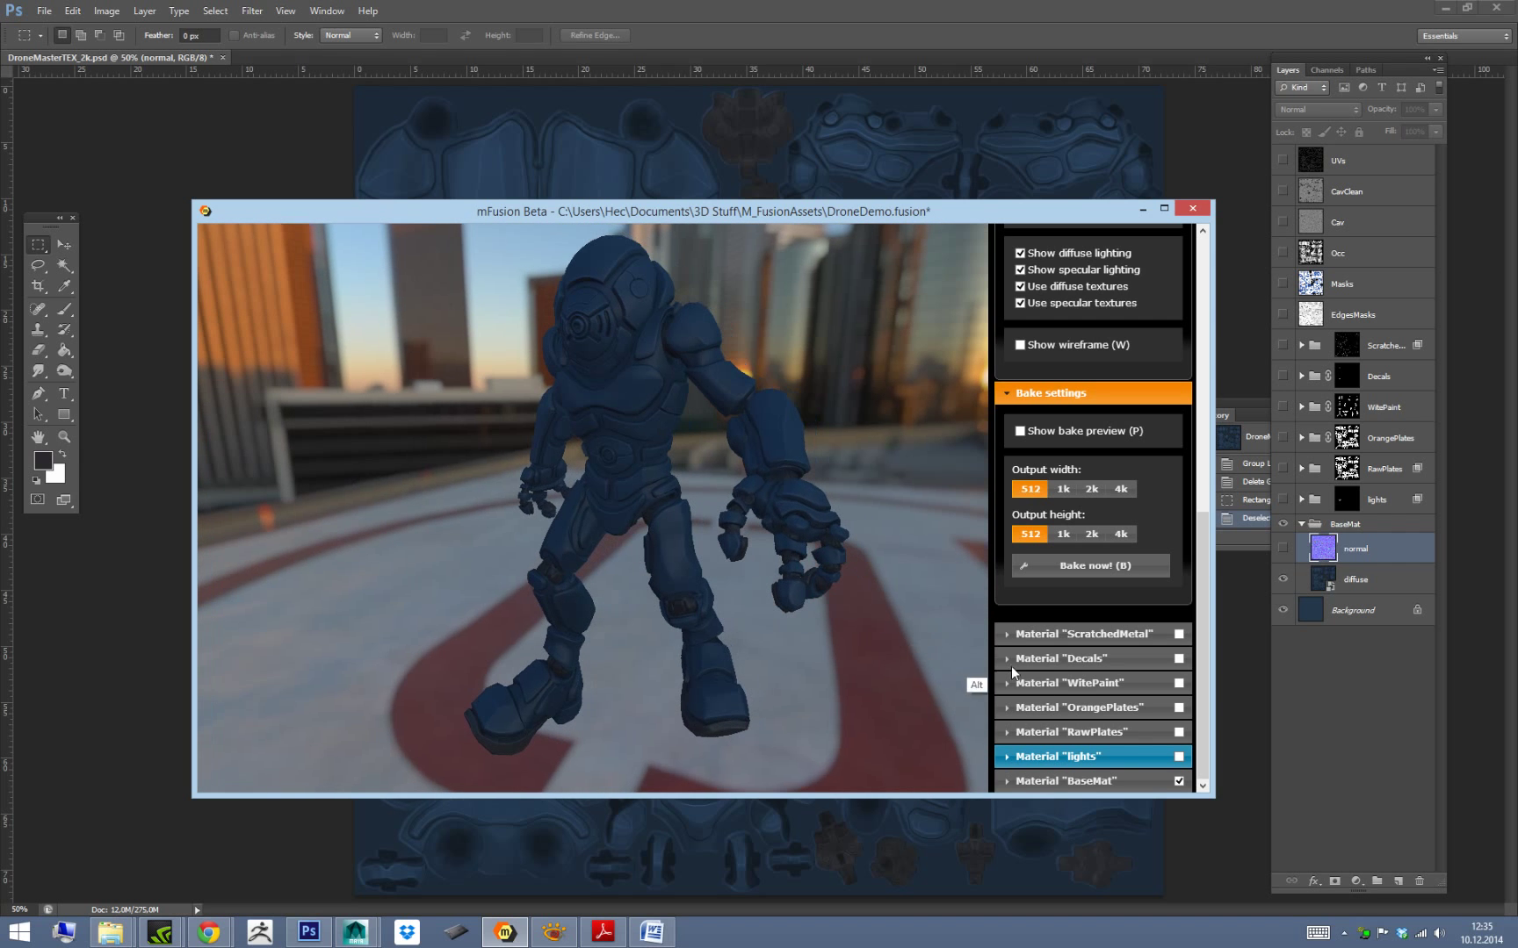
{"action": "left_click", "coordinate": [1178, 757]}
{"action": "left_click_drag", "start_coordinate": [856, 651], "coordinate": [704, 509], "text": "alt"}
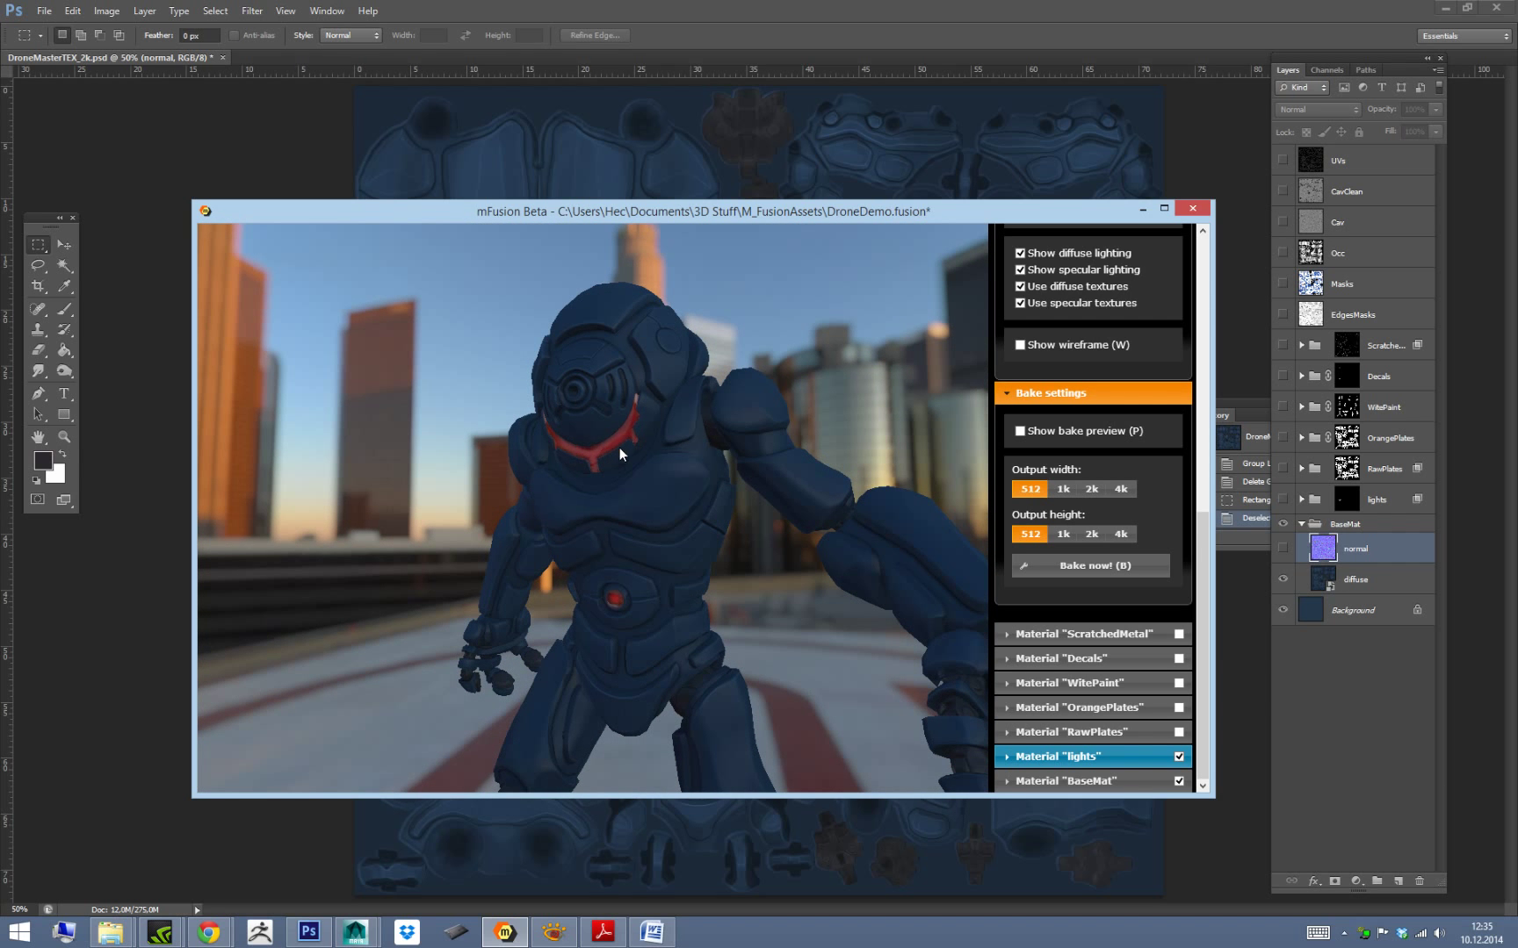
{"action": "left_click_drag", "start_coordinate": [799, 650], "coordinate": [604, 442], "text": "alt"}
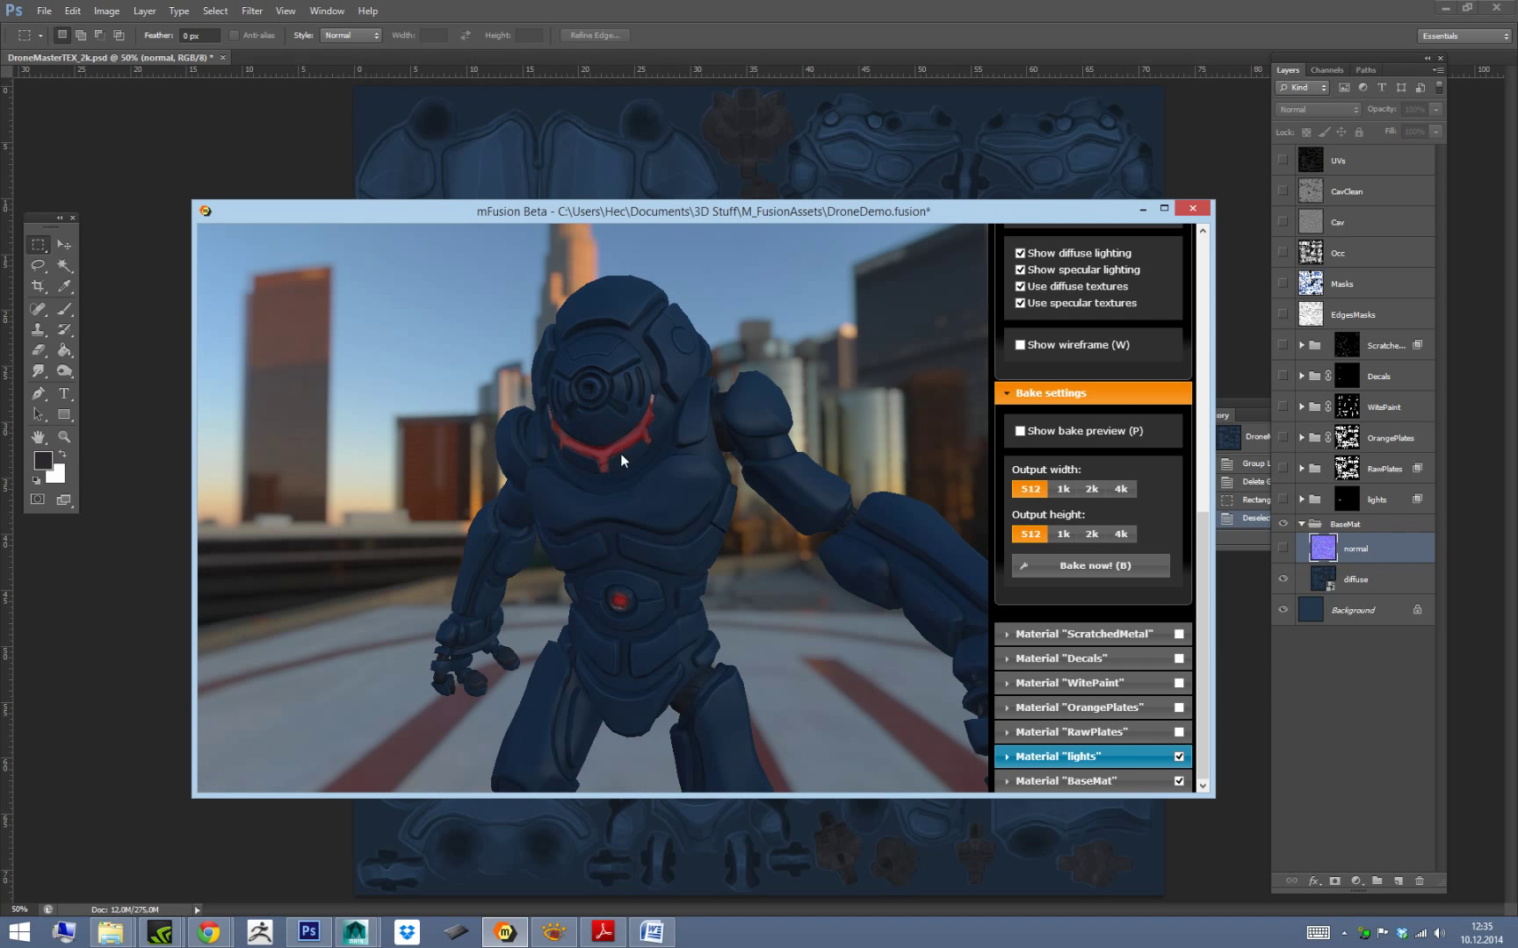
Expand the lights material and examine its offset, scale and contribution settings.
{"action": "left_click", "coordinate": [1010, 757]}
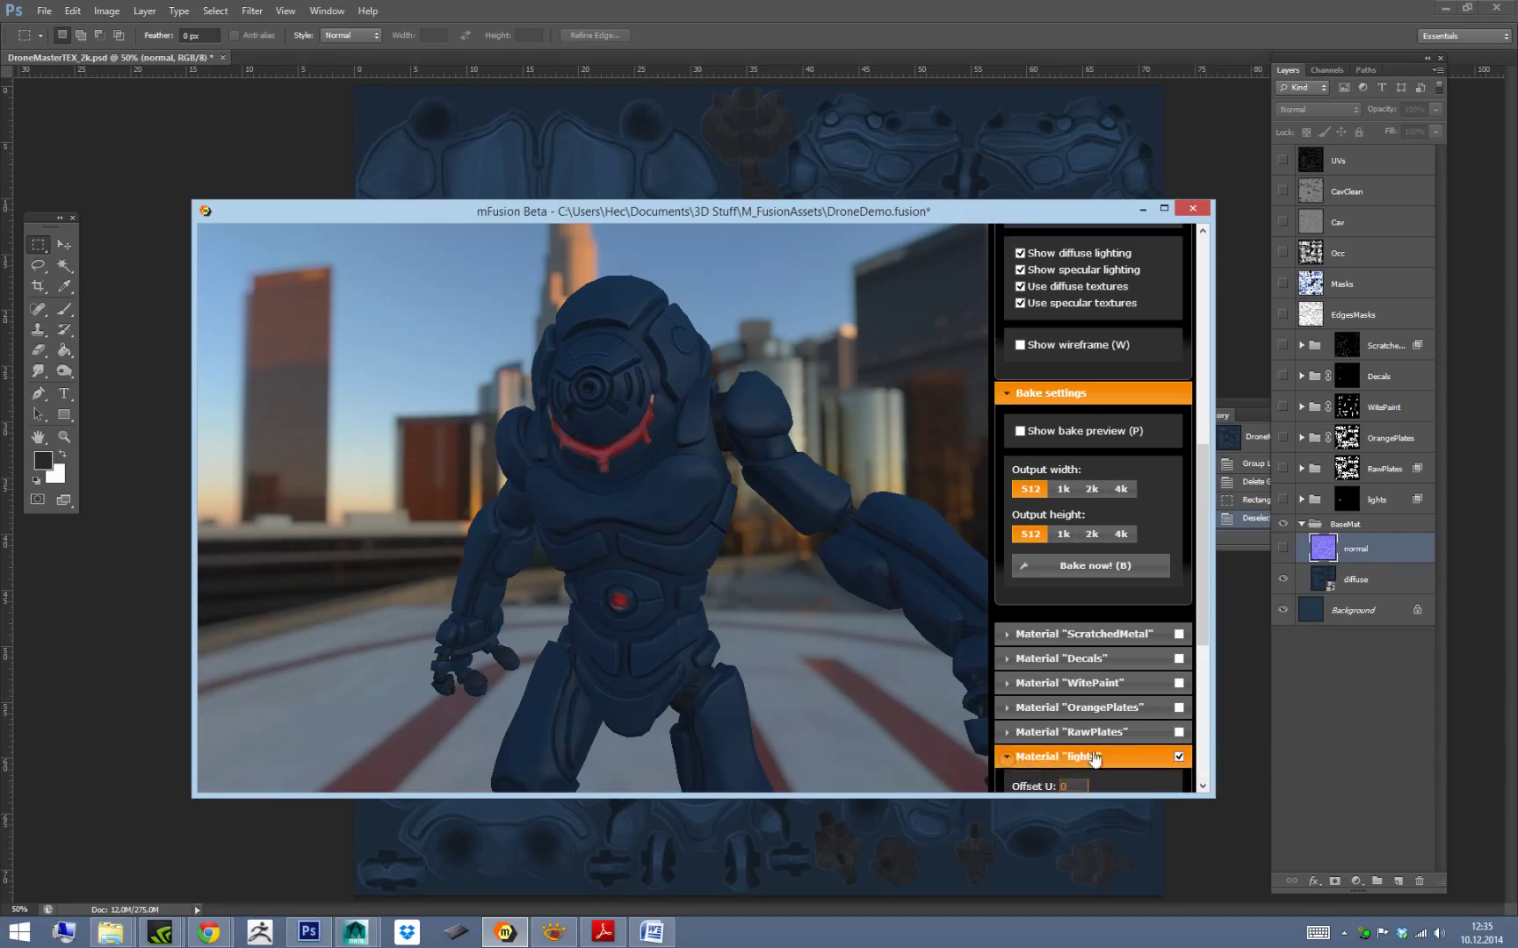
{"action": "scroll", "coordinate": [1204, 773], "scroll_direction": "down", "scroll_amount": 5}
{"action": "mouse_move", "coordinate": [1203, 705]}
{"action": "left_mouse_down"}
{"action": "mouse_move", "coordinate": [1195, 651]}
{"action": "mouse_move", "coordinate": [1196, 674]}
{"action": "left_mouse_up"}
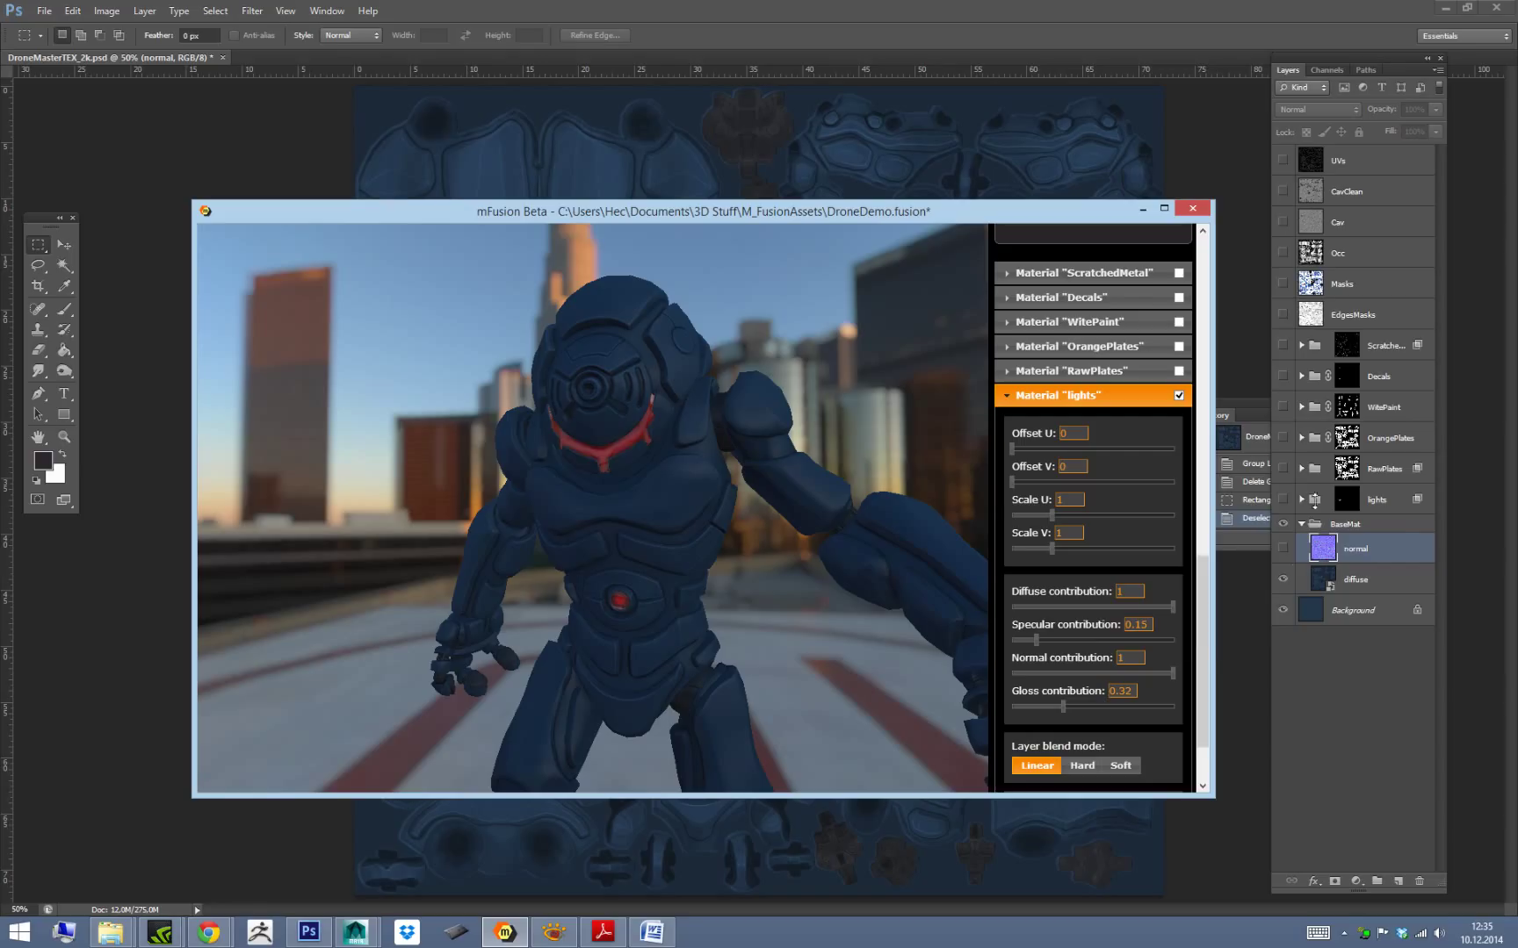
Switch to Photoshop, show and expand the lights group, and select its diffuse layer.
{"action": "left_click", "coordinate": [1376, 520]}
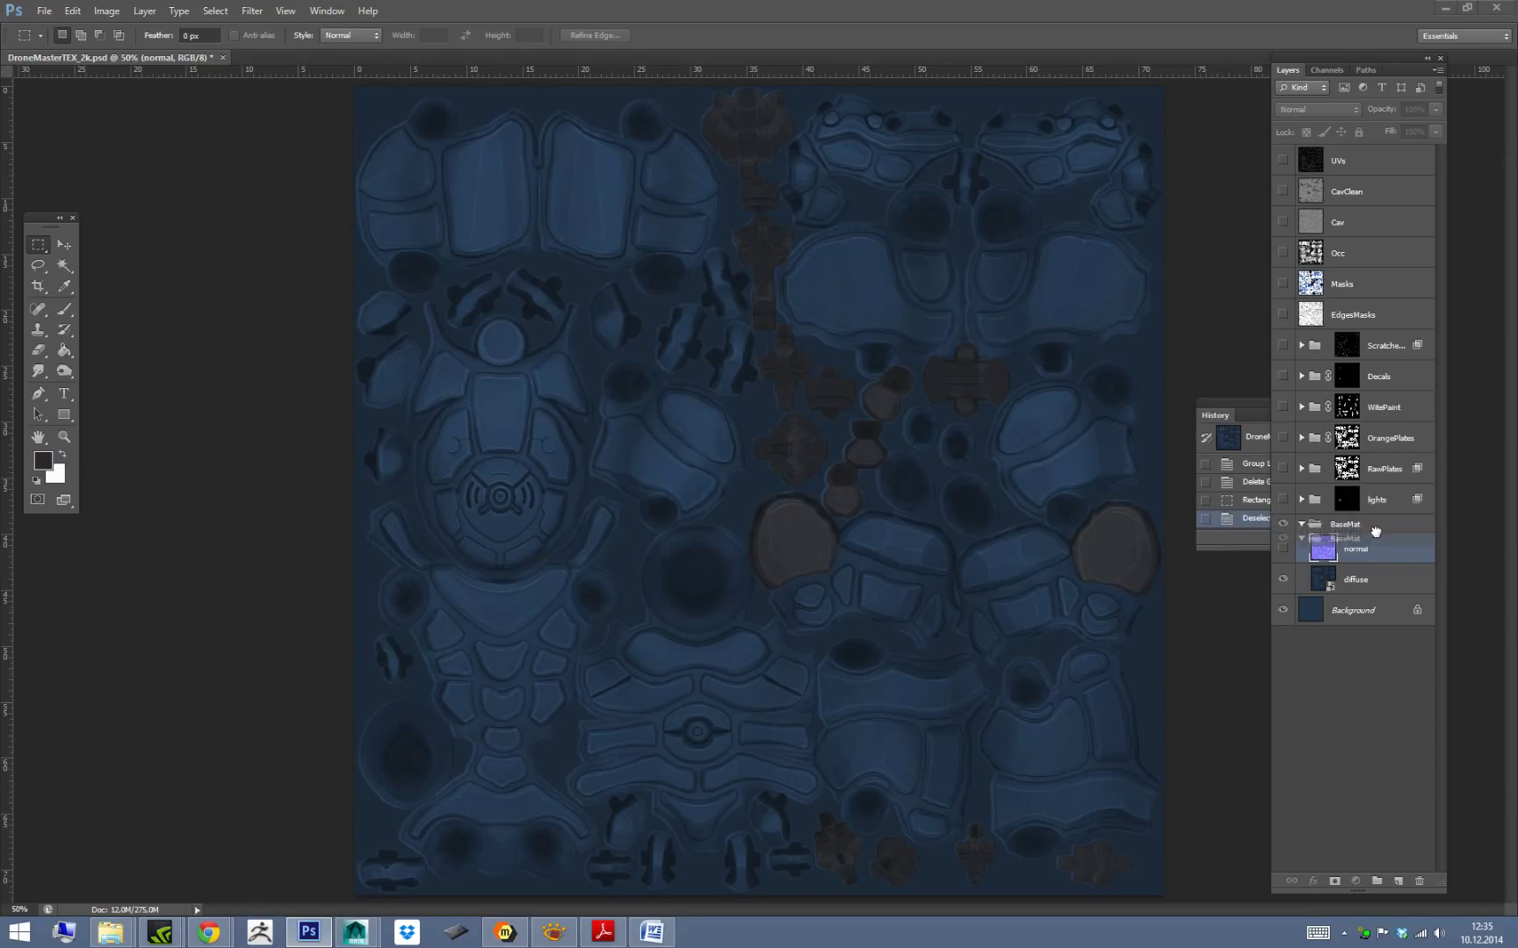
{"action": "left_click", "coordinate": [1357, 523]}
{"action": "left_click", "coordinate": [1283, 500]}
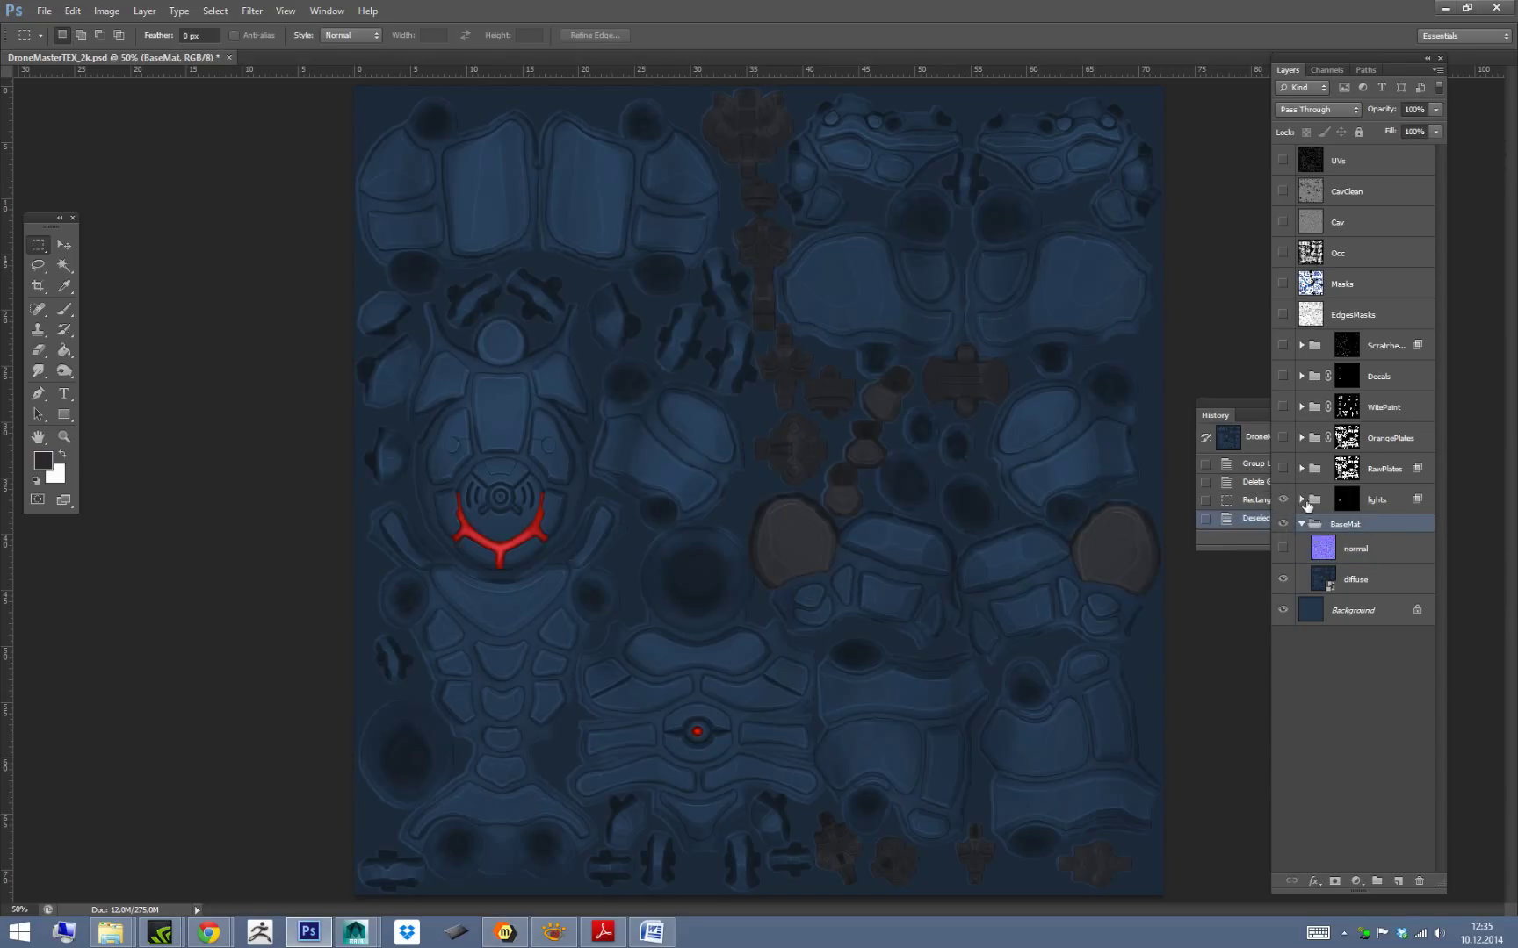
{"action": "left_click", "coordinate": [1301, 499]}
{"action": "left_click", "coordinate": [1384, 529]}
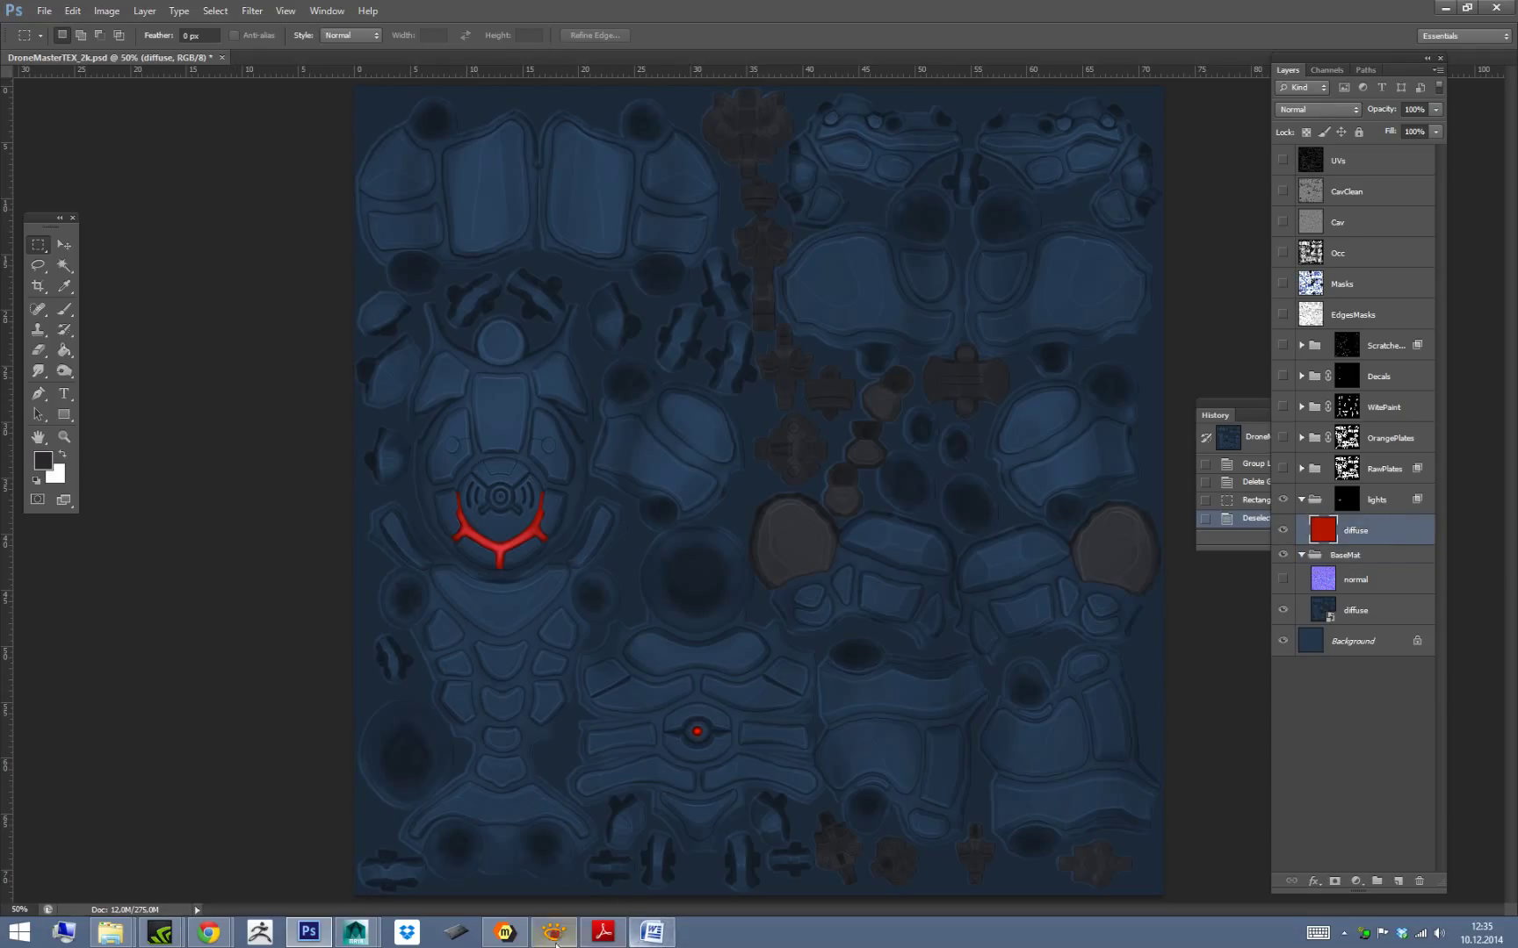
Return to mFusion, review the lights material's contribution and blend mode settings, and collapse them.
{"action": "left_click", "coordinate": [505, 932]}
{"action": "left_click_drag", "start_coordinate": [1203, 606], "coordinate": [1201, 632]}
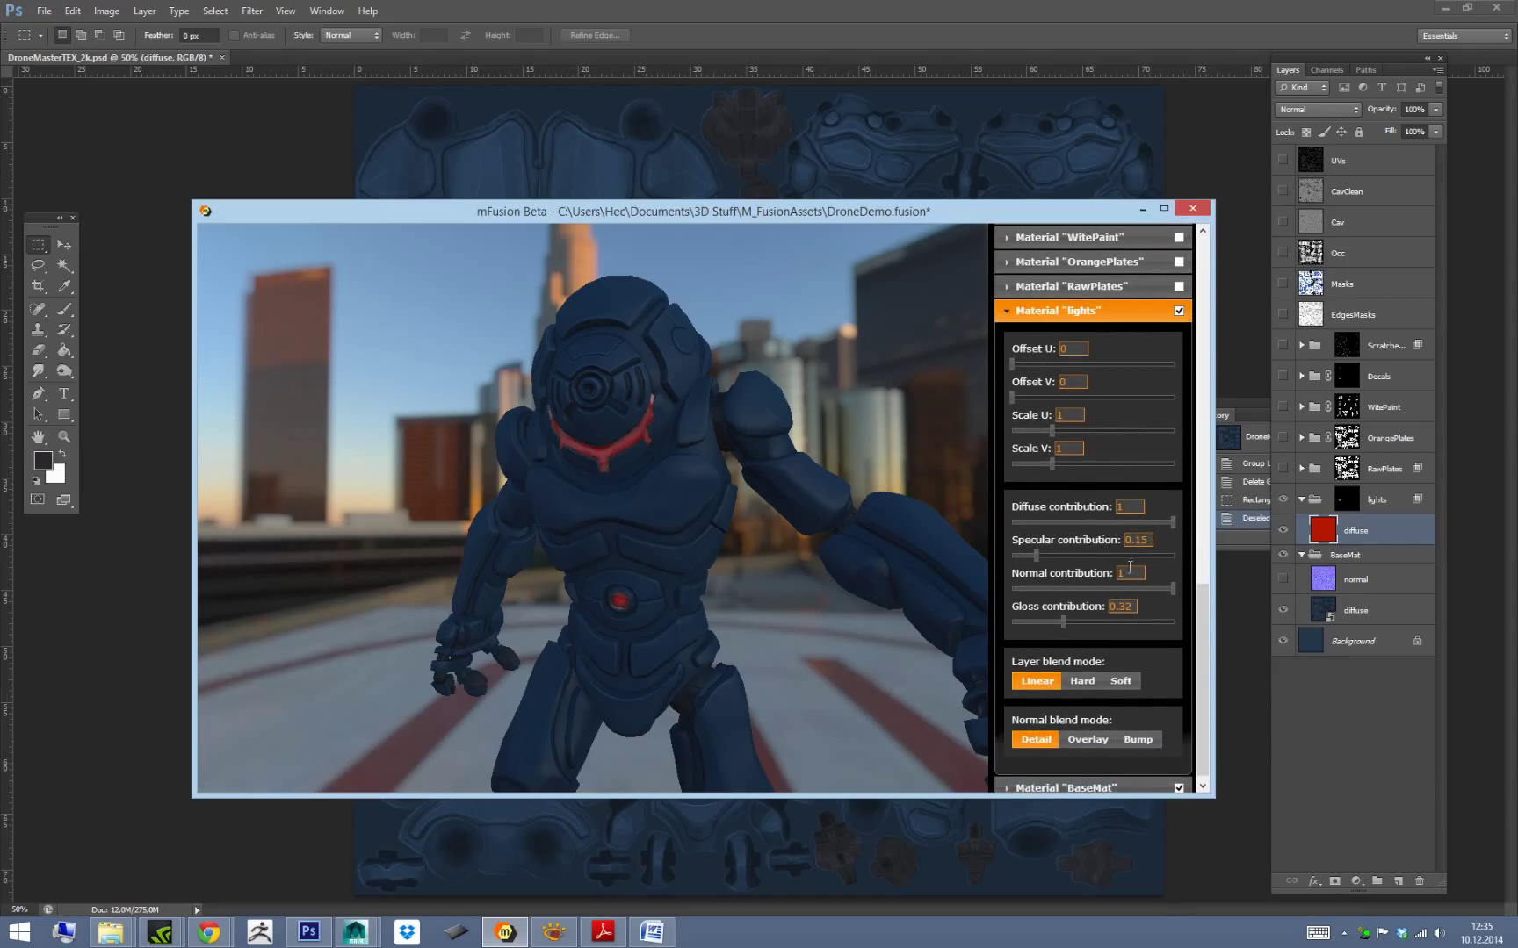
{"action": "left_click_drag", "start_coordinate": [825, 693], "coordinate": [822, 691], "text": "alt"}
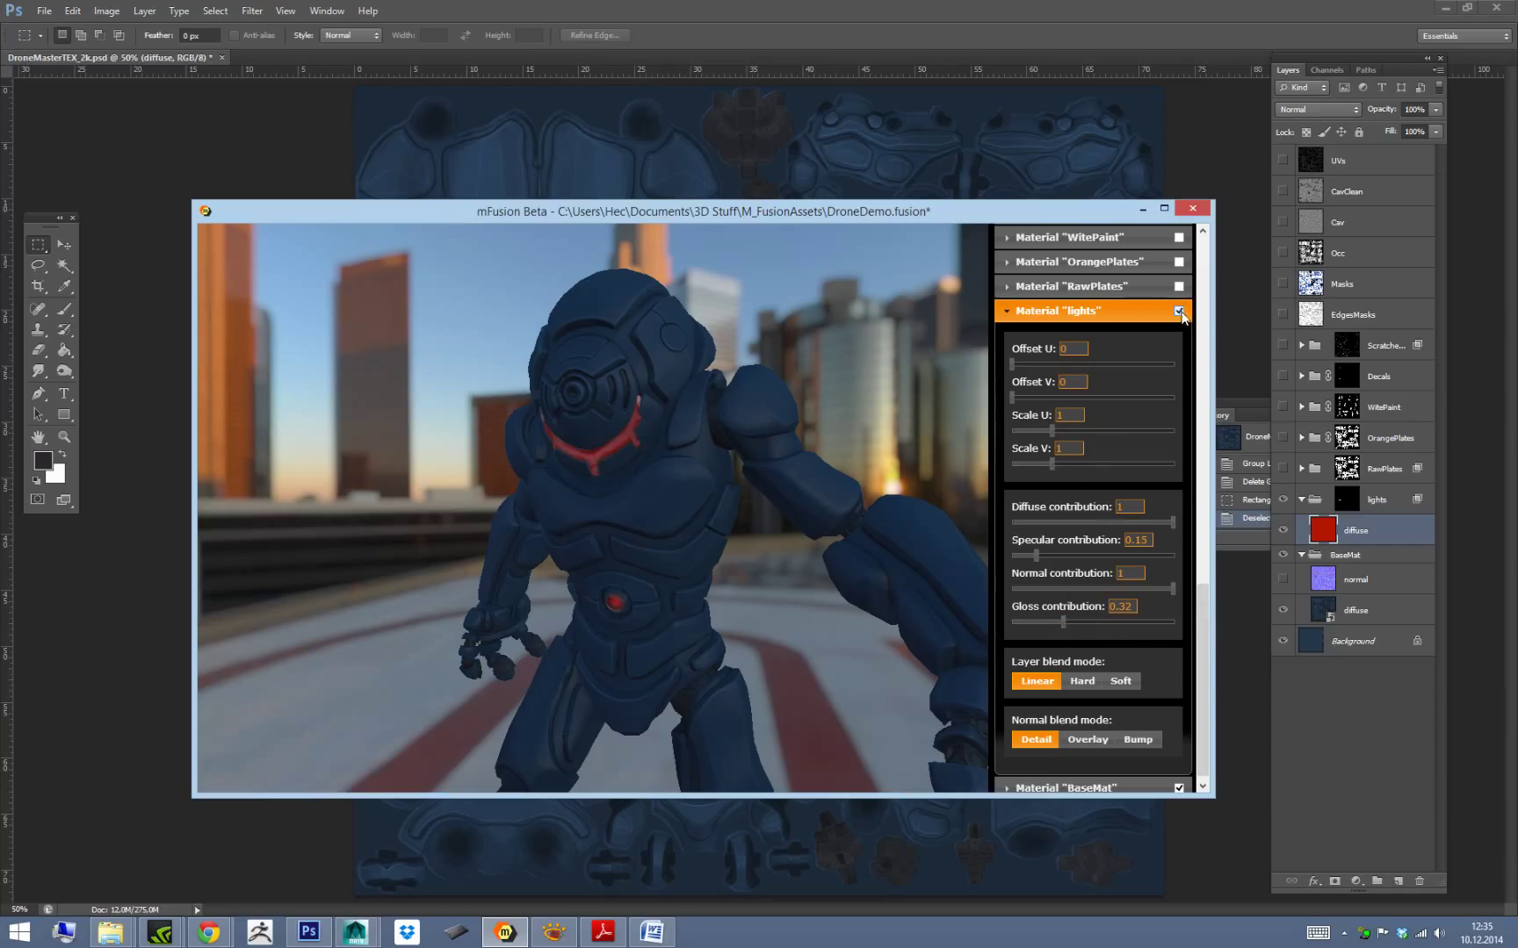
{"action": "left_click", "coordinate": [1007, 314]}
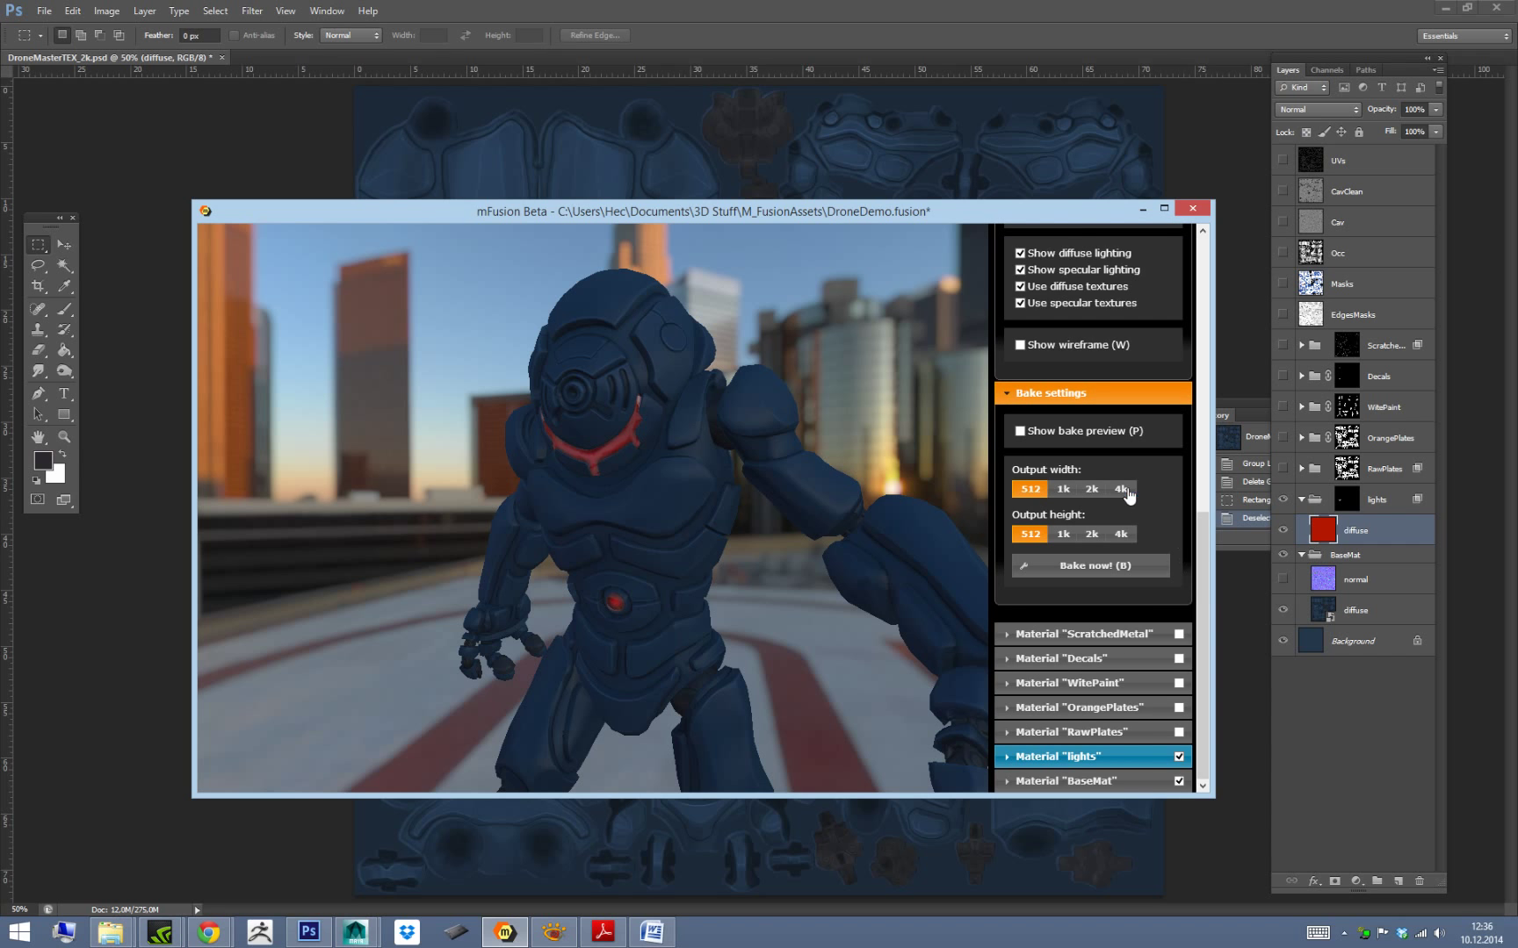
Enable the RawPlates material and examine the drone's metal plates from several angles and distances.
{"action": "left_click", "coordinate": [1178, 732]}
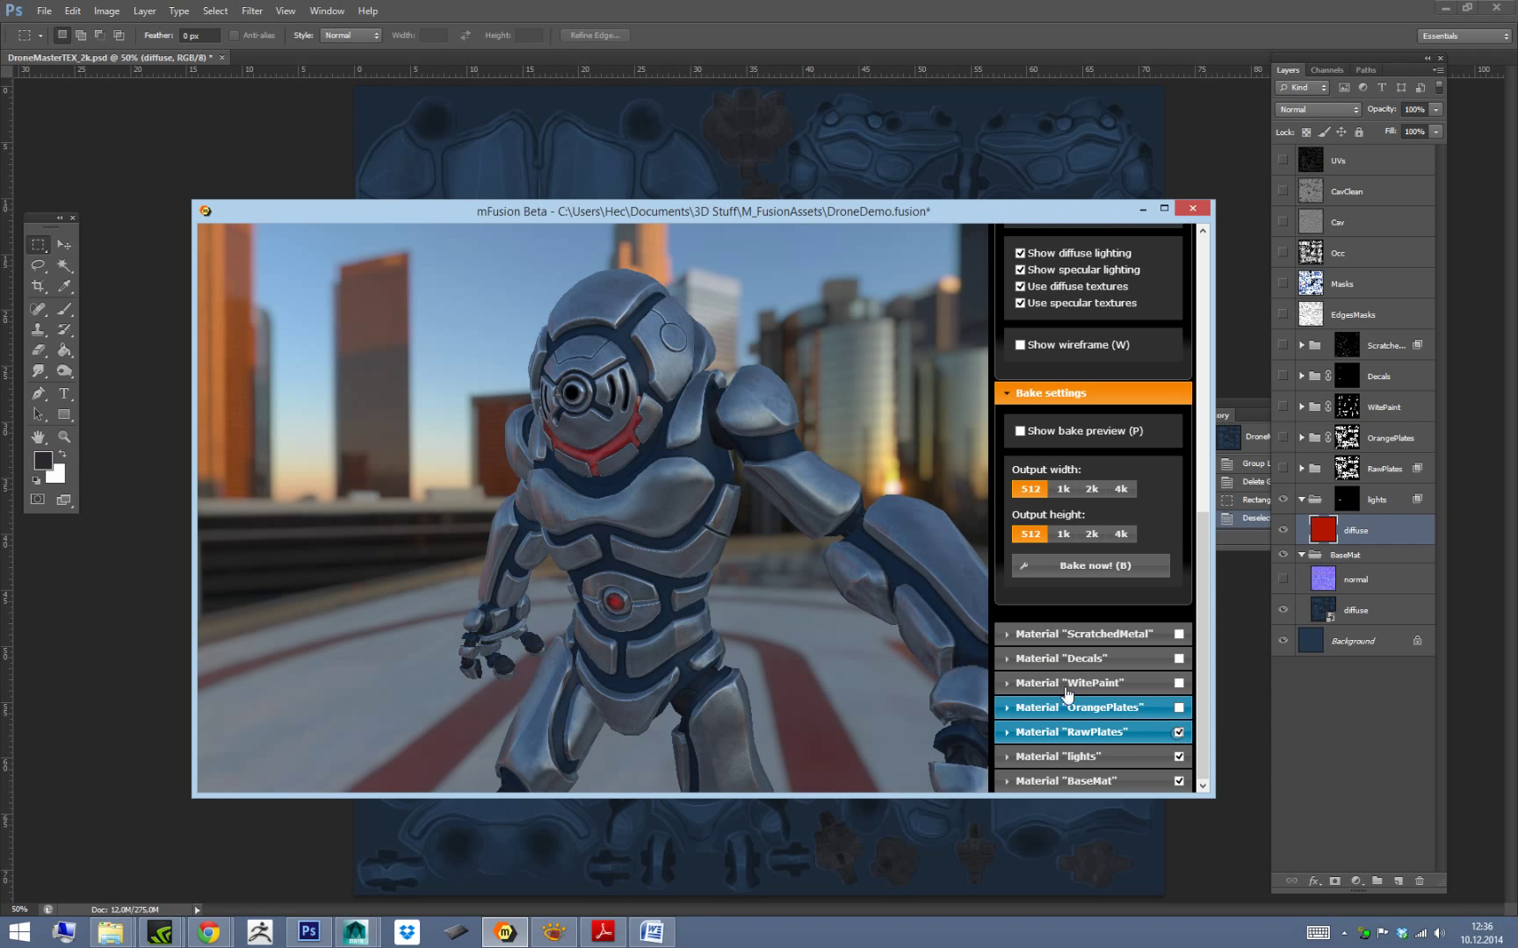
{"action": "left_click_drag", "start_coordinate": [857, 517], "coordinate": [864, 544], "text": "alt"}
{"action": "middle_click_drag", "start_coordinate": [852, 474], "coordinate": [902, 429], "text": "alt"}
{"action": "left_click_drag", "start_coordinate": [902, 430], "coordinate": [864, 444], "text": "alt"}
{"action": "right_click_drag", "start_coordinate": [864, 444], "coordinate": [844, 334], "text": "alt"}
{"action": "left_click_drag", "start_coordinate": [656, 411], "coordinate": [844, 455], "text": "alt"}
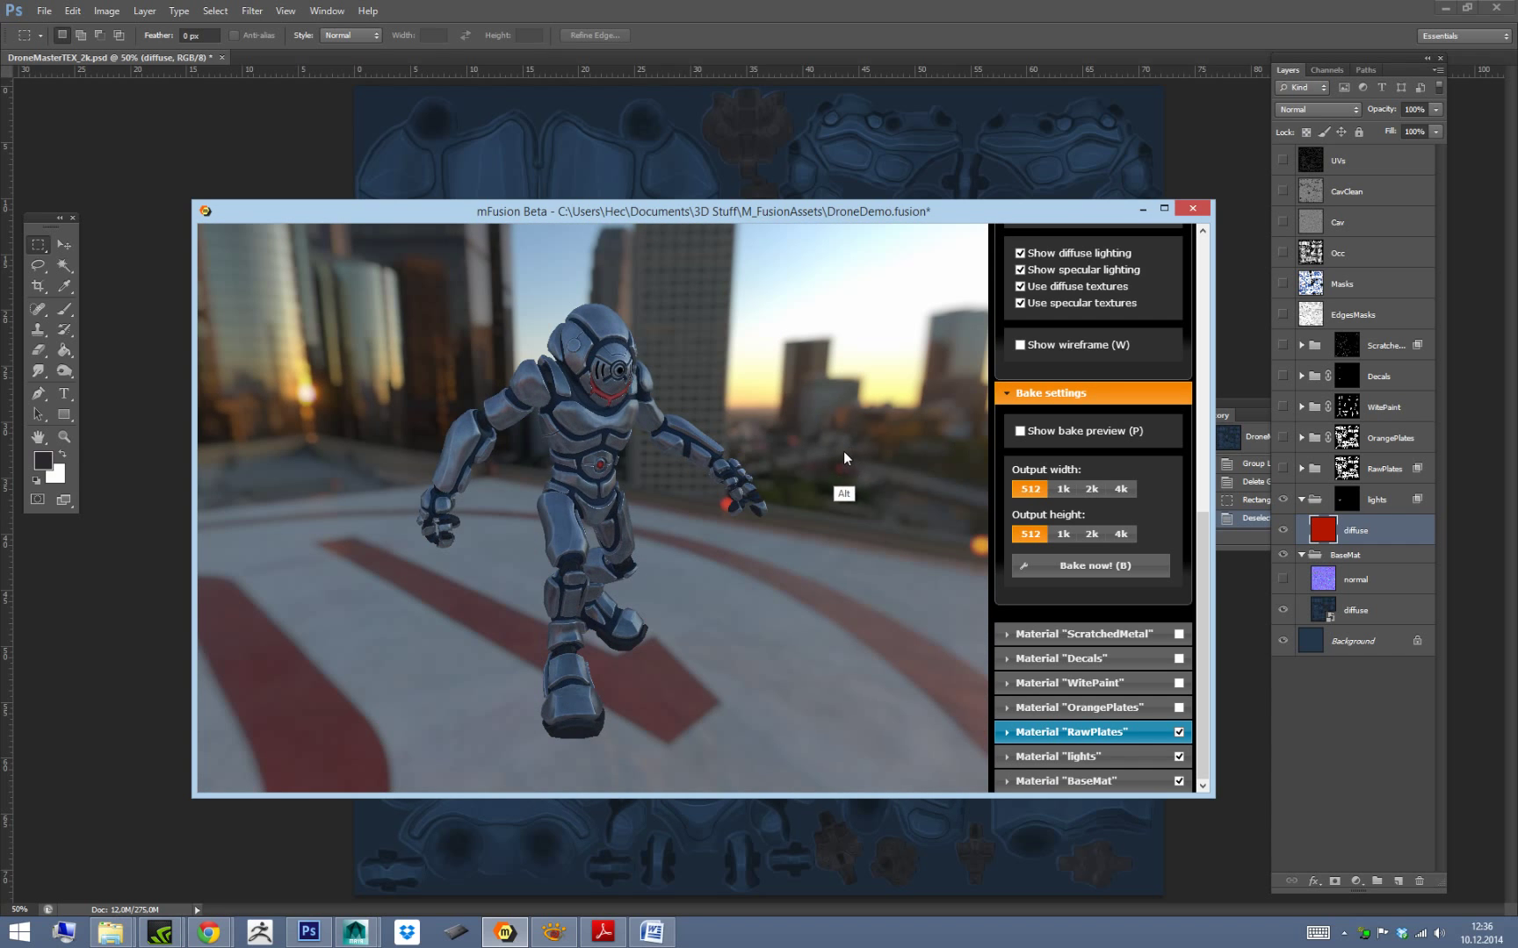
{"action": "right_click_drag", "start_coordinate": [847, 520], "coordinate": [864, 559], "text": "alt"}
{"action": "left_click_drag", "start_coordinate": [863, 559], "coordinate": [812, 518], "text": "alt"}
{"action": "middle_click_drag", "start_coordinate": [777, 387], "coordinate": [781, 504], "text": "alt"}
{"action": "left_click_drag", "start_coordinate": [843, 527], "coordinate": [745, 505], "text": "alt"}
{"action": "middle_click_drag", "start_coordinate": [793, 492], "coordinate": [813, 430], "text": "alt"}
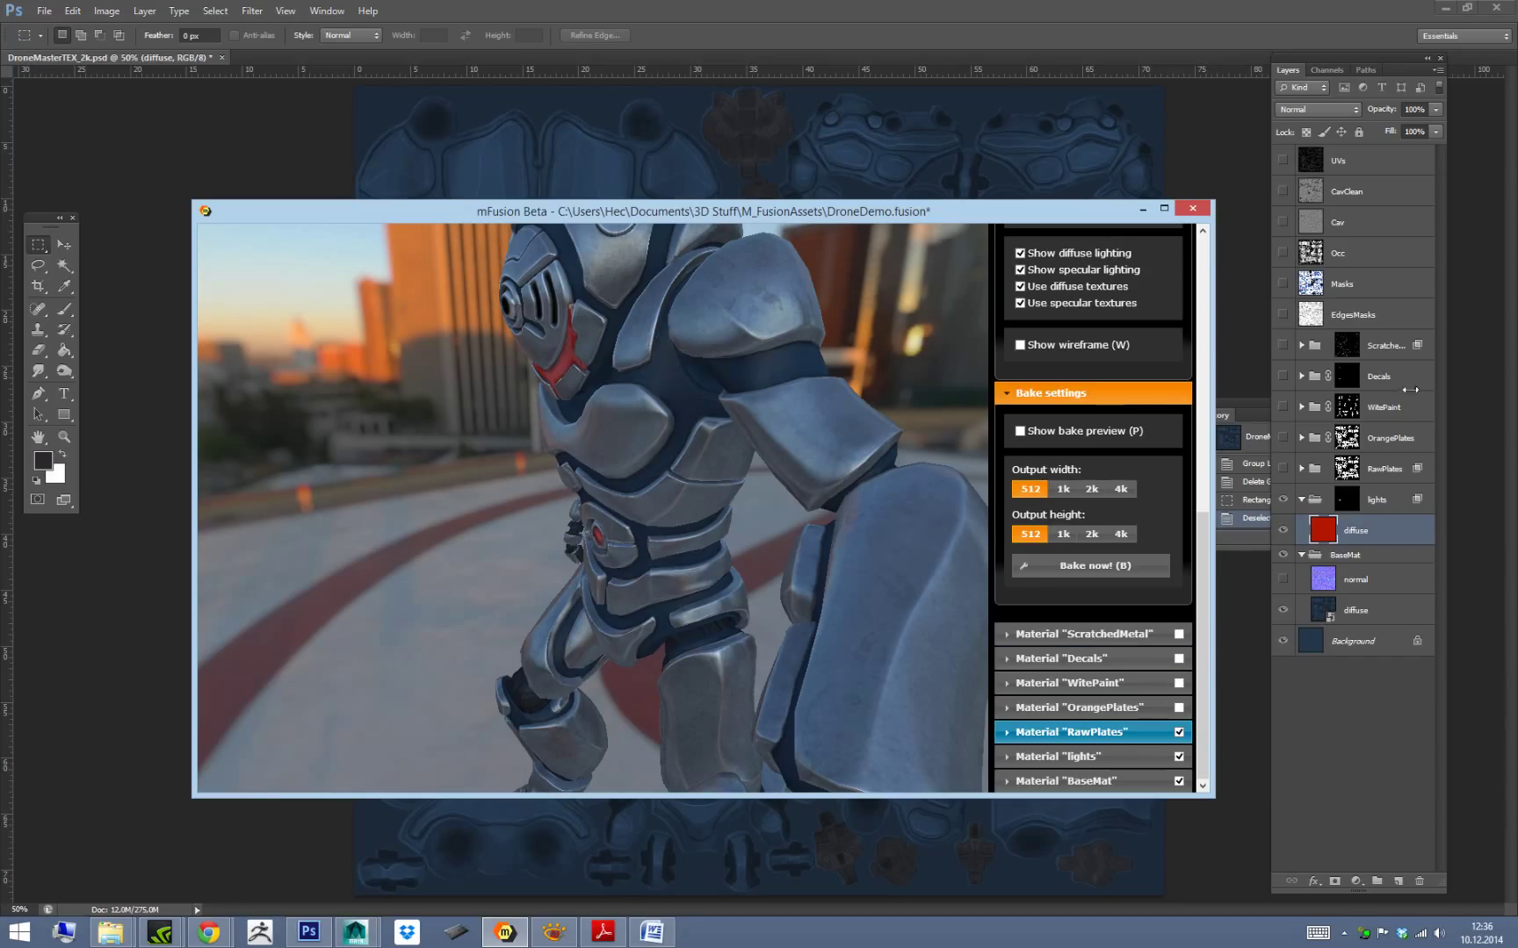
Switch to Photoshop, collapse the lights and BaseMat groups, and show and expand the RawPlates group.
{"action": "left_click", "coordinate": [1313, 502]}
{"action": "left_click", "coordinate": [1306, 510]}
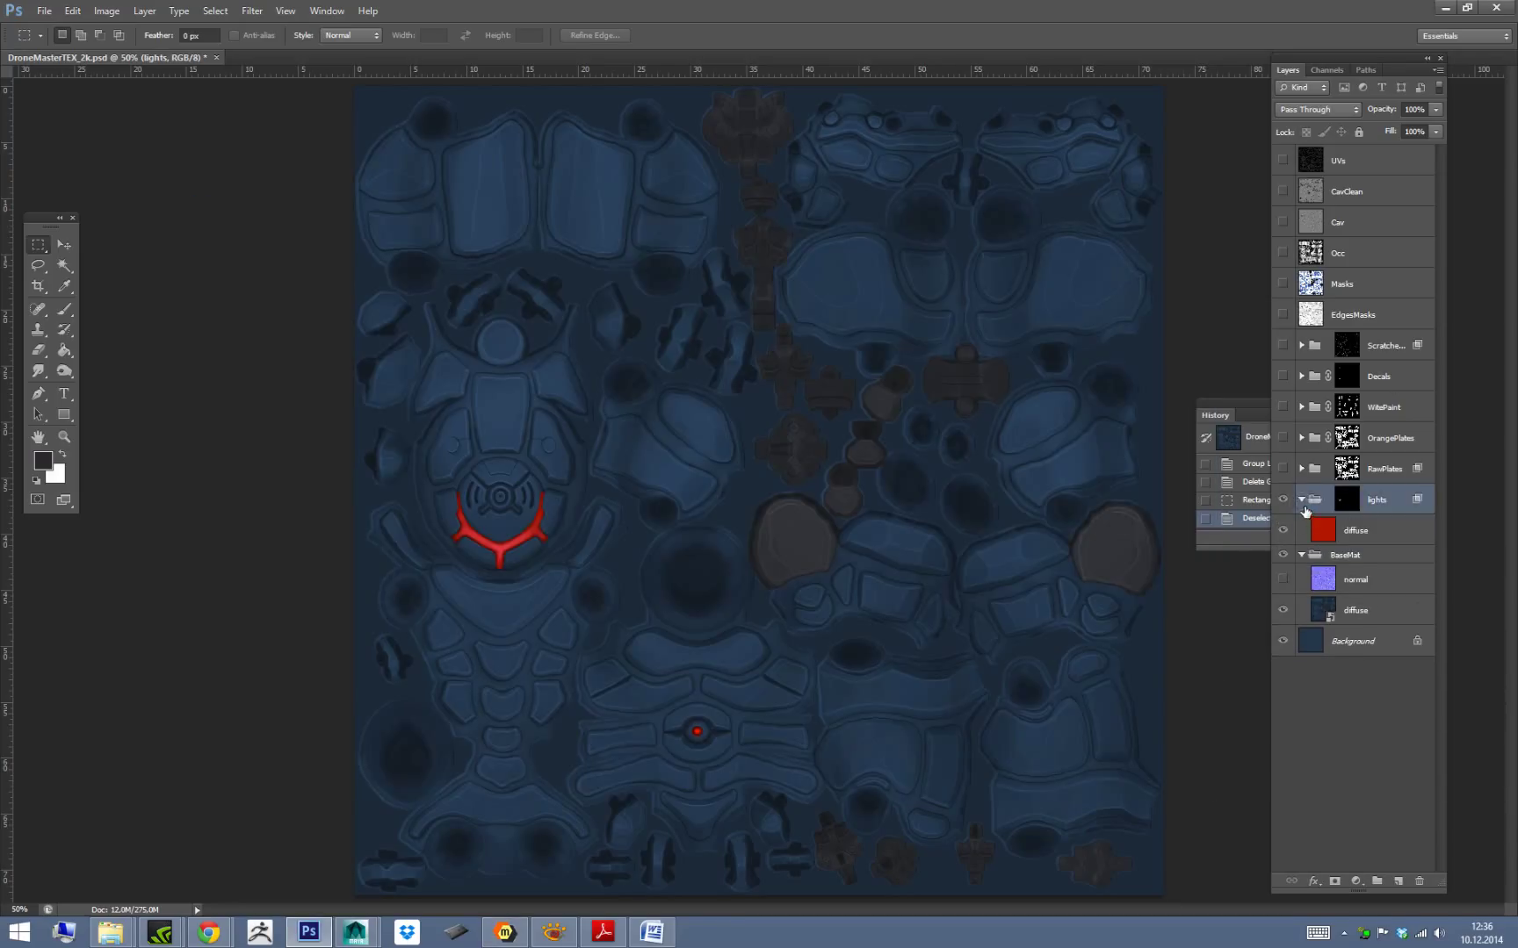
{"action": "left_click", "coordinate": [1301, 500]}
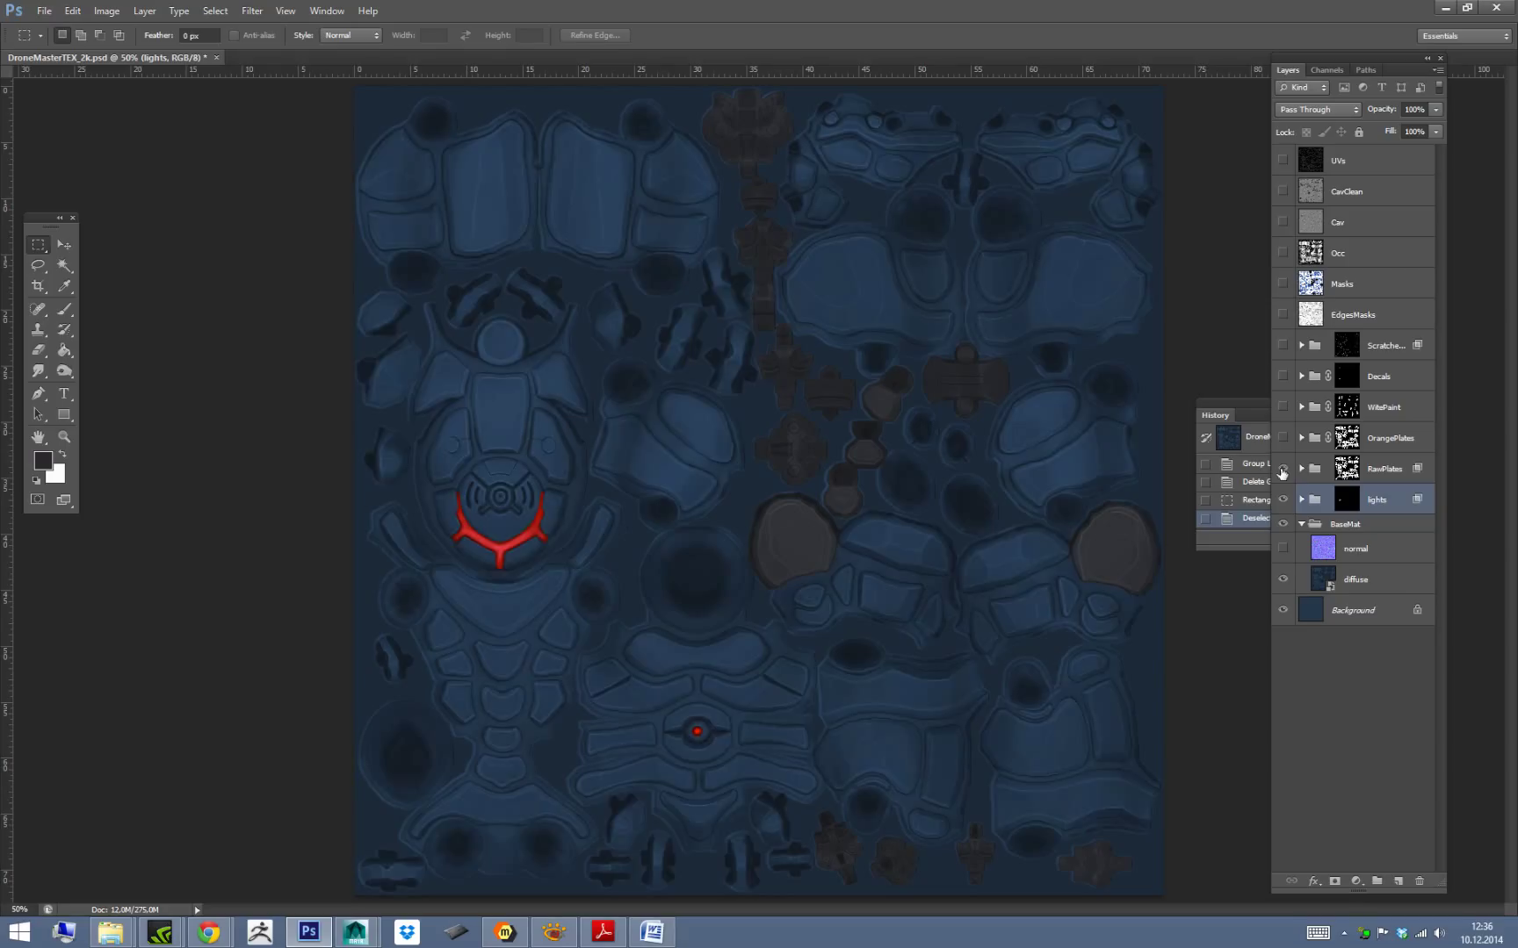
{"action": "left_click", "coordinate": [1283, 470]}
{"action": "left_click", "coordinate": [1302, 524]}
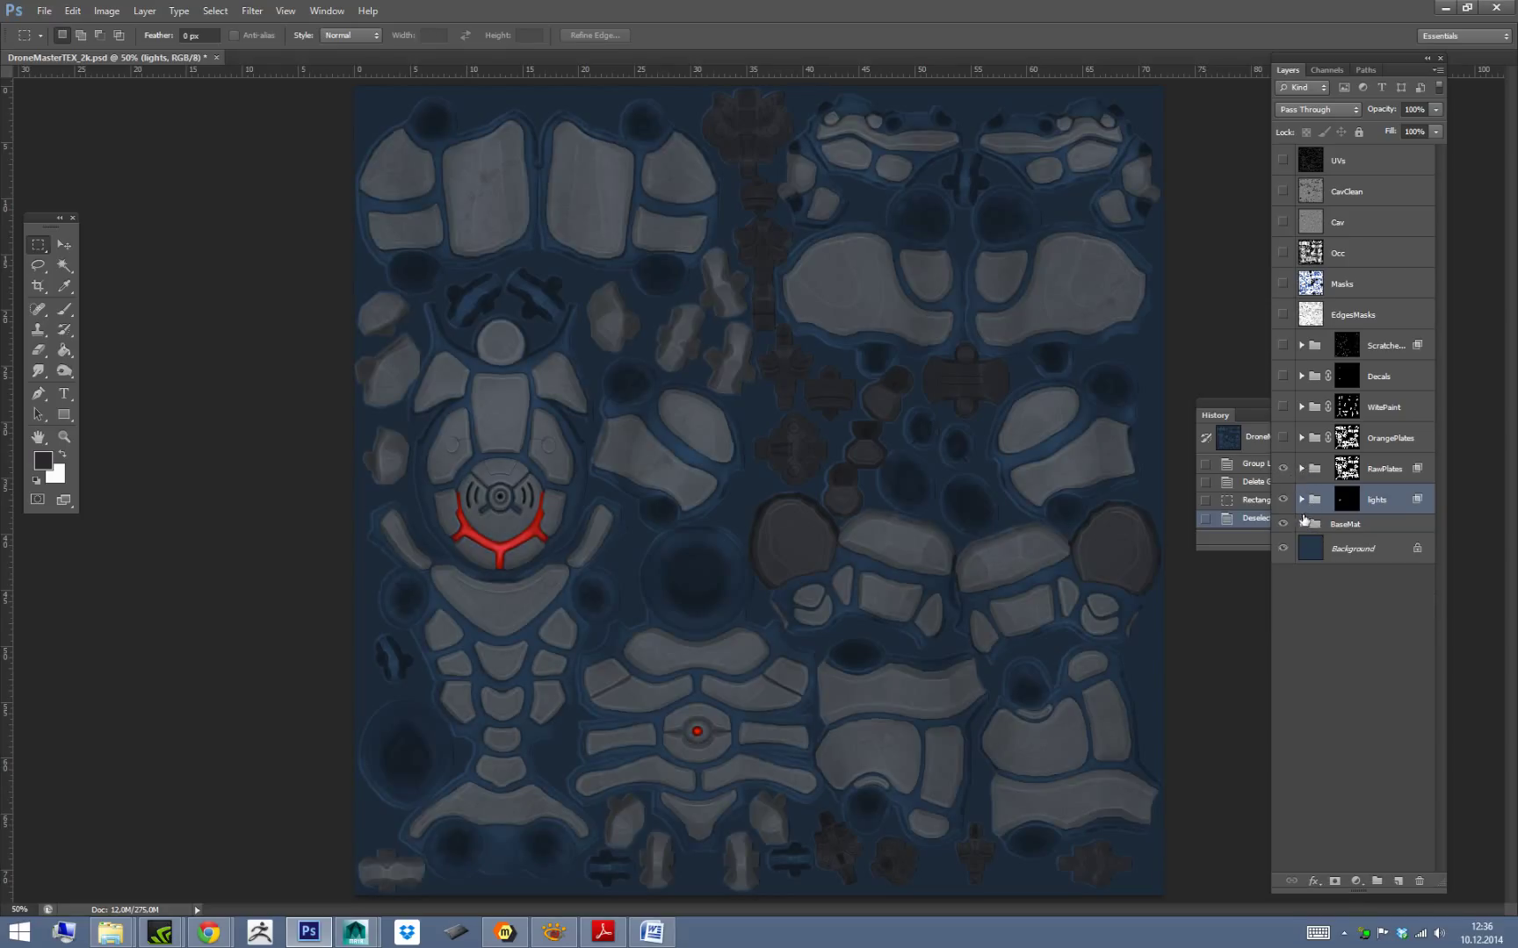
{"action": "left_click", "coordinate": [1301, 468]}
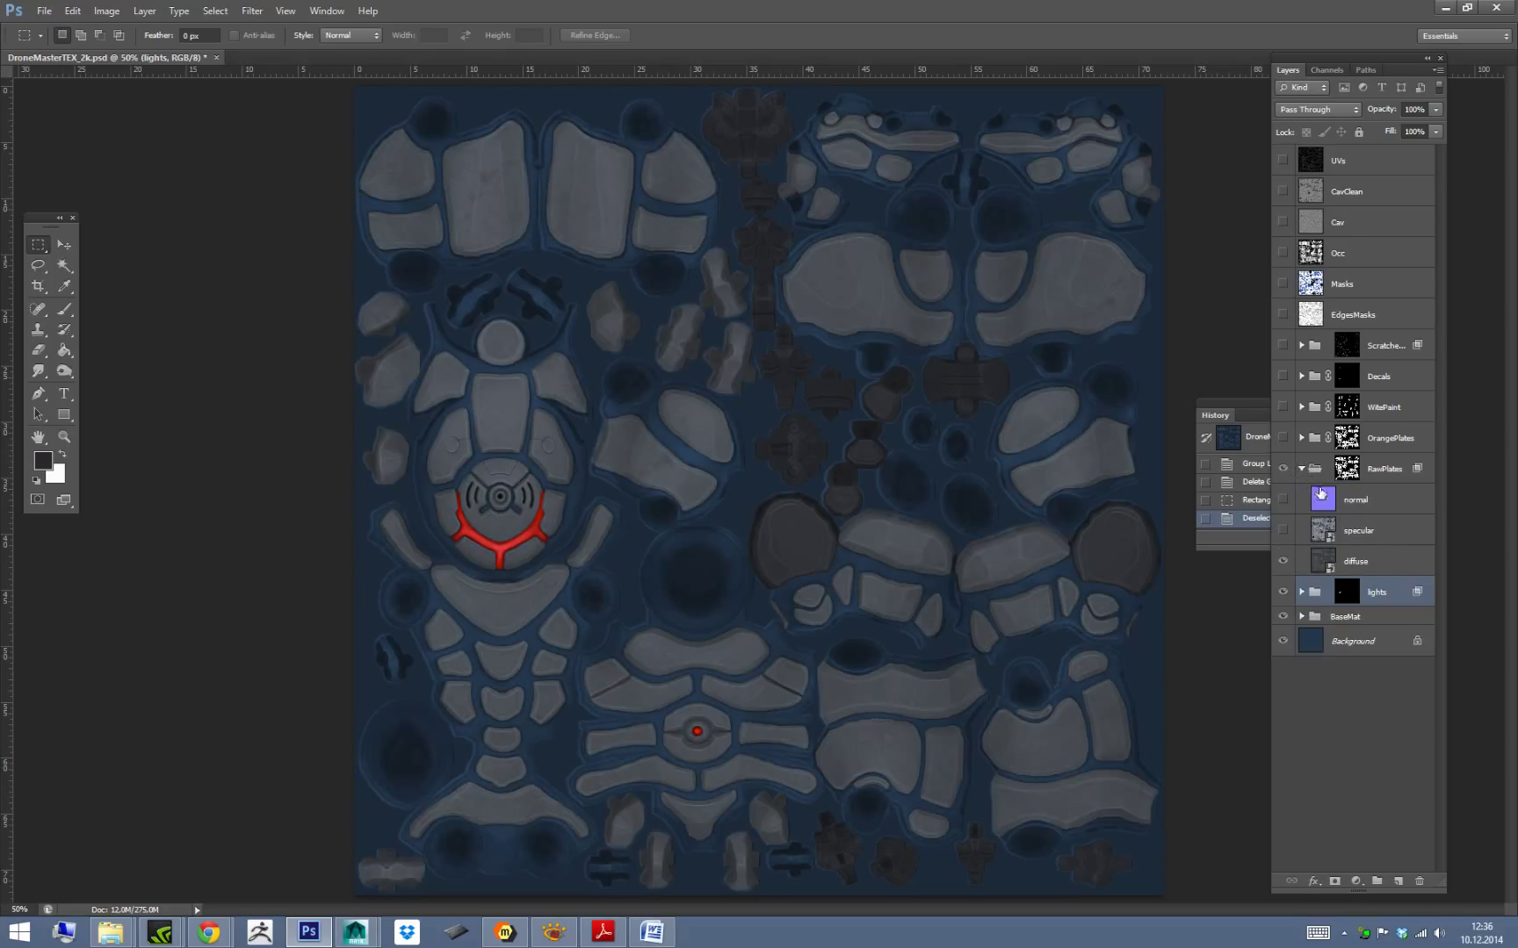
Compare the RawPlates specular and diffuse layers, collapse the group, and hide both RawPlates and lights.
{"action": "left_click", "coordinate": [1283, 531]}
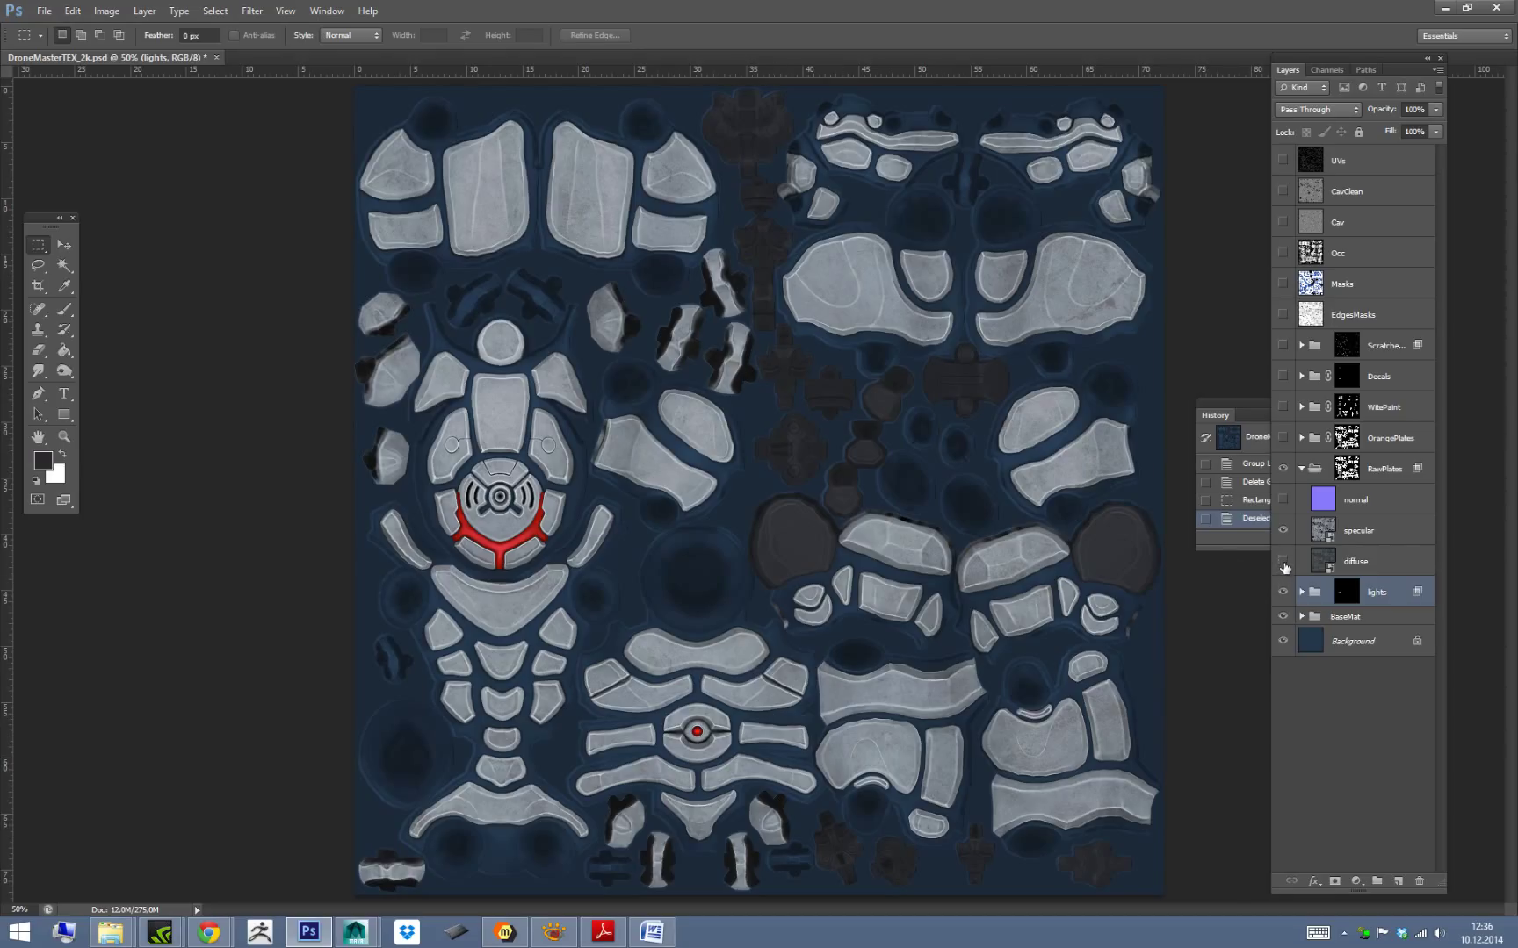
{"action": "left_click", "coordinate": [1282, 531]}
{"action": "left_click", "coordinate": [1282, 532]}
{"action": "left_click", "coordinate": [1301, 469]}
{"action": "left_click", "coordinate": [1282, 468]}
{"action": "left_click", "coordinate": [1283, 499]}
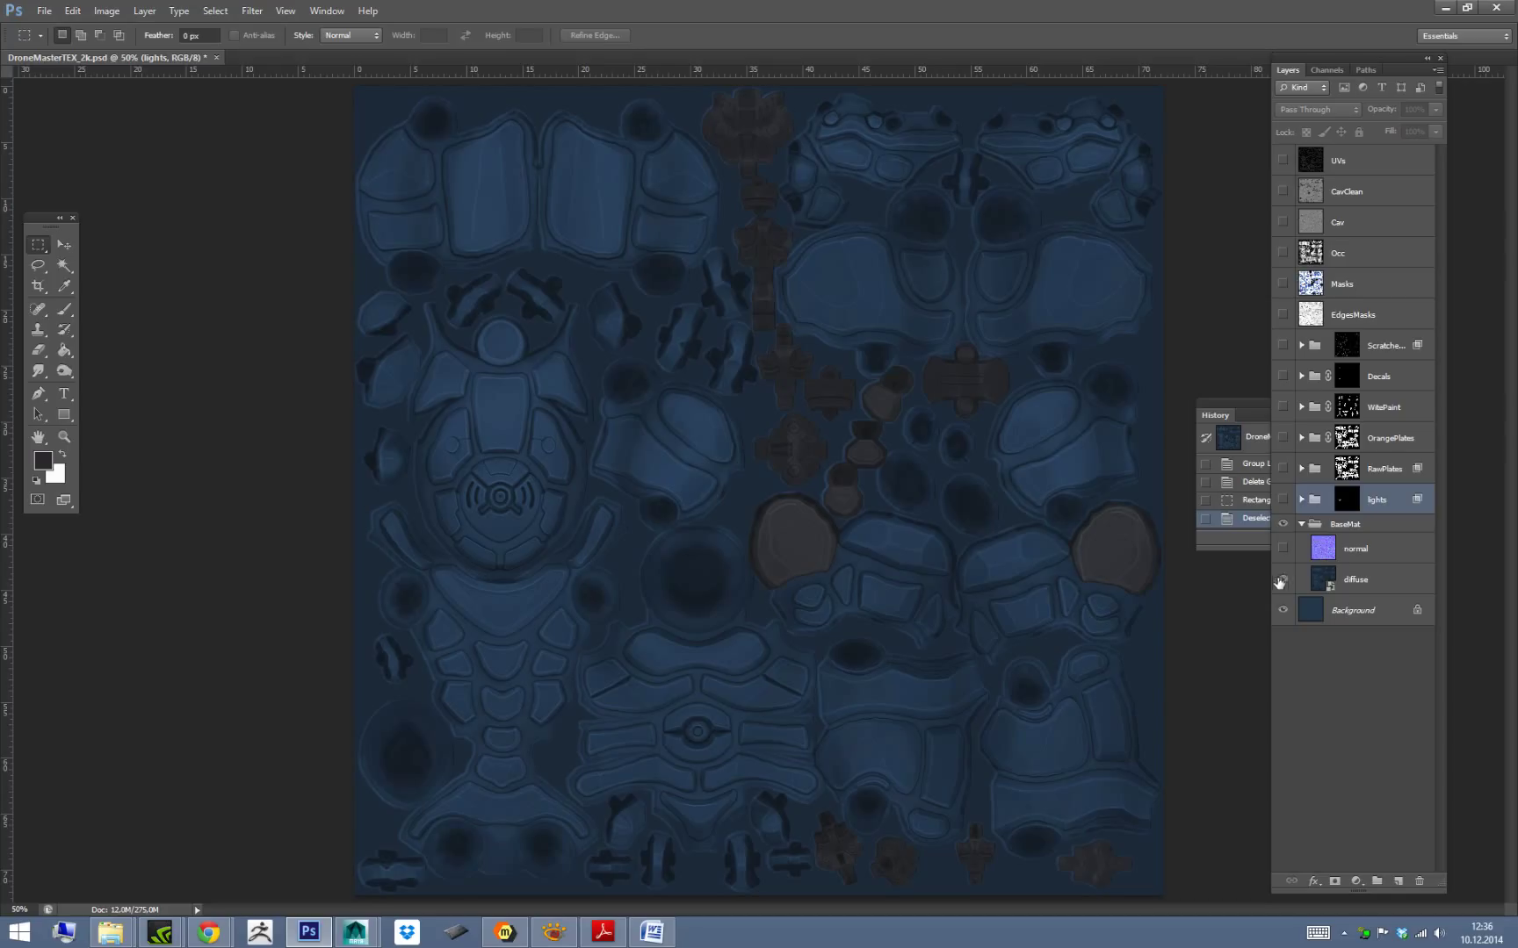
Open the contents of BaseMat's diffuse smart object and expand its diffuse group.
{"action": "left_click", "coordinate": [1326, 582]}
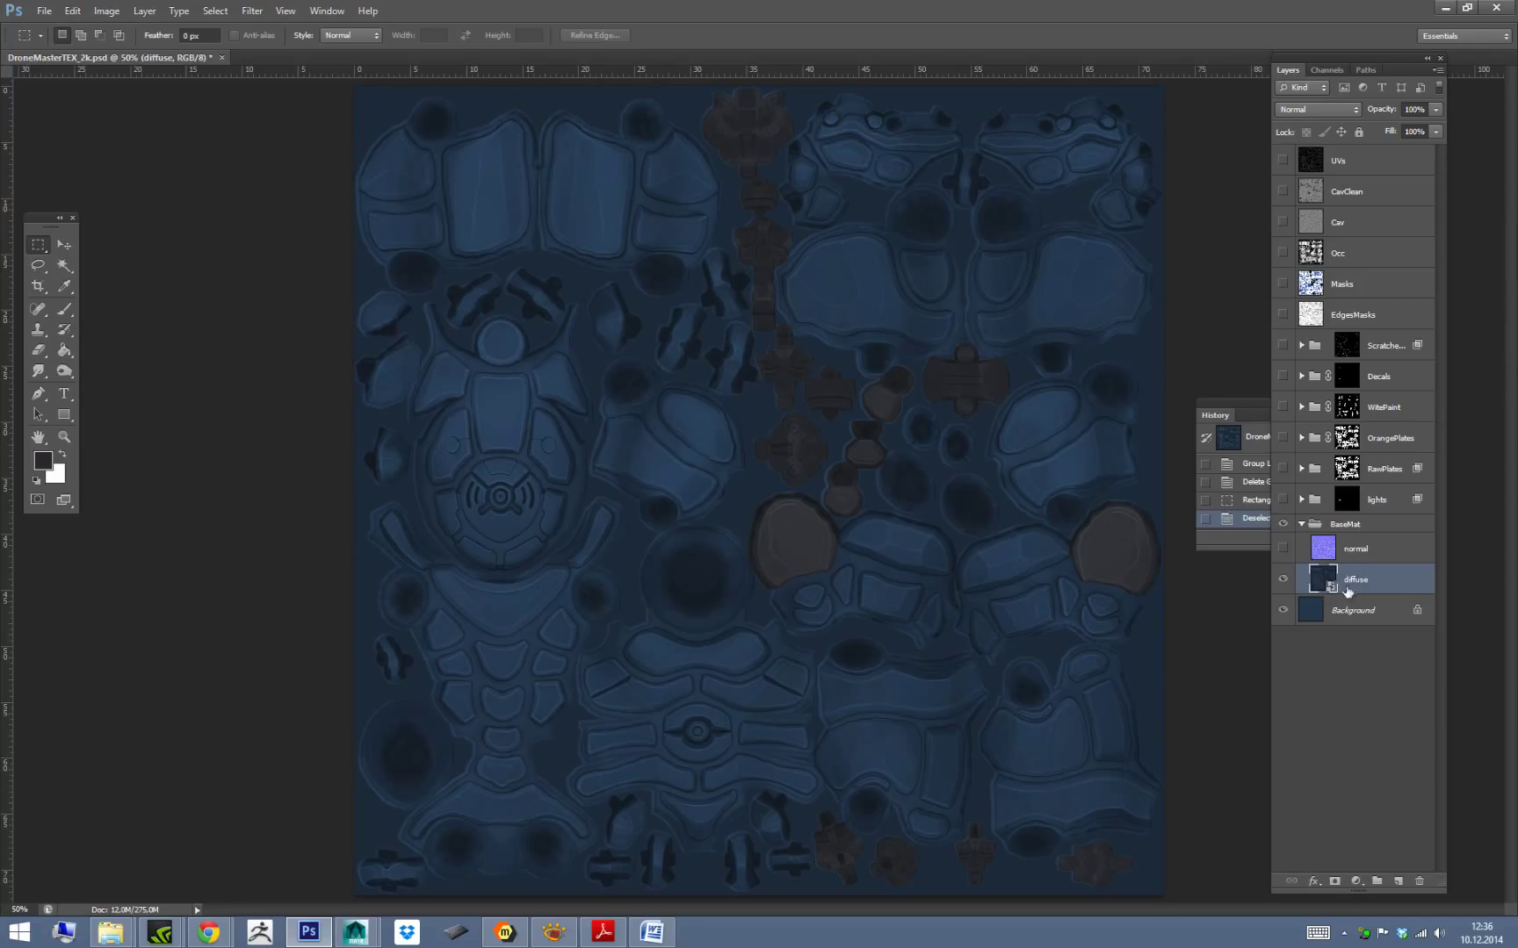
{"action": "double_click", "coordinate": [1326, 579]}
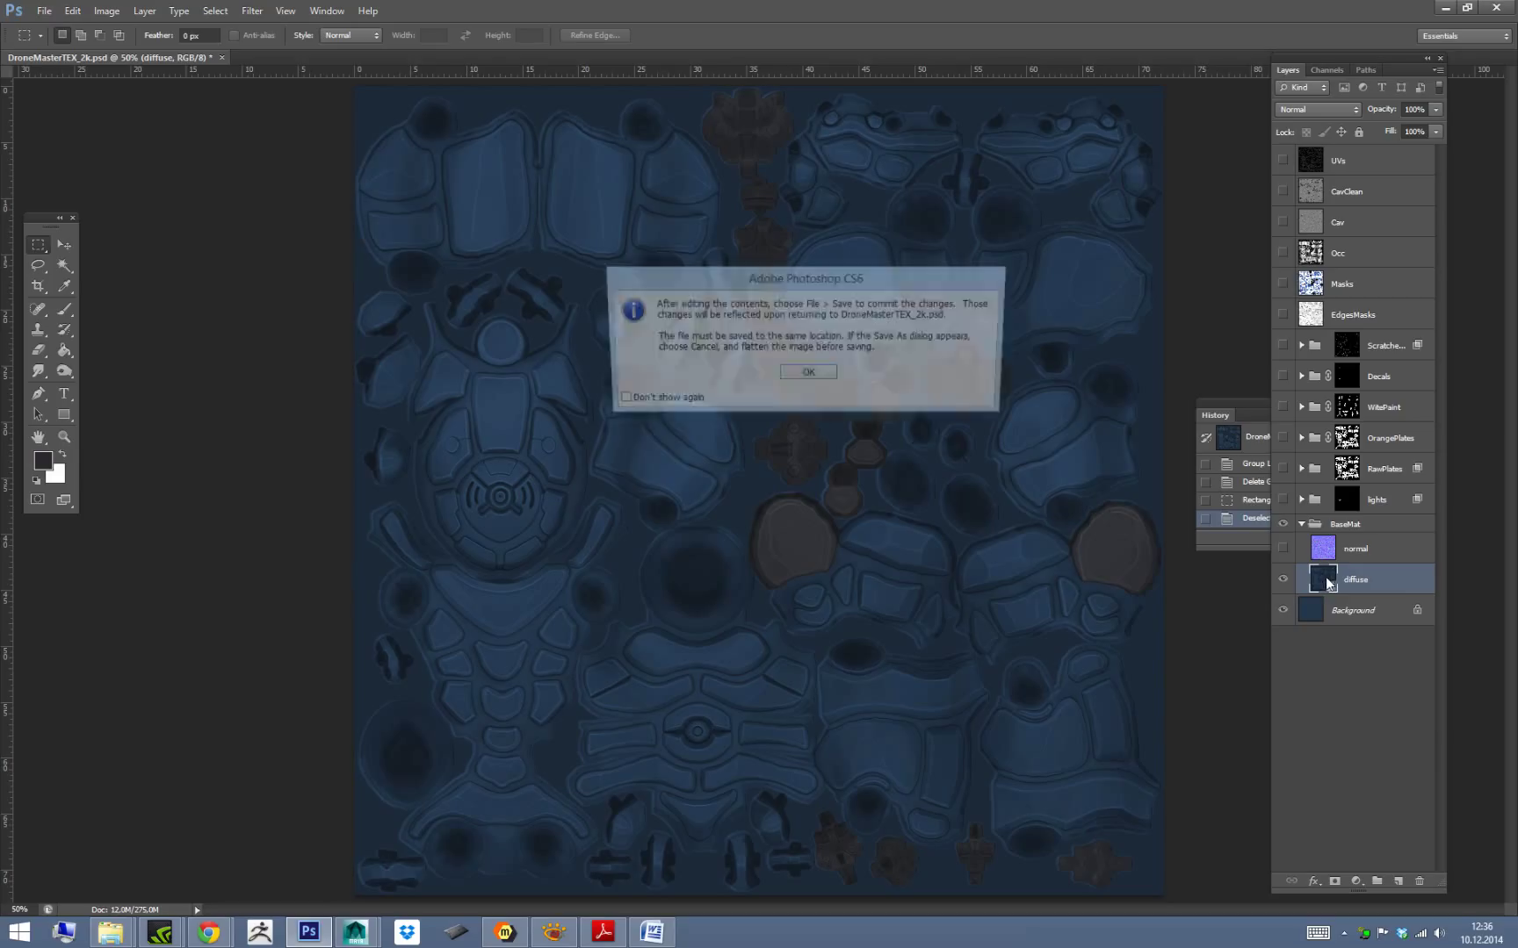
{"action": "left_click", "coordinate": [809, 375]}
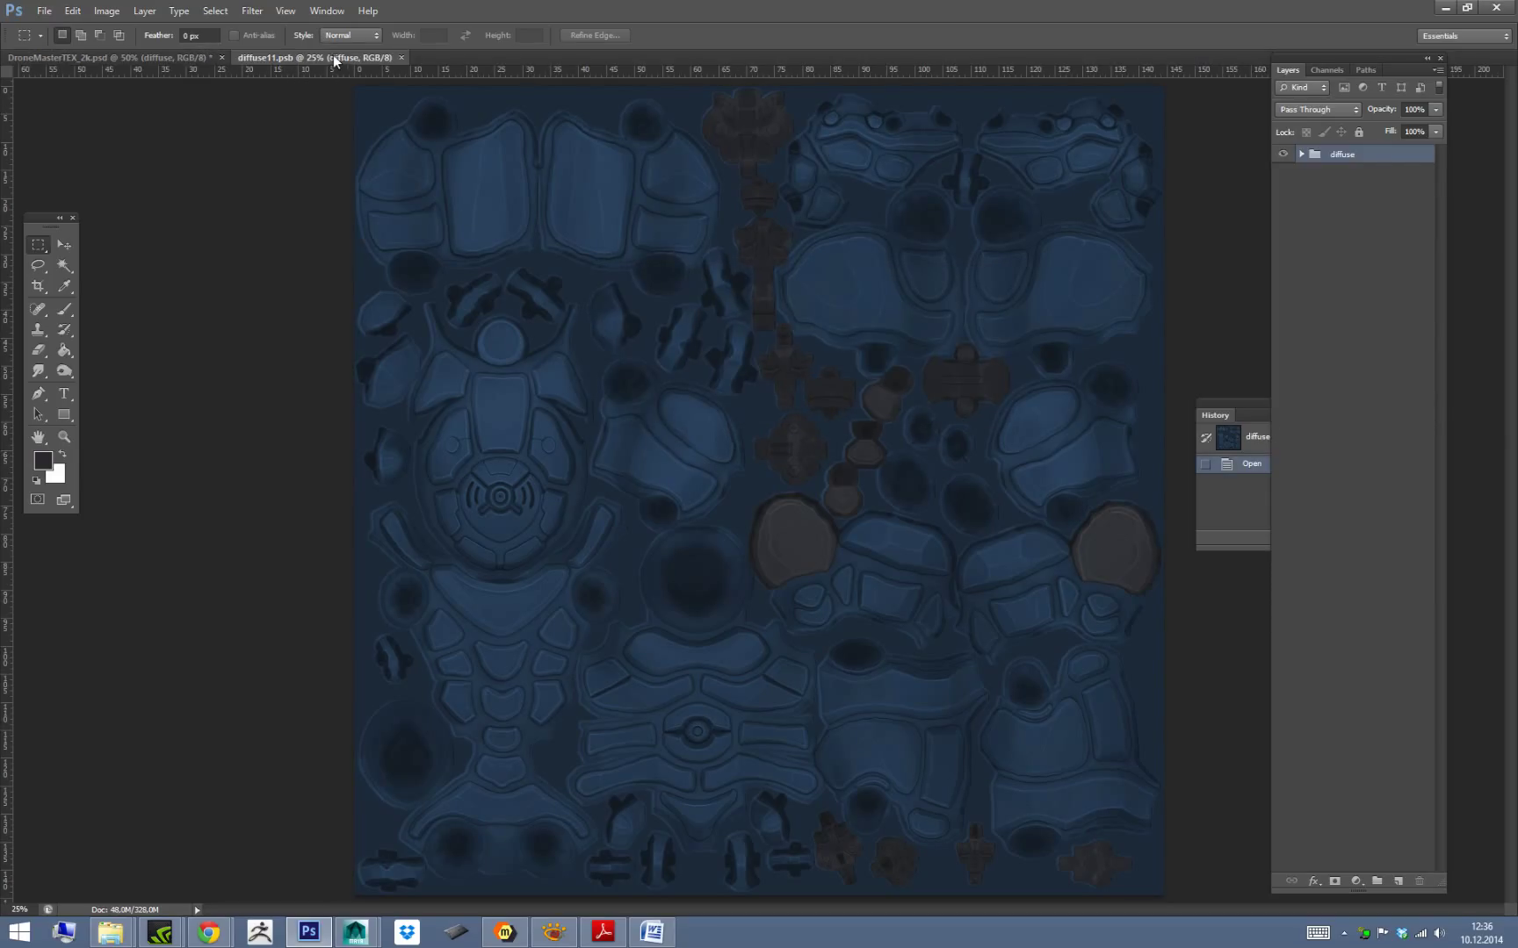
{"action": "left_click", "coordinate": [1300, 156]}
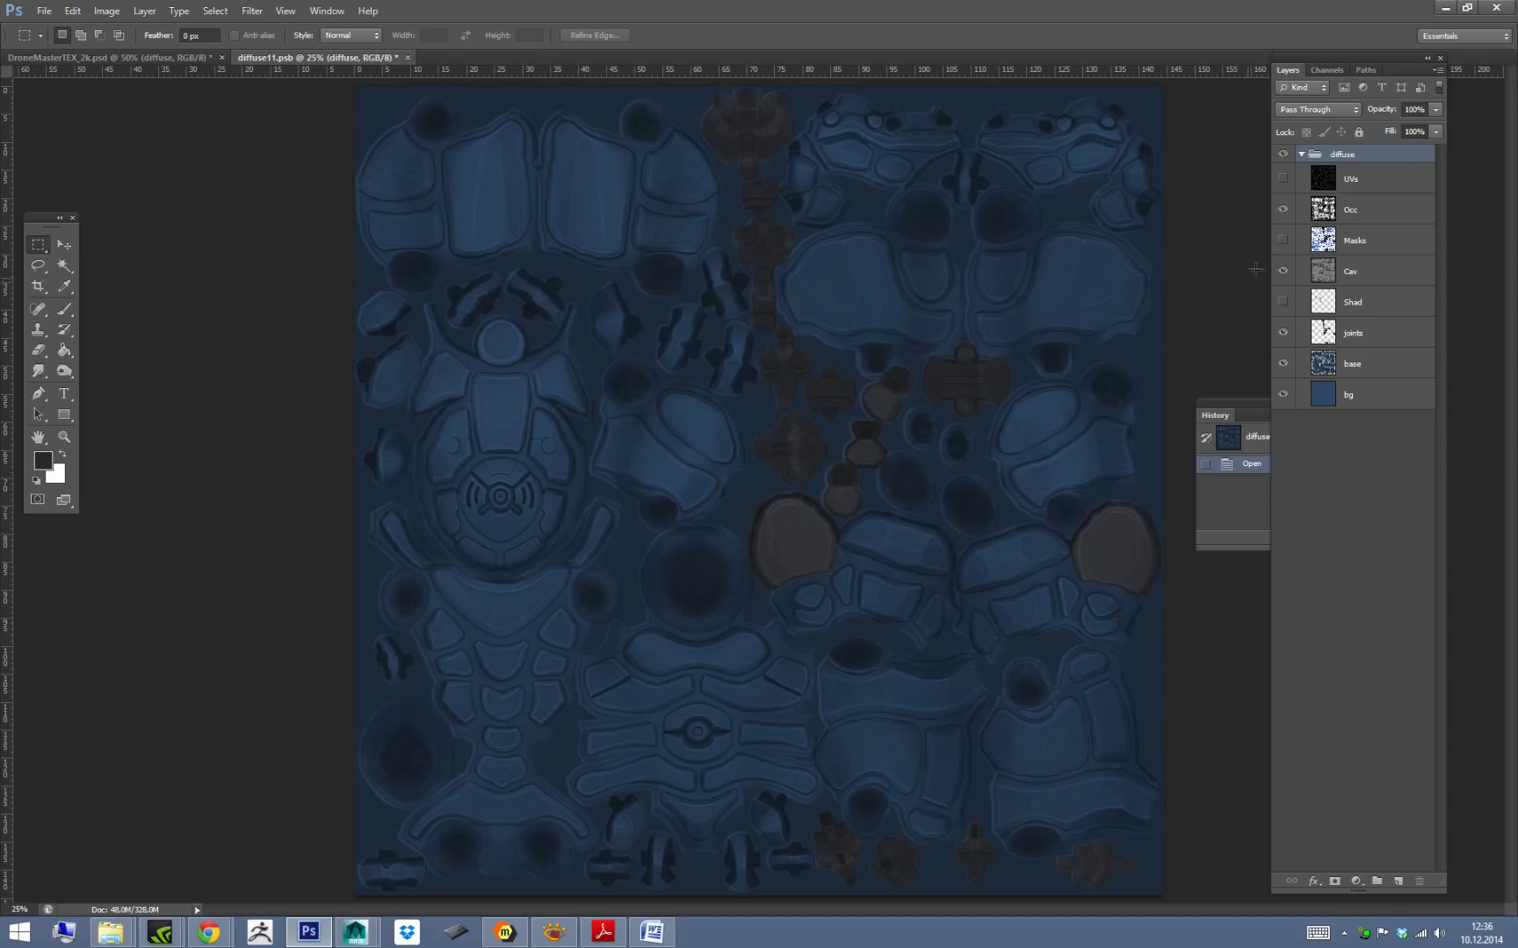
Check what the Occ, Cav, joints and Masks layers each contribute to the diffuse texture by toggling their visibility.
{"action": "left_click", "coordinate": [1285, 210]}
{"action": "left_click", "coordinate": [1283, 272]}
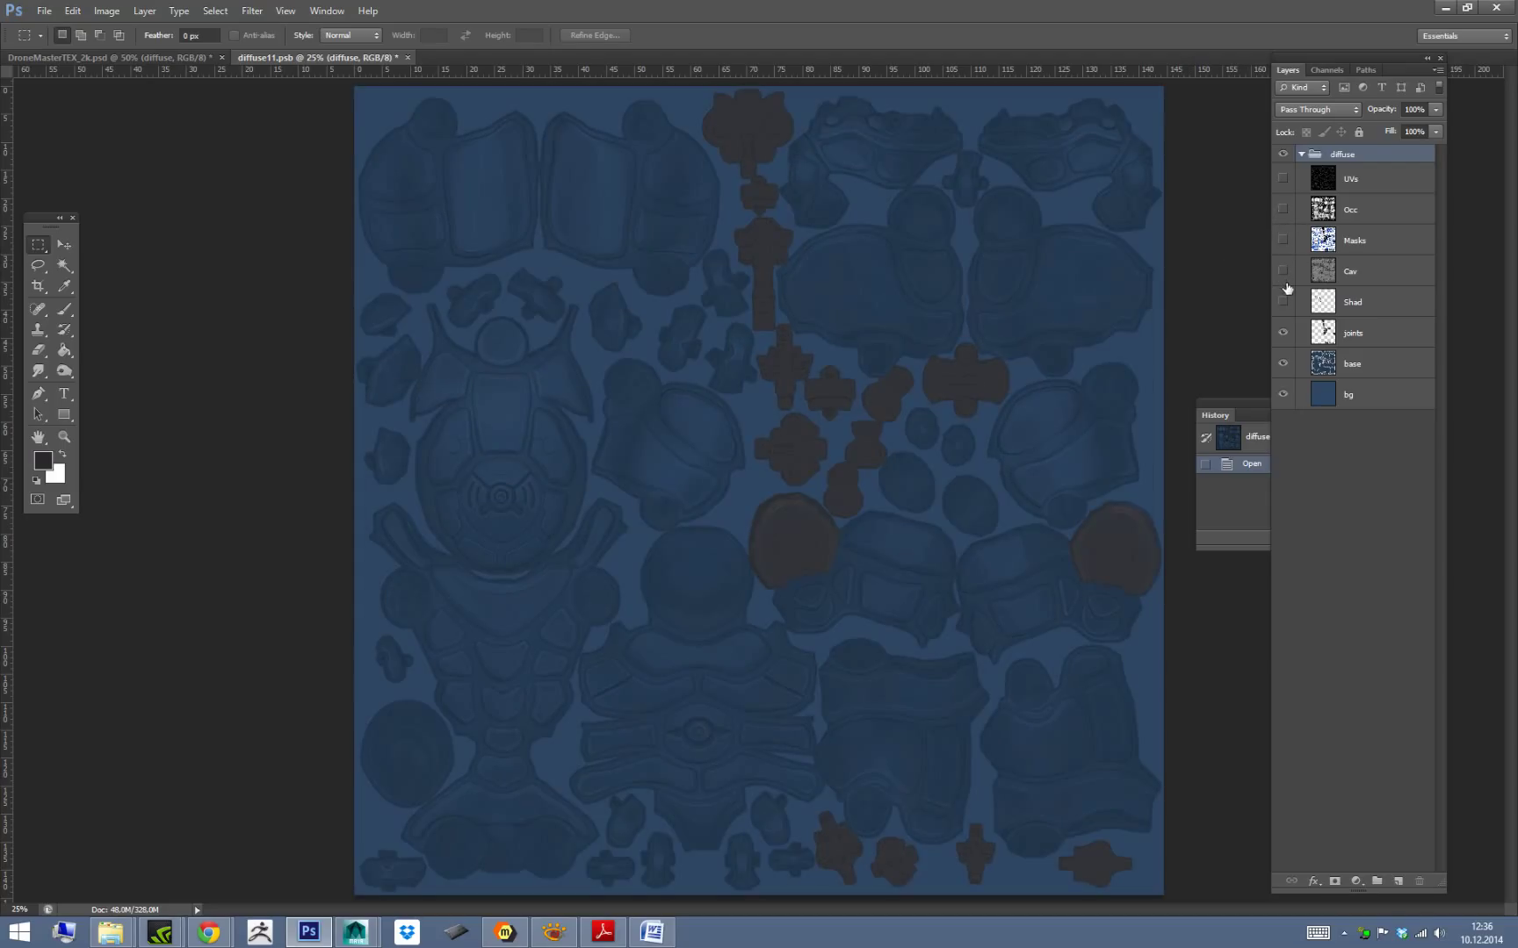
{"action": "left_click", "coordinate": [1282, 332]}
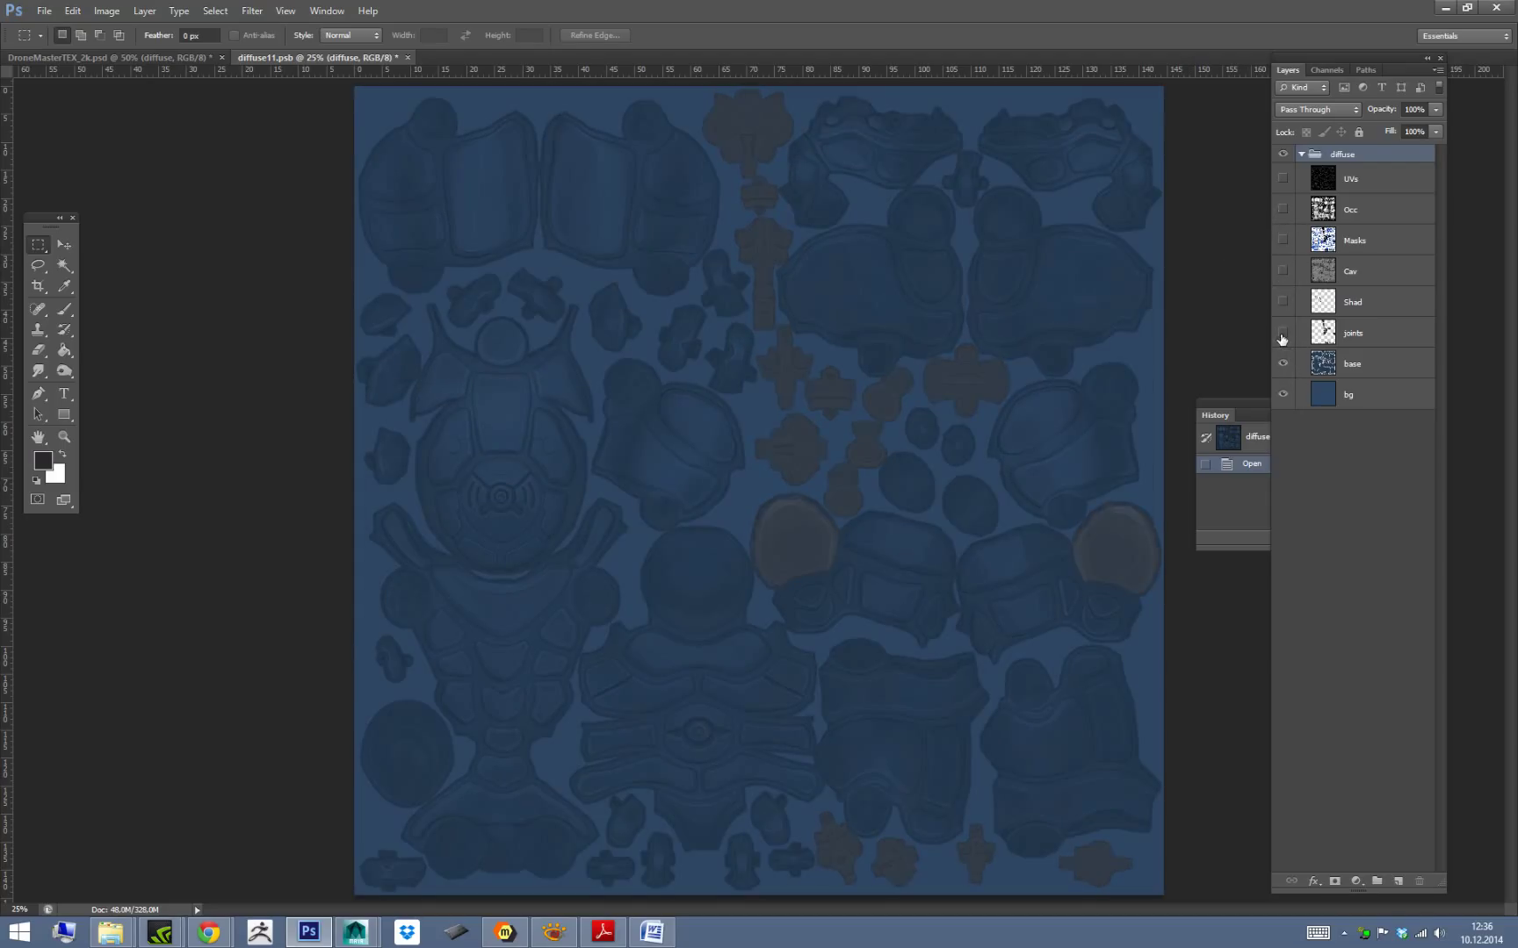
{"action": "left_click", "coordinate": [1283, 335]}
{"action": "left_click", "coordinate": [1284, 274]}
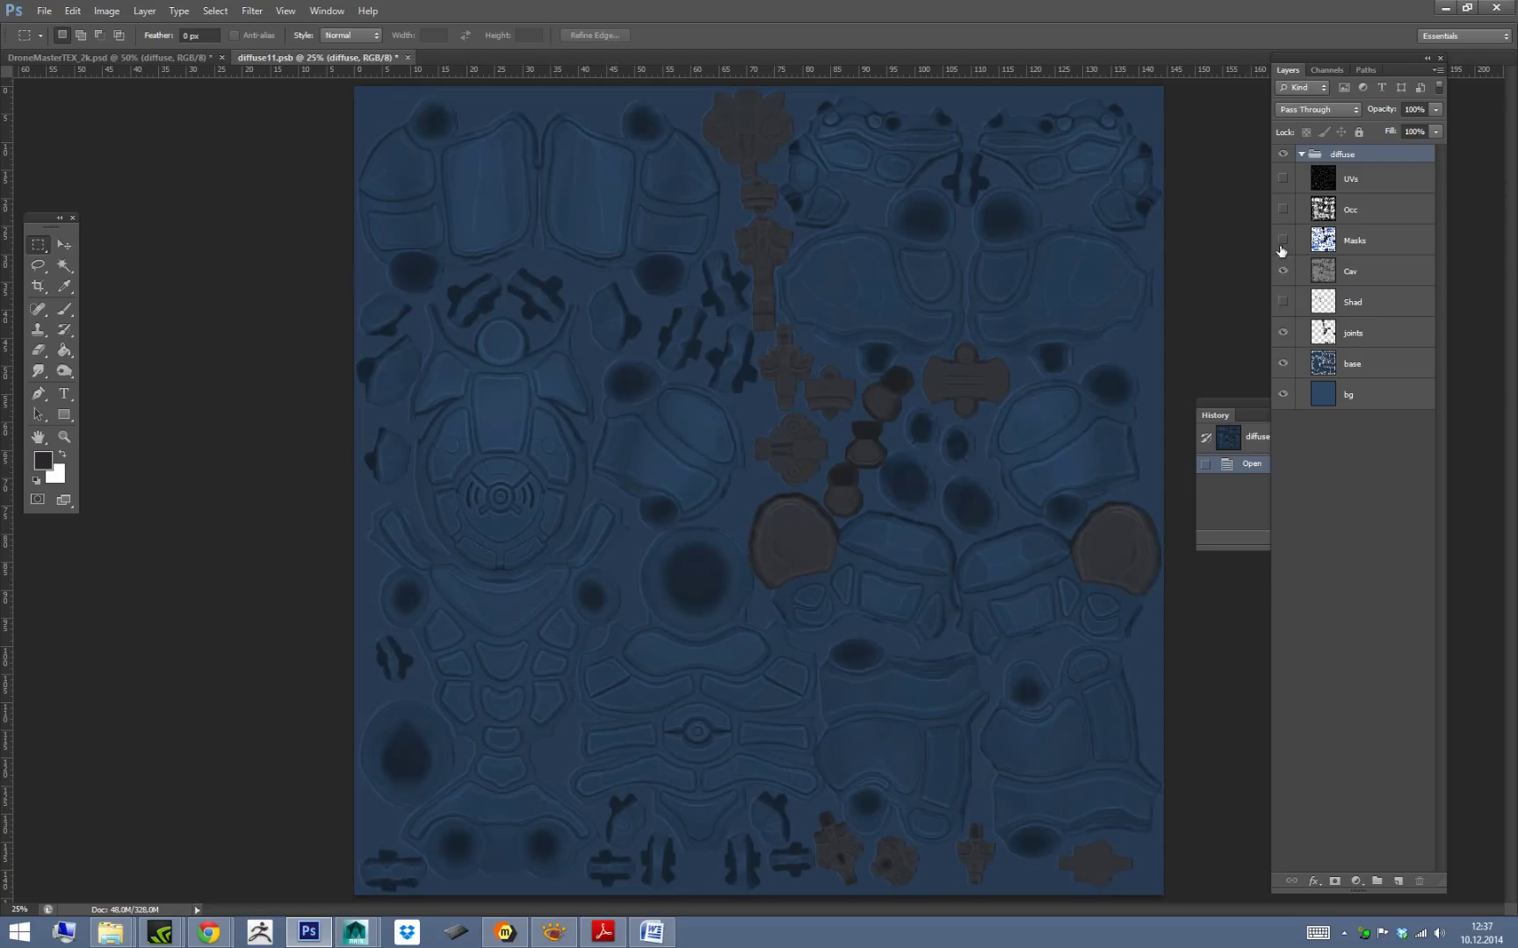
{"action": "left_click", "coordinate": [1283, 242]}
{"action": "left_click", "coordinate": [1283, 243]}
{"action": "left_click", "coordinate": [1284, 211]}
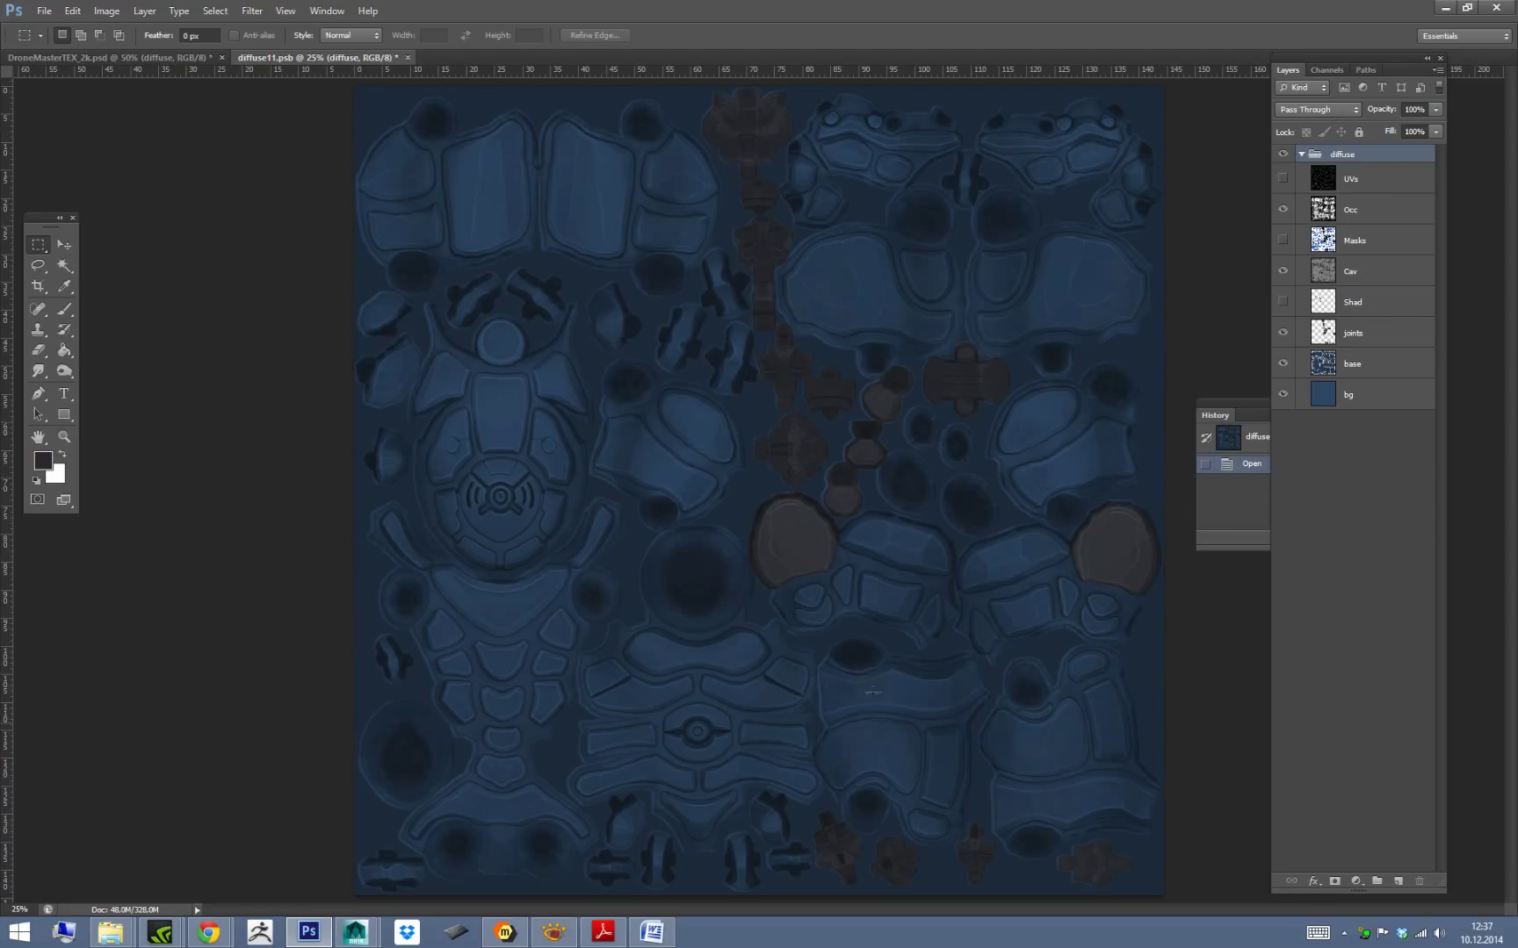
Temporarily overlay the UVs layer on an enlarged view of the texture and select the Occ layer.
{"action": "left_click", "coordinate": [1284, 179]}
{"action": "key", "text": "ctrl+plus"}
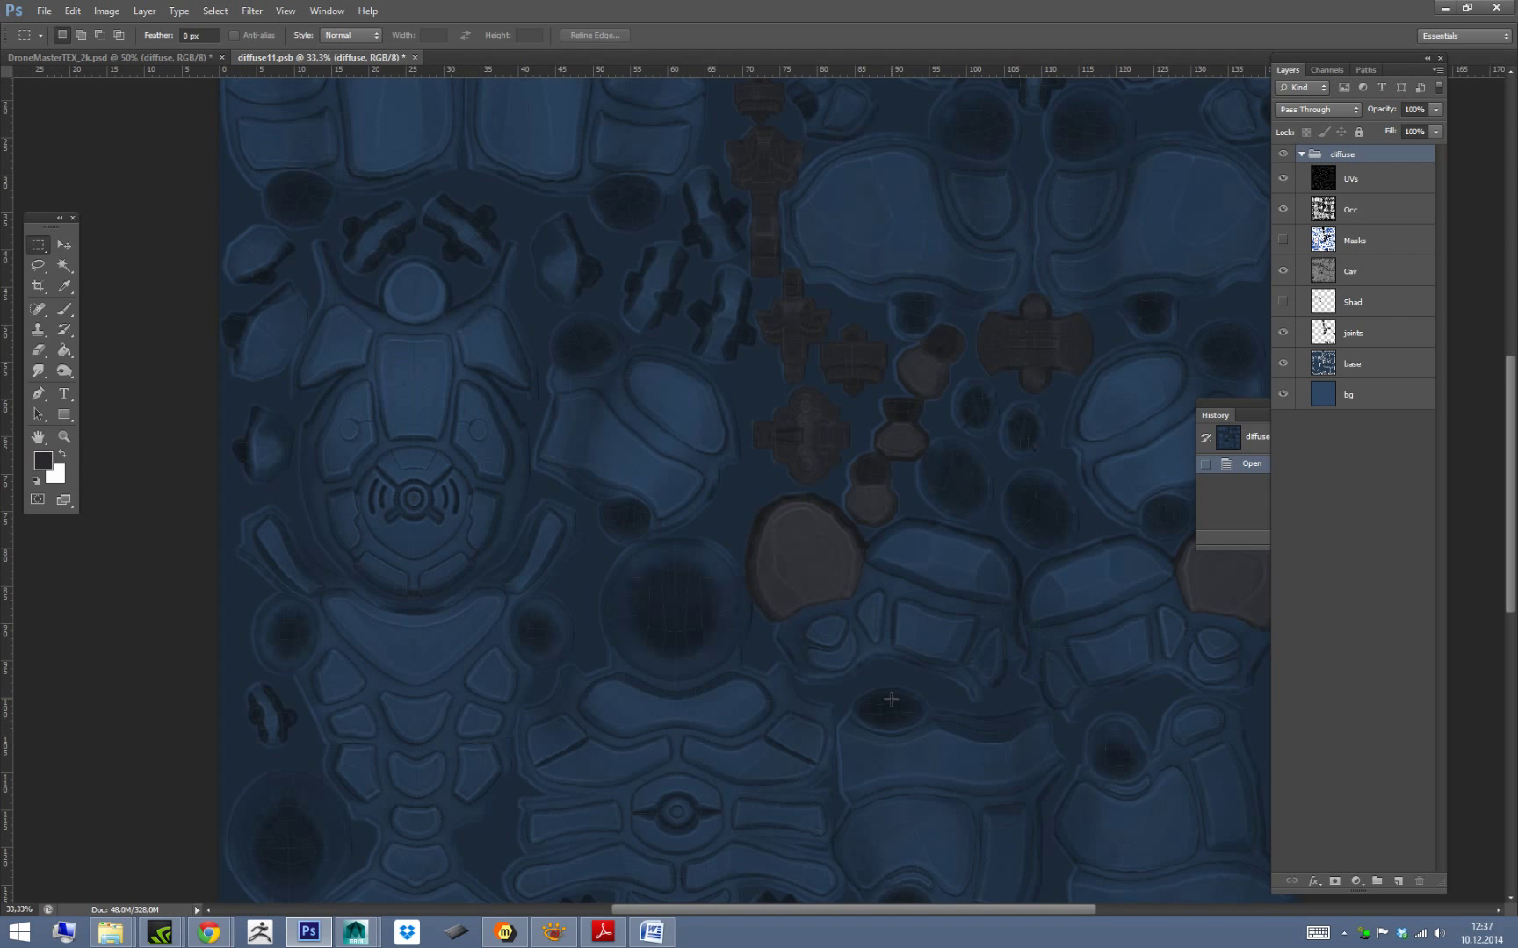
{"action": "left_click_drag", "start_coordinate": [821, 423], "coordinate": [806, 471]}
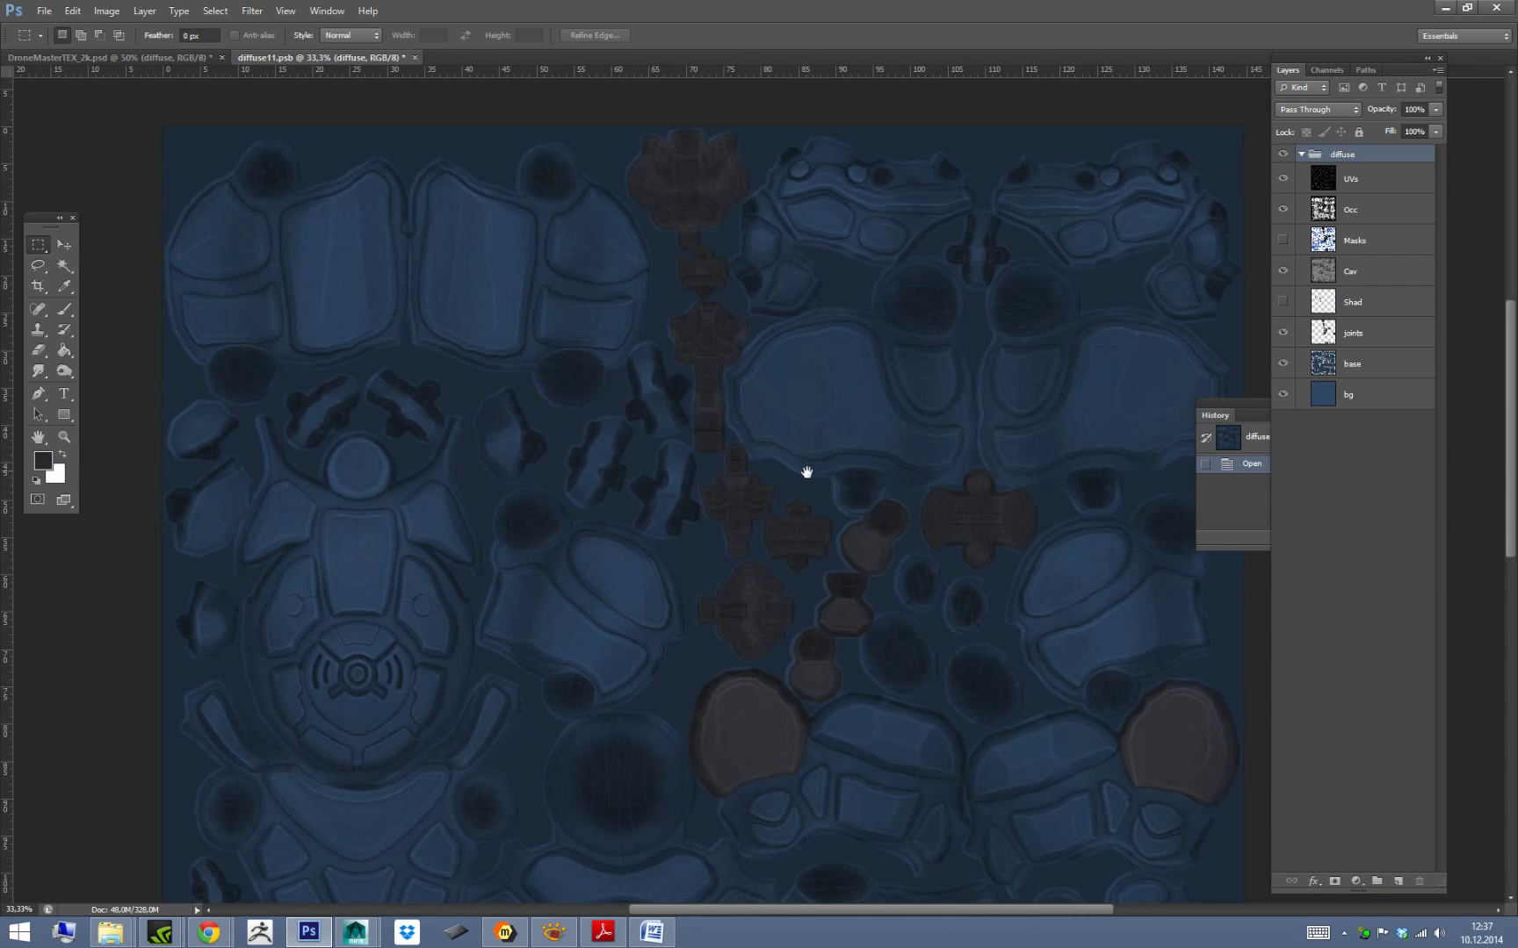
{"action": "left_click", "coordinate": [1281, 211]}
{"action": "left_click", "coordinate": [1284, 179]}
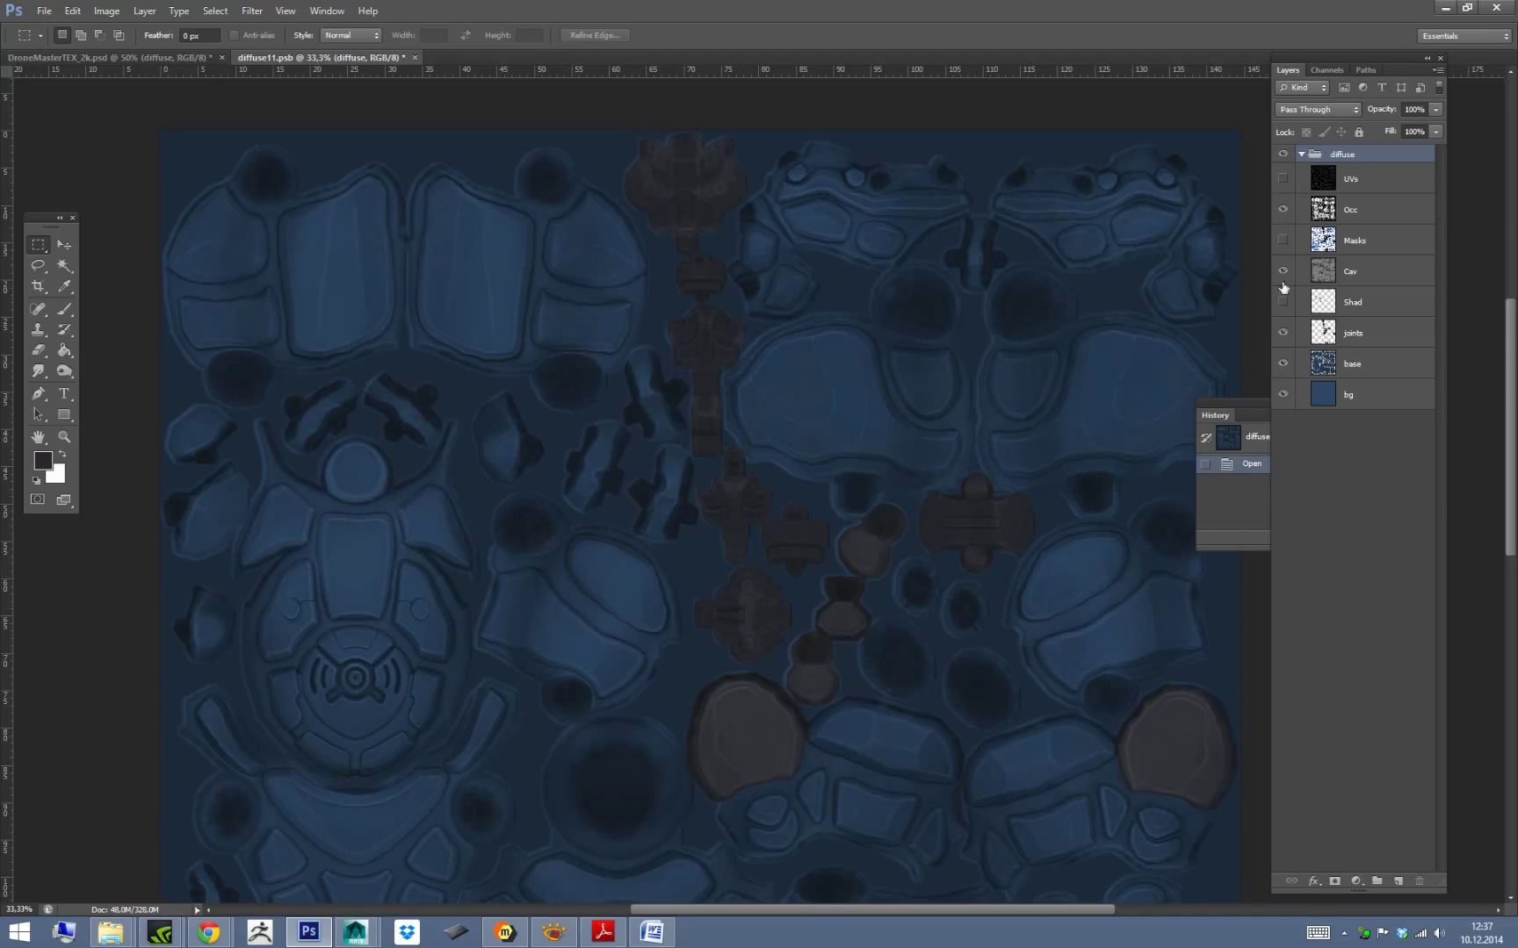
{"action": "left_click", "coordinate": [1313, 215]}
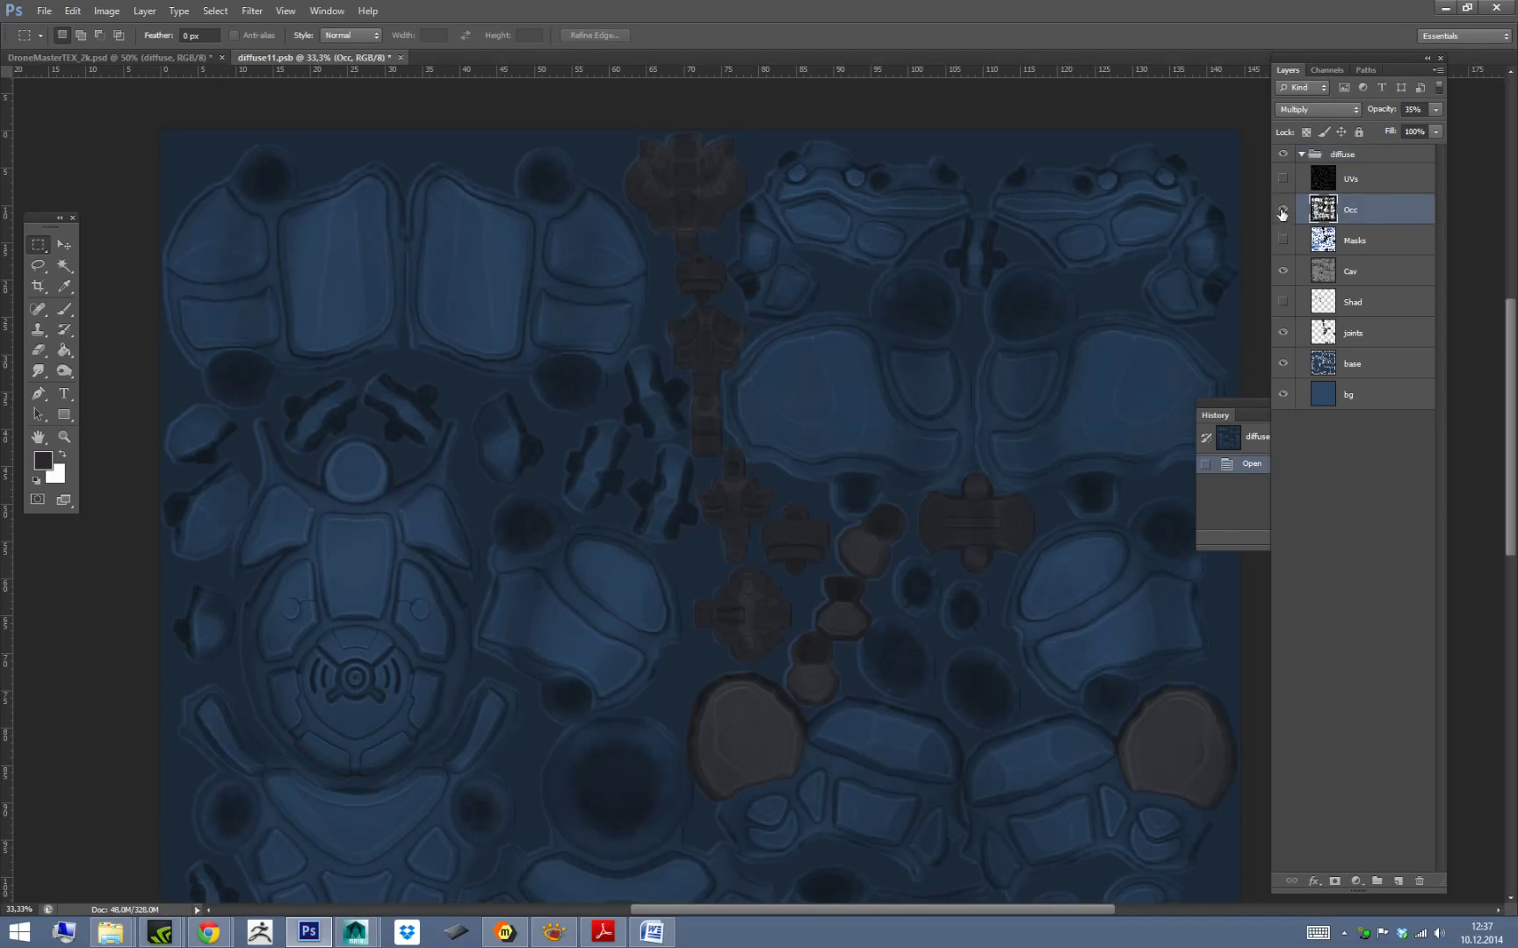
Set the Occ layer's opacity to 25% in Multiply mode, and save and close the diffuse smart object document.
{"action": "left_click", "coordinate": [1435, 109]}
{"action": "left_click_drag", "start_coordinate": [1380, 126], "coordinate": [1343, 132]}
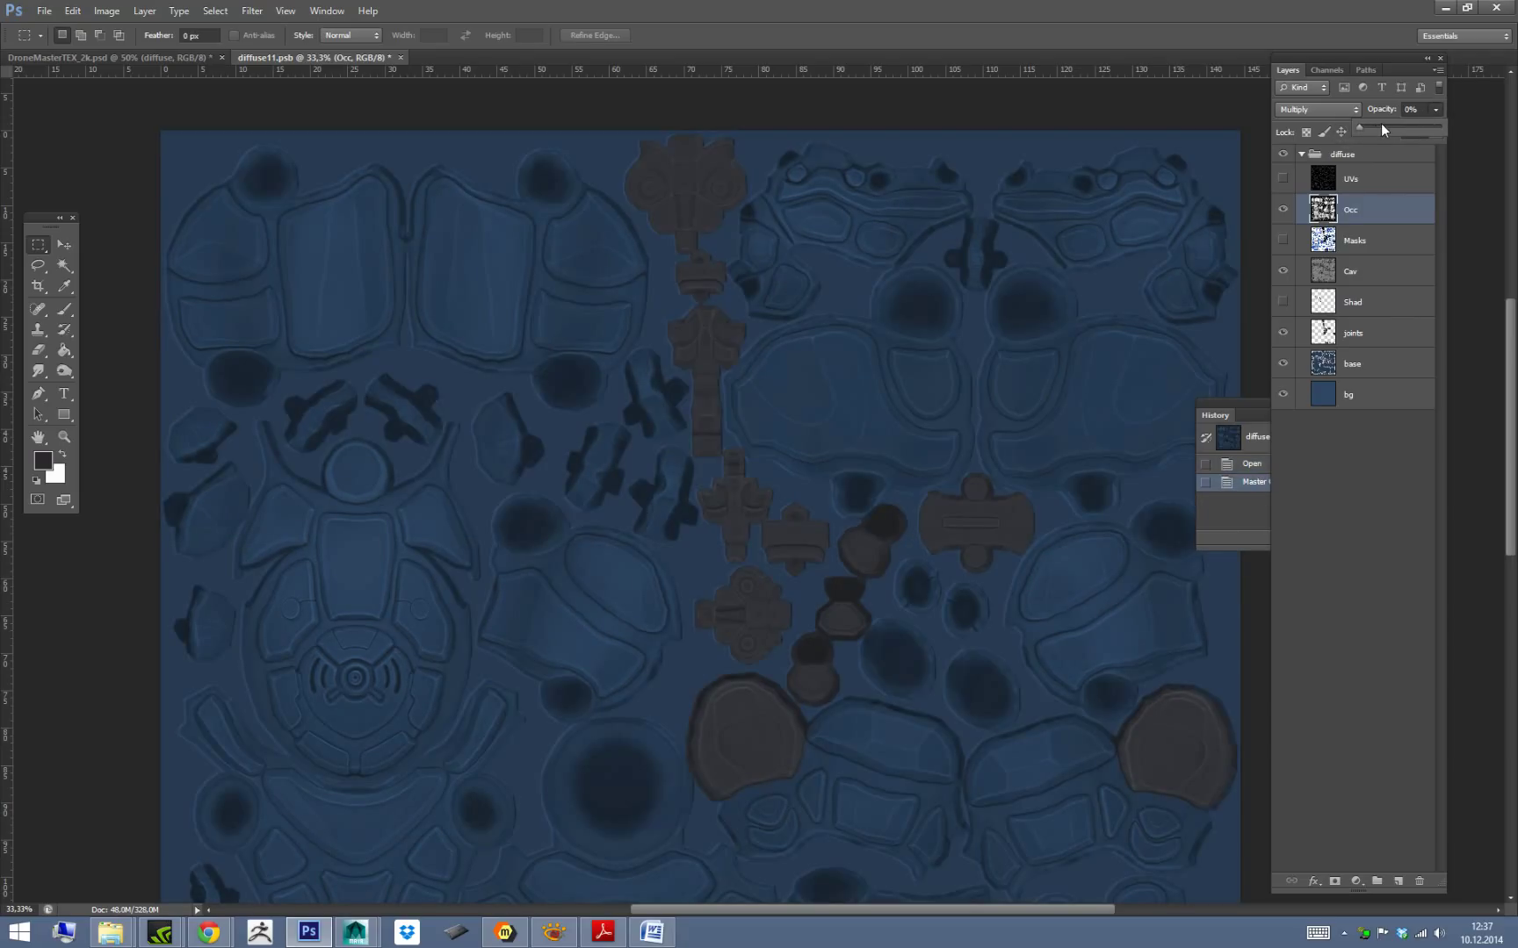
{"action": "left_click", "coordinate": [1378, 126]}
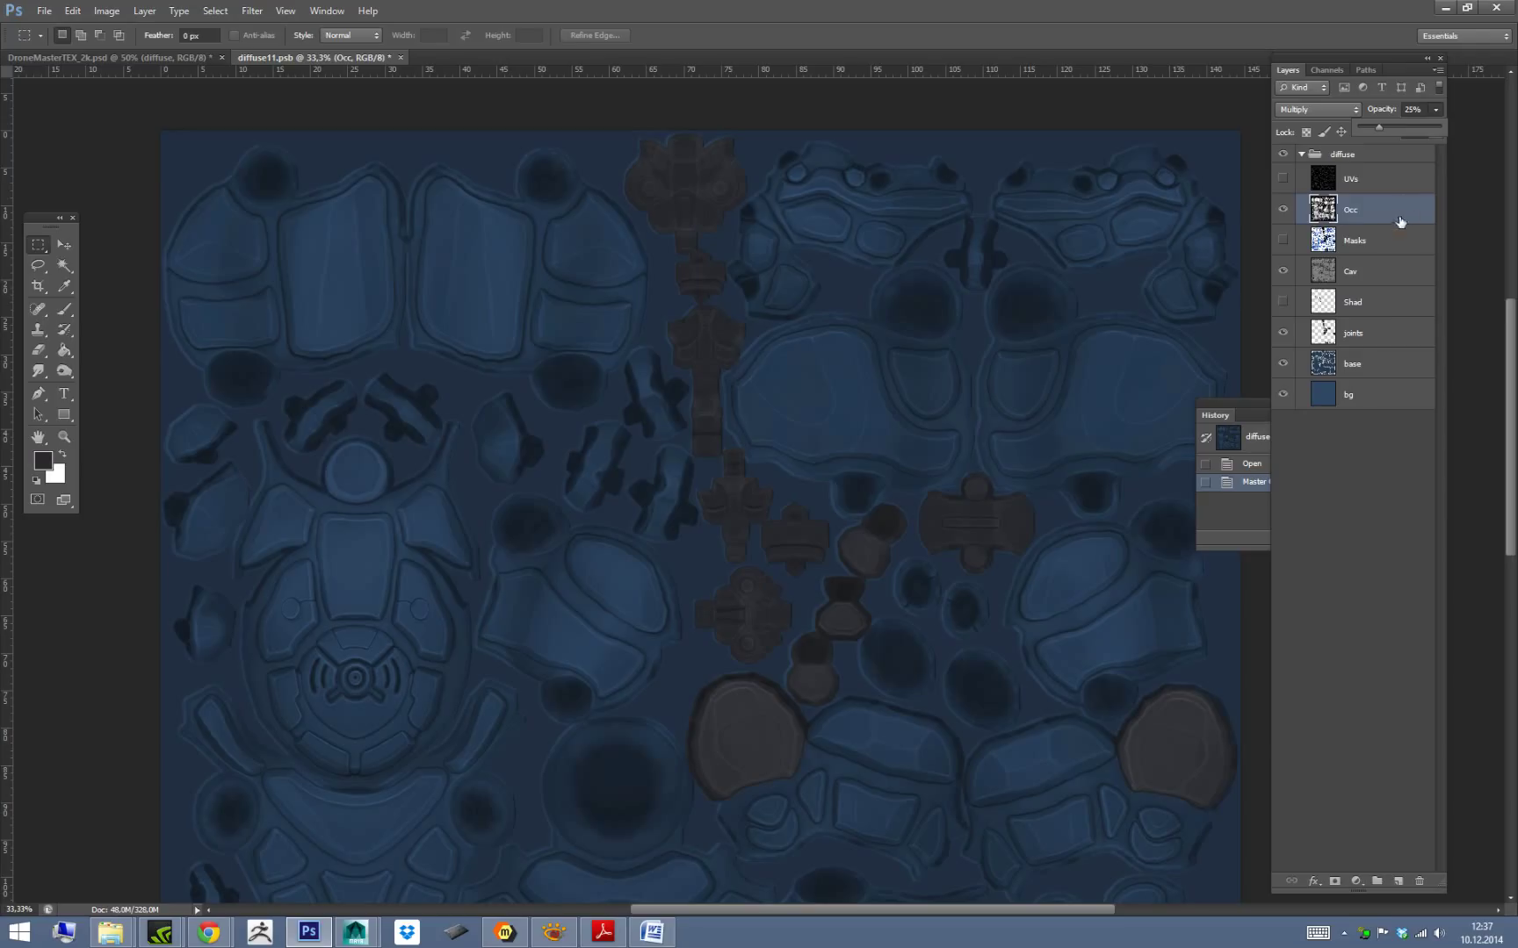
{"action": "left_click", "coordinate": [1387, 212]}
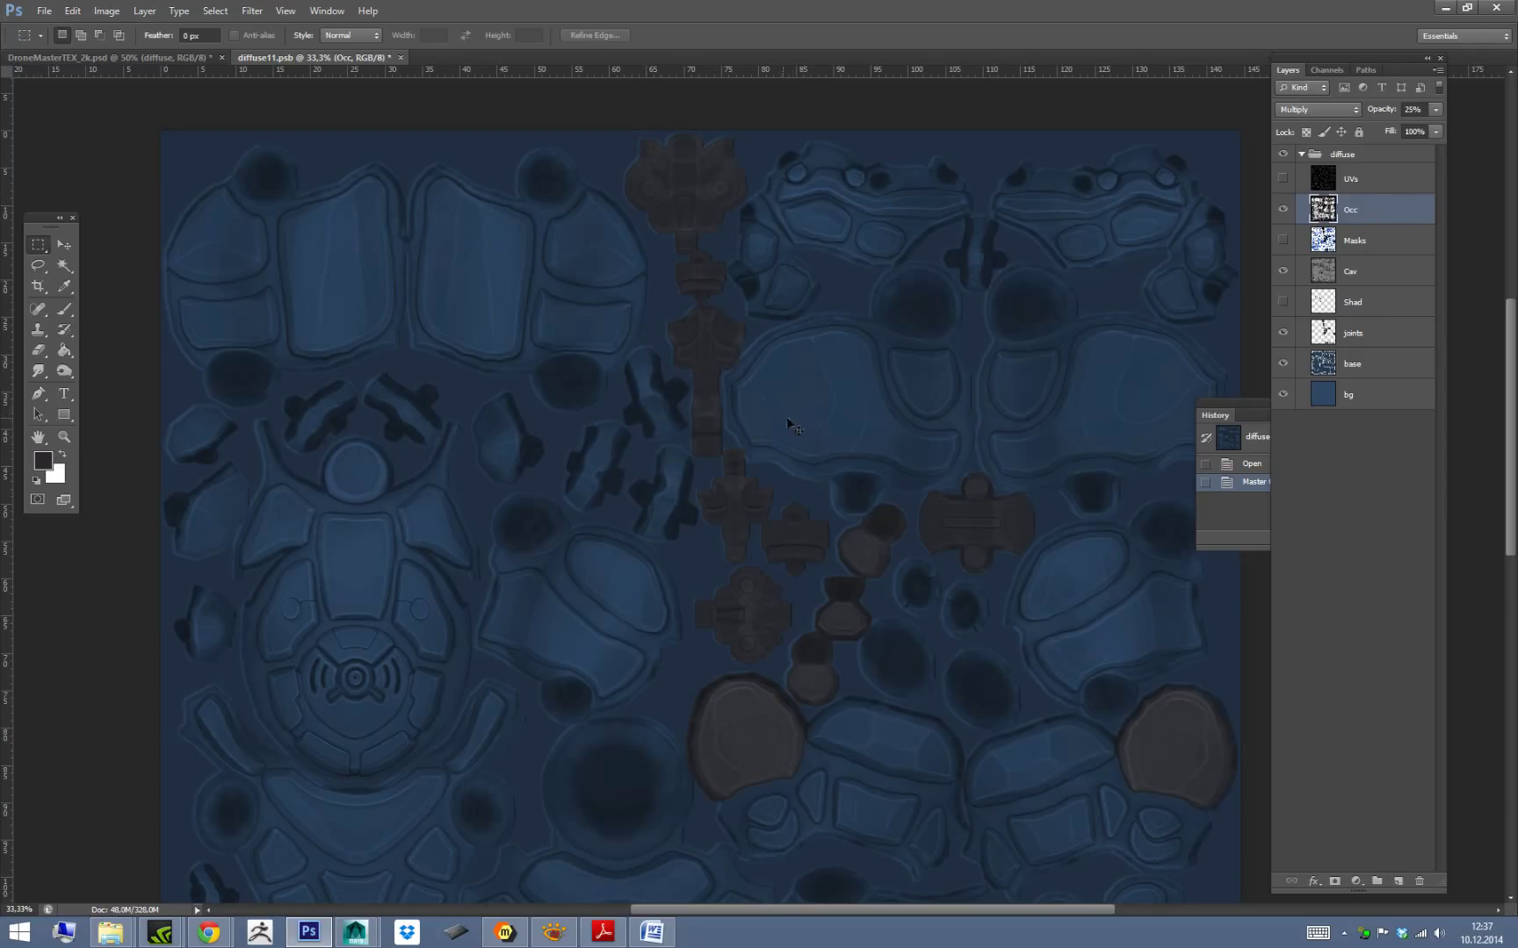
{"action": "key", "text": "ctrl+s"}
{"action": "left_click", "coordinate": [395, 58]}
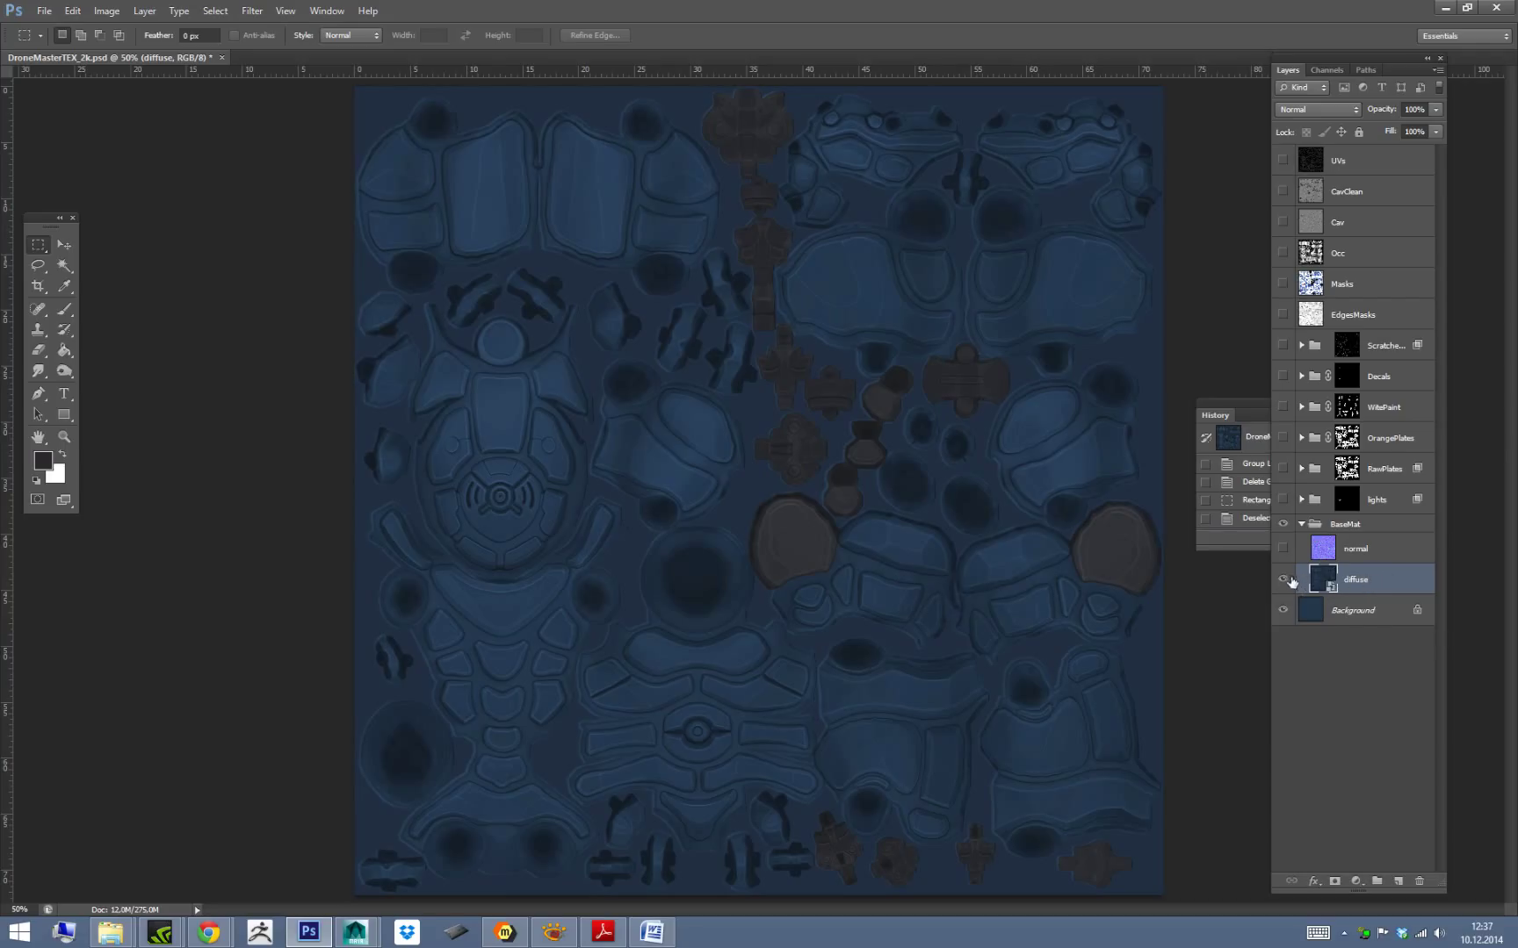
Compare the master texture before and after the smart object update by switching between the Deselect and Update Smart Objects history states.
{"action": "left_click", "coordinate": [1234, 541]}
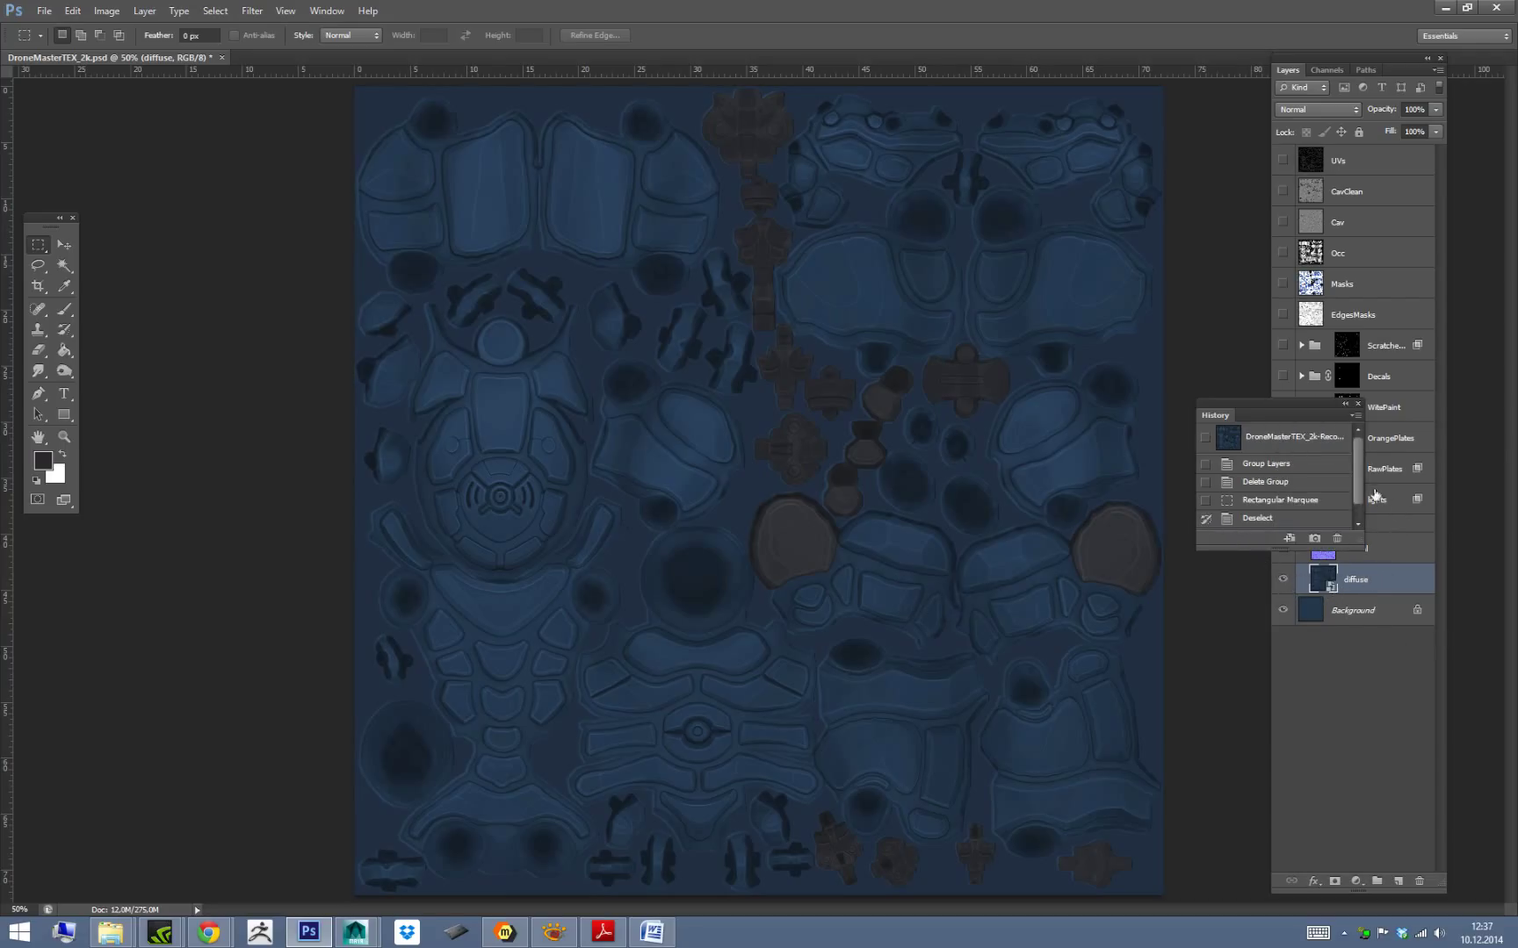
{"action": "left_click", "coordinate": [1405, 575]}
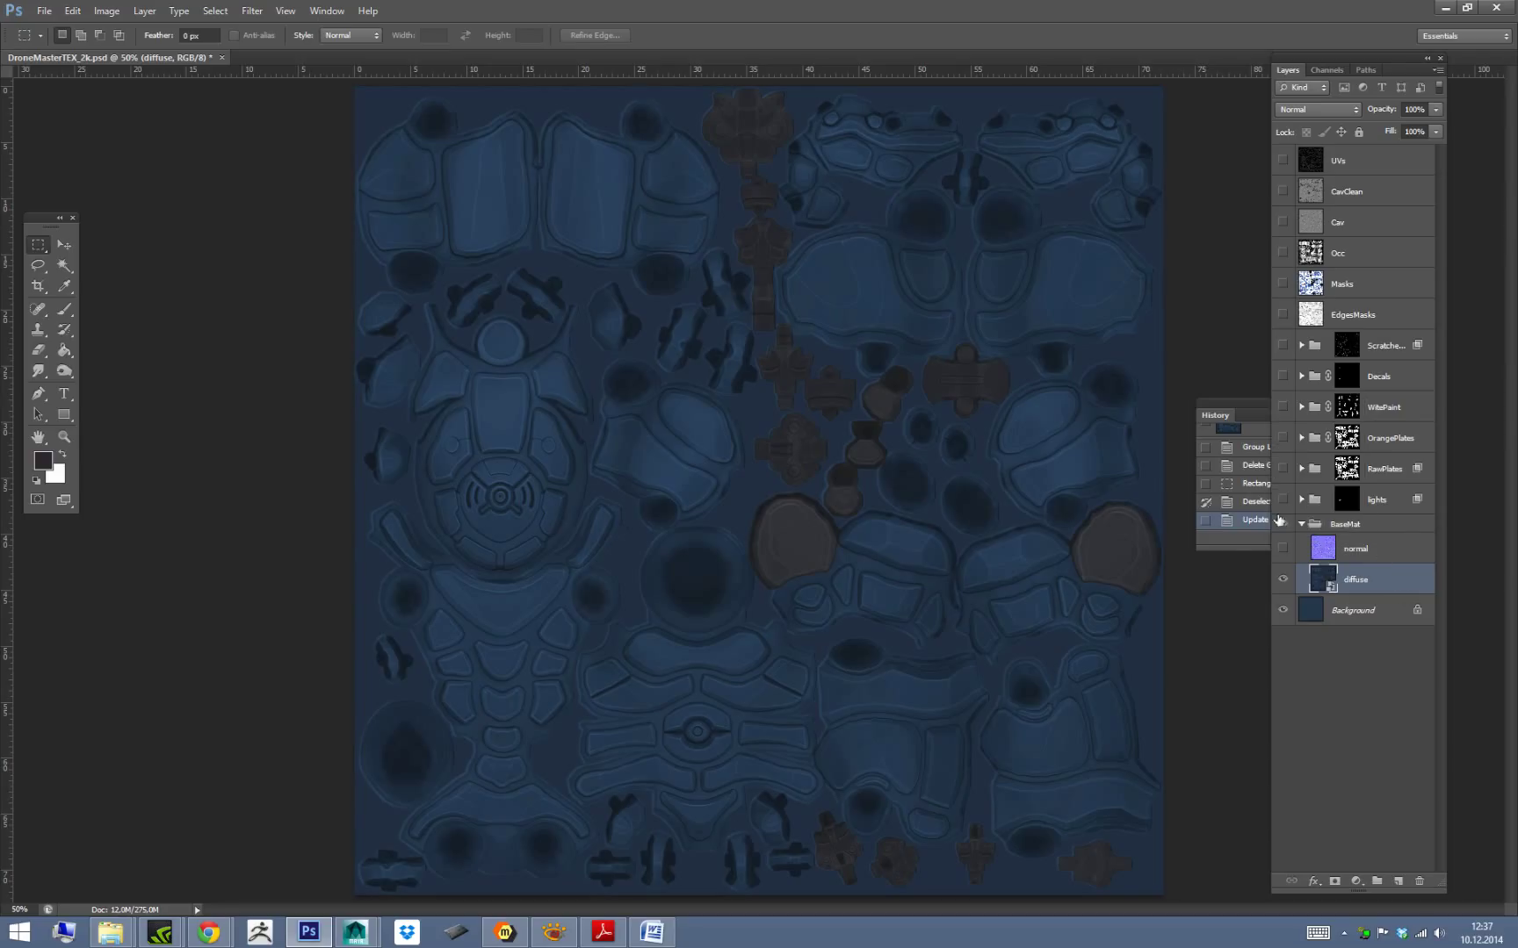
{"action": "left_click", "coordinate": [1227, 546]}
{"action": "left_click", "coordinate": [1305, 503]}
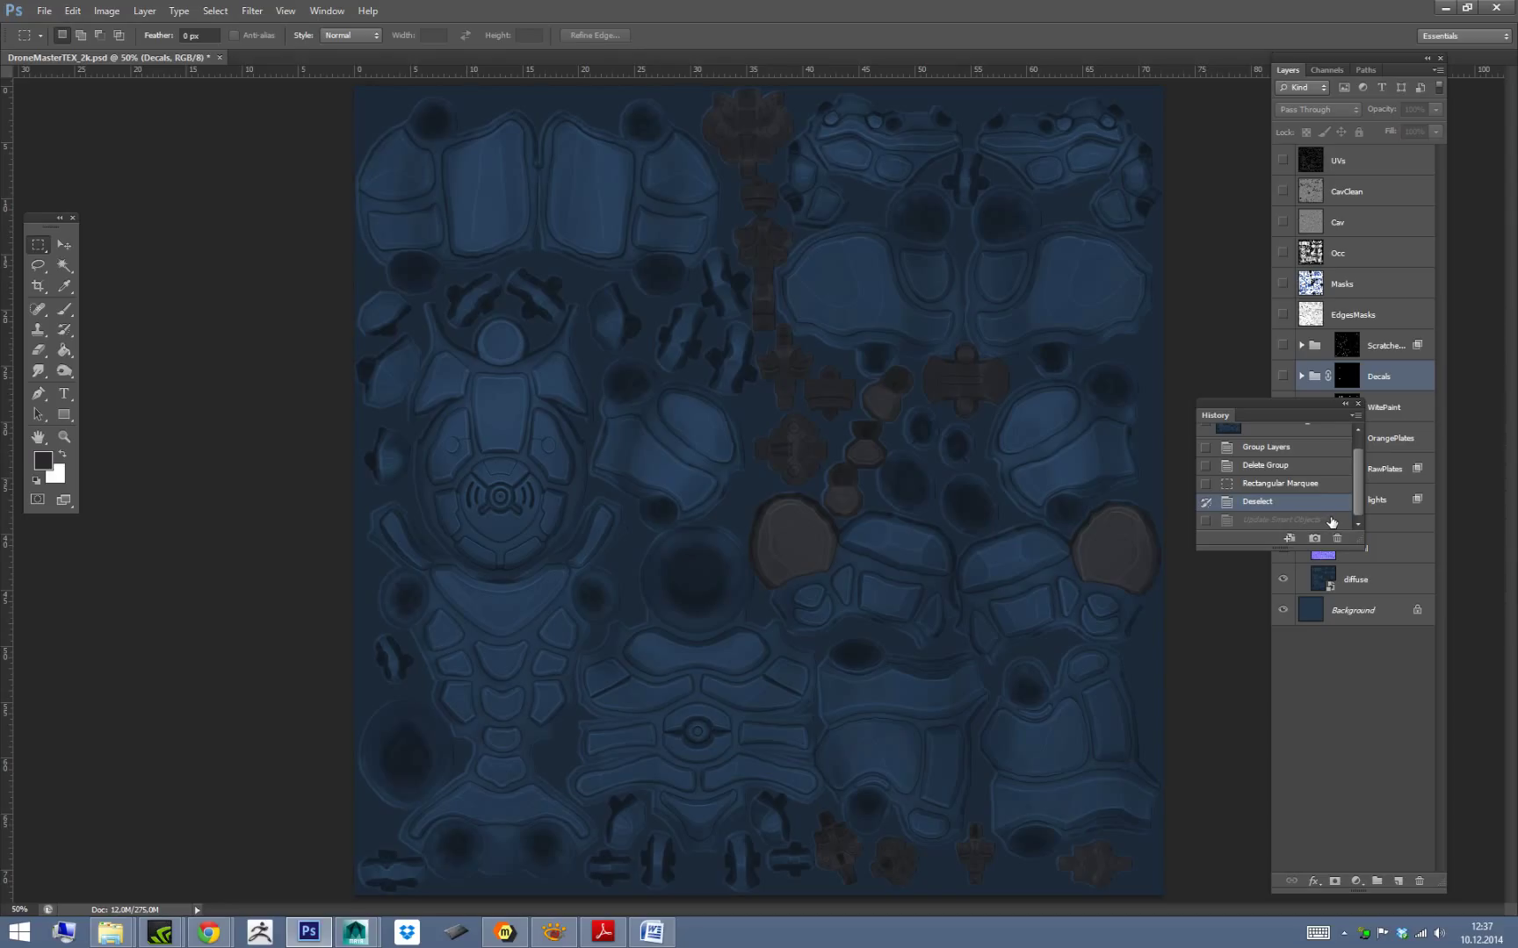
{"action": "left_click", "coordinate": [1329, 520]}
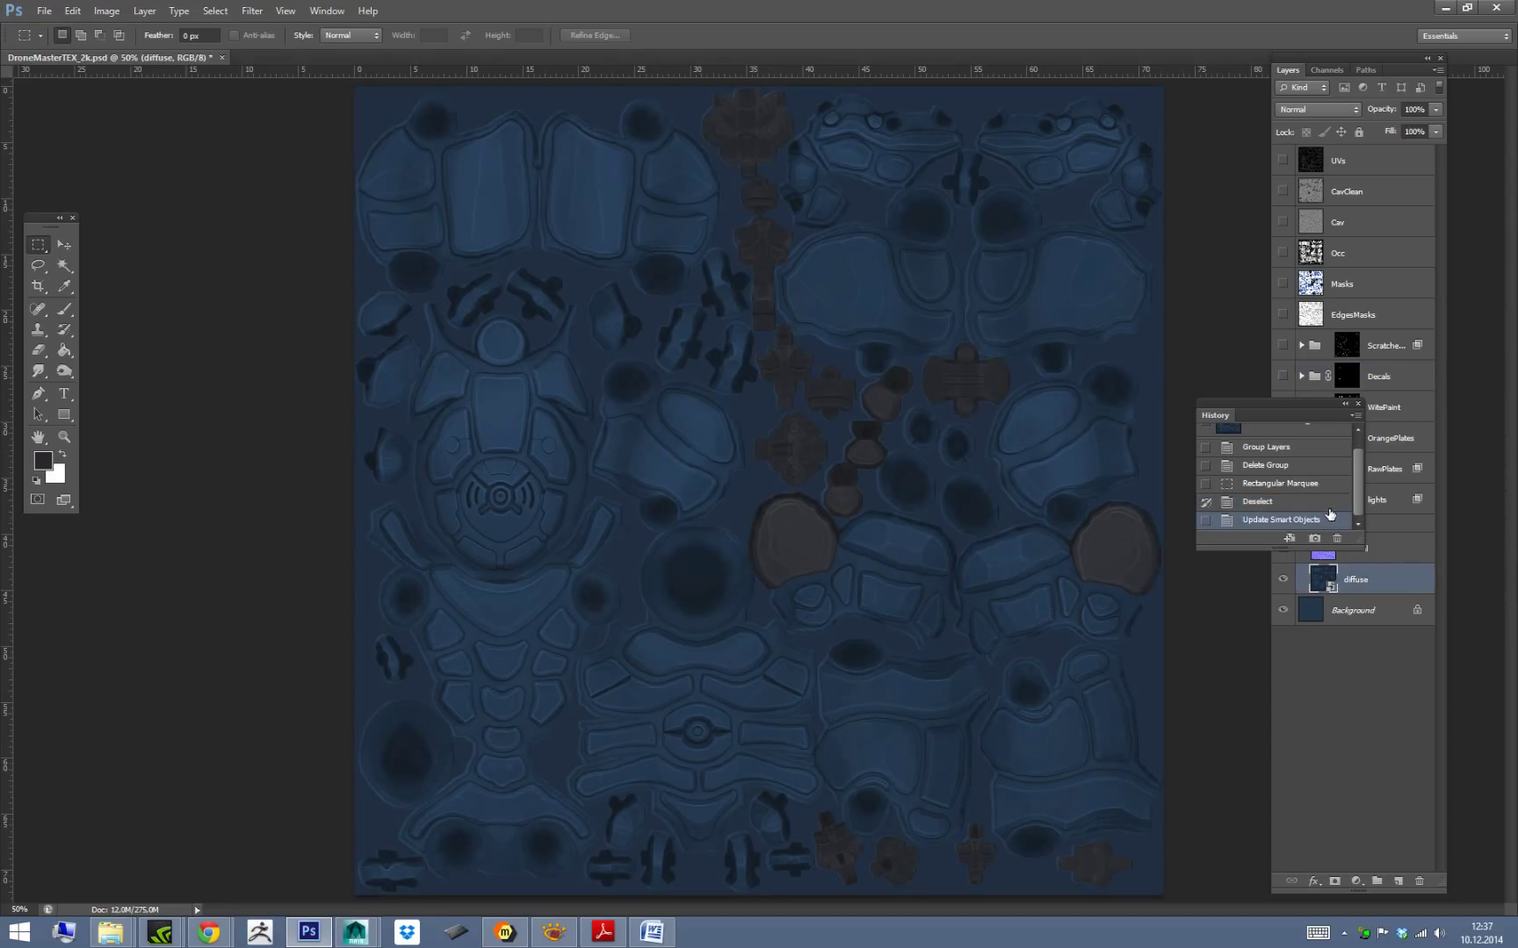
{"action": "left_click", "coordinate": [1326, 504]}
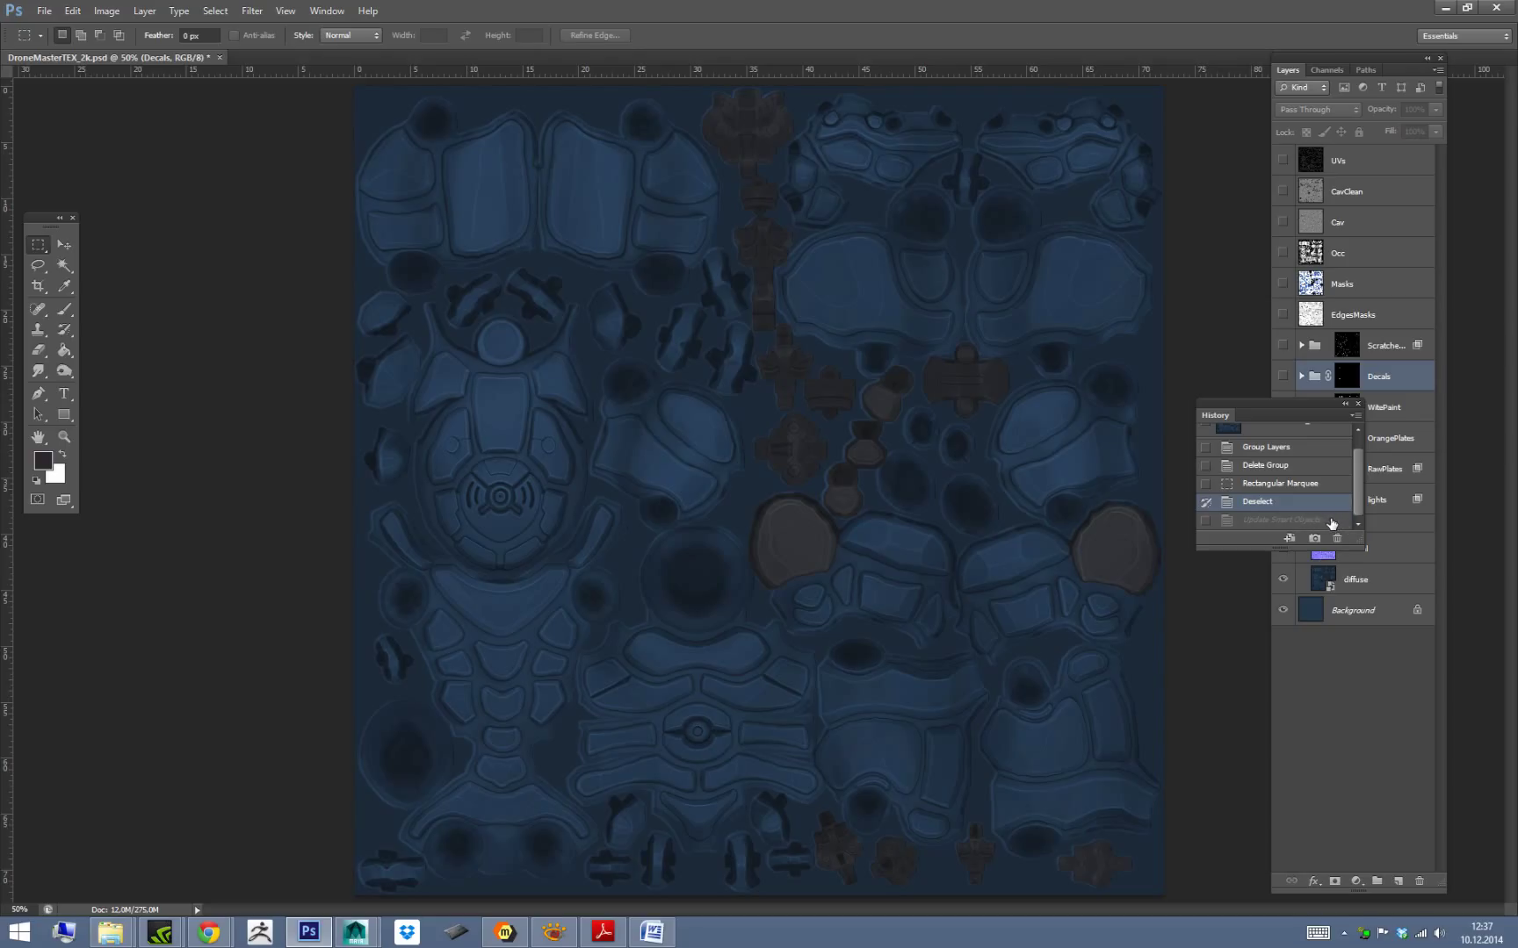
{"action": "left_click", "coordinate": [1333, 519]}
{"action": "left_click", "coordinate": [1396, 578]}
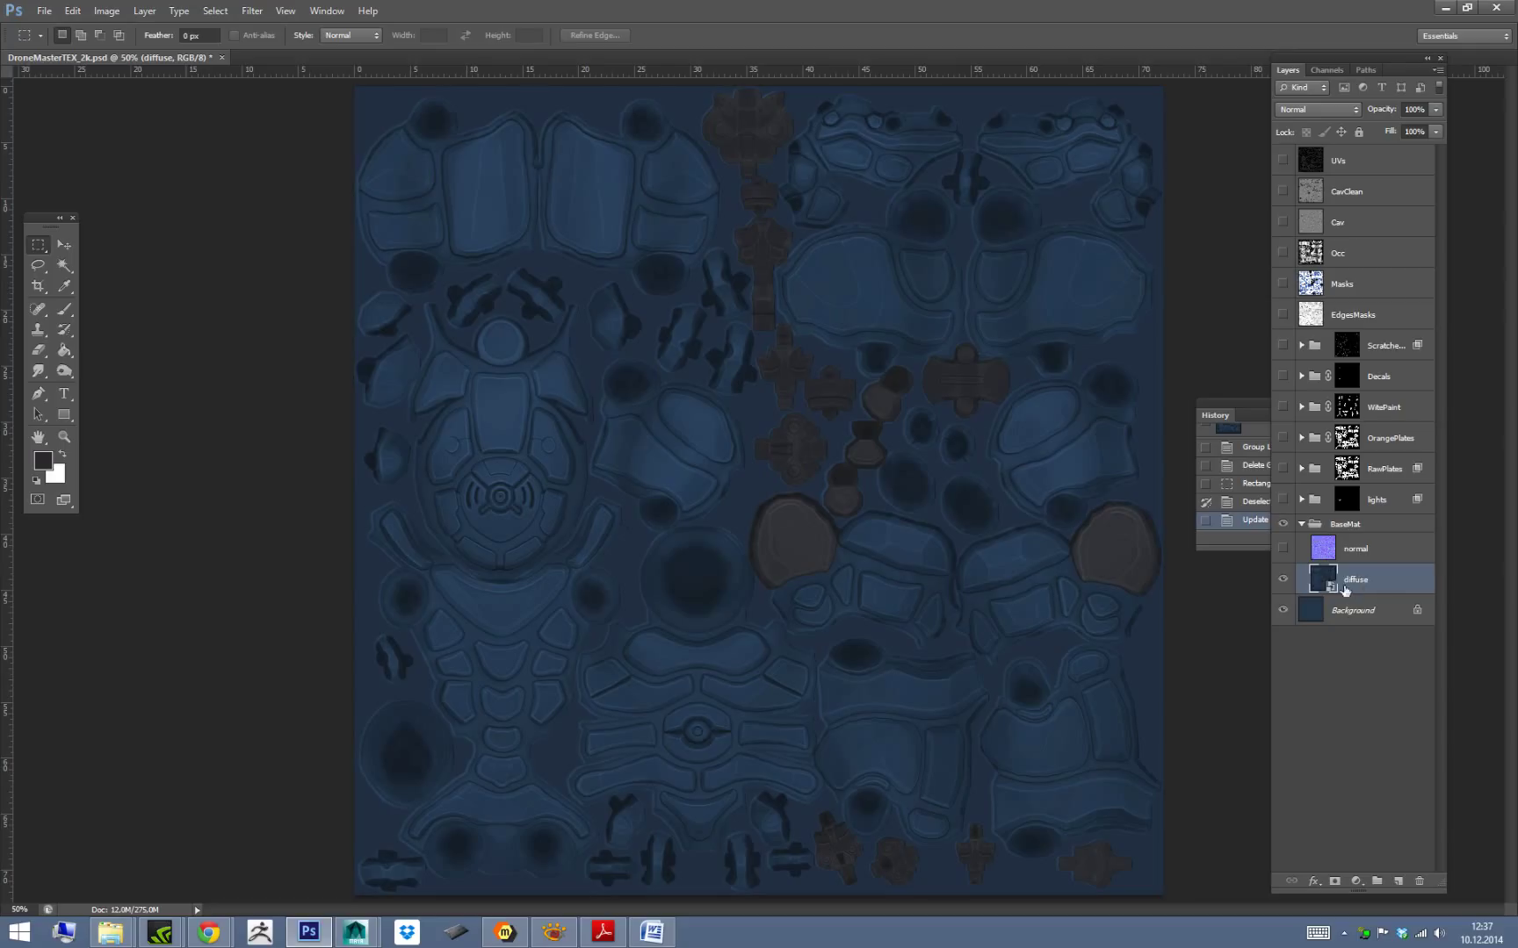
Save the DroneMasterTEX_2k.psd master texture and collapse the BaseMat group.
{"action": "key", "text": "ctrl+s"}
{"action": "left_click", "coordinate": [1308, 528]}
{"action": "left_click", "coordinate": [1301, 524]}
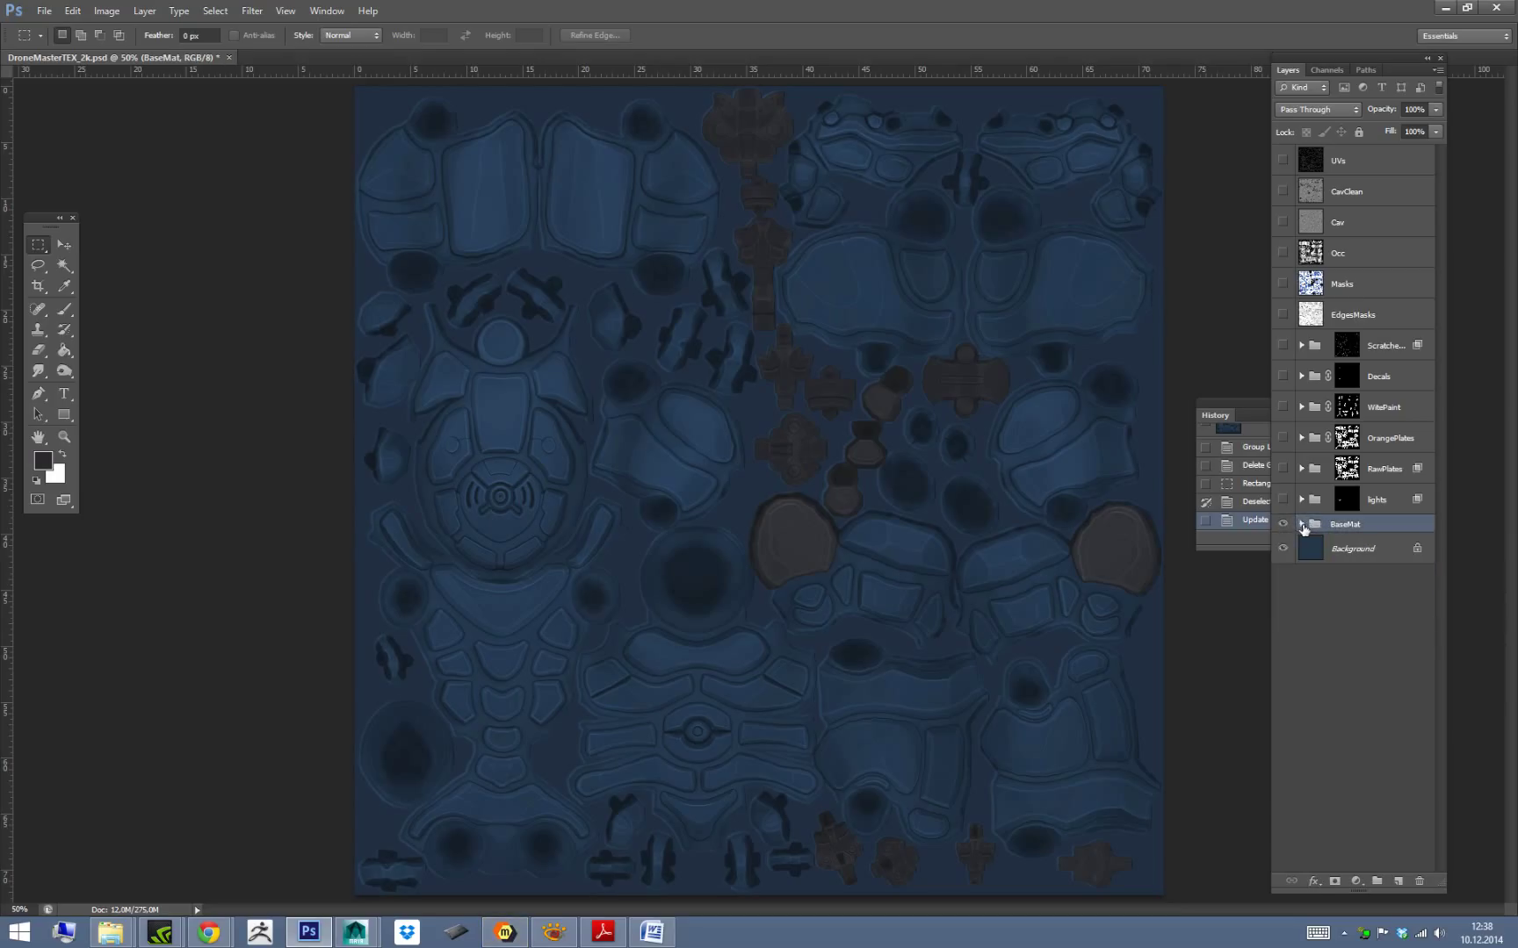
Switch to mFusion and inspect the drone's updated texture from several angles and distances.
{"action": "left_click", "coordinate": [504, 934]}
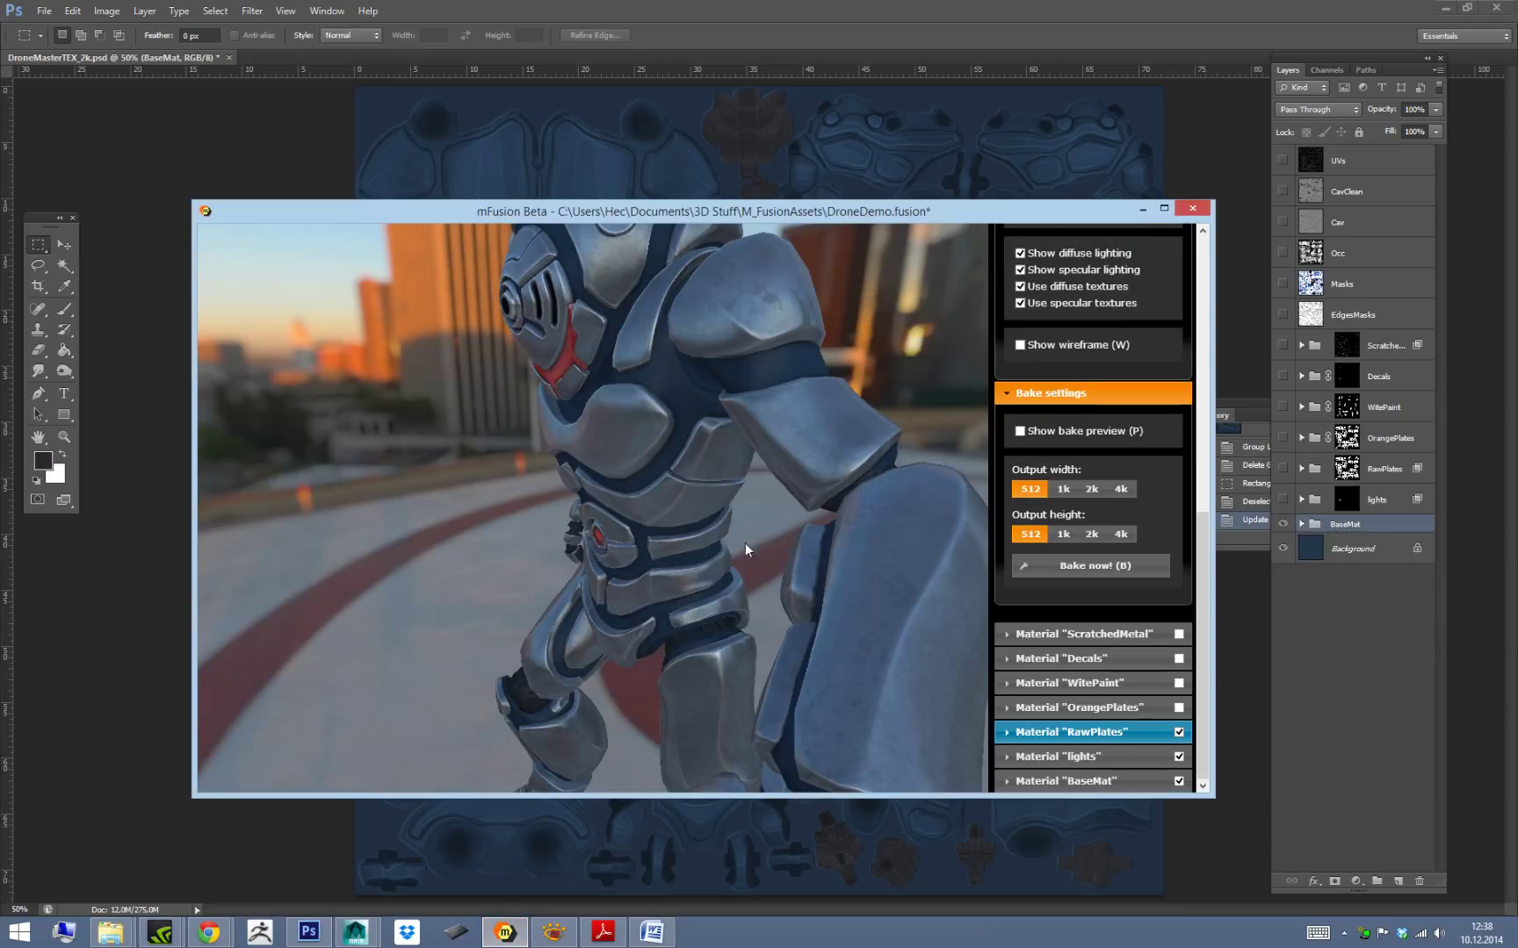
{"action": "mouse_move", "coordinate": [830, 555]}
{"action": "left_mouse_down", "text": "alt"}
{"action": "mouse_move", "coordinate": [825, 592]}
{"action": "mouse_move", "coordinate": [857, 552]}
{"action": "left_mouse_up", "text": "alt"}
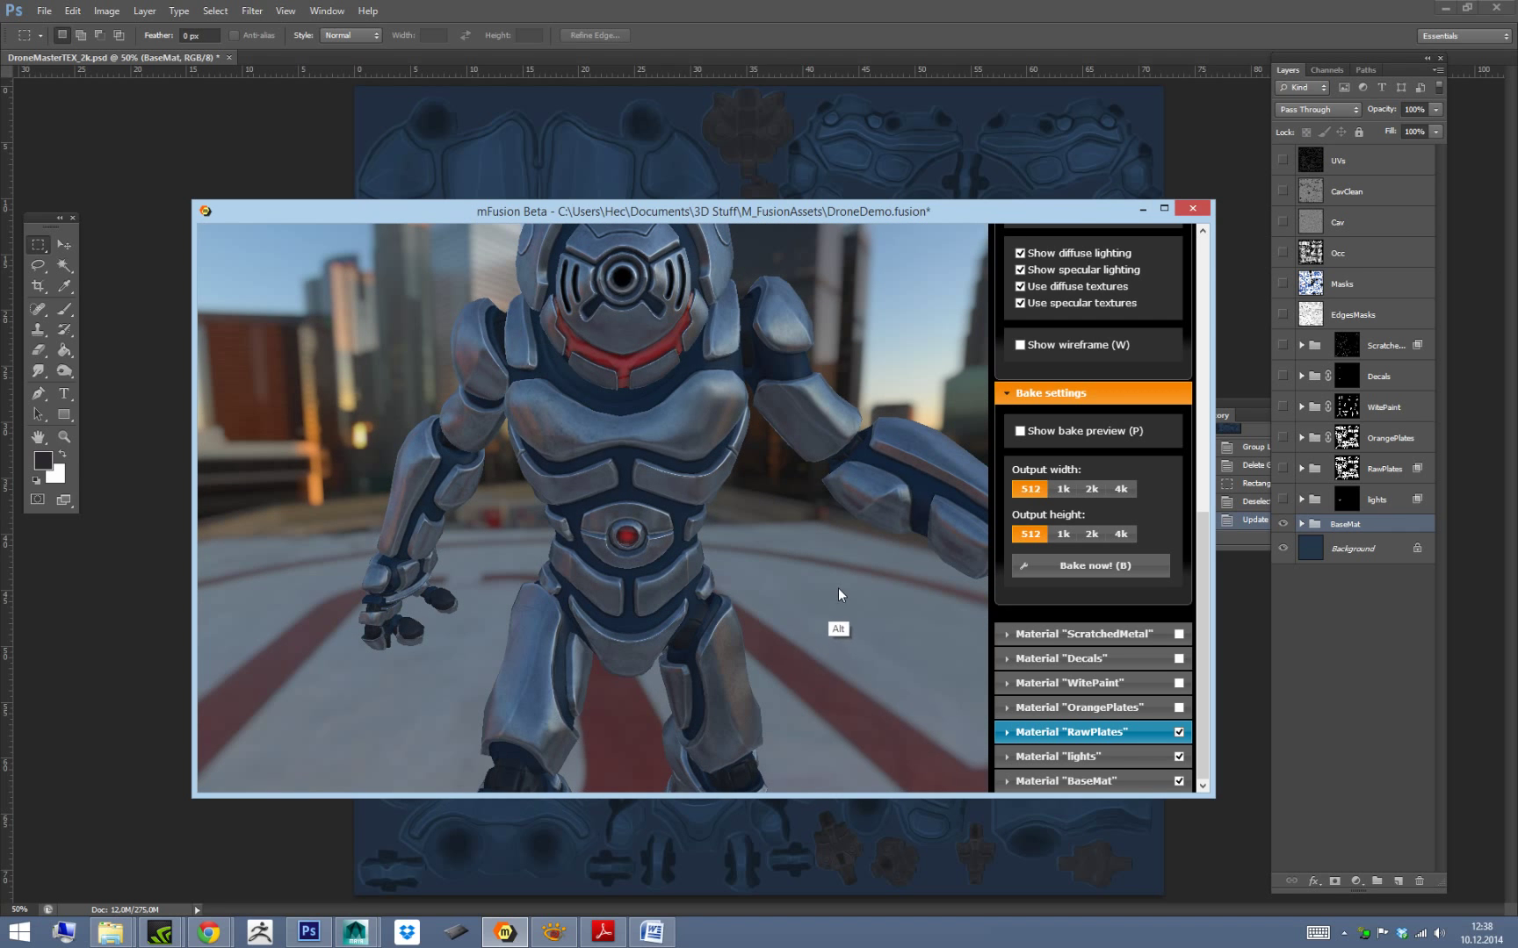
{"action": "right_click_drag", "start_coordinate": [834, 473], "coordinate": [820, 391], "text": "alt"}
{"action": "left_click_drag", "start_coordinate": [908, 514], "coordinate": [930, 479], "text": "alt"}
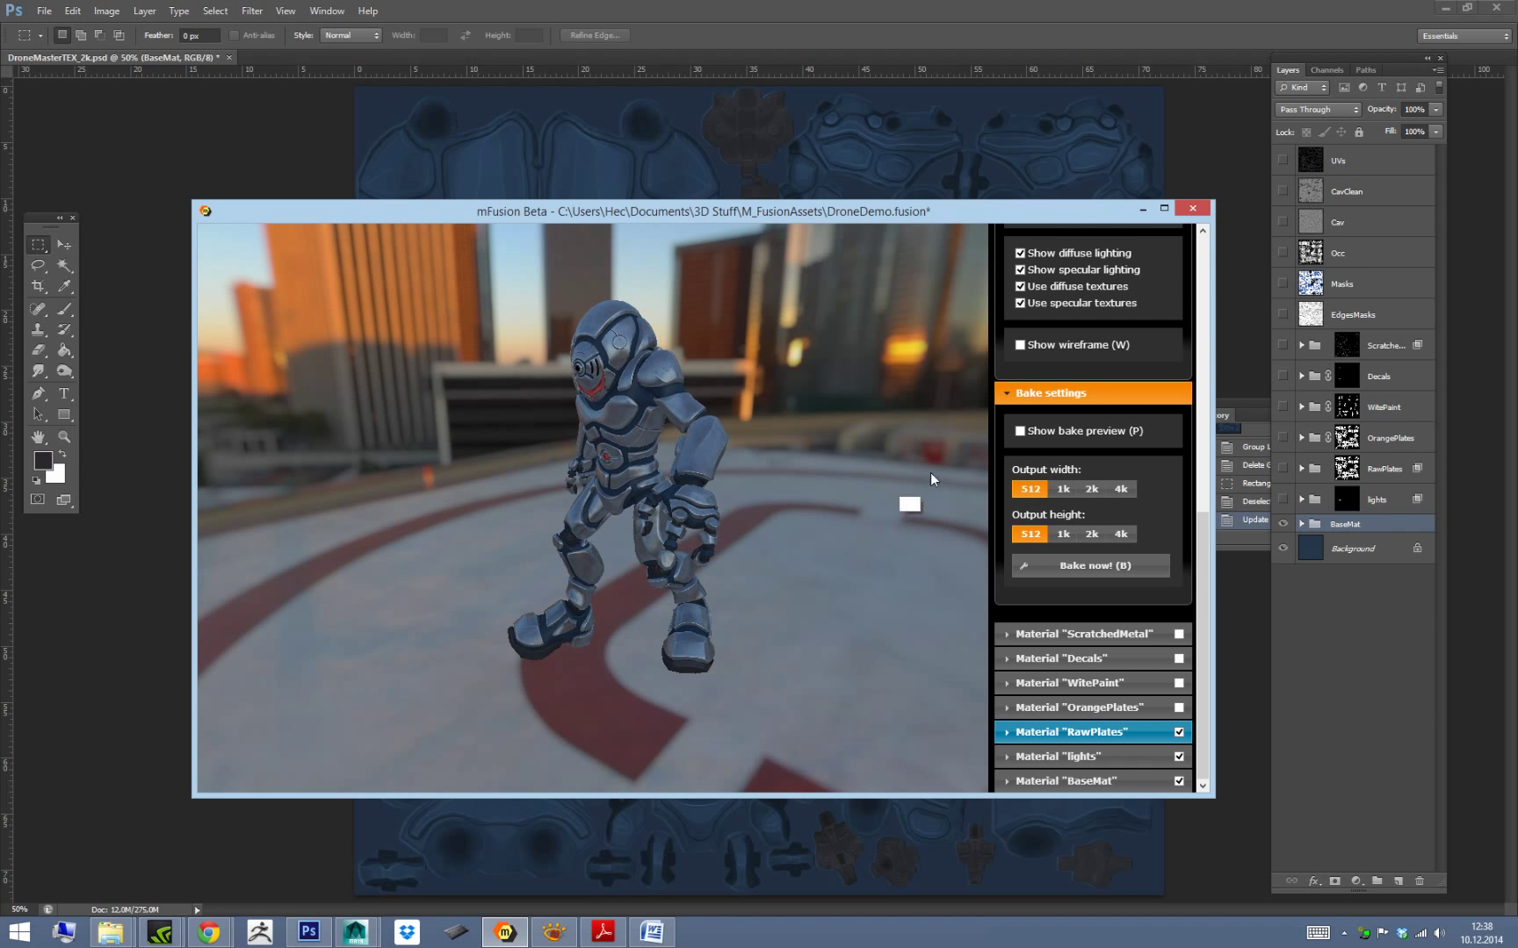
{"action": "scroll", "coordinate": [1100, 505], "scroll_direction": "up", "scroll_amount": 2}
{"action": "mouse_move", "coordinate": [887, 544]}
{"action": "left_mouse_down", "text": "alt"}
{"action": "mouse_move", "coordinate": [774, 563]}
{"action": "mouse_move", "coordinate": [803, 561]}
{"action": "mouse_move", "coordinate": [826, 525]}
{"action": "left_mouse_up", "text": "alt"}
{"action": "right_click_drag", "start_coordinate": [844, 580], "coordinate": [873, 617], "text": "alt"}
{"action": "left_click_drag", "start_coordinate": [922, 597], "coordinate": [878, 597], "text": "alt"}
{"action": "scroll", "coordinate": [1198, 648], "scroll_direction": "down", "scroll_amount": 2}
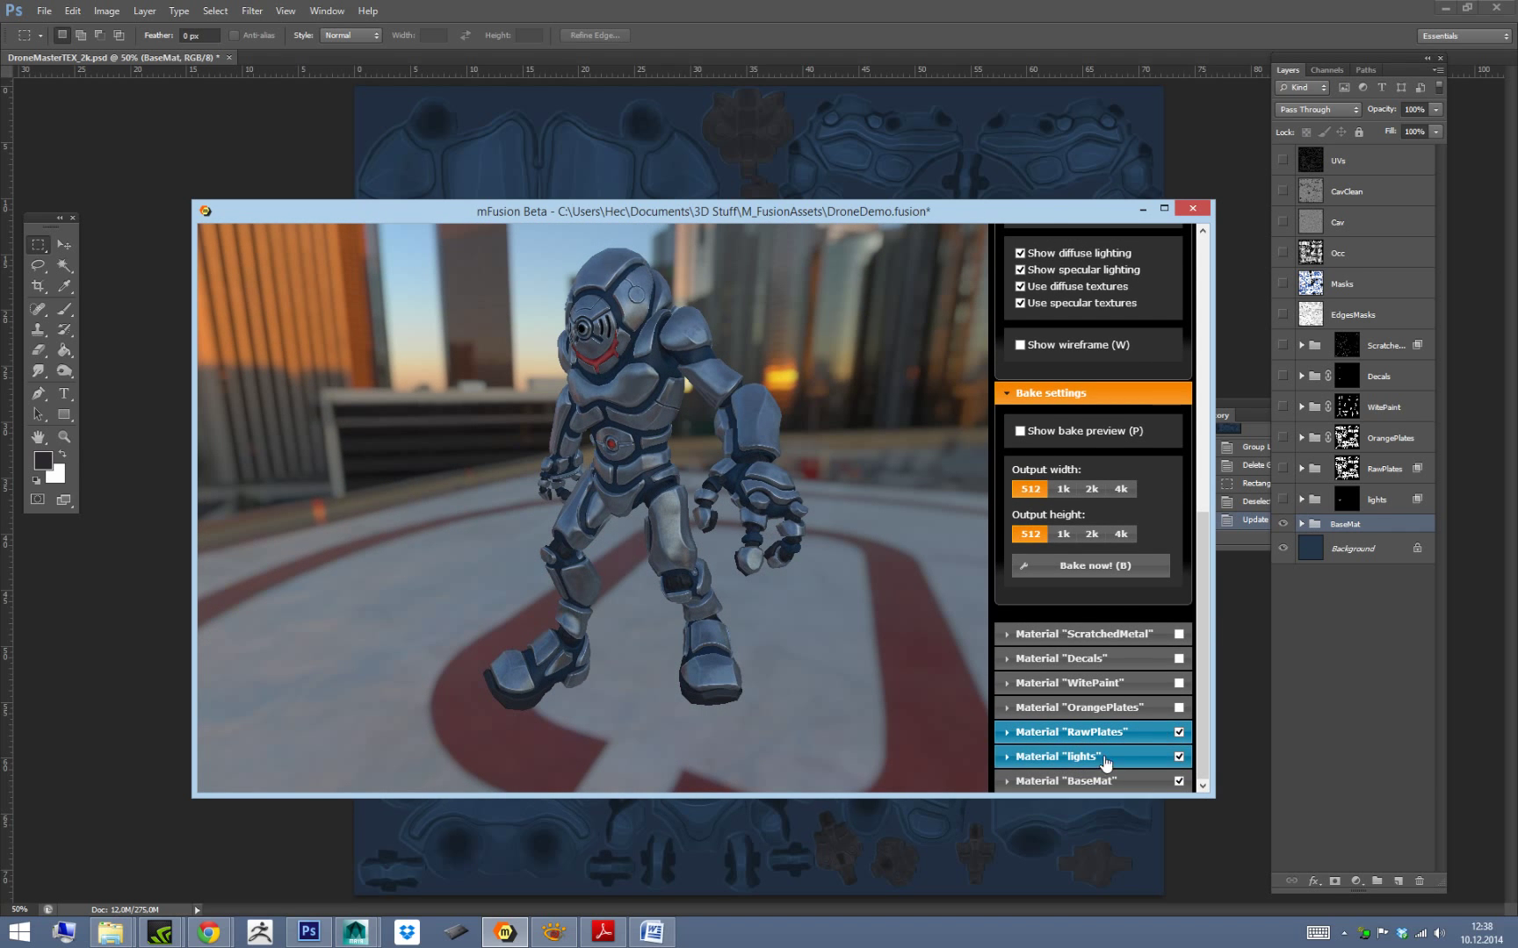
Disable the RawPlates and lights materials so that only BaseMat is shown on the drone.
{"action": "left_click", "coordinate": [1179, 732]}
{"action": "left_click", "coordinate": [1178, 757]}
{"action": "left_click_drag", "start_coordinate": [844, 648], "coordinate": [869, 536], "text": "alt"}
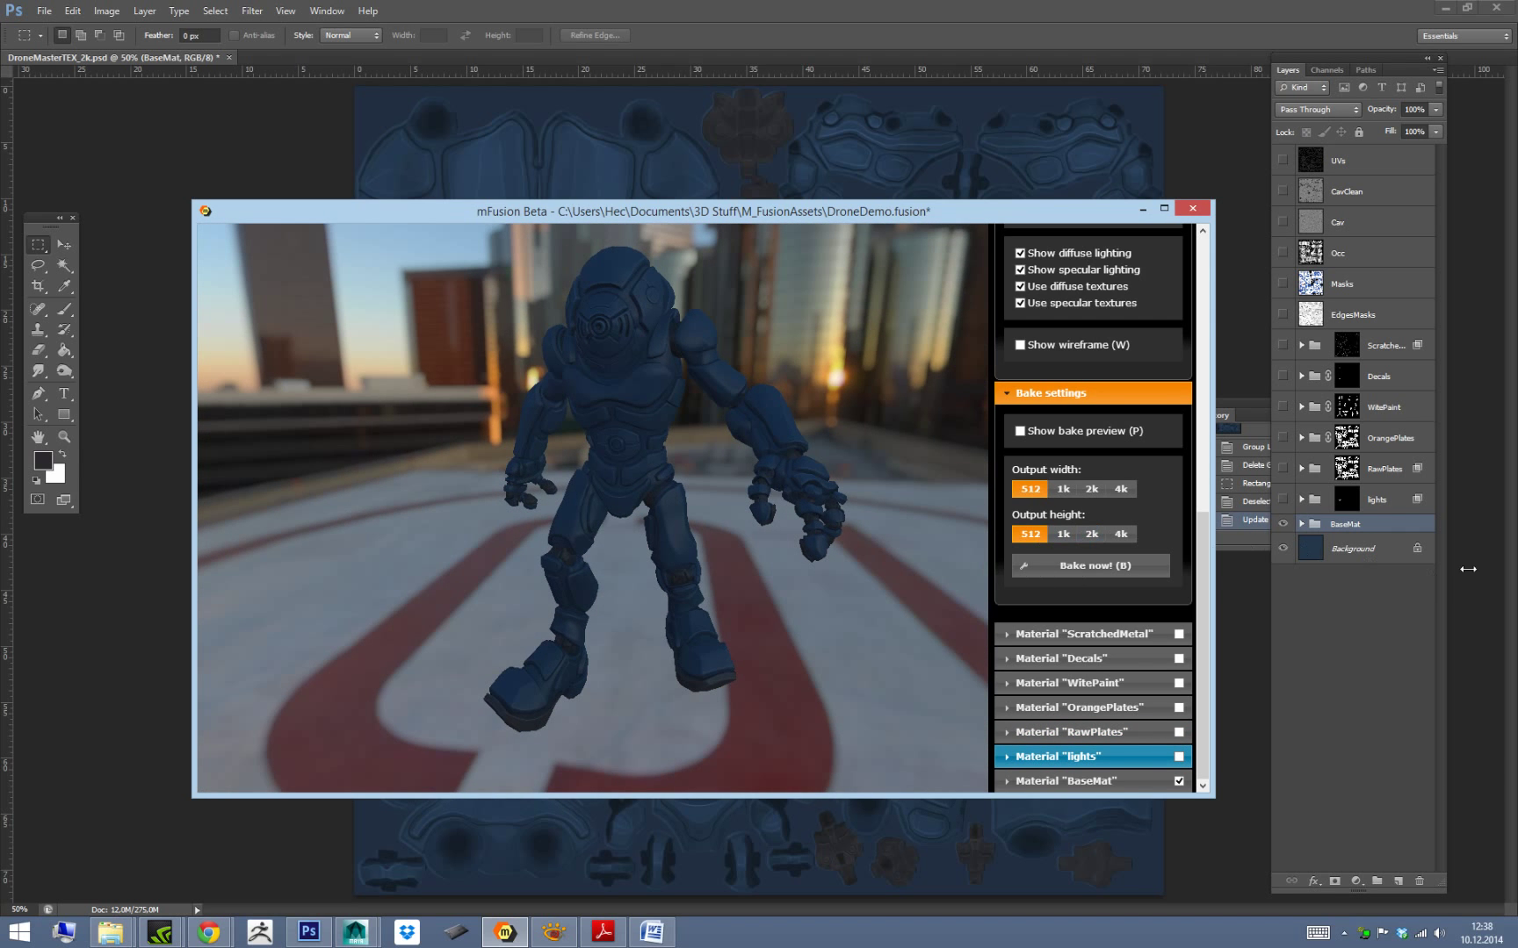
Return to Photoshop, expand the BaseMat group and open the contents of its diffuse smart object.
{"action": "left_click", "coordinate": [1374, 551]}
{"action": "left_click", "coordinate": [1301, 523]}
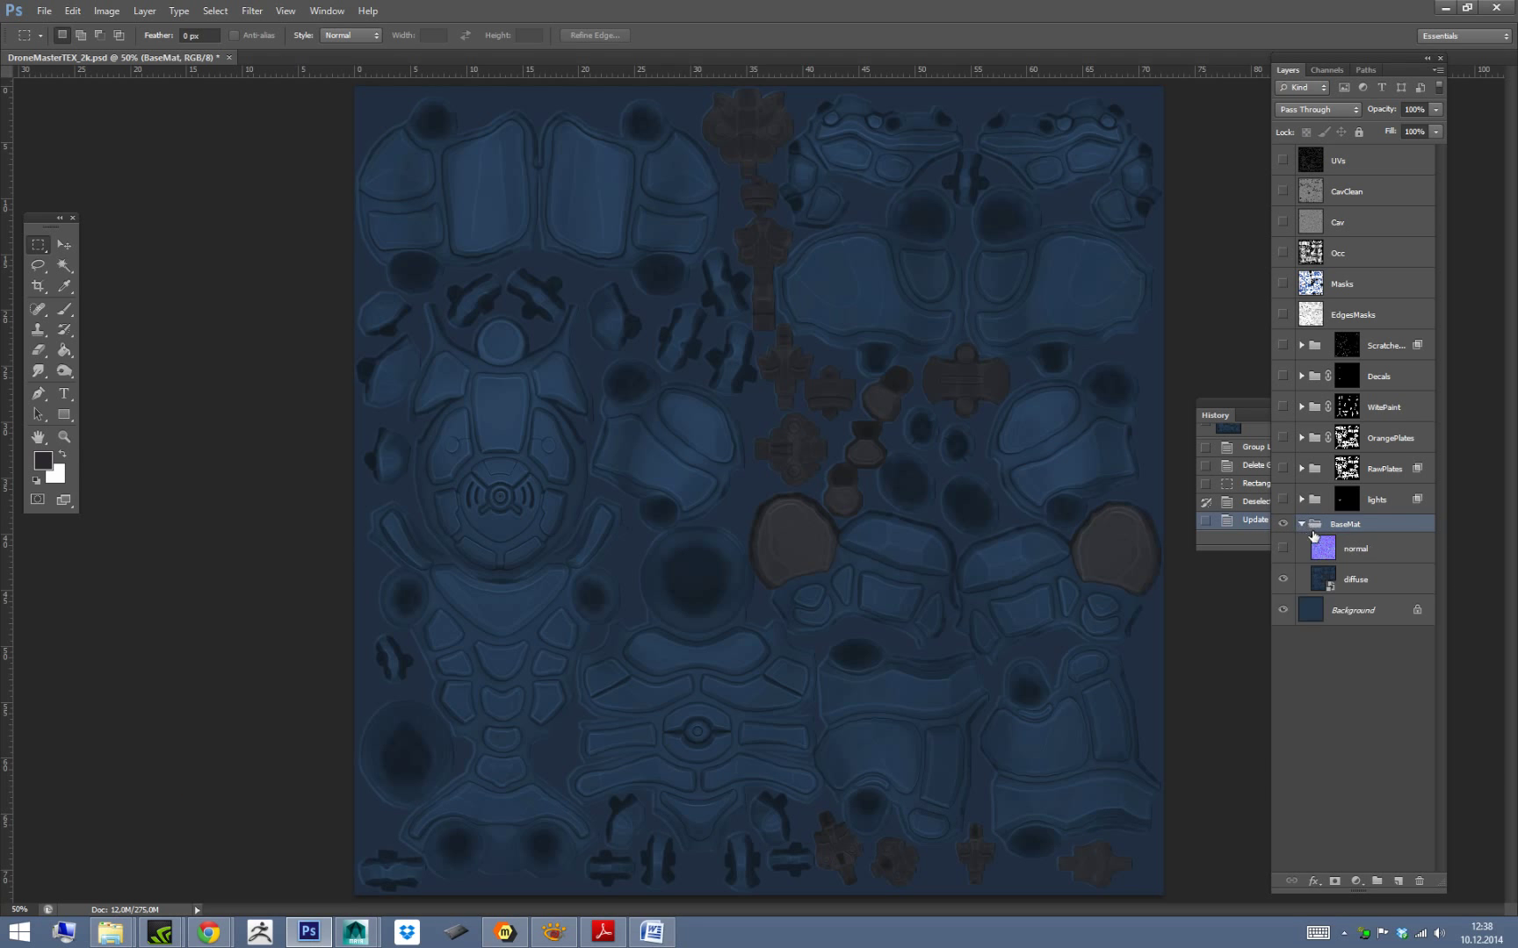
{"action": "left_click", "coordinate": [1375, 580]}
{"action": "double_click", "coordinate": [1317, 579]}
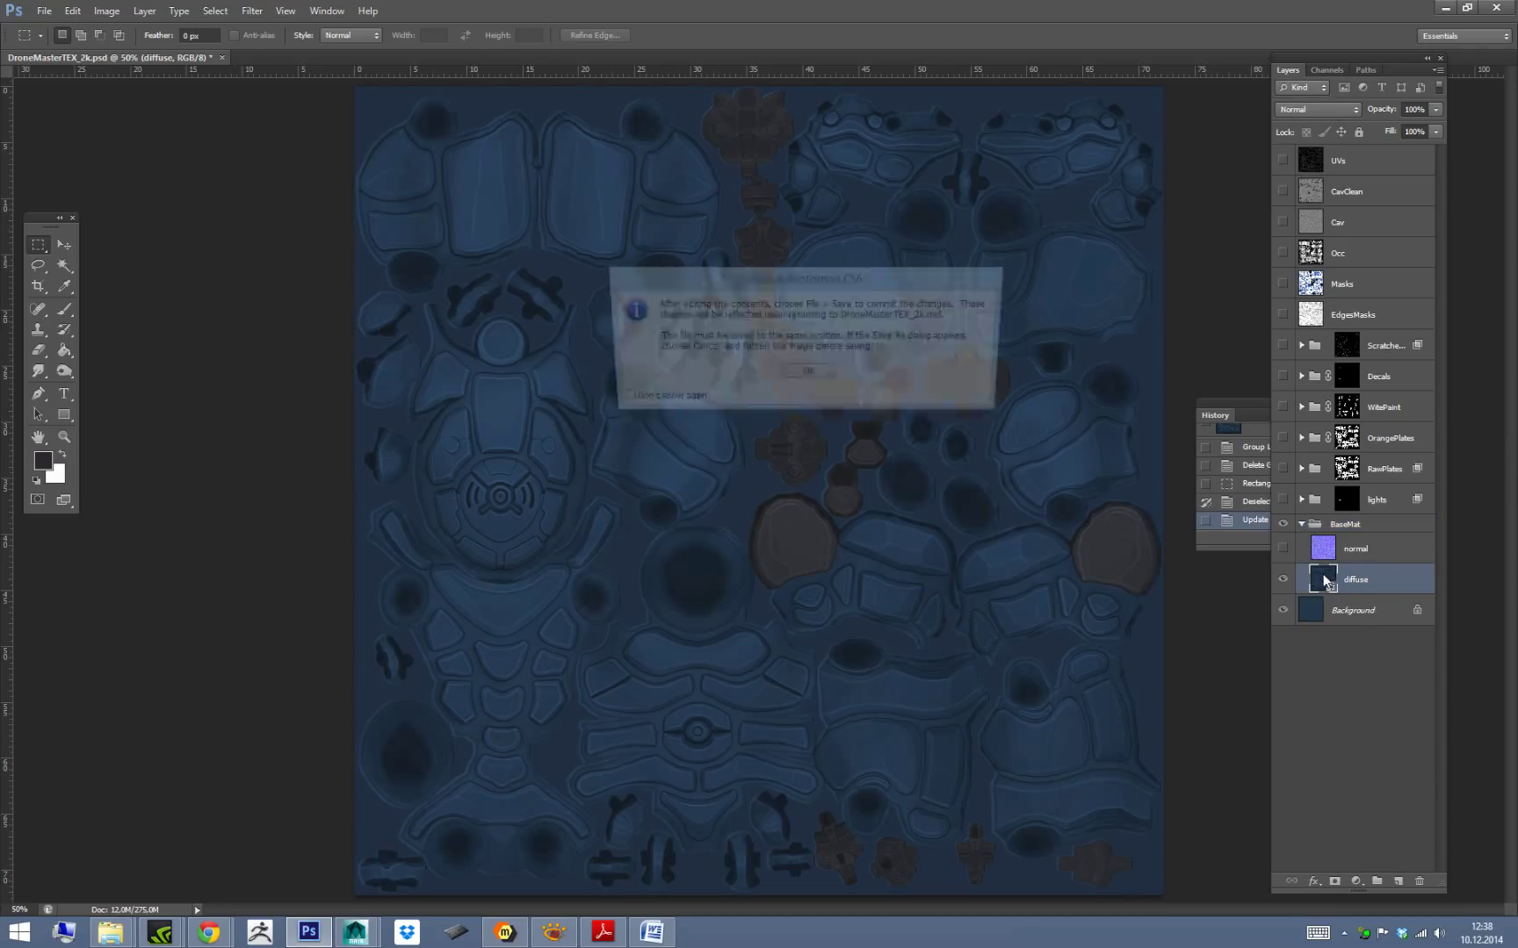
{"action": "left_click", "coordinate": [824, 379]}
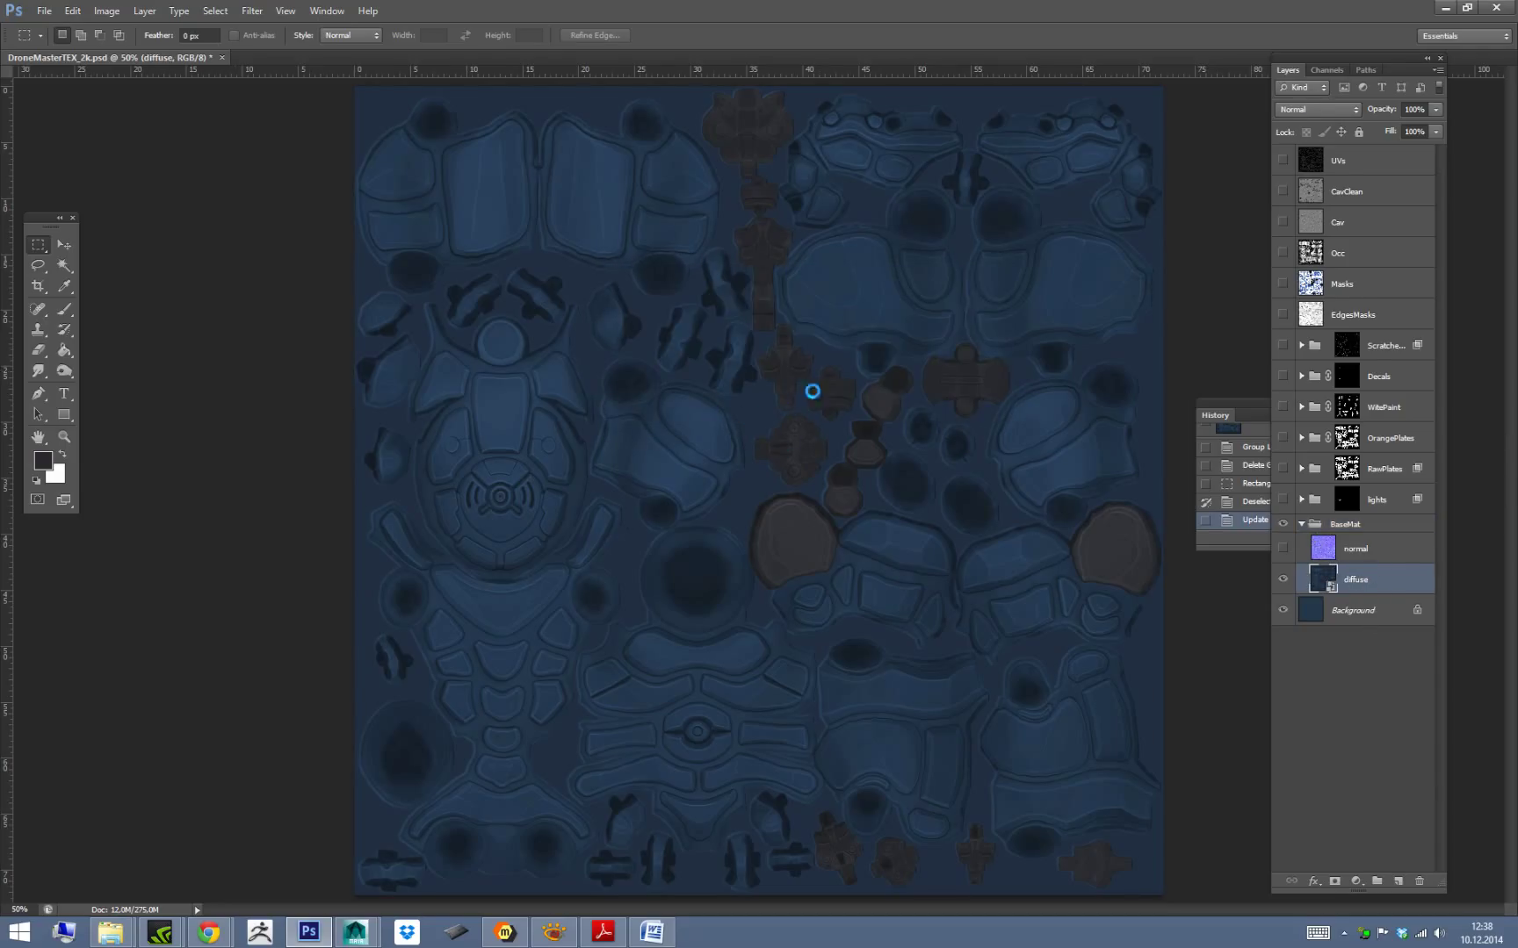
Set the foreground colour to red (c81a1a) and activate the Brush tool.
{"action": "left_click", "coordinate": [41, 469]}
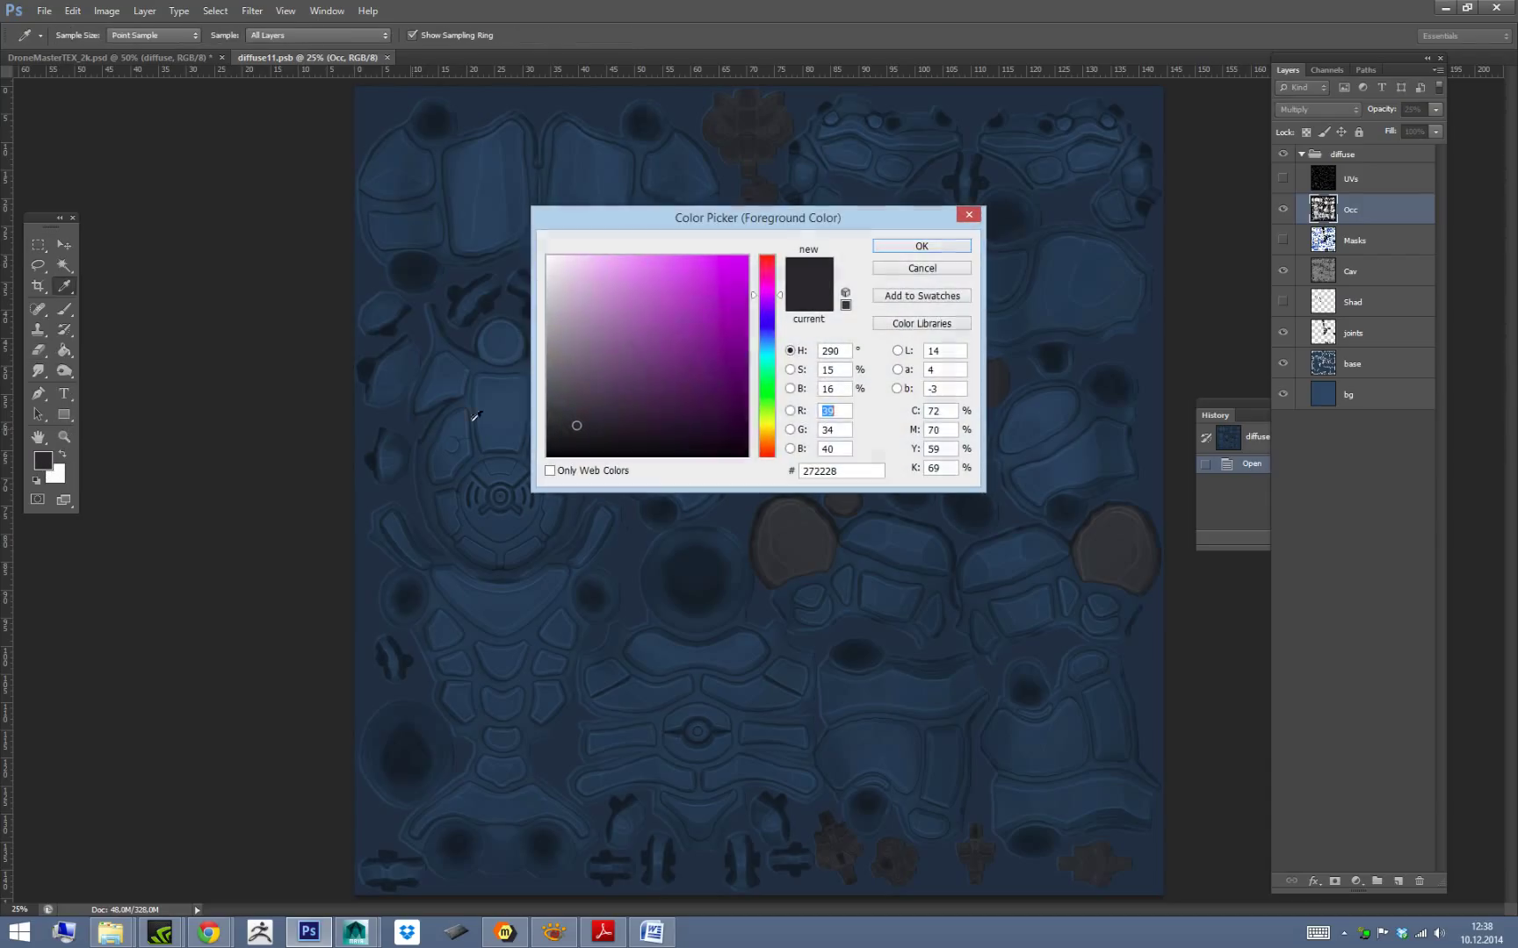
{"action": "left_click_drag", "start_coordinate": [576, 423], "coordinate": [781, 257]}
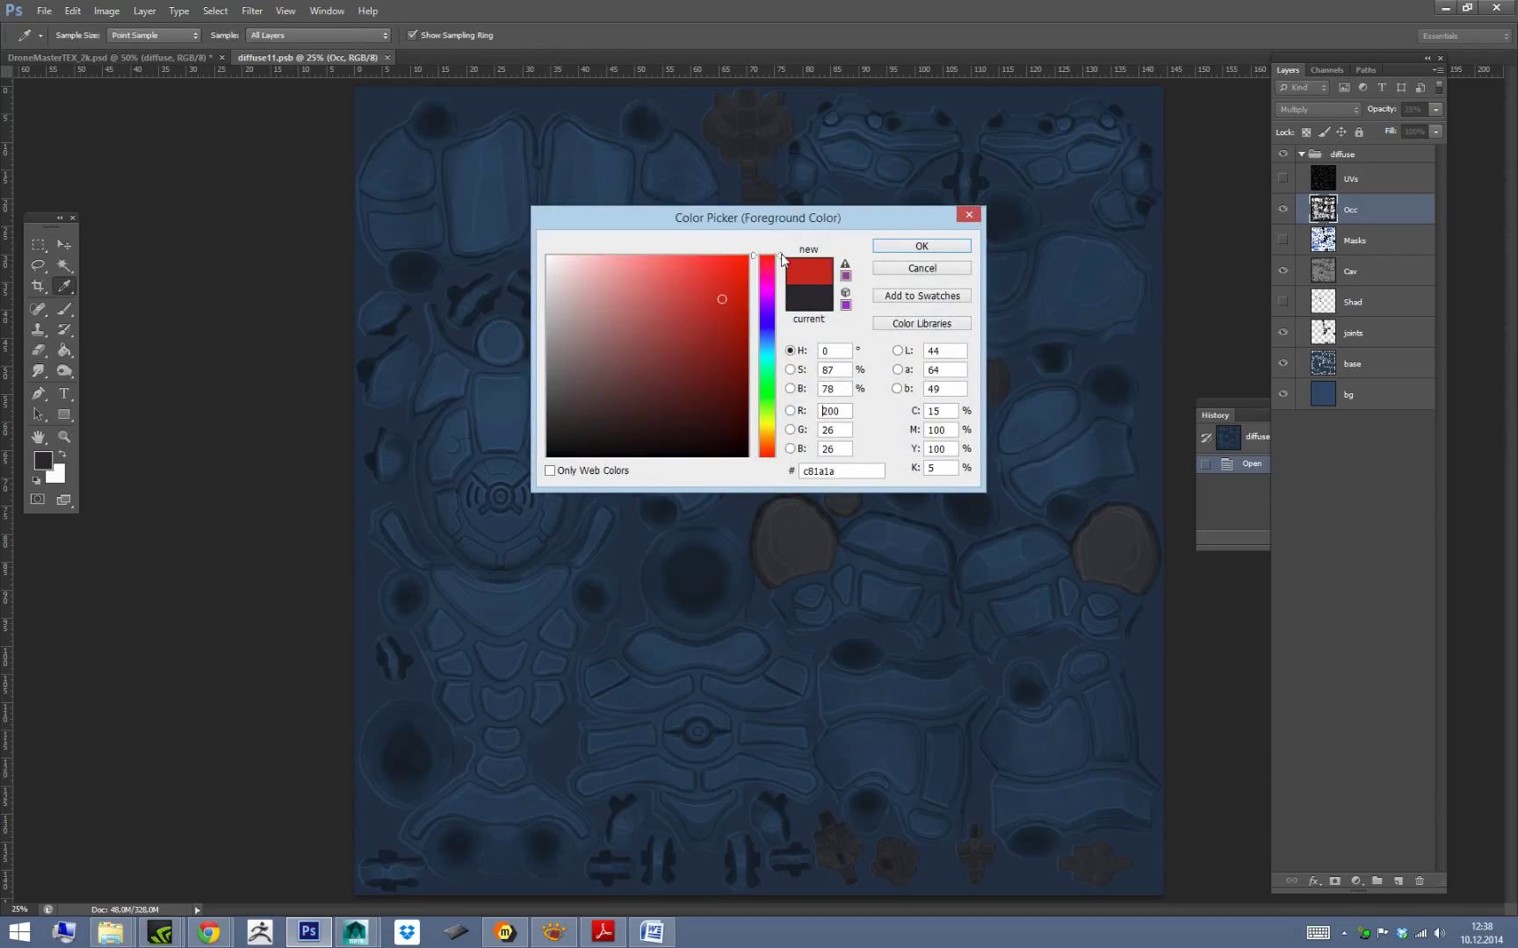
{"action": "left_click", "coordinate": [902, 245]}
{"action": "left_click", "coordinate": [64, 309]}
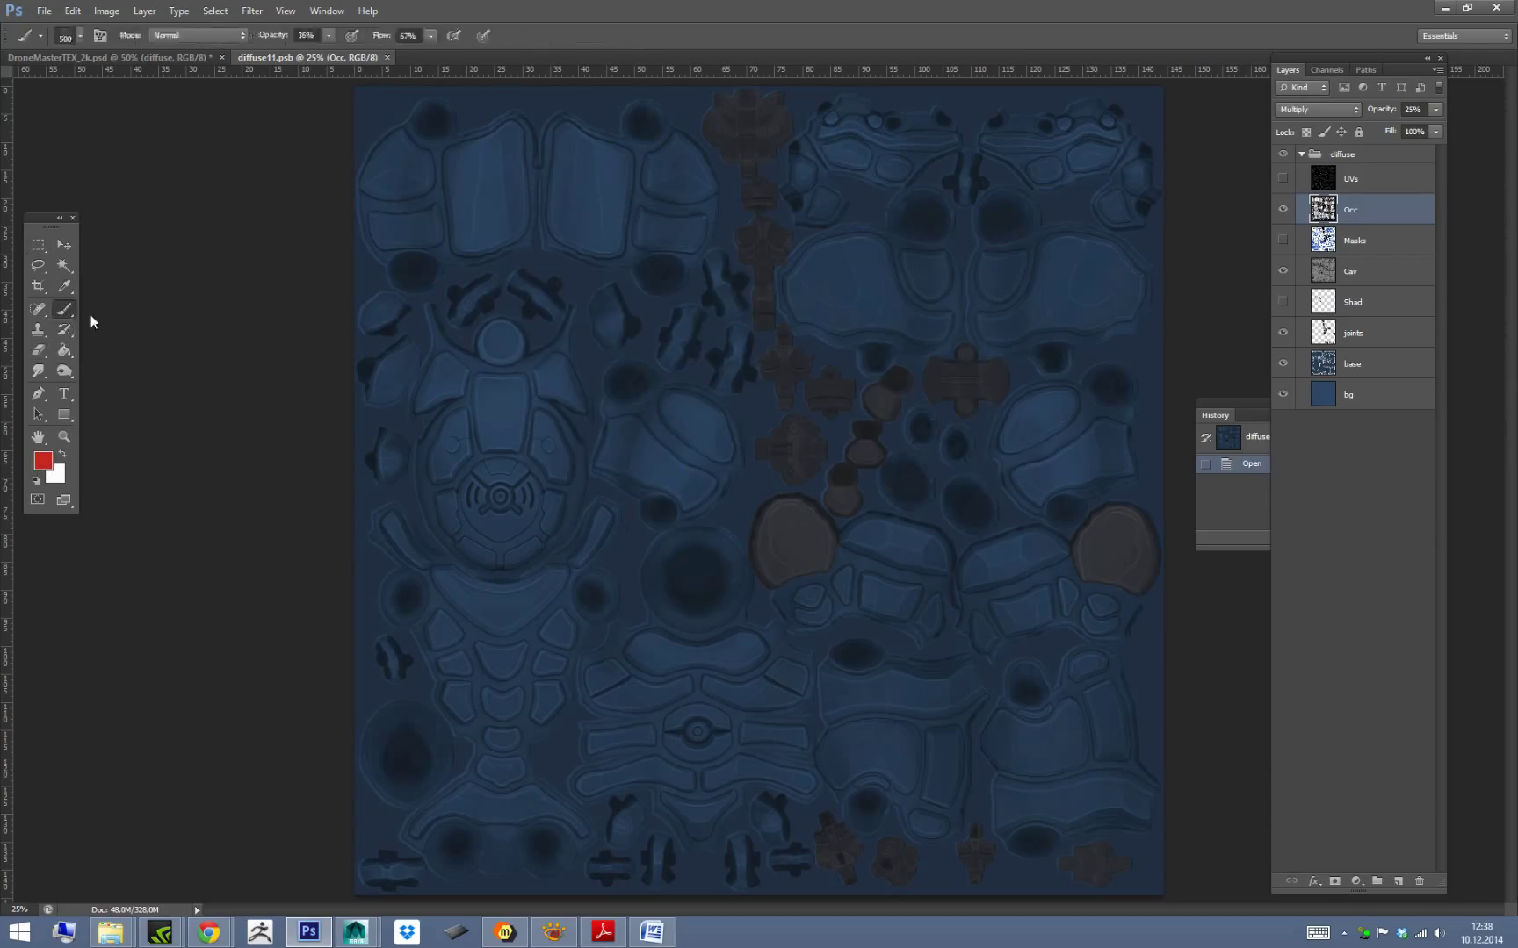
Paint broad, semi-transparent red strokes across the armour pieces on the base layer.
{"action": "left_click", "coordinate": [1377, 362]}
{"action": "left_click_drag", "start_coordinate": [474, 321], "coordinate": [757, 430]}
{"action": "mouse_move", "coordinate": [848, 558]}
{"action": "left_mouse_down"}
{"action": "mouse_move", "coordinate": [870, 312]}
{"action": "mouse_move", "coordinate": [823, 532]}
{"action": "mouse_move", "coordinate": [1006, 739]}
{"action": "mouse_move", "coordinate": [948, 600]}
{"action": "mouse_move", "coordinate": [1077, 719]}
{"action": "mouse_move", "coordinate": [722, 609]}
{"action": "left_mouse_up"}
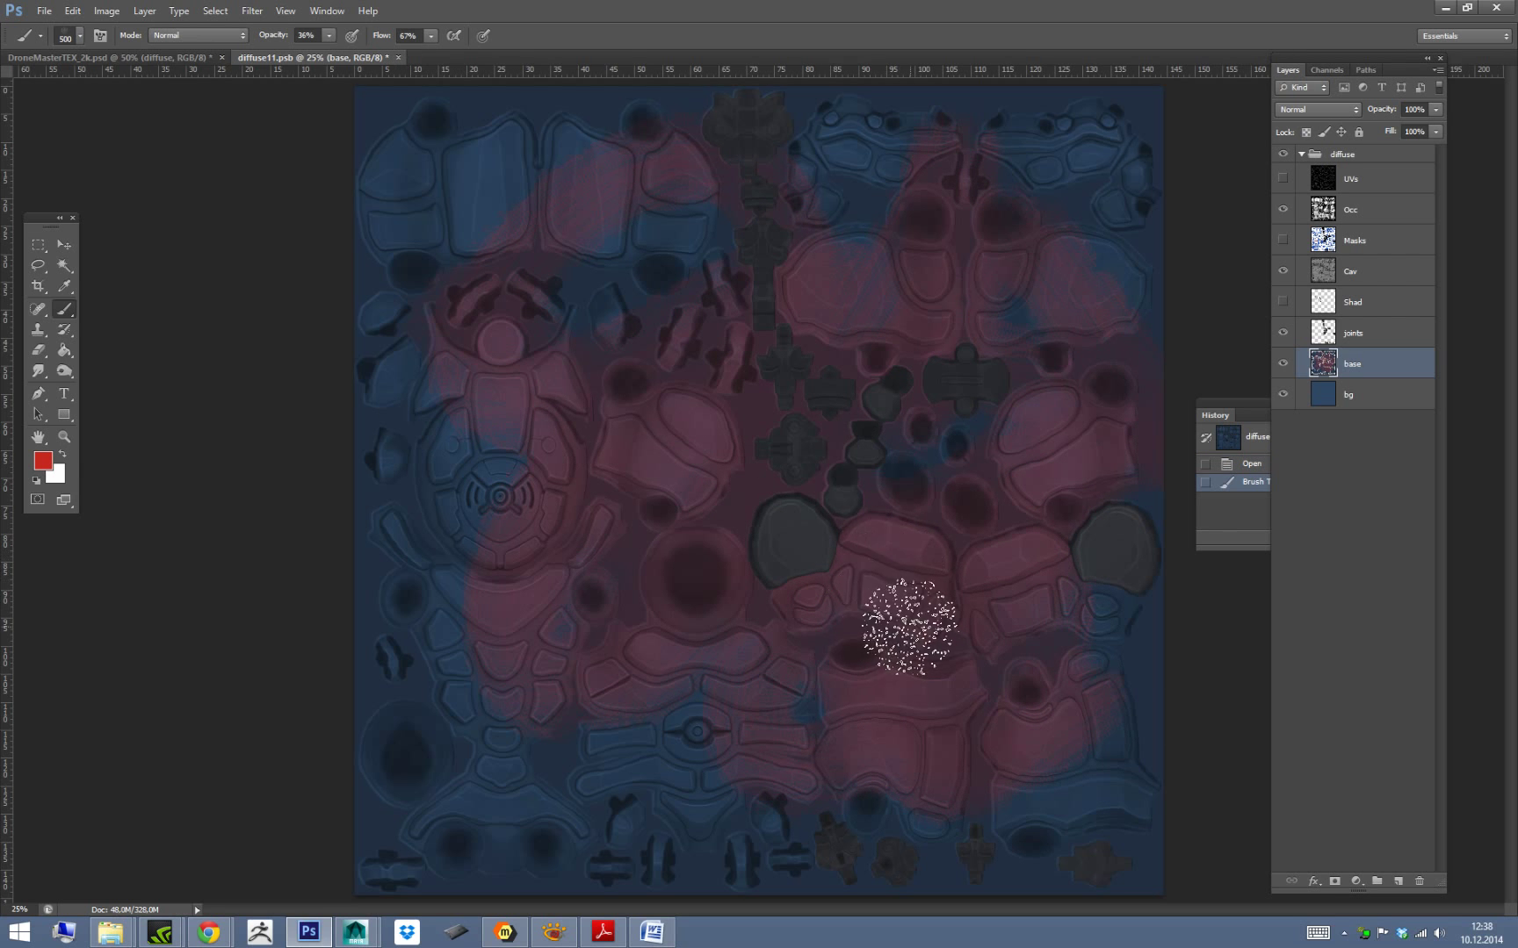
Save the painted diffuse11.psb smart object, and save the updated DroneMasterTEX_2k.psd master file.
{"action": "key", "text": "ctrl+s"}
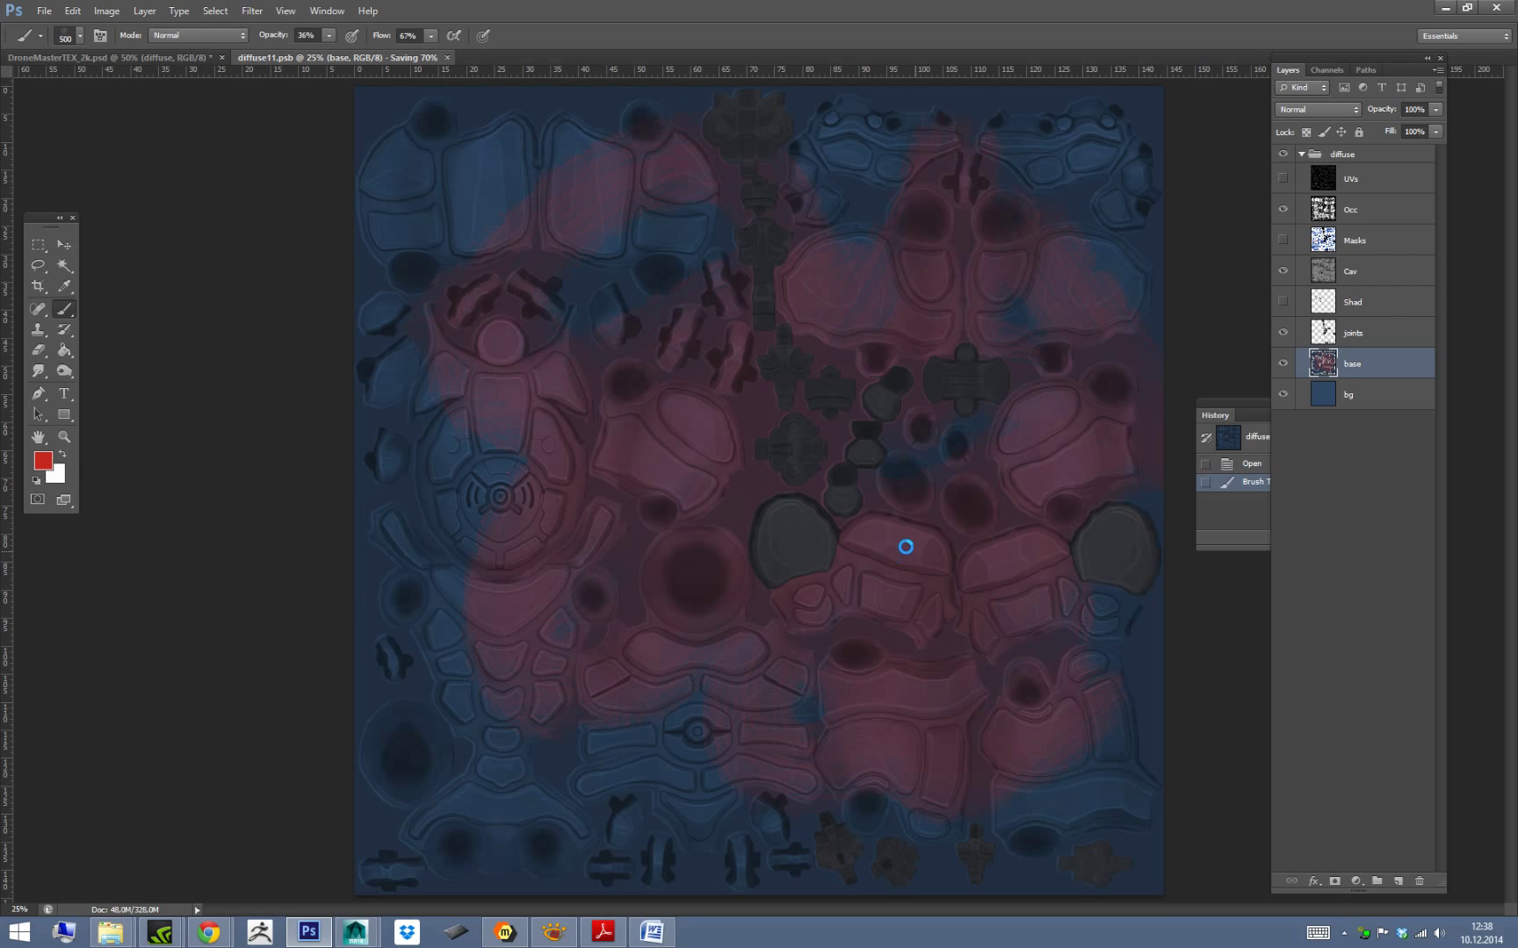
{"action": "left_click", "coordinate": [195, 60]}
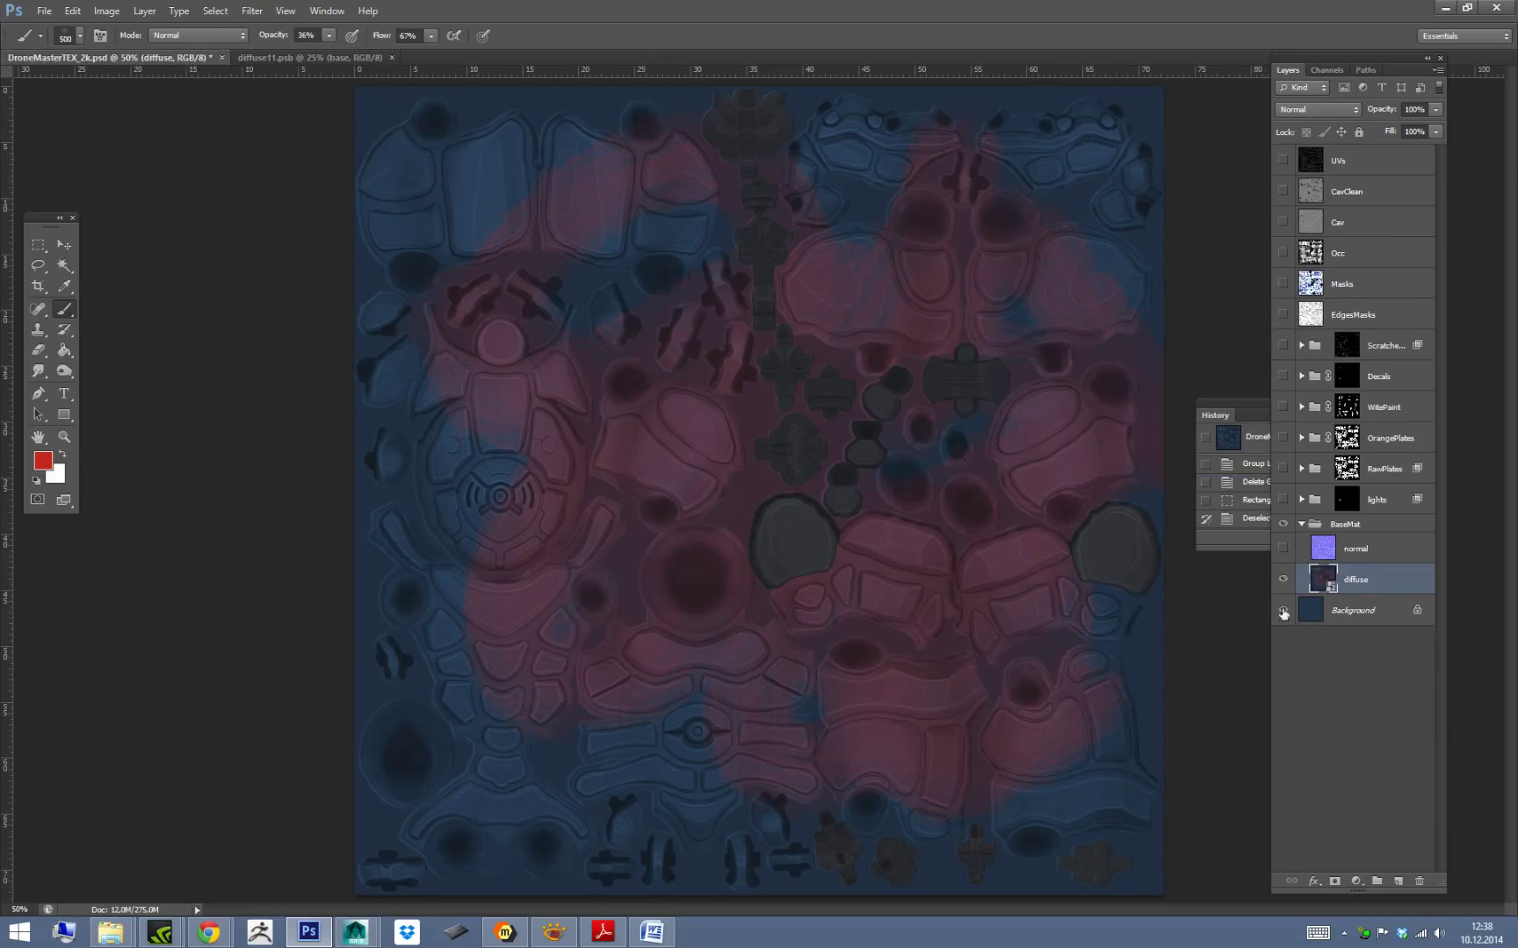
{"action": "key", "text": "ctrl+s"}
Switch to mFusion and check the red paint on the drone model.
{"action": "mouse_move", "coordinate": [503, 932]}
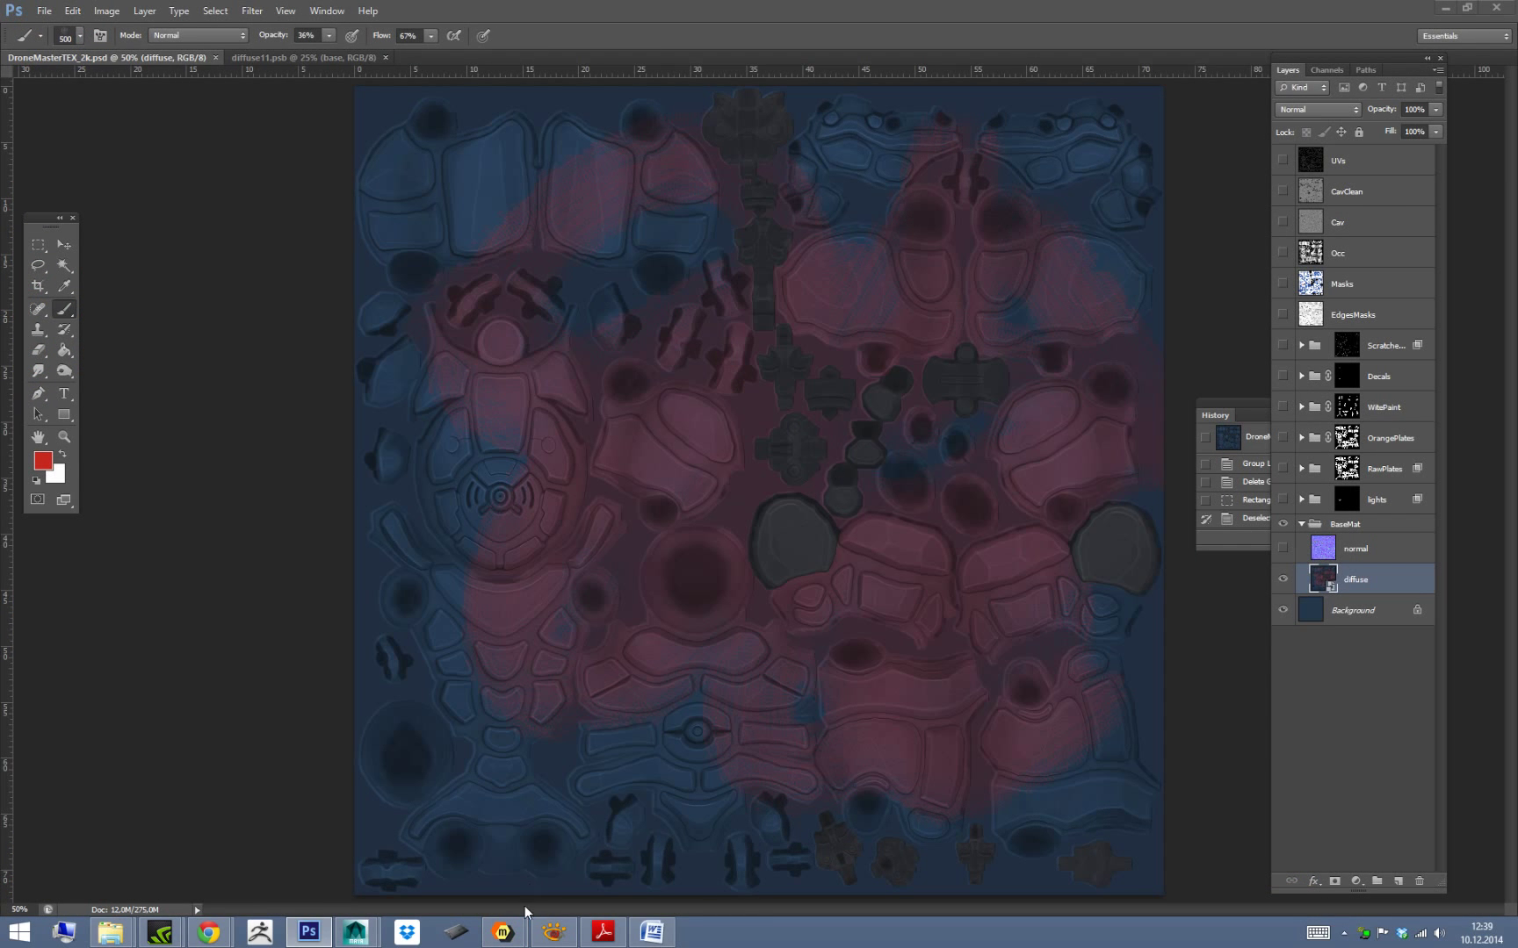
{"action": "mouse_move", "coordinate": [446, 826]}
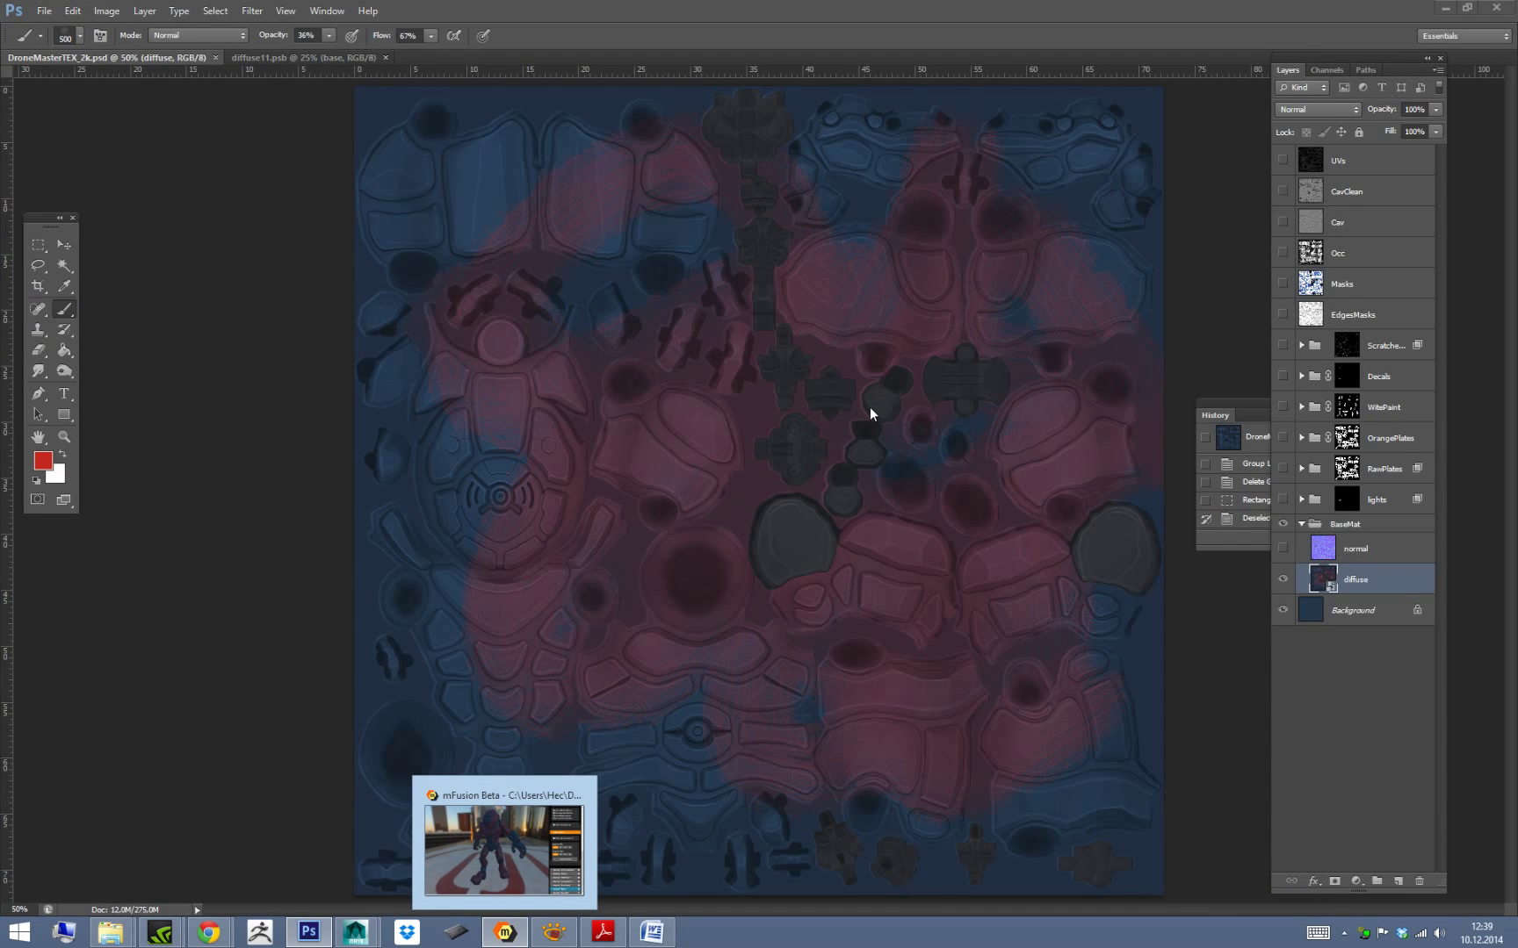
{"action": "left_click", "coordinate": [487, 830]}
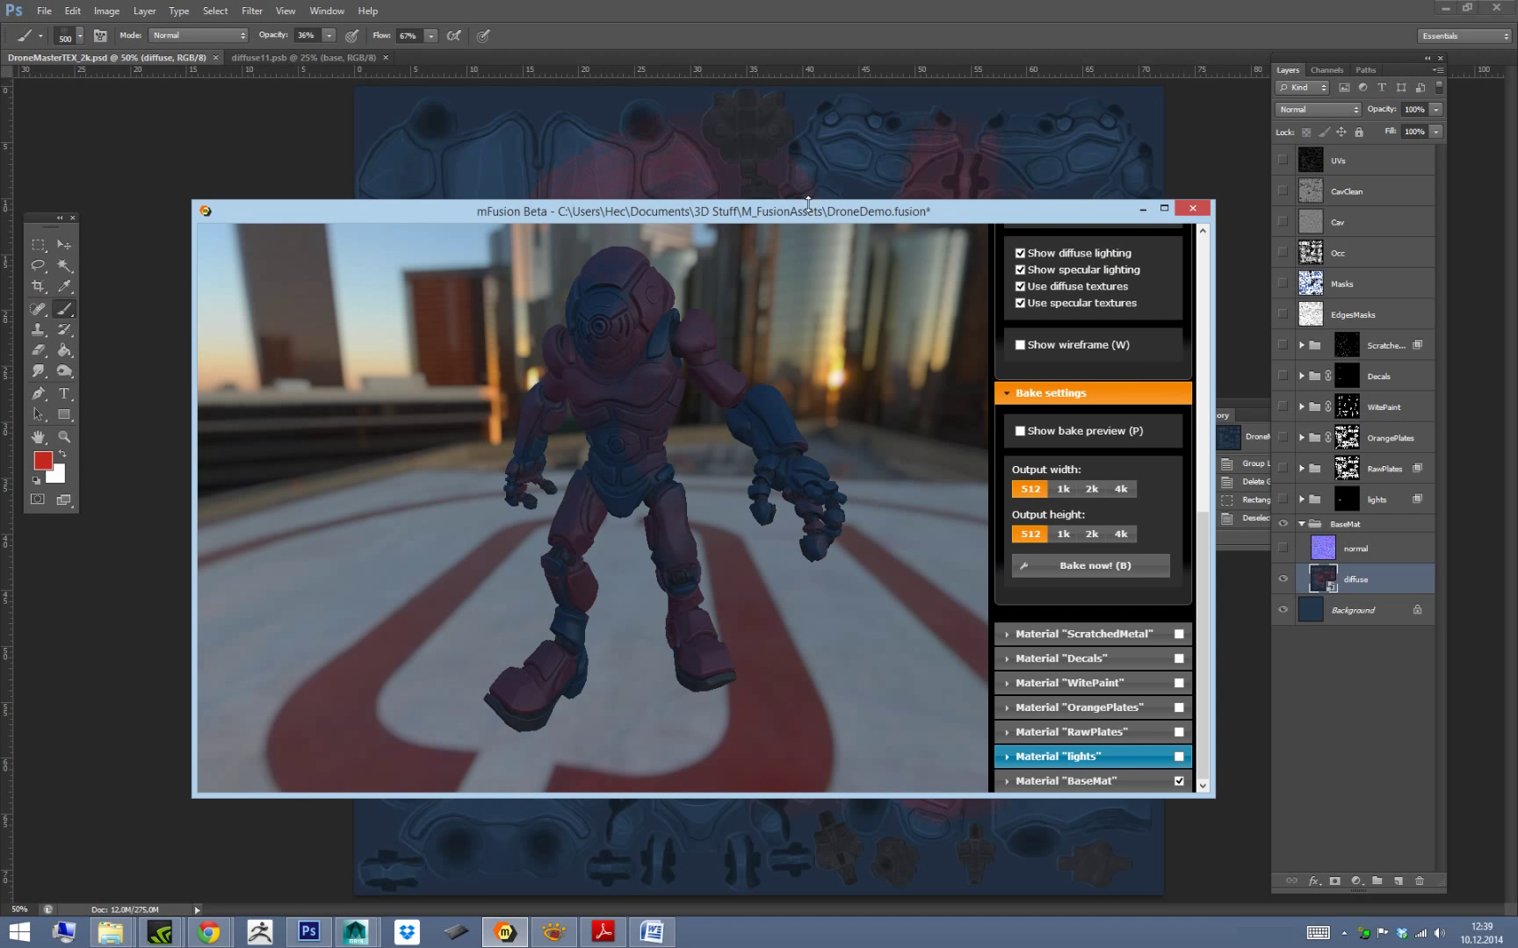
{"action": "left_click_drag", "start_coordinate": [877, 211], "coordinate": [921, 186]}
{"action": "left_click_drag", "start_coordinate": [888, 480], "coordinate": [1023, 351], "text": "alt"}
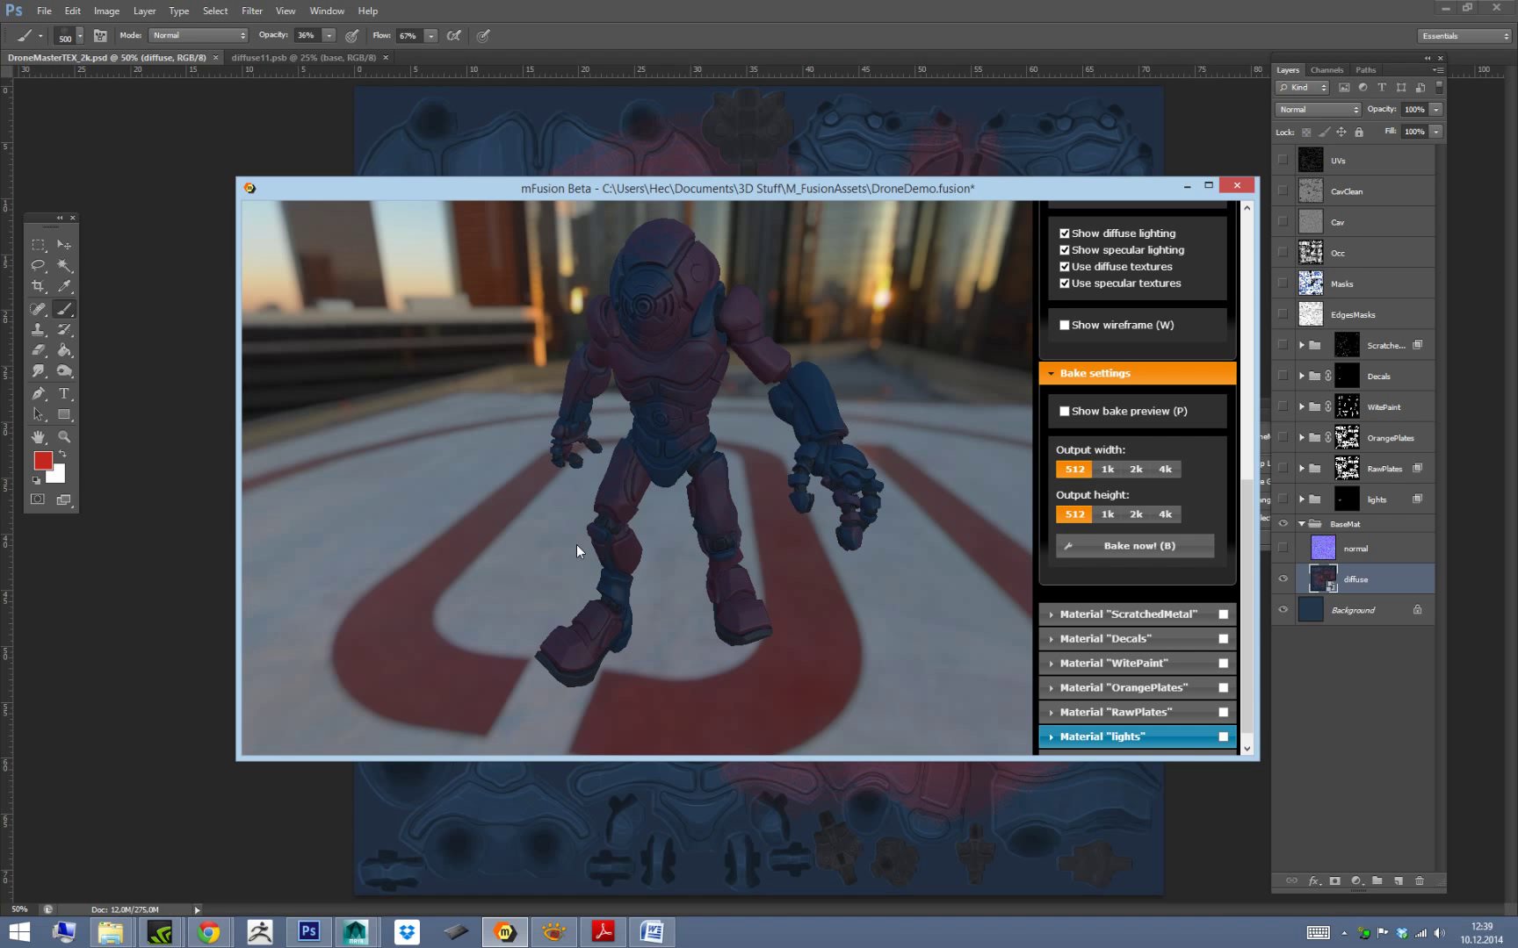
Set the mFusion window to stay topmost, place it over the lower part of the texture and return to Photoshop.
{"action": "left_click_drag", "start_coordinate": [989, 188], "coordinate": [1001, 288]}
{"action": "left_click", "coordinate": [308, 933]}
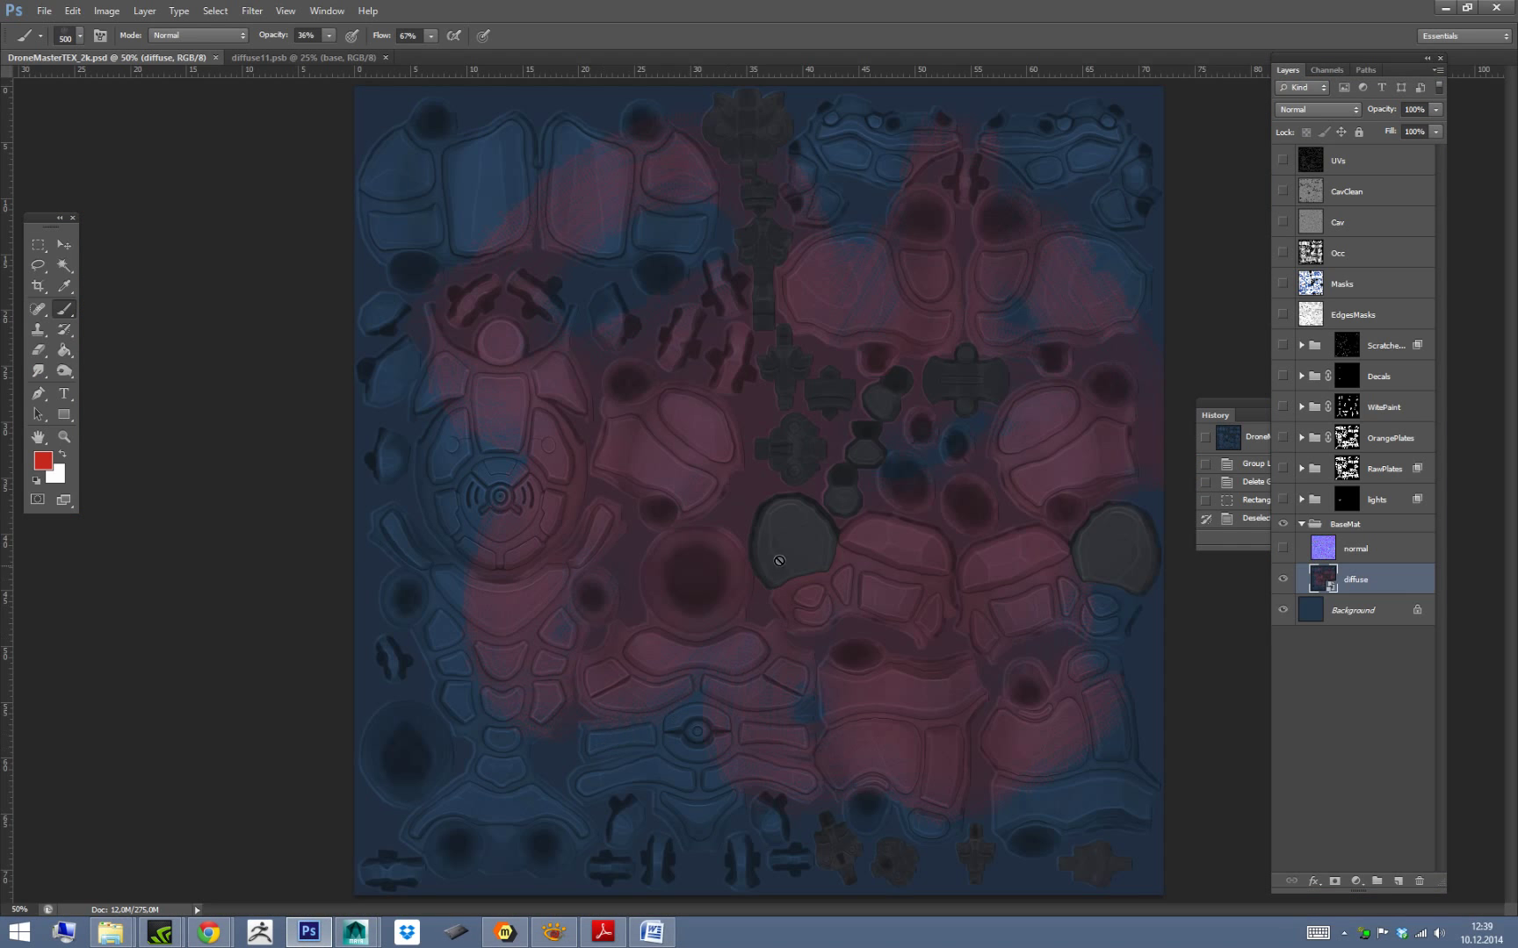
{"action": "left_click", "coordinate": [505, 933]}
{"action": "left_click_drag", "start_coordinate": [900, 282], "coordinate": [830, 279]}
{"action": "key", "text": "t"}
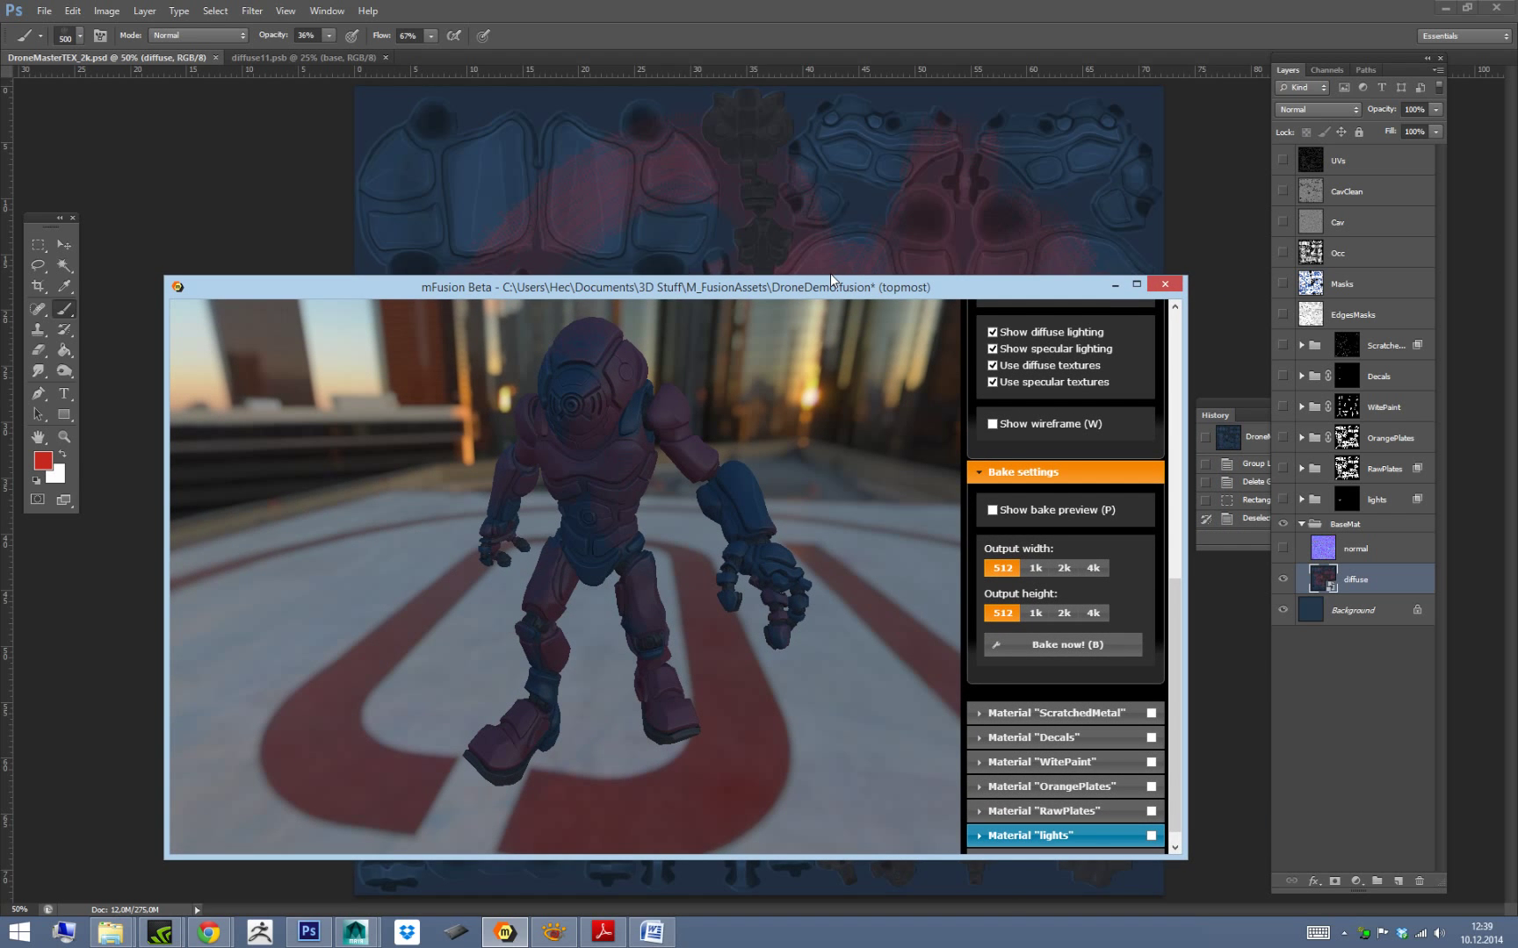
{"action": "left_click_drag", "start_coordinate": [949, 292], "coordinate": [1035, 598]}
{"action": "left_click", "coordinate": [316, 931]}
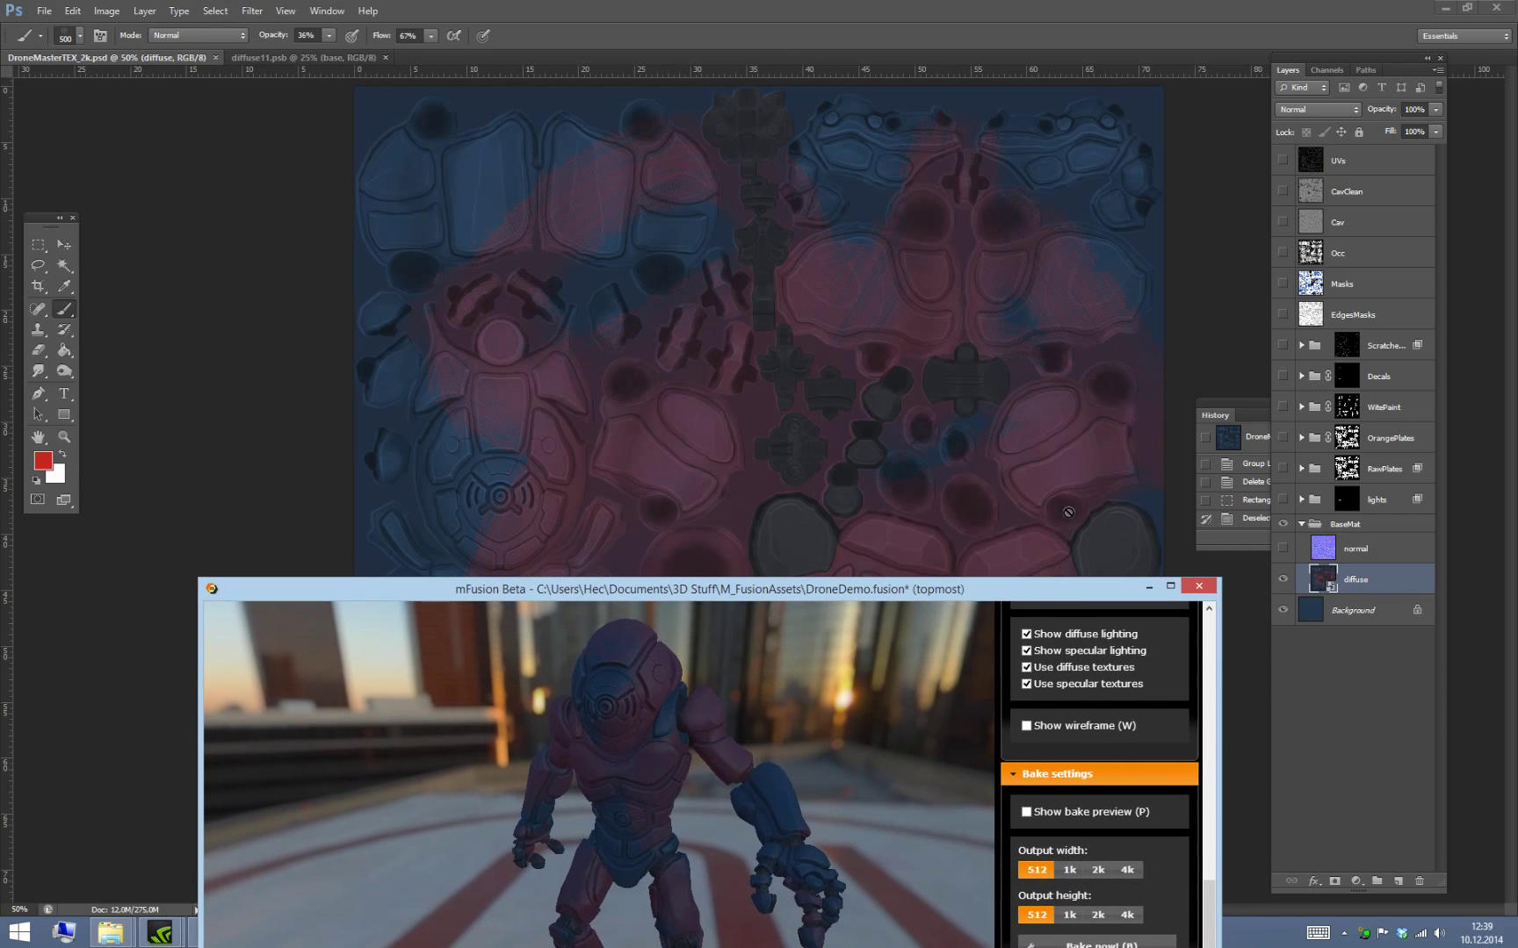
{"action": "left_click", "coordinate": [1100, 354]}
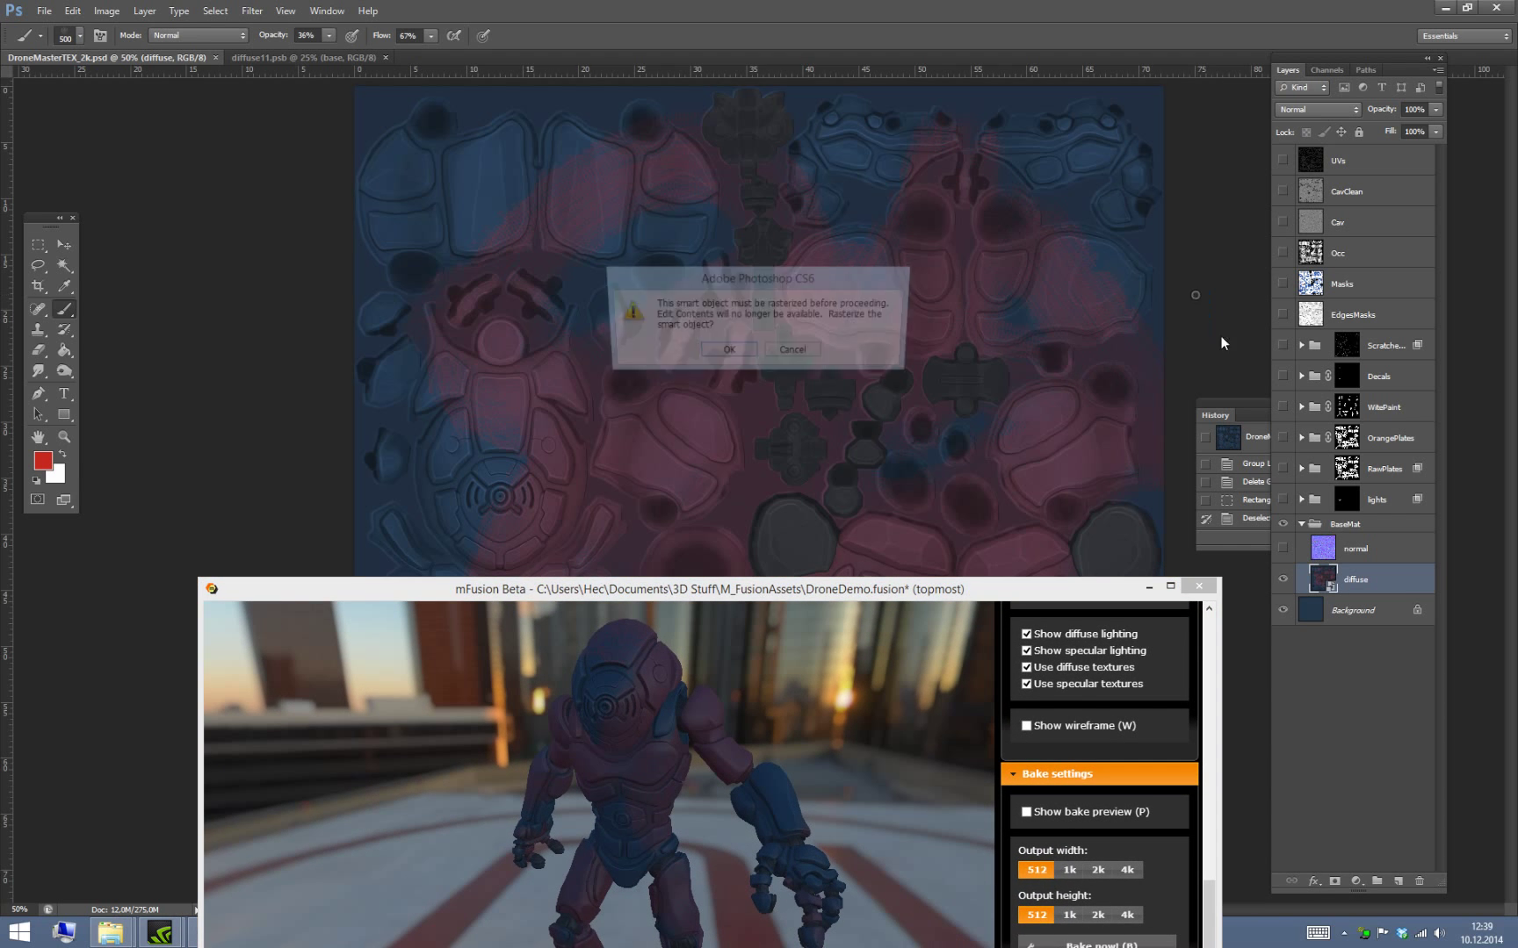
{"action": "left_click", "coordinate": [727, 353]}
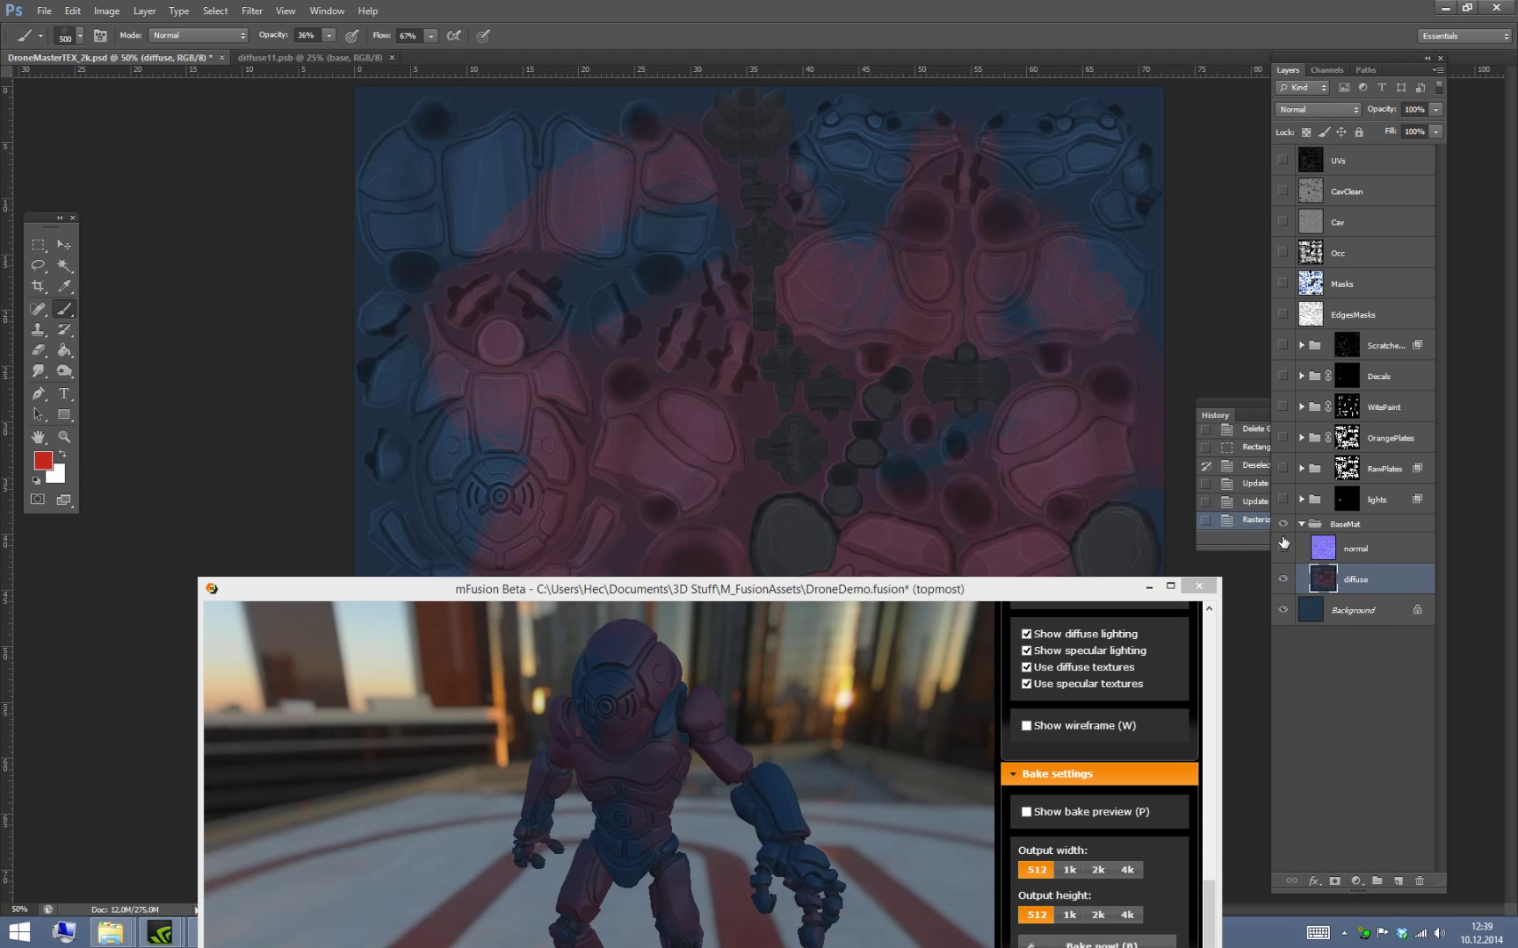
{"action": "left_click", "coordinate": [1255, 503]}
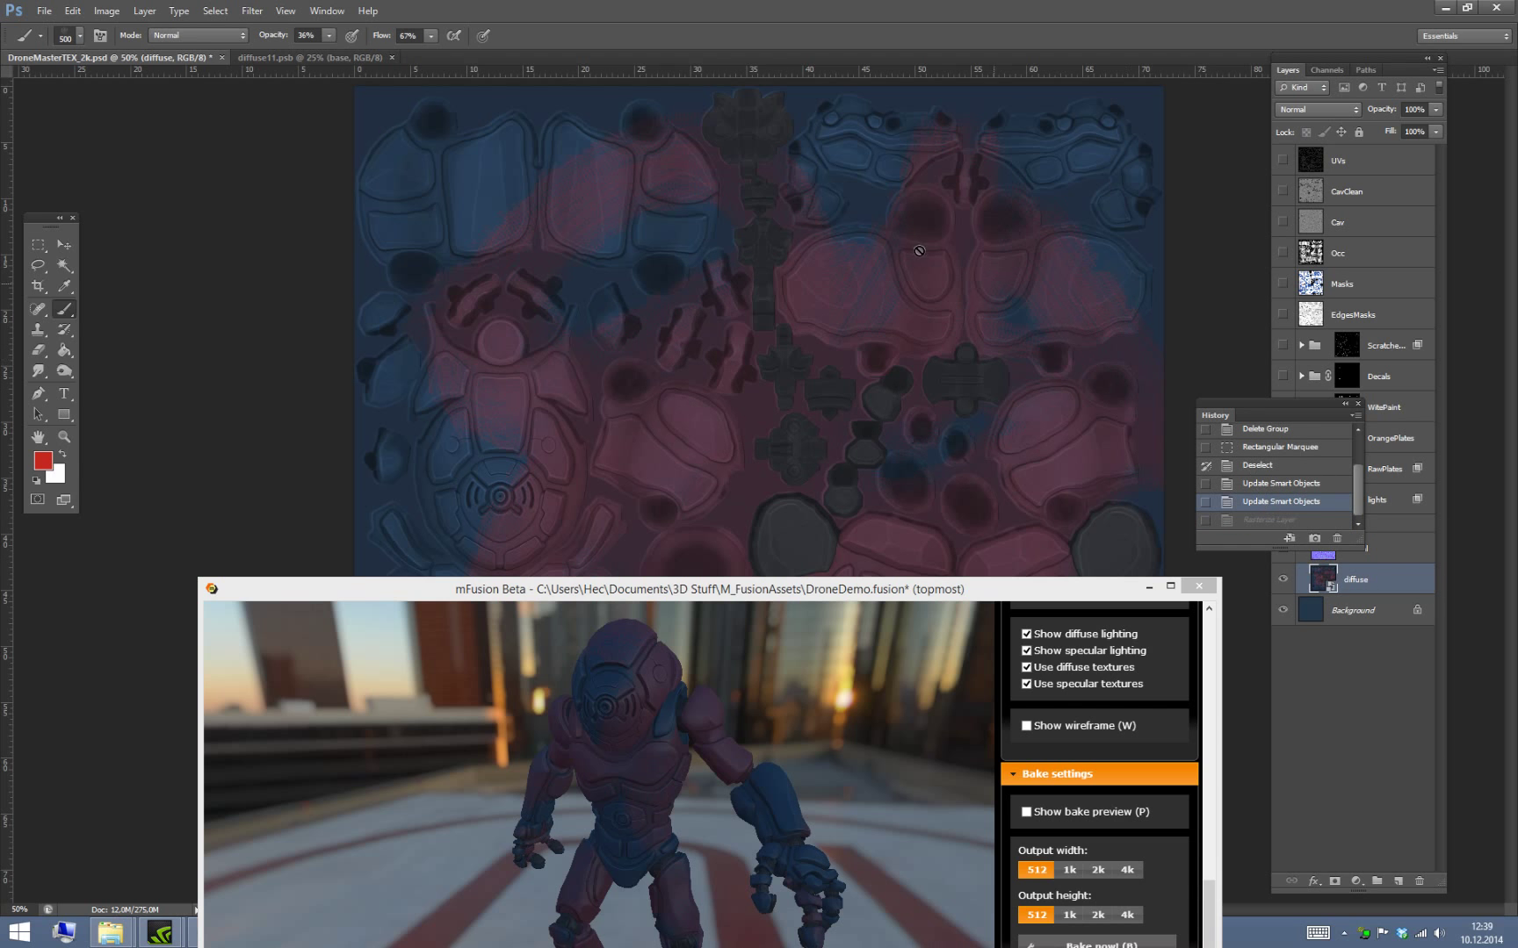
In the diffuse11.psb document, reduce the brush size to 200 and roll the history back to the Open state.
{"action": "left_click", "coordinate": [1387, 583]}
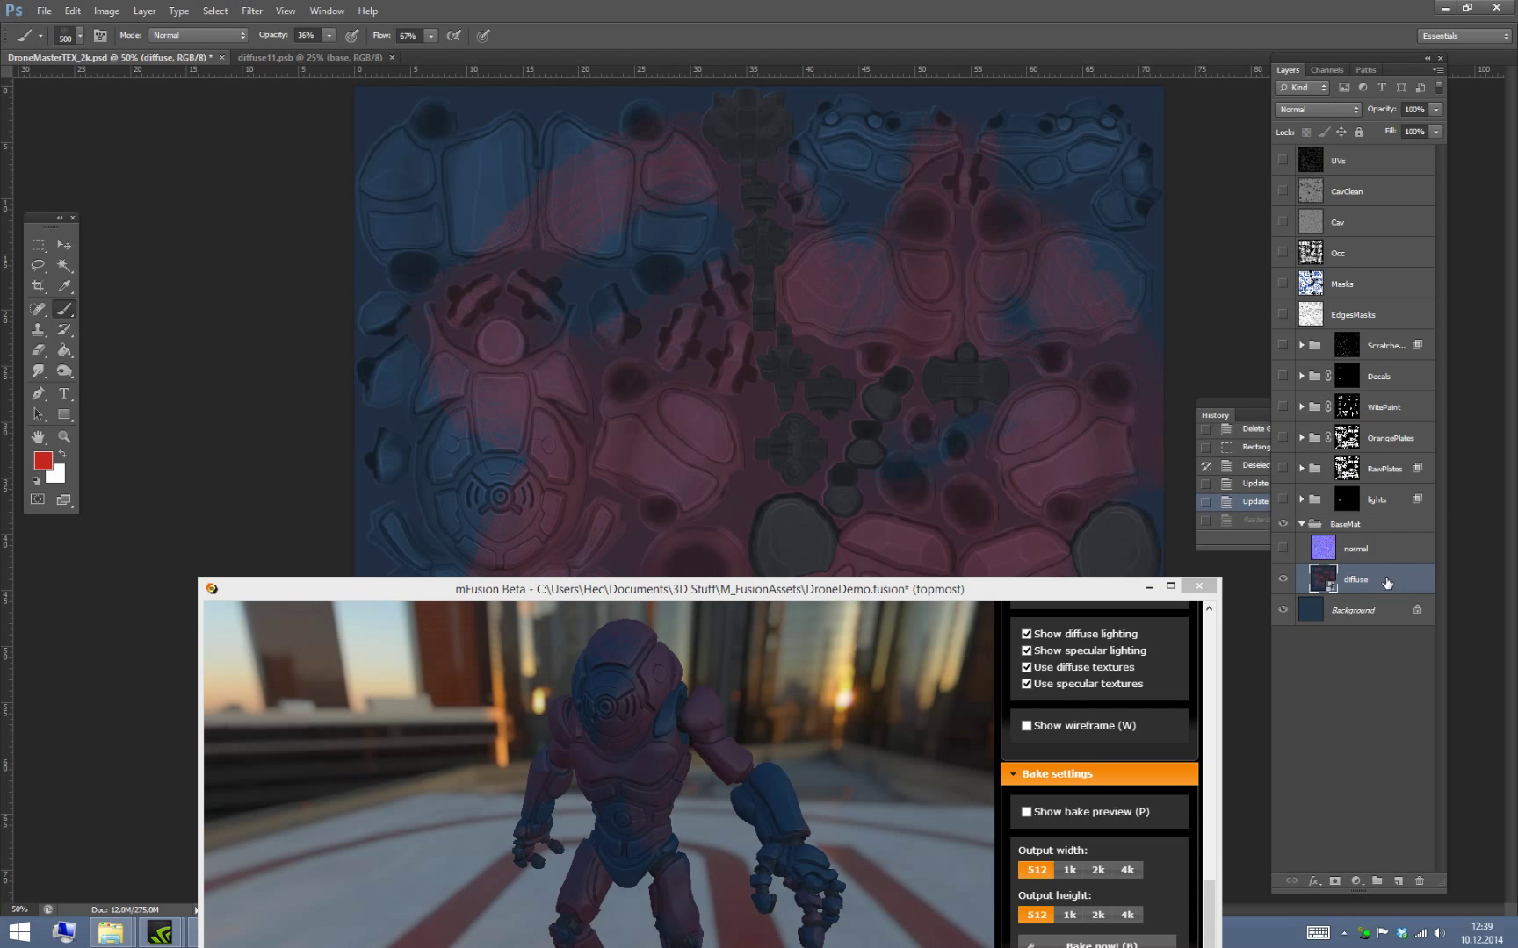
{"action": "left_click", "coordinate": [338, 58]}
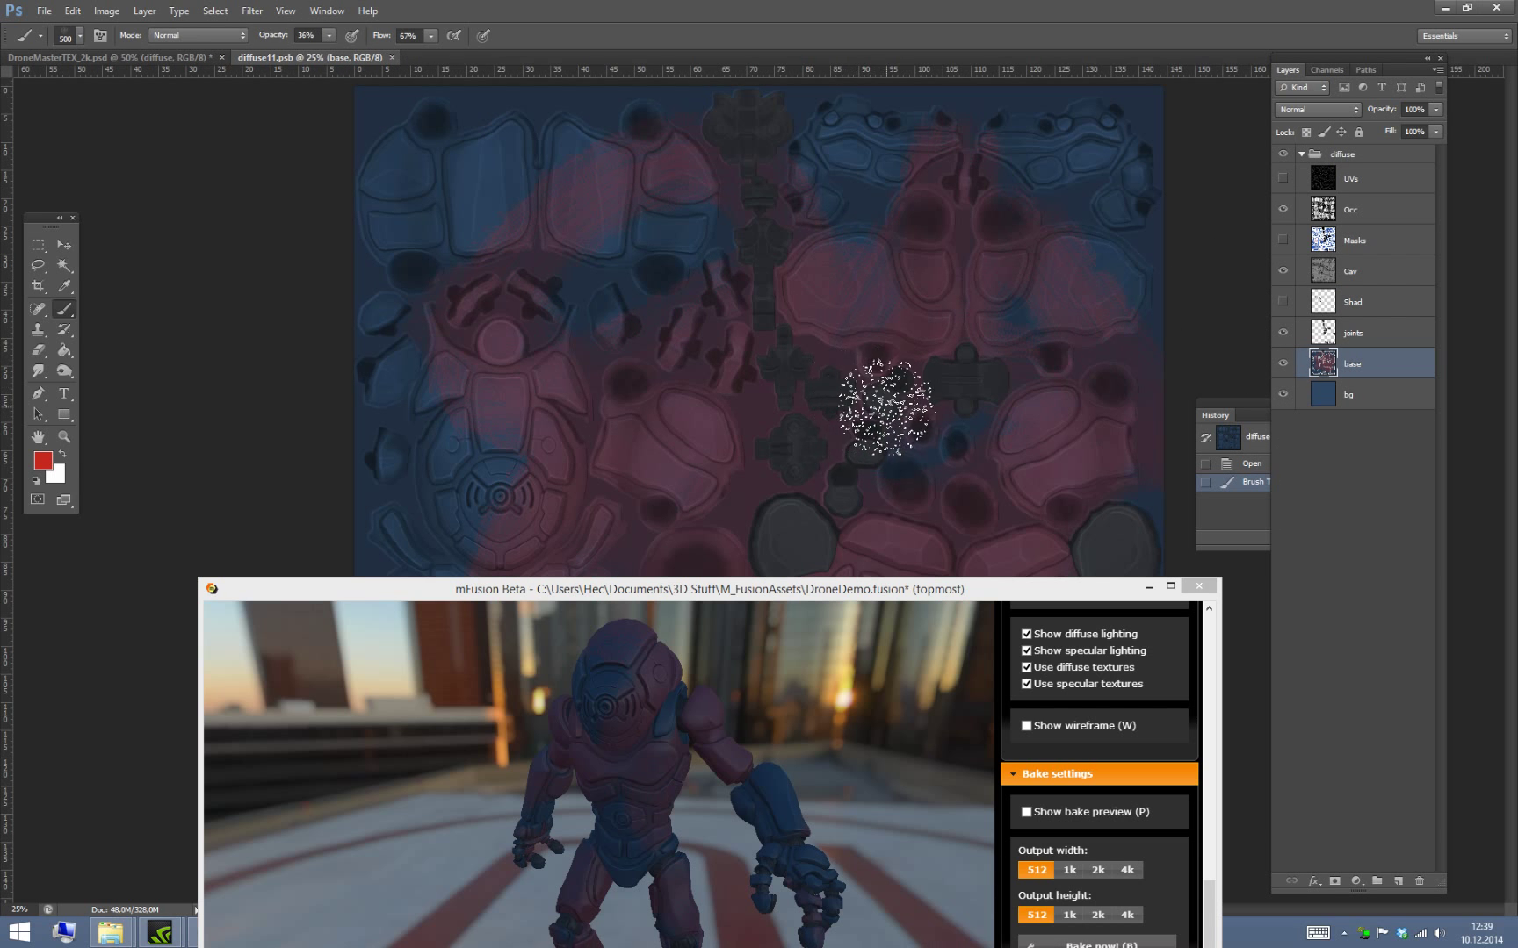
{"action": "key", "text": "bracketleft"}
{"action": "key", "text": "bracketleft"}
{"action": "key", "text": "bracketleft"}
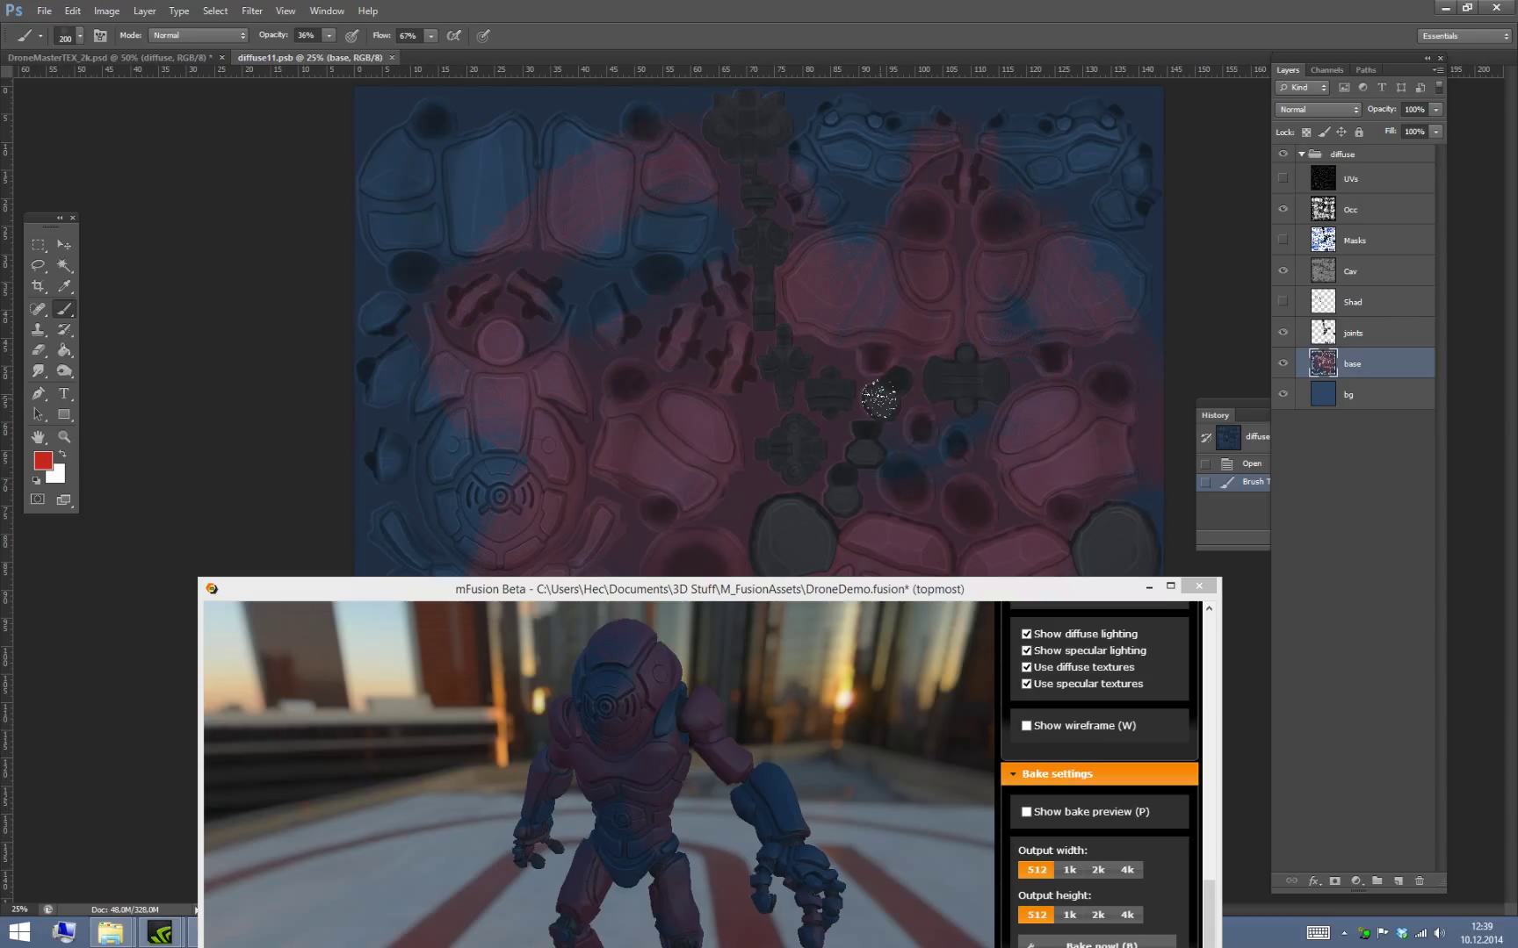
{"action": "left_click", "coordinate": [1255, 479]}
{"action": "left_click", "coordinate": [1278, 465]}
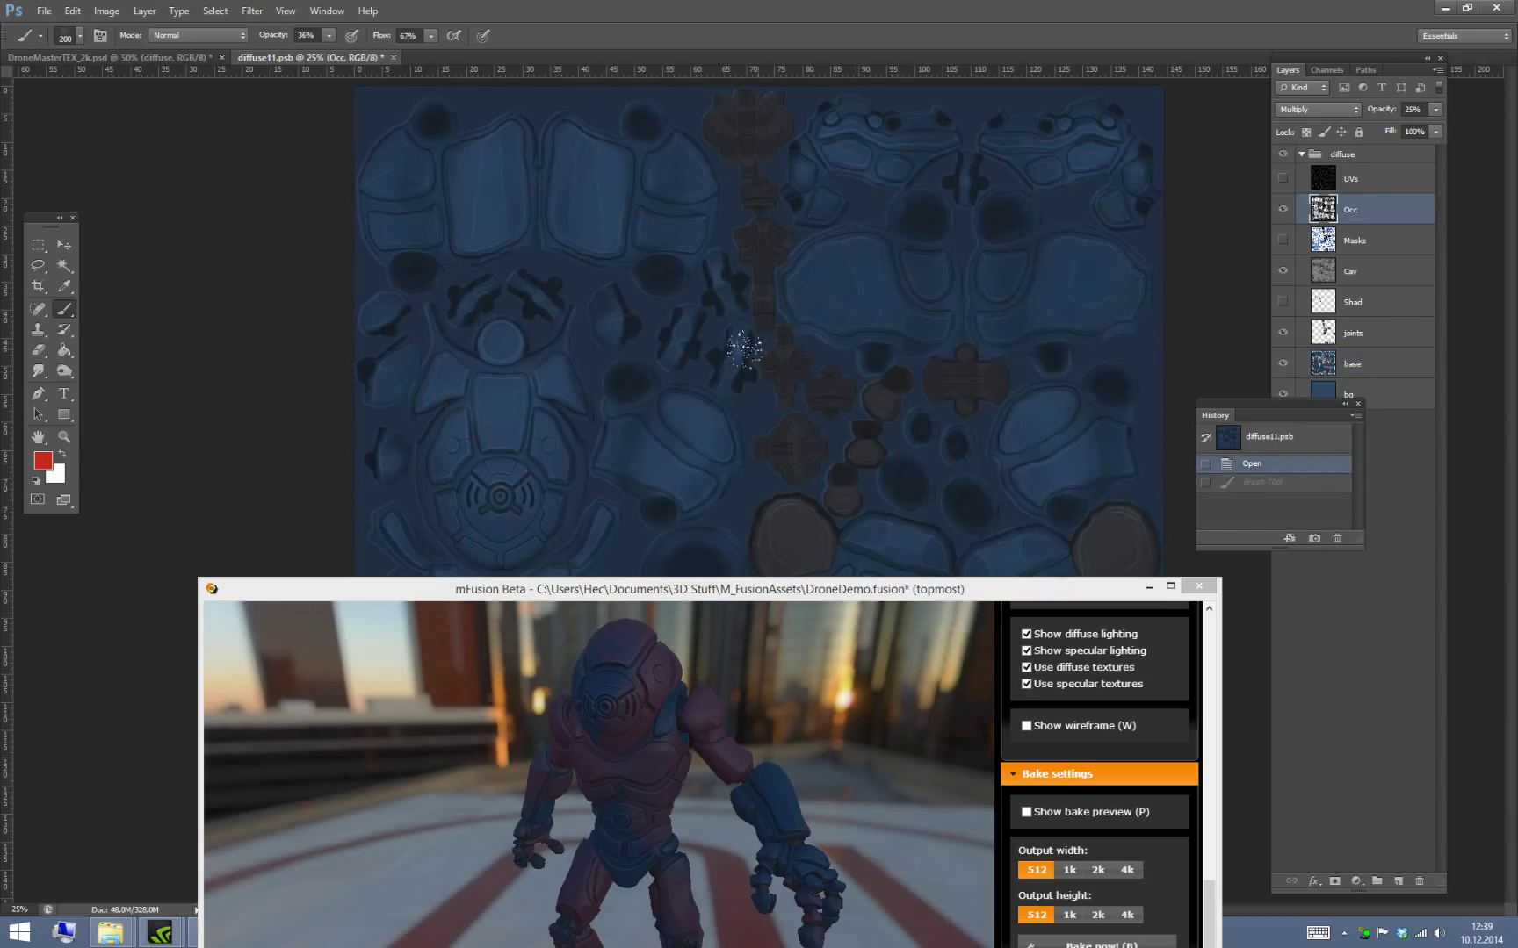
Close diffuse11.psb with its changes saved, and save the updated DroneMasterTEX_2k.psd master file.
{"action": "left_click", "coordinate": [395, 58]}
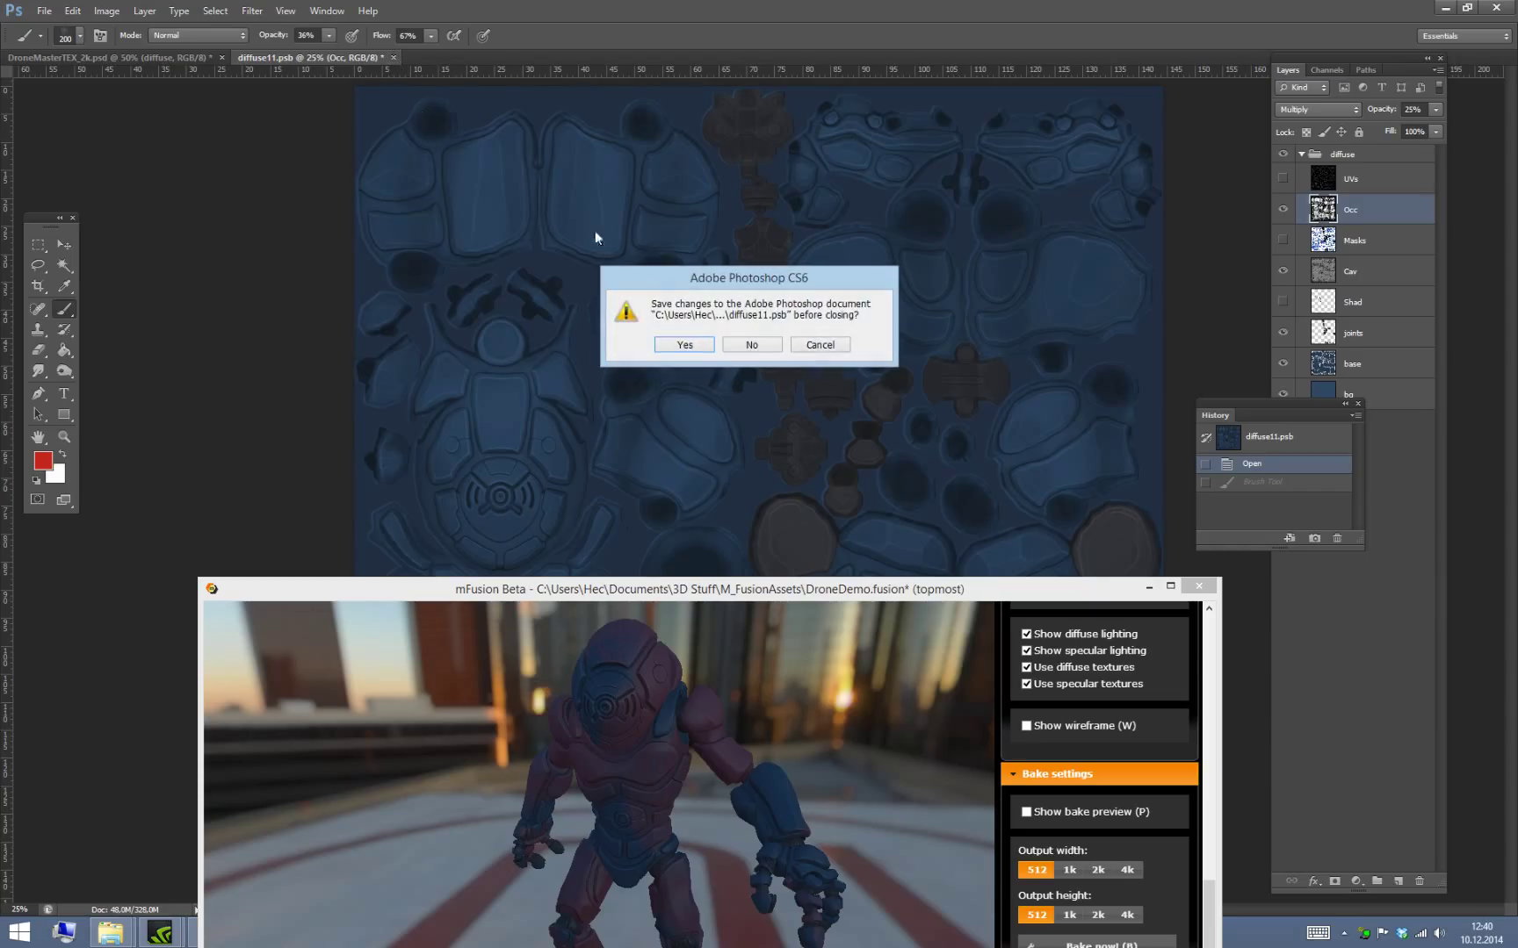
{"action": "left_click", "coordinate": [699, 351]}
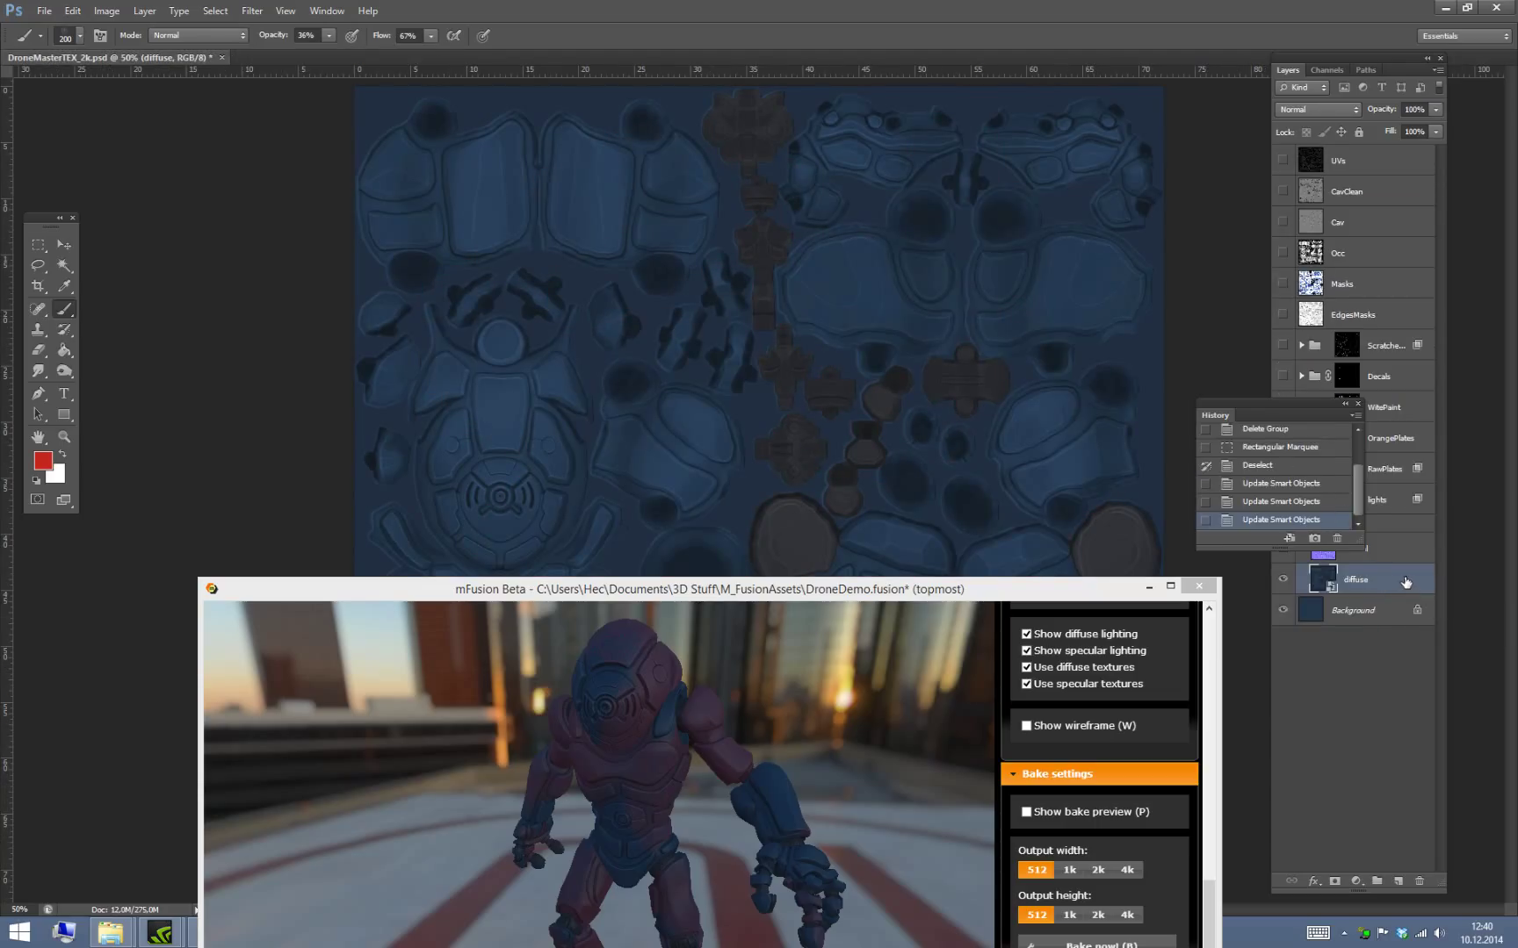
{"action": "key", "text": "ctrl+s"}
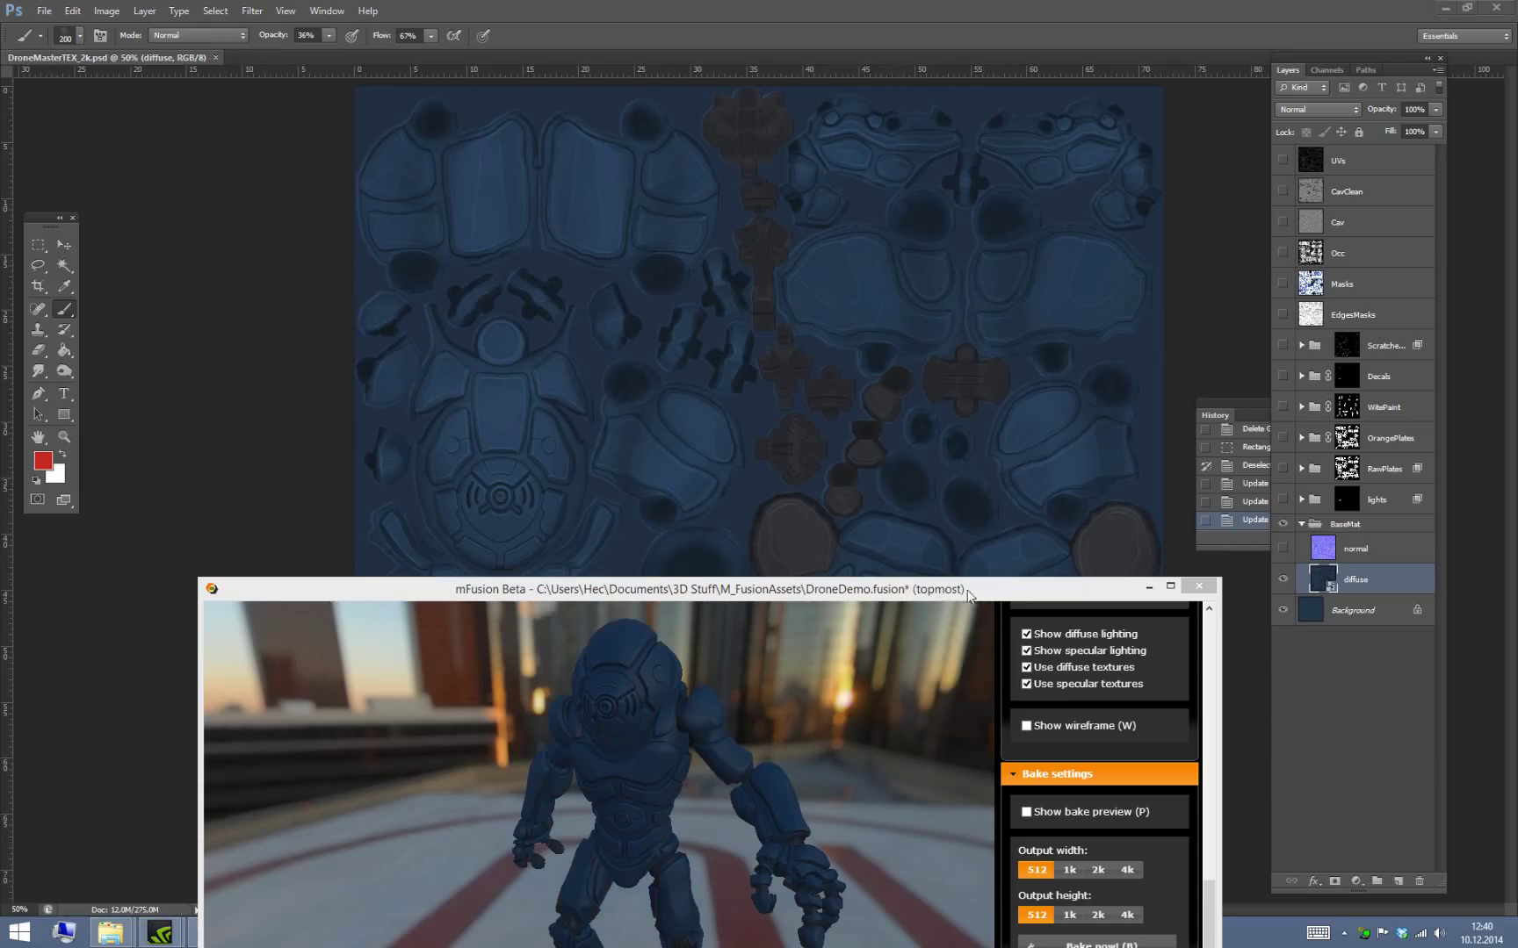
Place the mFusion window over the middle of the texture and enable the lights and RawPlates materials.
{"action": "left_click_drag", "start_coordinate": [976, 600], "coordinate": [926, 517]}
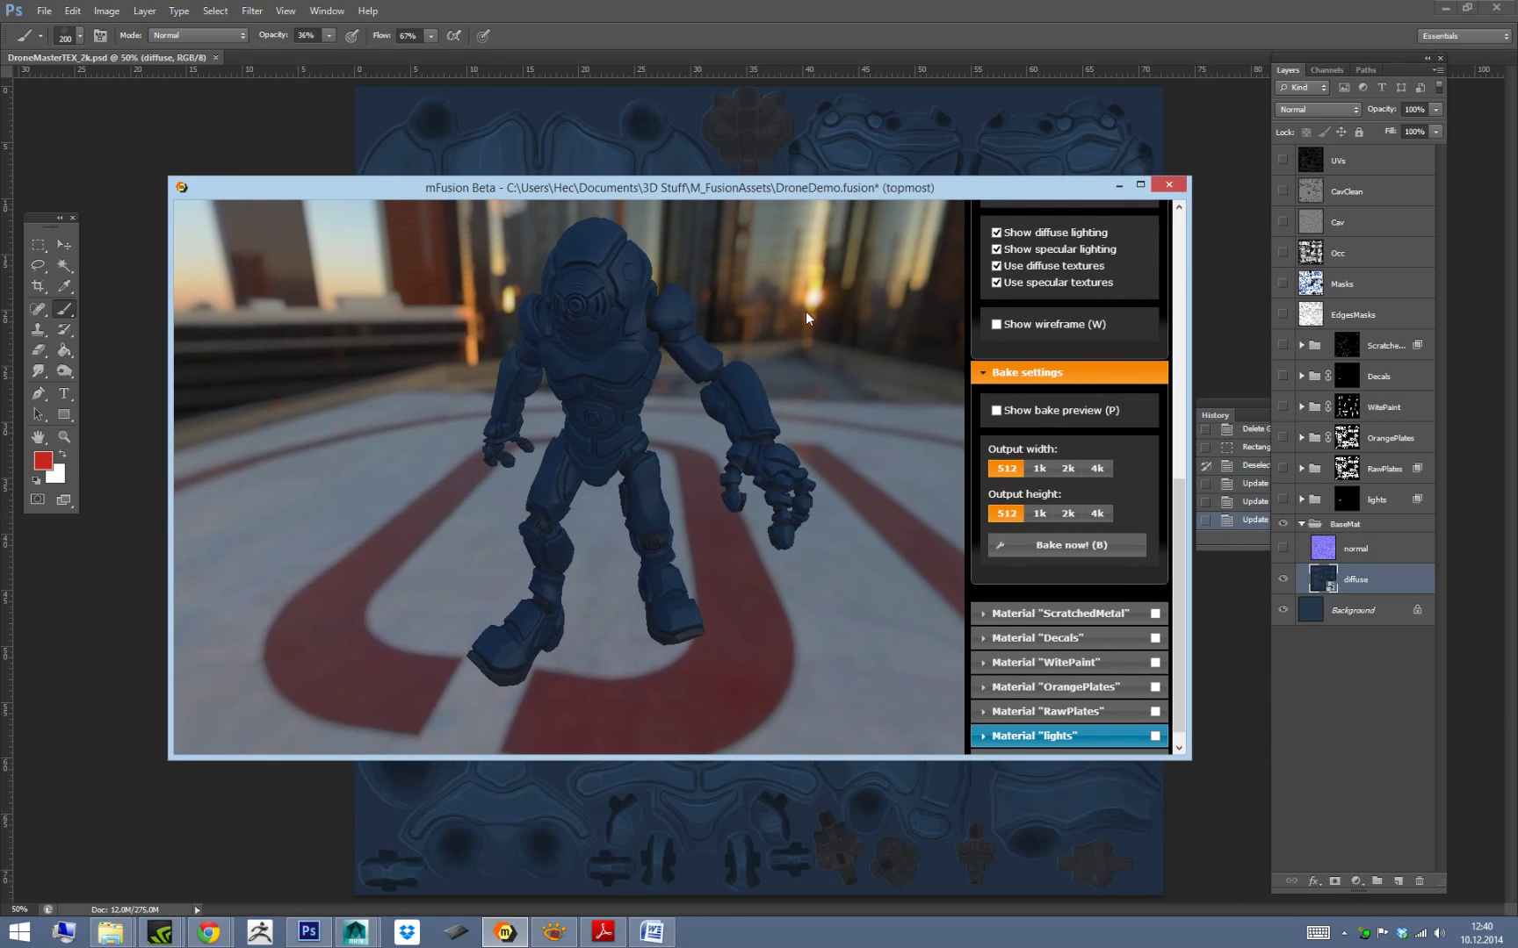
{"action": "left_click_drag", "start_coordinate": [783, 451], "coordinate": [914, 553], "text": "alt"}
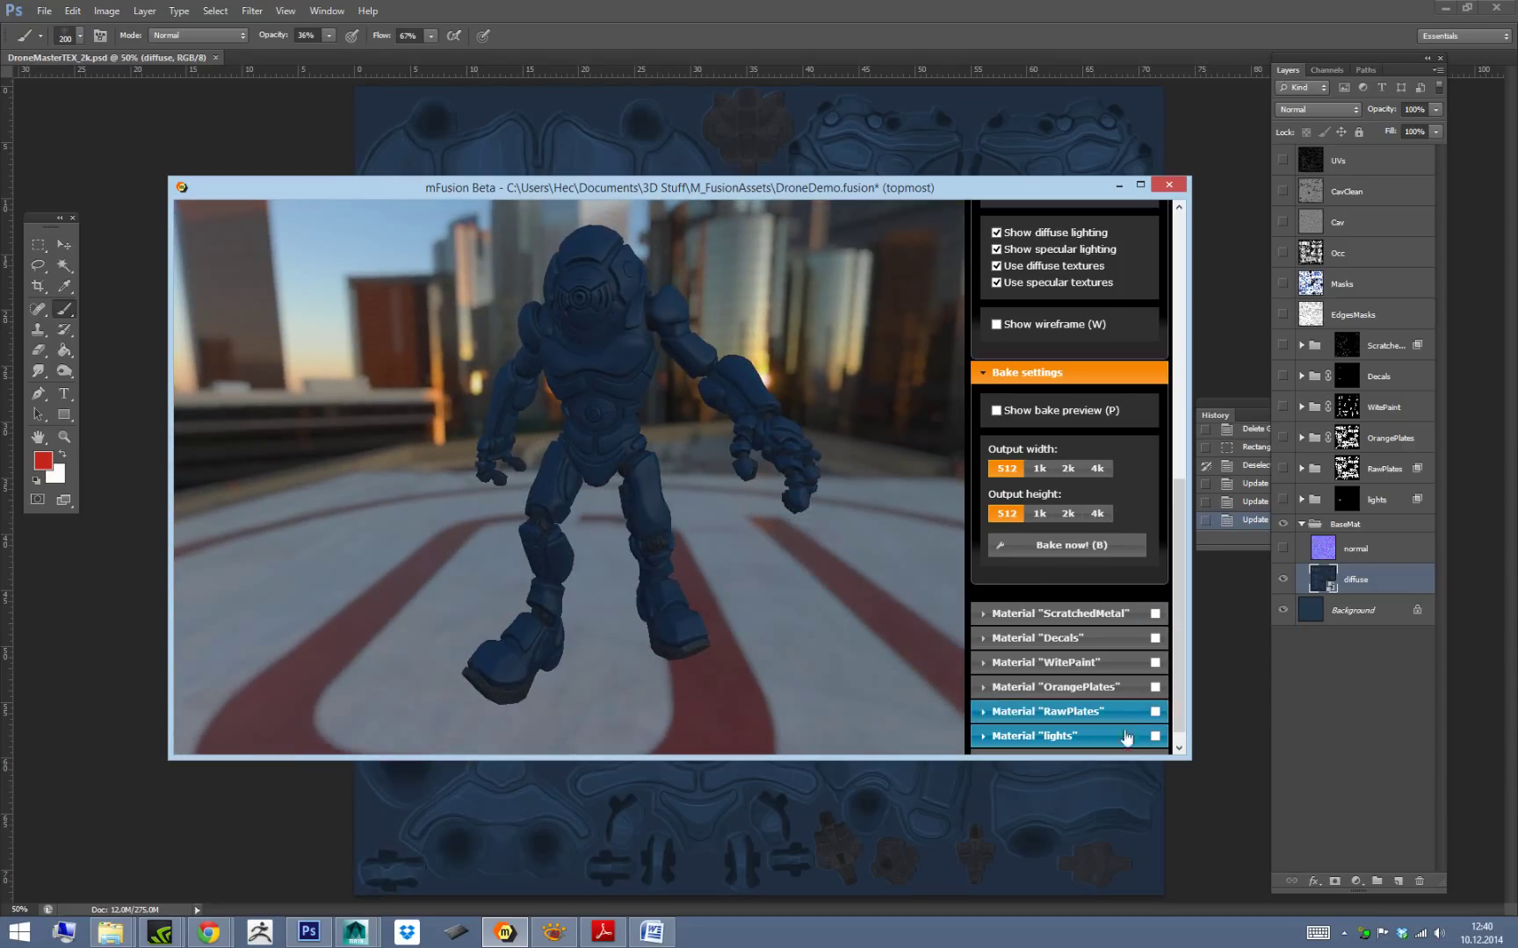
{"action": "left_click", "coordinate": [1179, 746]}
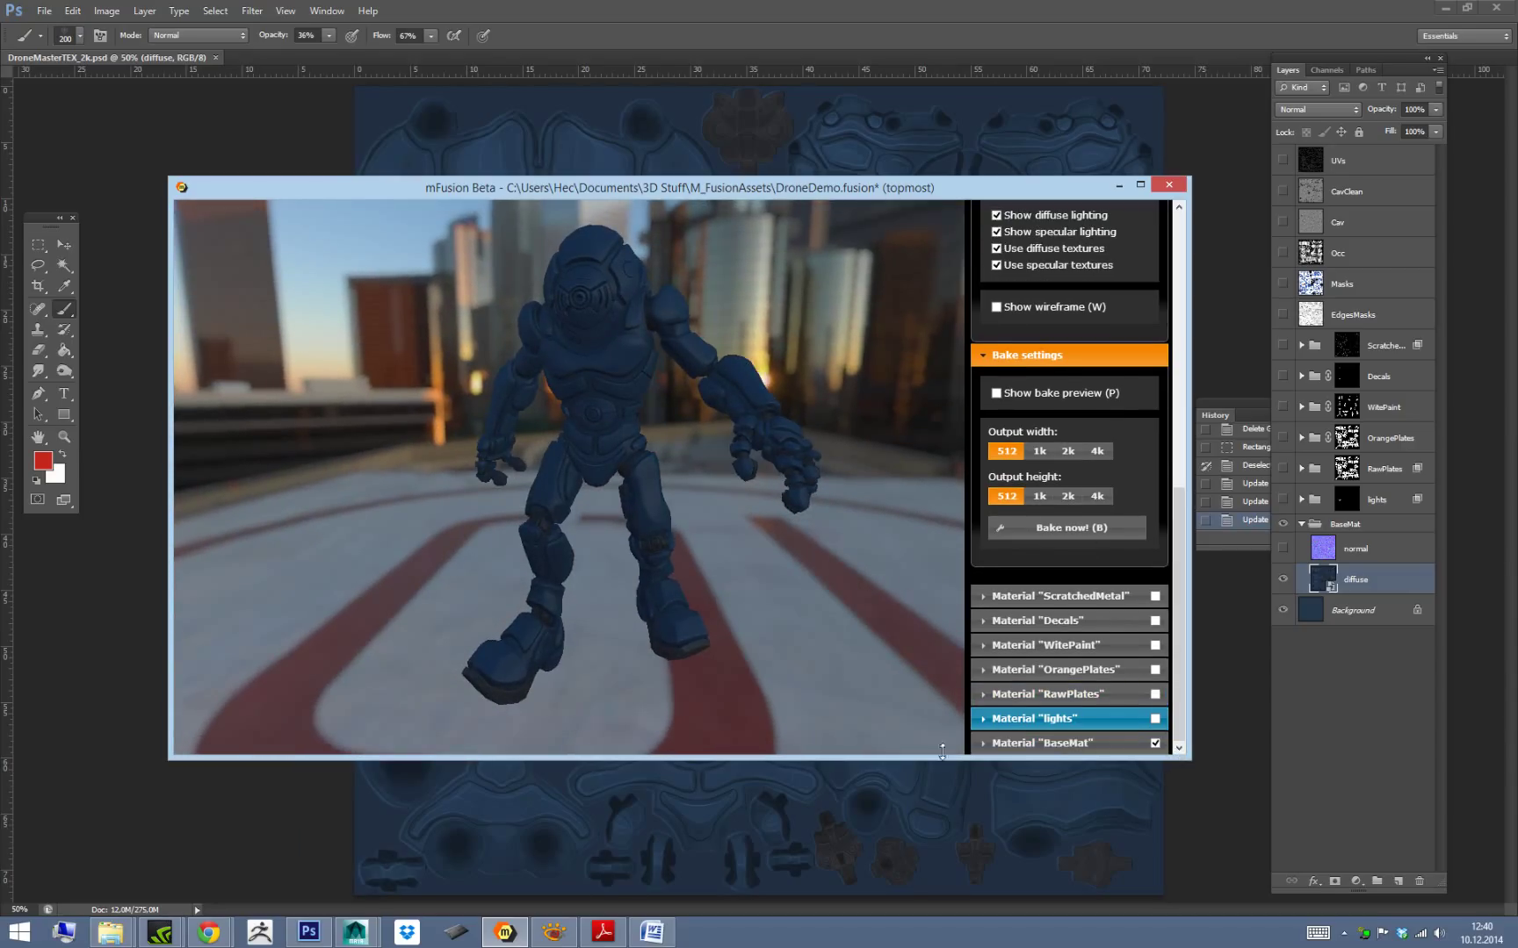
{"action": "left_click", "coordinate": [1156, 720]}
{"action": "left_click", "coordinate": [1155, 694]}
Examine the bare metal plates on the drone's arm and whole body from several angles.
{"action": "left_click_drag", "start_coordinate": [786, 521], "coordinate": [621, 294], "text": "alt"}
{"action": "left_click_drag", "start_coordinate": [900, 512], "coordinate": [851, 519], "text": "alt"}
{"action": "right_click_drag", "start_coordinate": [784, 394], "coordinate": [836, 491], "text": "alt"}
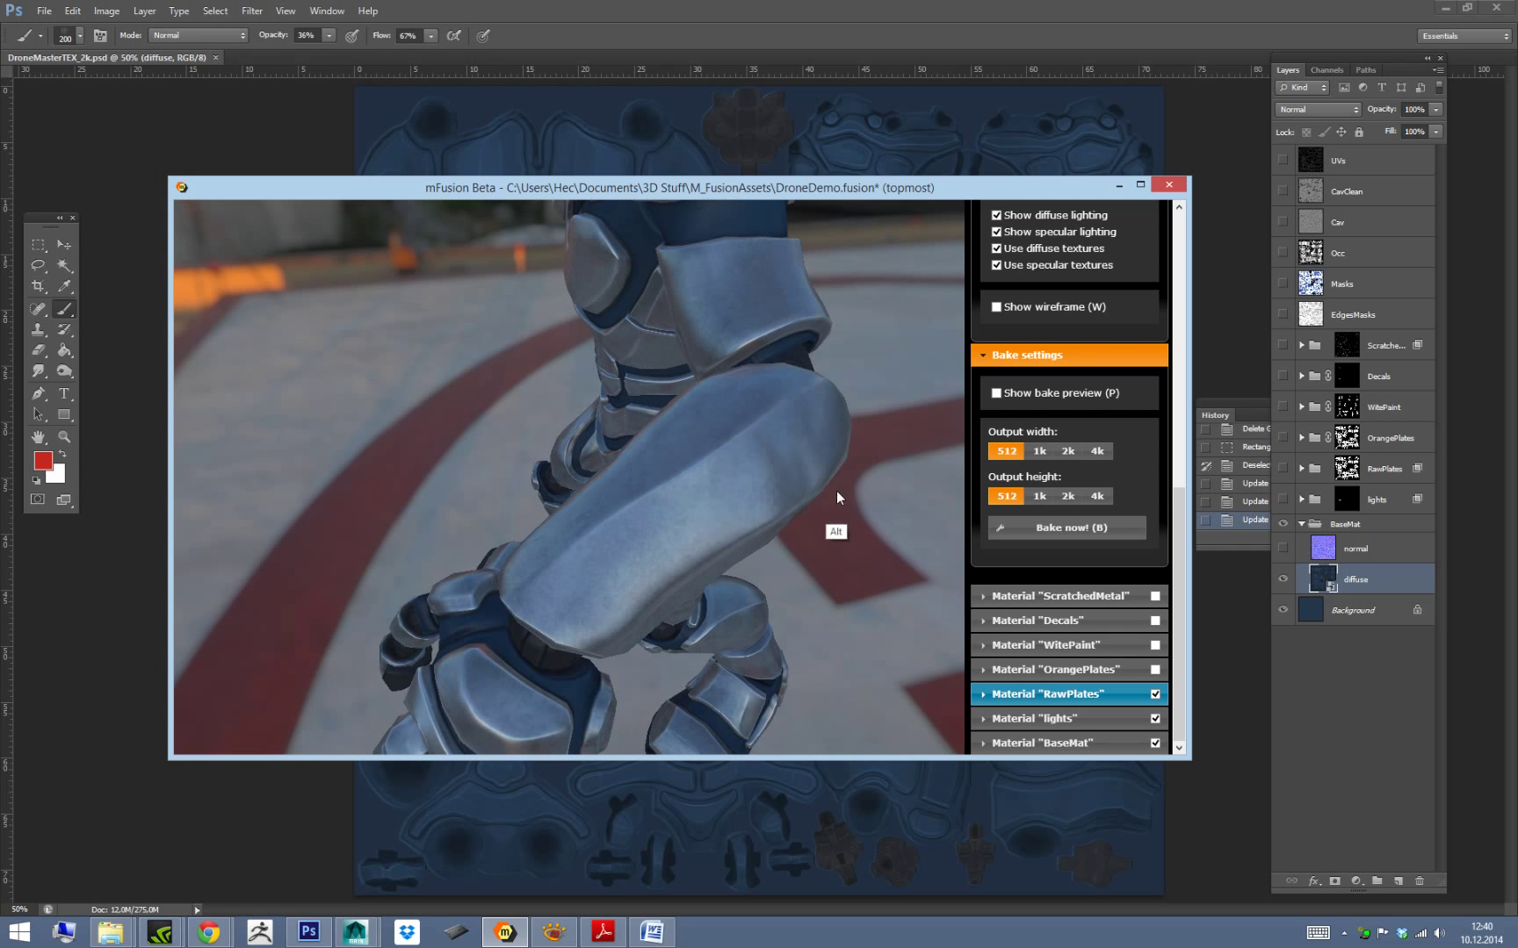
{"action": "left_click_drag", "start_coordinate": [880, 534], "coordinate": [806, 542], "text": "alt"}
{"action": "right_click_drag", "start_coordinate": [806, 542], "coordinate": [836, 460], "text": "alt"}
{"action": "mouse_move", "coordinate": [836, 462]}
{"action": "left_mouse_down", "text": "alt"}
{"action": "mouse_move", "coordinate": [851, 422]}
{"action": "mouse_move", "coordinate": [853, 462]}
{"action": "left_mouse_up", "text": "alt"}
{"action": "right_click_drag", "start_coordinate": [854, 462], "coordinate": [876, 521], "text": "alt"}
{"action": "left_click_drag", "start_coordinate": [876, 521], "coordinate": [857, 661], "text": "alt"}
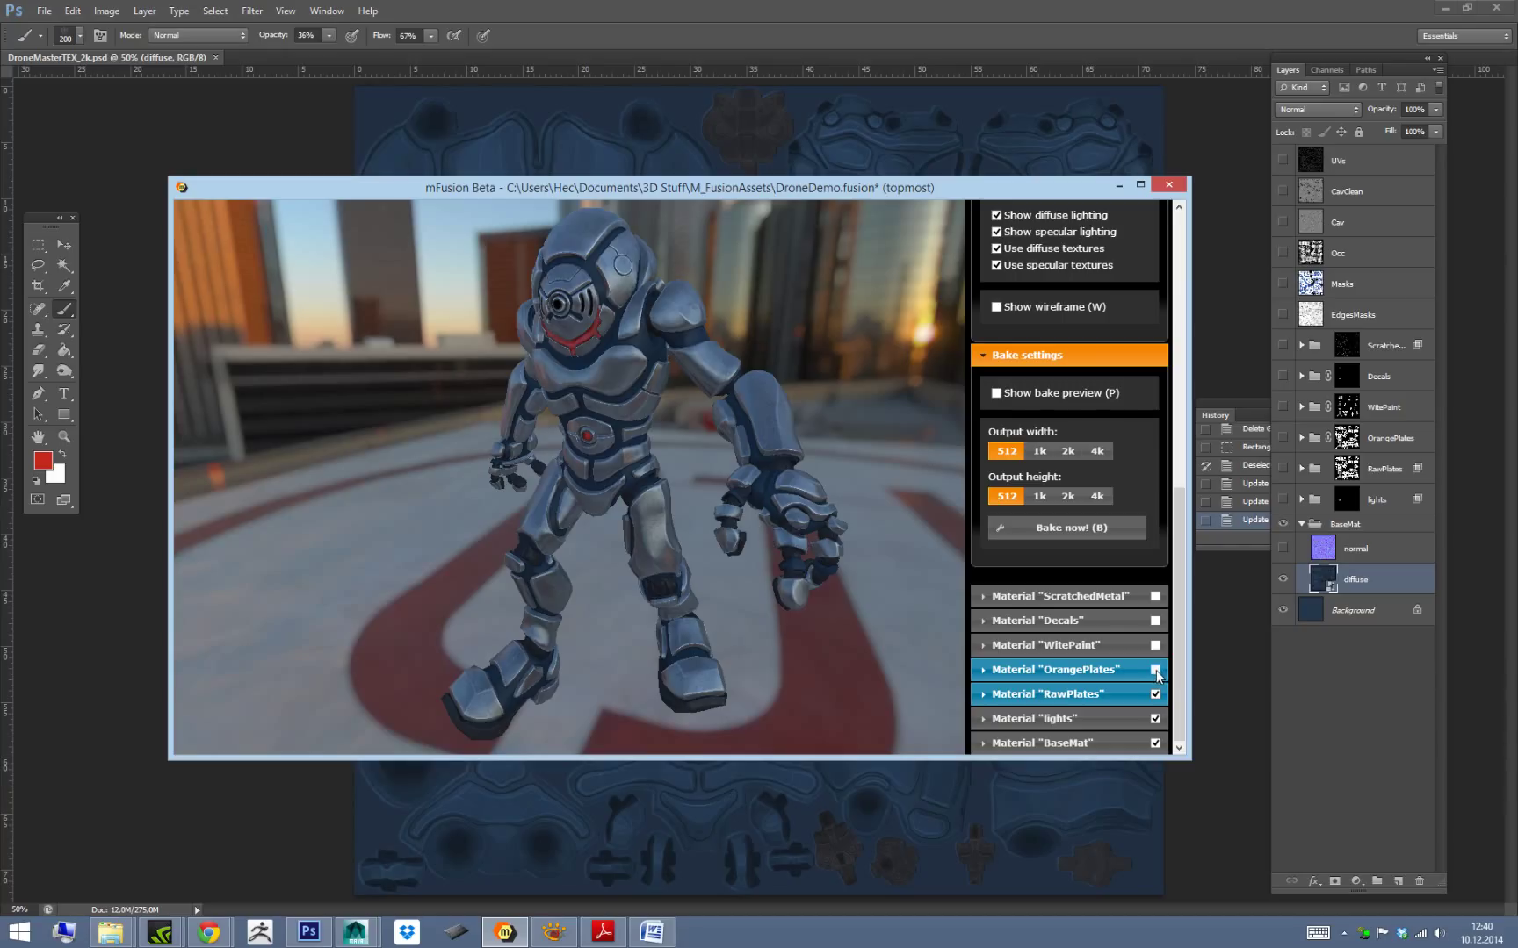
In Photoshop, unlink the layer masks from the OrangePlates, WitePaint and Decals groups.
{"action": "left_click", "coordinate": [1328, 437]}
{"action": "left_click", "coordinate": [1328, 437]}
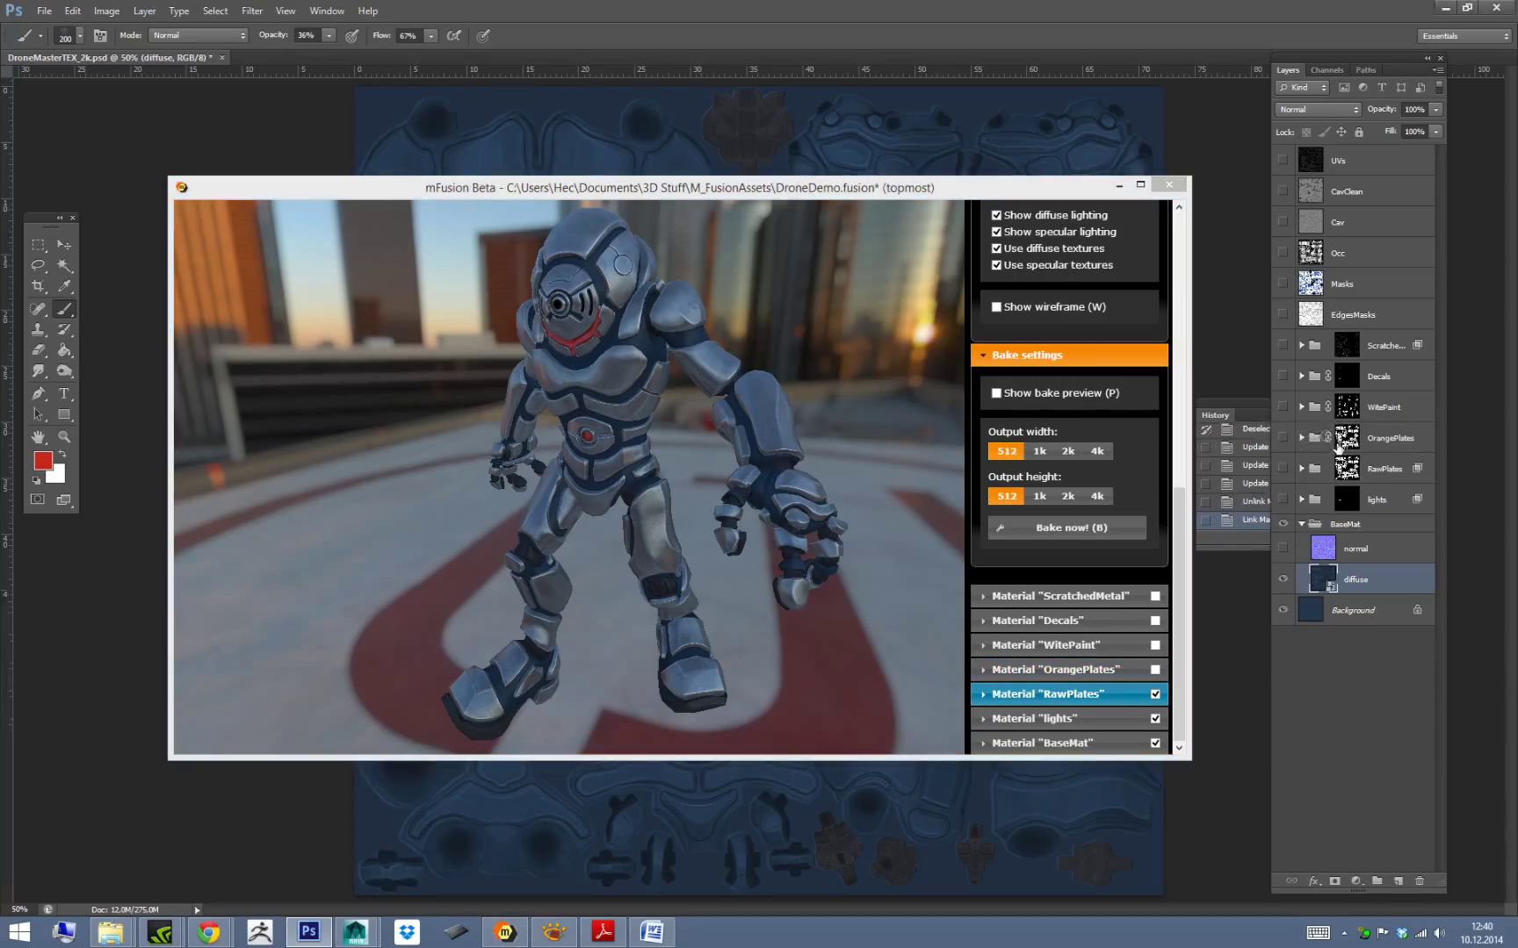
{"action": "left_click", "coordinate": [1328, 437]}
{"action": "left_click", "coordinate": [1327, 407]}
{"action": "left_click", "coordinate": [1328, 376]}
In mFusion, enable the OrangePlates material and disable RawPlates.
{"action": "left_click", "coordinate": [1156, 670]}
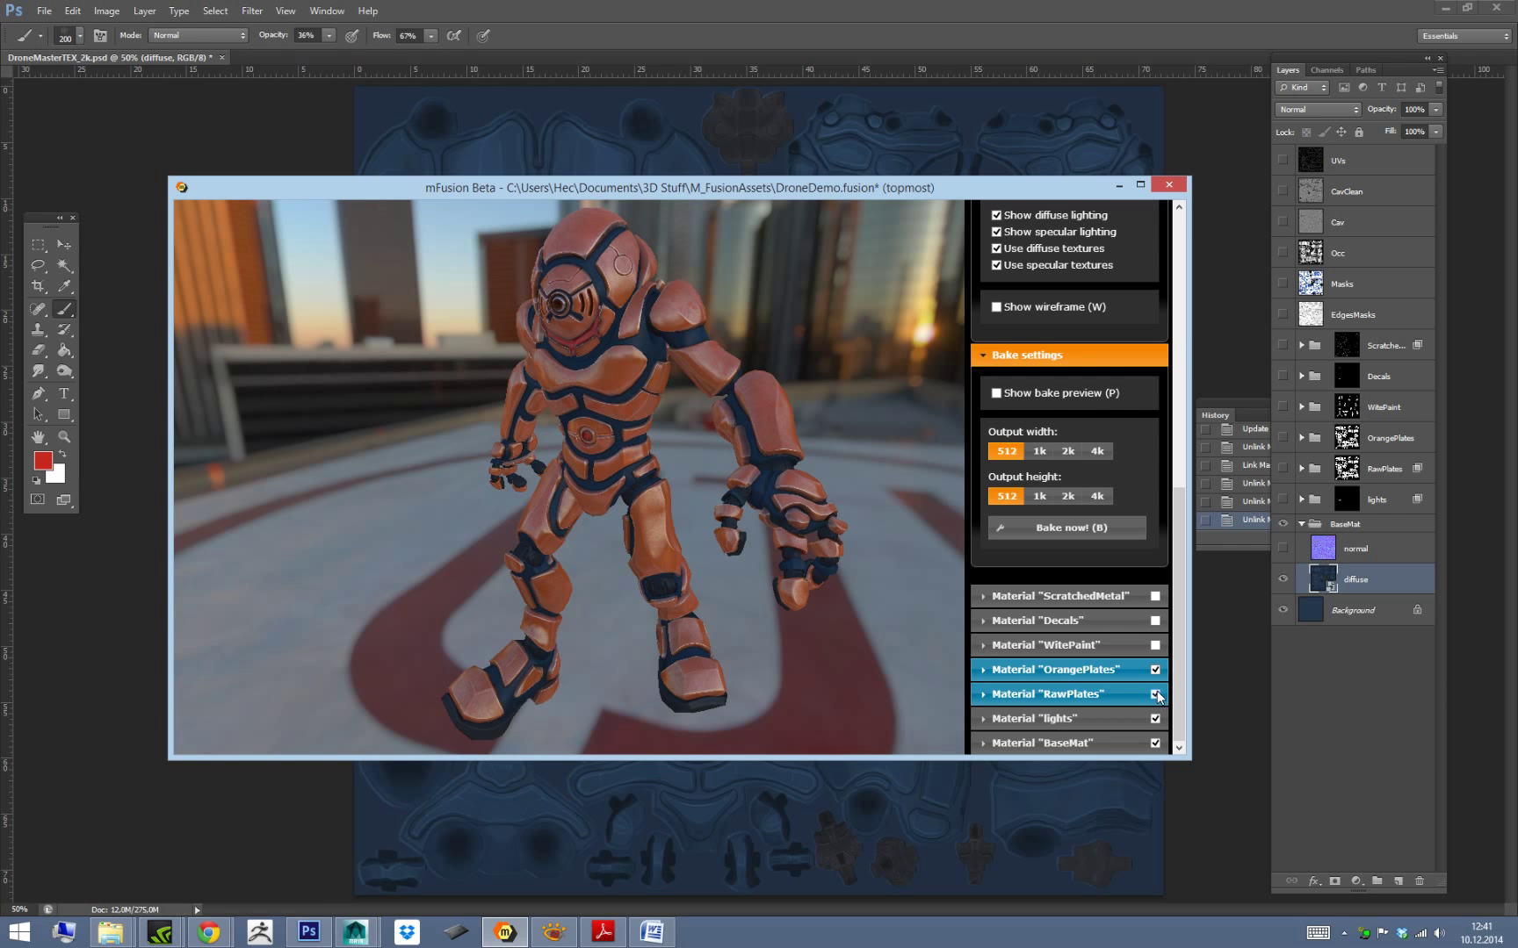
{"action": "left_click", "coordinate": [1156, 694]}
Examine the orange plates on the drone's arm, torso and head from several angles.
{"action": "left_click_drag", "start_coordinate": [904, 524], "coordinate": [804, 527], "text": "alt"}
{"action": "mouse_move", "coordinate": [804, 527]}
{"action": "right_mouse_down", "text": "alt"}
{"action": "mouse_move", "coordinate": [830, 582]}
{"action": "mouse_move", "coordinate": [788, 520]}
{"action": "right_mouse_up", "text": "alt"}
{"action": "left_click_drag", "start_coordinate": [788, 515], "coordinate": [708, 530], "text": "alt"}
{"action": "right_click_drag", "start_coordinate": [800, 417], "coordinate": [825, 536], "text": "alt"}
{"action": "left_click_drag", "start_coordinate": [825, 535], "coordinate": [758, 457], "text": "alt"}
{"action": "middle_click_drag", "start_coordinate": [759, 457], "coordinate": [744, 501], "text": "alt"}
{"action": "left_click_drag", "start_coordinate": [745, 502], "coordinate": [901, 463], "text": "alt"}
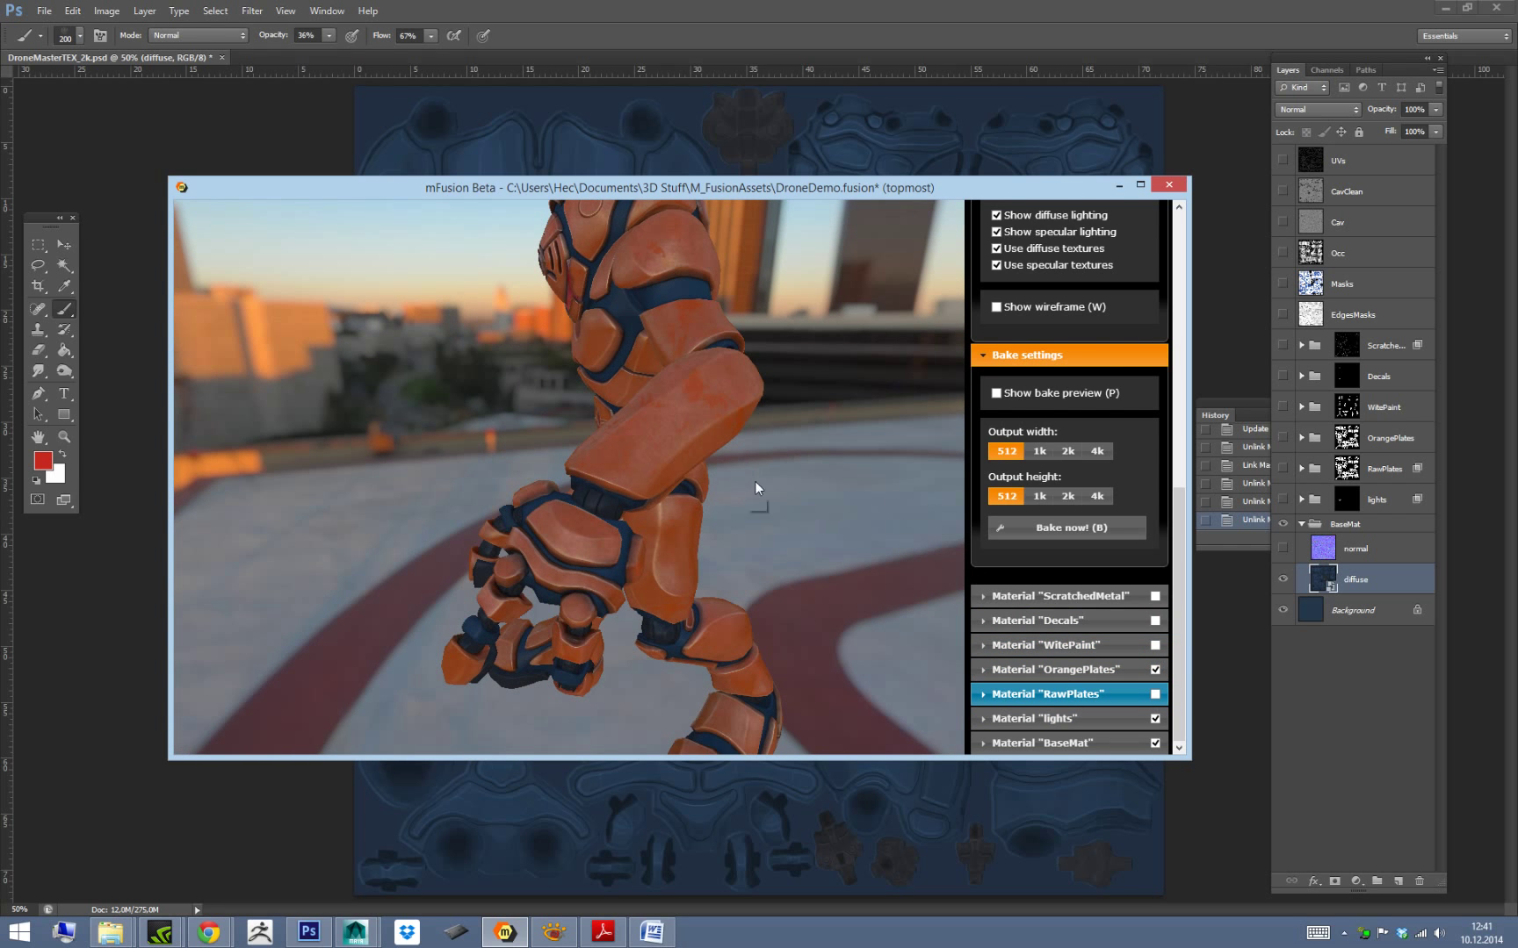
{"action": "left_click_drag", "start_coordinate": [754, 481], "coordinate": [873, 506], "text": "alt"}
{"action": "left_click_drag", "start_coordinate": [789, 440], "coordinate": [933, 536], "text": "alt"}
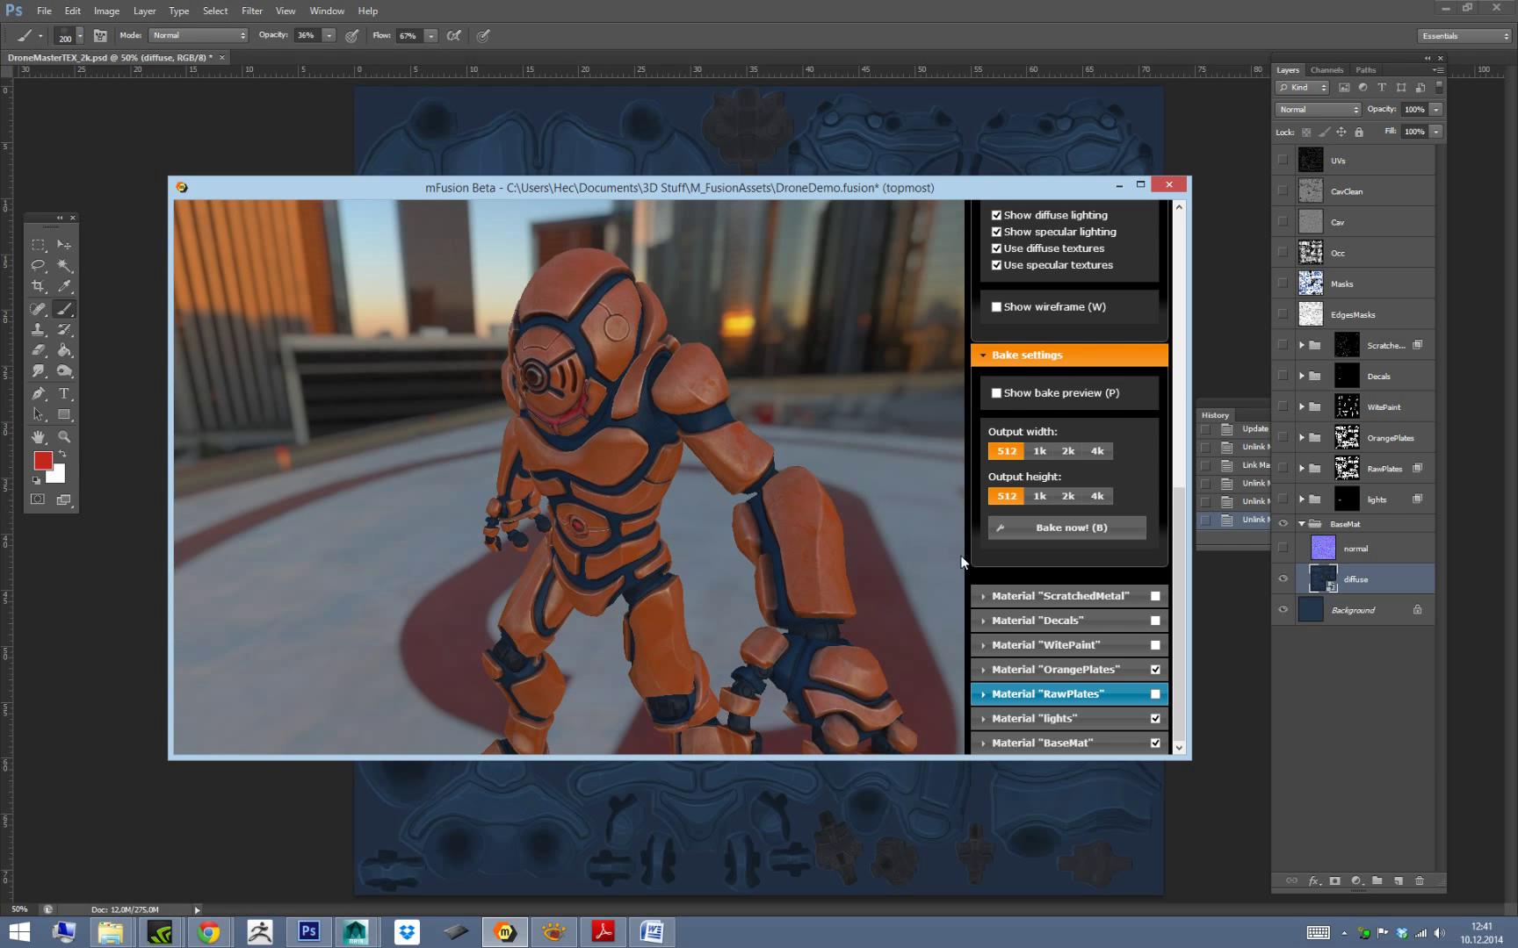
Enable the WitePaint material and view the white areas on the drone's head and shoulder up close.
{"action": "left_click", "coordinate": [1155, 646]}
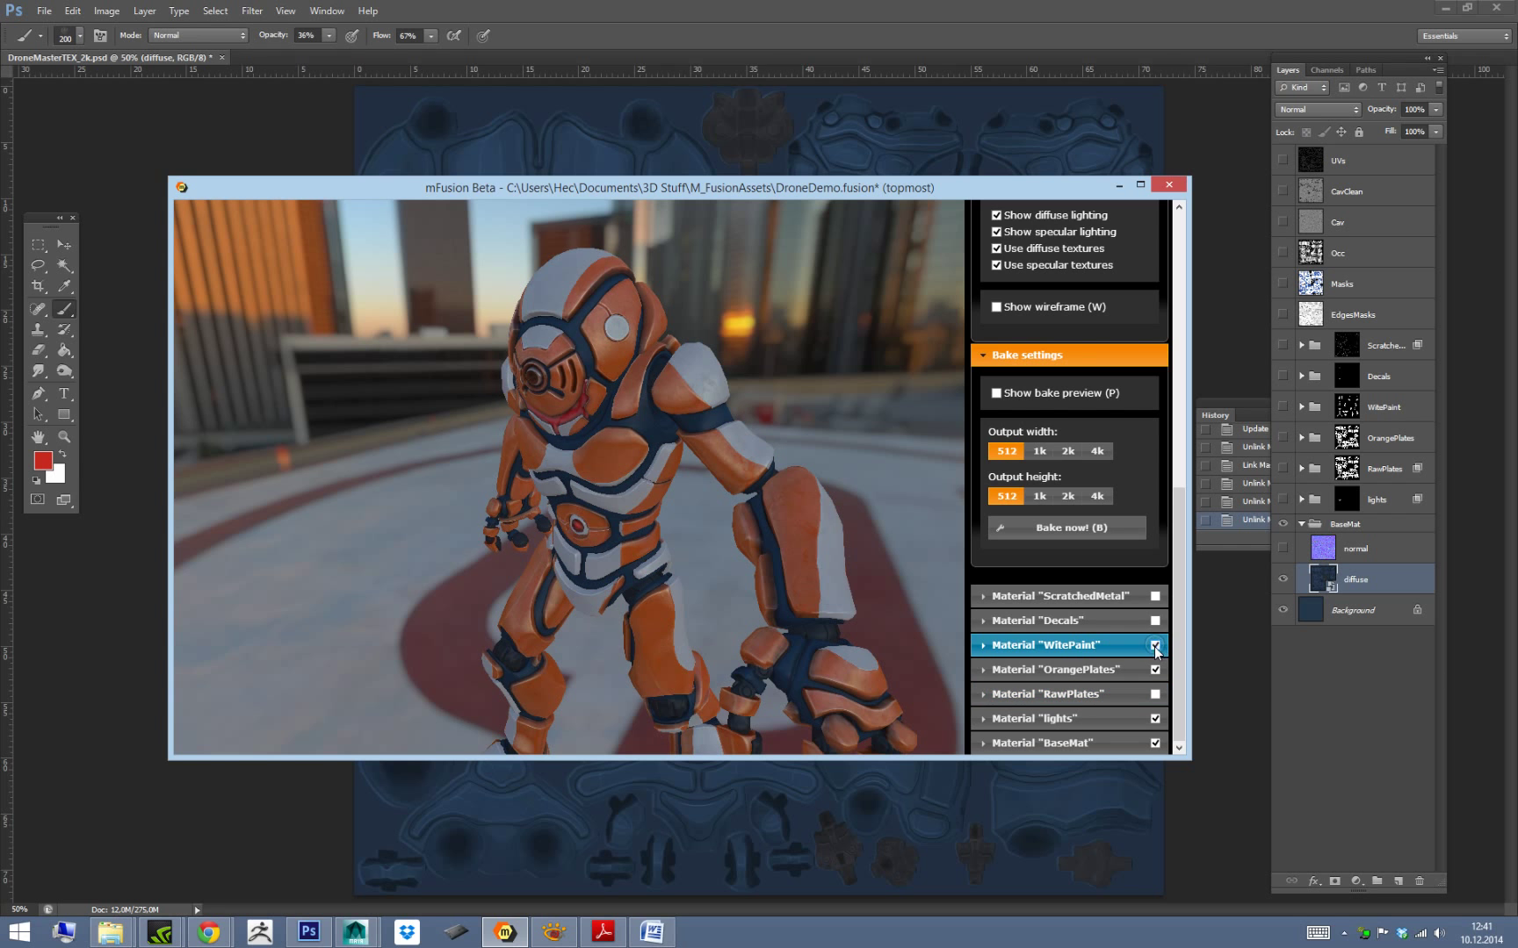
{"action": "left_click_drag", "start_coordinate": [802, 371], "coordinate": [626, 475], "text": "alt"}
{"action": "left_click_drag", "start_coordinate": [858, 427], "coordinate": [1060, 550], "text": "alt"}
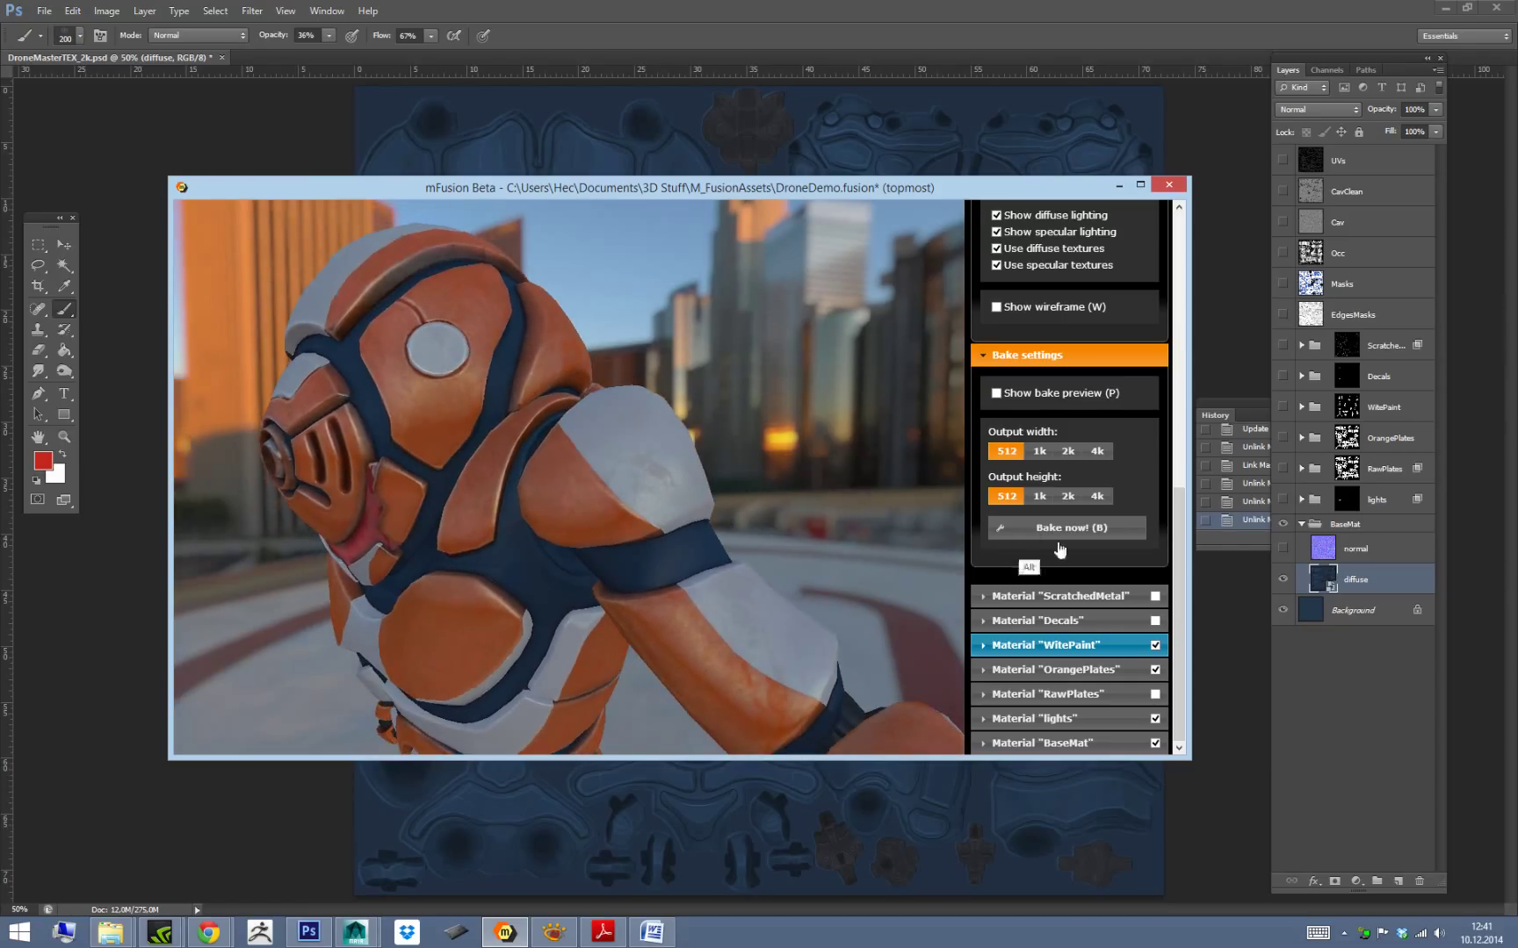
Expand the WitePaint material settings and set specular contribution to 0.23 and gloss contribution to 0.21.
{"action": "left_click", "coordinate": [1091, 650]}
{"action": "left_click", "coordinate": [1108, 646]}
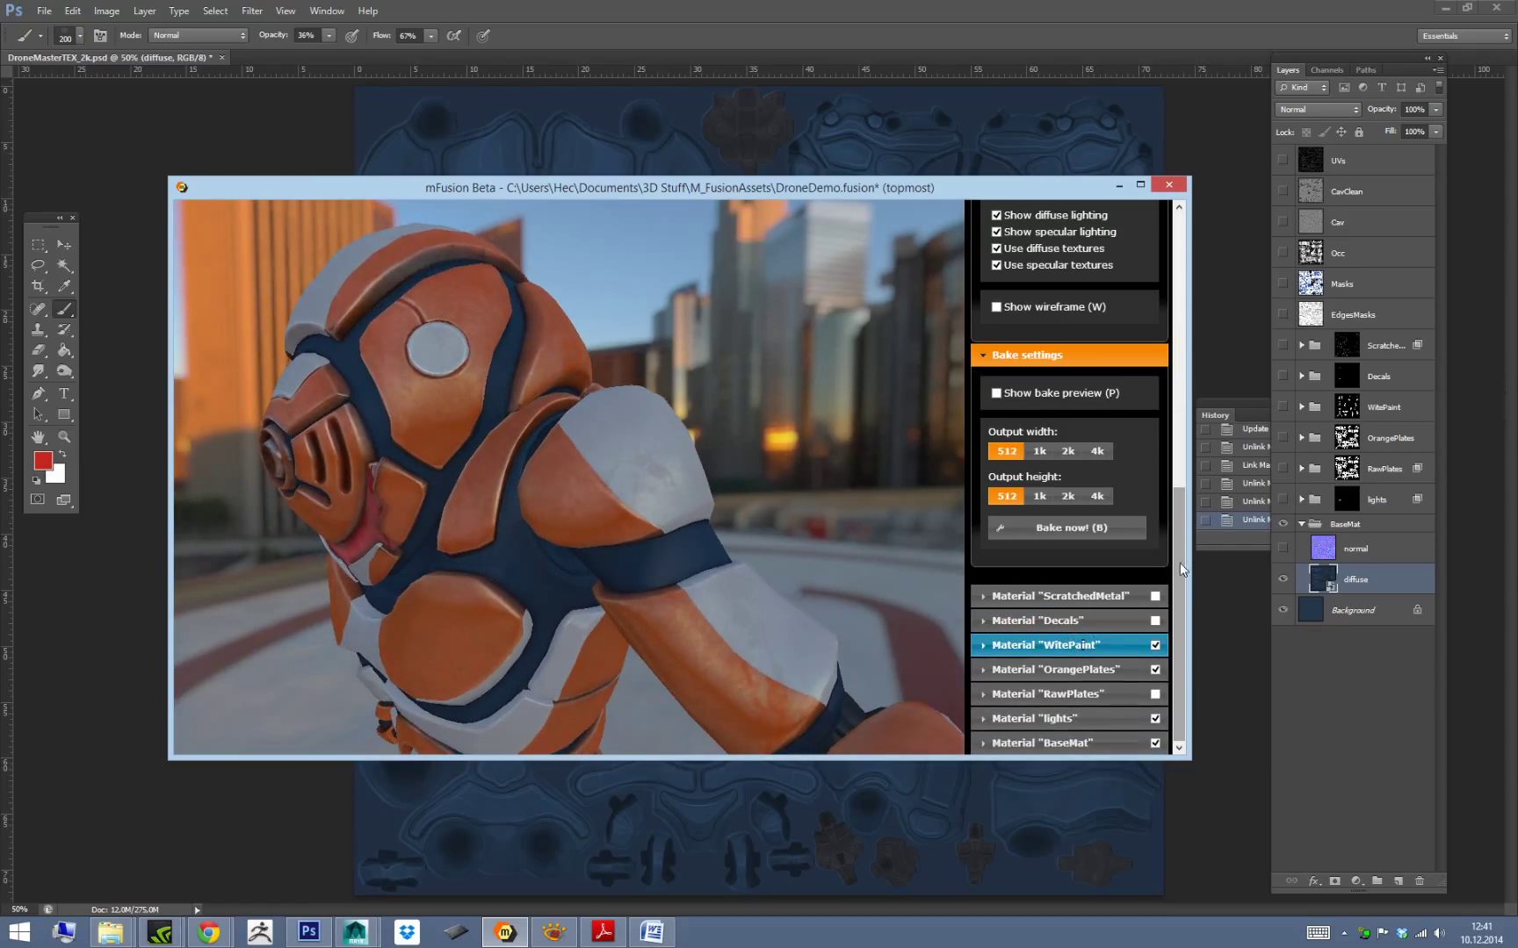
{"action": "left_click", "coordinate": [1111, 647]}
{"action": "left_click_drag", "start_coordinate": [1179, 528], "coordinate": [1179, 664]}
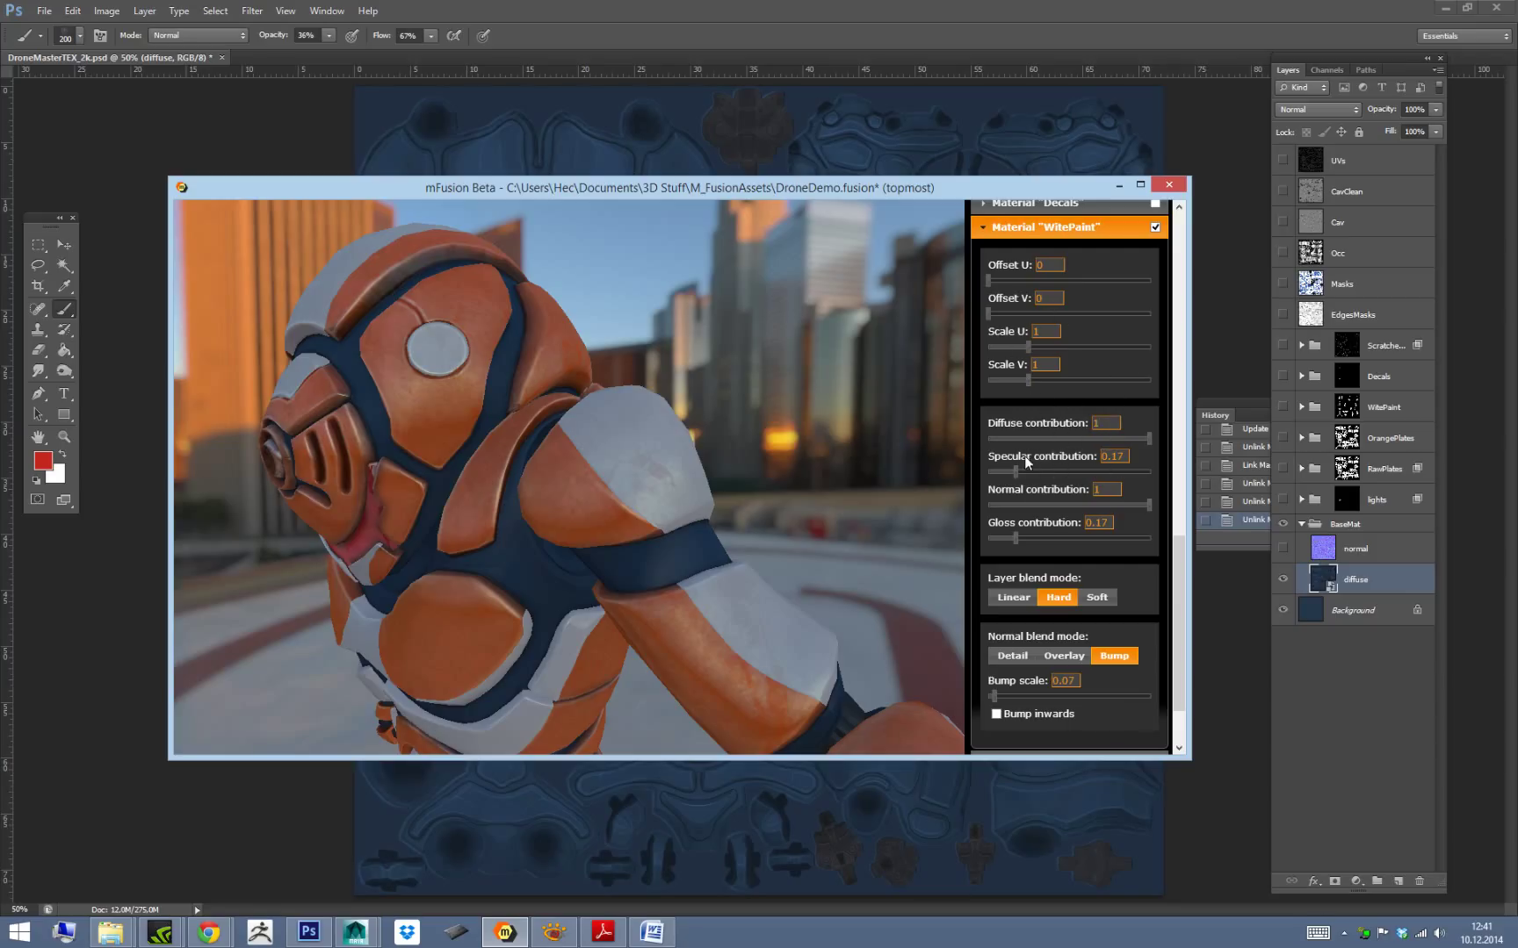
{"action": "mouse_move", "coordinate": [1016, 475]}
{"action": "left_mouse_down"}
{"action": "mouse_move", "coordinate": [1002, 475]}
{"action": "mouse_move", "coordinate": [1087, 475]}
{"action": "mouse_move", "coordinate": [1034, 474]}
{"action": "left_mouse_up"}
{"action": "left_click_drag", "start_coordinate": [1024, 536], "coordinate": [1065, 544]}
Compare the Linear, Hard and Soft layer blend modes for WitePaint on the drone and keep Linear.
{"action": "left_click", "coordinate": [1013, 597]}
{"action": "left_click_drag", "start_coordinate": [850, 592], "coordinate": [852, 556], "text": "alt"}
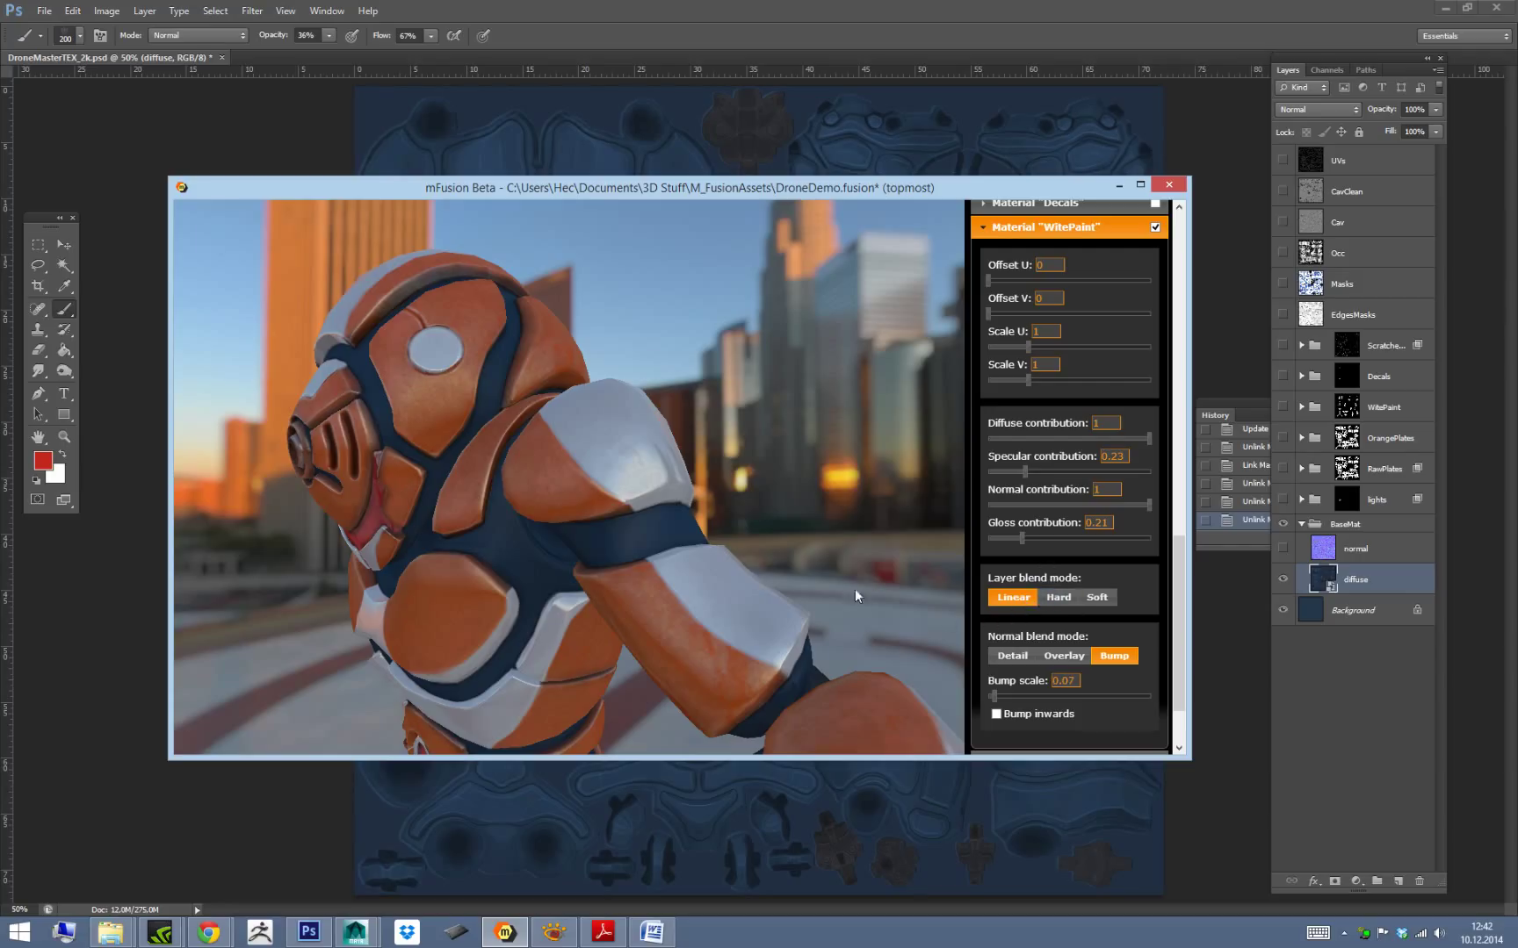
{"action": "left_click", "coordinate": [1058, 598]}
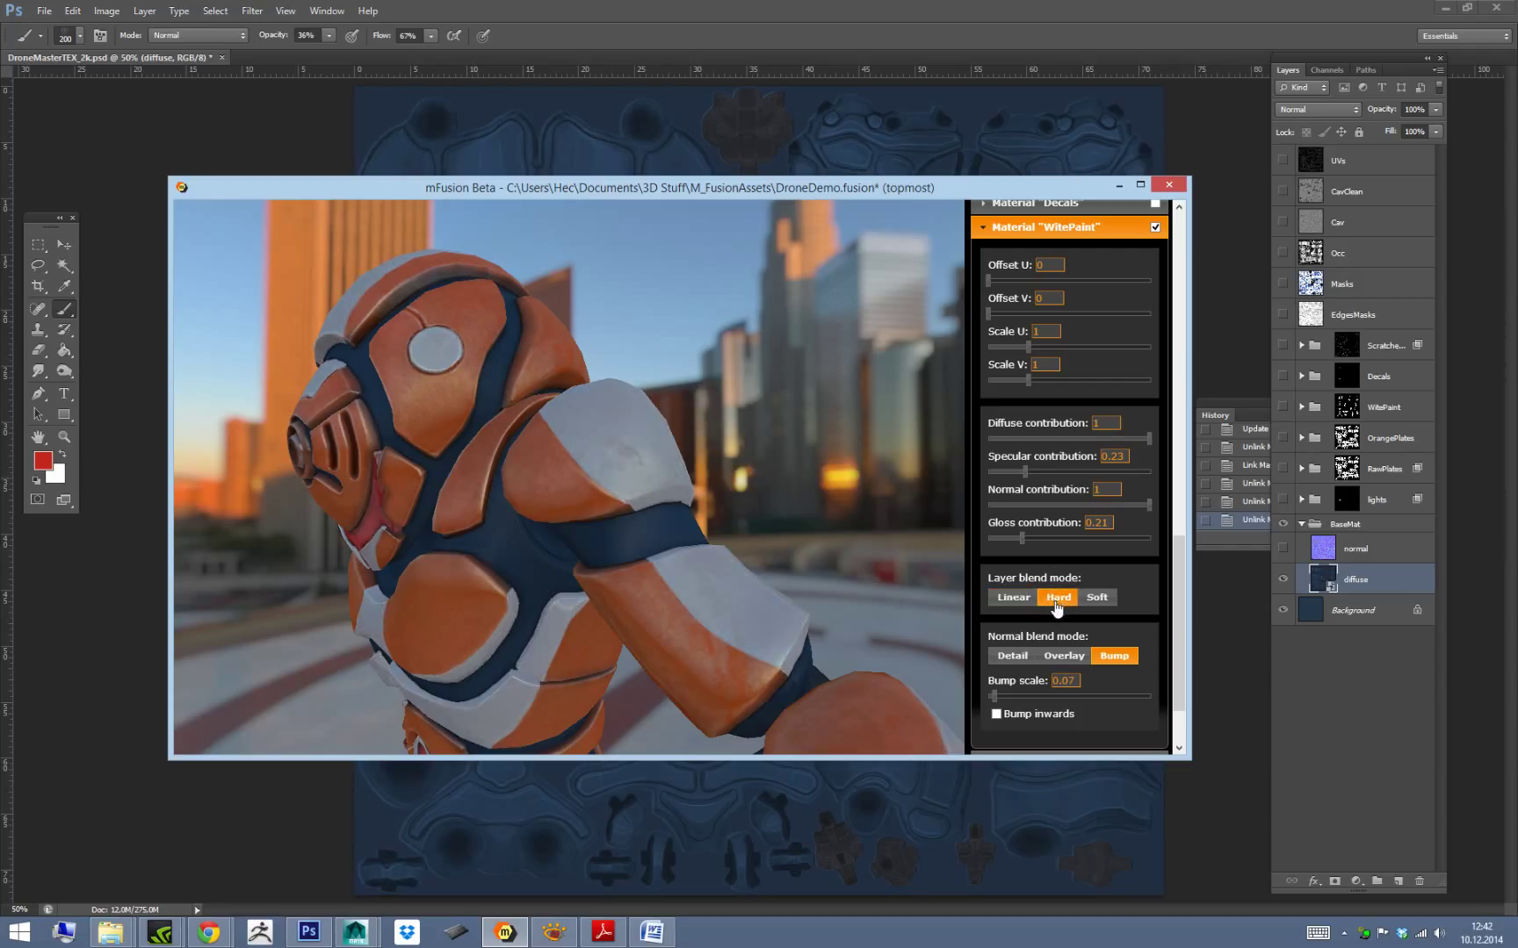
{"action": "left_click", "coordinate": [1094, 599]}
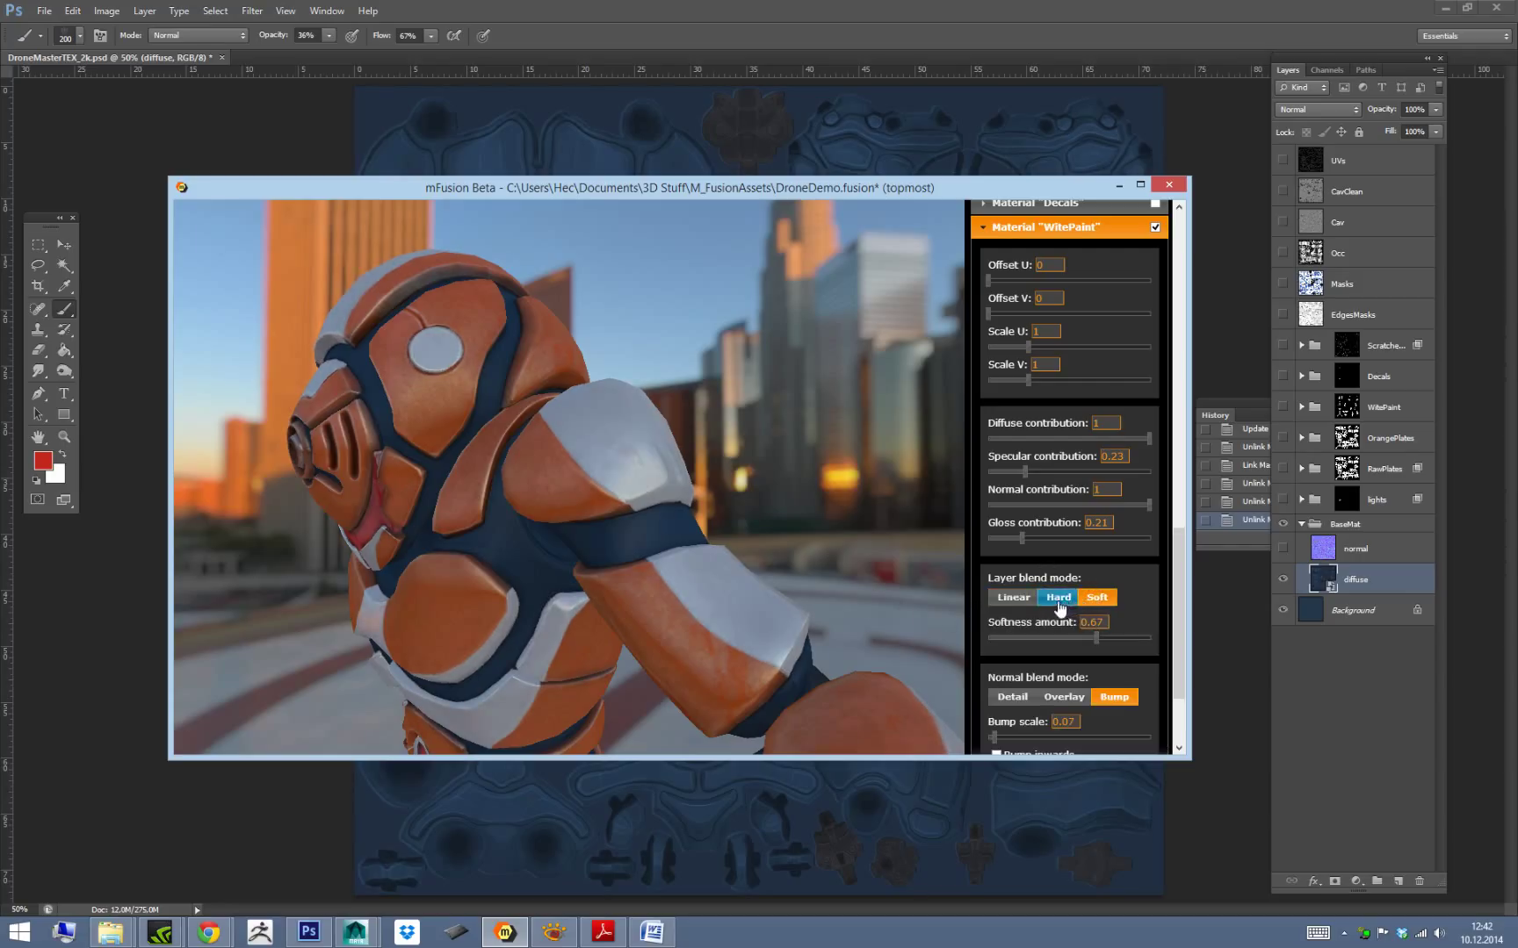
{"action": "left_click", "coordinate": [1007, 599]}
{"action": "left_click_drag", "start_coordinate": [833, 519], "coordinate": [905, 474], "text": "alt"}
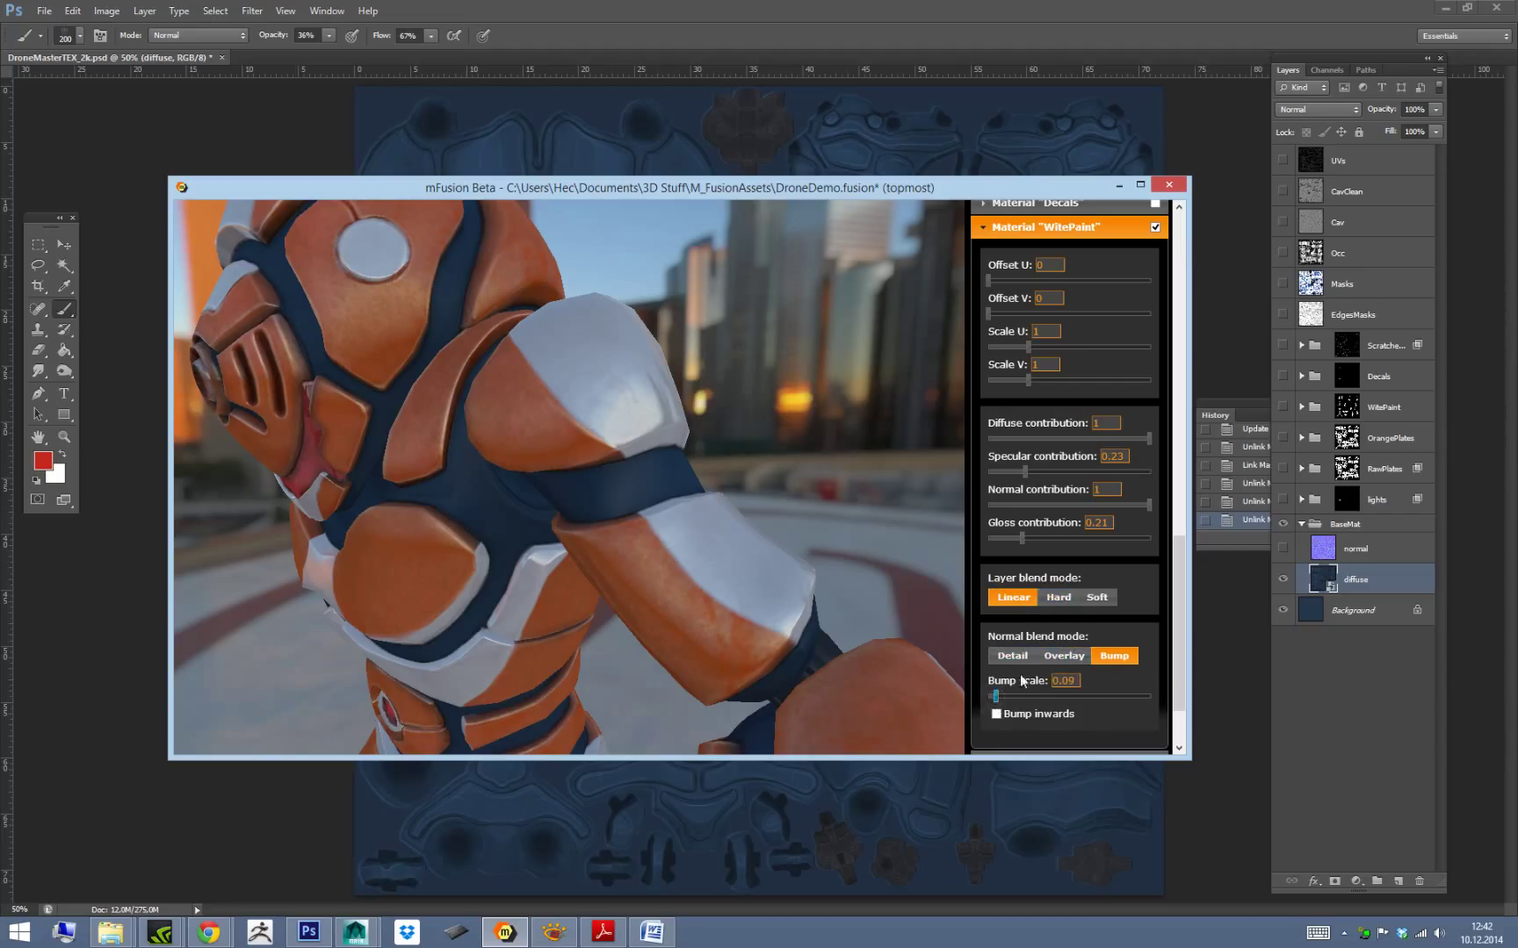
Try a WitePaint bump scale of 0.77 and inspect the paint edges around the head and shoulder.
{"action": "mouse_move", "coordinate": [995, 696]}
{"action": "left_mouse_down"}
{"action": "mouse_move", "coordinate": [1046, 695]}
{"action": "mouse_move", "coordinate": [1031, 695]}
{"action": "left_mouse_up"}
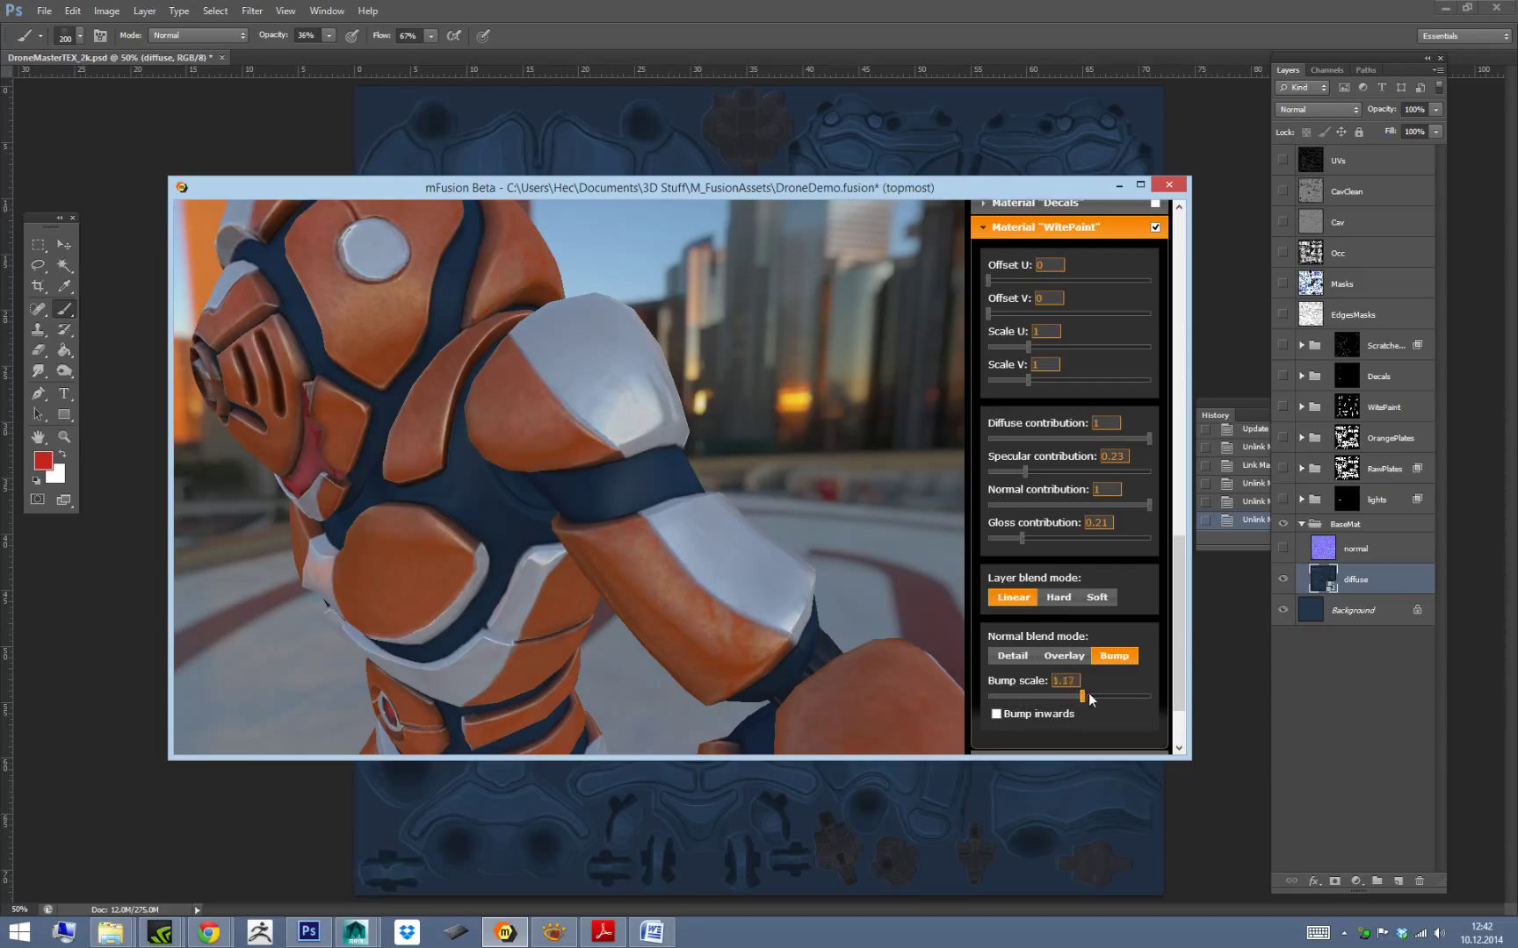
{"action": "left_click_drag", "start_coordinate": [1077, 696], "coordinate": [1025, 695]}
{"action": "mouse_move", "coordinate": [1012, 696]}
{"action": "left_mouse_down"}
{"action": "mouse_move", "coordinate": [1085, 697]}
{"action": "mouse_move", "coordinate": [1060, 701]}
{"action": "left_mouse_up"}
{"action": "left_click_drag", "start_coordinate": [748, 440], "coordinate": [606, 333], "text": "alt"}
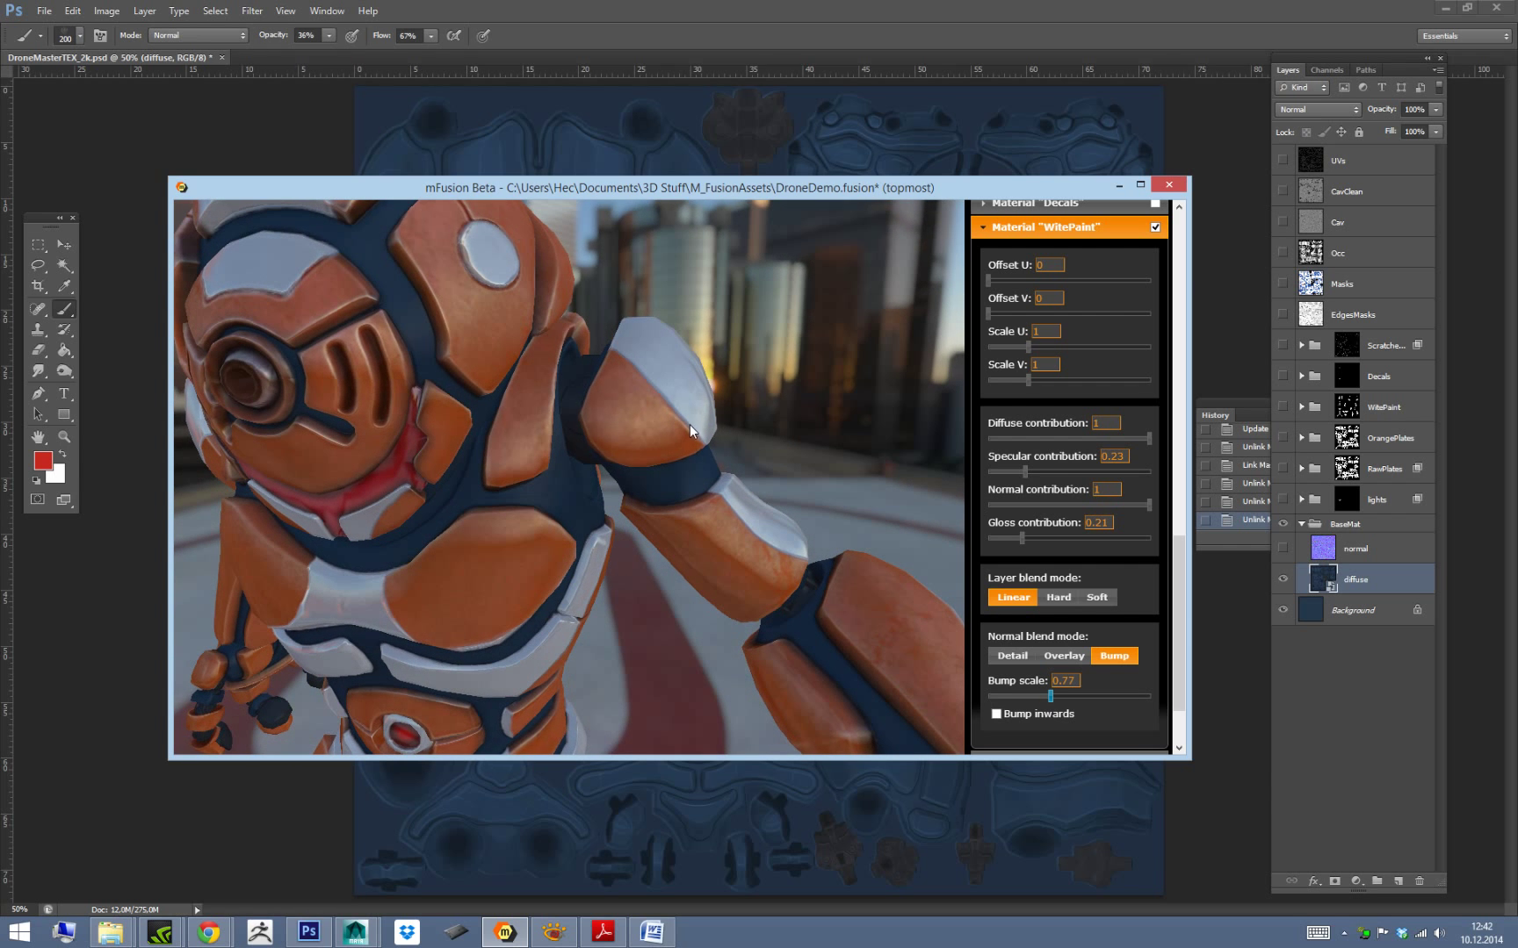
{"action": "left_click_drag", "start_coordinate": [822, 427], "coordinate": [757, 482], "text": "alt"}
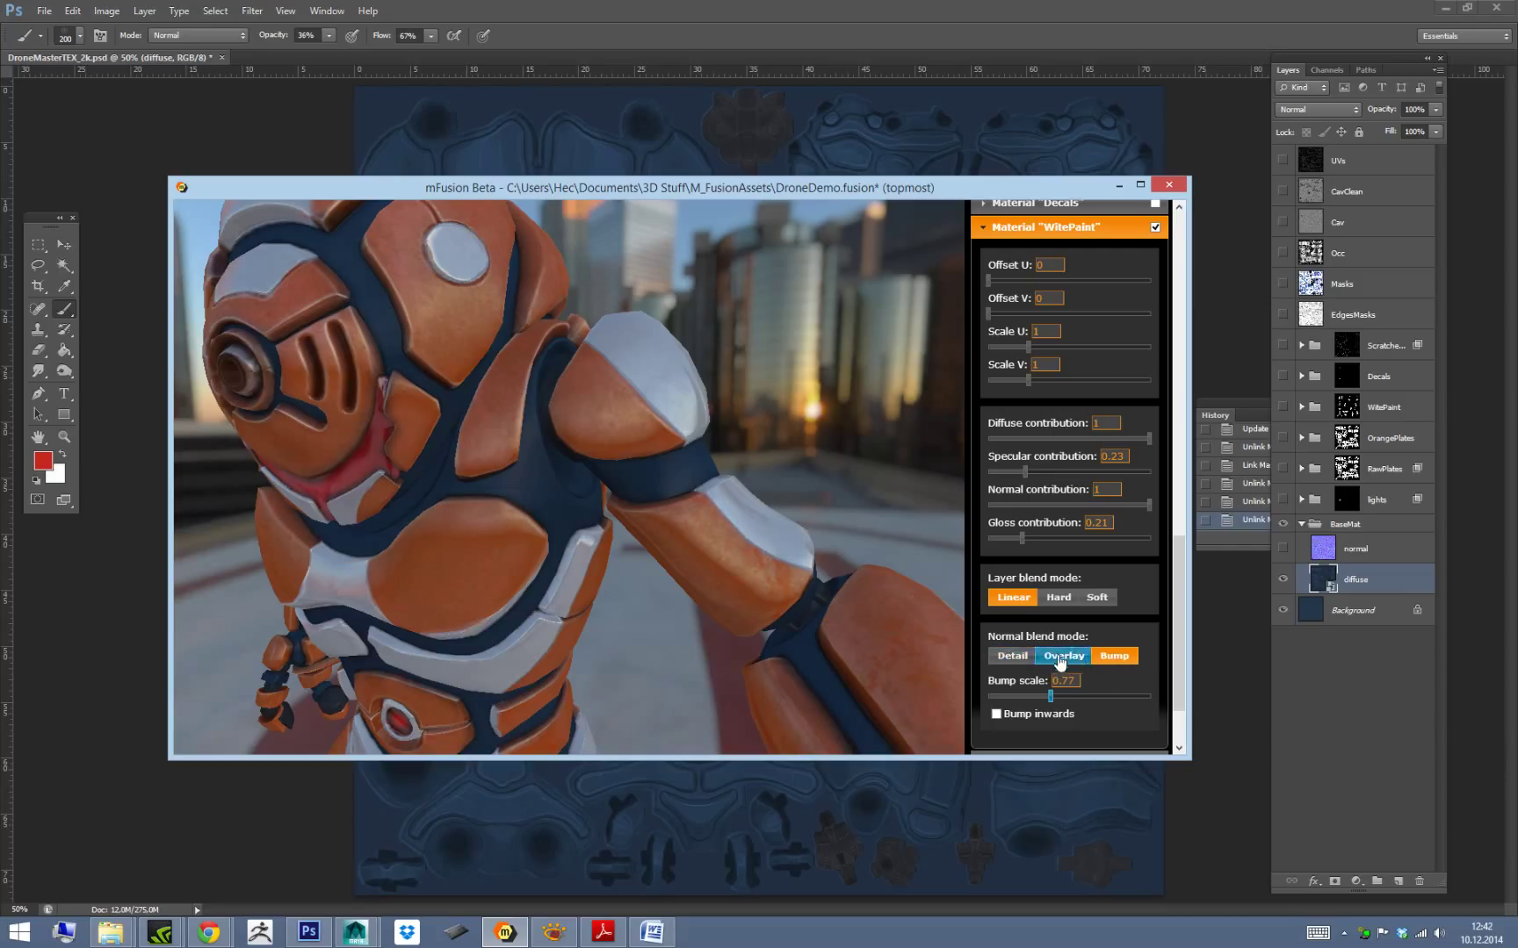
{"action": "left_click_drag", "start_coordinate": [800, 428], "coordinate": [690, 430], "text": "alt"}
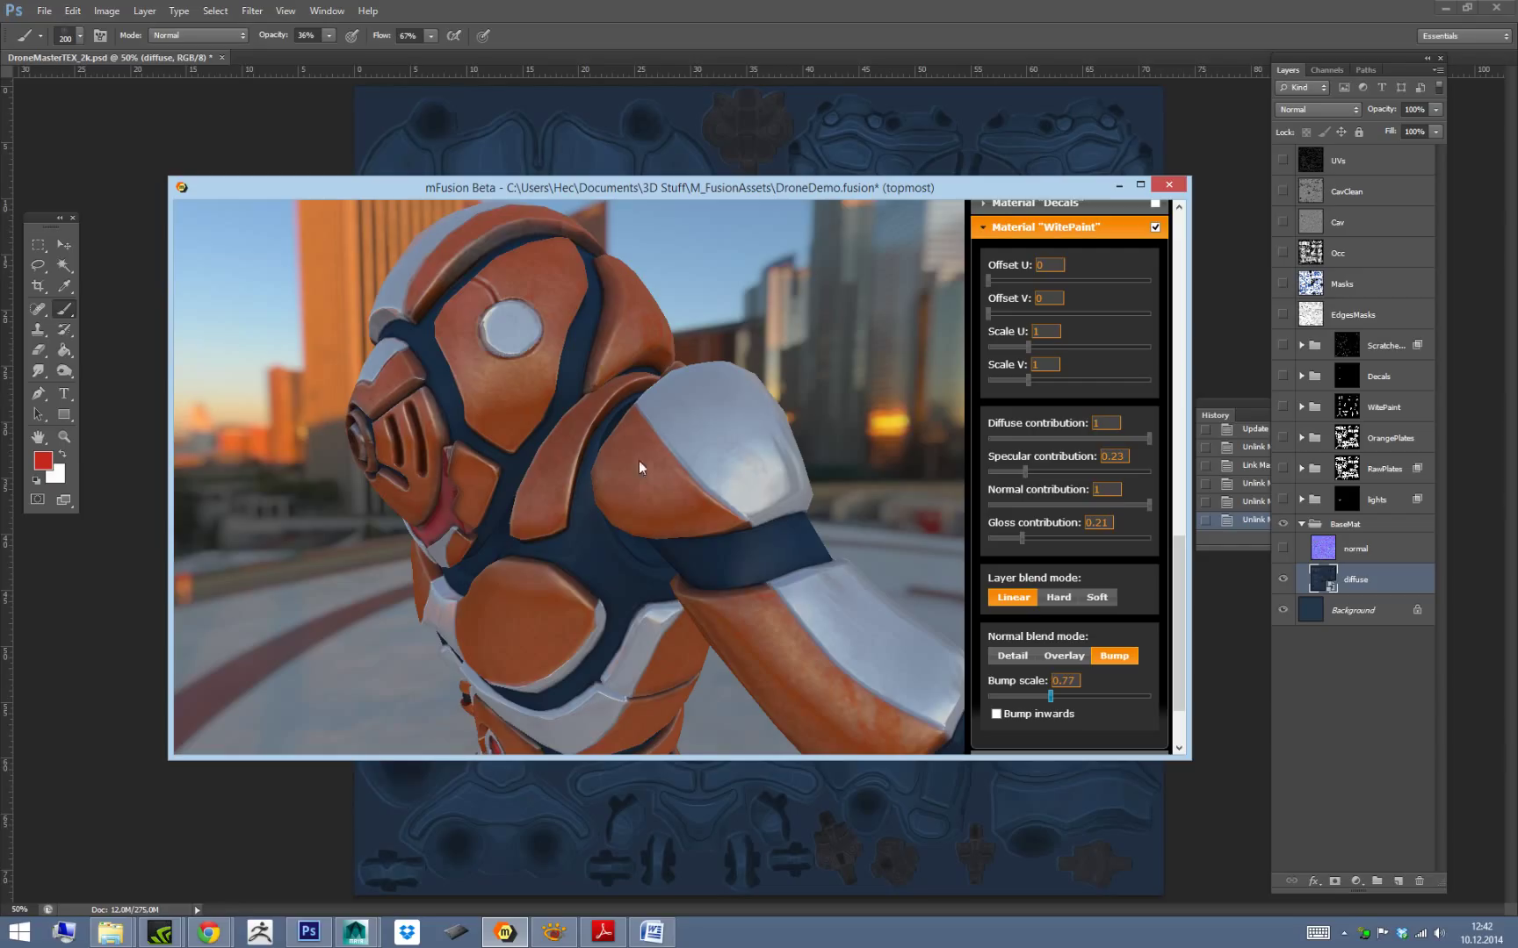
{"action": "left_click_drag", "start_coordinate": [897, 538], "coordinate": [856, 429], "text": "alt"}
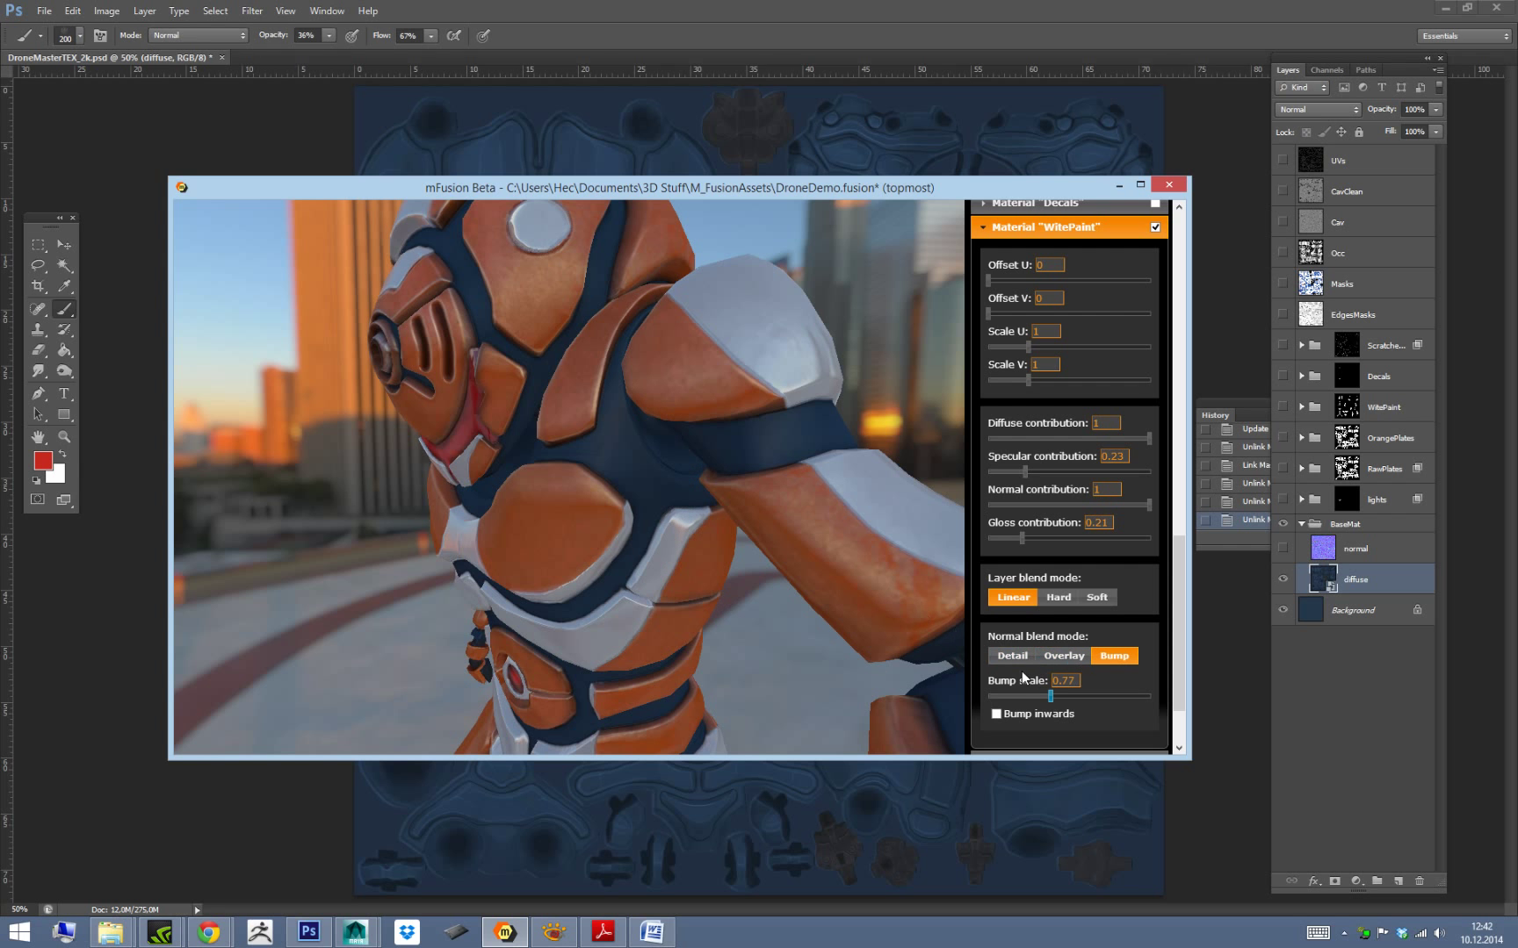
Try the Bump inwards option on WitePaint, view the paint edges, and switch the option off again.
{"action": "left_click", "coordinate": [997, 715]}
{"action": "left_click_drag", "start_coordinate": [830, 354], "coordinate": [876, 364], "text": "alt"}
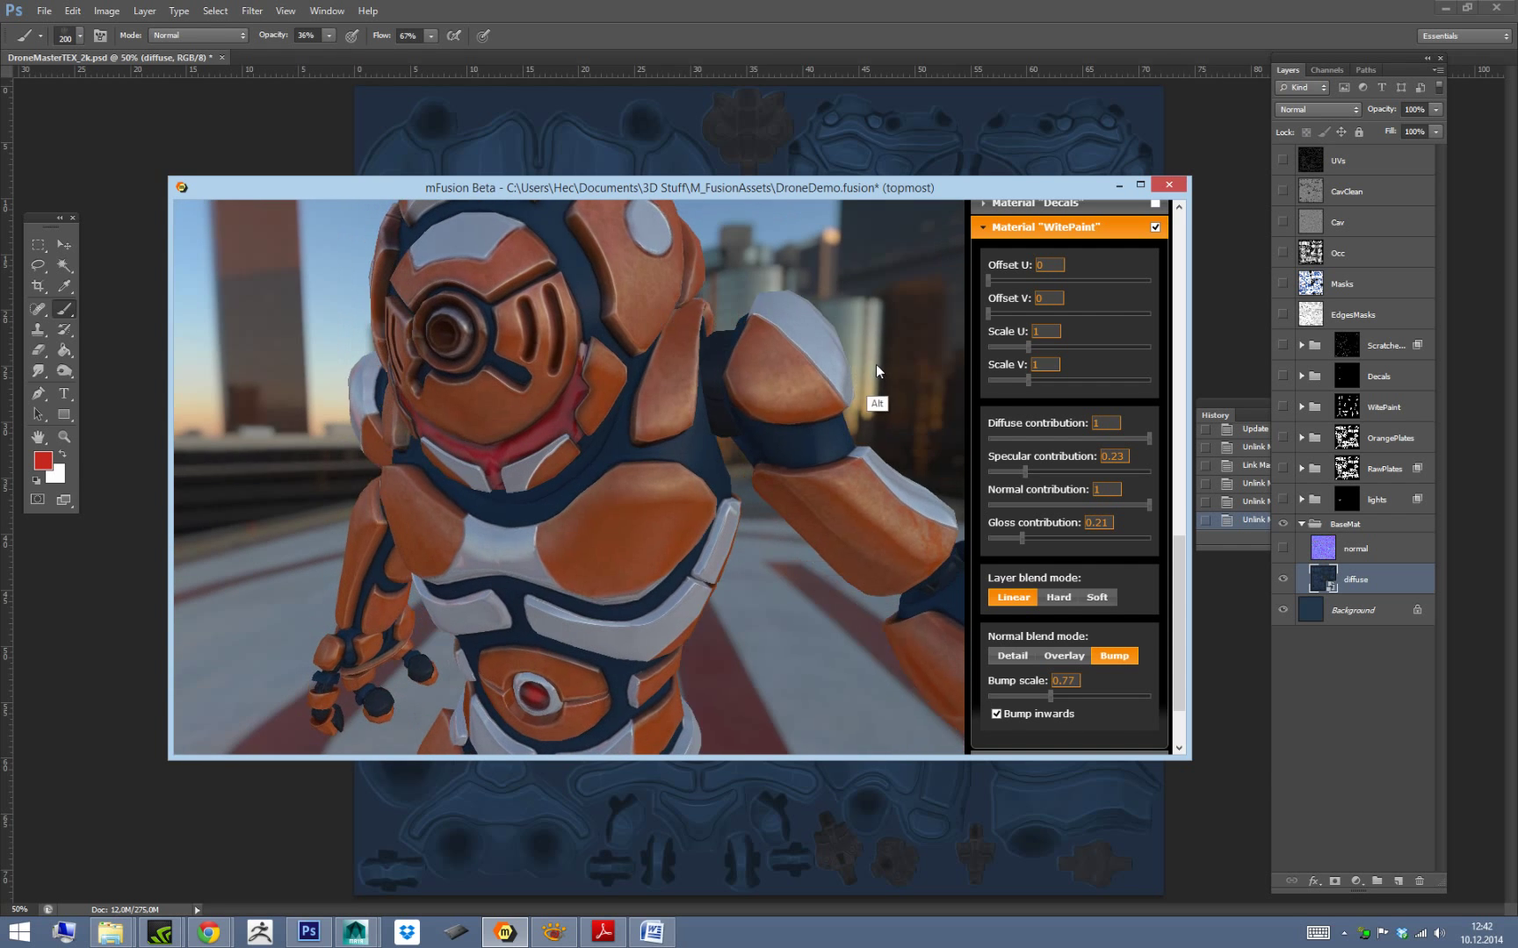
{"action": "left_click", "coordinate": [996, 715]}
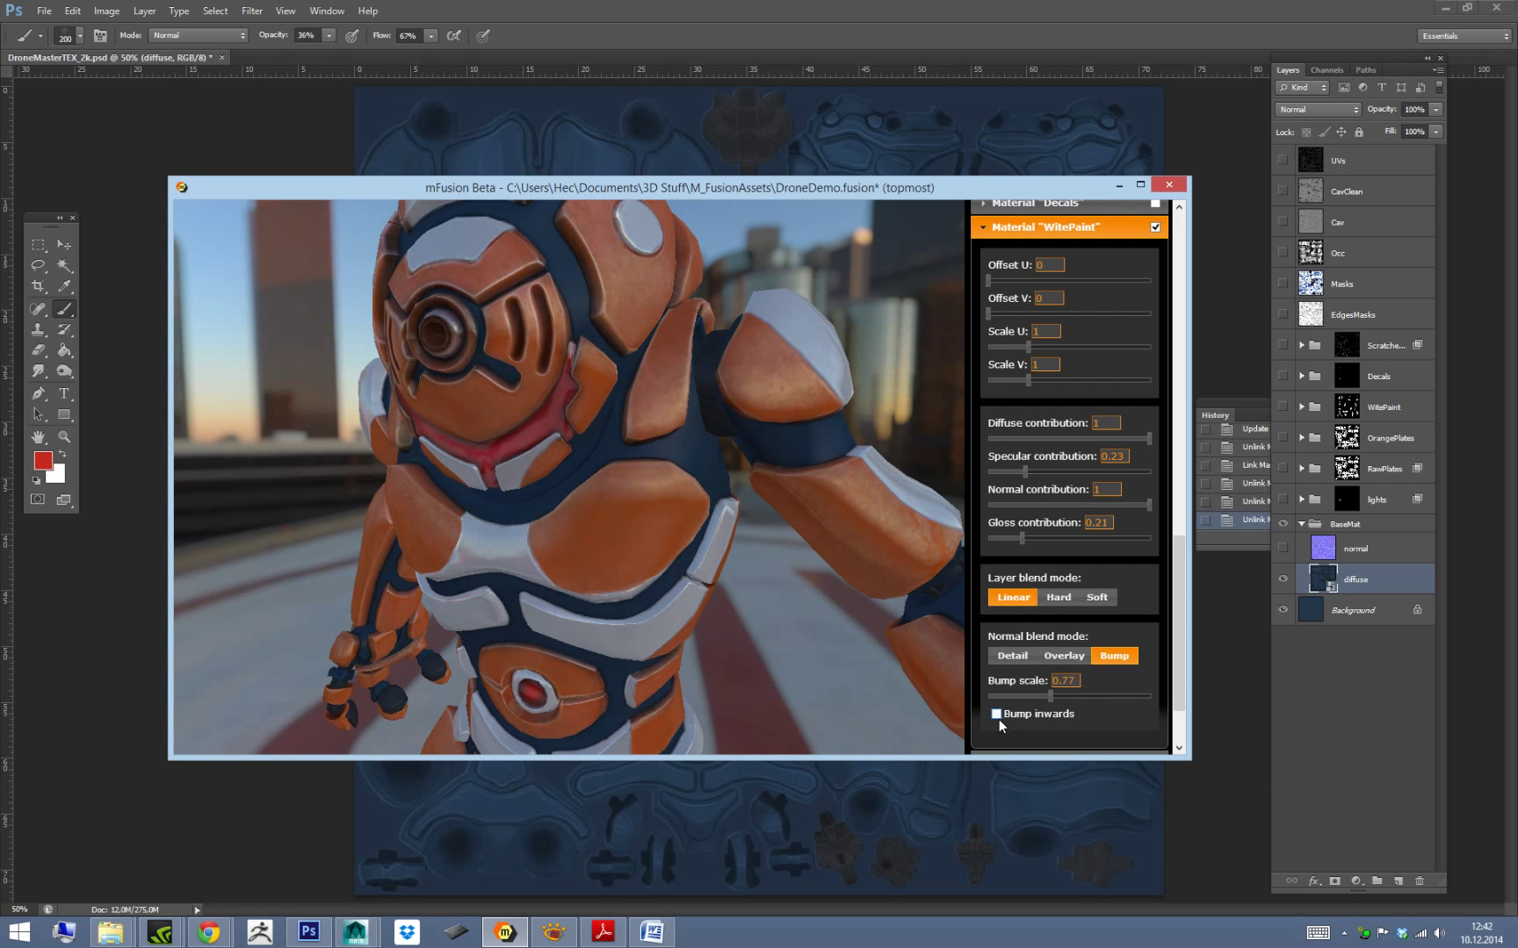
Set WitePaint's bump scale to 0.23 and view the whole drone.
{"action": "left_click_drag", "start_coordinate": [1040, 699], "coordinate": [1008, 699]}
{"action": "left_click_drag", "start_coordinate": [878, 641], "coordinate": [880, 400], "text": "alt"}
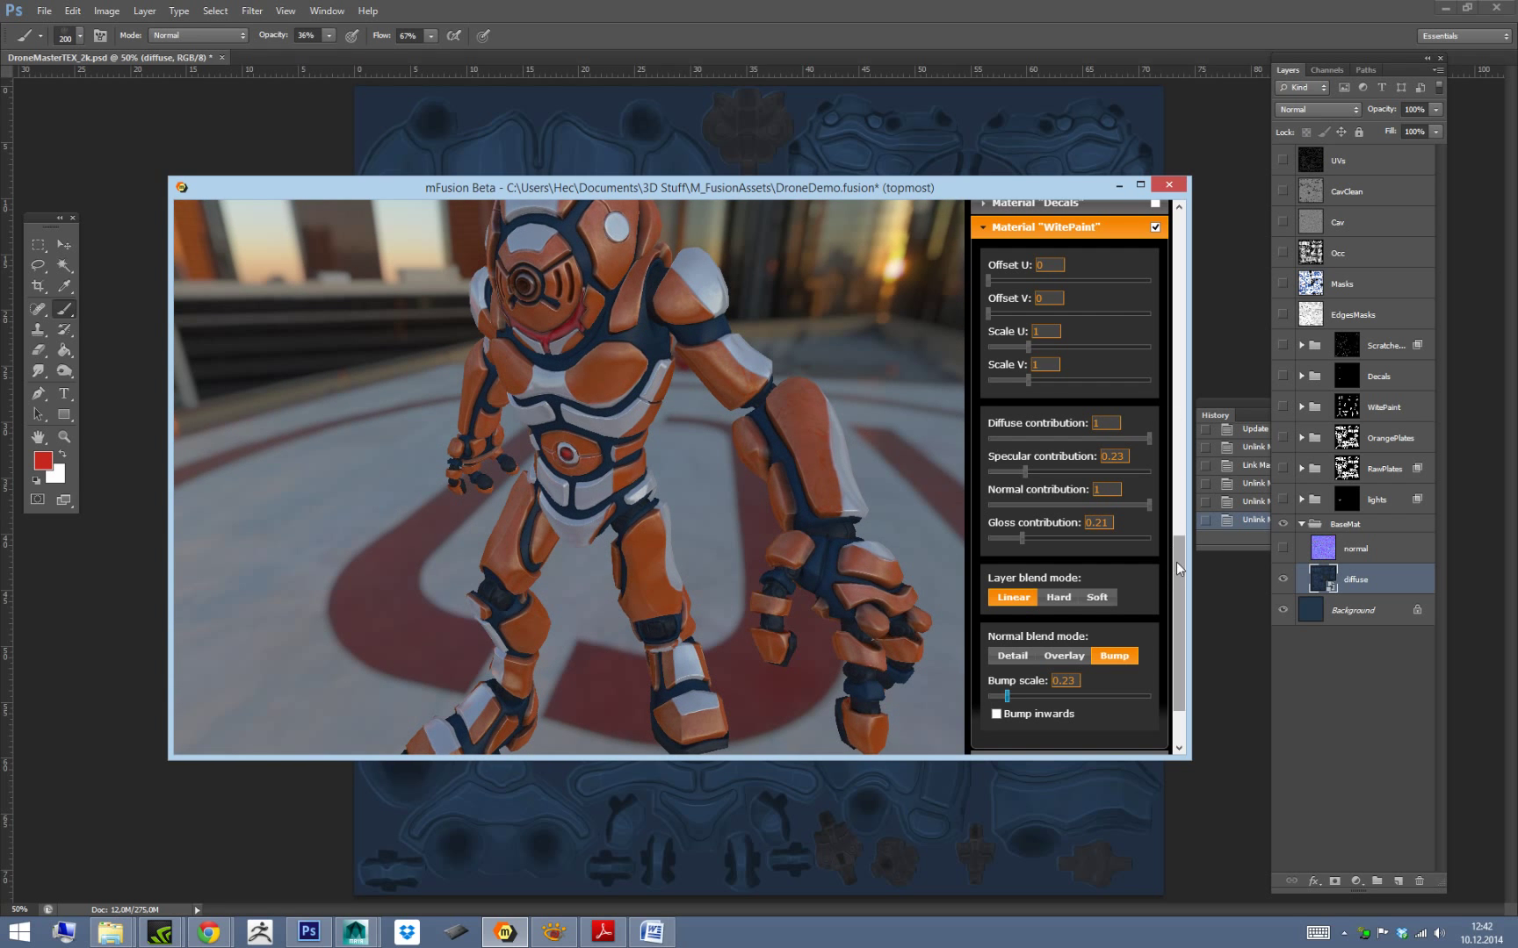
Compare the drone with the WitePaint material off and on, and collapse the WitePaint settings.
{"action": "scroll", "coordinate": [1173, 455], "scroll_direction": "up", "scroll_amount": 3}
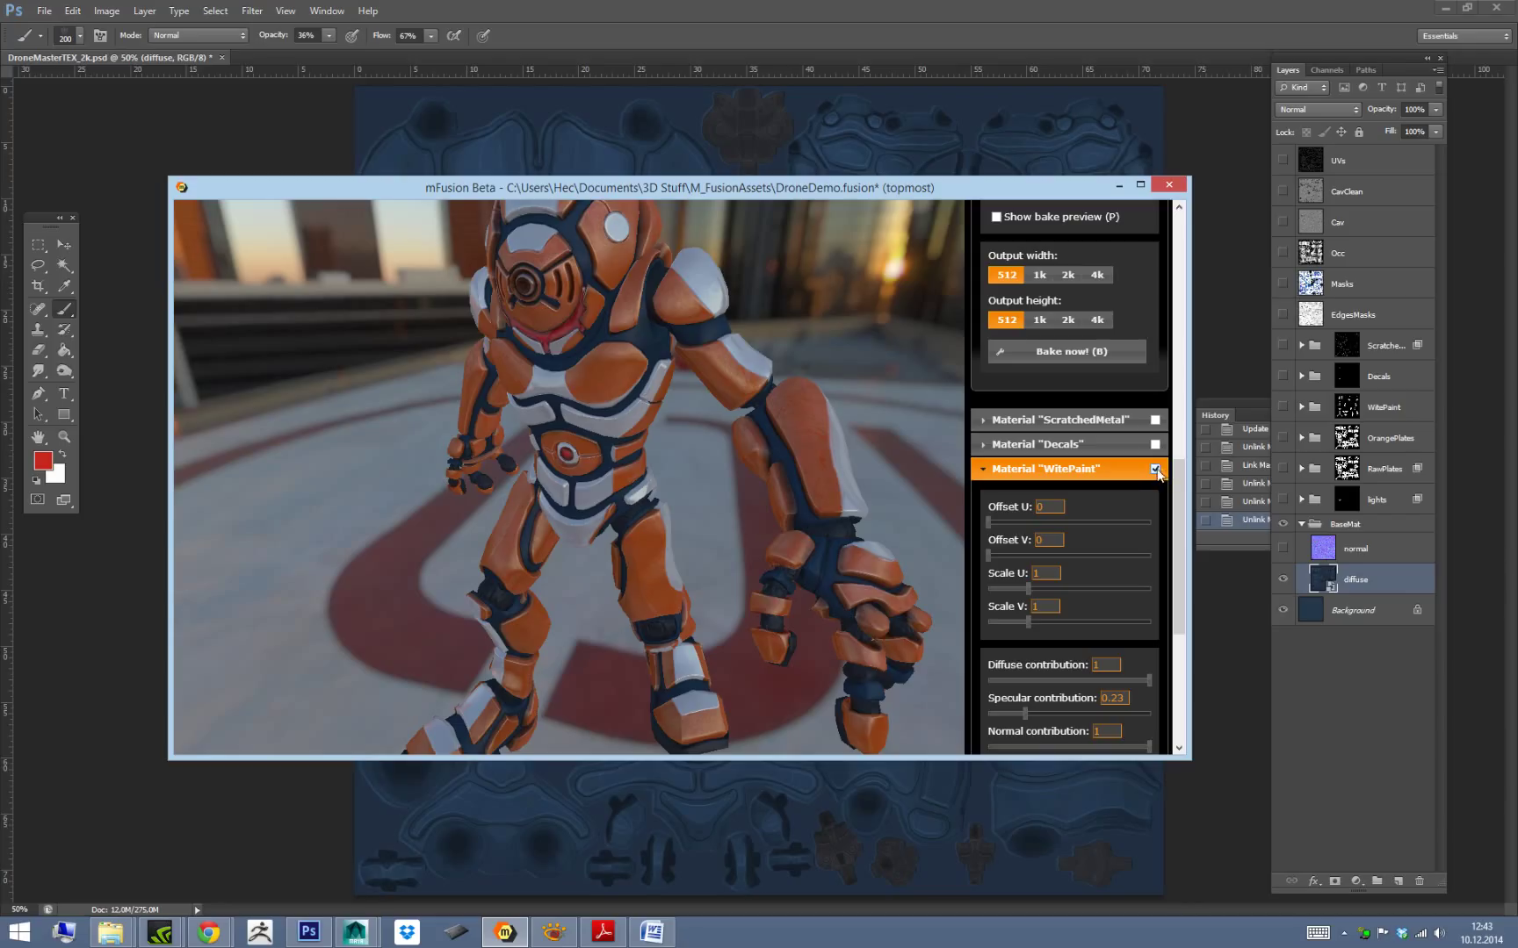
{"action": "left_click", "coordinate": [1155, 469]}
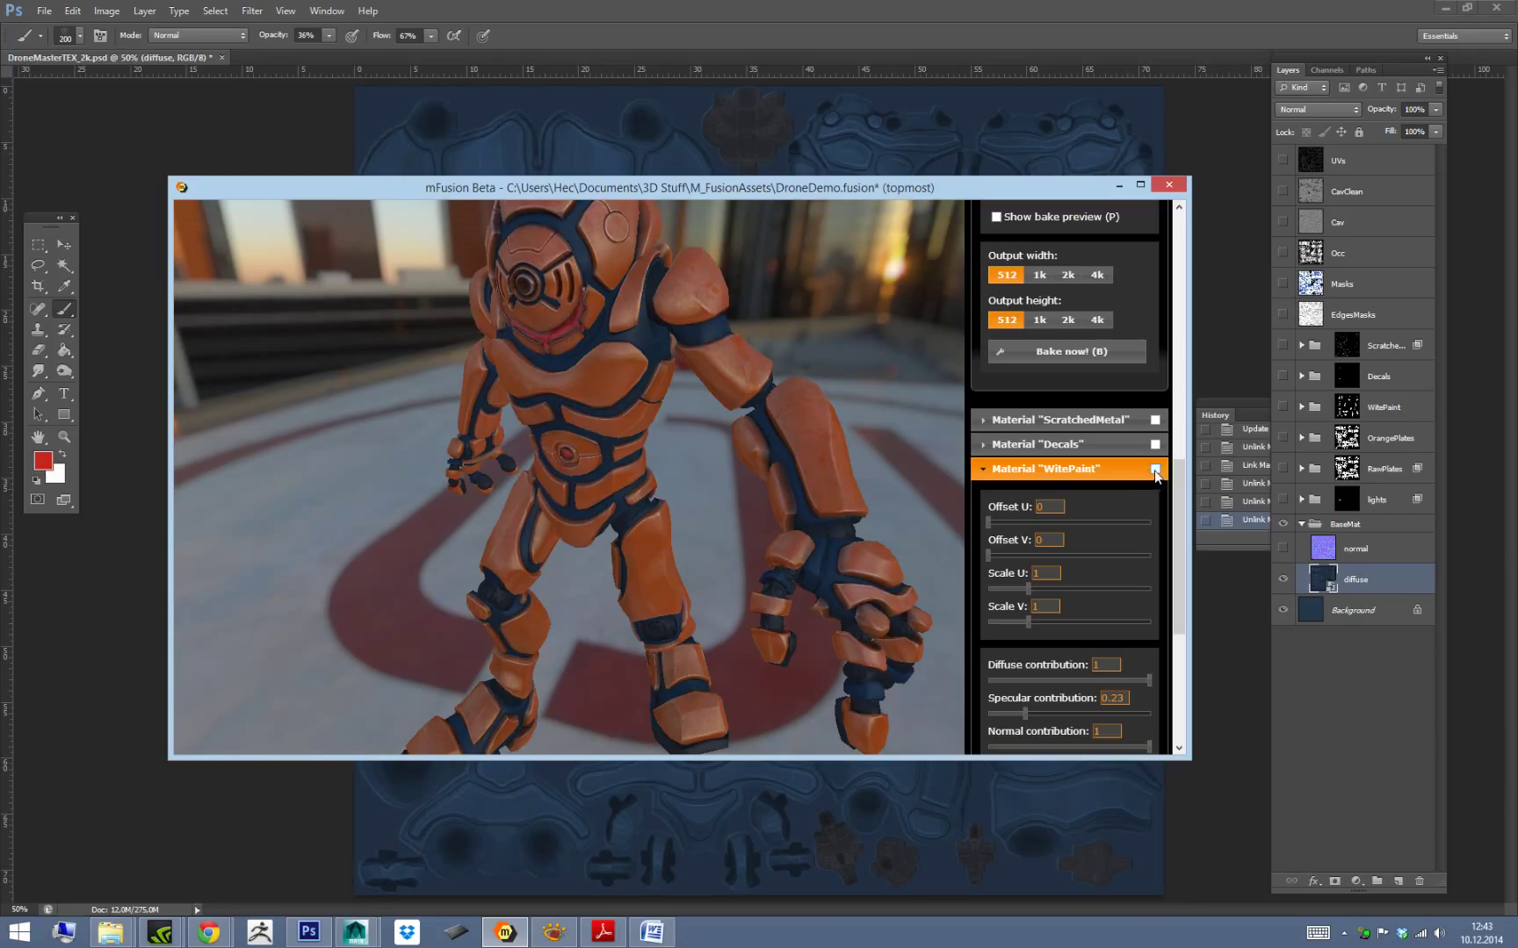
{"action": "left_click", "coordinate": [1155, 469]}
{"action": "left_click", "coordinate": [985, 471]}
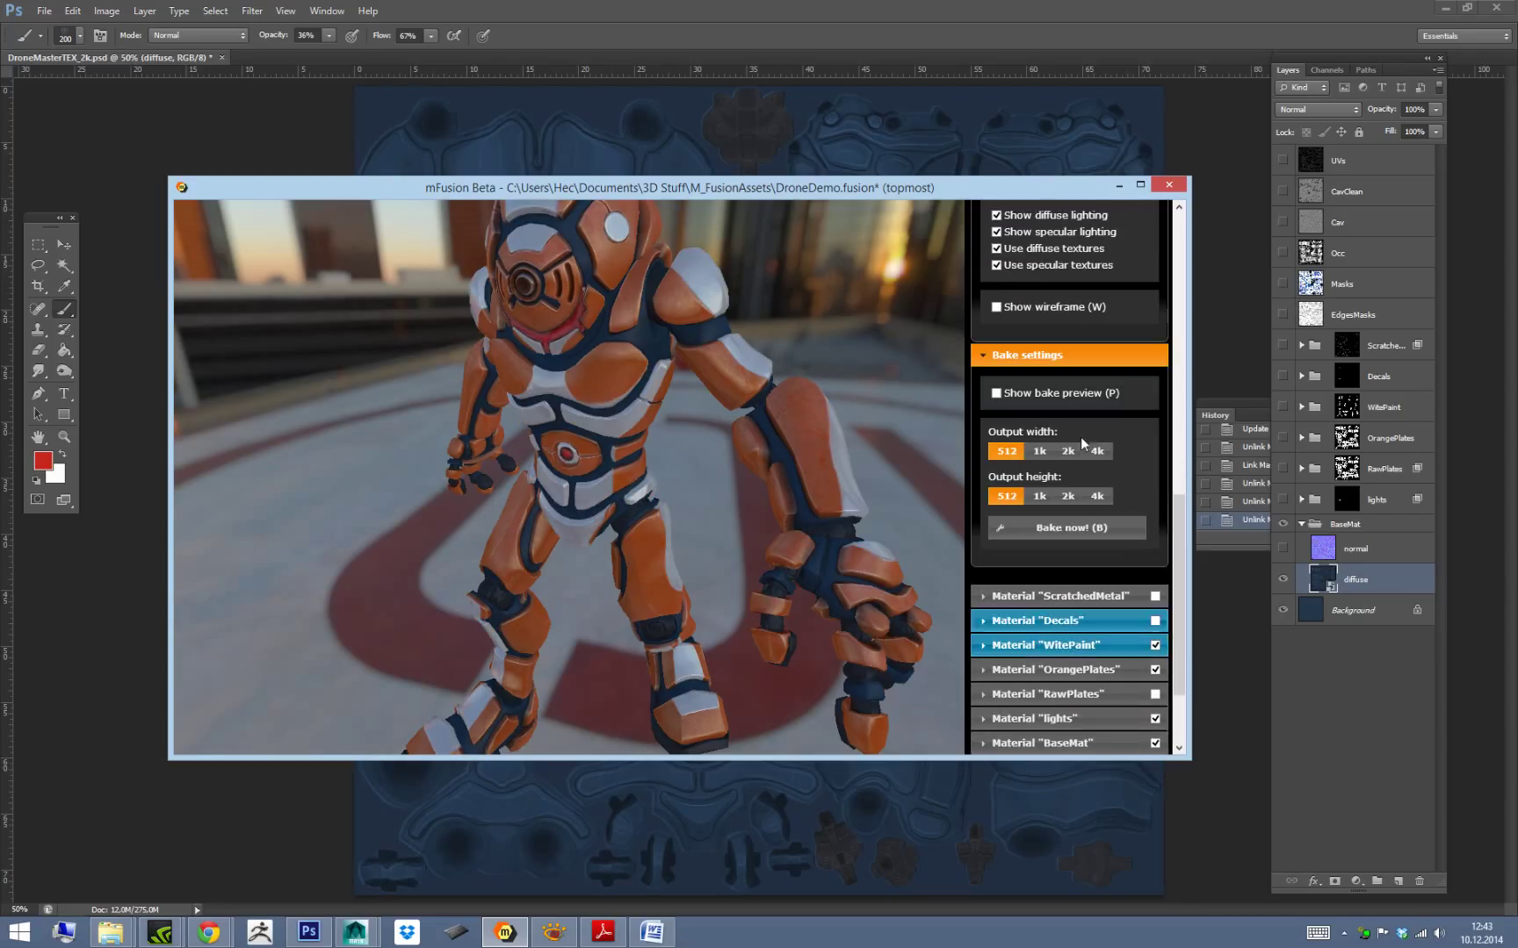
Enable the ScratchedMetal material and inspect the worn metal edges on the drone's arms, torso and legs.
{"action": "left_click", "coordinate": [1155, 597]}
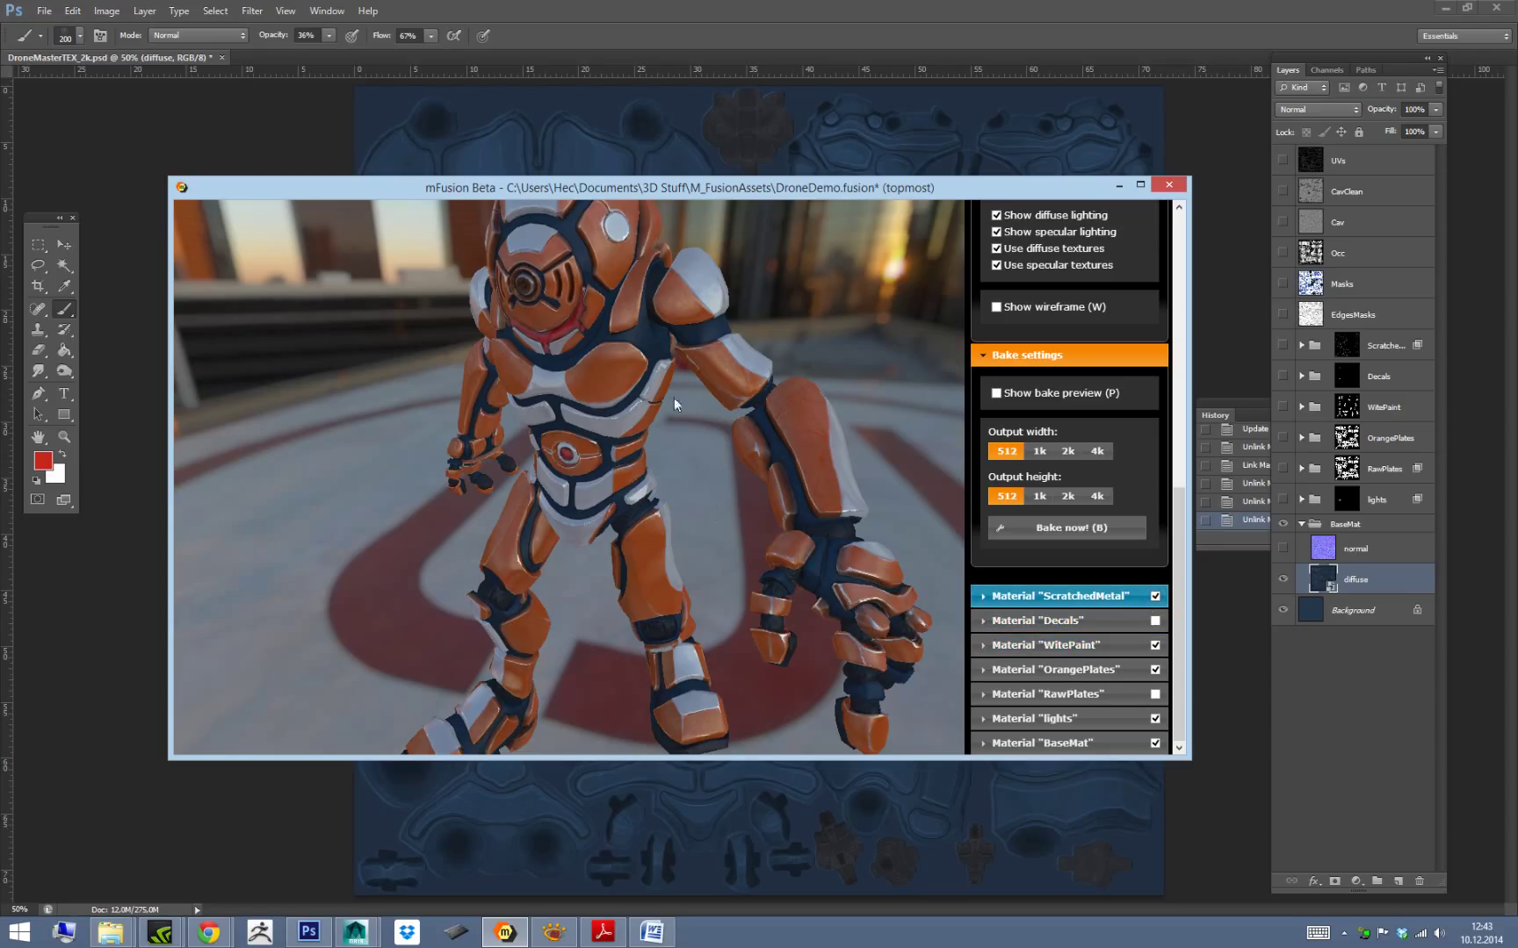
{"action": "left_click_drag", "start_coordinate": [769, 394], "coordinate": [827, 418], "text": "alt"}
{"action": "middle_click_drag", "start_coordinate": [797, 406], "coordinate": [764, 241], "text": "alt"}
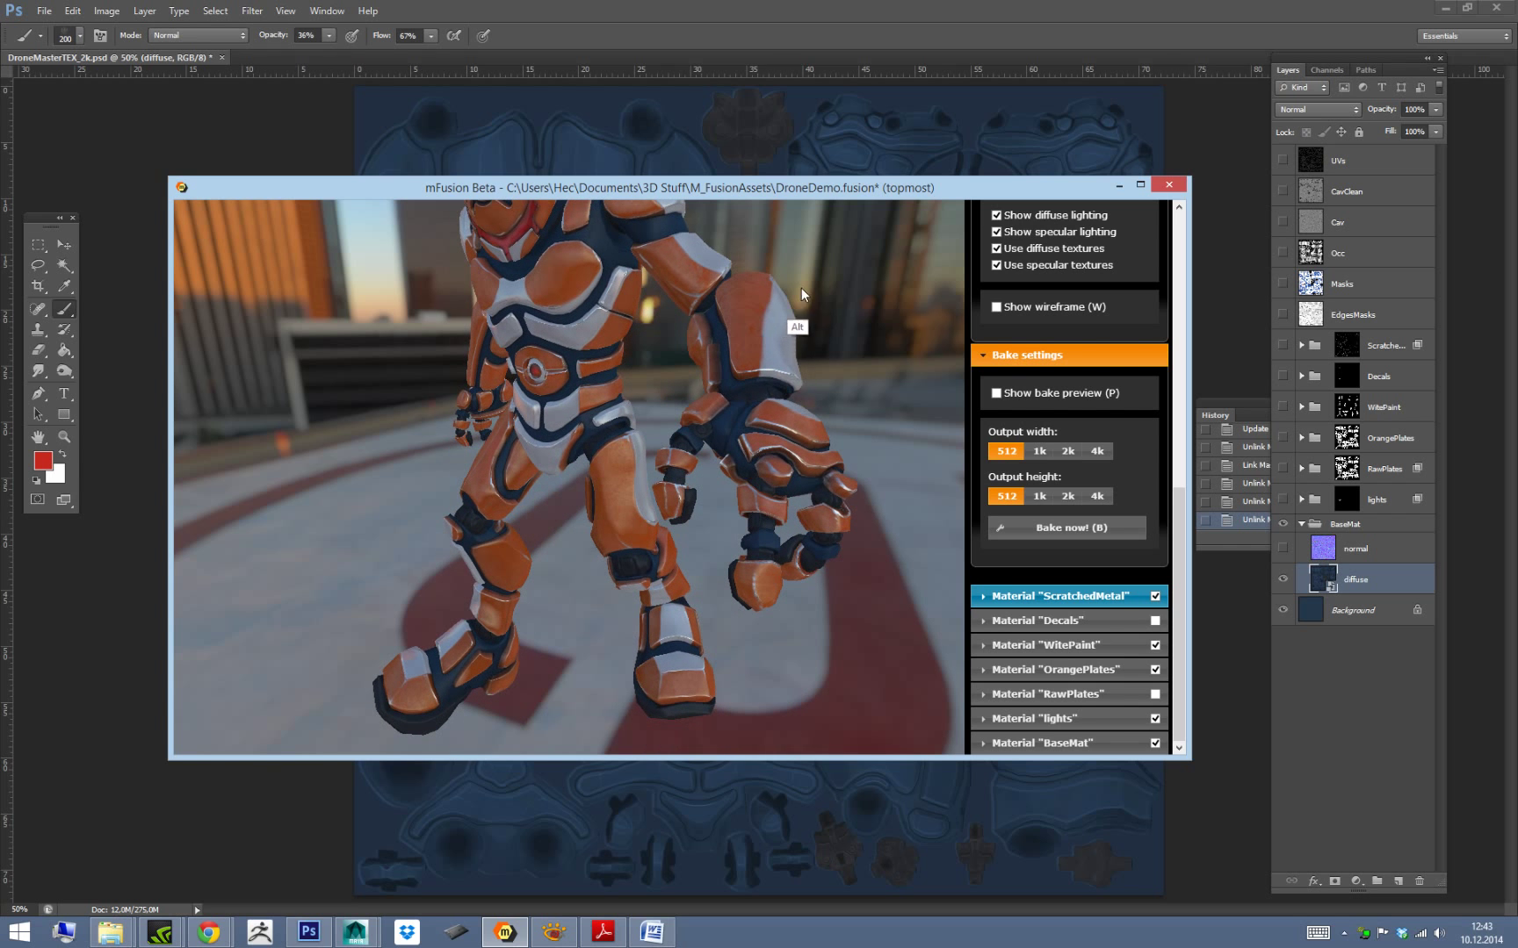
{"action": "left_click_drag", "start_coordinate": [757, 357], "coordinate": [804, 458], "text": "alt"}
{"action": "right_click_drag", "start_coordinate": [803, 461], "coordinate": [847, 533], "text": "alt"}
{"action": "left_click_drag", "start_coordinate": [801, 436], "coordinate": [659, 415], "text": "alt"}
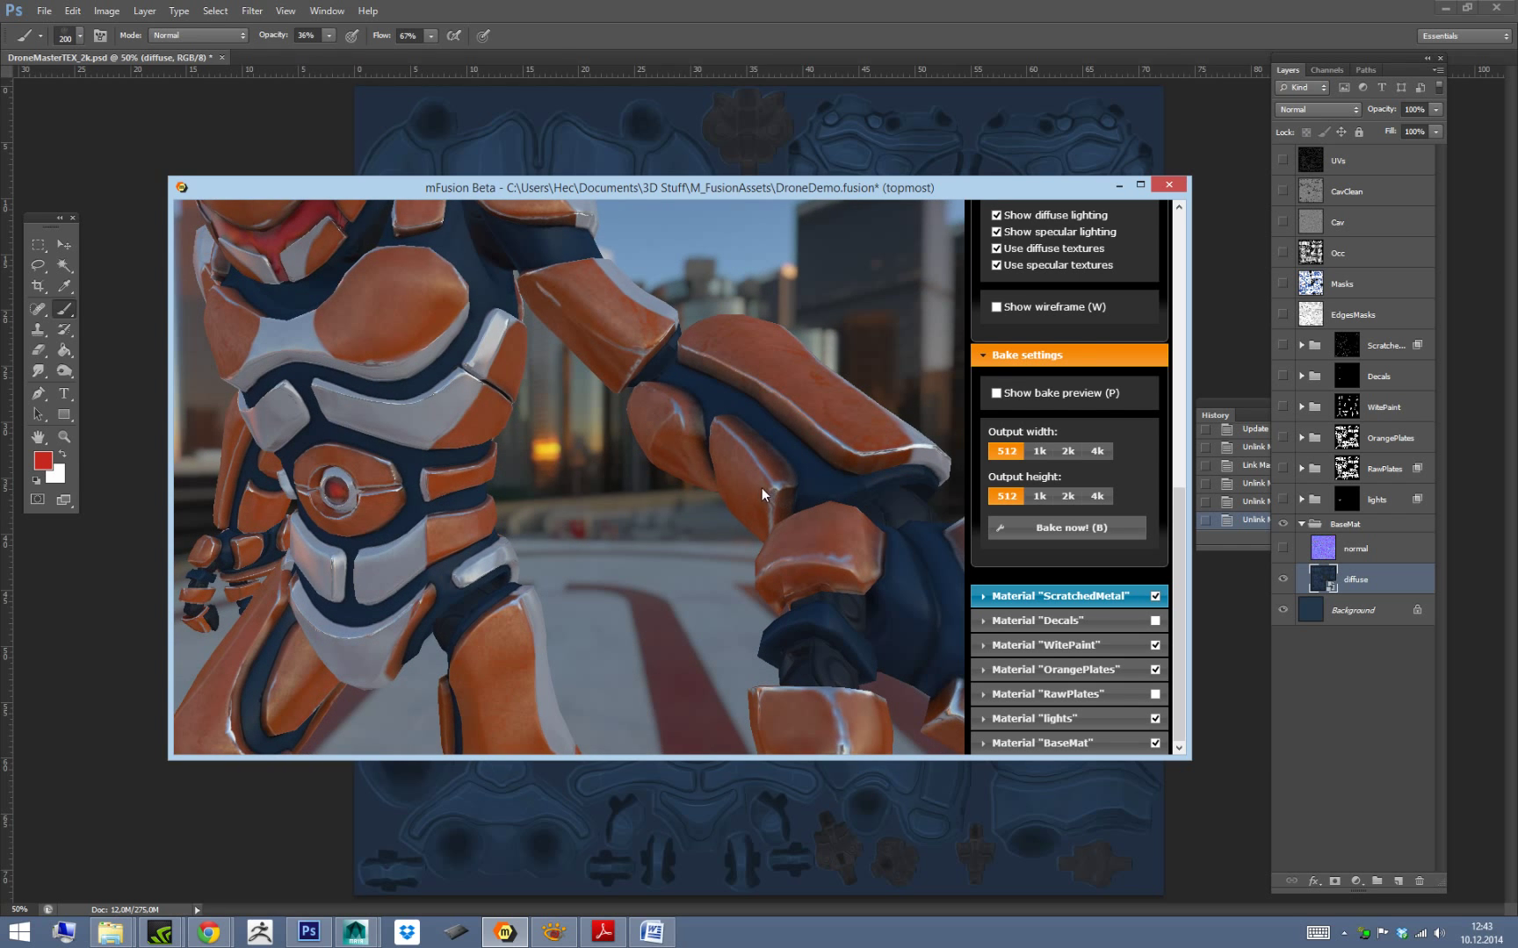
{"action": "left_click_drag", "start_coordinate": [728, 547], "coordinate": [534, 380], "text": "alt"}
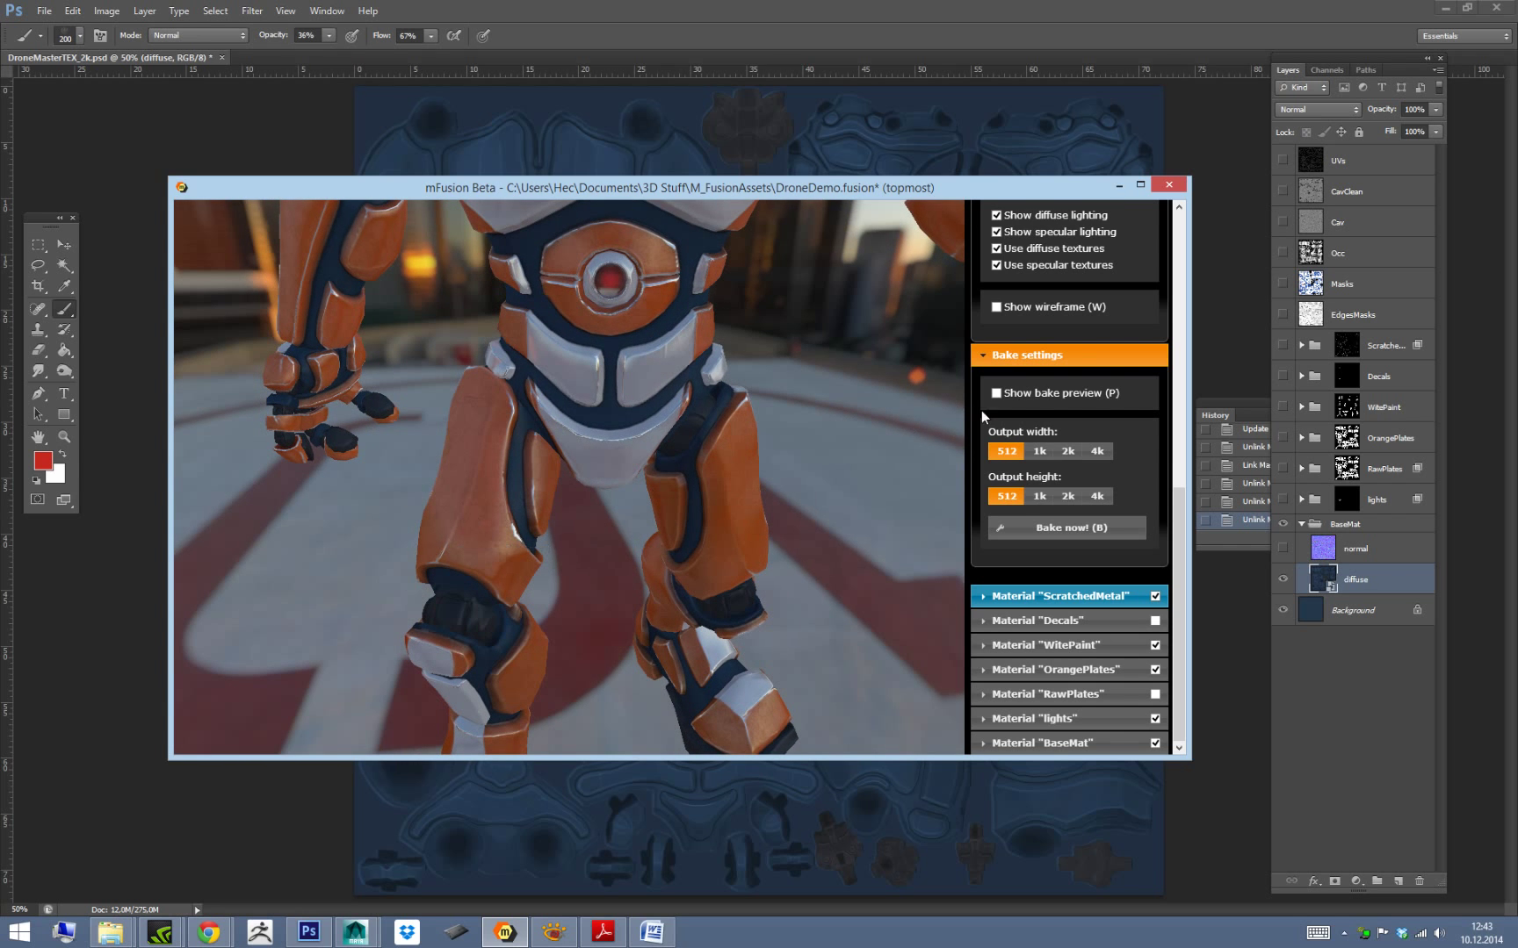
{"action": "left_click_drag", "start_coordinate": [770, 446], "coordinate": [591, 368], "text": "alt"}
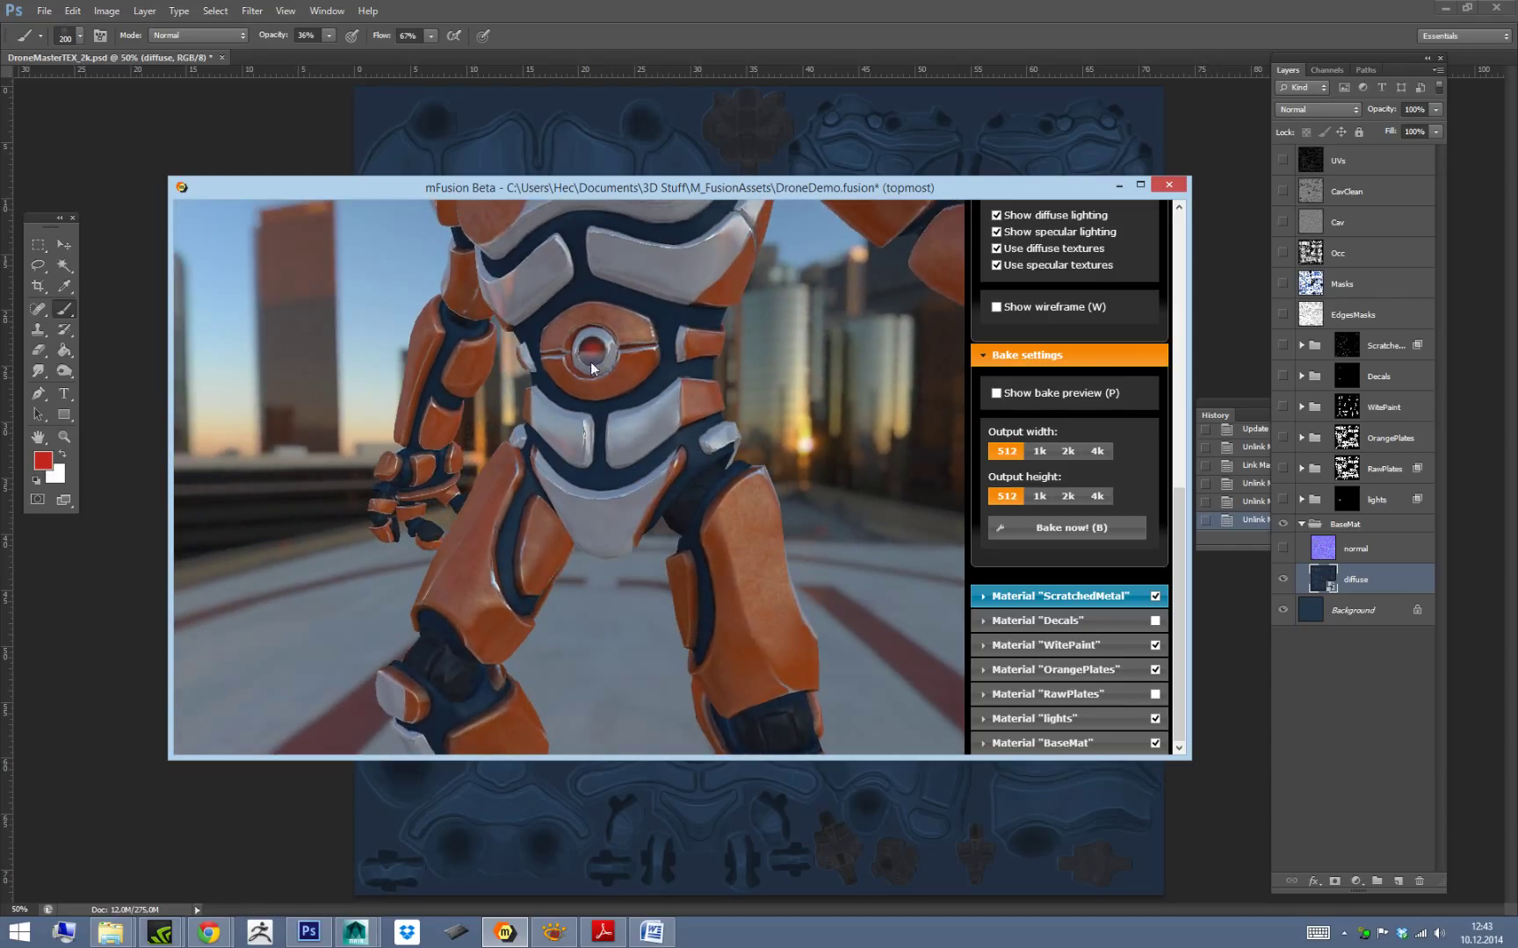
Switch to Photoshop with mFusion minimized, show and expand the ScratchedMetal group, and select its diffuse layer.
{"action": "left_click", "coordinate": [1374, 344]}
{"action": "left_click", "coordinate": [1383, 346]}
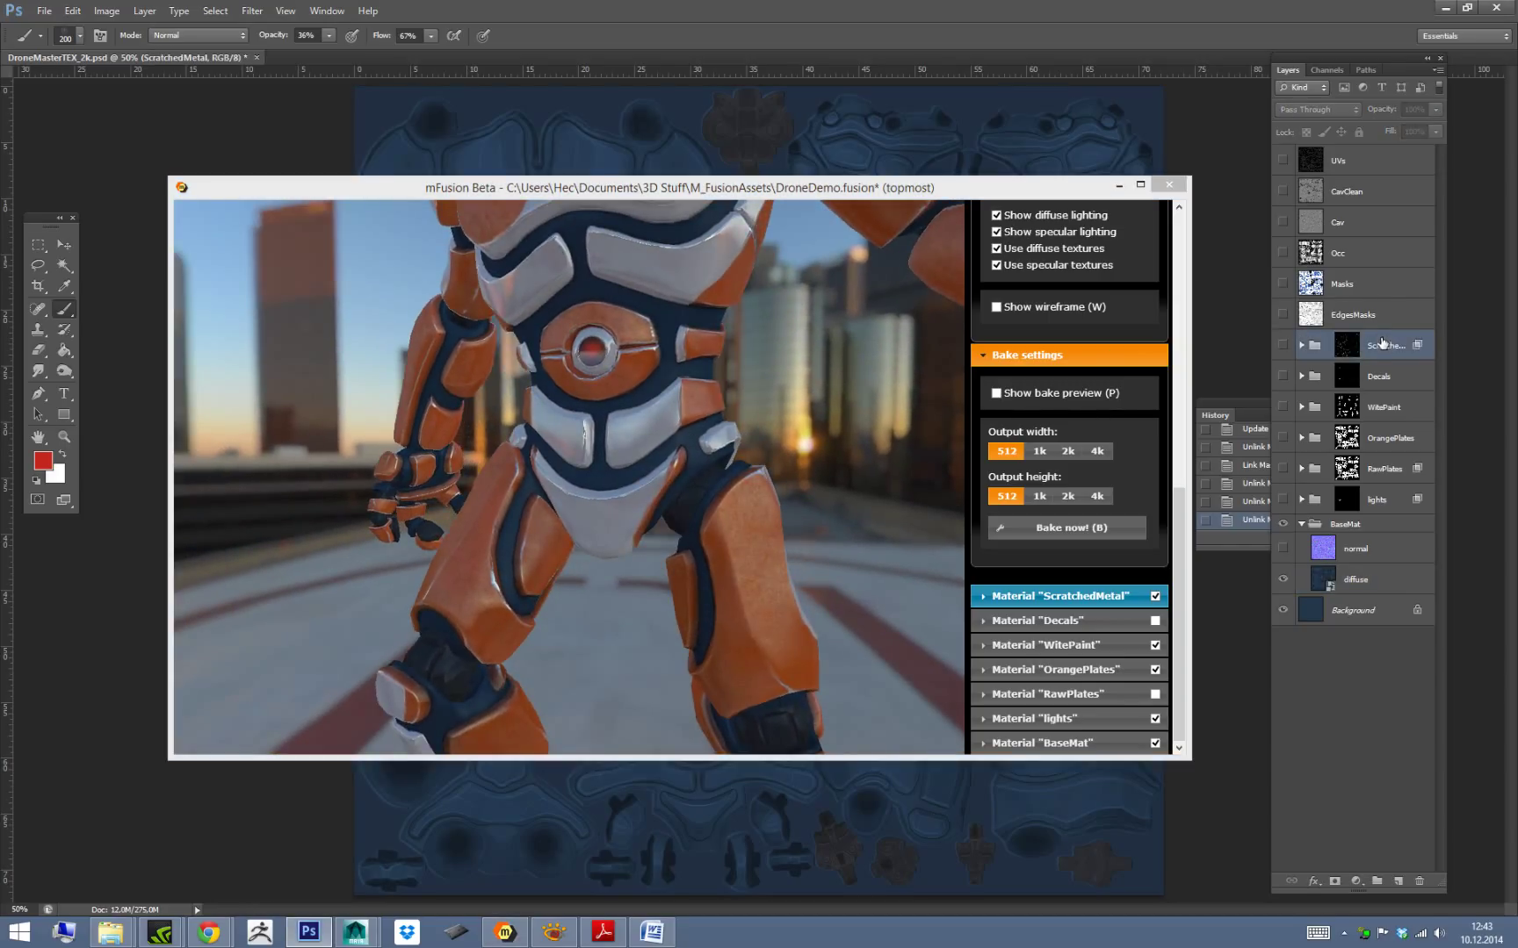
{"action": "left_click_drag", "start_coordinate": [1054, 197], "coordinate": [1100, 183]}
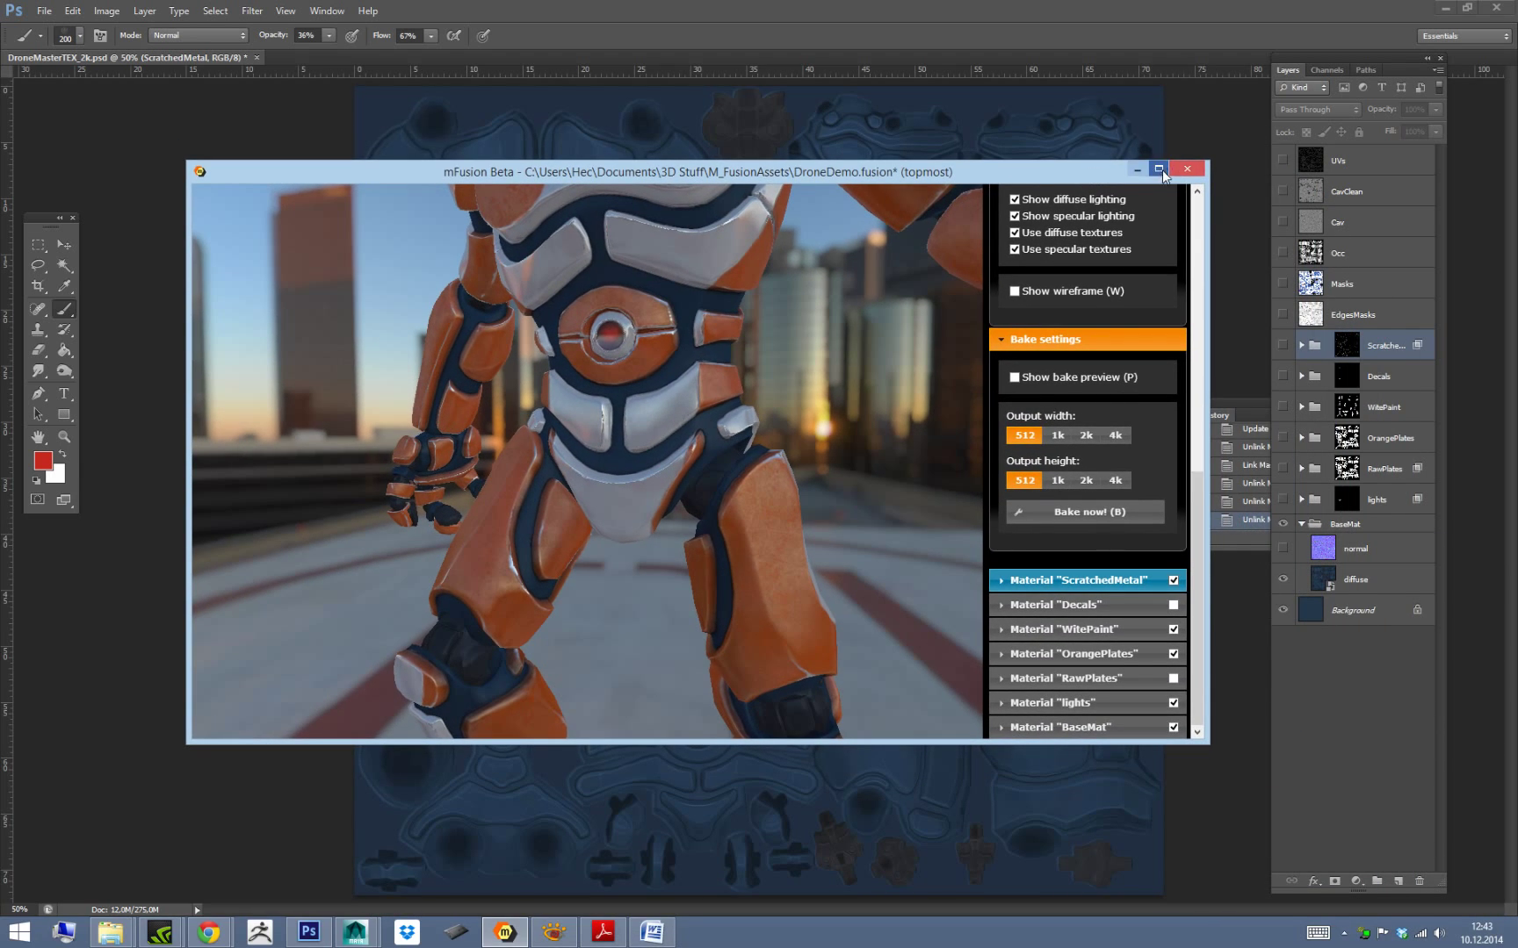
{"action": "left_click", "coordinate": [1151, 173]}
{"action": "left_click", "coordinate": [1283, 346]}
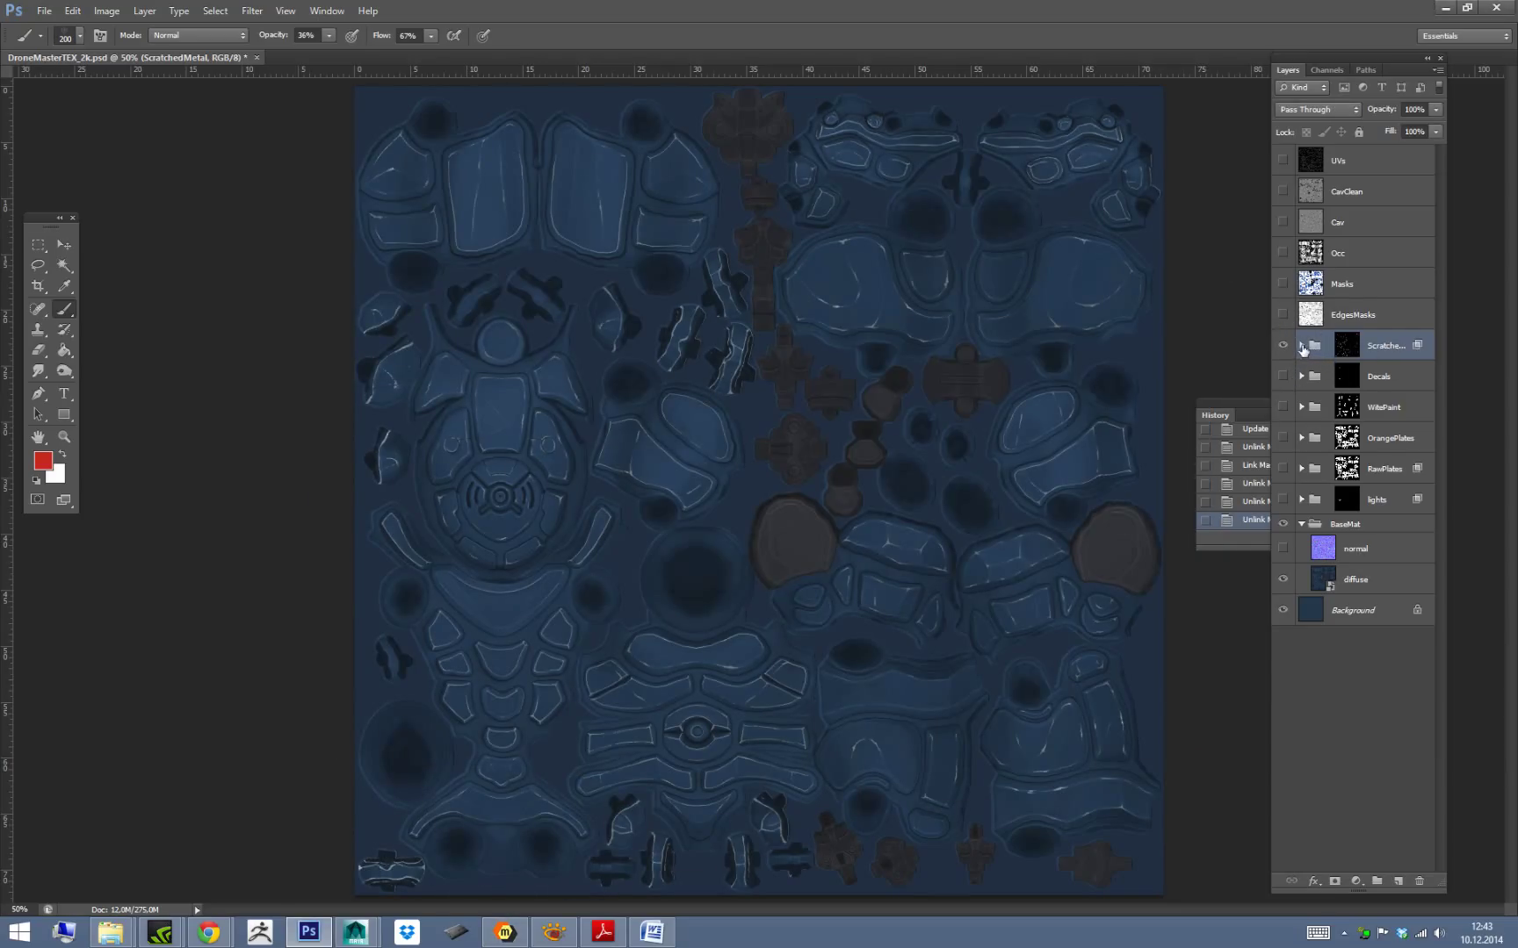
{"action": "left_click", "coordinate": [1301, 346]}
{"action": "left_click", "coordinate": [1377, 379]}
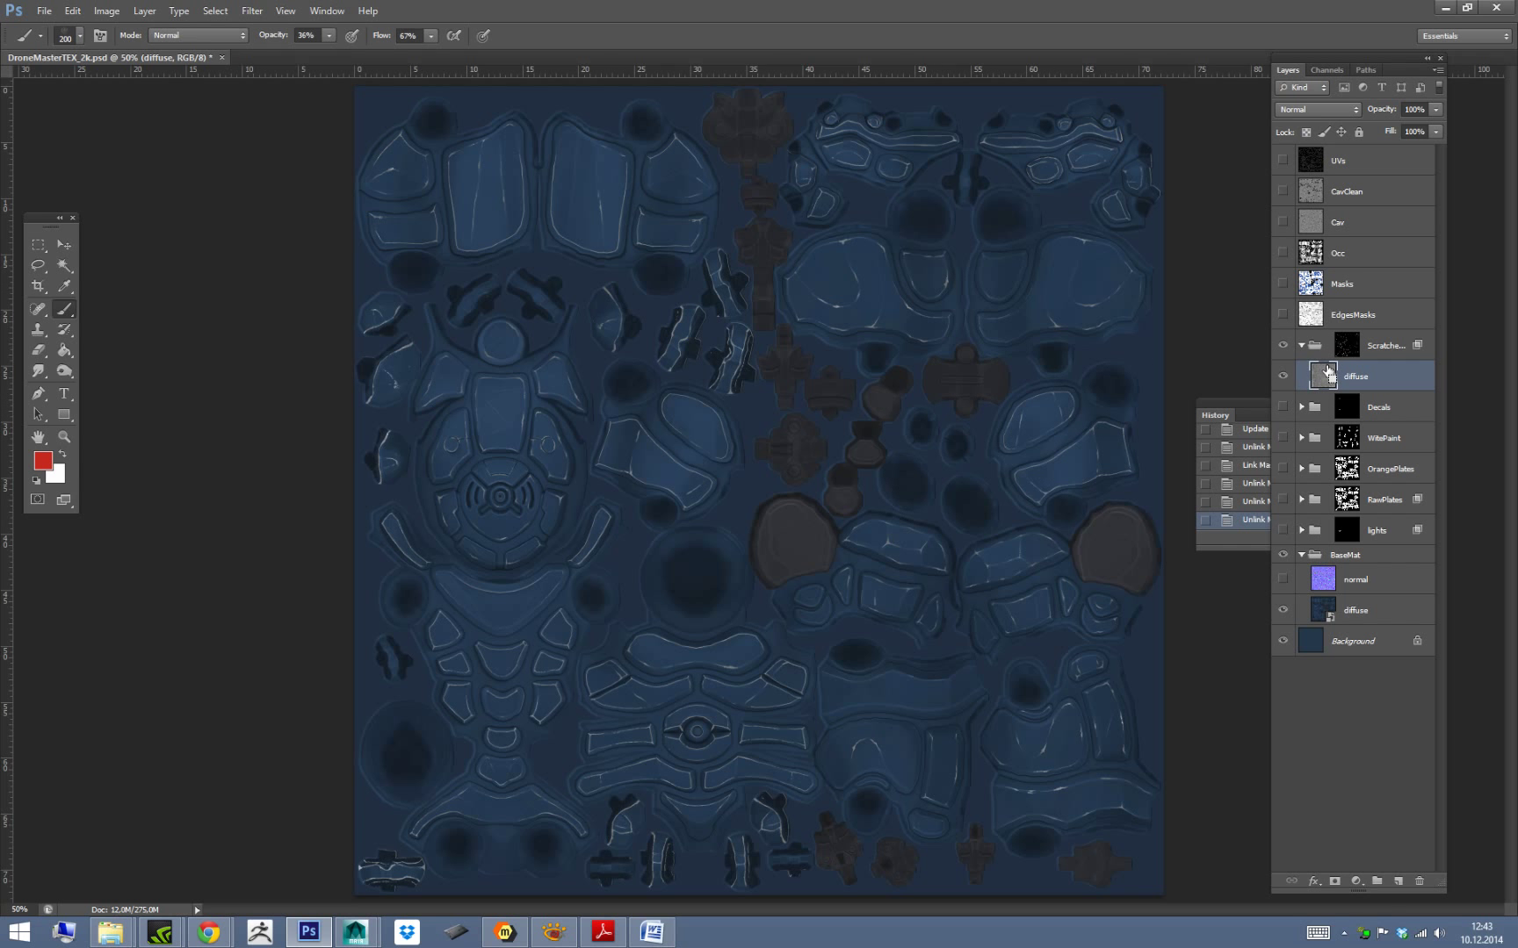
Show the OrangePlates and WitePaint groups and view the head area of the texture at 200%.
{"action": "key", "text": "ctrl+plus"}
{"action": "key", "text": "ctrl+plus"}
{"action": "key", "text": "ctrl+plus"}
{"action": "left_click_drag", "start_coordinate": [492, 461], "coordinate": [1023, 502]}
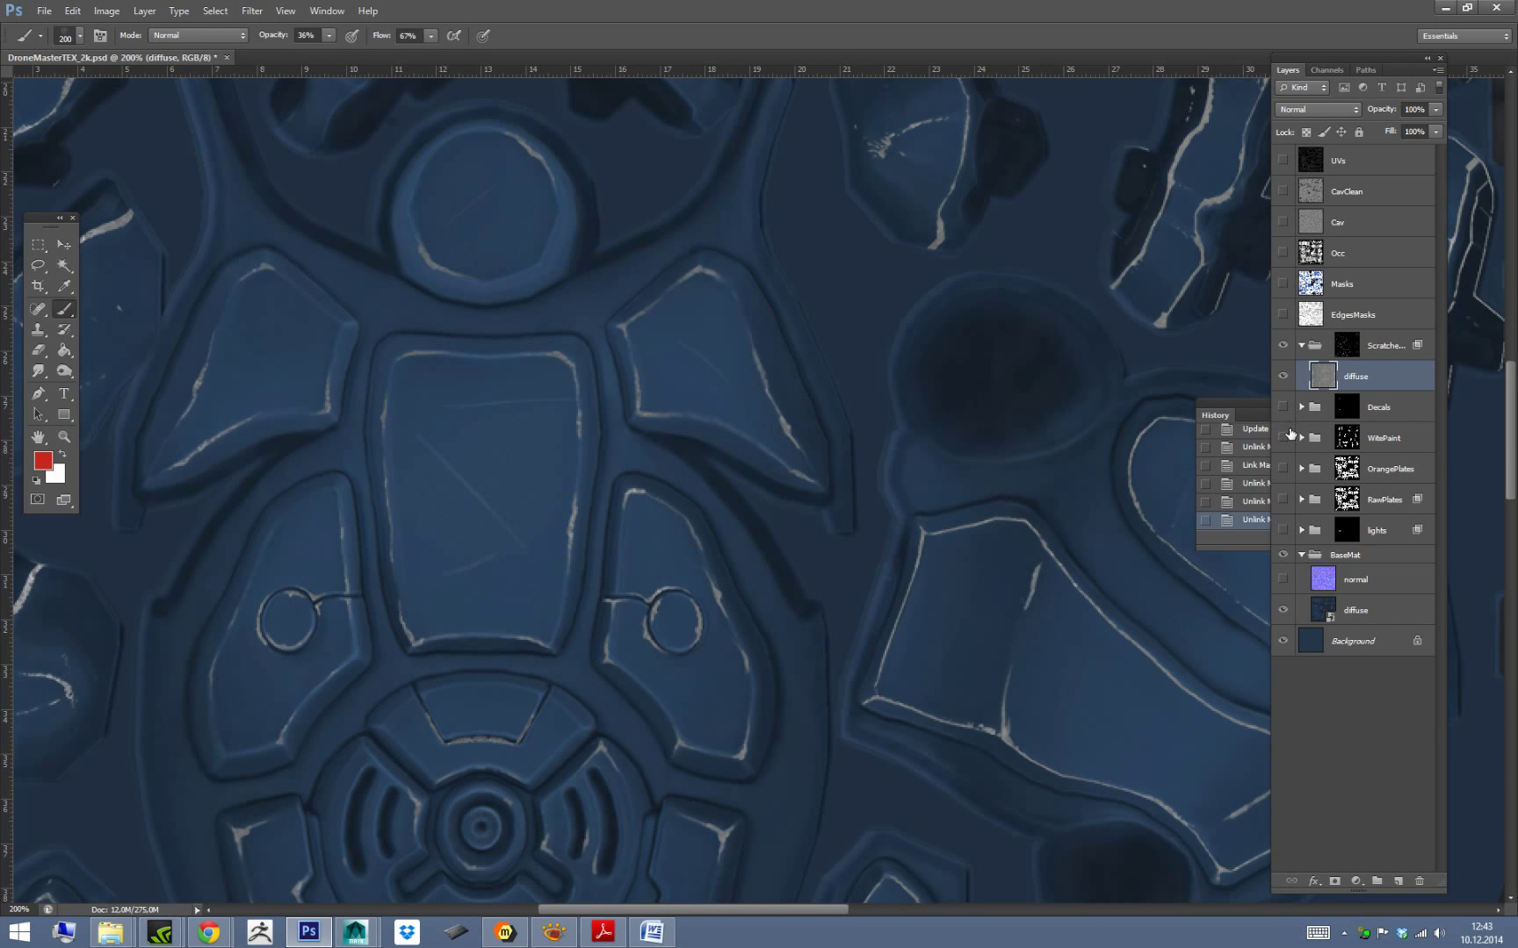
{"action": "left_click", "coordinate": [1284, 470]}
{"action": "left_click", "coordinate": [1282, 437]}
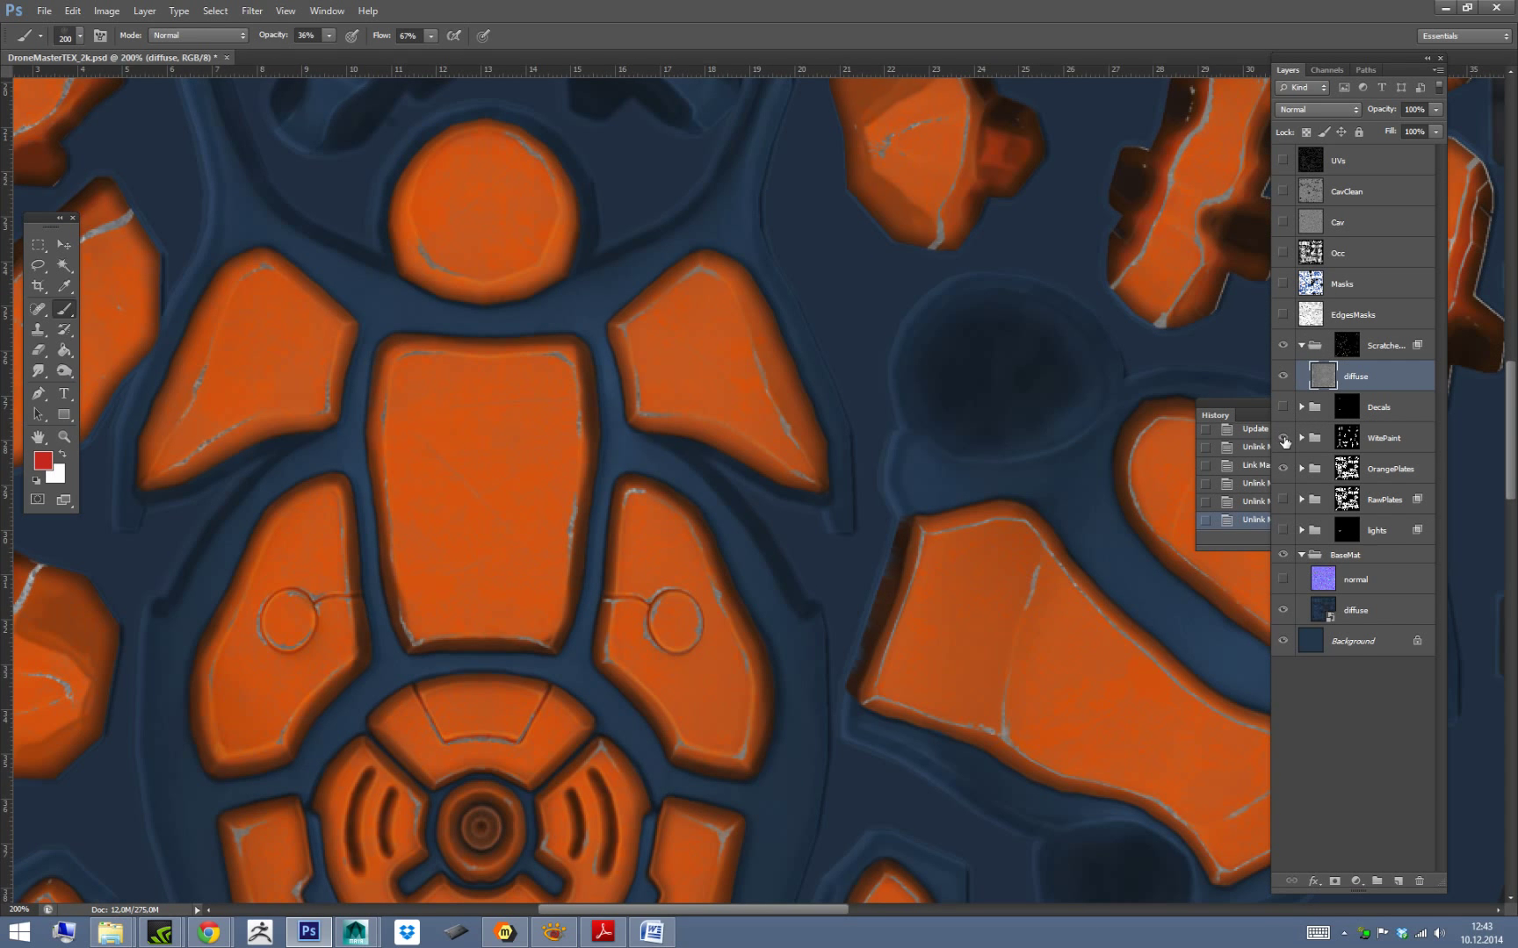
{"action": "left_click_drag", "start_coordinate": [527, 549], "coordinate": [725, 532]}
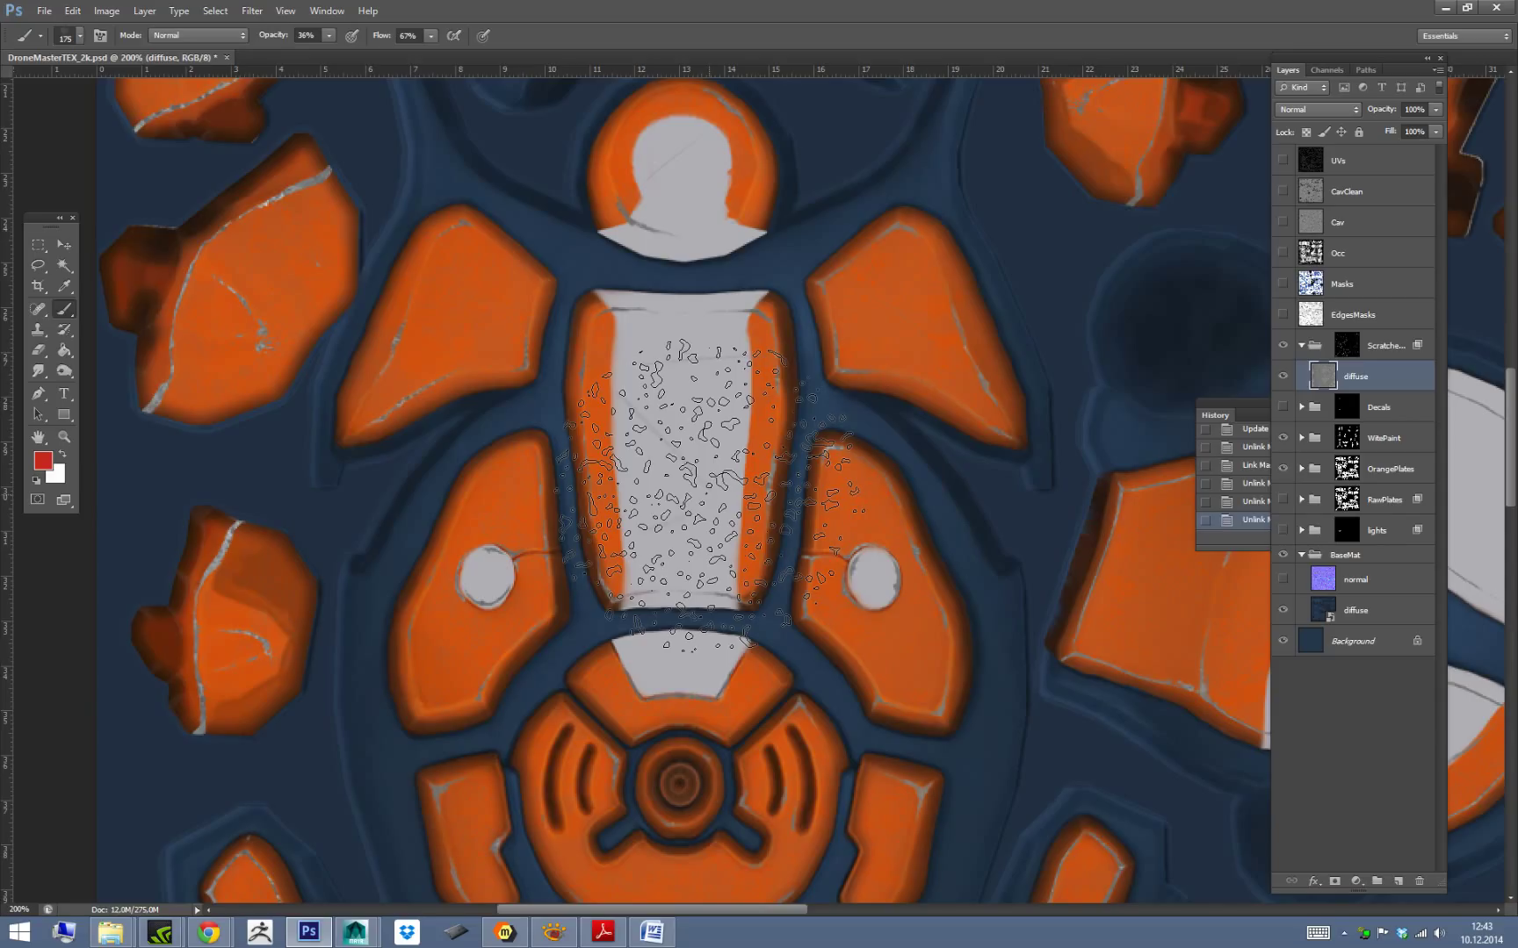
Reduce the brush to 8 px and paint faint scratches on the ScratchedMetal layer mask over the large white plate below the head.
{"action": "key", "text": "bracketleft"}
{"action": "key", "text": "bracketleft"}
{"action": "key", "text": "bracketleft"}
{"action": "key", "text": "bracketleft"}
{"action": "key", "text": "bracketleft"}
{"action": "key", "text": "bracketleft"}
{"action": "key", "text": "bracketleft"}
{"action": "key", "text": "bracketleft"}
{"action": "key", "text": "bracketleft"}
{"action": "key", "text": "bracketleft"}
{"action": "key", "text": "bracketleft"}
{"action": "key", "text": "bracketleft"}
{"action": "key", "text": "bracketleft"}
{"action": "key", "text": "bracketleft"}
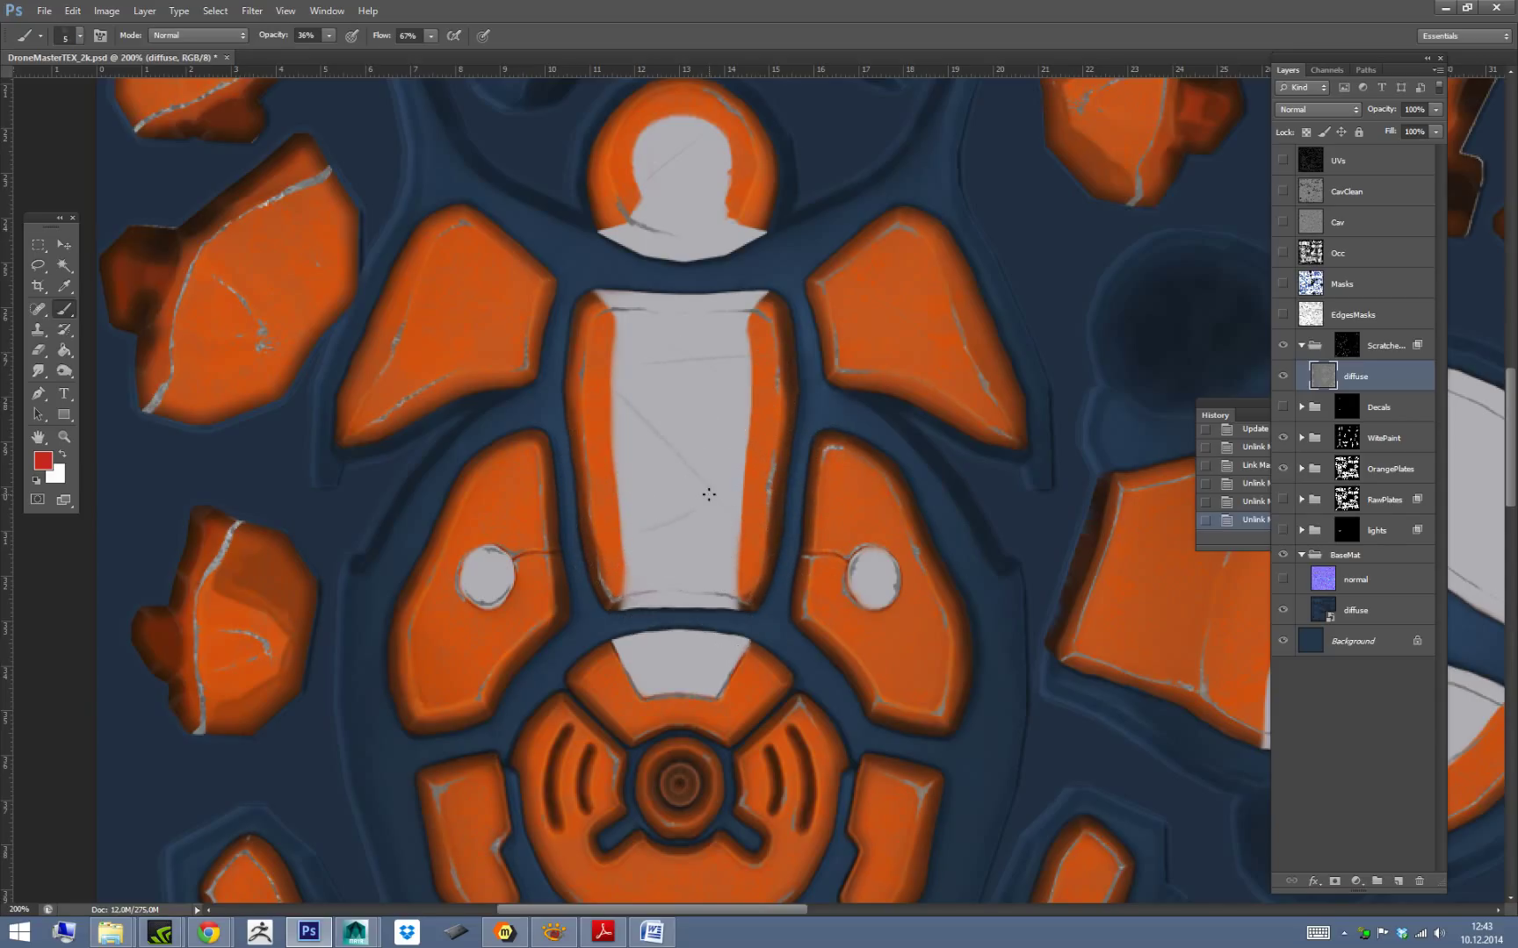
{"action": "left_click_drag", "start_coordinate": [698, 467], "coordinate": [782, 440]}
{"action": "left_click", "coordinate": [1349, 345]}
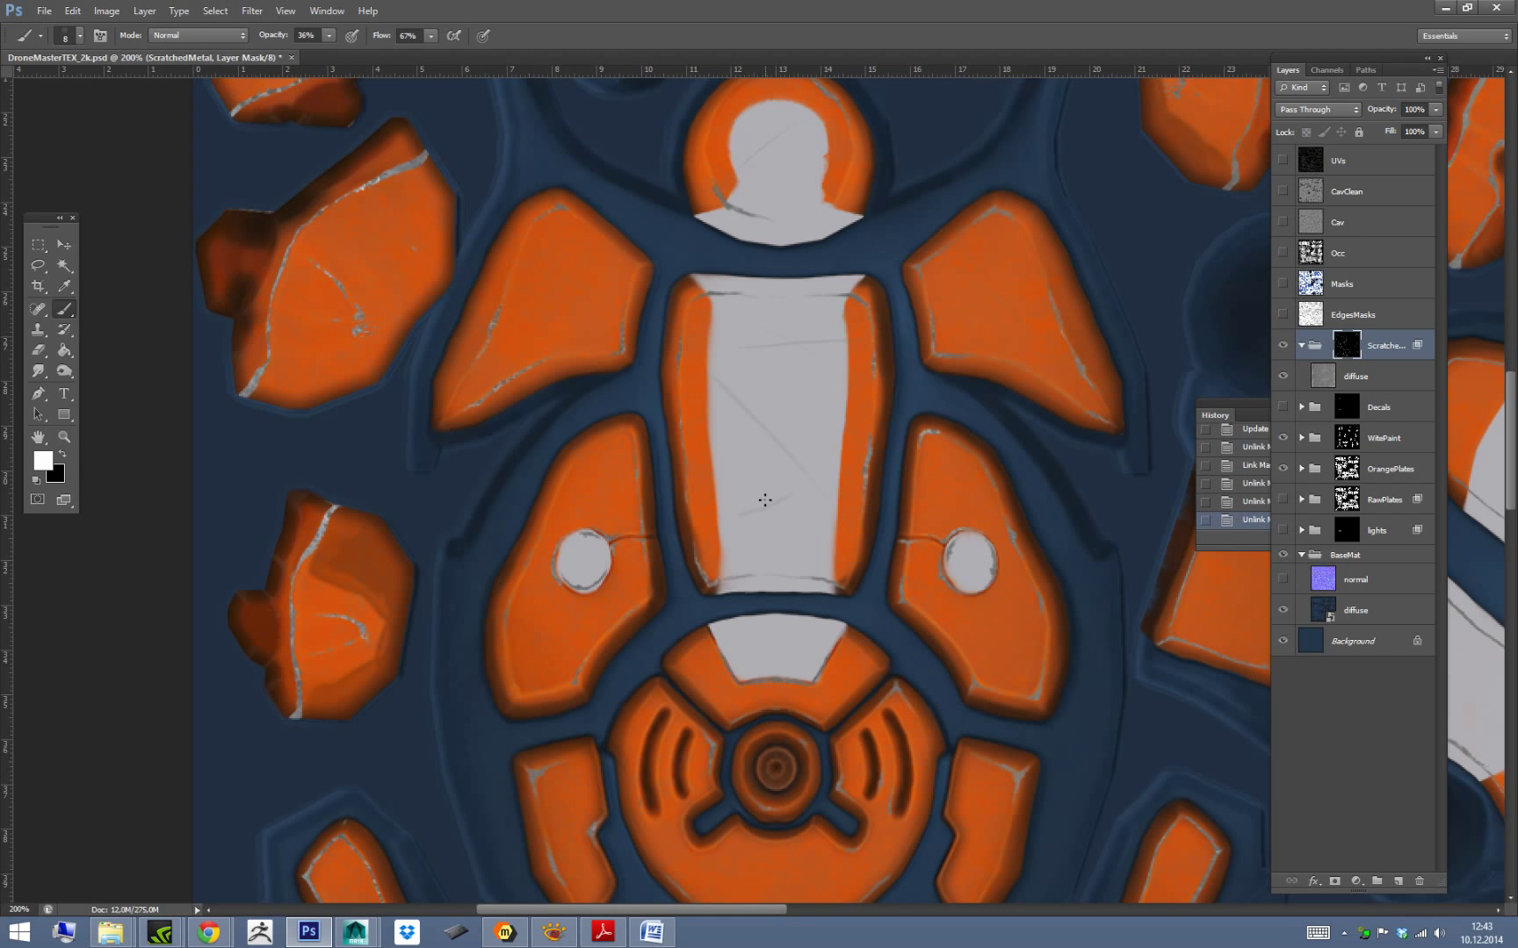
{"action": "left_click_drag", "start_coordinate": [1039, 689], "coordinate": [996, 586]}
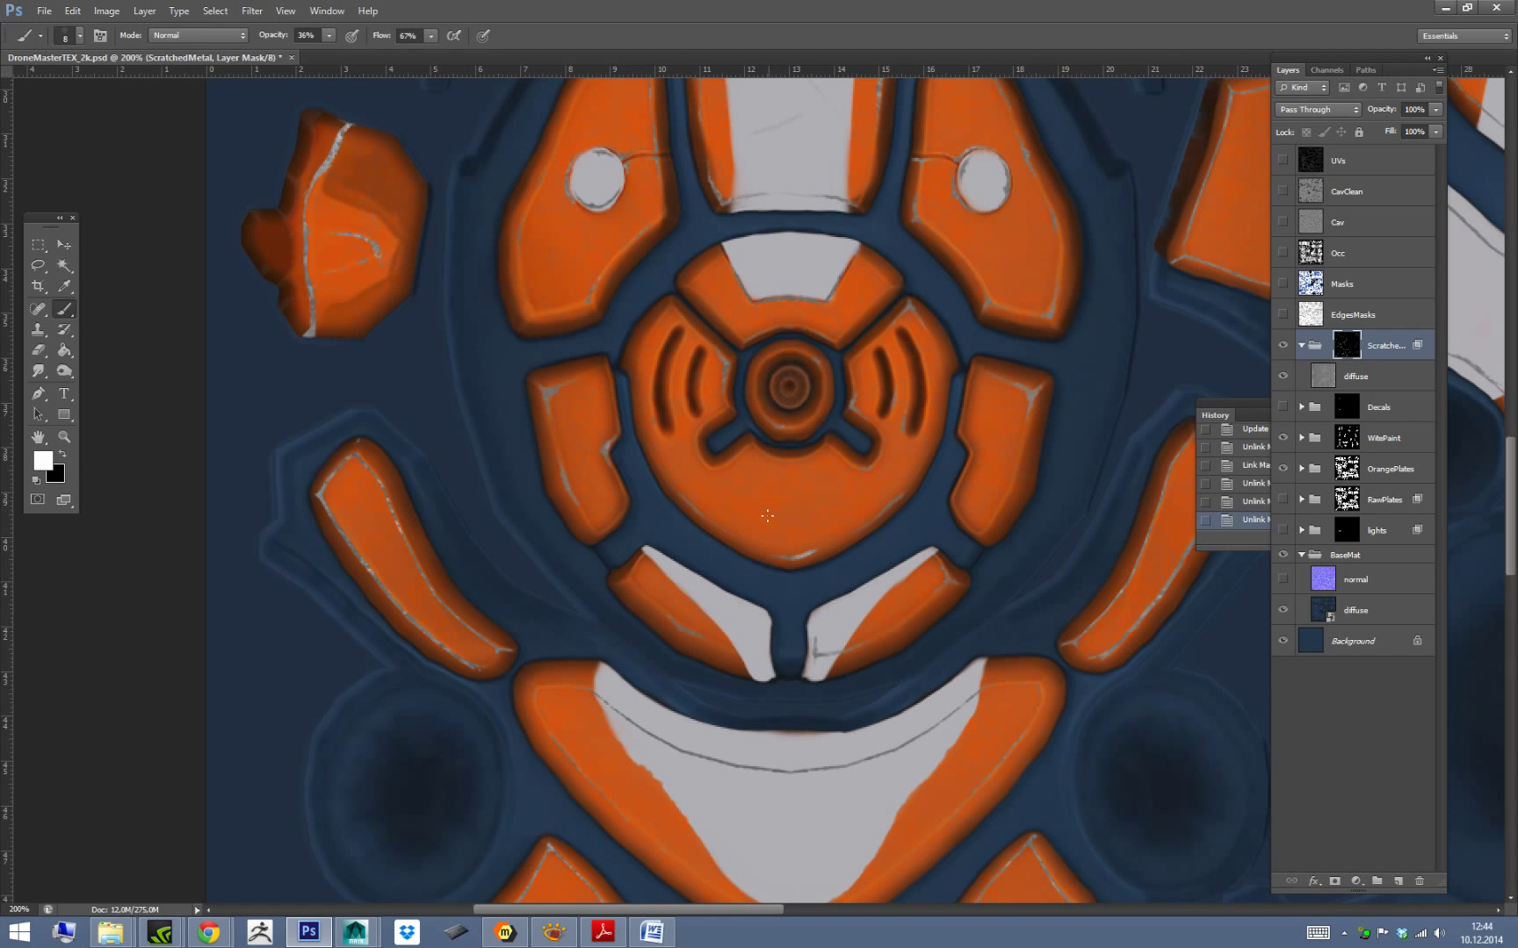
{"action": "left_click_drag", "start_coordinate": [1050, 702], "coordinate": [1000, 582]}
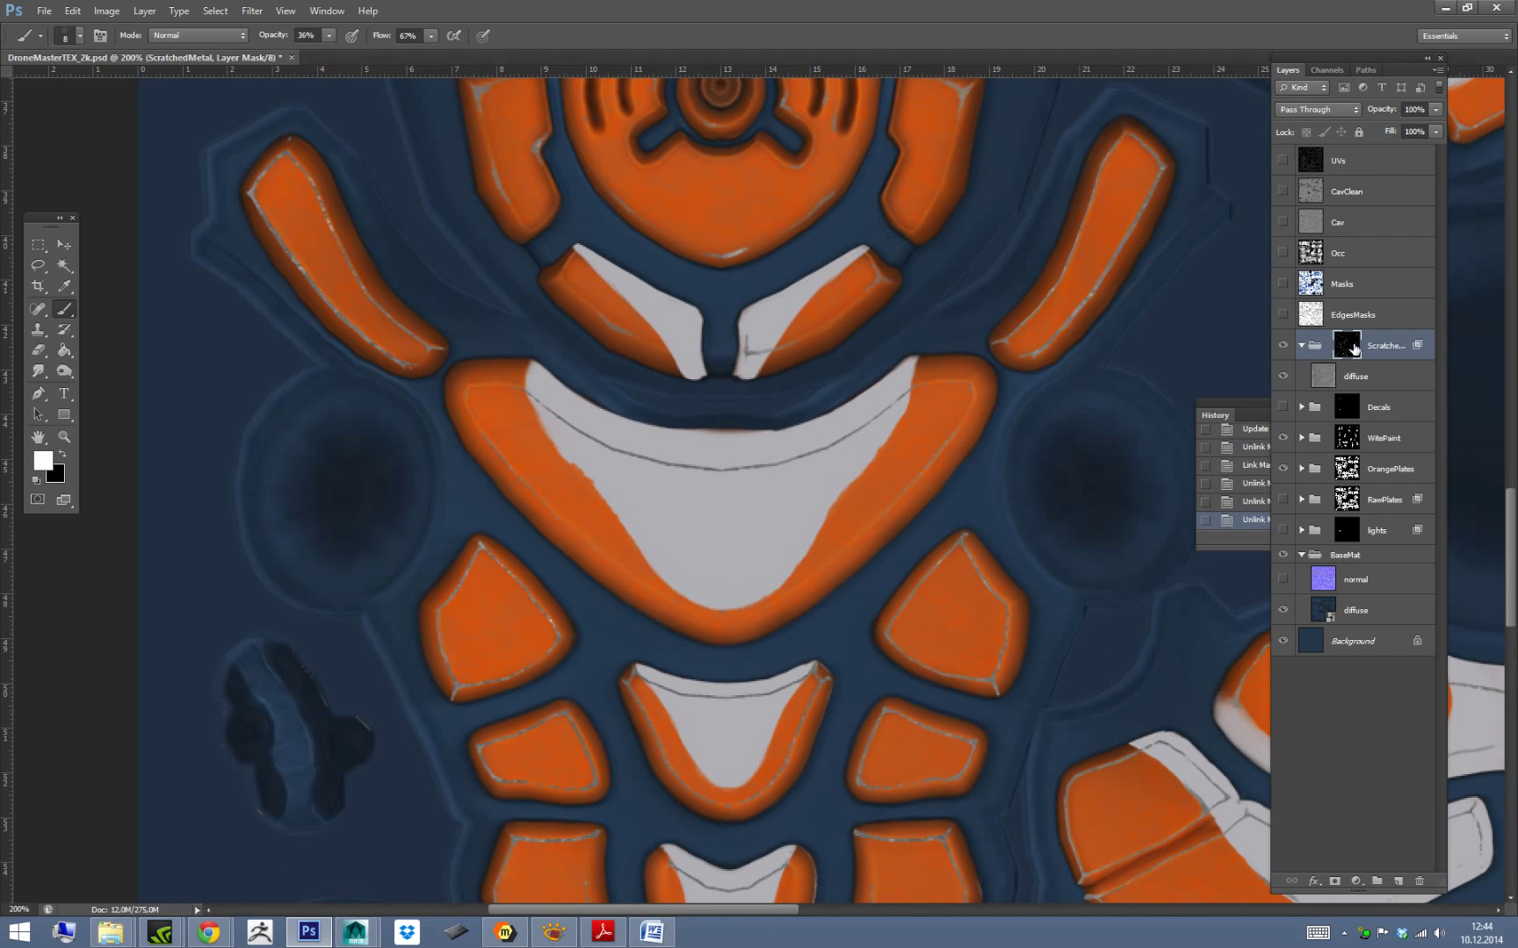
{"action": "mouse_move", "coordinate": [818, 516]}
{"action": "left_mouse_down"}
{"action": "mouse_move", "coordinate": [694, 535]}
{"action": "mouse_move", "coordinate": [817, 503]}
{"action": "left_mouse_up"}
{"action": "left_click_drag", "start_coordinate": [738, 575], "coordinate": [795, 527]}
{"action": "left_click_drag", "start_coordinate": [773, 537], "coordinate": [798, 522]}
{"action": "left_click_drag", "start_coordinate": [989, 604], "coordinate": [790, 549]}
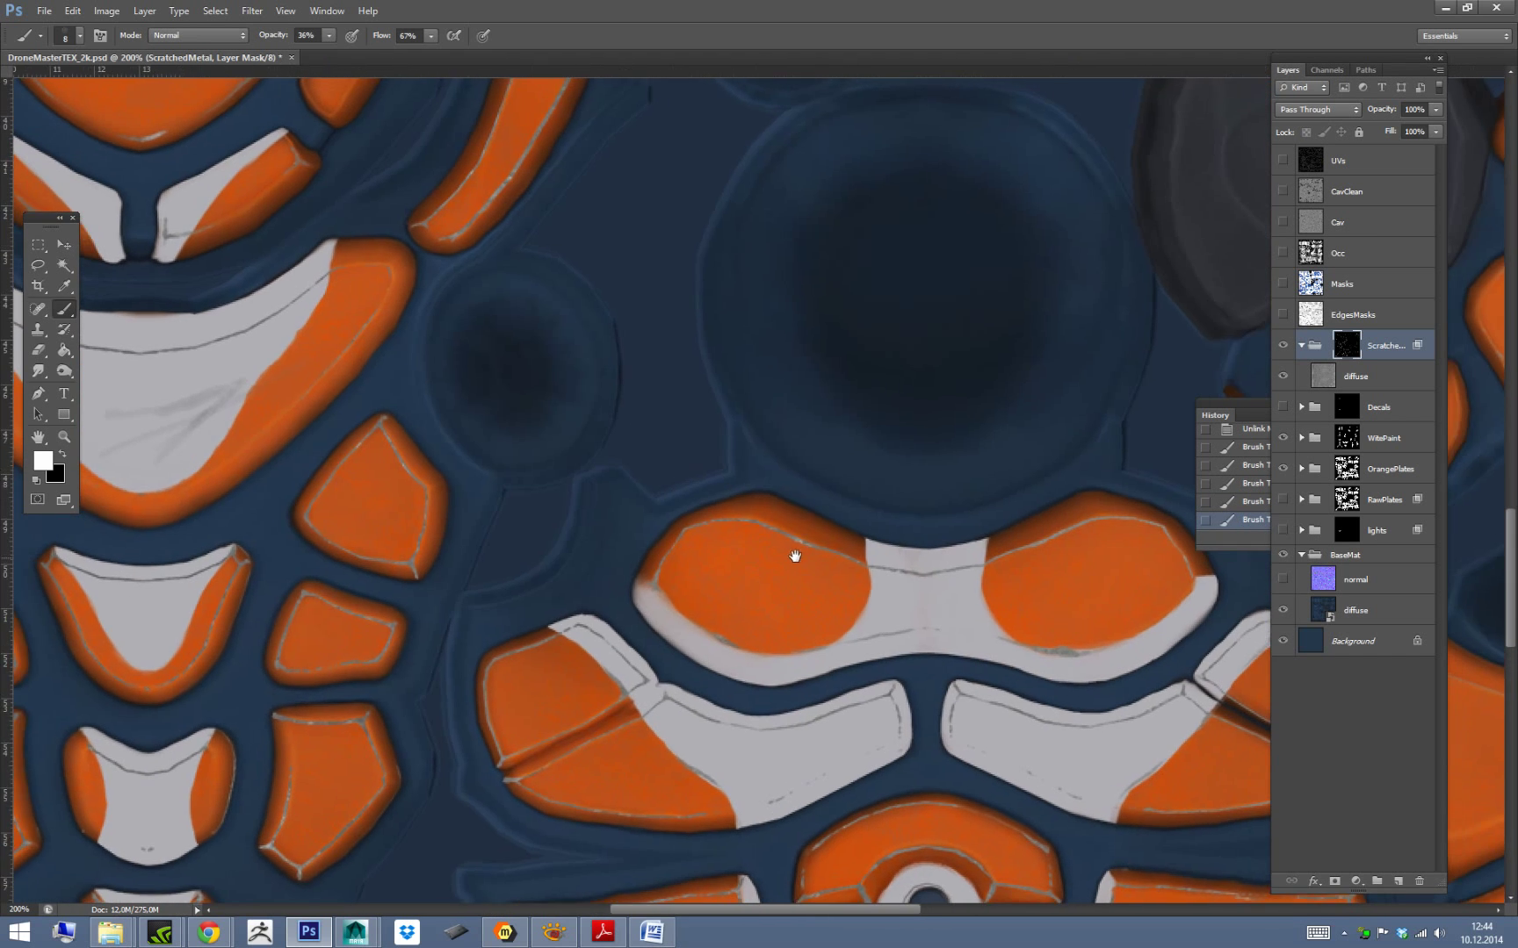
Choose a 6 px brush preset and paint light scratches on the orange oval plate and the orange plate below it.
{"action": "mouse_move", "coordinate": [671, 554]}
{"action": "left_mouse_down"}
{"action": "mouse_move", "coordinate": [763, 556]}
{"action": "mouse_move", "coordinate": [623, 520]}
{"action": "left_mouse_up"}
{"action": "right_click", "coordinate": [562, 460]}
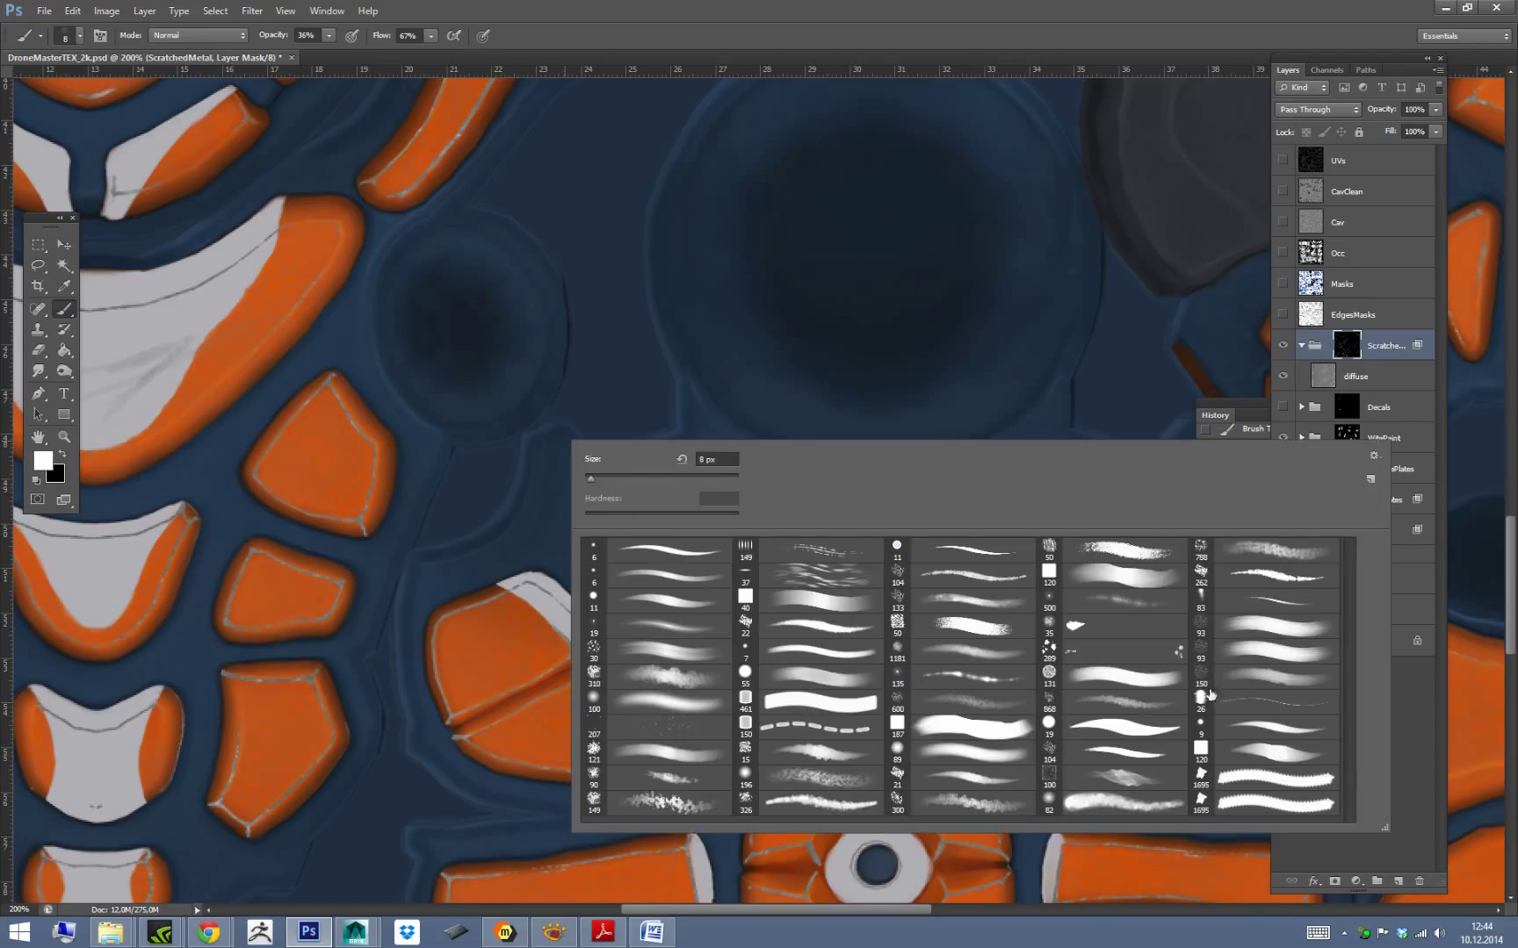
{"action": "left_click", "coordinate": [672, 576]}
{"action": "left_click", "coordinate": [473, 668]}
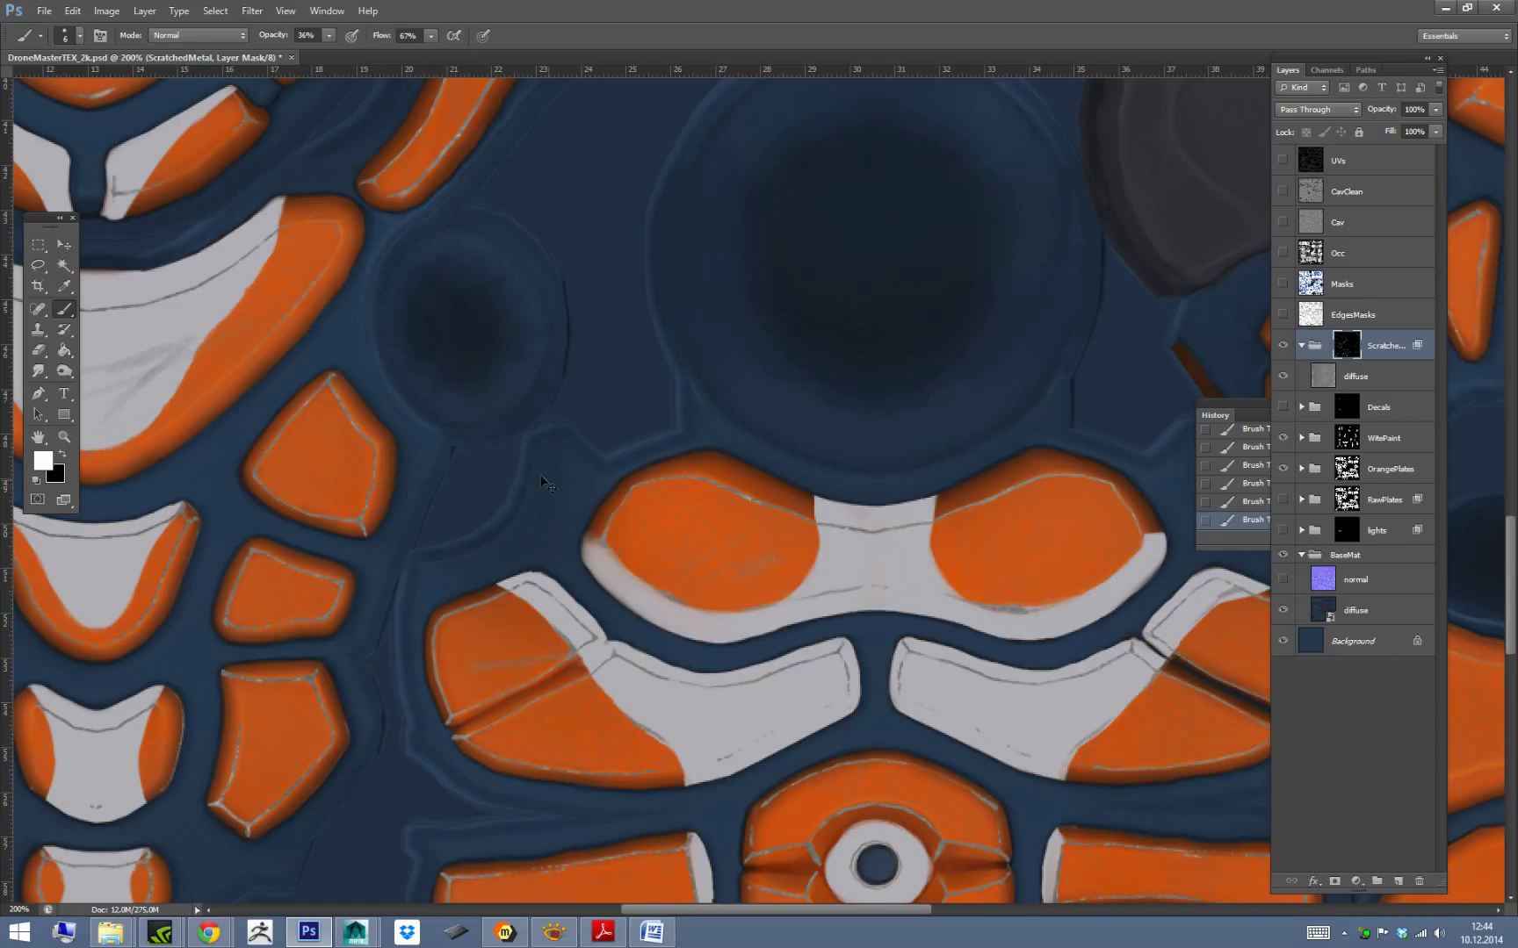
Set brush opacity to 84% and flow to 94%, and paint stronger scratch patches on the oval, round and long curved orange plates.
{"action": "left_click_drag", "start_coordinate": [376, 54], "coordinate": [369, 54]}
{"action": "left_click", "coordinate": [432, 36]}
{"action": "left_click", "coordinate": [696, 546]}
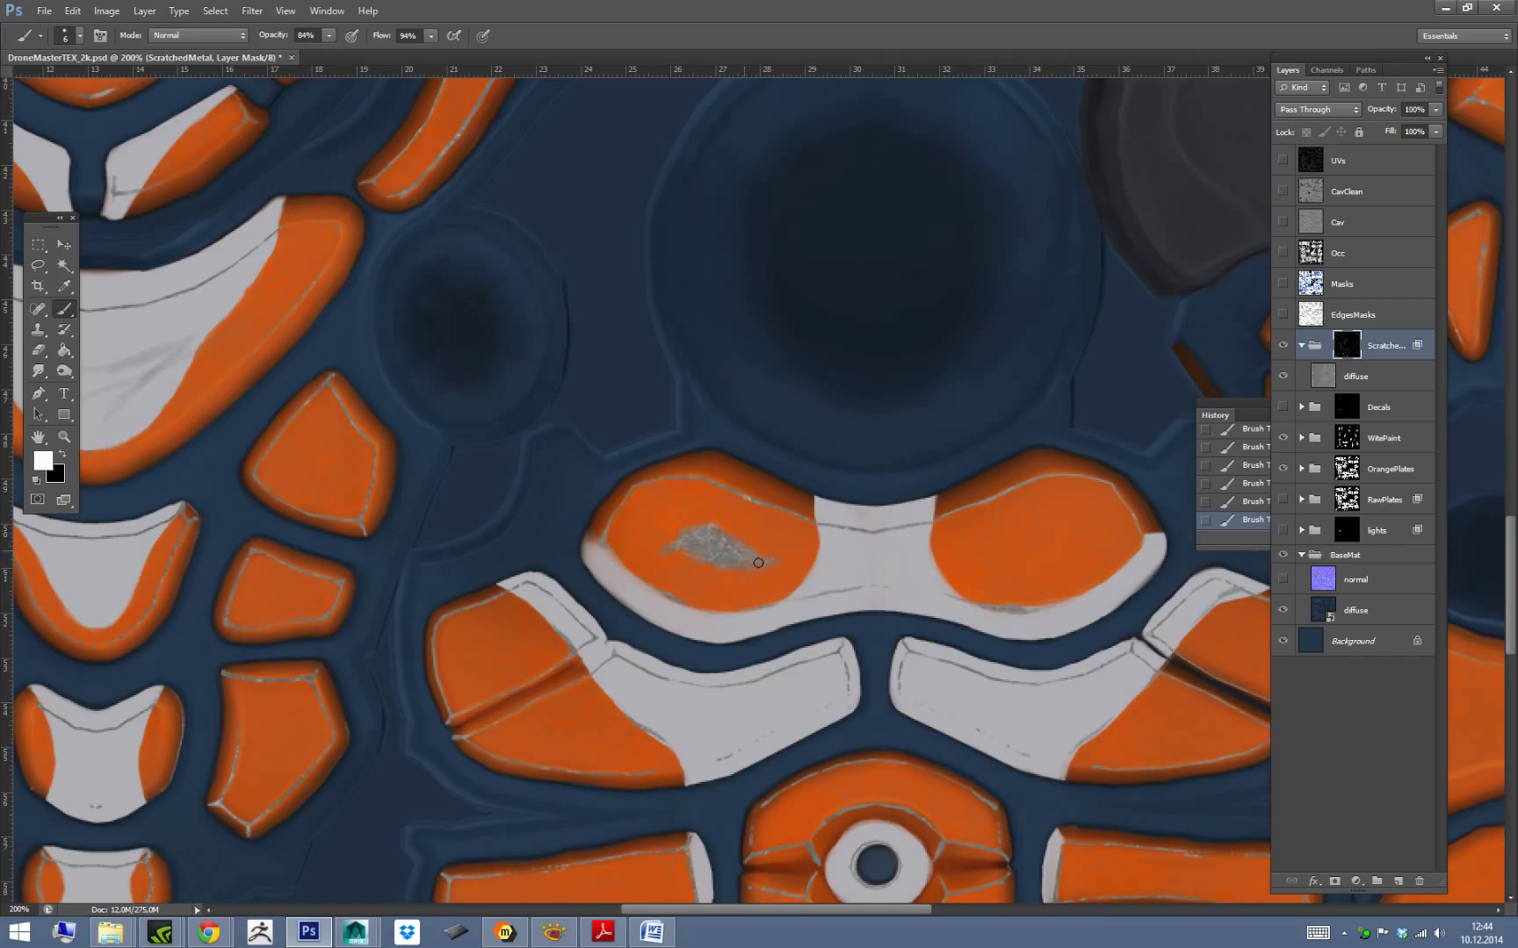
{"action": "scroll", "coordinate": [595, 563], "scroll_direction": "down", "scroll_amount": 5}
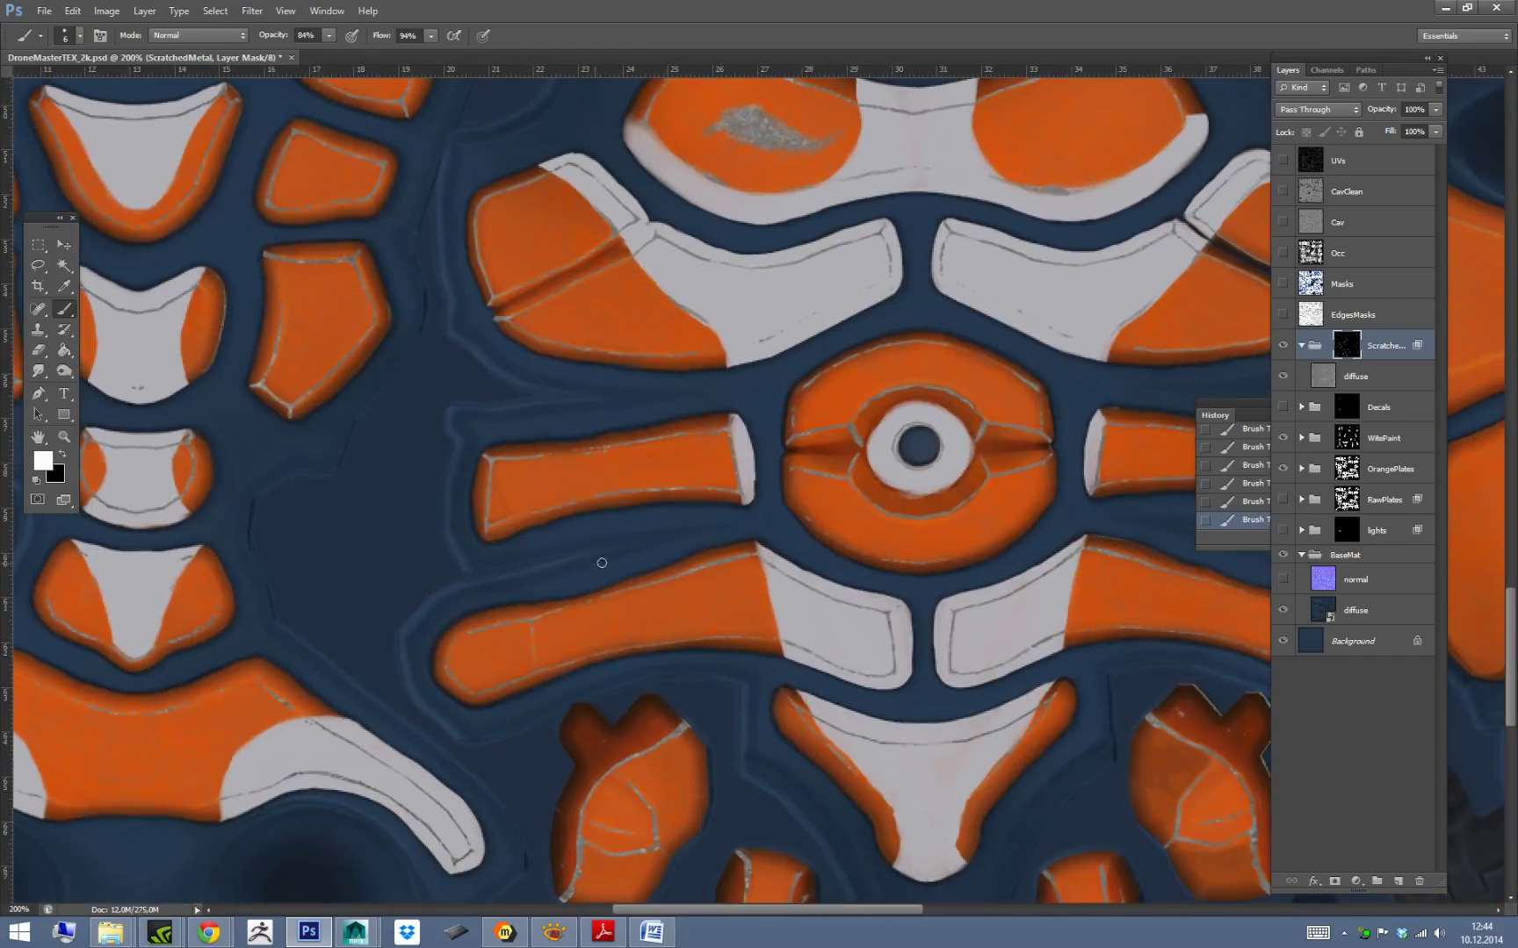
{"action": "left_click_drag", "start_coordinate": [716, 607], "coordinate": [730, 601]}
{"action": "left_click_drag", "start_coordinate": [923, 378], "coordinate": [921, 386]}
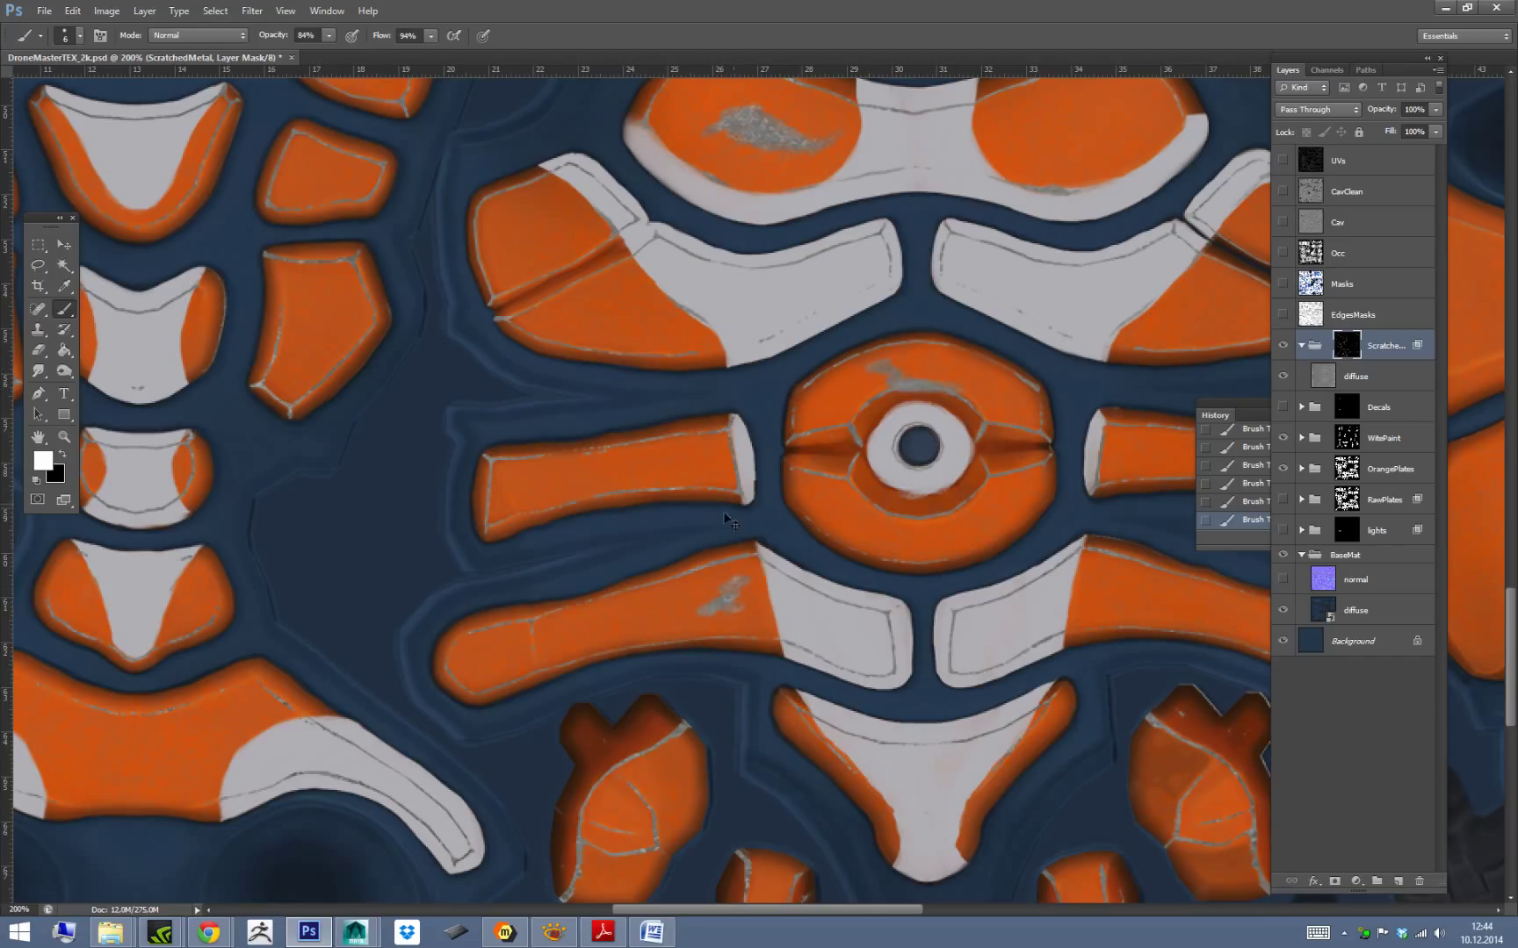
Bring mFusion back over the texture, save the PSD, and view the whole drone with the painted scratches.
{"action": "left_click", "coordinate": [505, 932]}
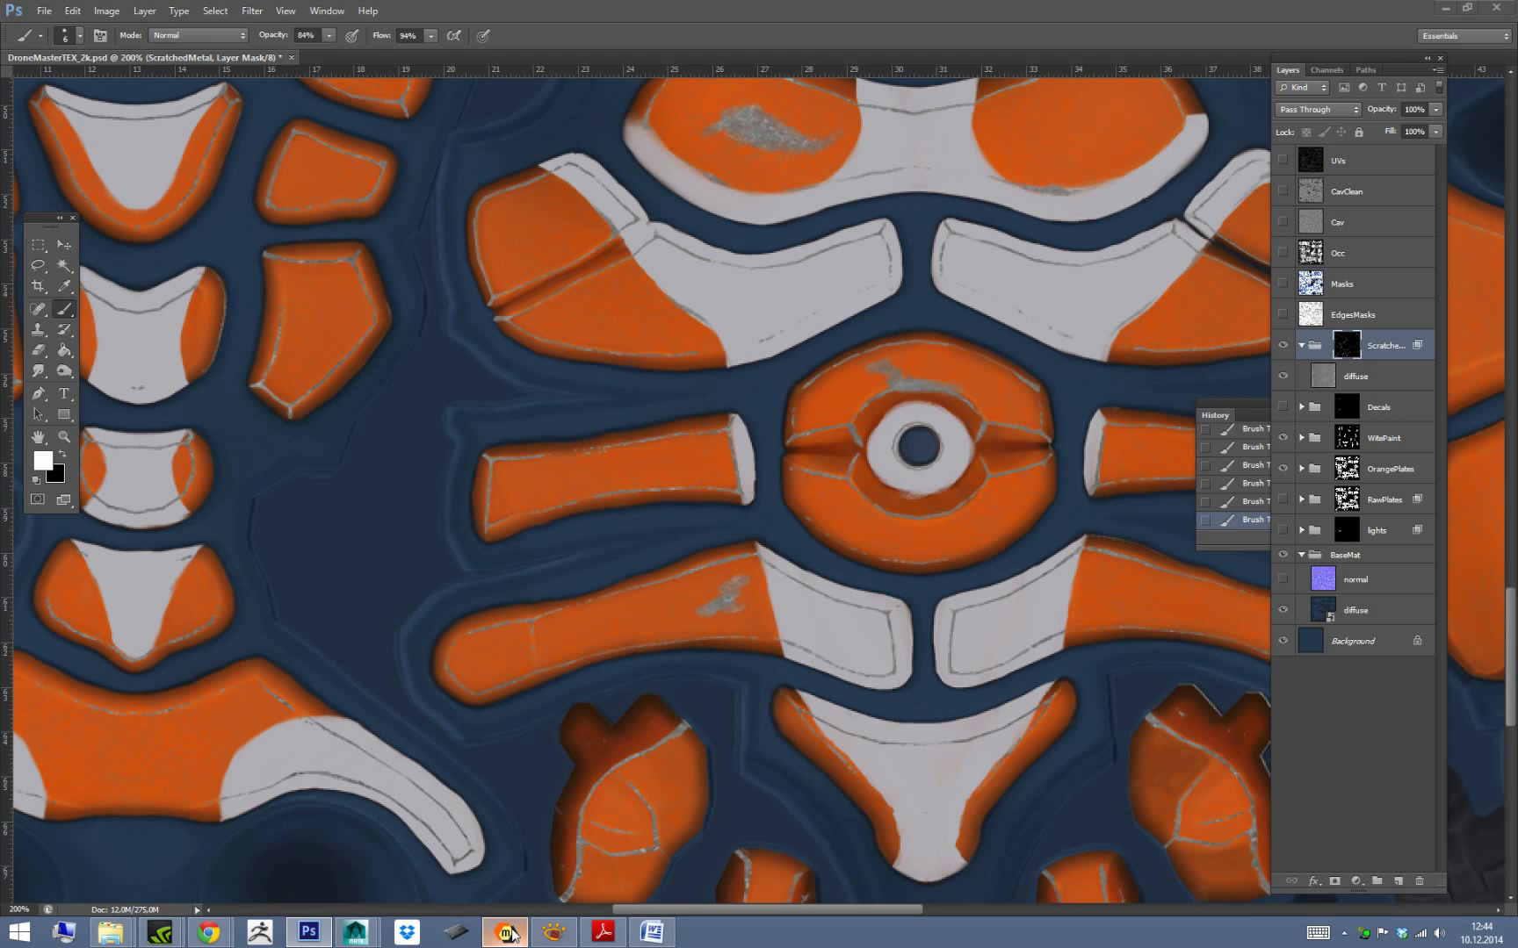
{"action": "left_click_drag", "start_coordinate": [859, 173], "coordinate": [869, 359]}
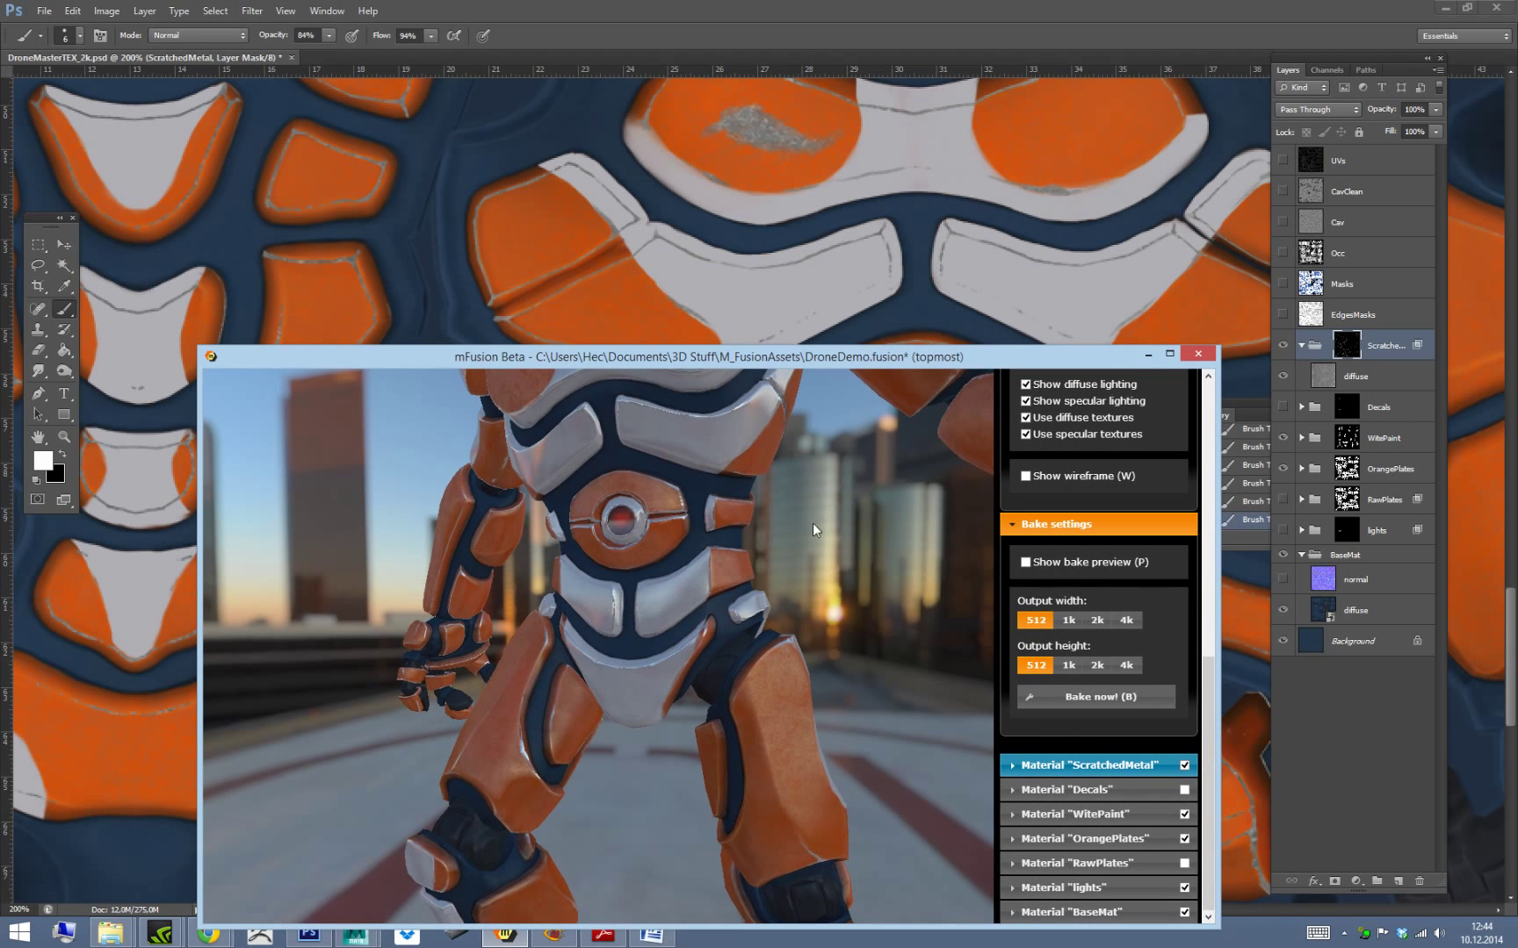
{"action": "left_click_drag", "start_coordinate": [877, 494], "coordinate": [906, 564], "text": "alt"}
{"action": "left_click", "coordinate": [897, 31]}
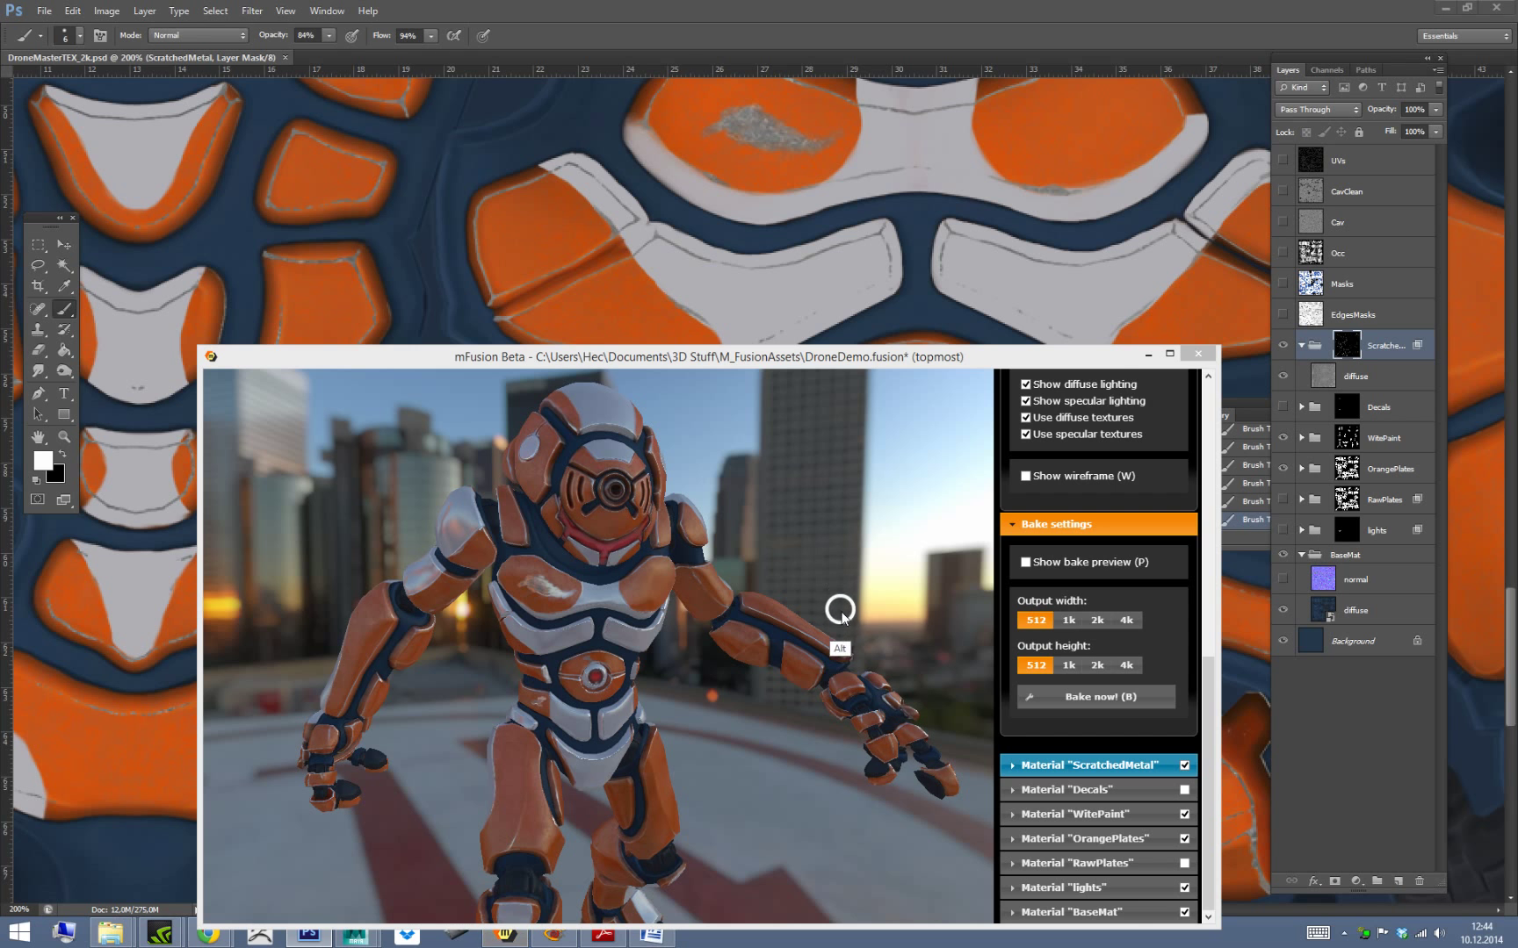
{"action": "left_click", "coordinate": [830, 366]}
{"action": "left_click_drag", "start_coordinate": [830, 366], "coordinate": [858, 315]}
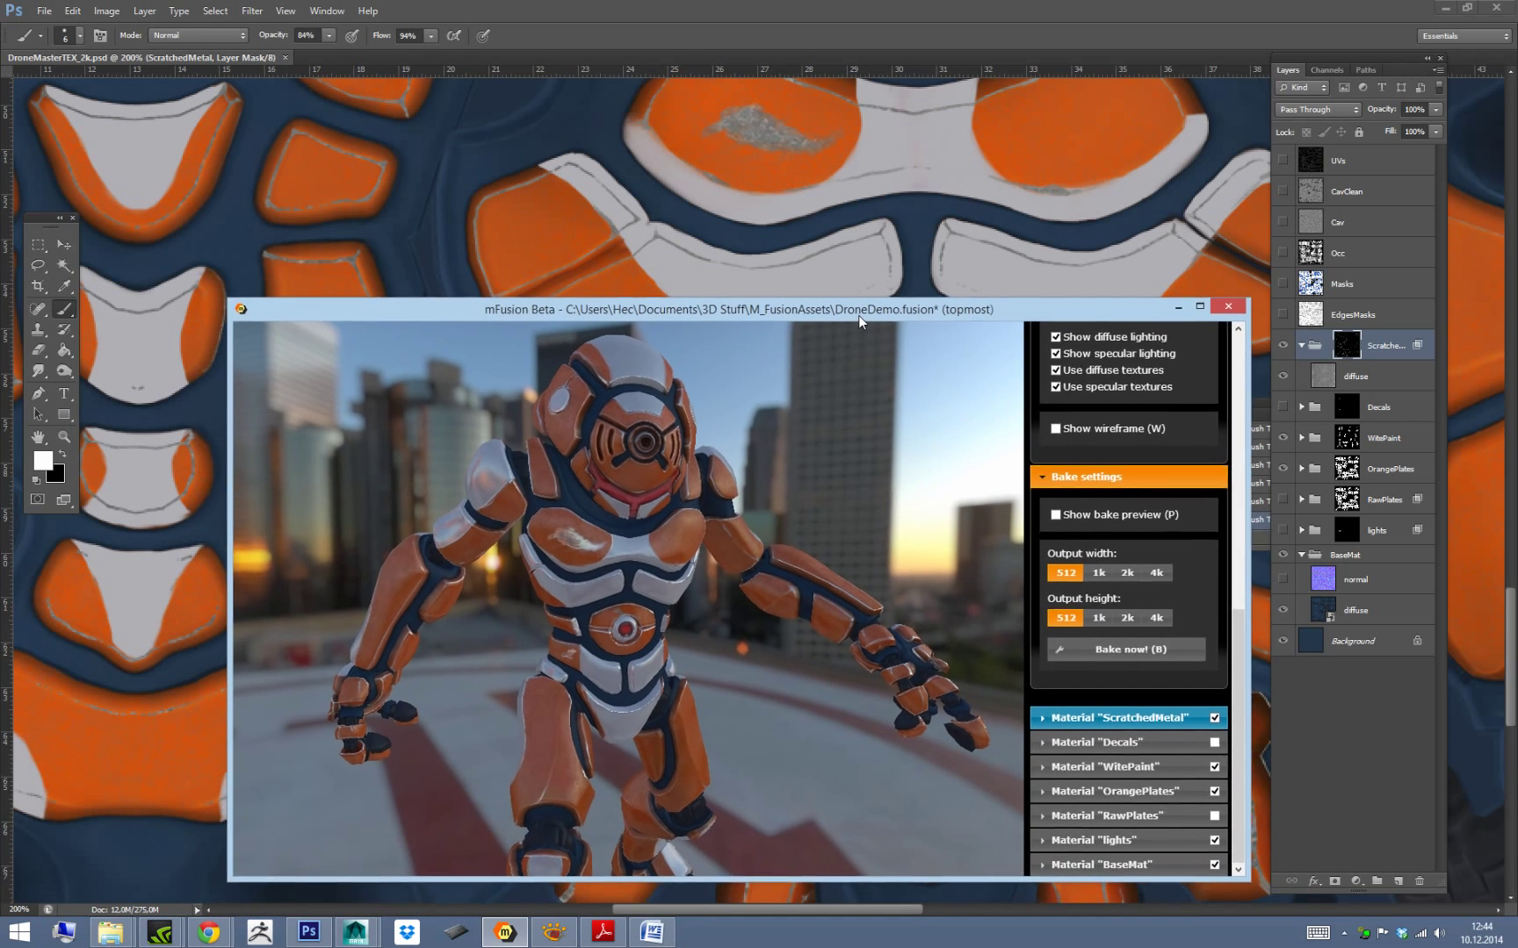
Examine the scratch patches on the drone's chest and abdomen plates up close from several angles.
{"action": "left_click_drag", "start_coordinate": [870, 578], "coordinate": [857, 518], "text": "alt"}
{"action": "right_click_drag", "start_coordinate": [856, 515], "coordinate": [882, 555], "text": "alt"}
{"action": "middle_click_drag", "start_coordinate": [922, 528], "coordinate": [866, 529], "text": "alt"}
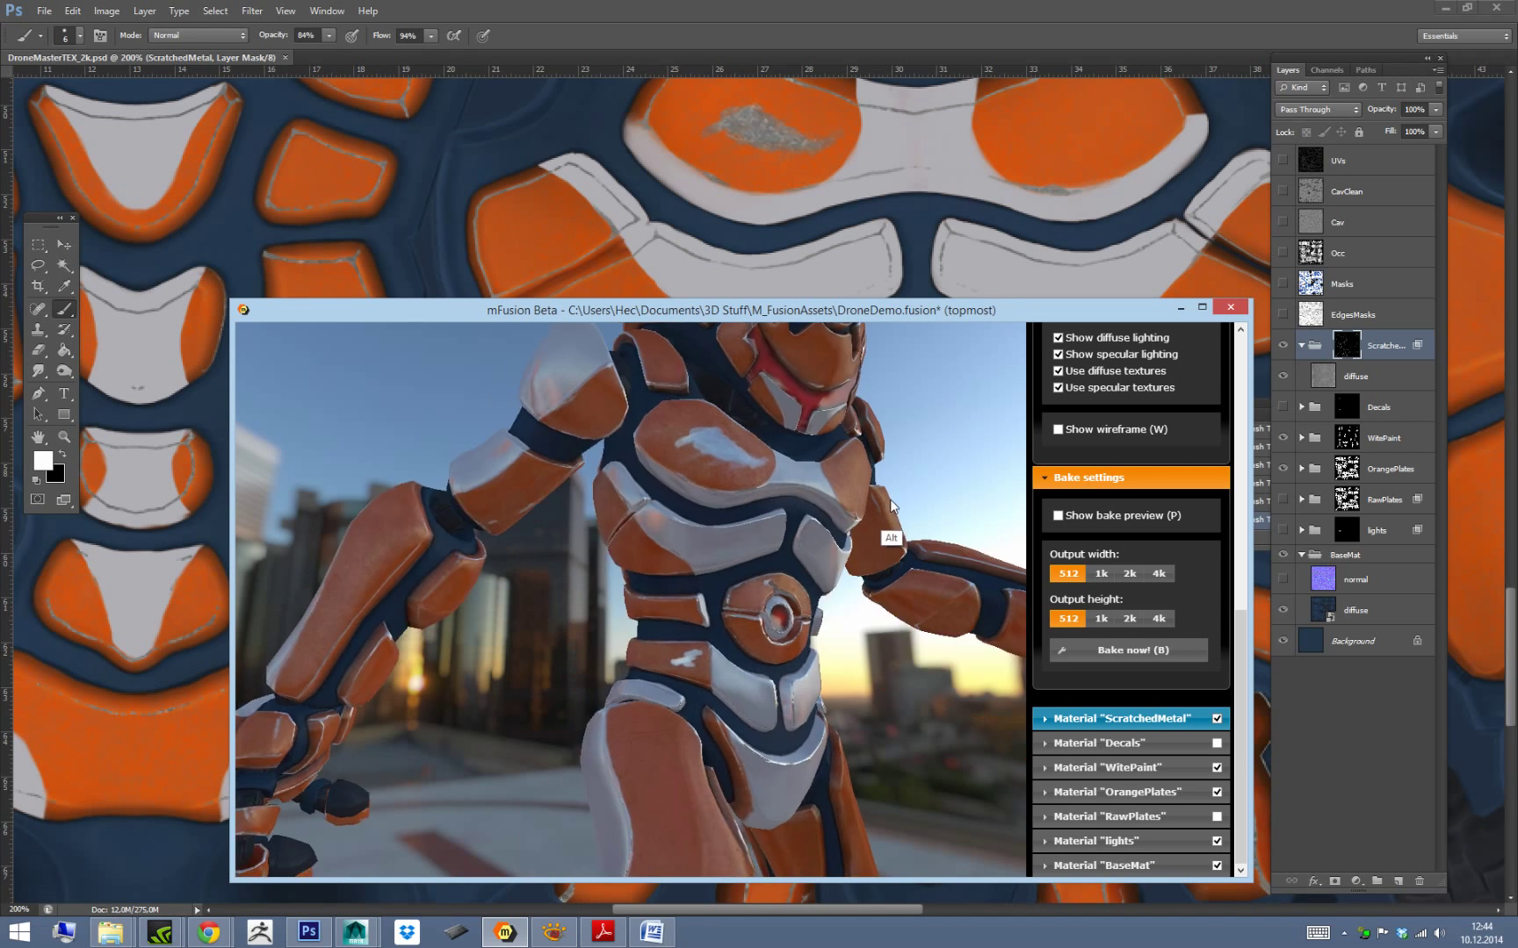
{"action": "left_click_drag", "start_coordinate": [894, 499], "coordinate": [851, 529], "text": "alt"}
{"action": "middle_click_drag", "start_coordinate": [851, 530], "coordinate": [826, 556], "text": "alt"}
Move the mFusion window aside and revert the PSD to the Deselect state in Photoshop's history.
{"action": "left_click", "coordinate": [876, 44]}
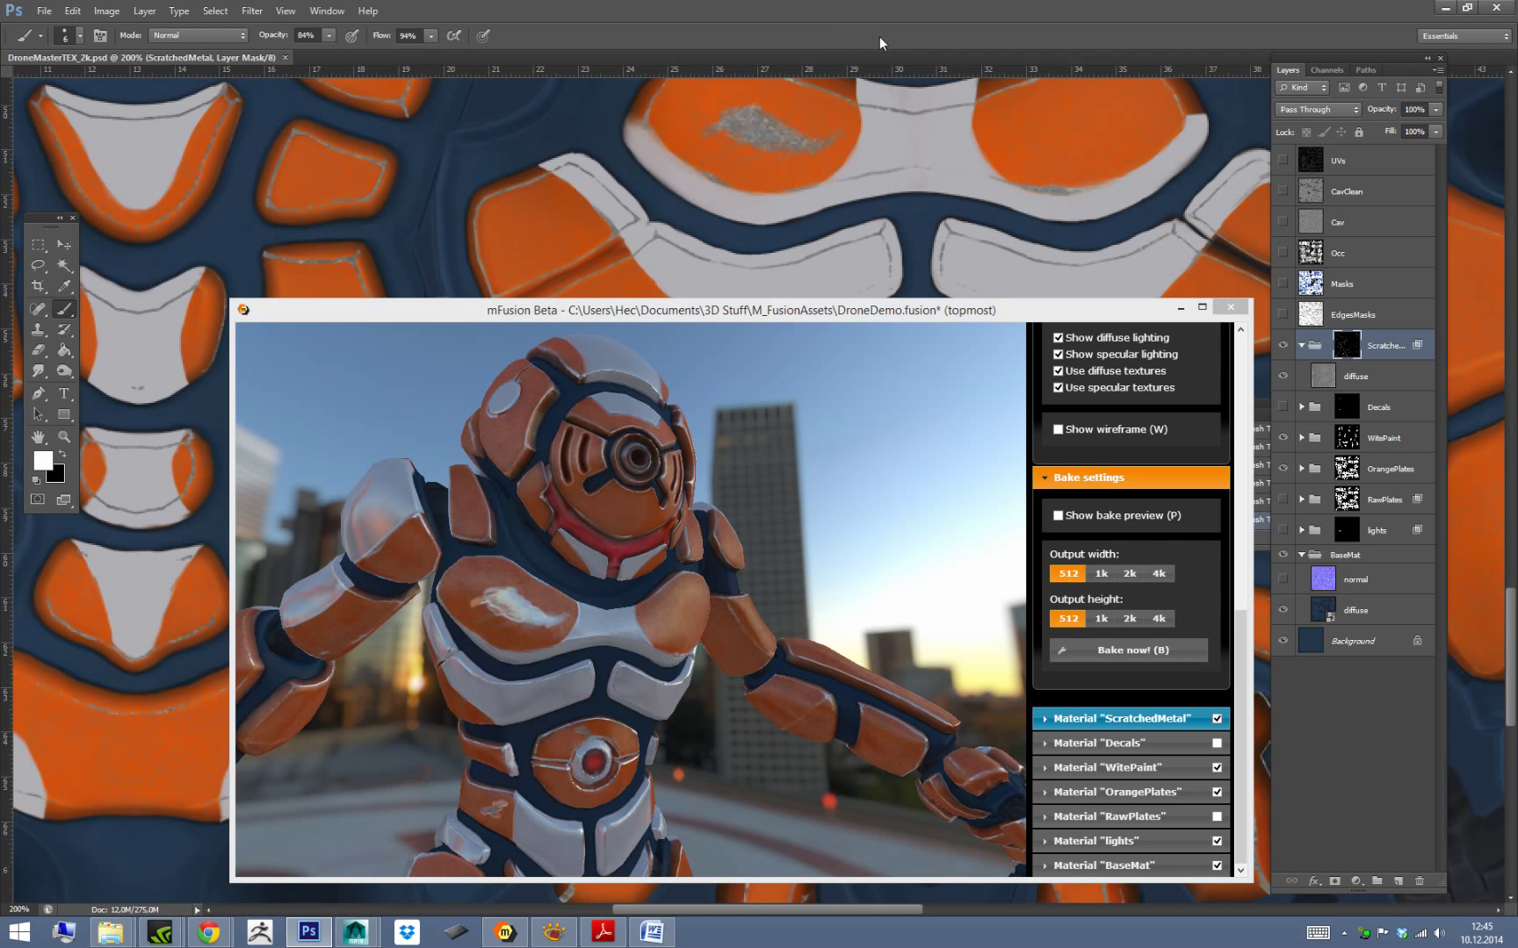
{"action": "left_click_drag", "start_coordinate": [1079, 325], "coordinate": [957, 325]}
{"action": "left_click", "coordinate": [1244, 537]}
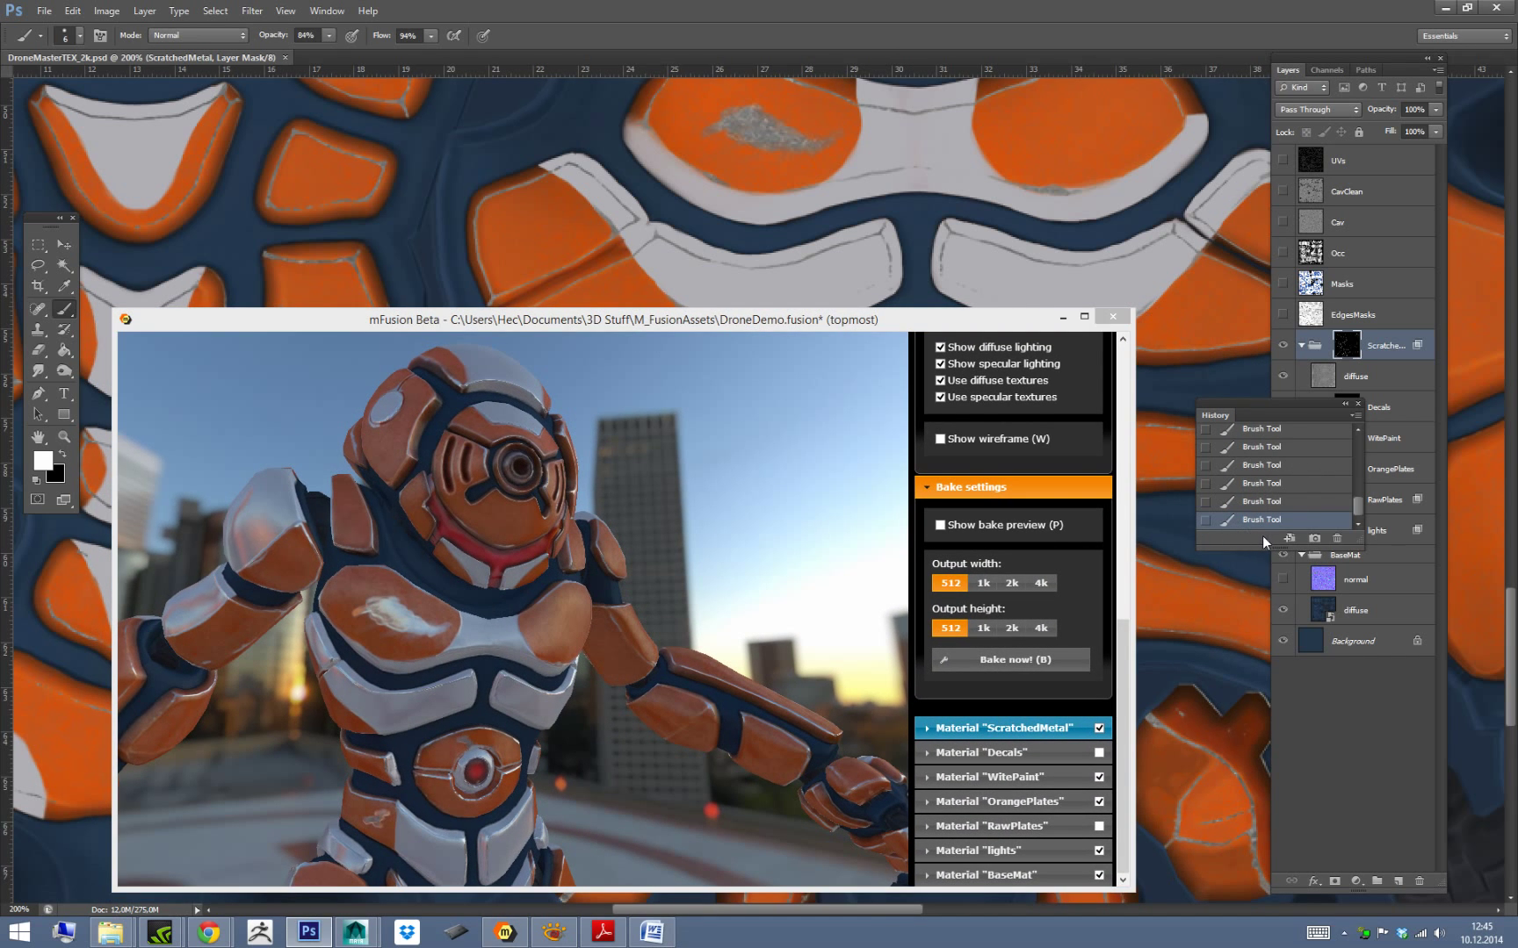
{"action": "left_click_drag", "start_coordinate": [1361, 510], "coordinate": [1356, 434]}
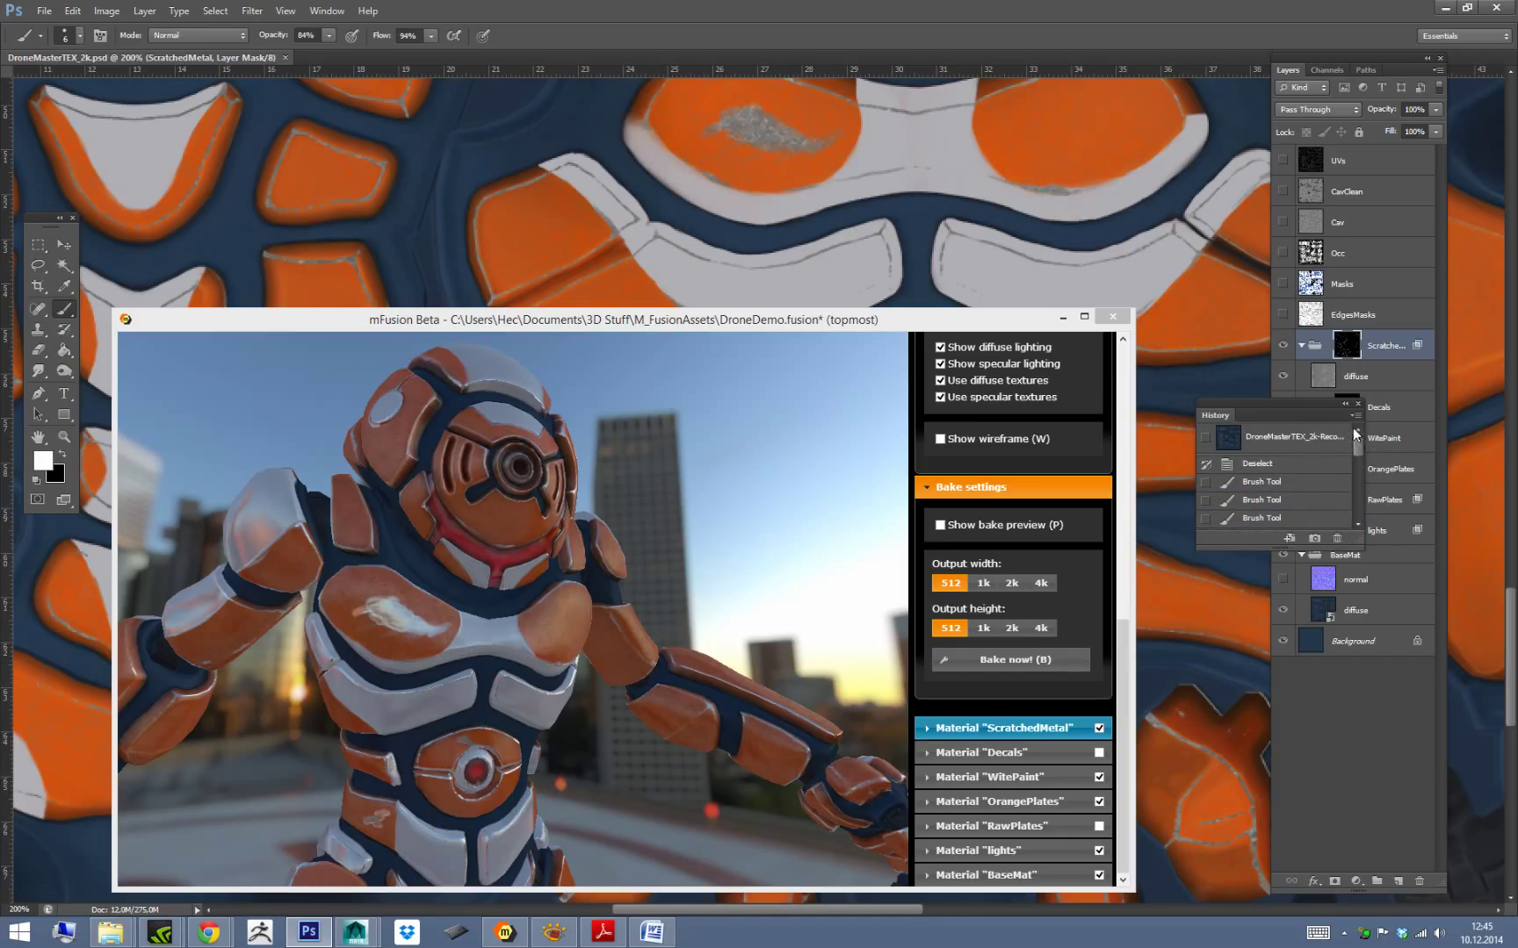
{"action": "left_click", "coordinate": [1298, 465]}
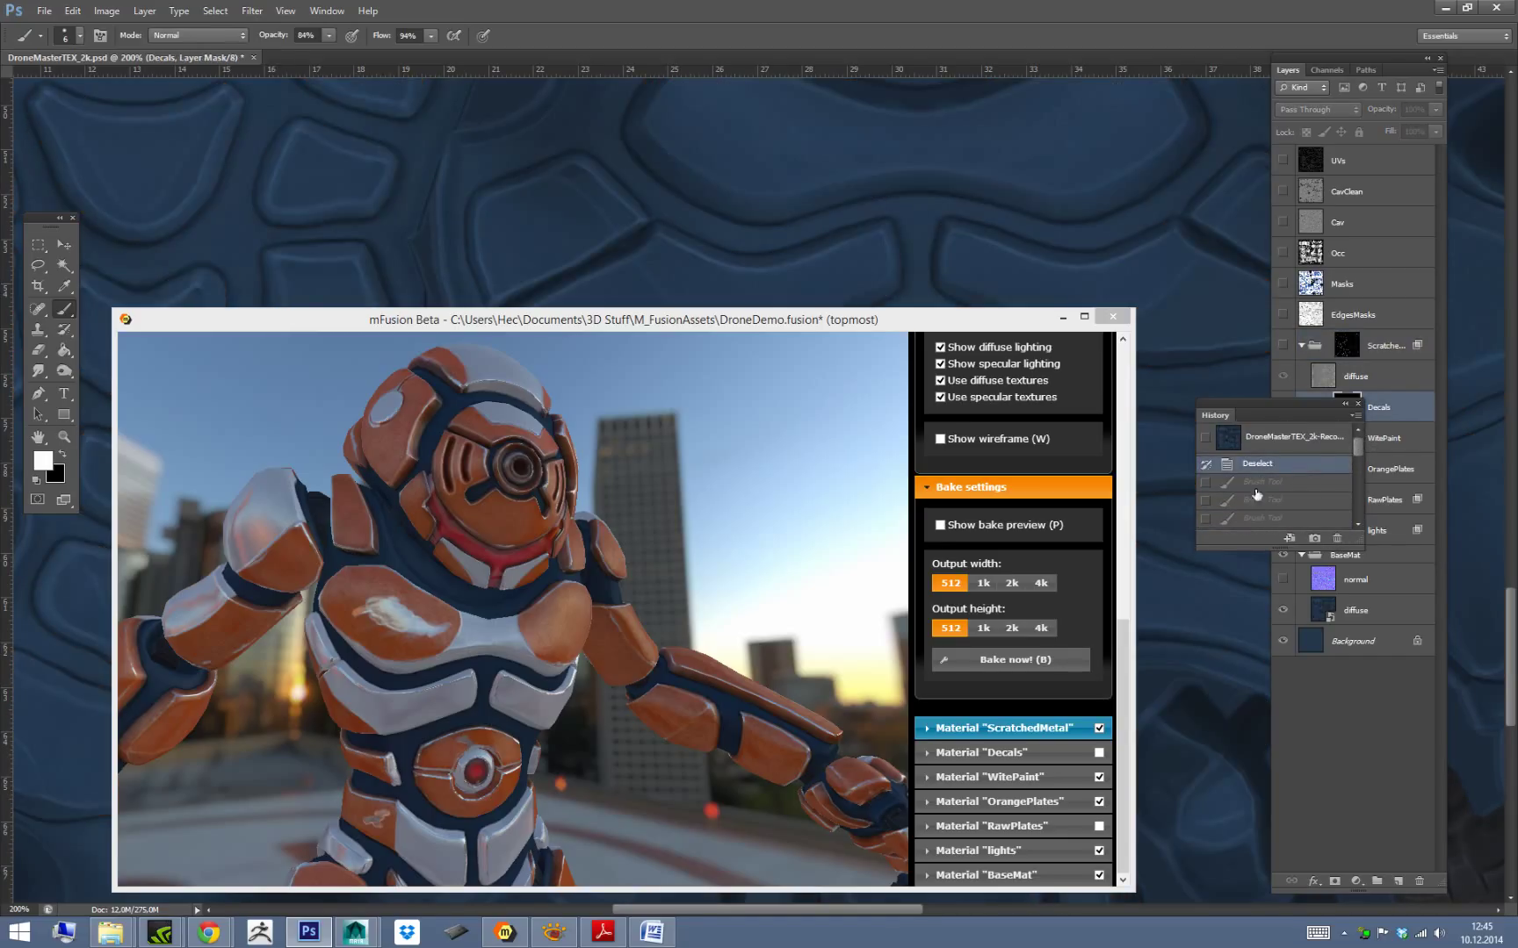
{"action": "left_click", "coordinate": [1304, 483]}
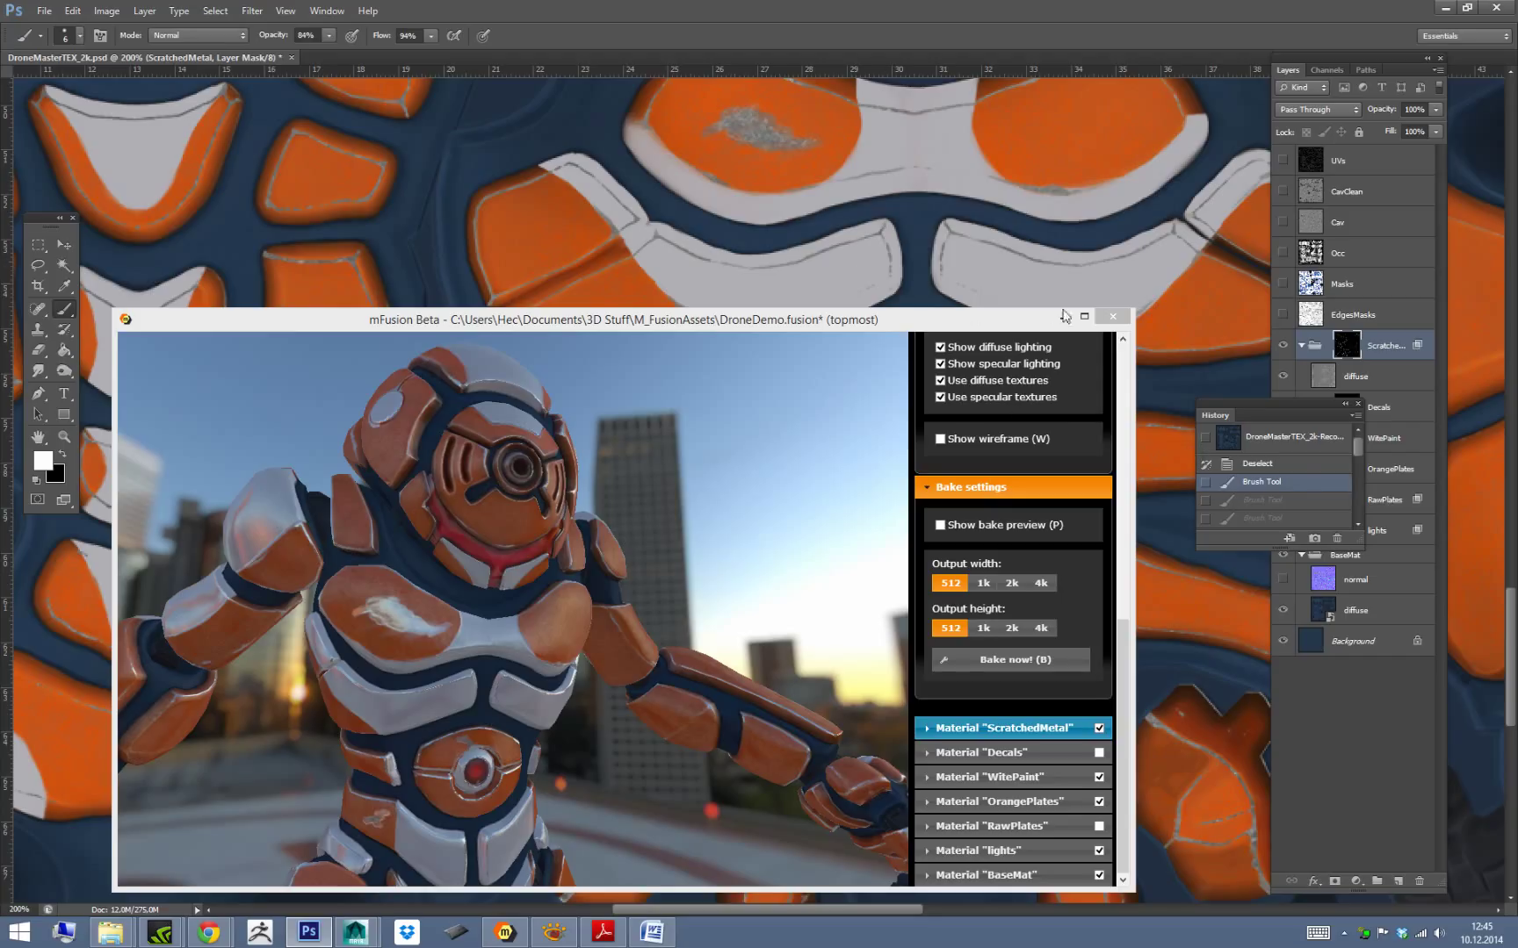
{"action": "left_click", "coordinate": [1298, 466]}
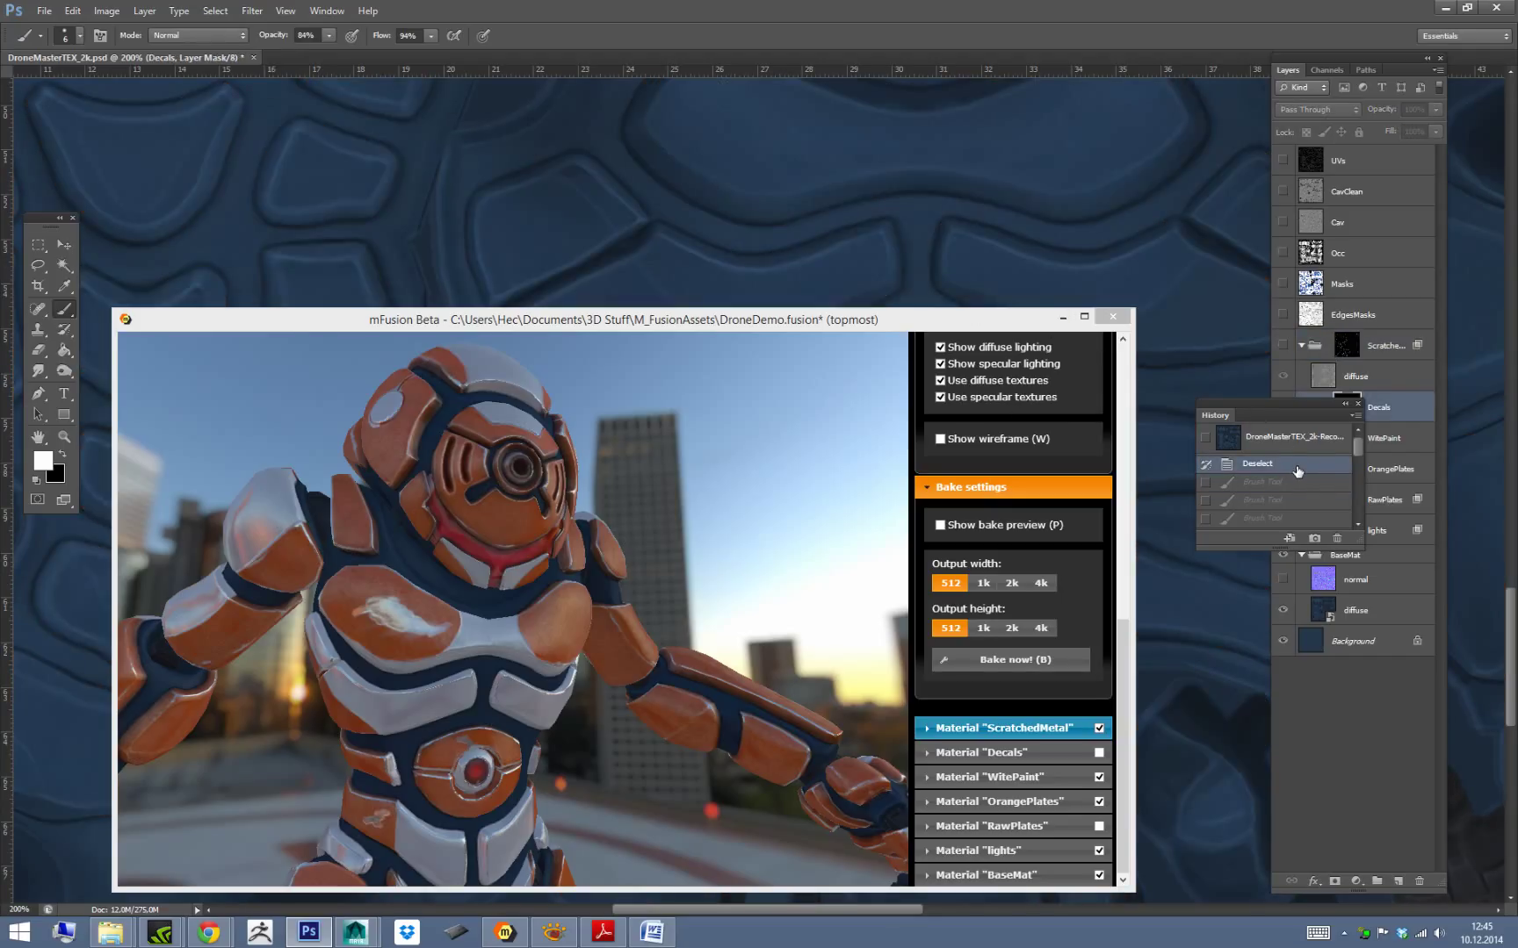
Minimize mFusion, show the ScratchedMetal group again, and check the chest plates and the document's history.
{"action": "left_click", "coordinate": [1062, 318]}
{"action": "left_click", "coordinate": [1281, 346]}
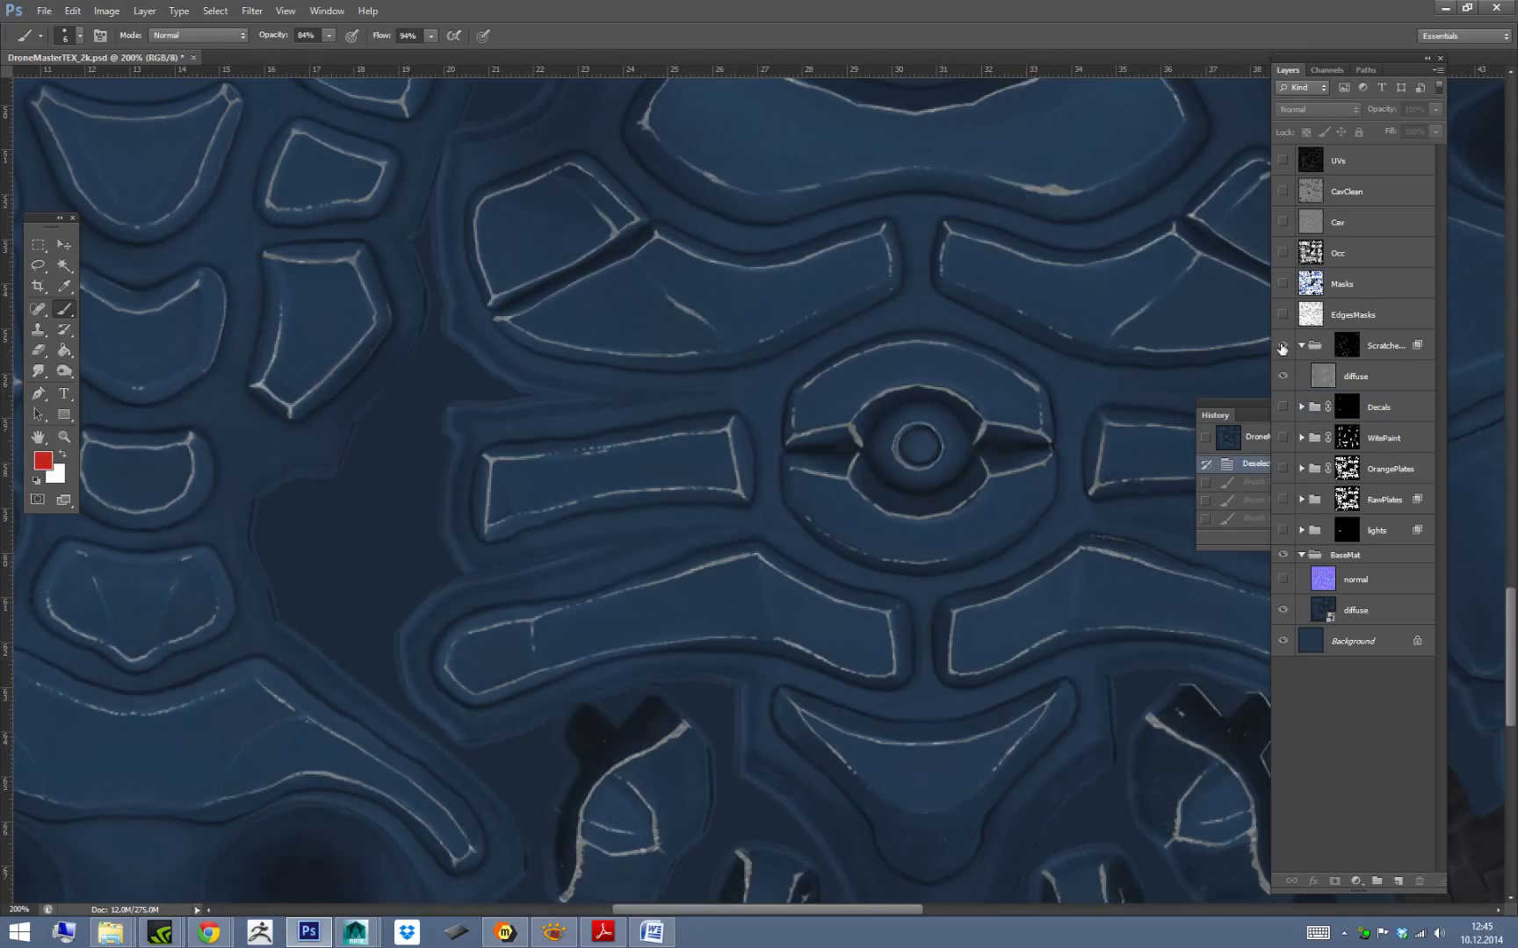
{"action": "left_click", "coordinate": [1236, 543]}
{"action": "left_click_drag", "start_coordinate": [959, 196], "coordinate": [948, 461]}
{"action": "left_click_drag", "start_coordinate": [990, 320], "coordinate": [1058, 458]}
{"action": "key", "text": "ctrl+r"}
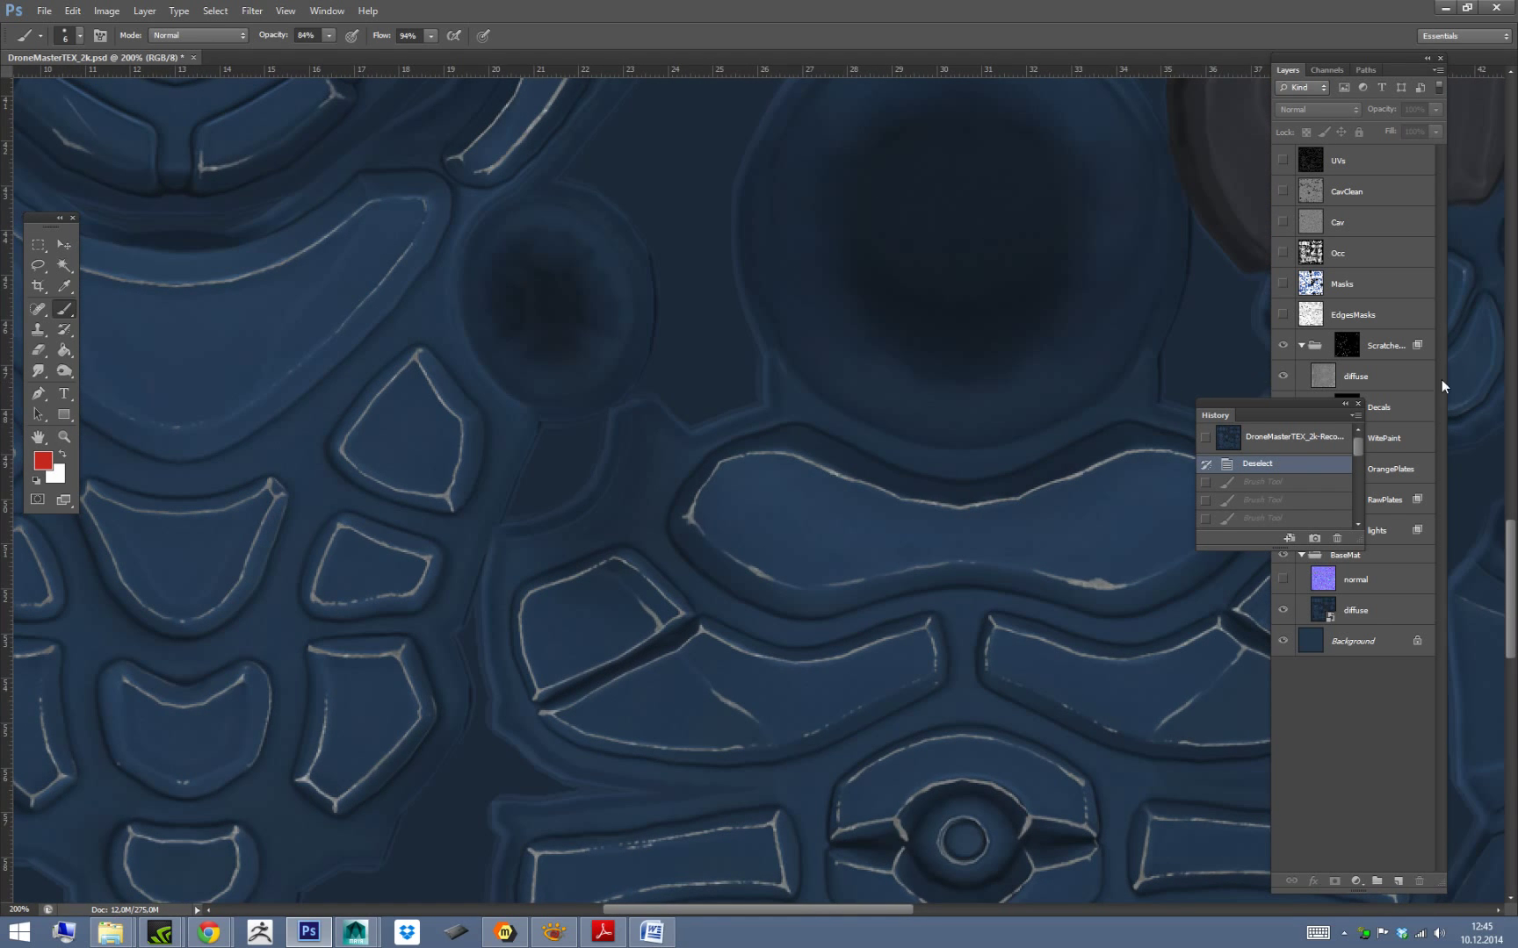
Collapse the BaseMat group and show the OrangePlates group in the texture document.
{"action": "left_click", "coordinate": [1395, 574]}
{"action": "left_click", "coordinate": [1367, 557]}
{"action": "left_click", "coordinate": [1301, 555]}
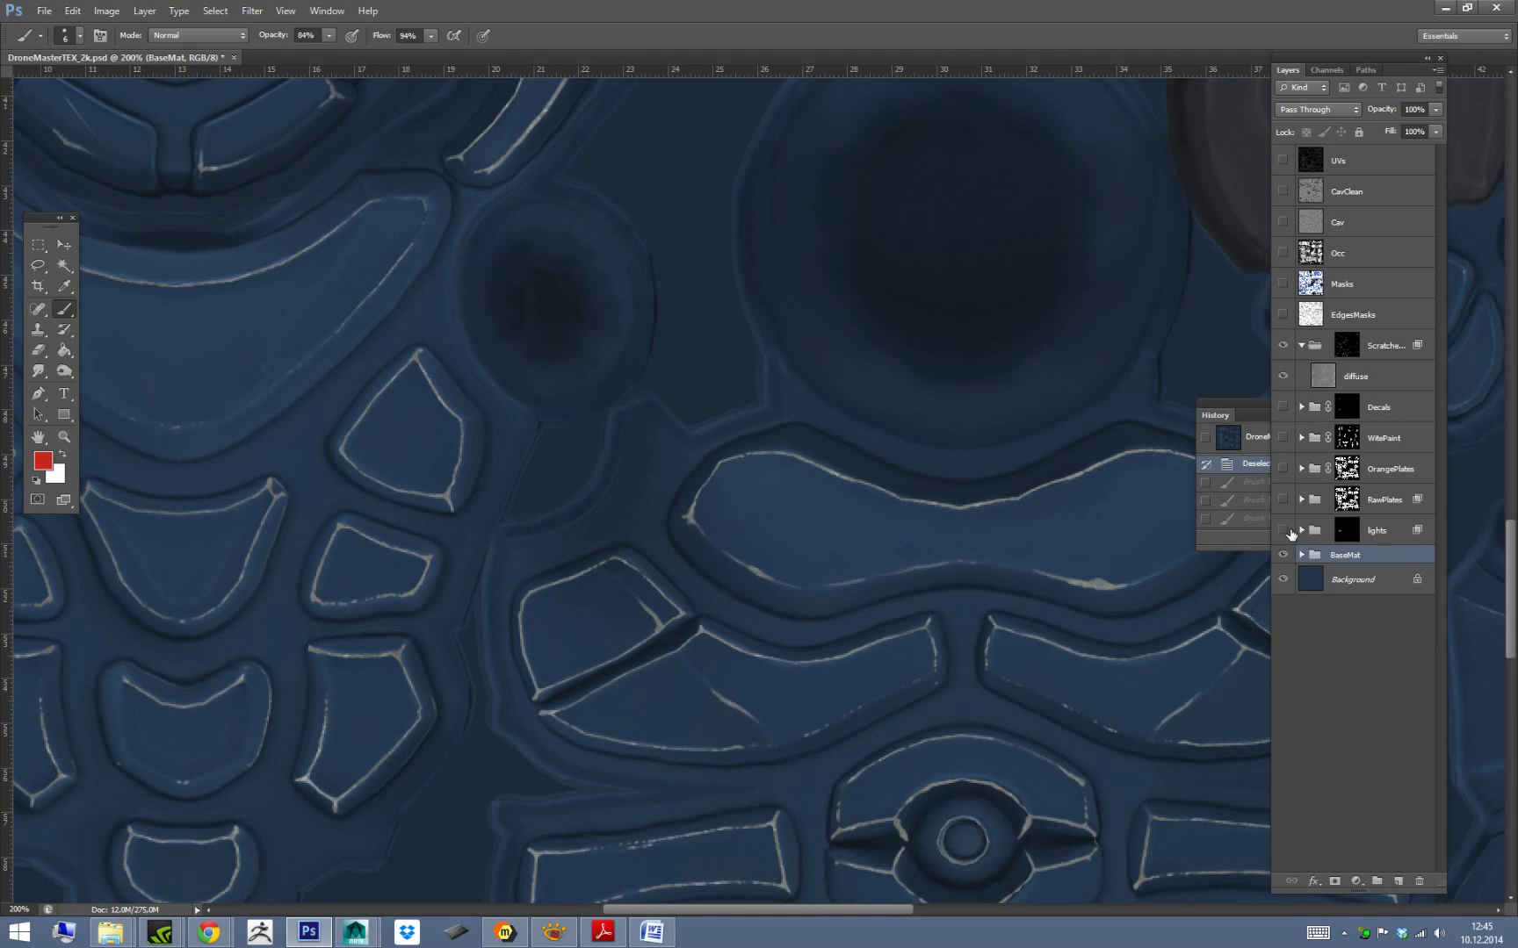
{"action": "left_click", "coordinate": [1282, 469]}
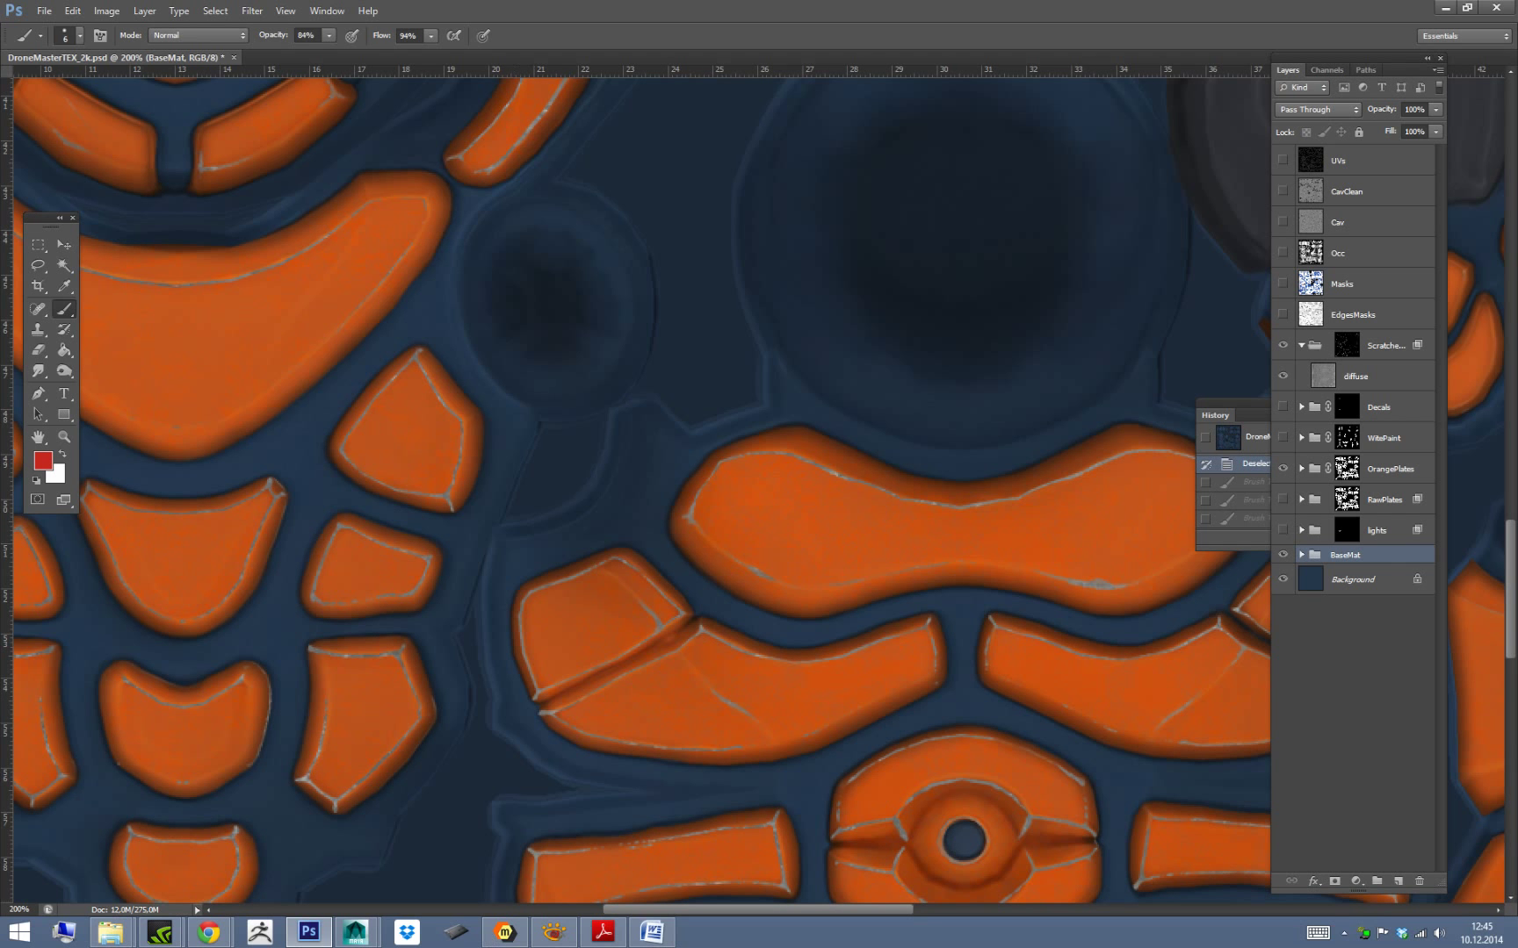
Bring the mFusion window back over the texture and save the PSD with the reverted scratches.
{"action": "mouse_move", "coordinate": [505, 933]}
{"action": "left_click", "coordinate": [593, 831]}
{"action": "left_click_drag", "start_coordinate": [837, 325], "coordinate": [934, 300]}
{"action": "left_click", "coordinate": [945, 17]}
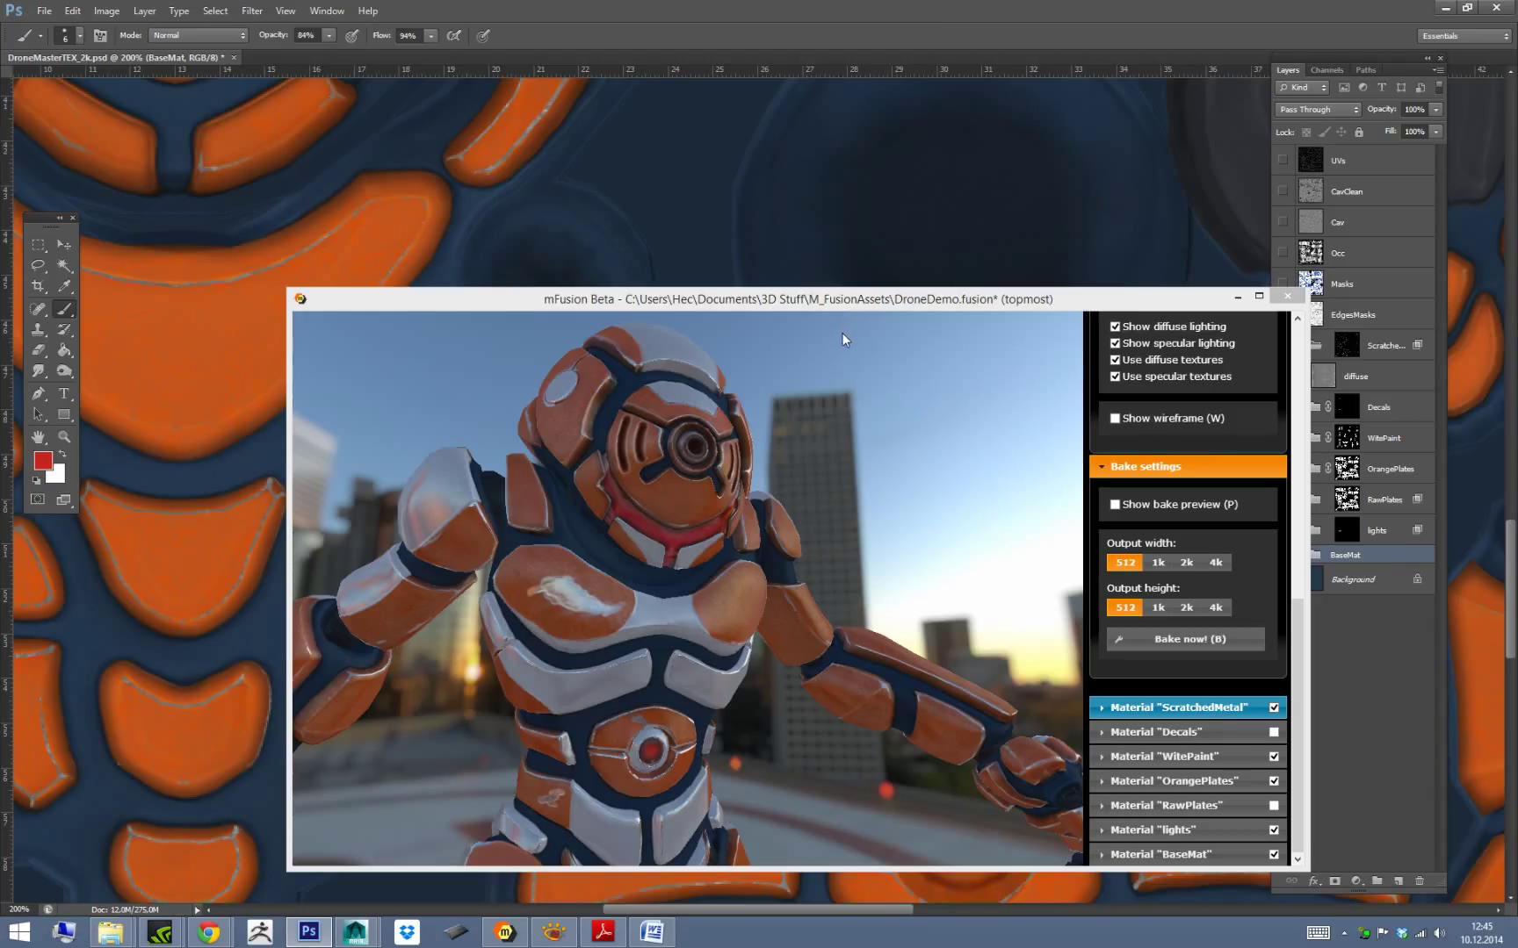
{"action": "key", "text": "ctrl+s"}
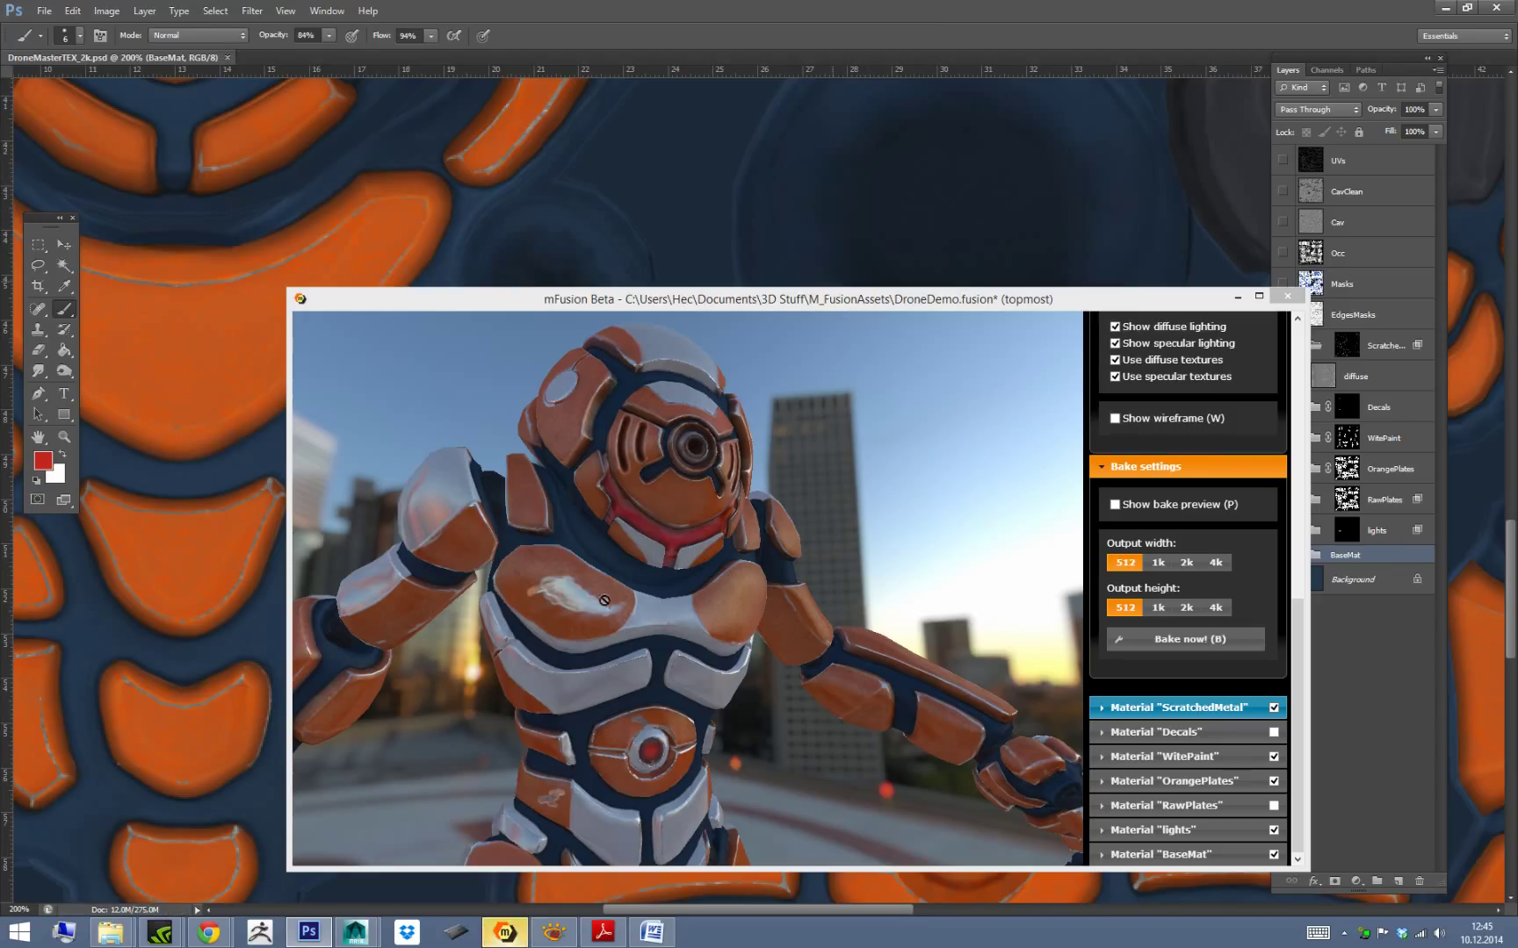
Examine the drone's orange and white plates on the torso, arms and legs from several angles.
{"action": "left_click", "coordinate": [959, 518], "text": "alt"}
{"action": "left_click_drag", "start_coordinate": [942, 514], "coordinate": [891, 469], "text": "alt"}
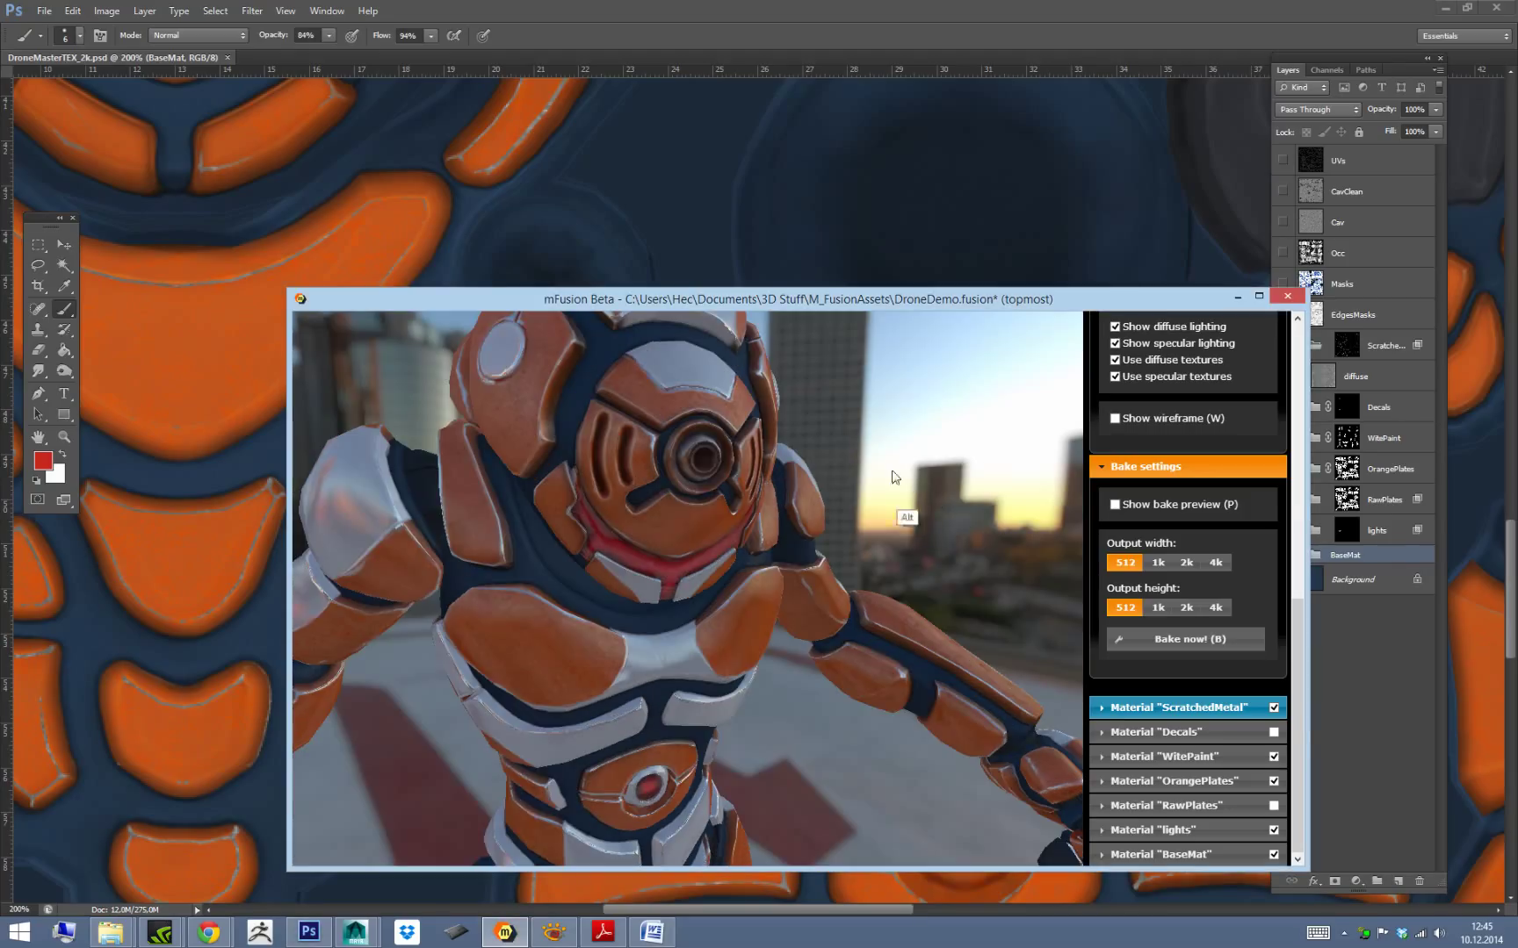
{"action": "left_click_drag", "start_coordinate": [1051, 537], "coordinate": [984, 522], "text": "alt"}
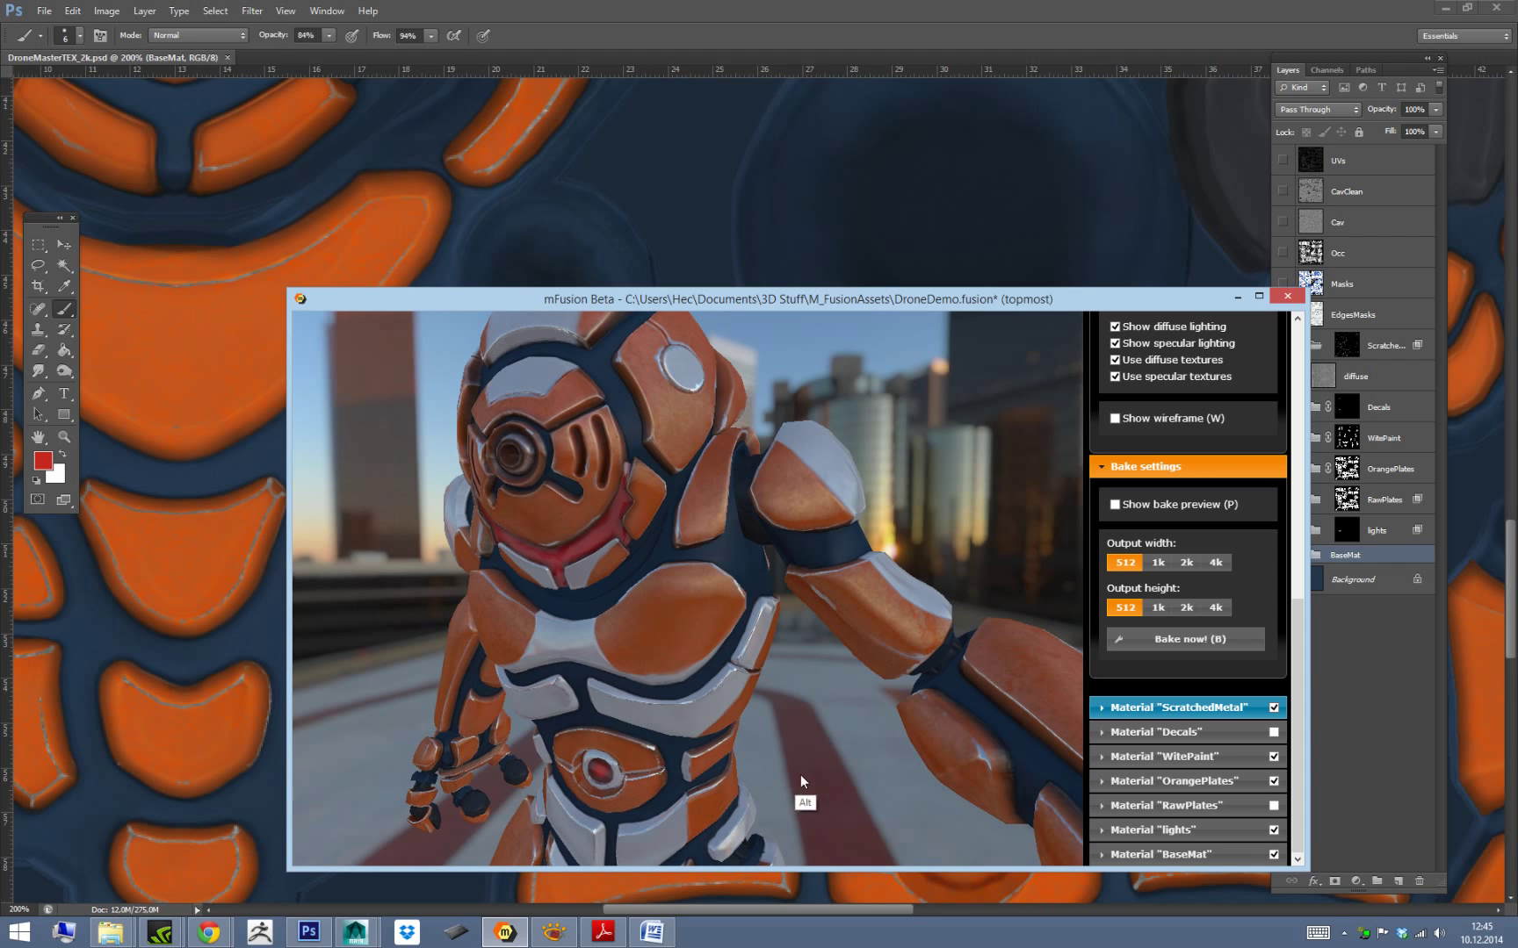
{"action": "right_click_drag", "start_coordinate": [849, 705], "coordinate": [900, 555], "text": "alt"}
{"action": "left_click_drag", "start_coordinate": [900, 555], "coordinate": [616, 687], "text": "alt"}
{"action": "mouse_move", "coordinate": [855, 629]}
{"action": "left_mouse_down", "text": "alt"}
{"action": "mouse_move", "coordinate": [809, 639]}
{"action": "mouse_move", "coordinate": [860, 653]}
{"action": "left_mouse_up", "text": "alt"}
{"action": "middle_click_drag", "start_coordinate": [859, 653], "coordinate": [857, 592], "text": "alt"}
{"action": "mouse_move", "coordinate": [857, 592]}
{"action": "left_mouse_down", "text": "alt"}
{"action": "mouse_move", "coordinate": [902, 572]}
{"action": "mouse_move", "coordinate": [880, 581]}
{"action": "left_mouse_up", "text": "alt"}
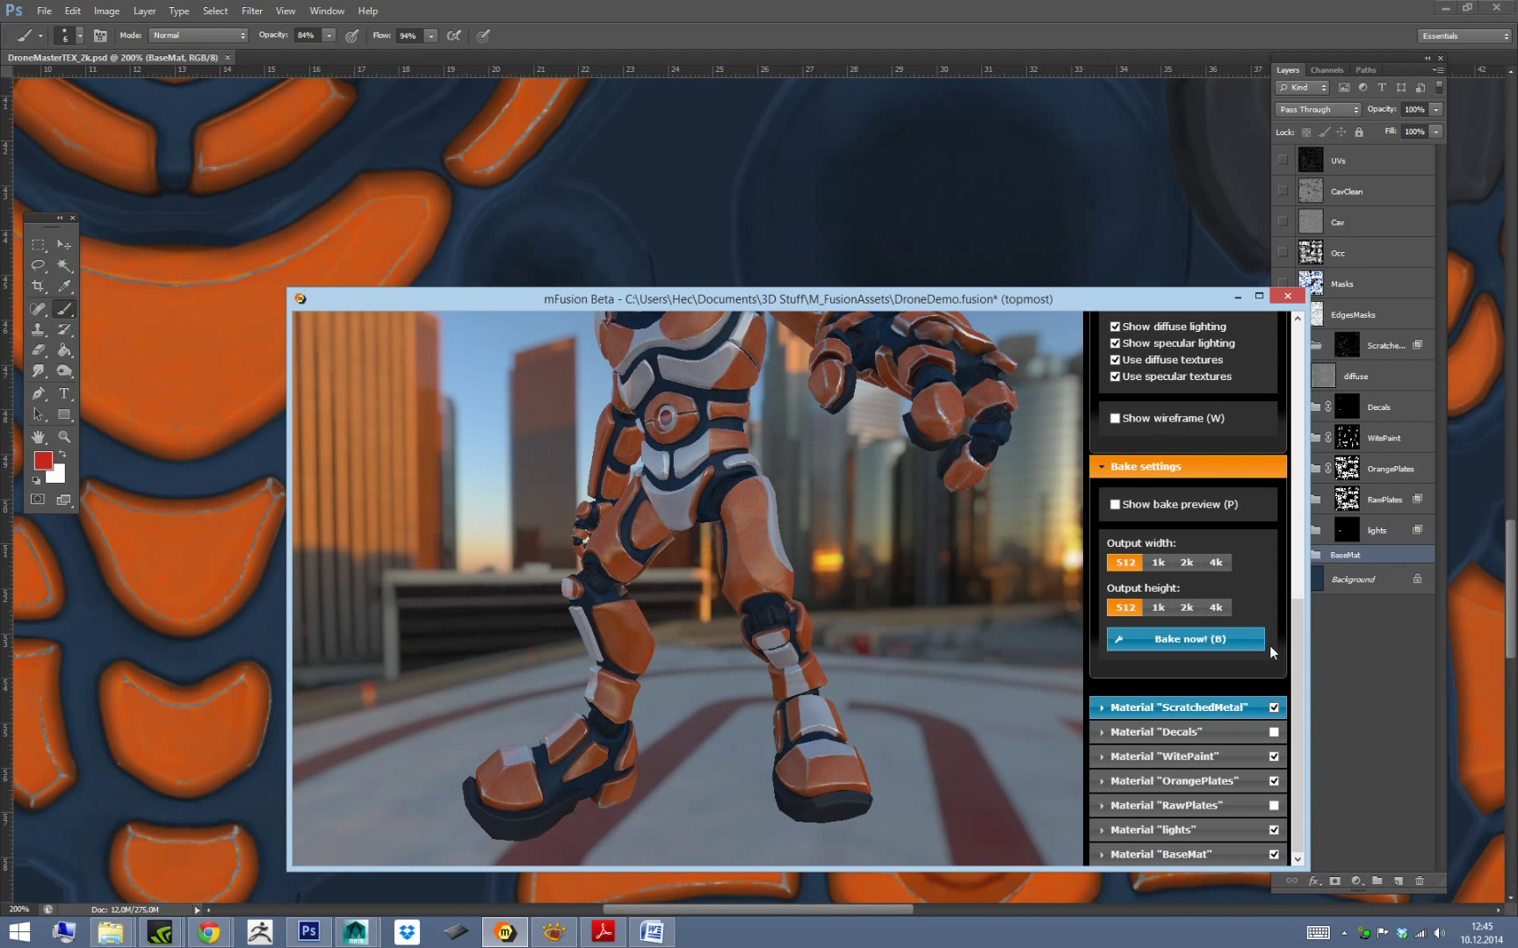
Enable the Decals material on the drone.
{"action": "mouse_move", "coordinate": [1297, 667]}
{"action": "left_mouse_down"}
{"action": "mouse_move", "coordinate": [1298, 635]}
{"action": "mouse_move", "coordinate": [1298, 675]}
{"action": "left_mouse_up"}
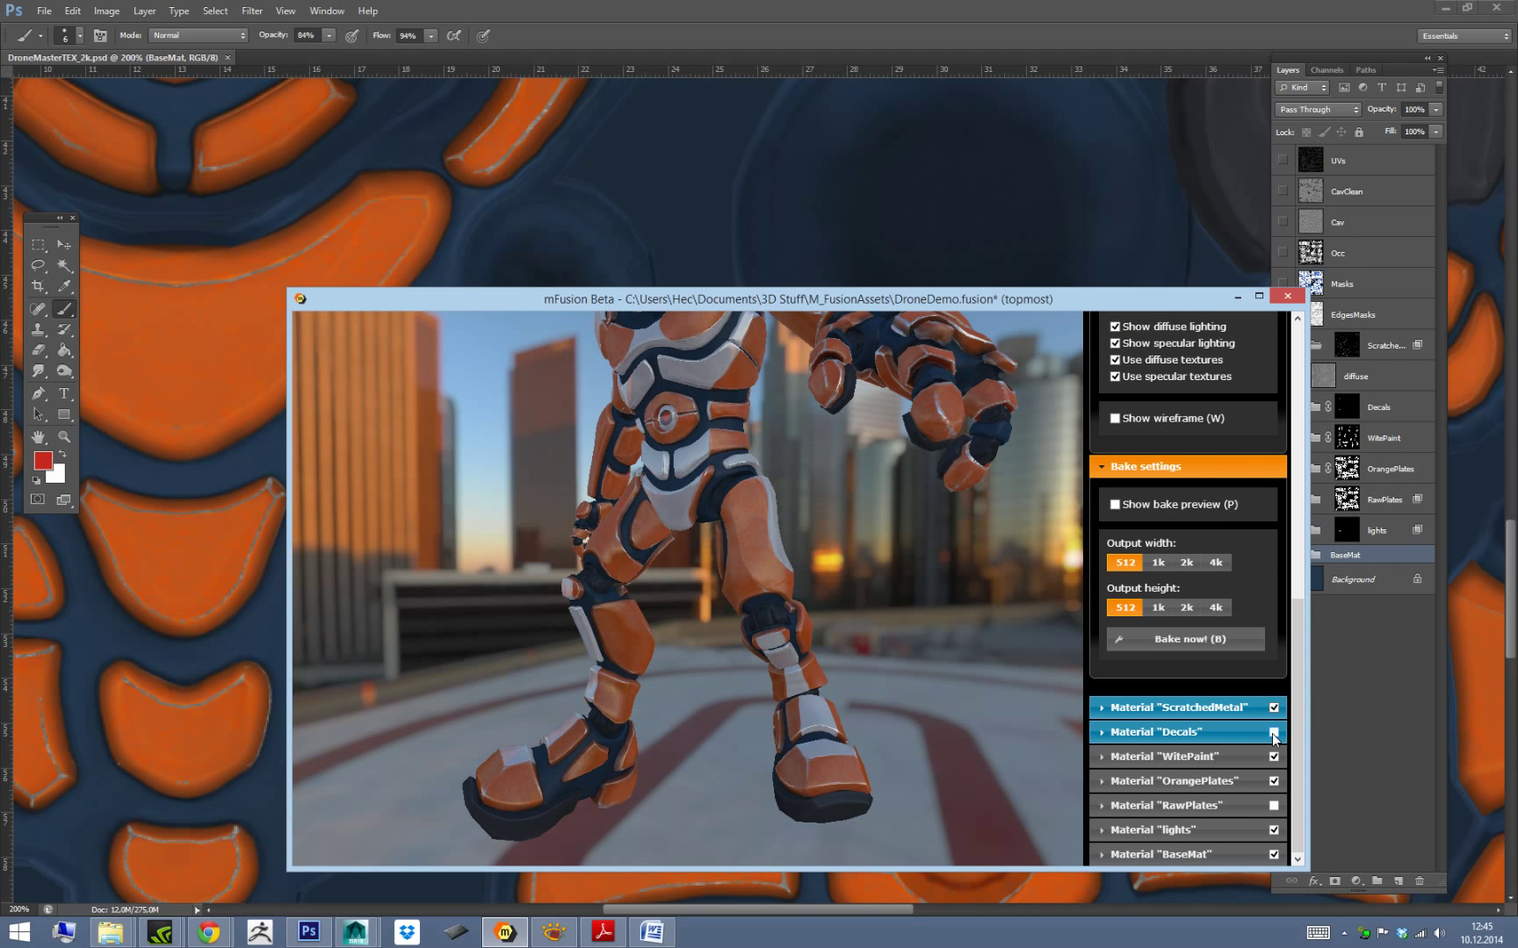
{"action": "left_click", "coordinate": [1274, 732]}
{"action": "left_click_drag", "start_coordinate": [935, 556], "coordinate": [1010, 543], "text": "alt"}
{"action": "left_click", "coordinate": [1273, 733]}
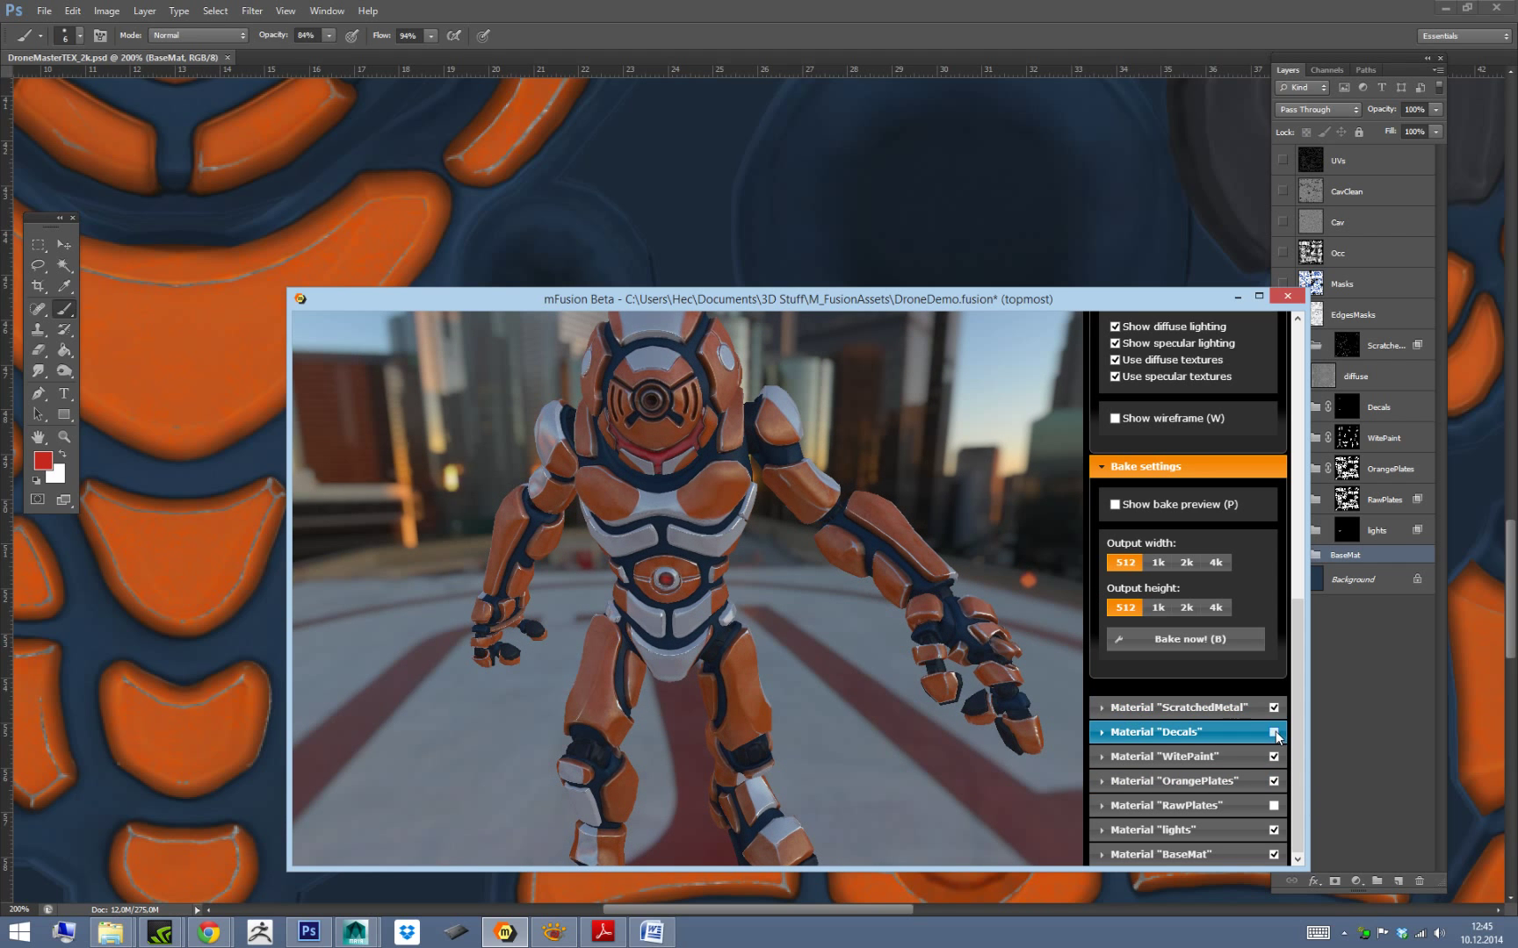
Examine the barcode on the drone's back and the lettering on its arm and chest from several angles.
{"action": "left_click_drag", "start_coordinate": [833, 514], "coordinate": [981, 580], "text": "alt"}
{"action": "right_click_drag", "start_coordinate": [873, 612], "coordinate": [901, 712], "text": "alt"}
{"action": "middle_click_drag", "start_coordinate": [882, 561], "coordinate": [858, 664], "text": "alt"}
{"action": "left_click_drag", "start_coordinate": [858, 664], "coordinate": [672, 506], "text": "alt"}
{"action": "left_click_drag", "start_coordinate": [846, 452], "coordinate": [769, 439], "text": "alt"}
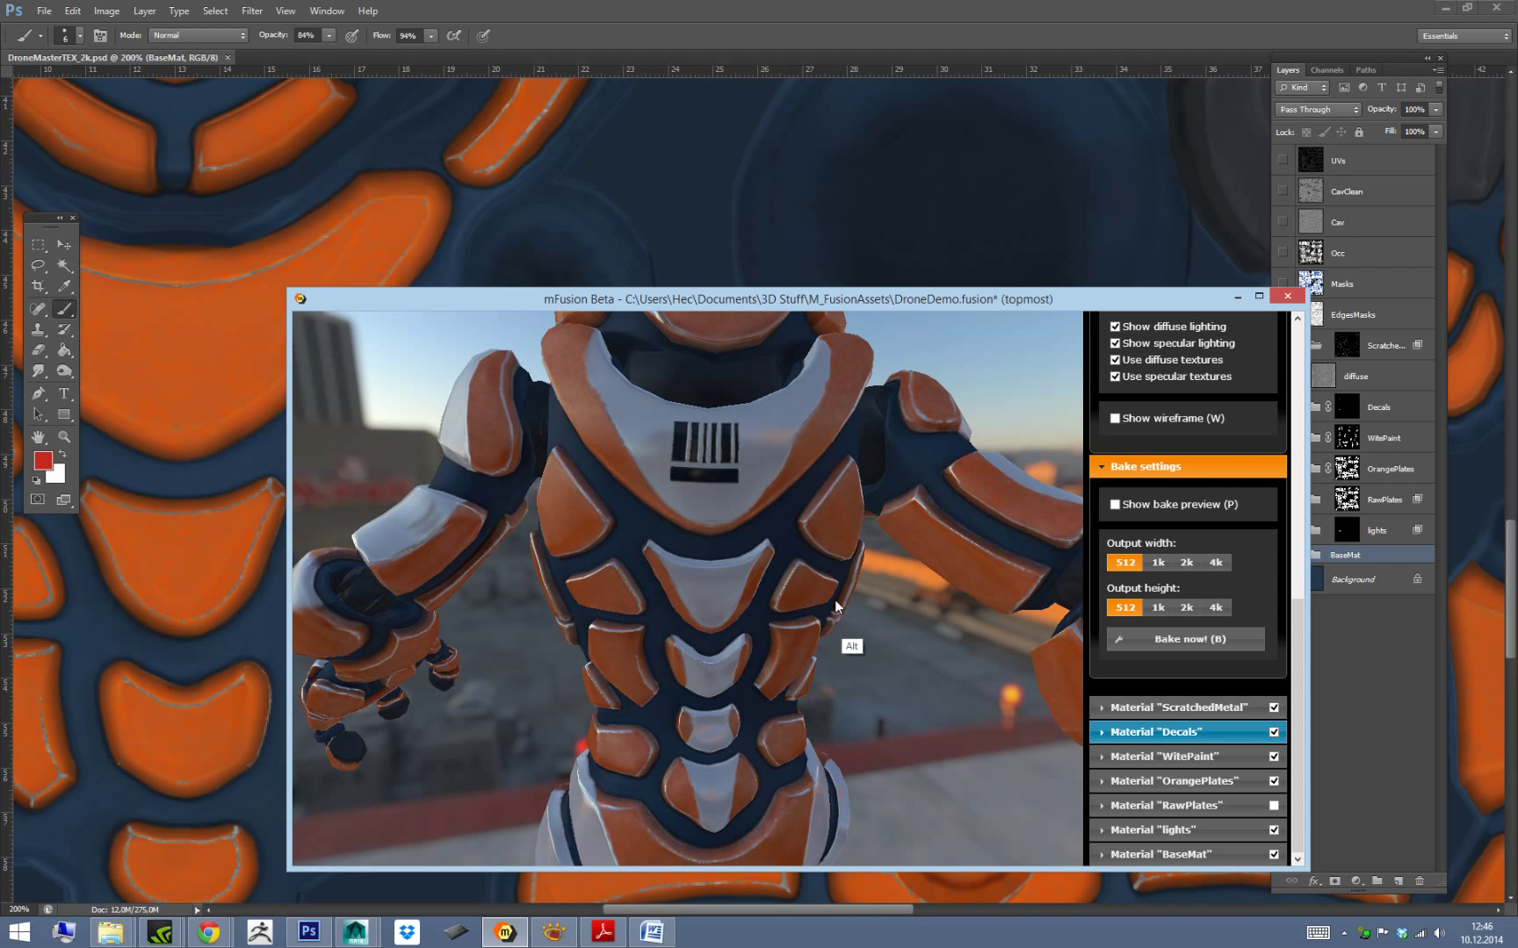
{"action": "left_click_drag", "start_coordinate": [462, 716], "coordinate": [668, 667], "text": "alt"}
{"action": "right_click_drag", "start_coordinate": [1008, 523], "coordinate": [999, 383], "text": "alt"}
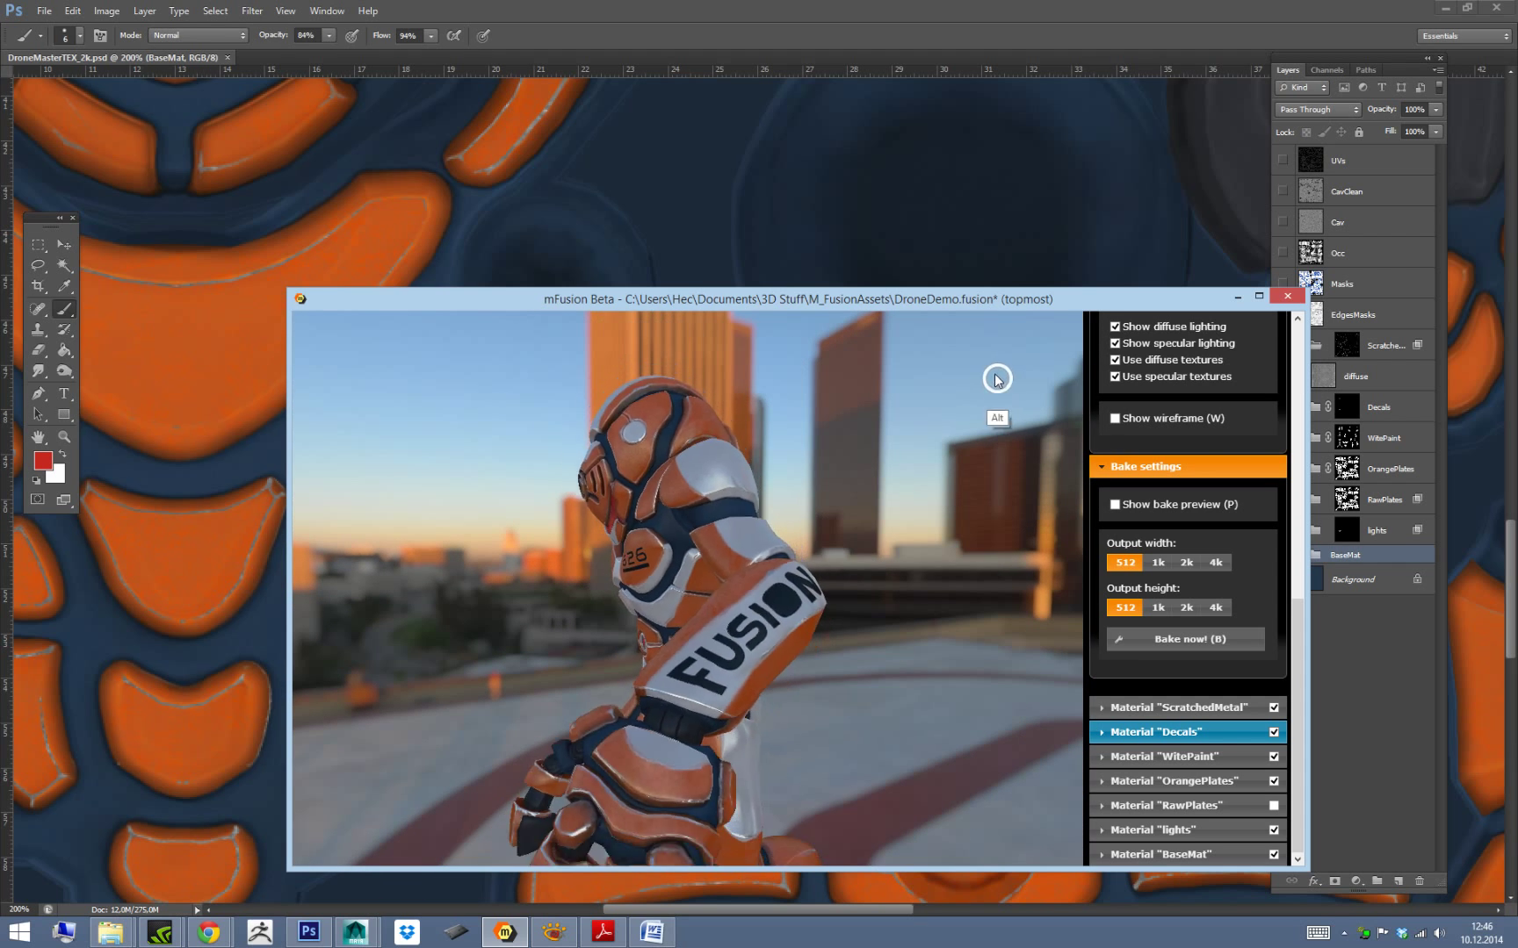
{"action": "left_click_drag", "start_coordinate": [936, 546], "coordinate": [918, 525], "text": "alt"}
Expand the Decals material settings, compare the drone with decals off and on, and set specular contribution to 0.67.
{"action": "left_click", "coordinate": [1274, 732]}
{"action": "left_click", "coordinate": [1275, 734]}
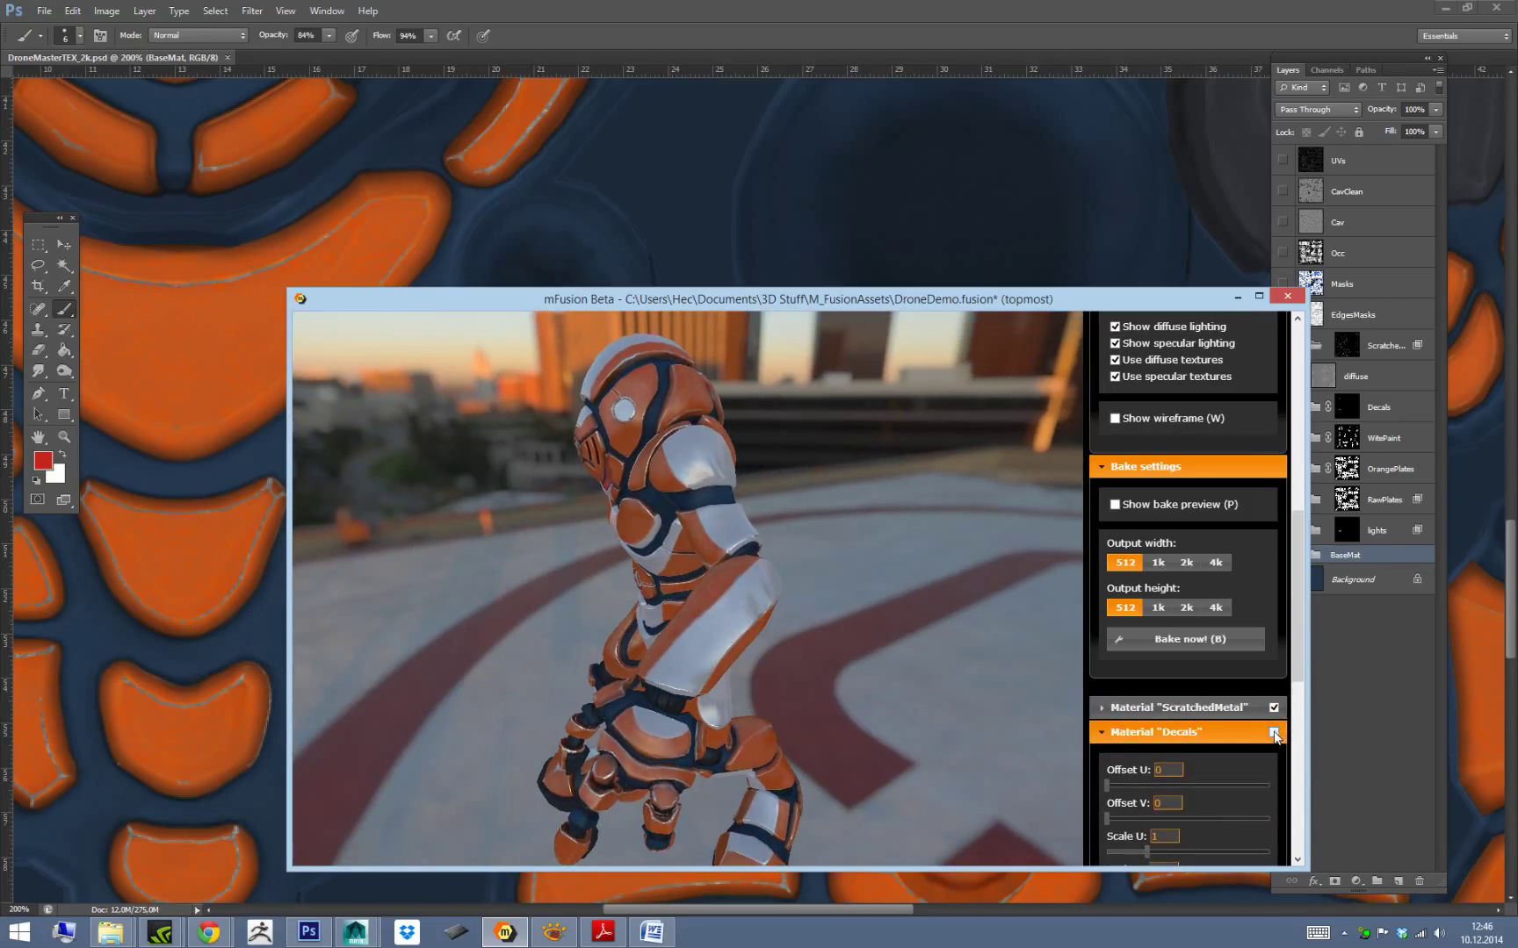
{"action": "scroll", "coordinate": [1191, 564], "scroll_direction": "down", "scroll_amount": 4}
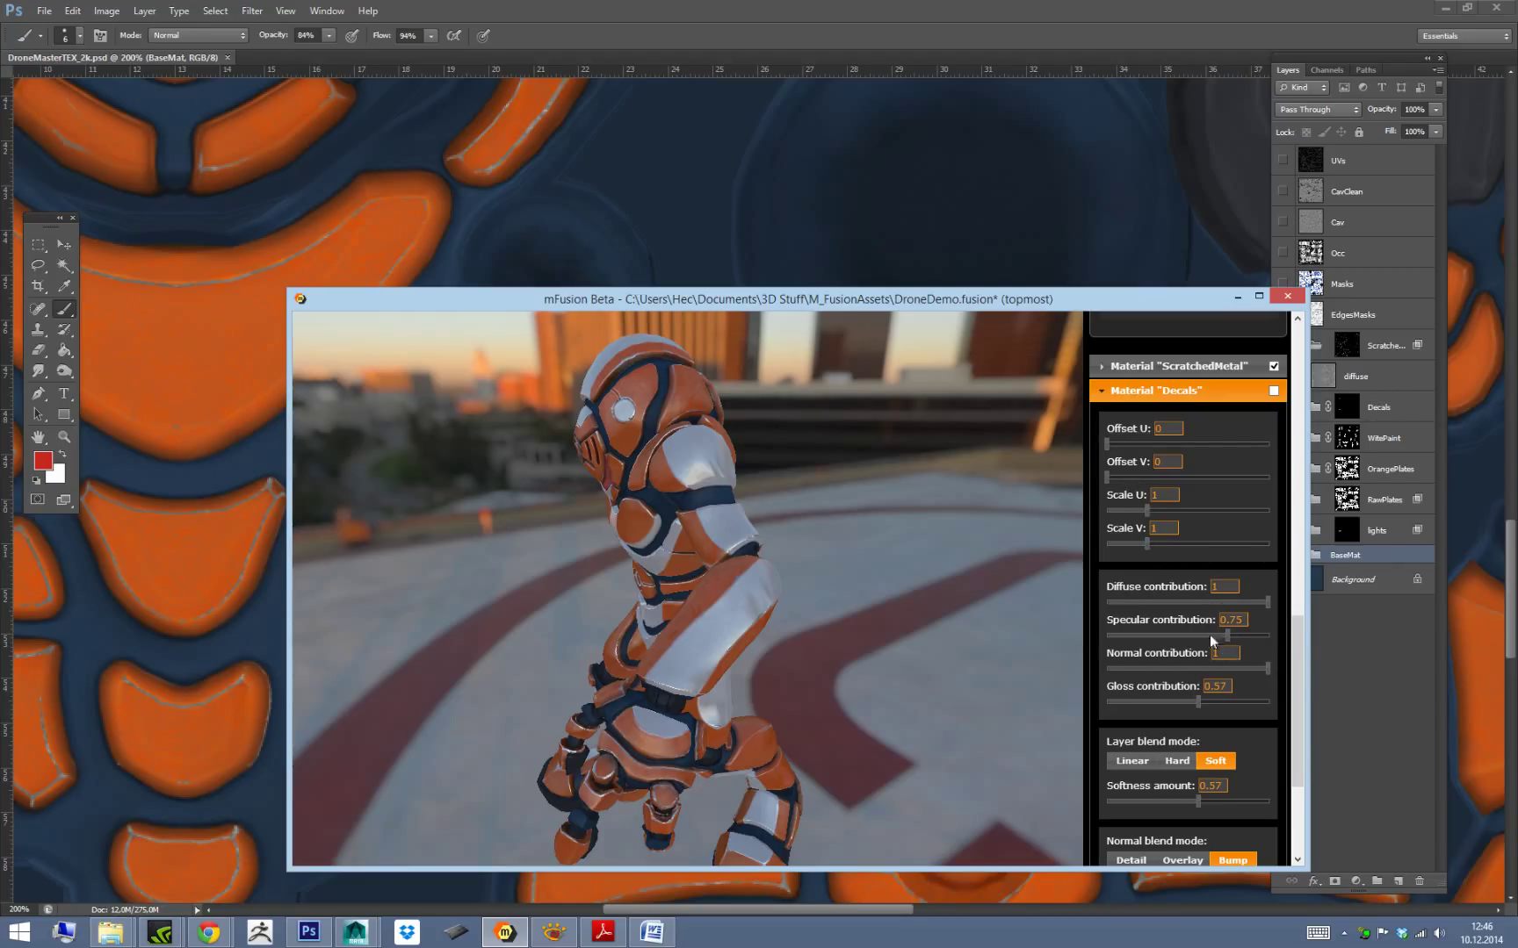
{"action": "left_click", "coordinate": [1274, 392]}
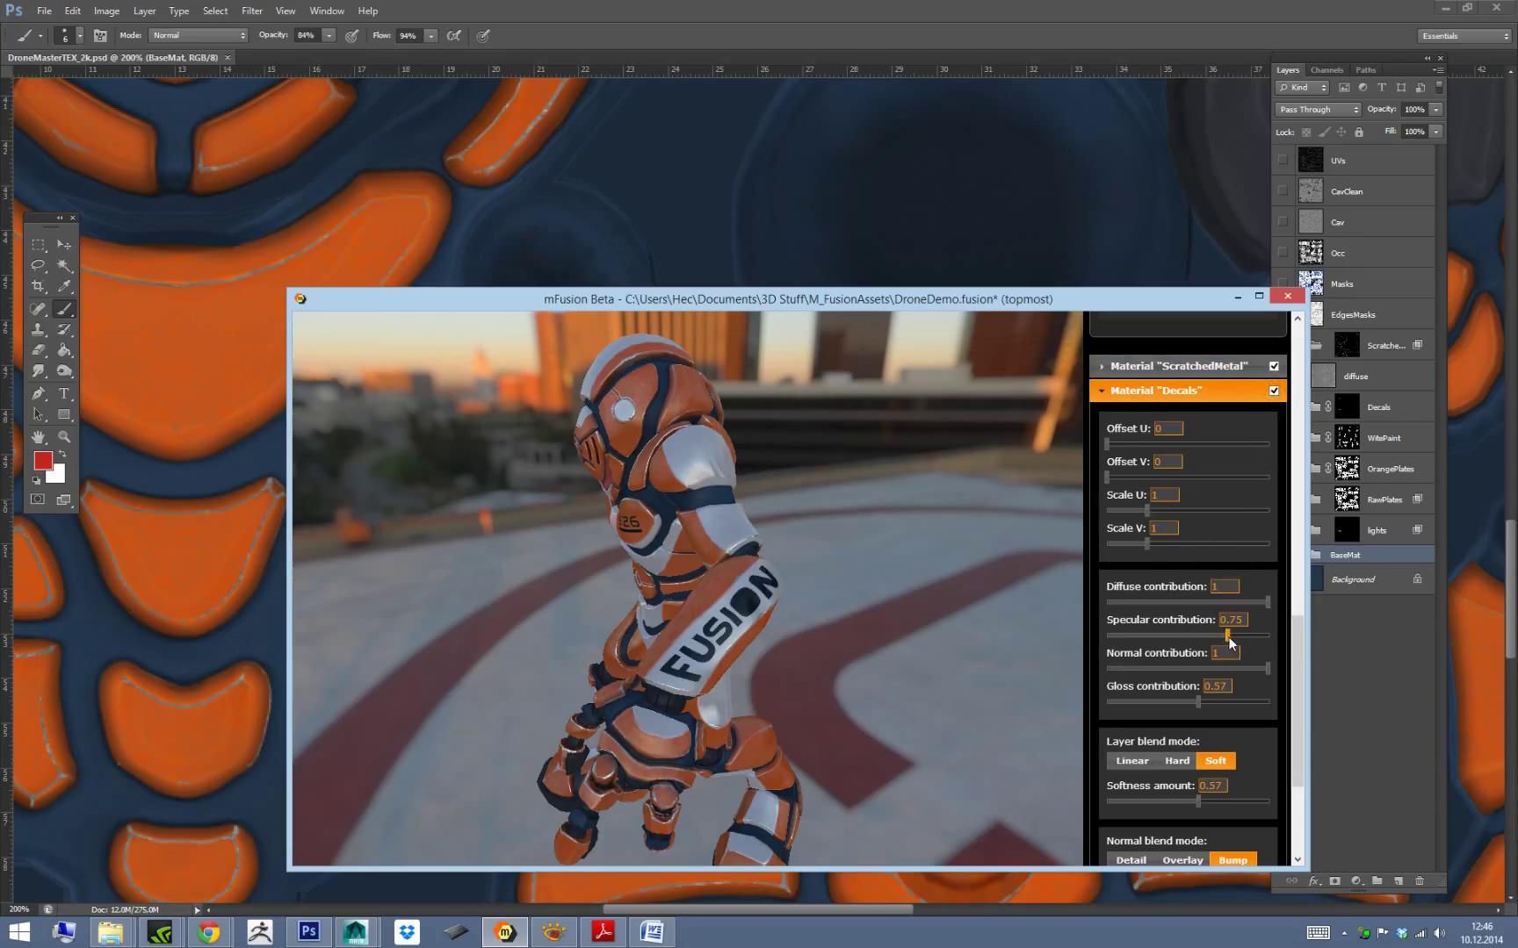
{"action": "mouse_move", "coordinate": [1228, 636]}
{"action": "left_mouse_down"}
{"action": "mouse_move", "coordinate": [1139, 639]}
{"action": "mouse_move", "coordinate": [1245, 639]}
{"action": "mouse_move", "coordinate": [1184, 639]}
{"action": "mouse_move", "coordinate": [1244, 641]}
{"action": "mouse_move", "coordinate": [1215, 639]}
{"action": "left_mouse_up"}
Move the mFusion window clear of Photoshop's layers, then collapse and hide the ScratchedMetal group.
{"action": "left_click", "coordinate": [1375, 648]}
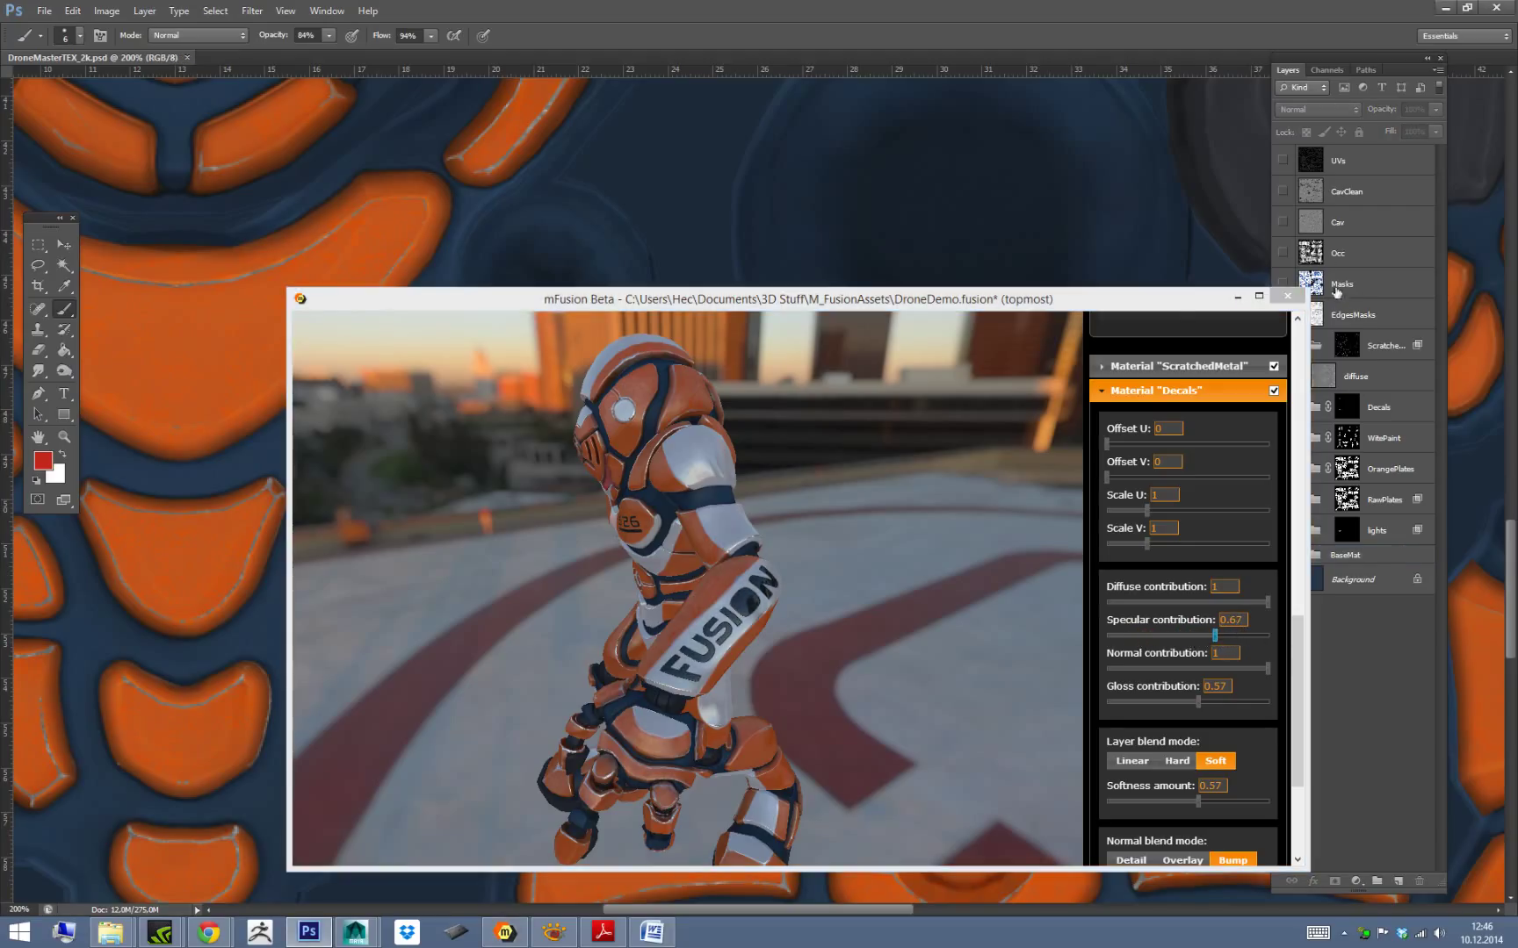
{"action": "left_click_drag", "start_coordinate": [1165, 303], "coordinate": [1048, 282]}
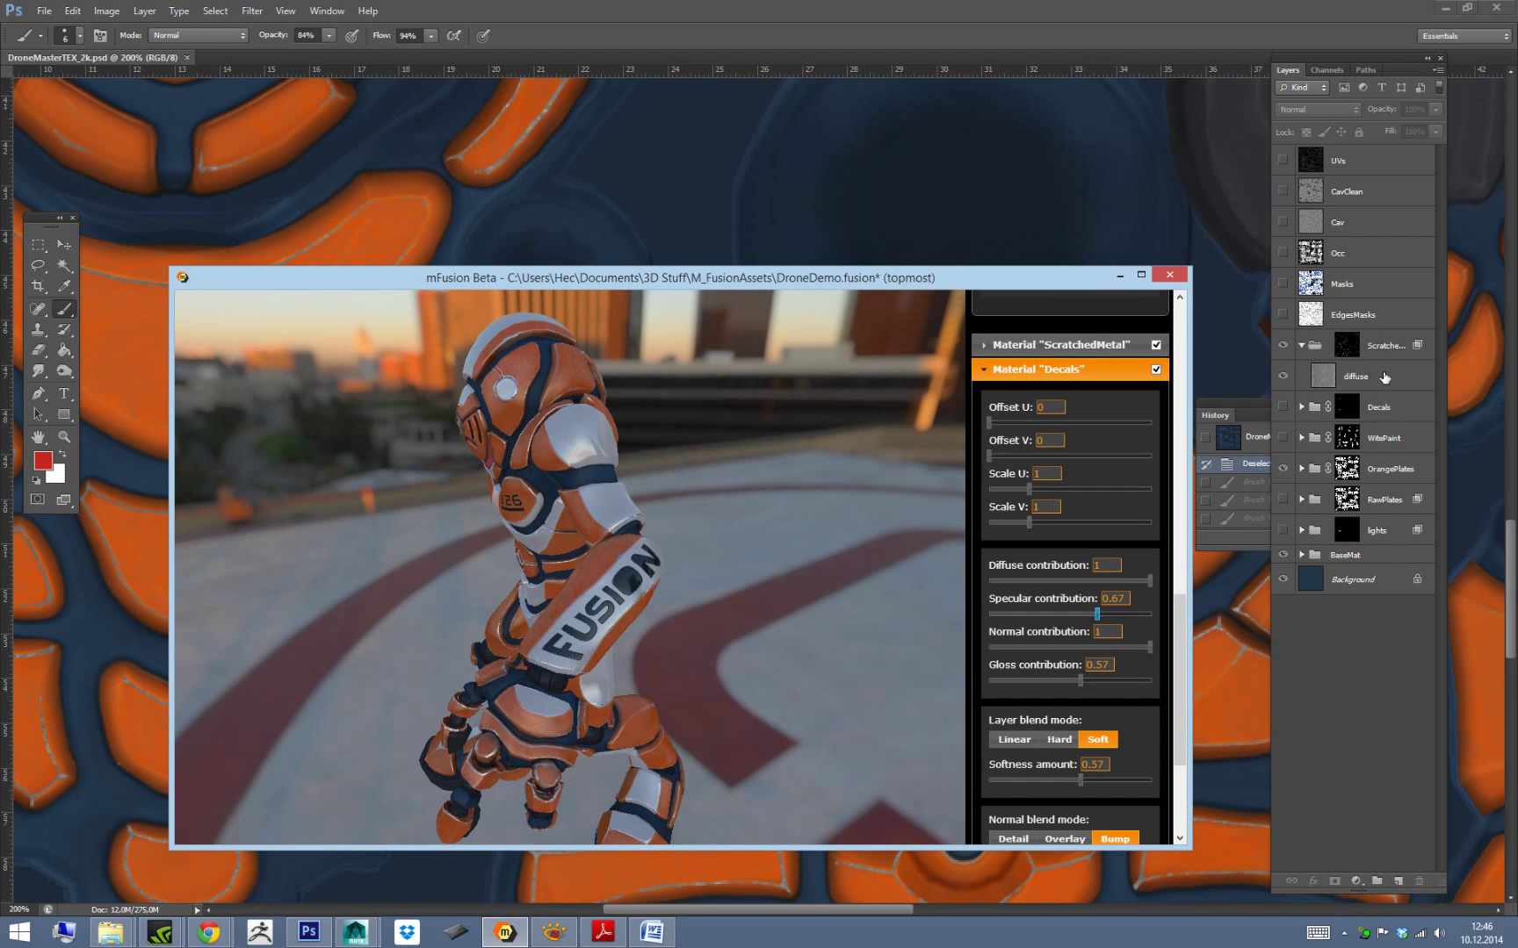
{"action": "left_click", "coordinate": [1301, 346]}
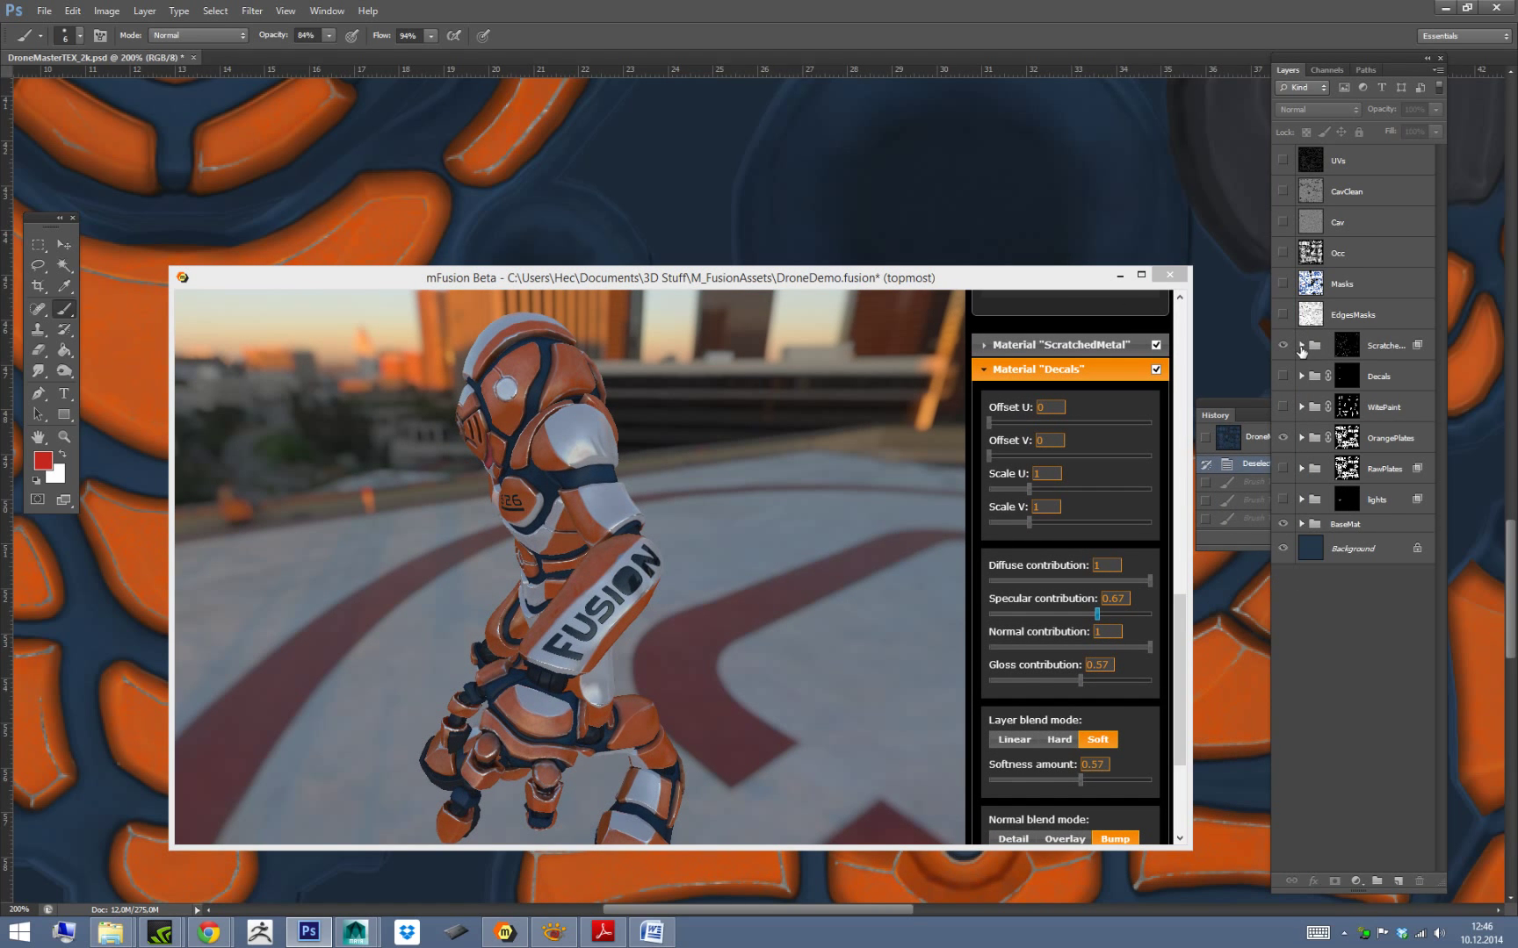
{"action": "left_click", "coordinate": [1282, 346]}
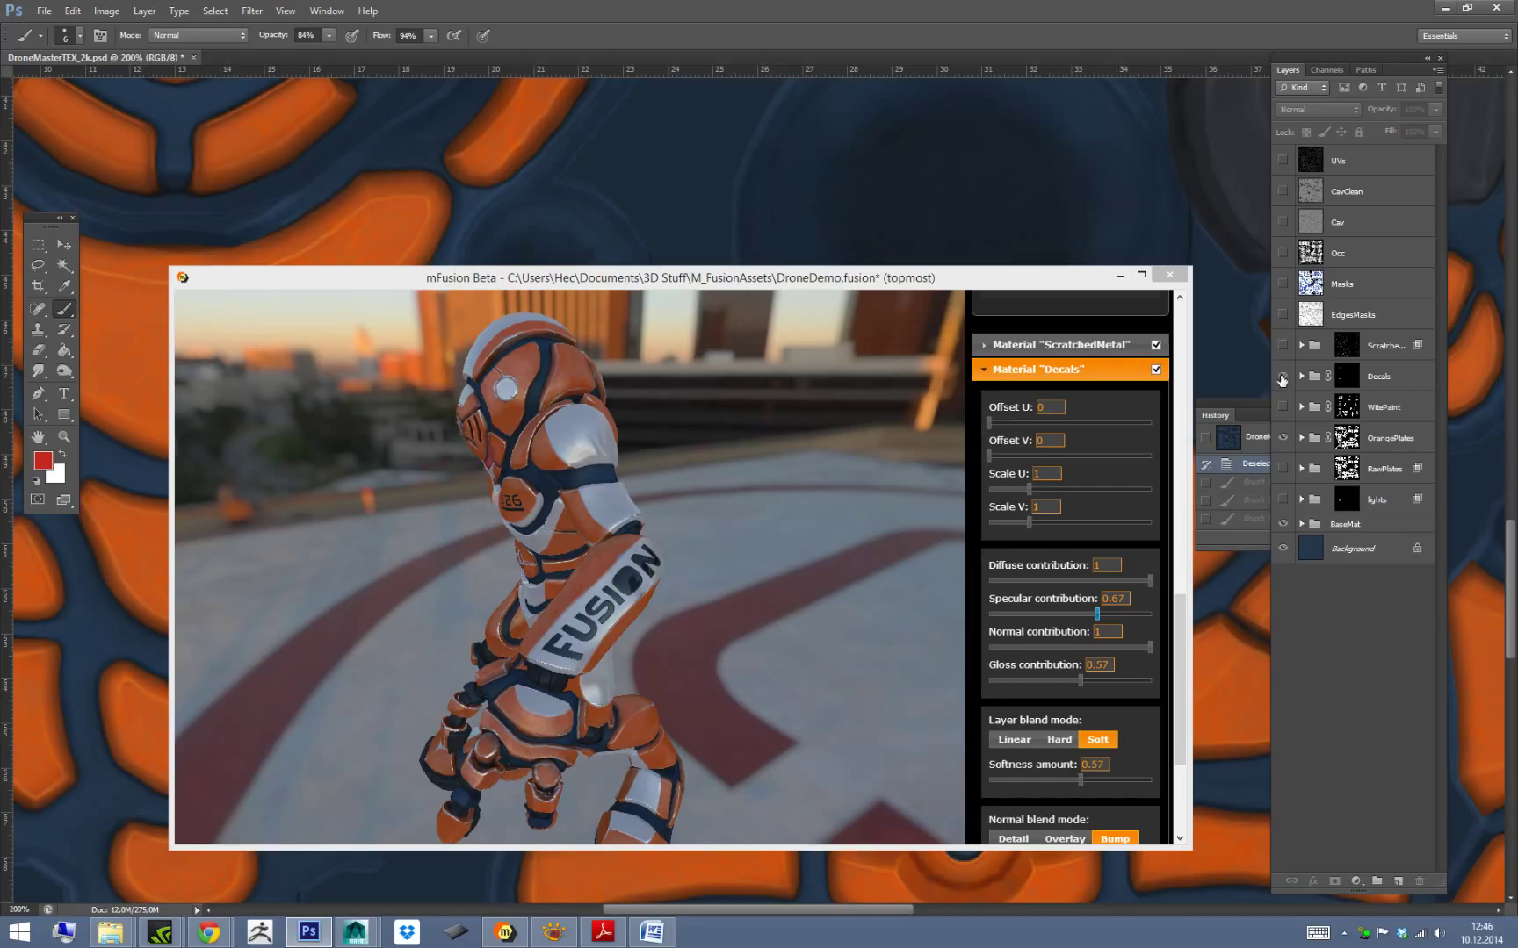
Show and expand the Decals group, and make its specular layer visible.
{"action": "left_click", "coordinate": [1283, 377]}
{"action": "left_click", "coordinate": [1301, 377]}
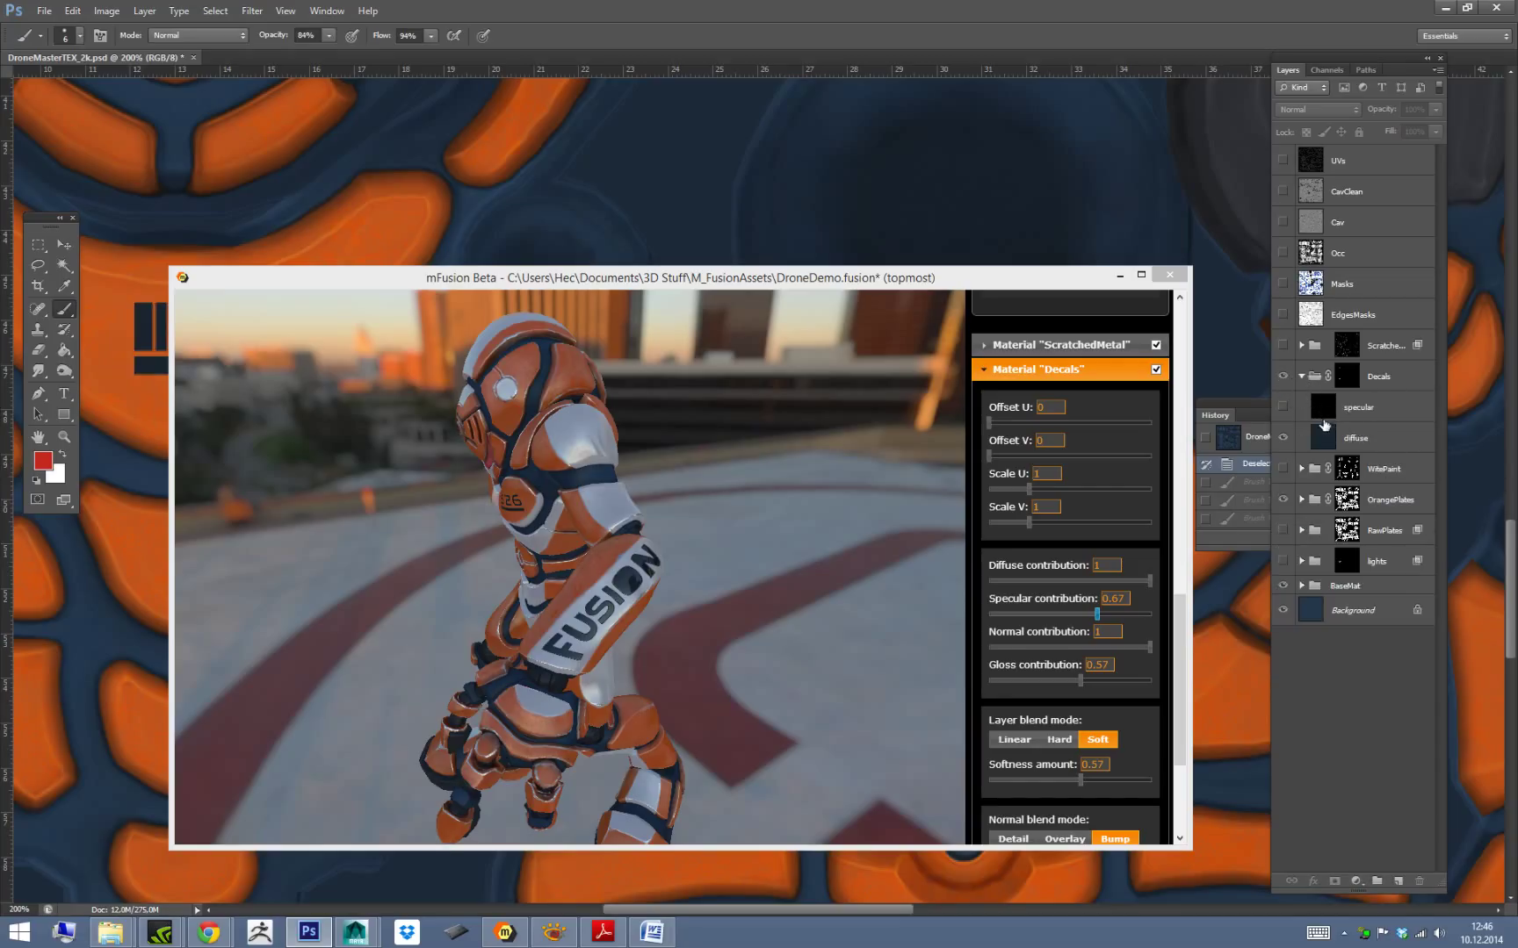
{"action": "left_click", "coordinate": [1383, 435]}
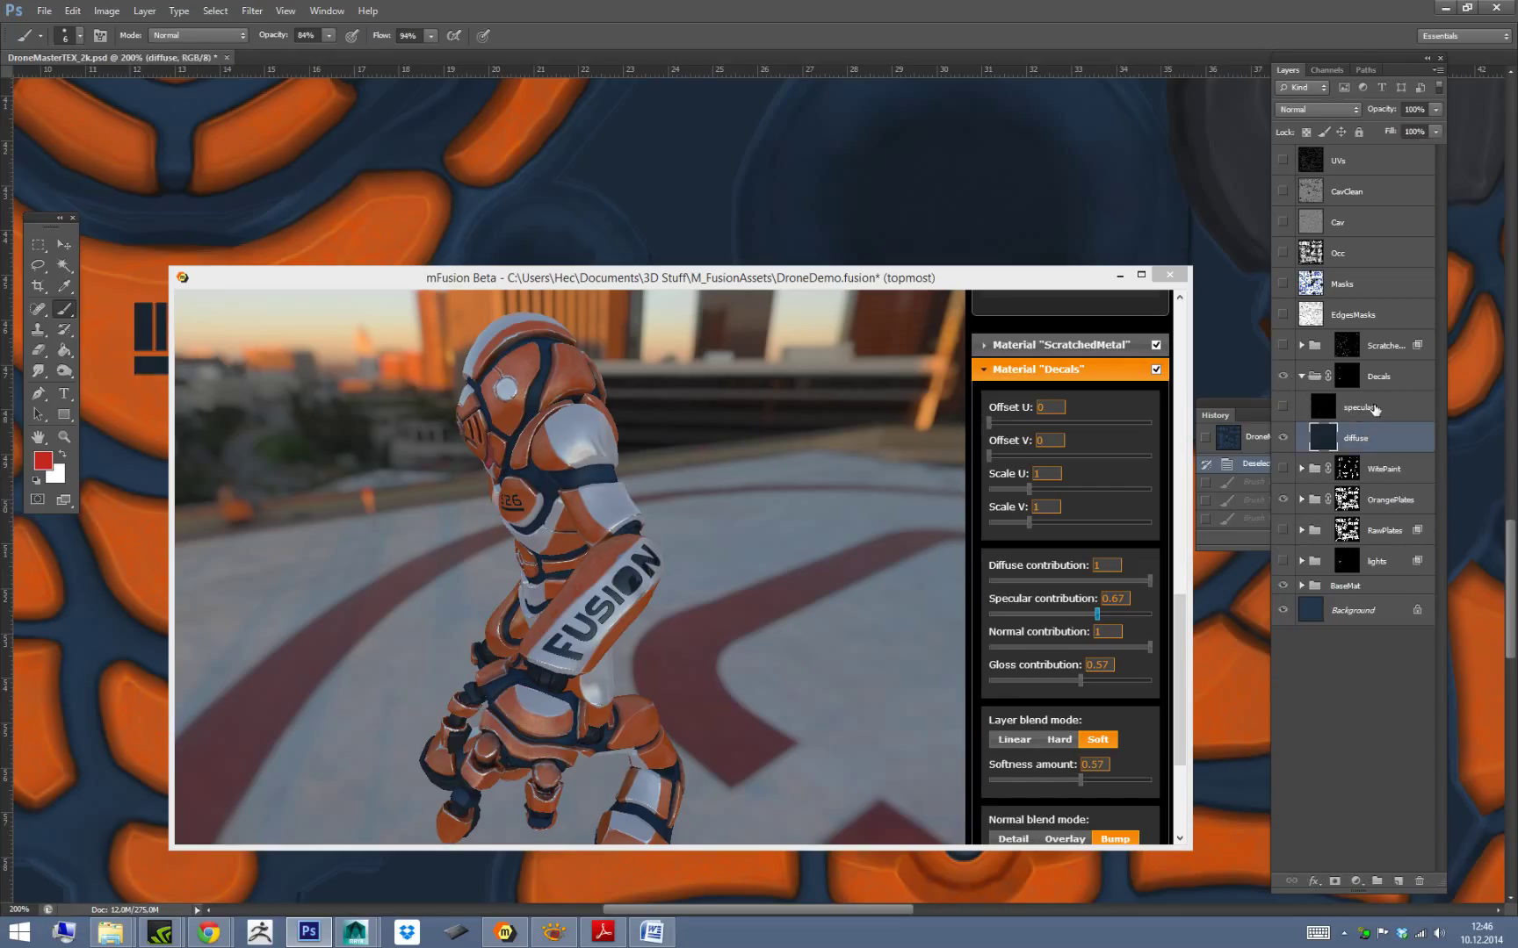
{"action": "left_click", "coordinate": [1283, 407]}
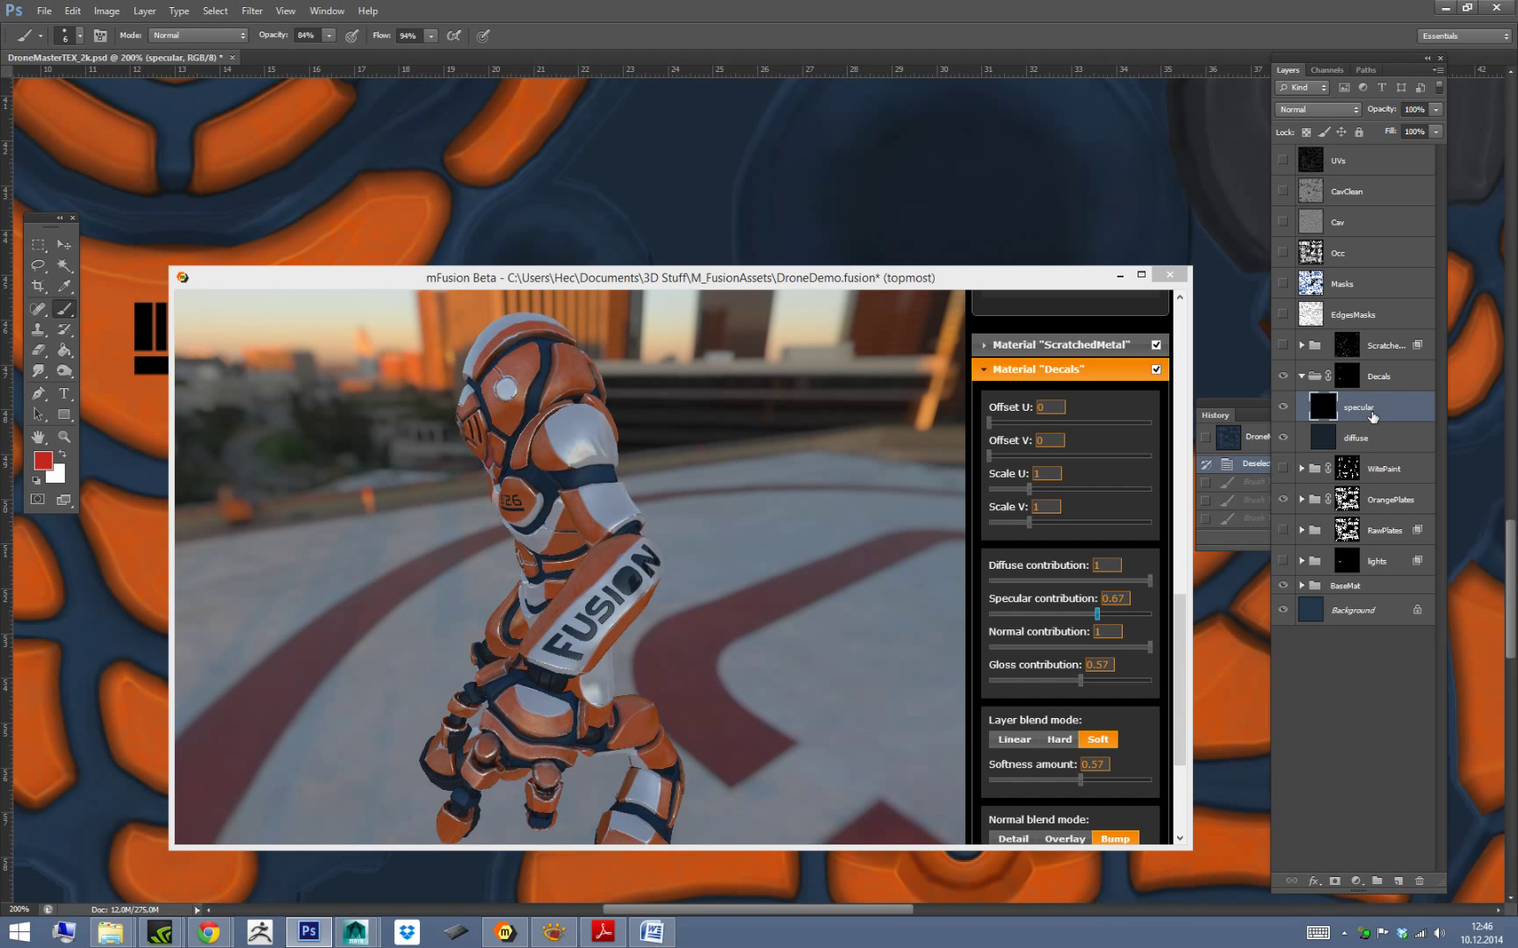
Reposition the mFusion window and raise the Decals material's specular contribution to 0.93 while checking the chest number.
{"action": "mouse_move", "coordinate": [1008, 284]}
{"action": "left_mouse_down"}
{"action": "mouse_move", "coordinate": [984, 277]}
{"action": "mouse_move", "coordinate": [1022, 264]}
{"action": "left_mouse_up"}
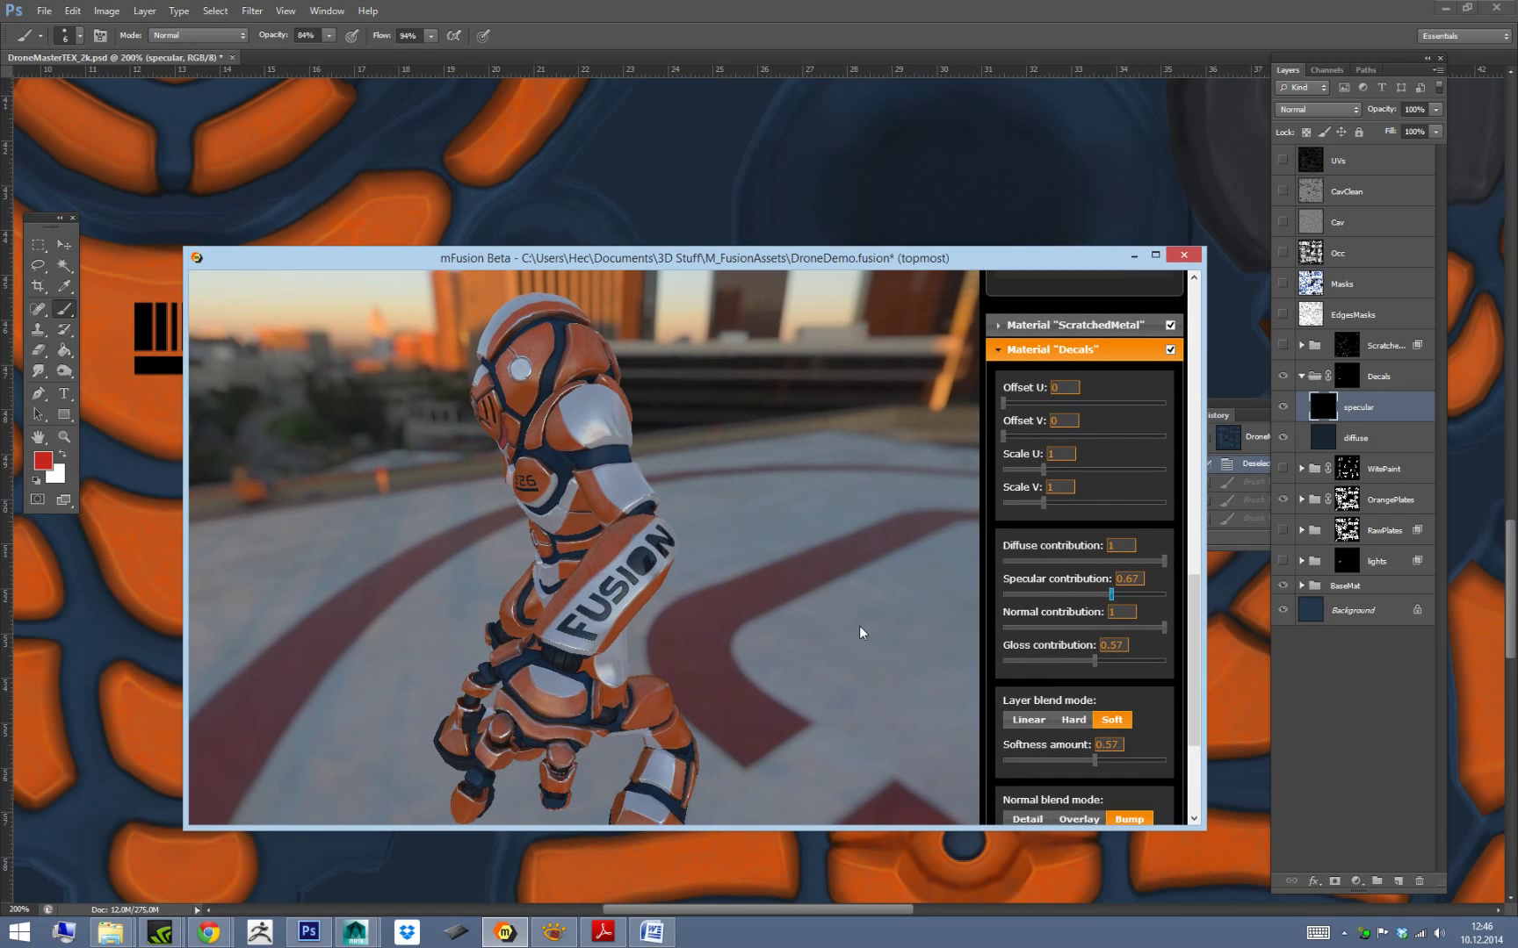
{"action": "left_click_drag", "start_coordinate": [664, 582], "coordinate": [617, 599]}
{"action": "left_click_drag", "start_coordinate": [1114, 598], "coordinate": [1147, 594]}
{"action": "left_click_drag", "start_coordinate": [754, 604], "coordinate": [792, 515], "text": "alt"}
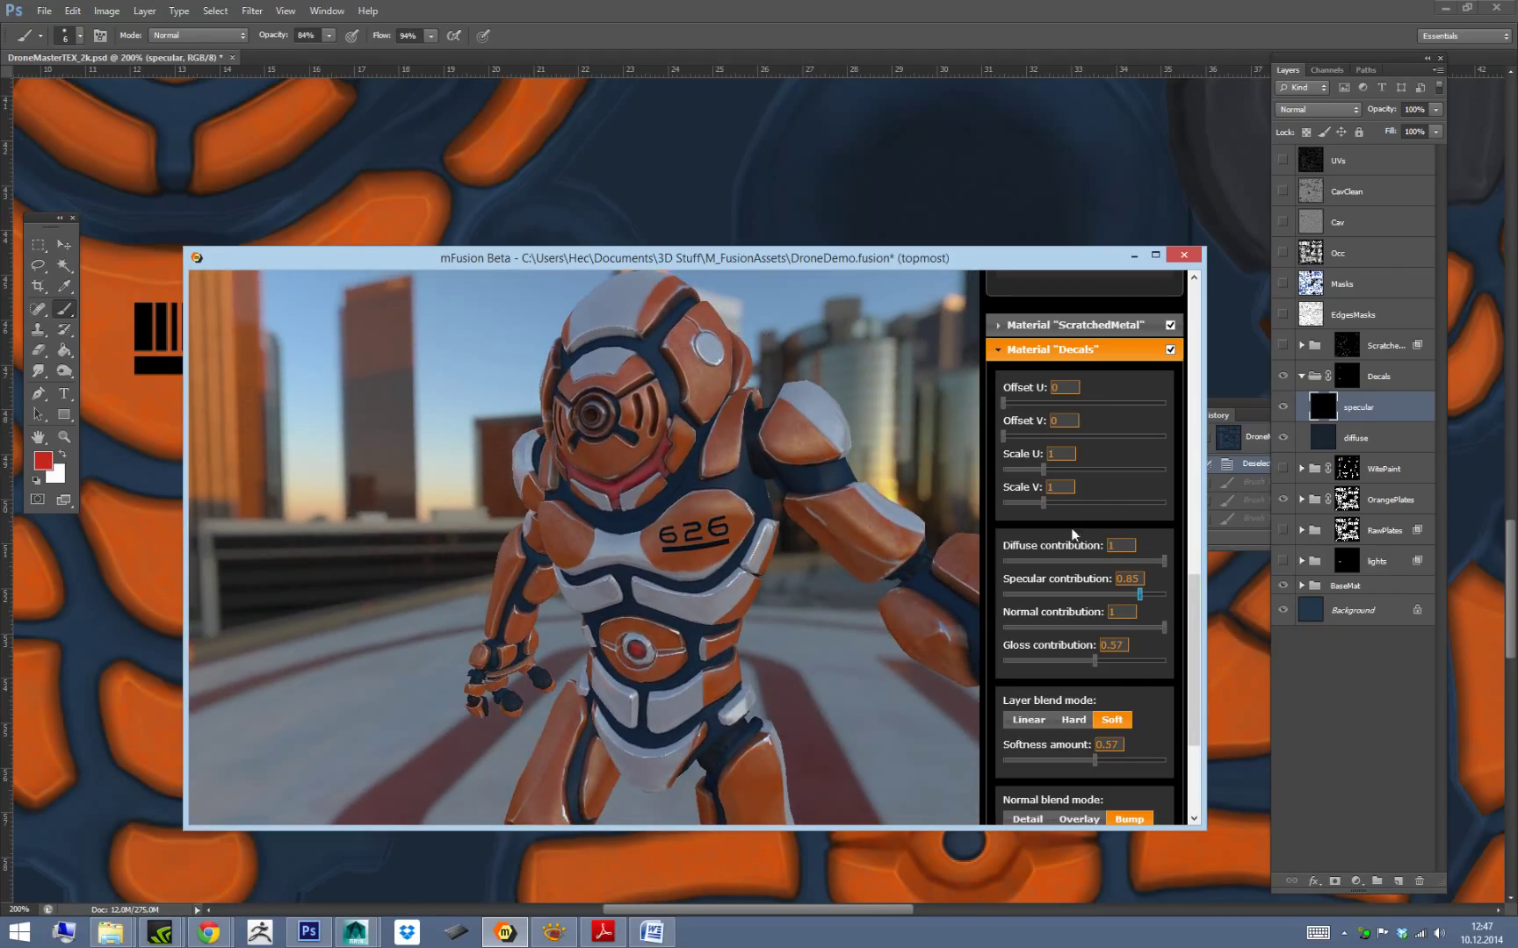
{"action": "mouse_move", "coordinate": [1150, 592]}
{"action": "left_mouse_down"}
{"action": "mouse_move", "coordinate": [1065, 595]}
{"action": "mouse_move", "coordinate": [1159, 600]}
{"action": "left_mouse_up"}
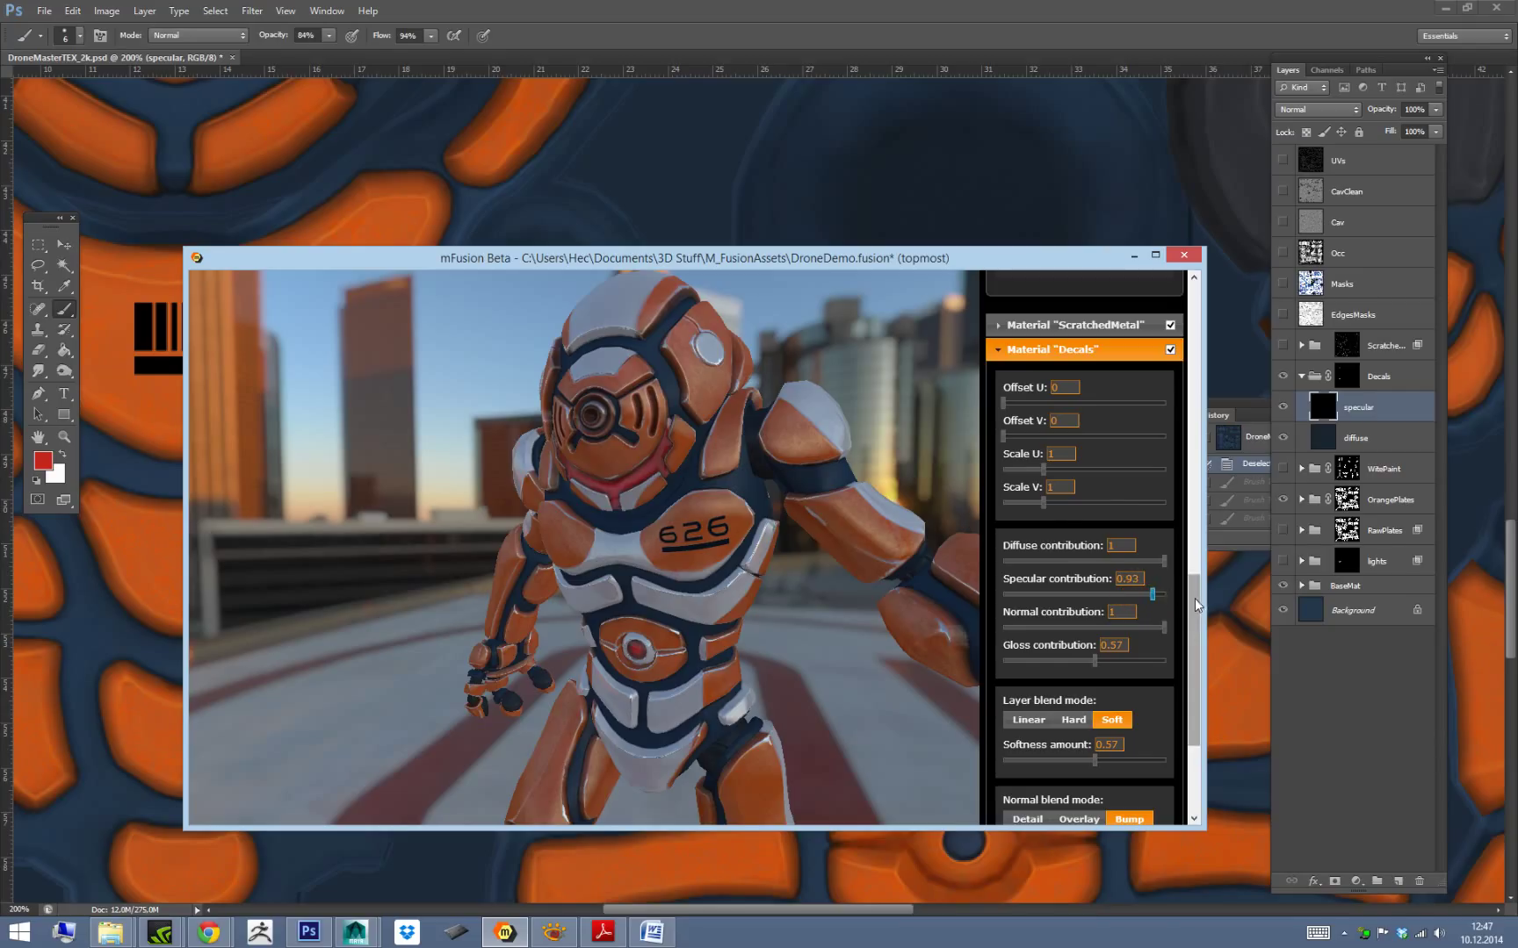
Collapse the Decals material settings and expand those of the ScratchedMetal material.
{"action": "scroll", "coordinate": [1199, 606], "scroll_direction": "down", "scroll_amount": 4}
{"action": "left_click_drag", "start_coordinate": [830, 654], "coordinate": [925, 509], "text": "alt"}
{"action": "scroll", "coordinate": [1196, 624], "scroll_direction": "up", "scroll_amount": 3}
{"action": "scroll", "coordinate": [1195, 606], "scroll_direction": "up", "scroll_amount": 3}
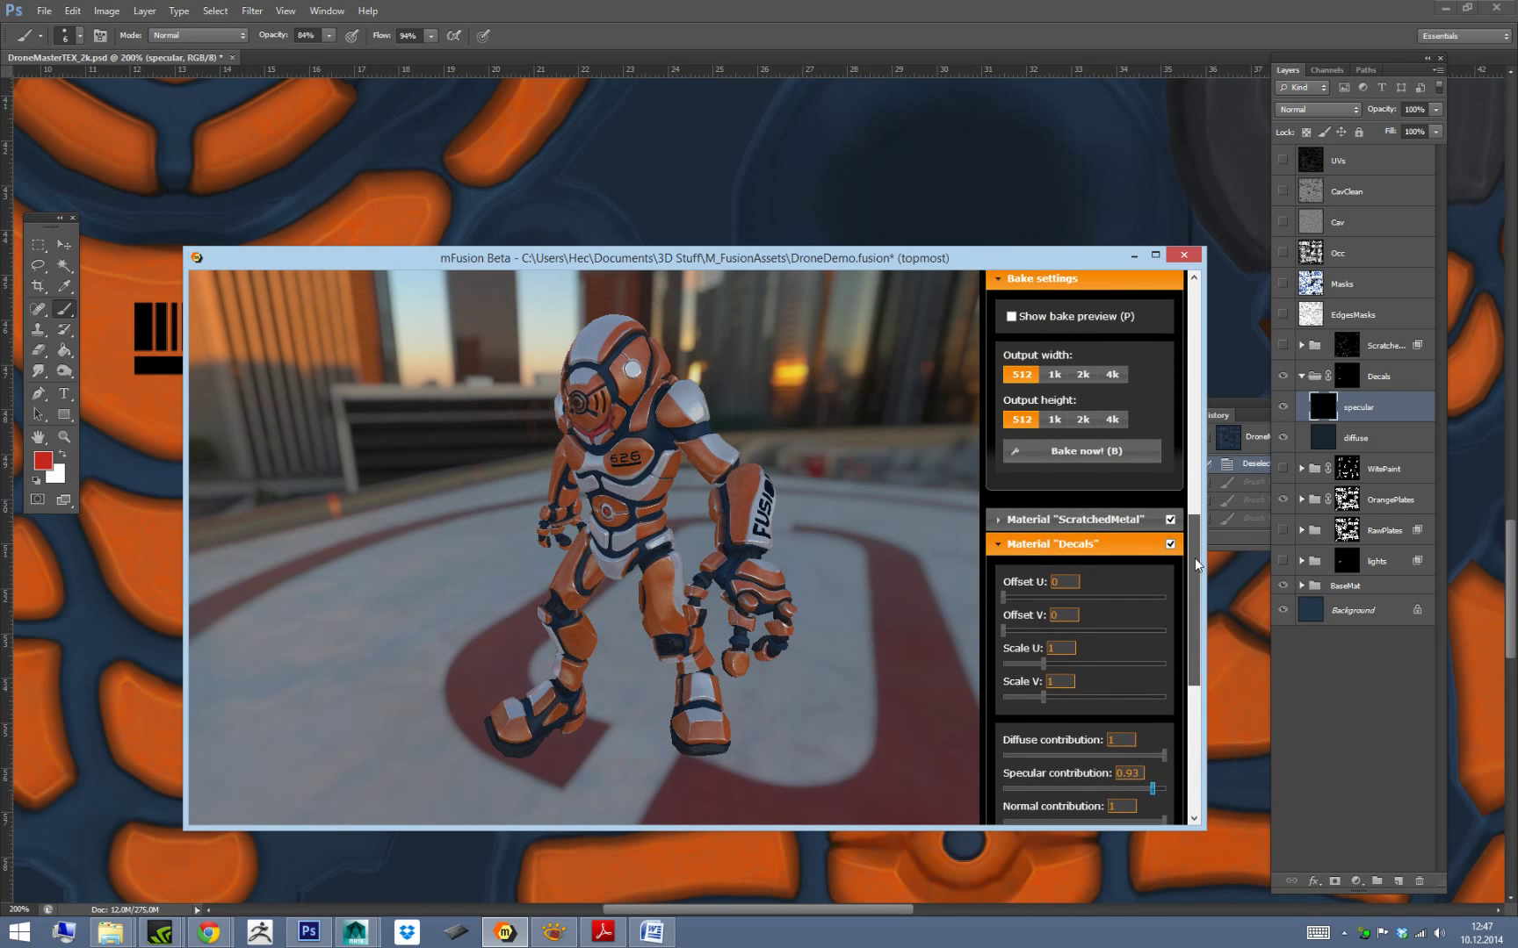
{"action": "left_click", "coordinate": [998, 526]}
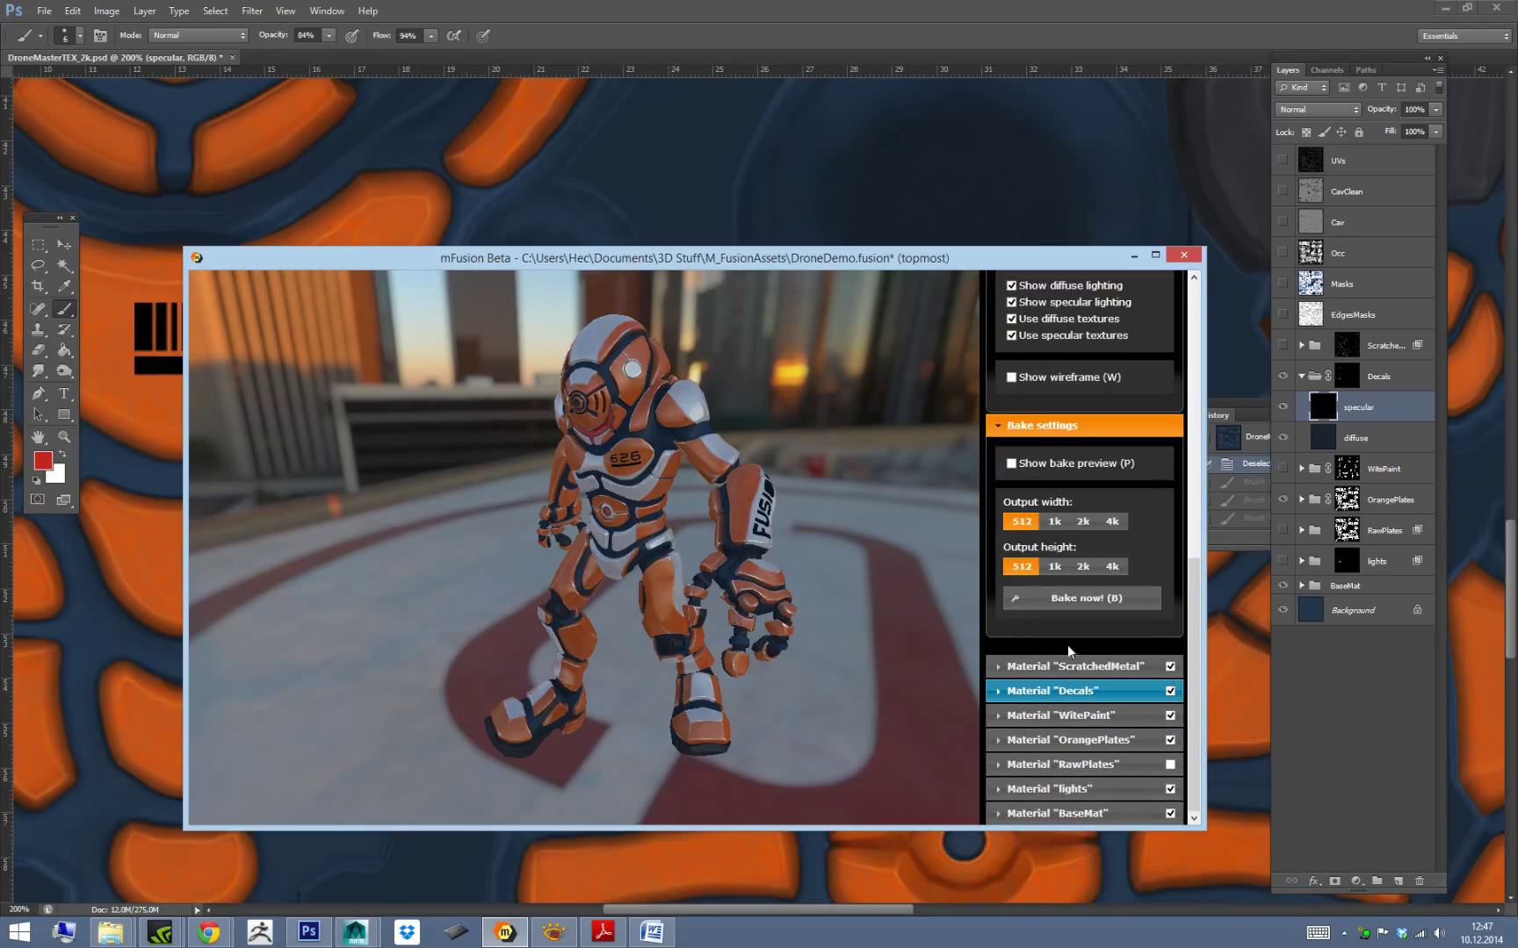
{"action": "left_click", "coordinate": [1001, 669]}
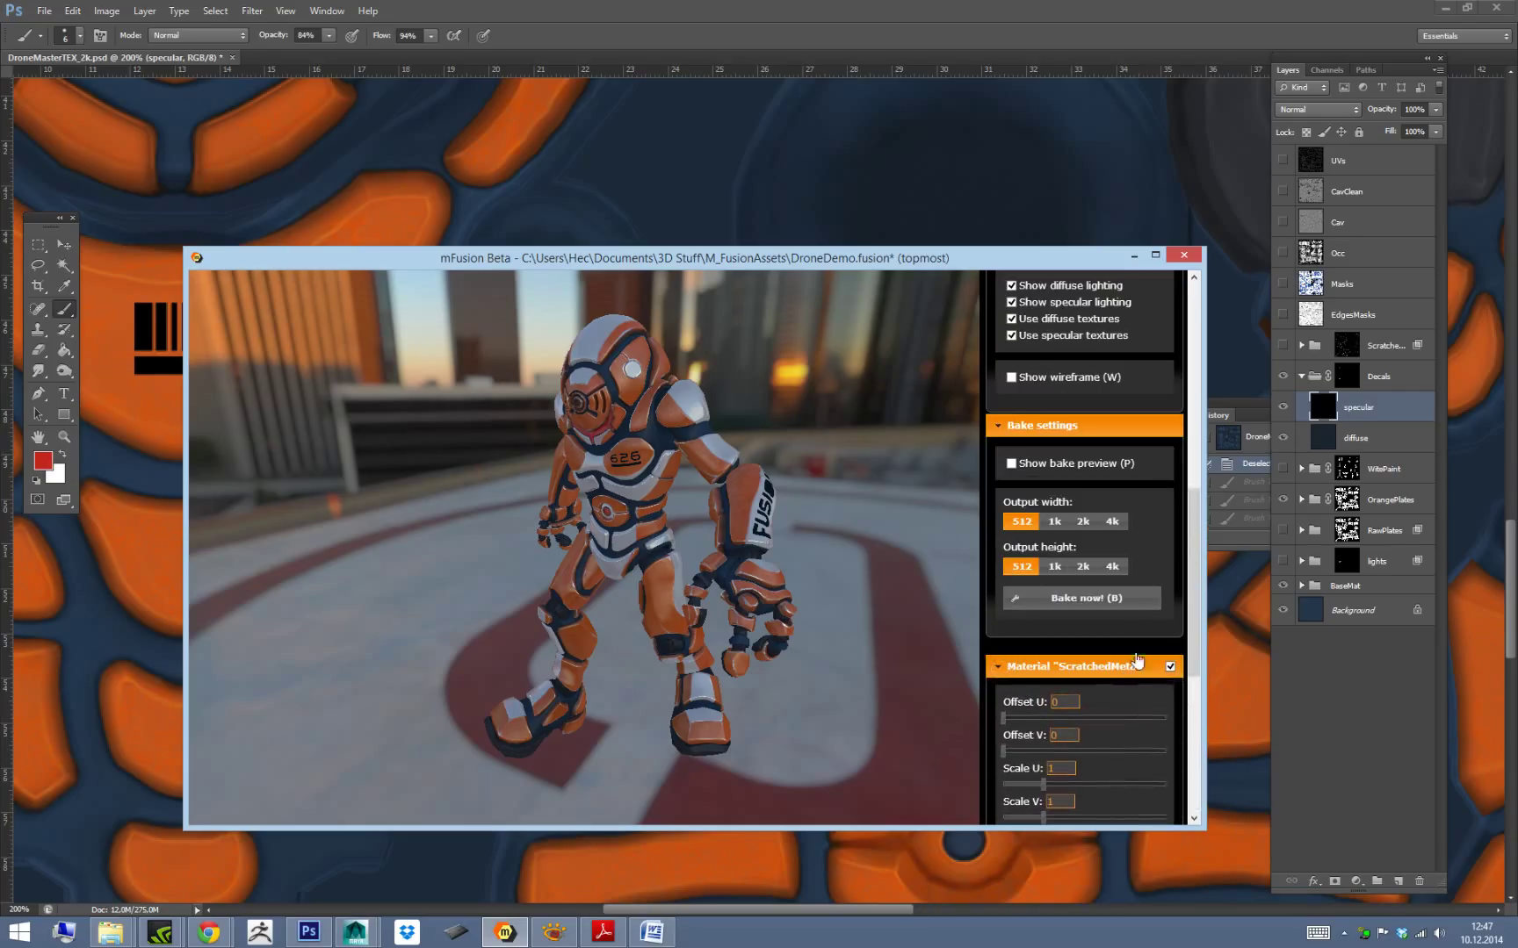
{"action": "left_click_drag", "start_coordinate": [1197, 597], "coordinate": [1187, 711]}
Set the ScratchedMetal material's bump scale to 0.36 and check the plate edges up close.
{"action": "left_click_drag", "start_coordinate": [787, 471], "coordinate": [814, 523], "text": "alt"}
{"action": "right_click_drag", "start_coordinate": [817, 481], "coordinate": [912, 454], "text": "alt"}
{"action": "left_click_drag", "start_coordinate": [912, 454], "coordinate": [1143, 614], "text": "alt"}
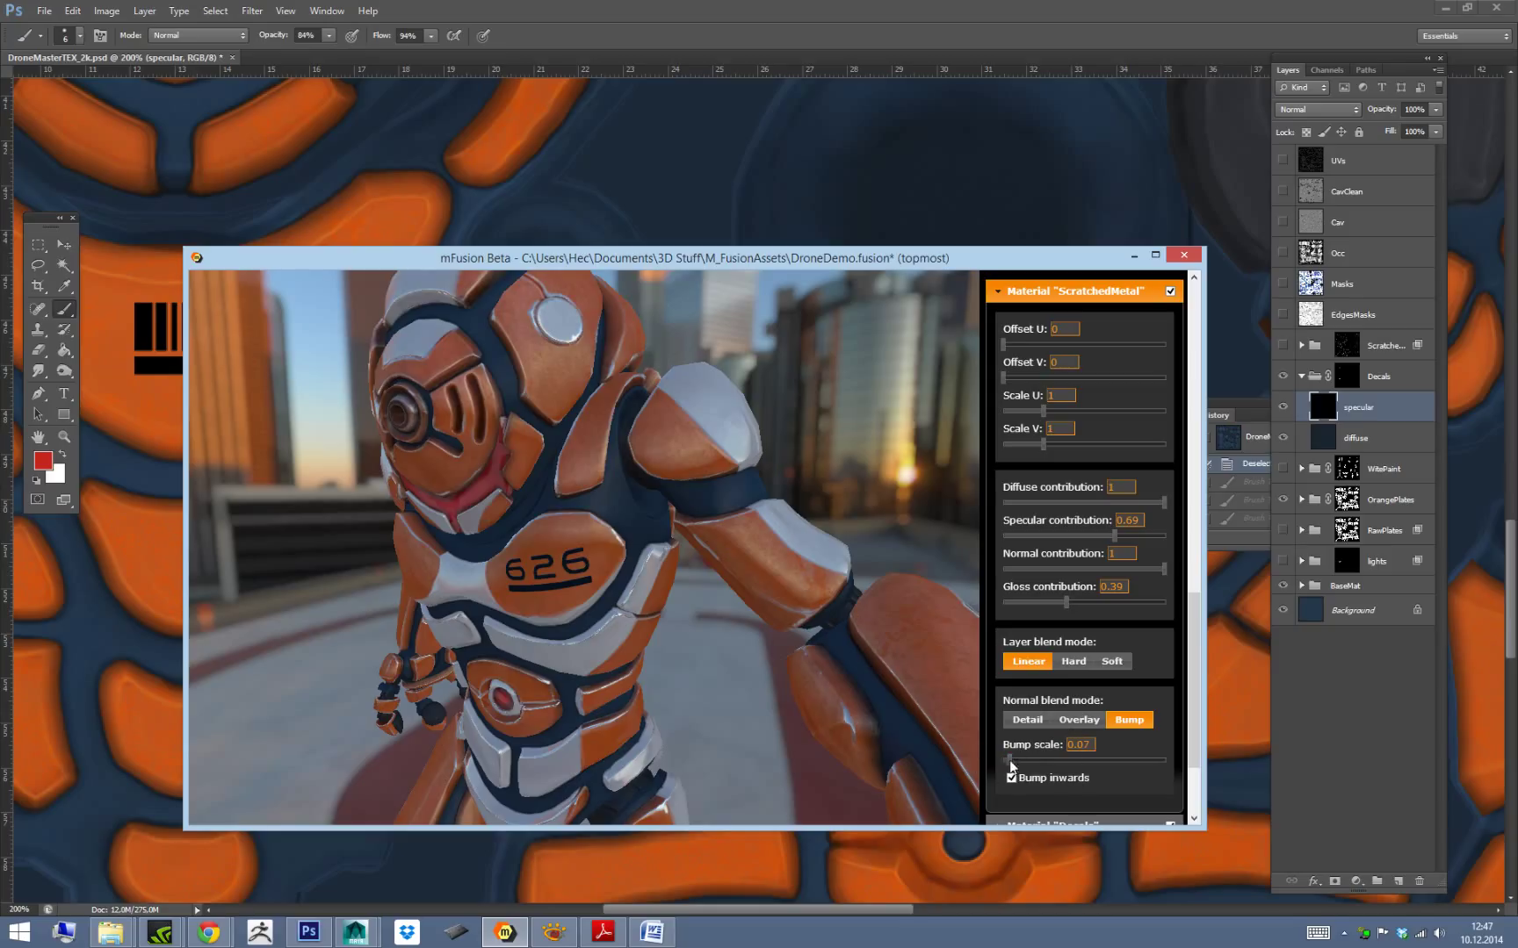
{"action": "mouse_move", "coordinate": [1012, 764]}
{"action": "left_mouse_down"}
{"action": "mouse_move", "coordinate": [1063, 769]}
{"action": "mouse_move", "coordinate": [1042, 761]}
{"action": "left_mouse_up"}
{"action": "left_click_drag", "start_coordinate": [677, 713], "coordinate": [885, 745], "text": "alt"}
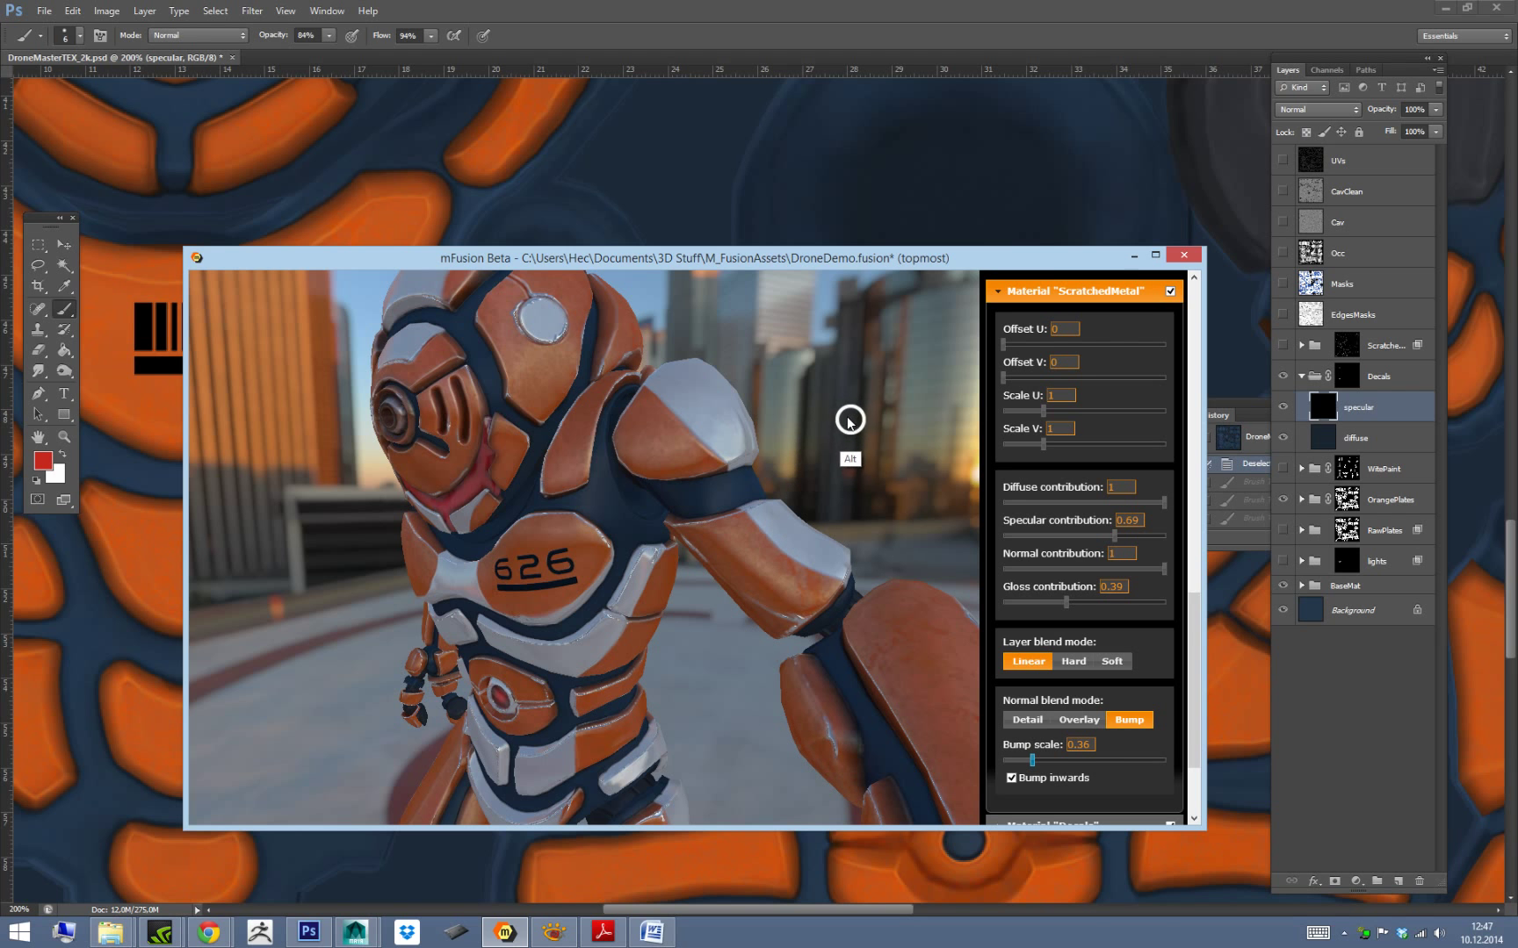
{"action": "left_click_drag", "start_coordinate": [850, 419], "coordinate": [992, 344], "text": "alt"}
Maximize the mFusion window, inspect the drone's edges and set the ScratchedMetal bump scale to 0.23.
{"action": "left_click", "coordinate": [1154, 256]}
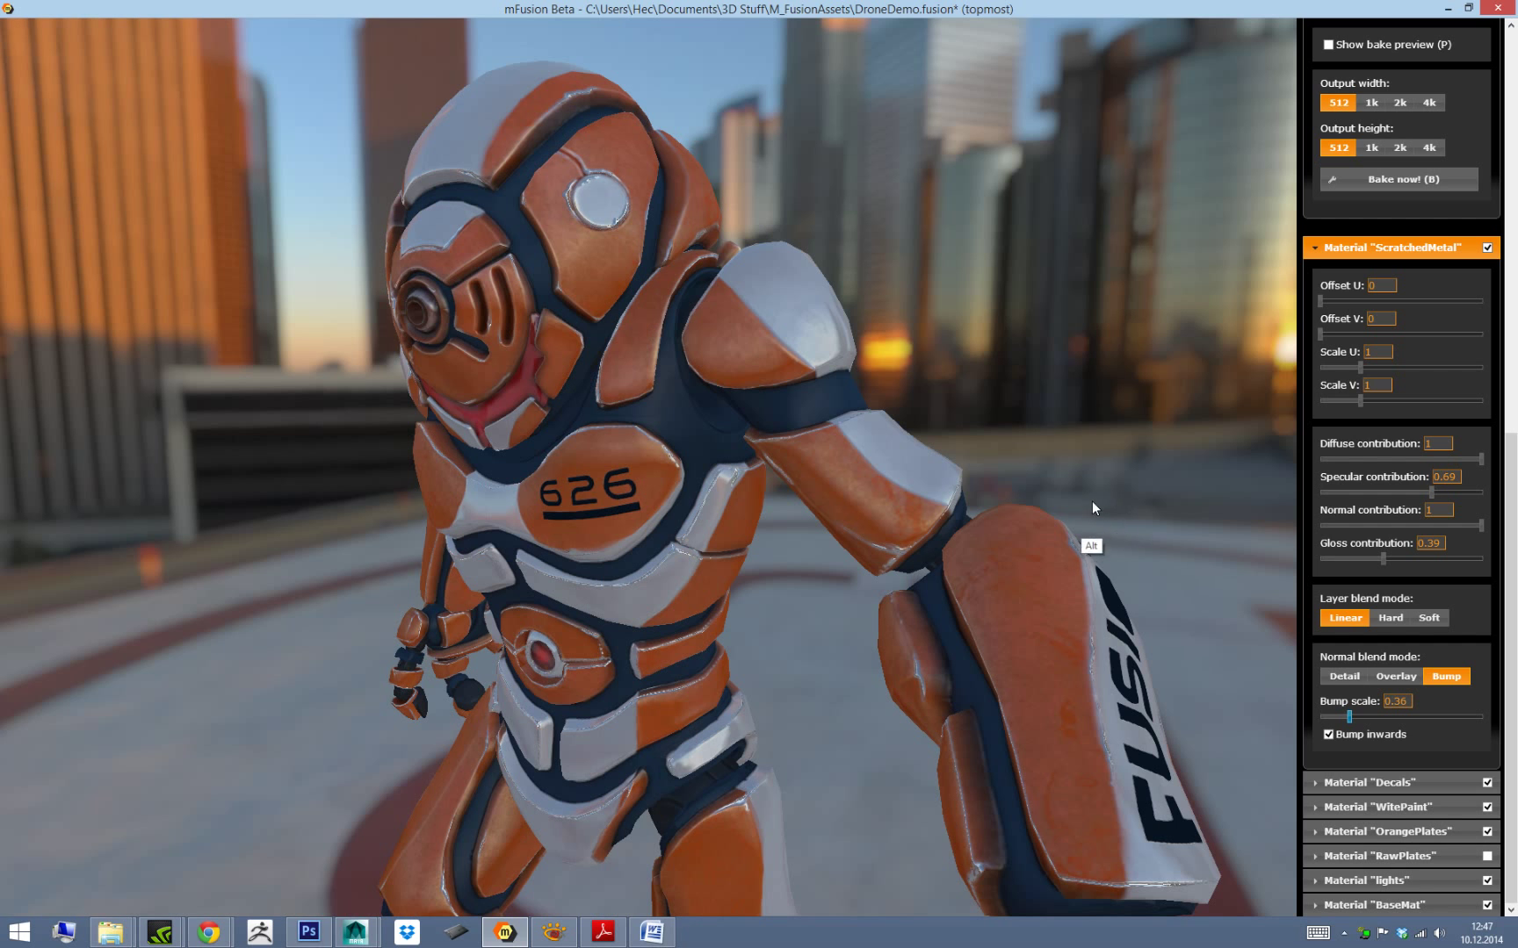
{"action": "right_click_drag", "start_coordinate": [1062, 434], "coordinate": [1010, 351], "text": "alt"}
{"action": "middle_click_drag", "start_coordinate": [973, 466], "coordinate": [944, 418], "text": "alt"}
{"action": "right_click_drag", "start_coordinate": [944, 417], "coordinate": [958, 463], "text": "alt"}
{"action": "middle_click_drag", "start_coordinate": [958, 463], "coordinate": [1025, 528], "text": "alt"}
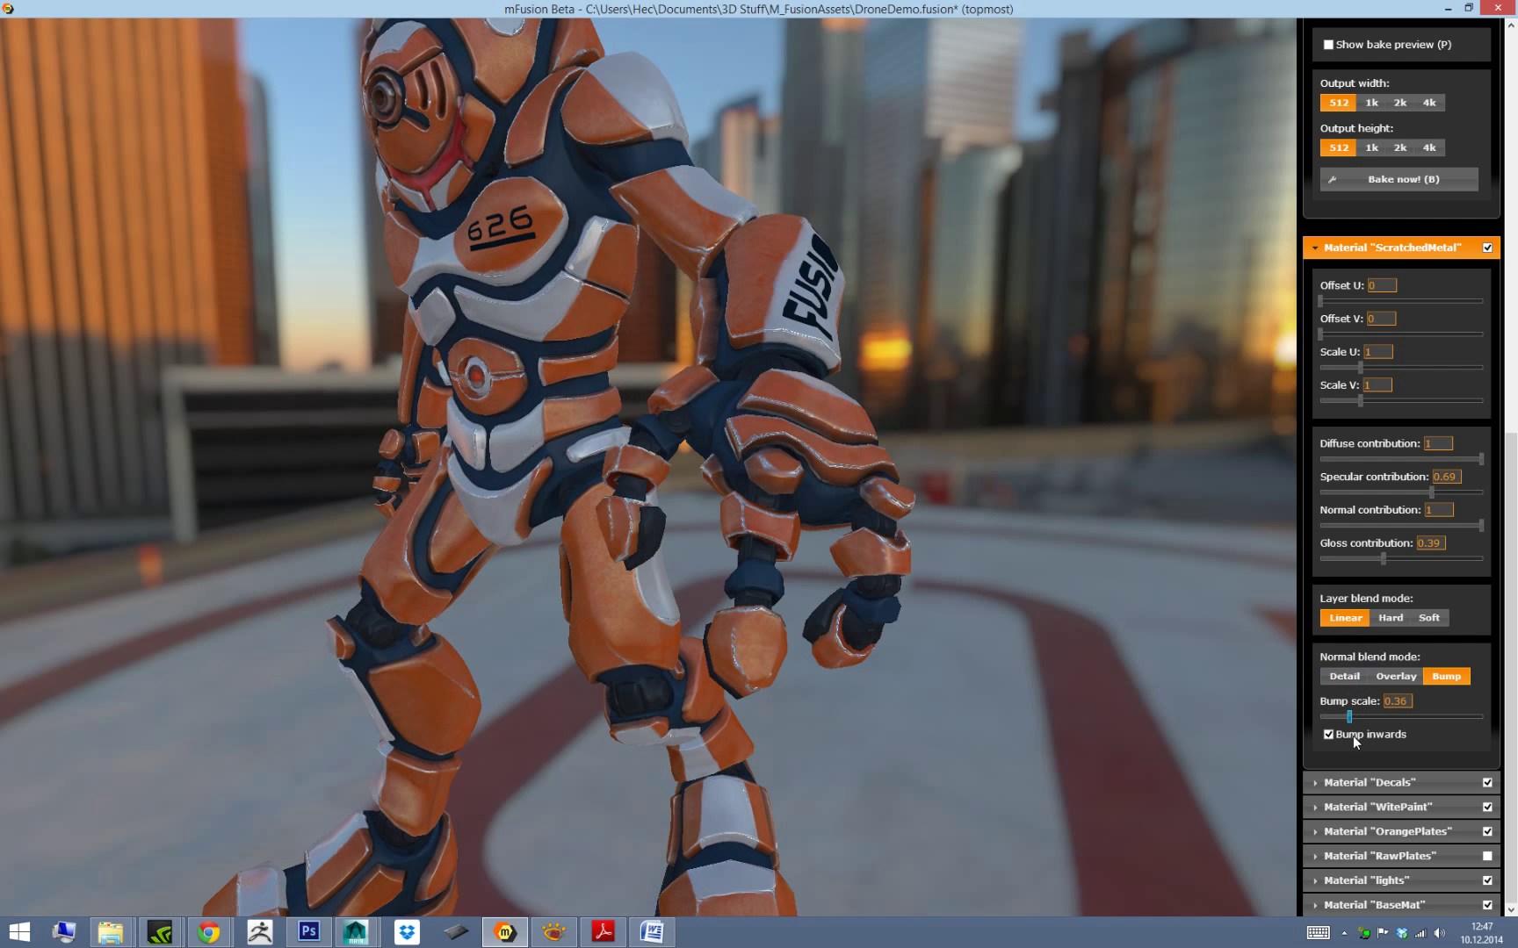
{"action": "left_click_drag", "start_coordinate": [1349, 722], "coordinate": [1340, 722]}
{"action": "left_click_drag", "start_coordinate": [999, 471], "coordinate": [1230, 541], "text": "alt"}
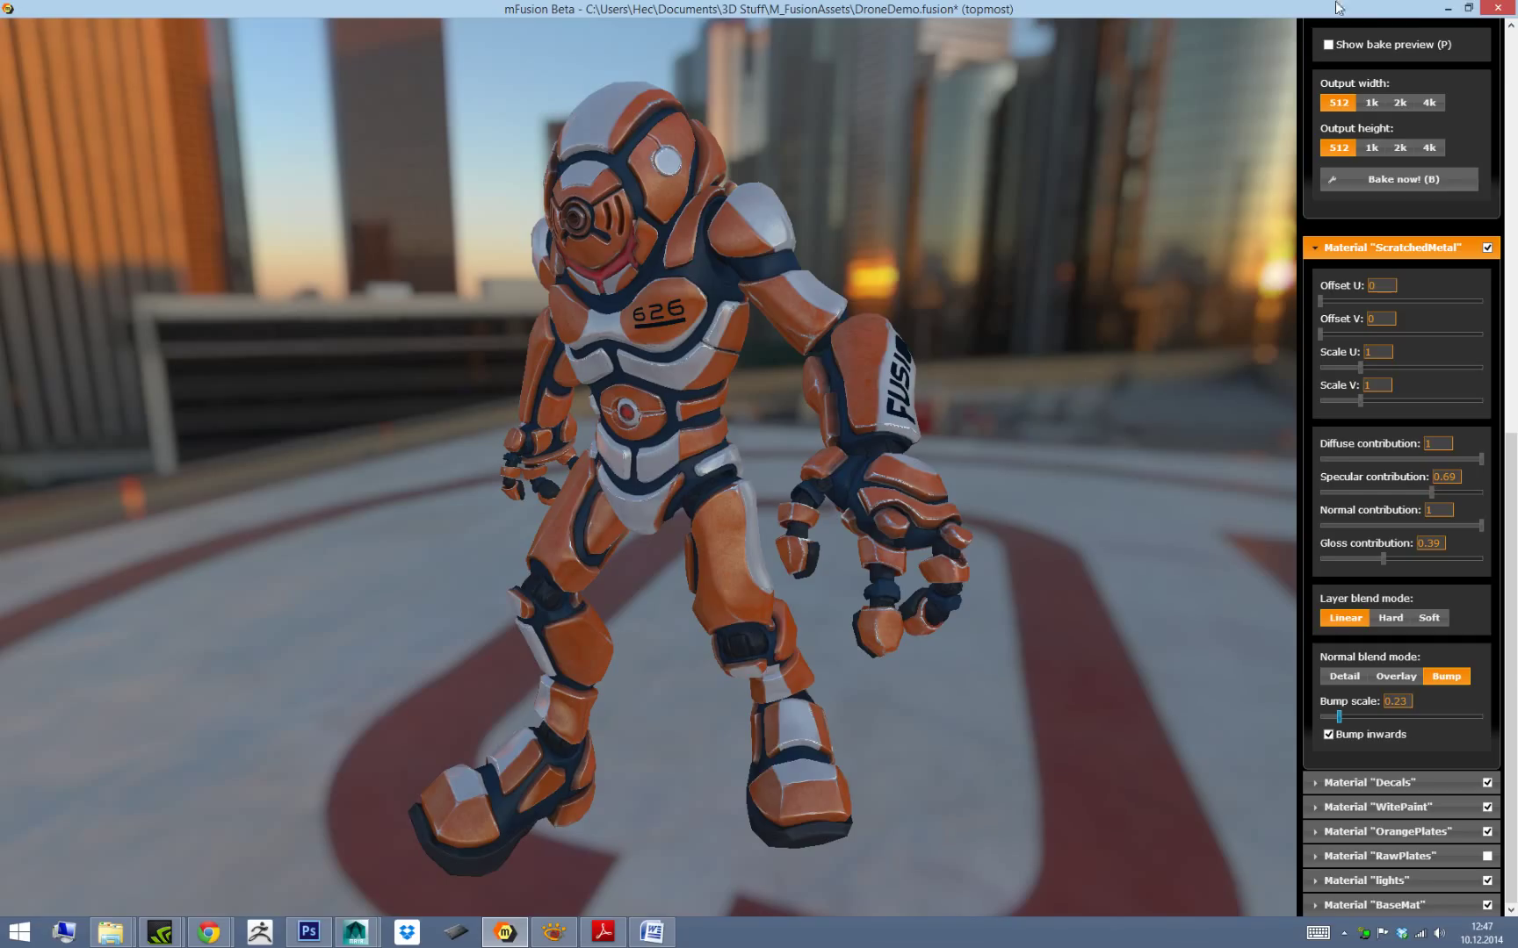
Restore the mFusion window to its smaller size over Photoshop and view the whole drone from the front.
{"action": "left_click", "coordinate": [1467, 8]}
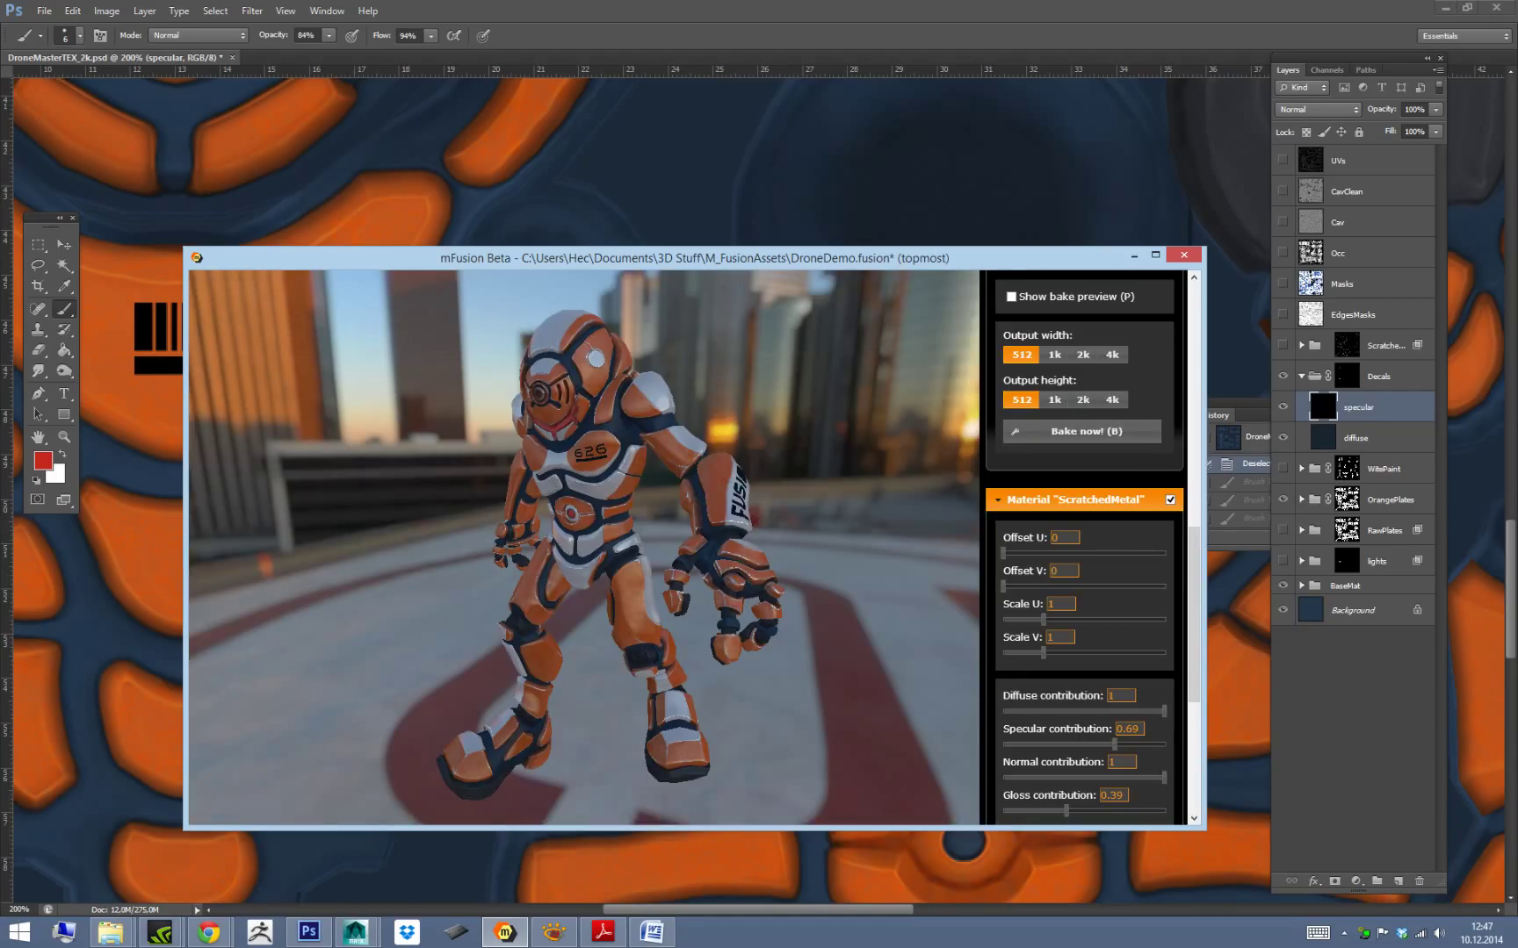
{"action": "key", "text": "alt+Tab"}
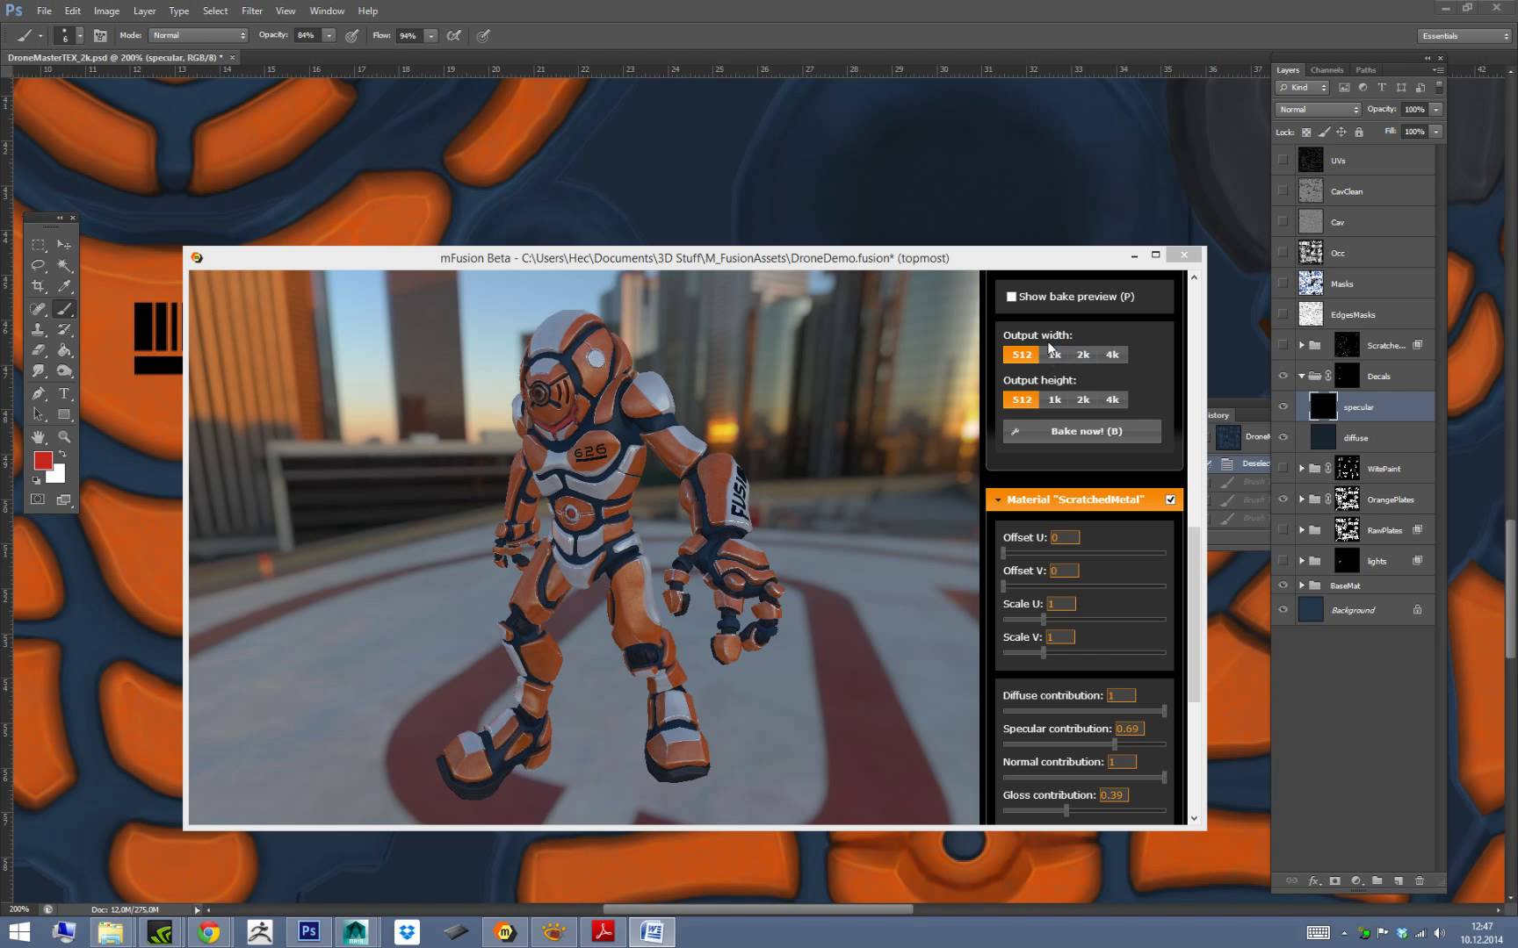
{"action": "left_click_drag", "start_coordinate": [985, 262], "coordinate": [977, 204]}
{"action": "left_click_drag", "start_coordinate": [886, 490], "coordinate": [834, 532], "text": "alt"}
{"action": "mouse_move", "coordinate": [860, 596]}
{"action": "left_mouse_down", "text": "alt"}
{"action": "mouse_move", "coordinate": [914, 620]}
{"action": "mouse_move", "coordinate": [858, 592]}
{"action": "left_mouse_up", "text": "alt"}
{"action": "left_click_drag", "start_coordinate": [753, 475], "coordinate": [887, 523], "text": "alt"}
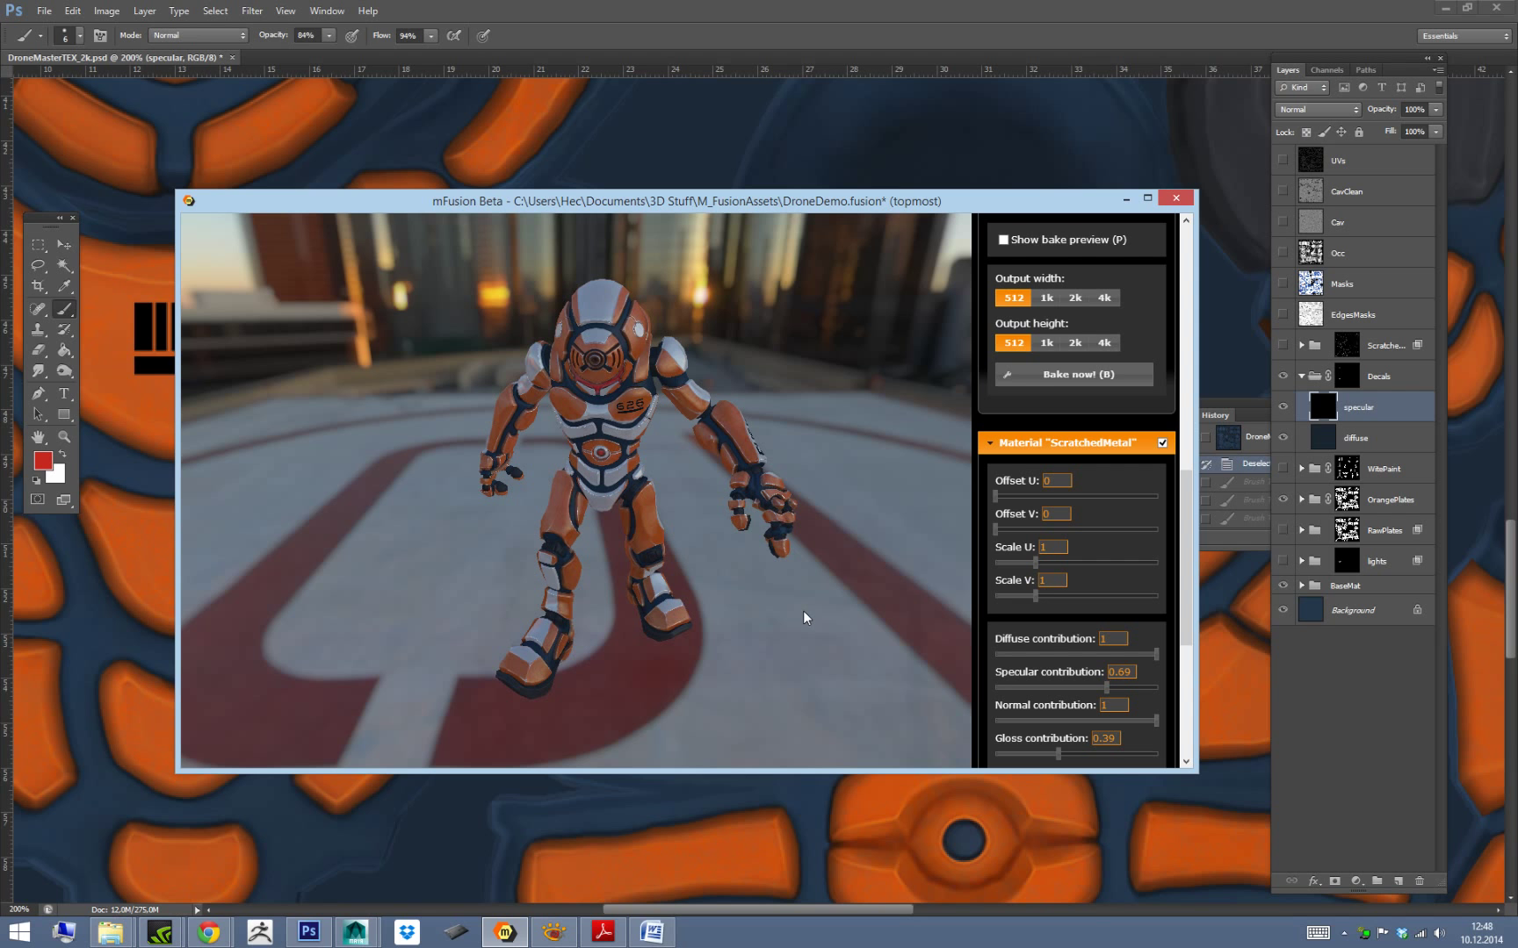
Turn the view to a close three-quarter angle, enable the bake preview and maximize the mFusion window.
{"action": "left_click_drag", "start_coordinate": [861, 484], "coordinate": [771, 500], "text": "alt"}
{"action": "left_click_drag", "start_coordinate": [887, 370], "coordinate": [890, 344], "text": "alt"}
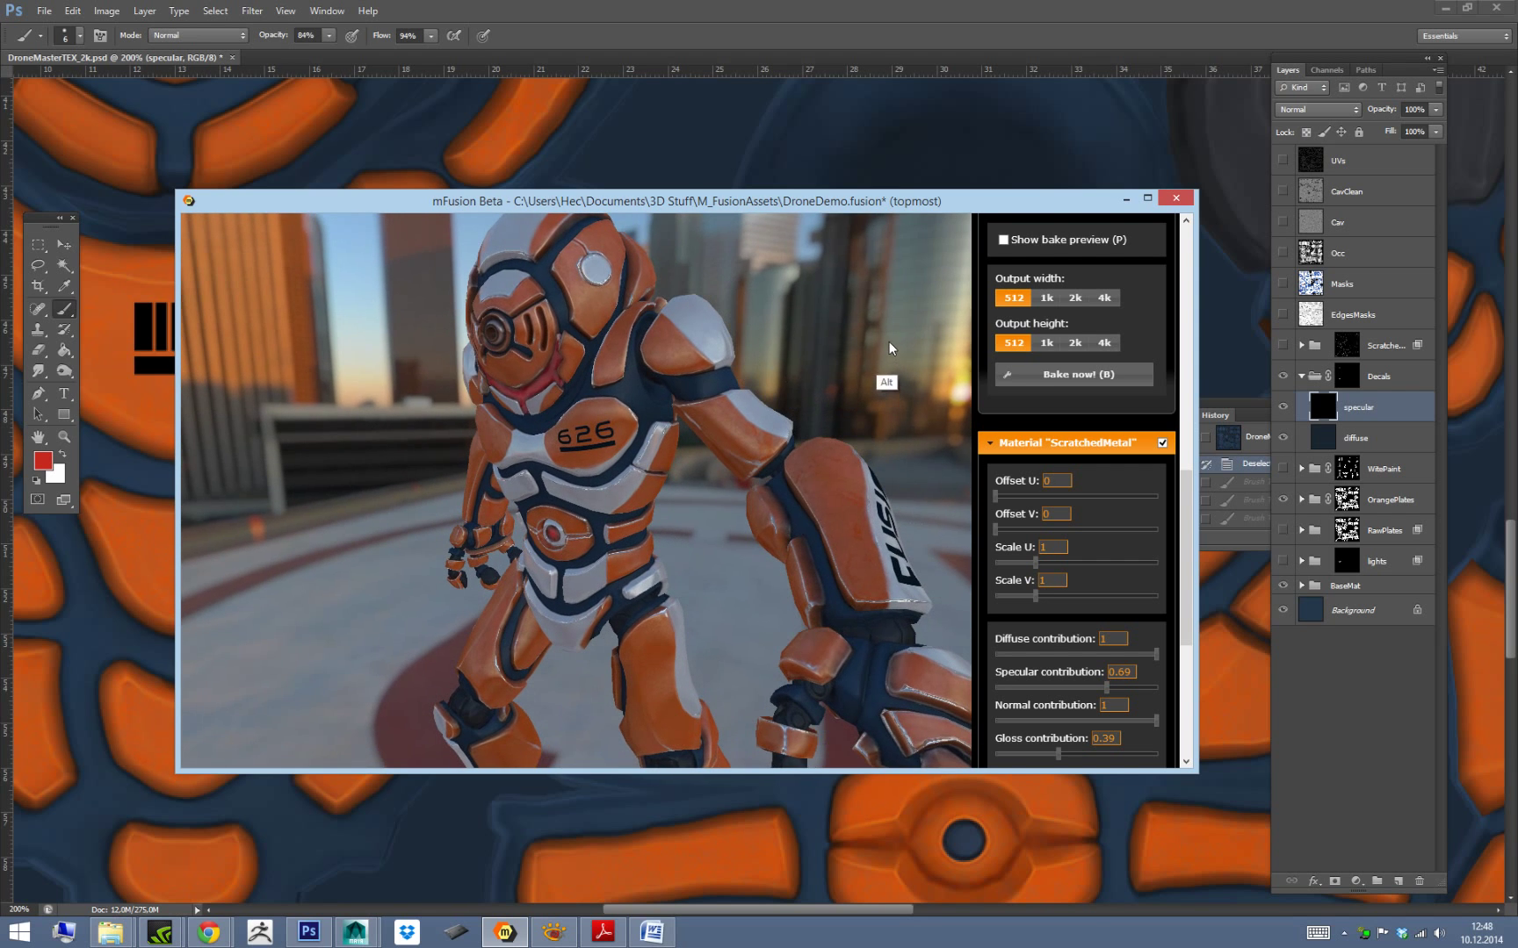
{"action": "key", "text": "p"}
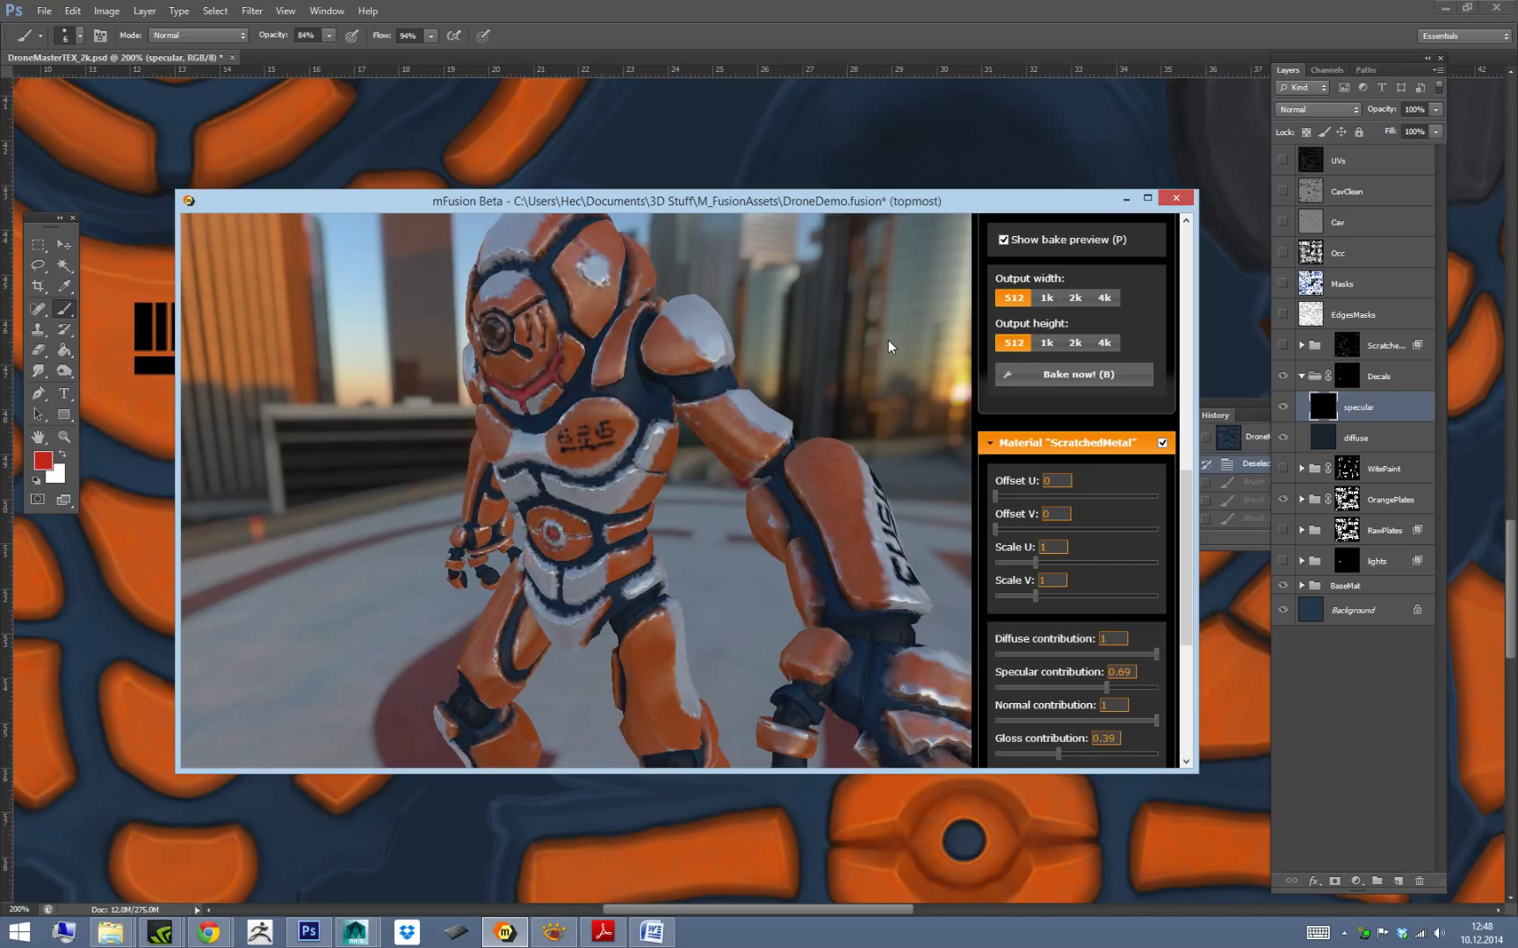
{"action": "left_click", "coordinate": [1148, 199]}
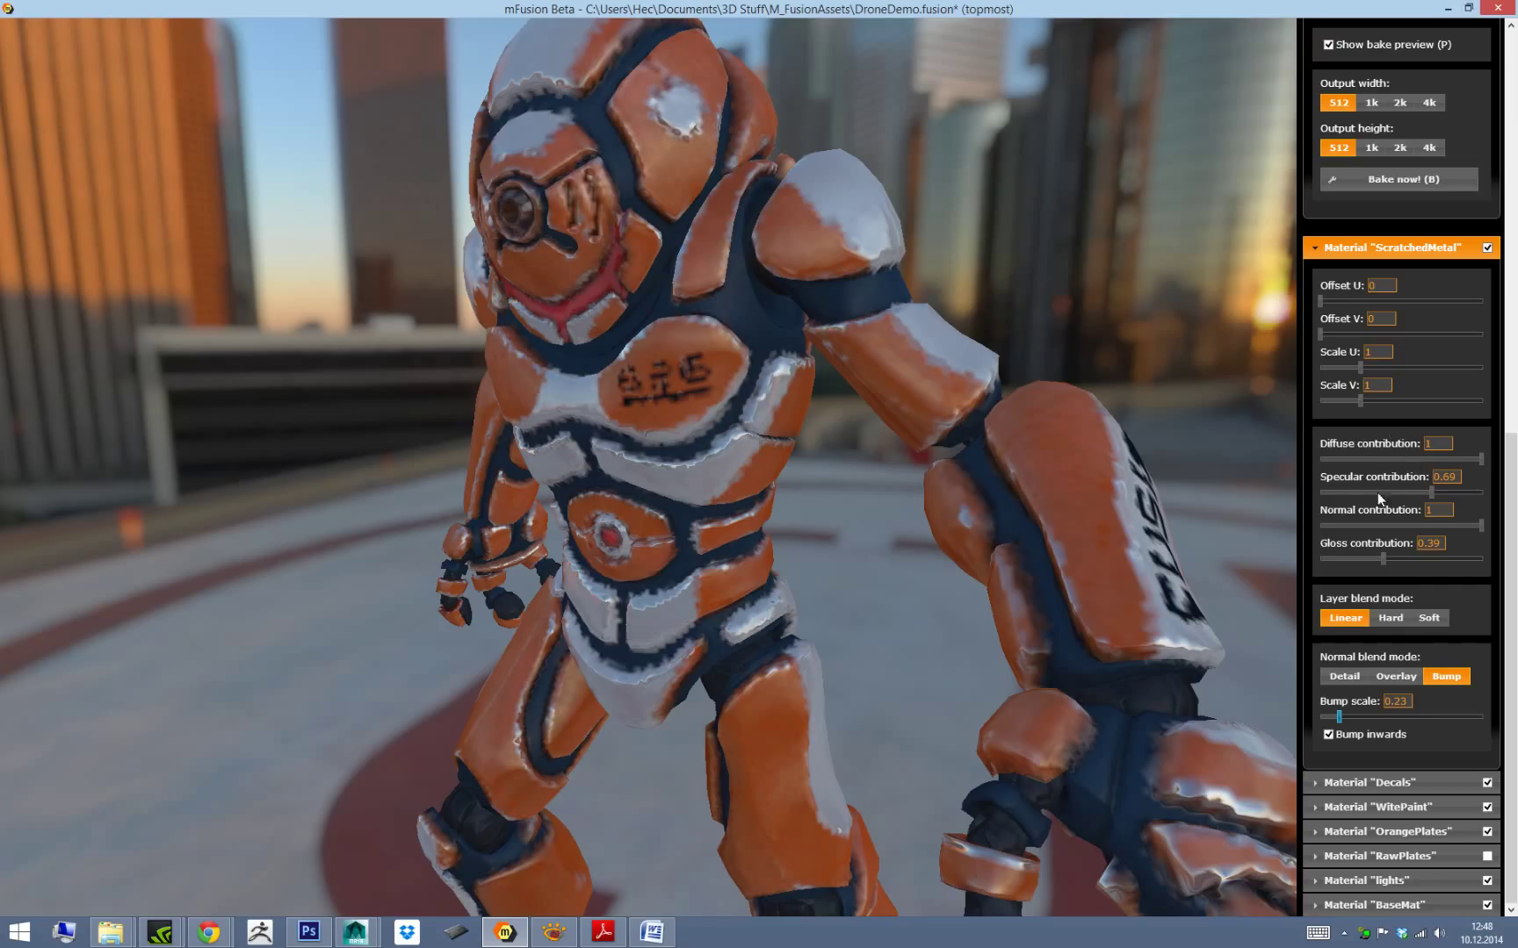
Set the bake output width and height to 1k and check the previewed result on the whole drone.
{"action": "left_click_drag", "start_coordinate": [1512, 474], "coordinate": [1514, 197]}
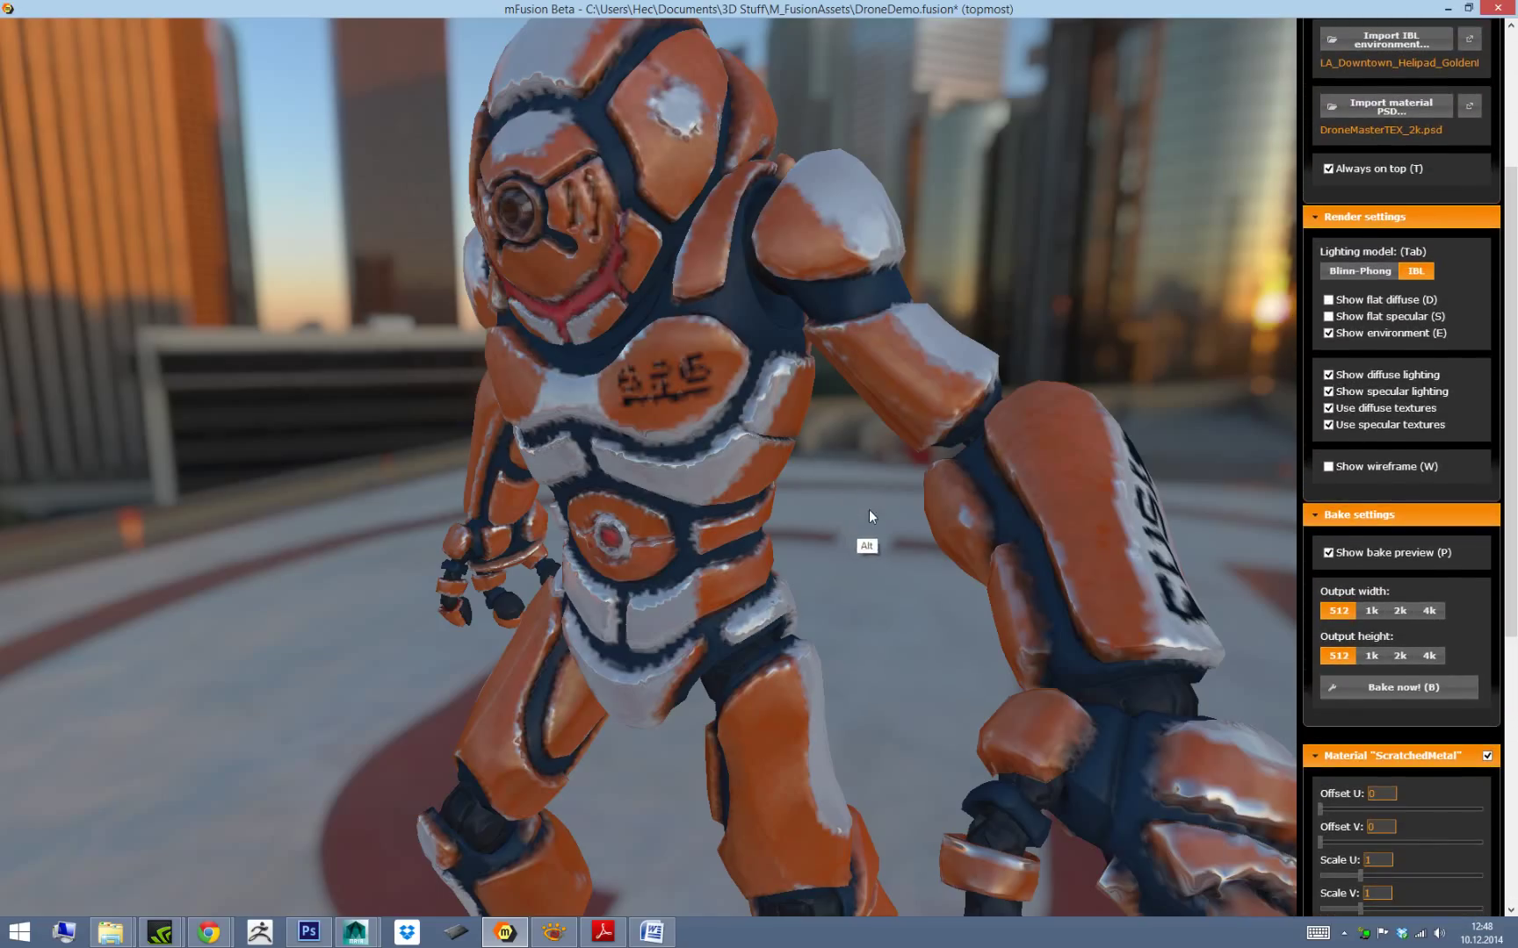
{"action": "mouse_move", "coordinate": [863, 455]}
{"action": "middle_mouse_down", "text": "alt"}
{"action": "mouse_move", "coordinate": [818, 422]}
{"action": "mouse_move", "coordinate": [856, 454]}
{"action": "middle_mouse_up", "text": "alt"}
{"action": "right_click_drag", "start_coordinate": [1017, 417], "coordinate": [848, 258], "text": "alt"}
{"action": "left_click_drag", "start_coordinate": [847, 258], "coordinate": [1000, 384], "text": "alt"}
{"action": "left_click", "coordinate": [1370, 612]}
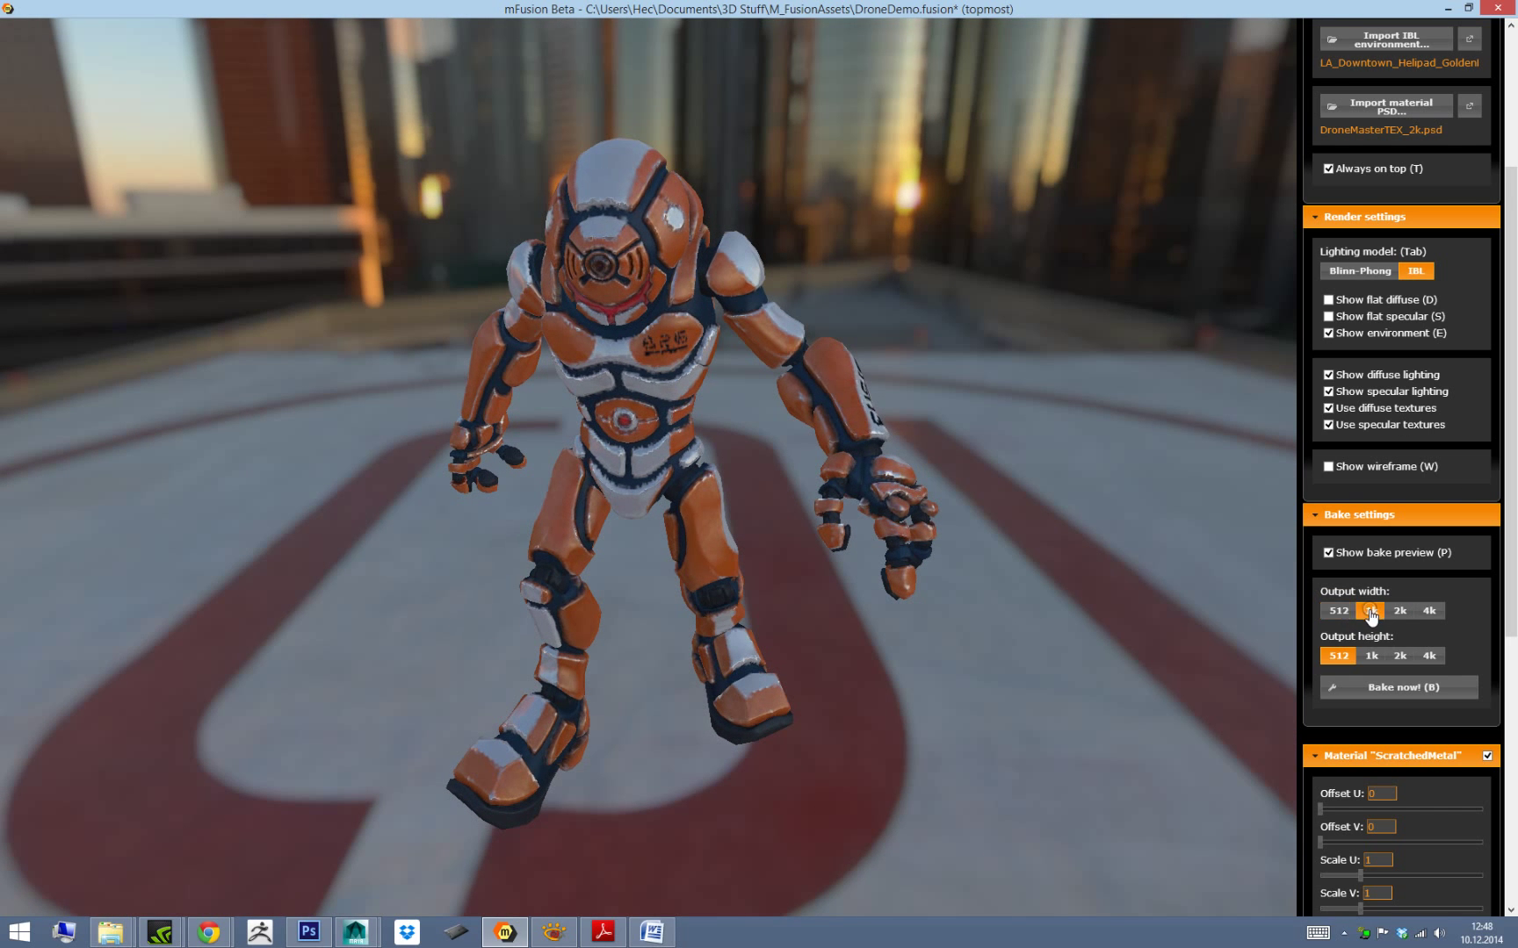
{"action": "left_click", "coordinate": [1372, 657]}
{"action": "mouse_move", "coordinate": [1070, 509]}
{"action": "left_mouse_down", "text": "alt"}
{"action": "mouse_move", "coordinate": [1053, 493]}
{"action": "mouse_move", "coordinate": [1088, 512]}
{"action": "left_mouse_up", "text": "alt"}
Set the bake output width and height to 2k and view the previewed result.
{"action": "left_click", "coordinate": [1400, 612]}
{"action": "left_click", "coordinate": [1400, 656]}
{"action": "left_click_drag", "start_coordinate": [980, 522], "coordinate": [1024, 532], "text": "alt"}
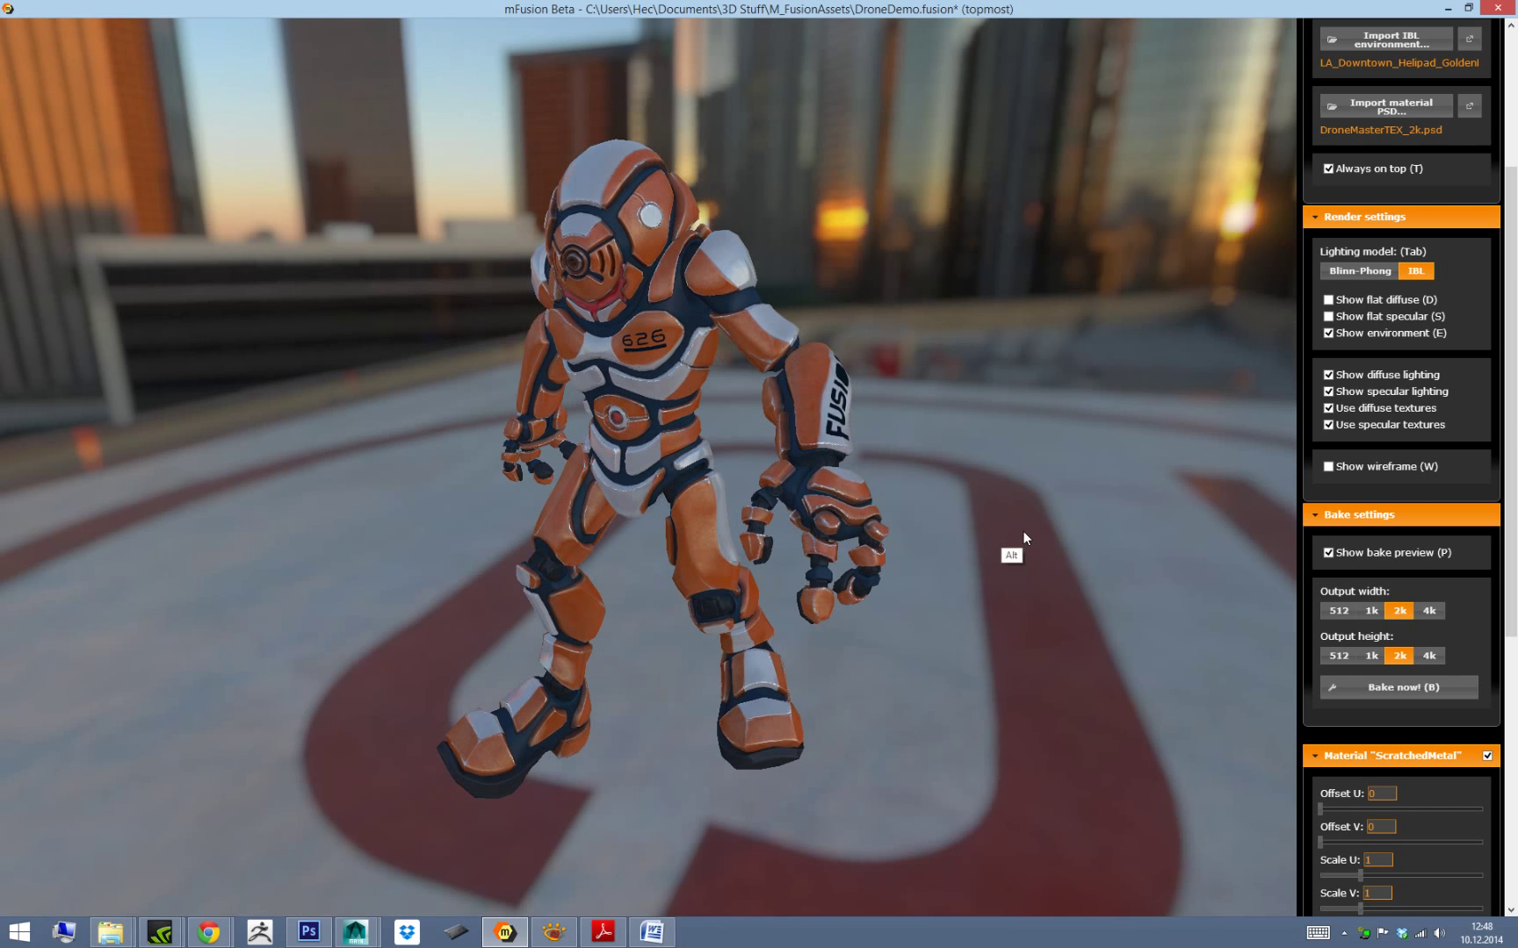
Inspect the drone from several angles and bake the current material results to textures.
{"action": "left_click_drag", "start_coordinate": [1034, 471], "coordinate": [957, 231], "text": "alt"}
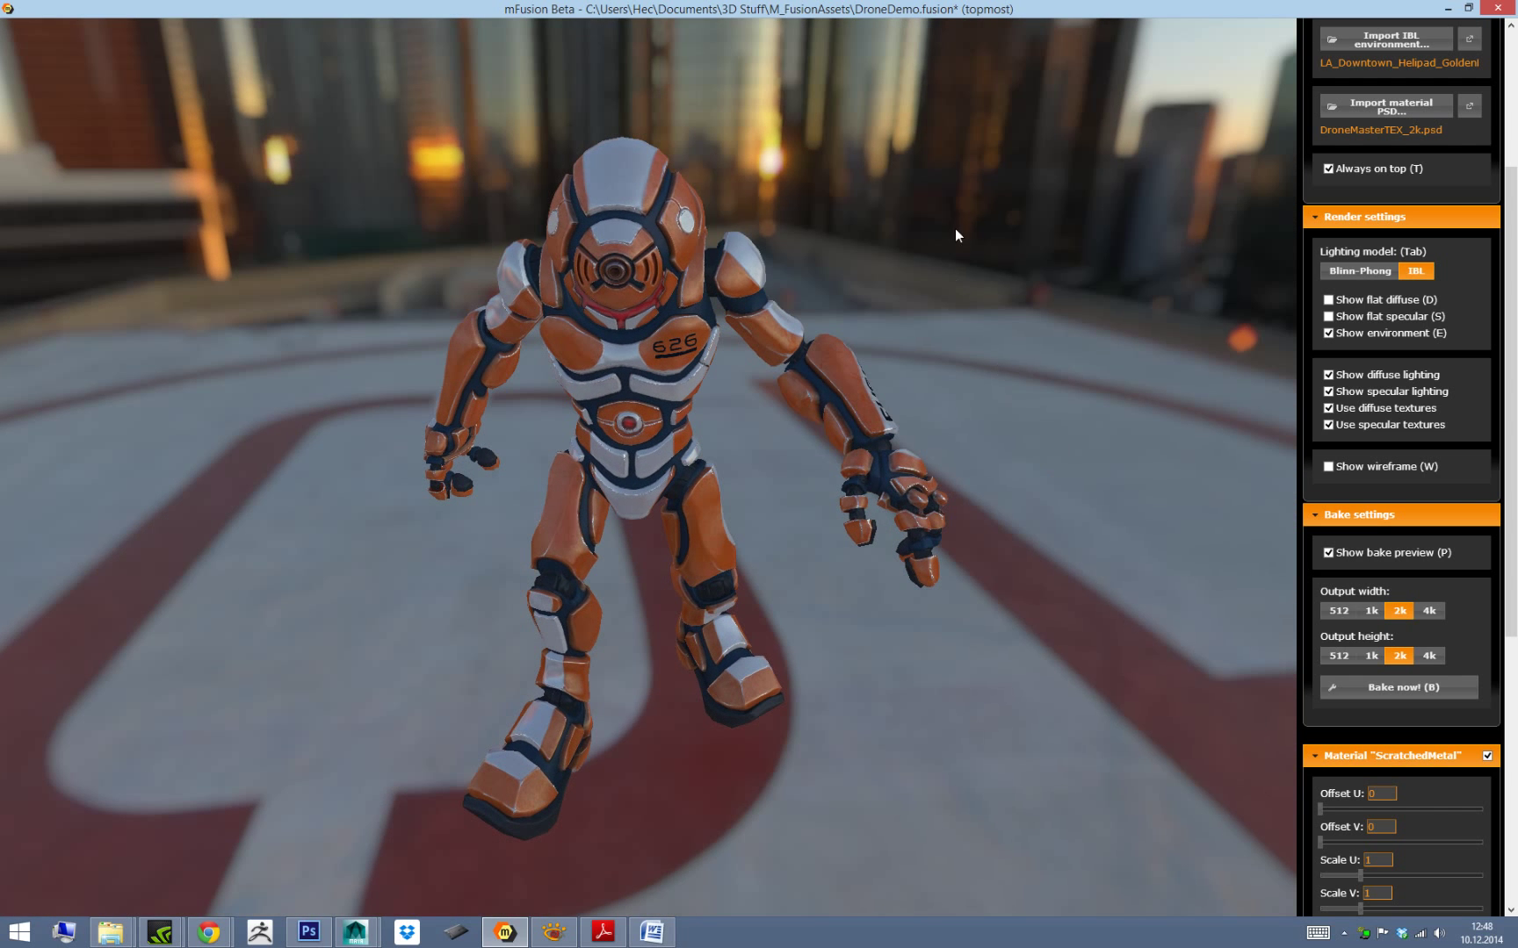
{"action": "left_click_drag", "start_coordinate": [1052, 474], "coordinate": [1087, 491], "text": "alt"}
{"action": "right_click_drag", "start_coordinate": [1087, 491], "coordinate": [1118, 624], "text": "alt"}
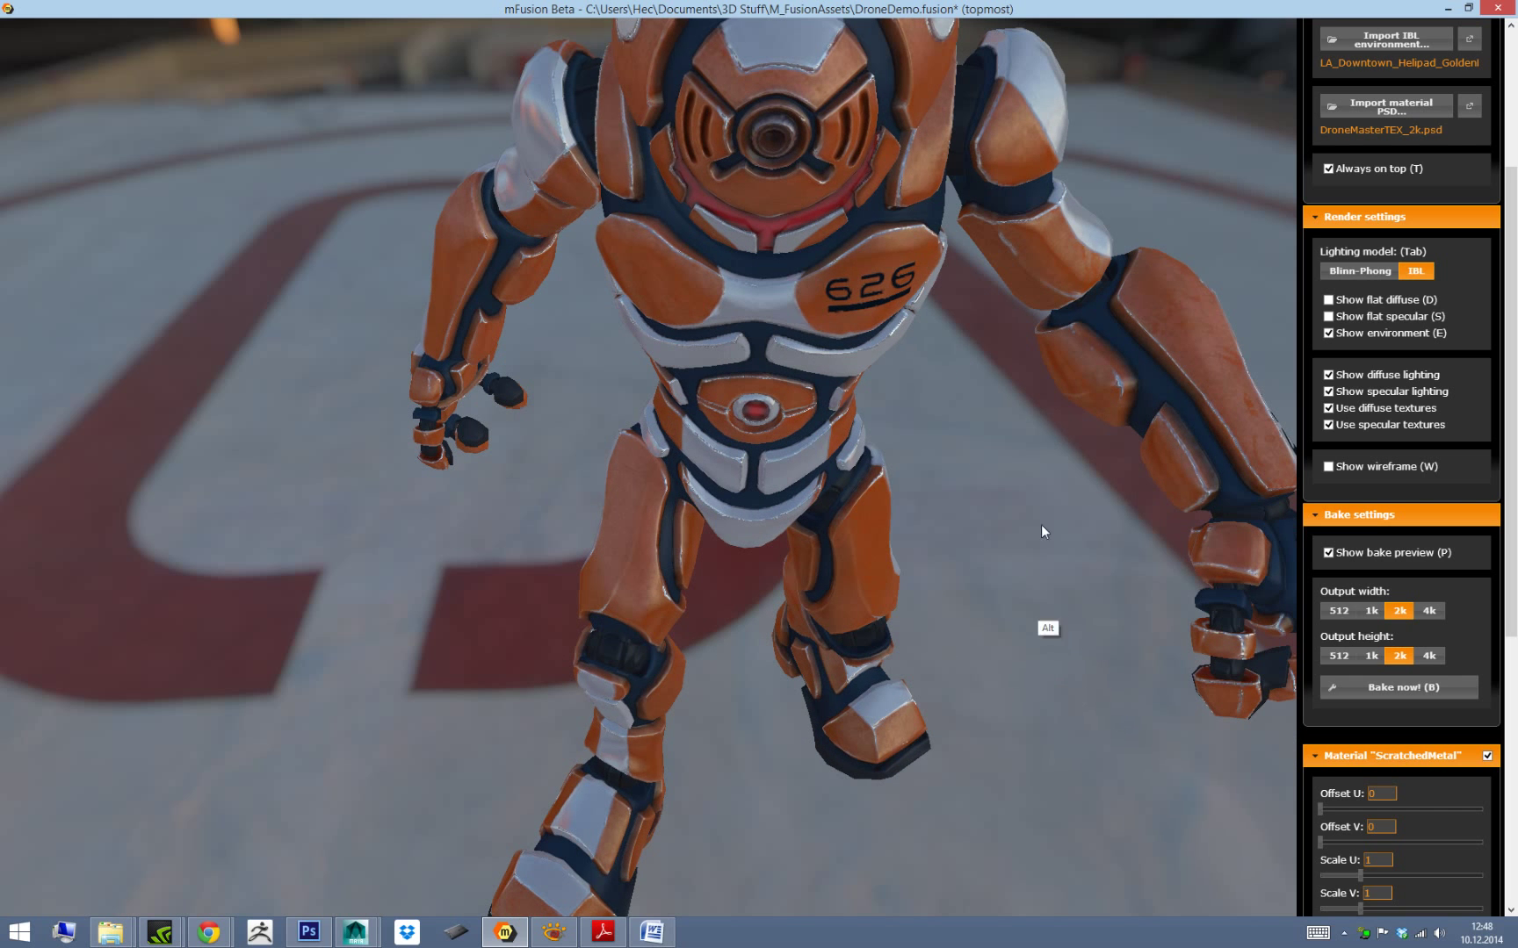
{"action": "right_click_drag", "start_coordinate": [992, 451], "coordinate": [1040, 356], "text": "alt"}
{"action": "left_click_drag", "start_coordinate": [1041, 357], "coordinate": [504, 291], "text": "alt"}
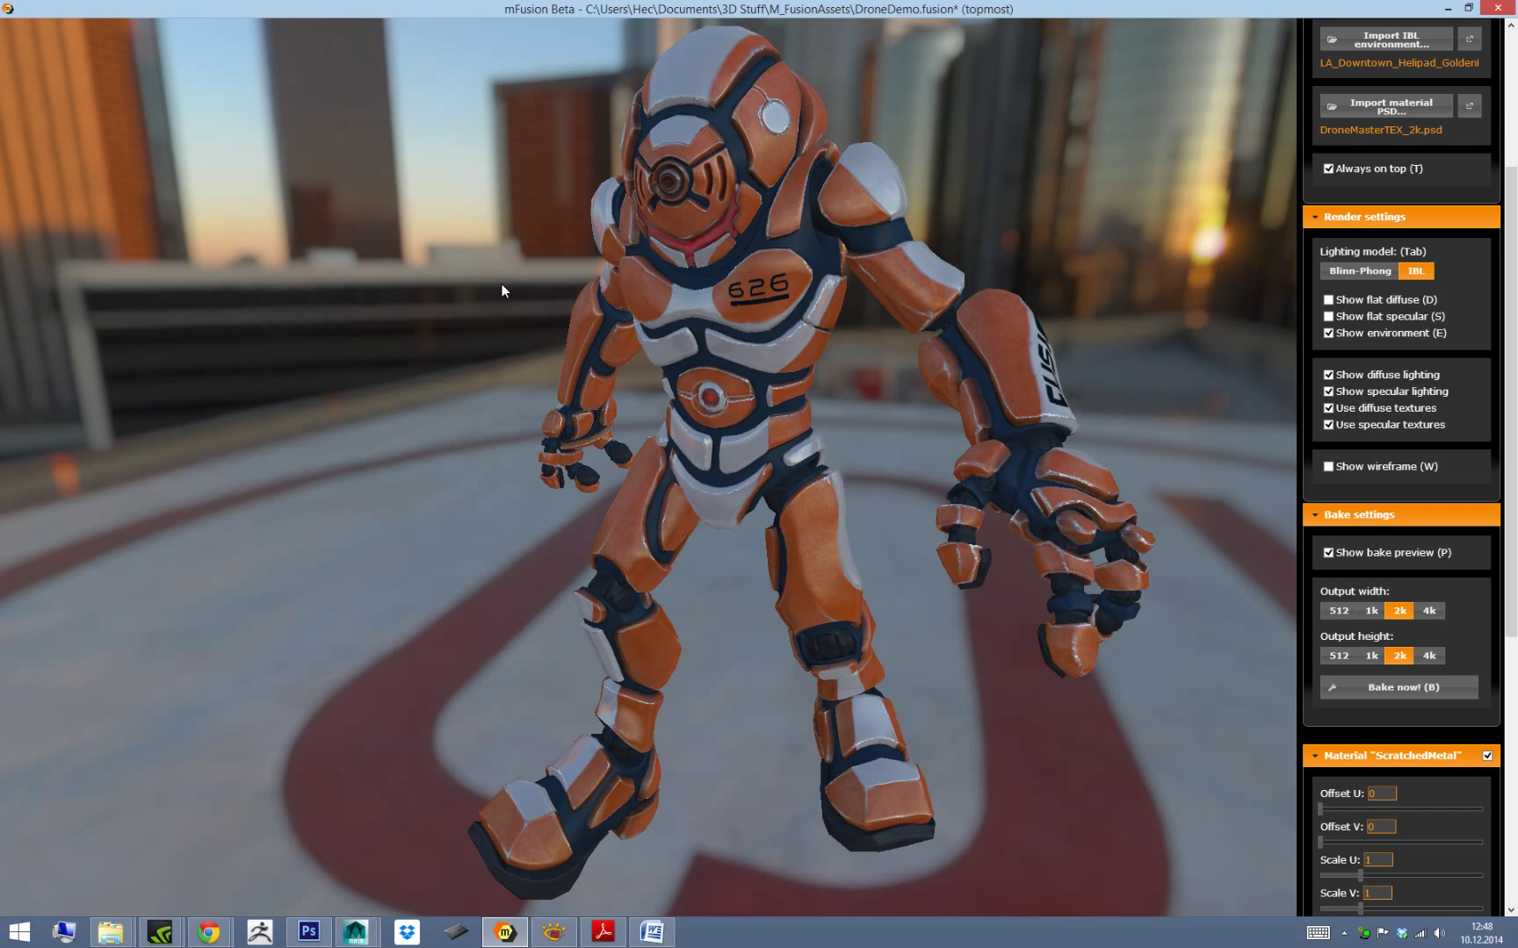
{"action": "left_click_drag", "start_coordinate": [1206, 432], "coordinate": [1029, 444], "text": "alt"}
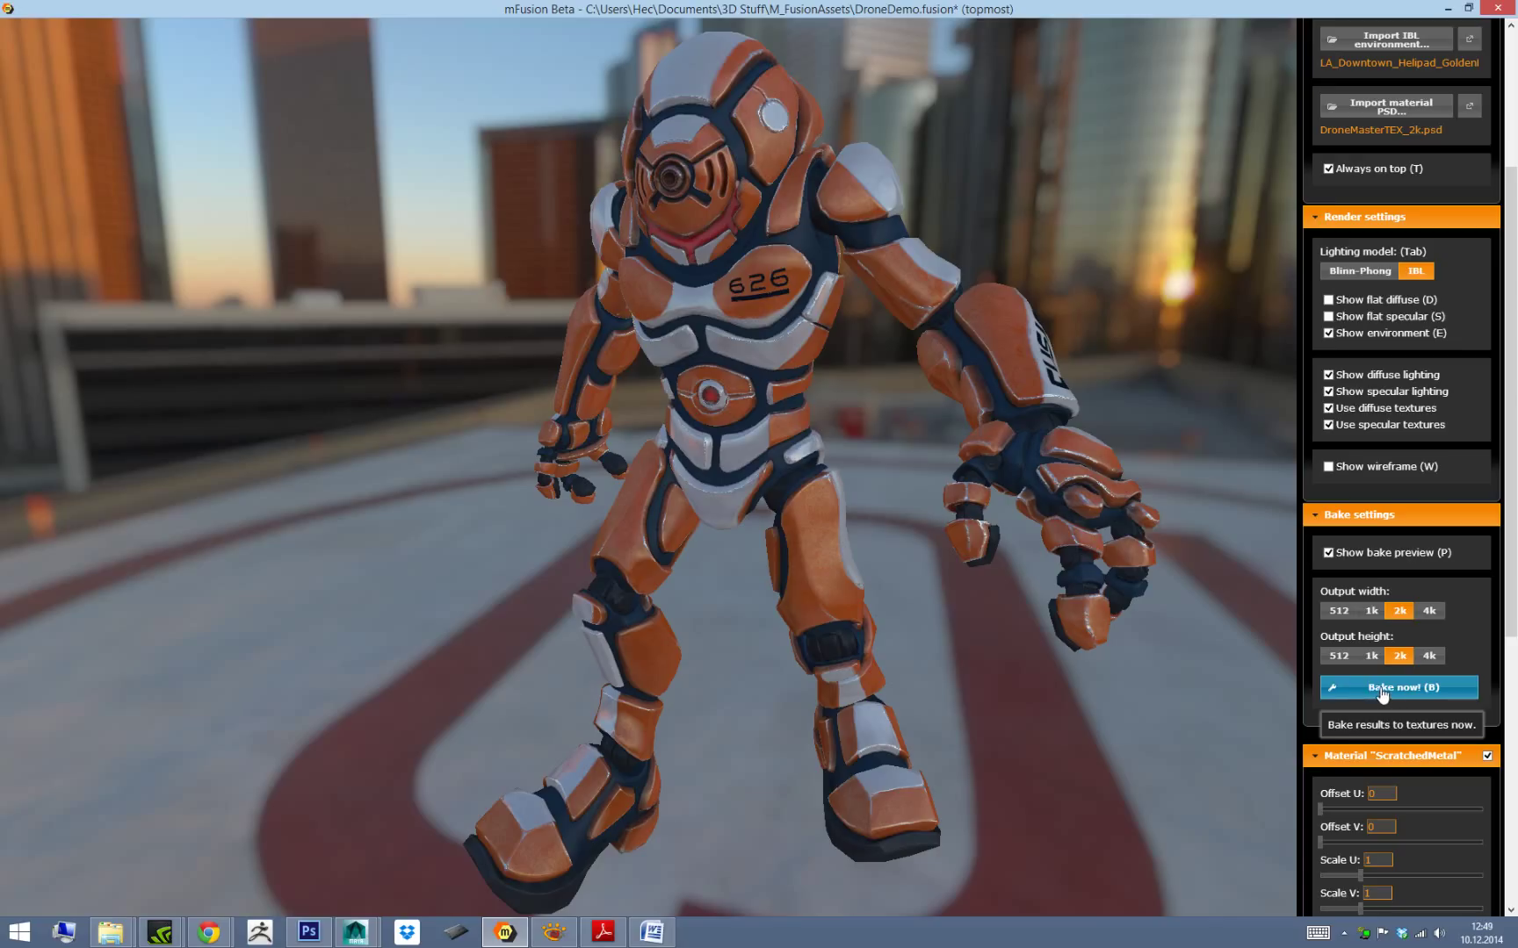
{"action": "key", "text": "b"}
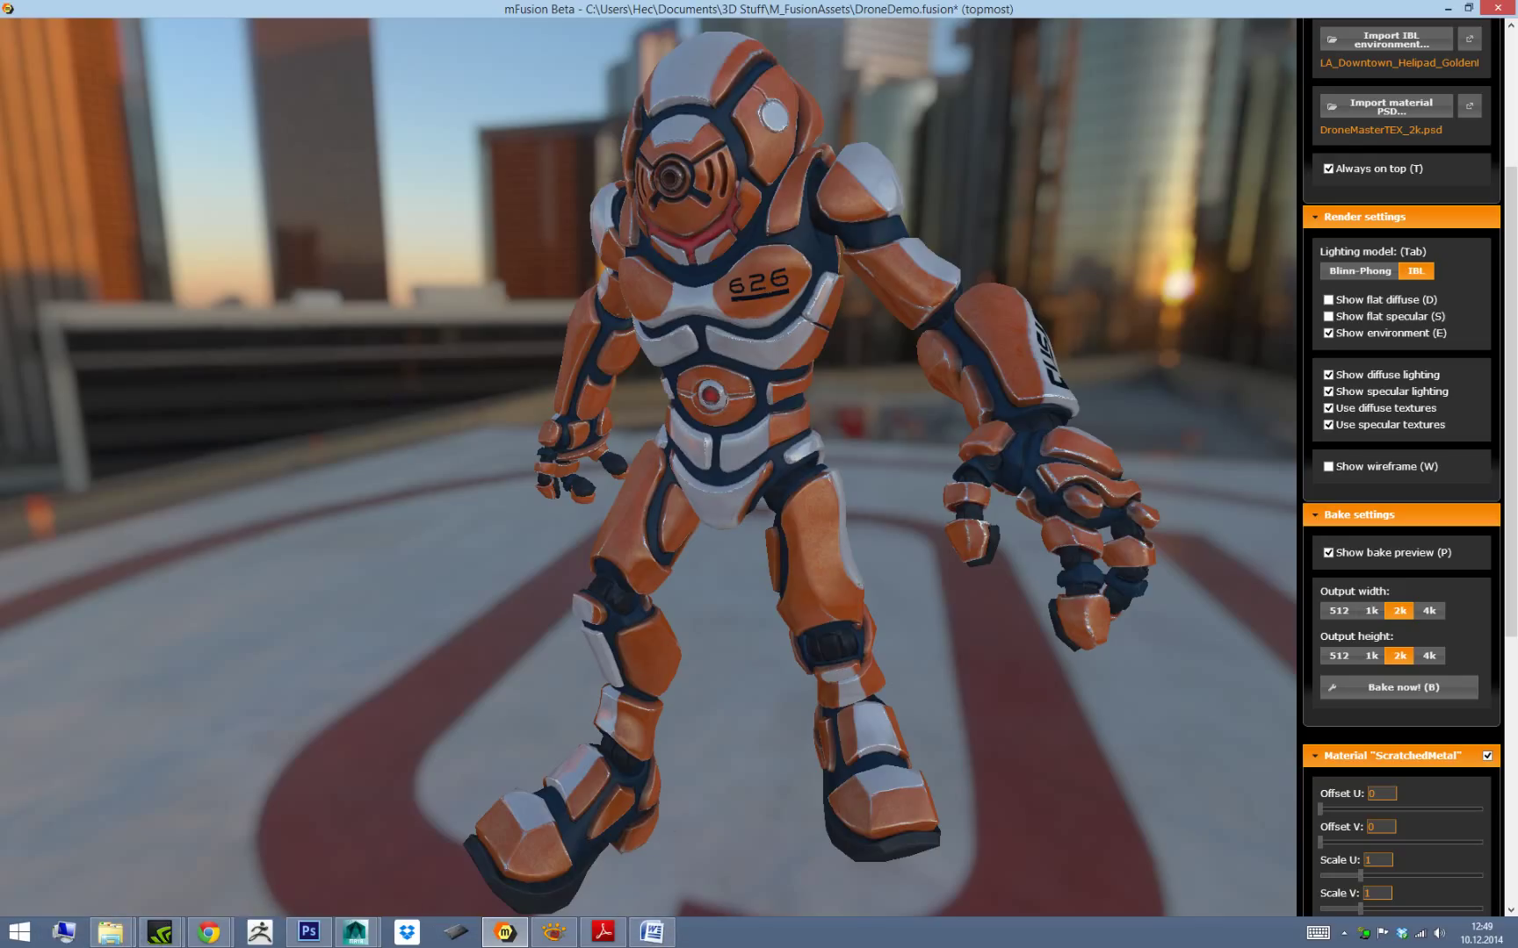
Switch to XnView, open the baked DroneMasterTEX_2k_diffuse.tga and page through to the gloss, normal and specular maps.
{"action": "left_click_drag", "start_coordinate": [1158, 369], "coordinate": [1098, 391]}
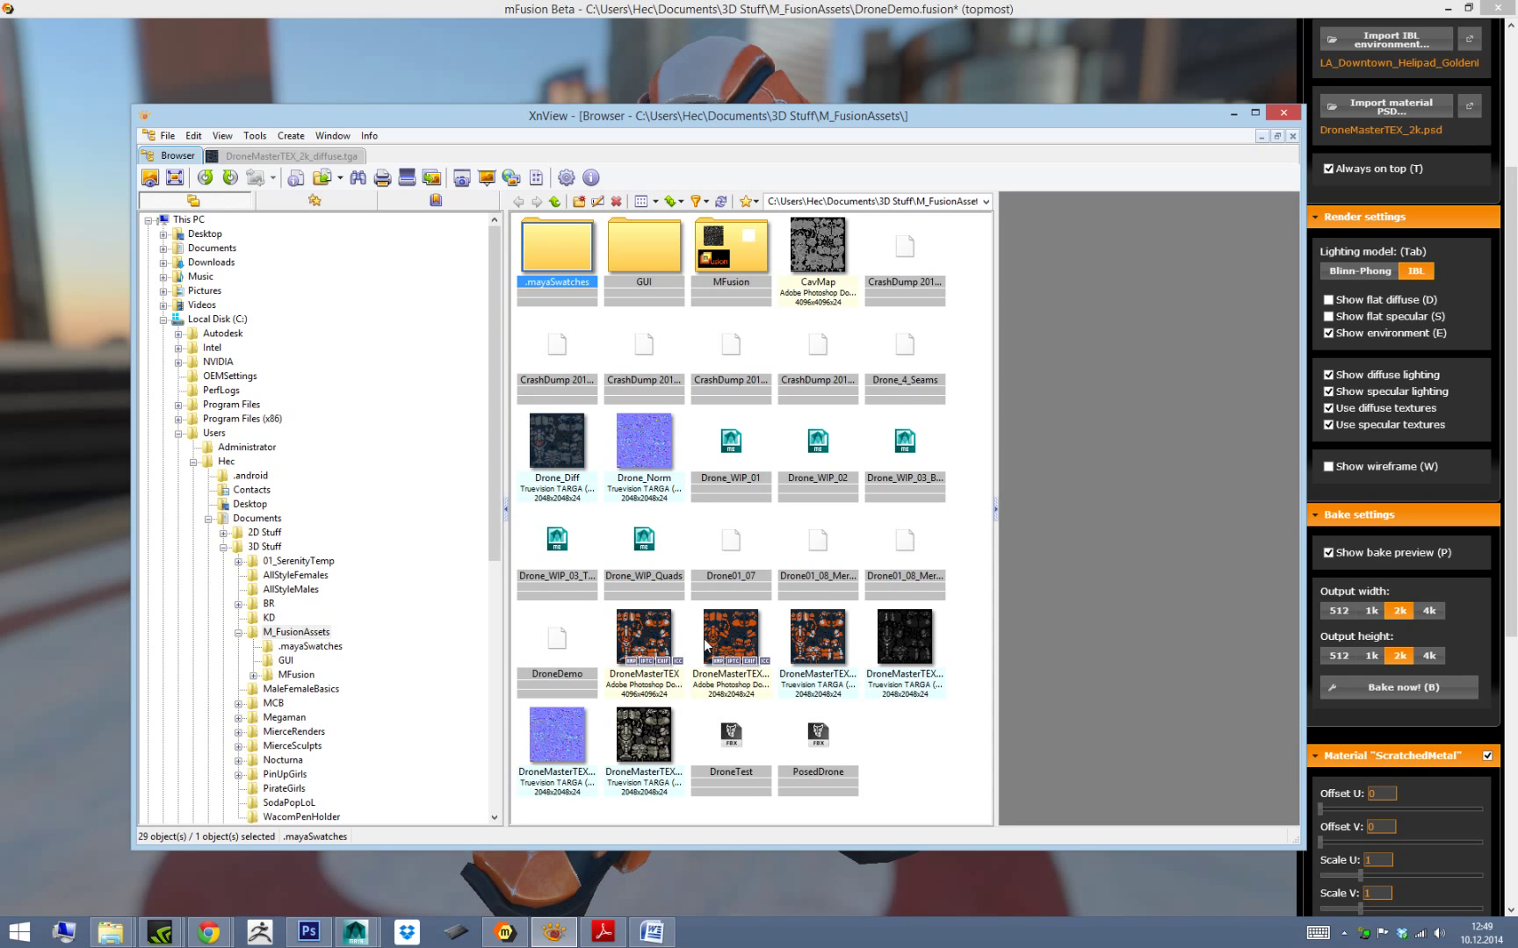
{"action": "double_click", "coordinate": [823, 645]}
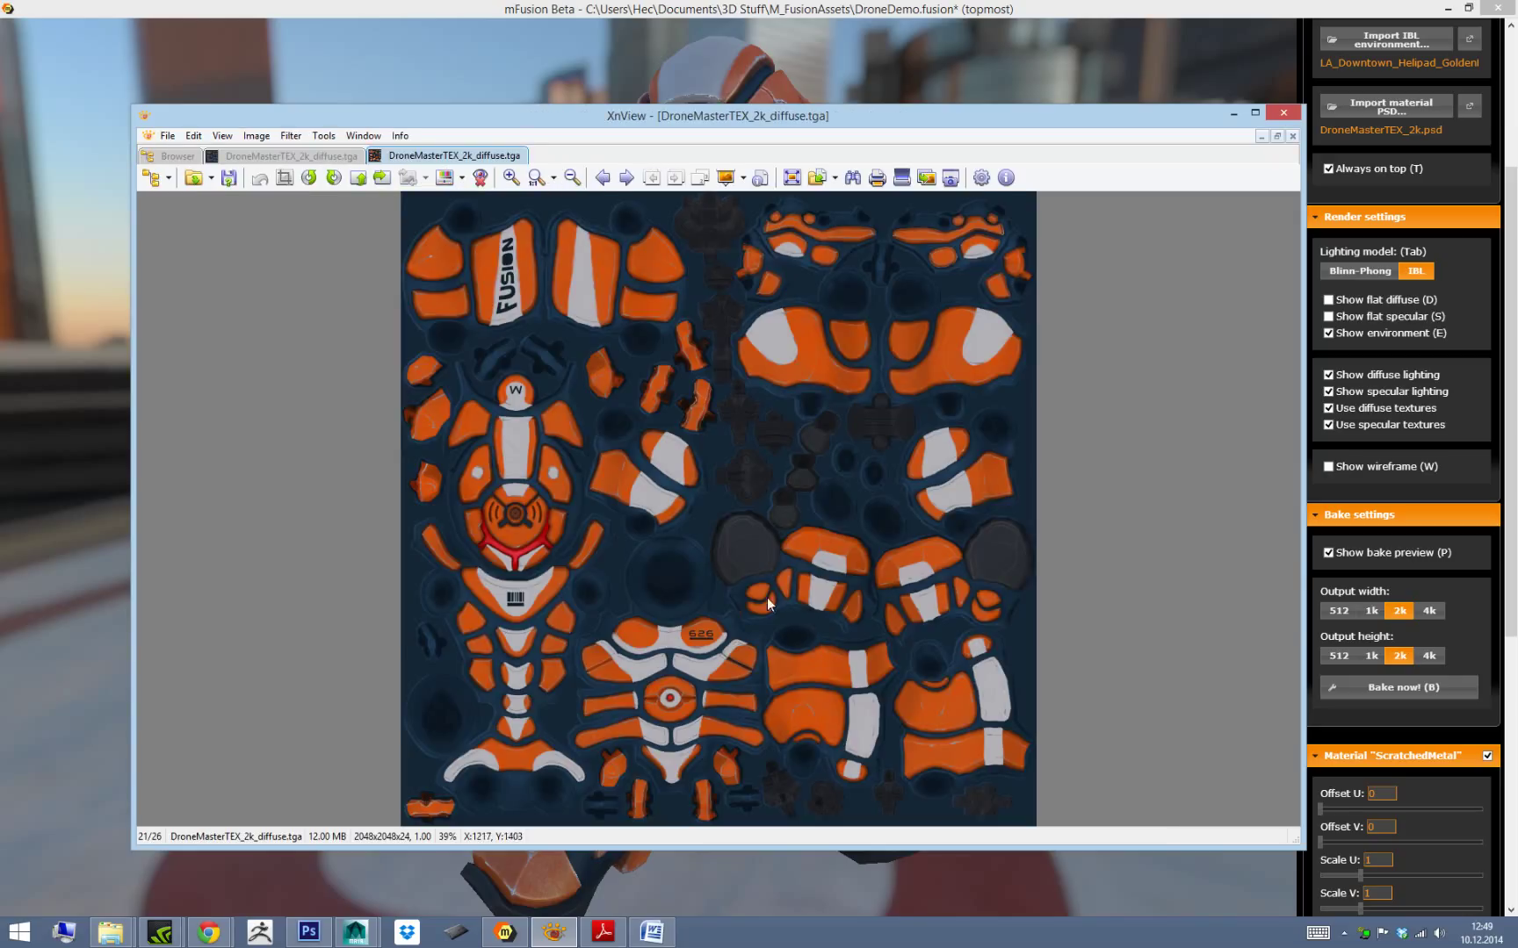
{"action": "key", "text": "space"}
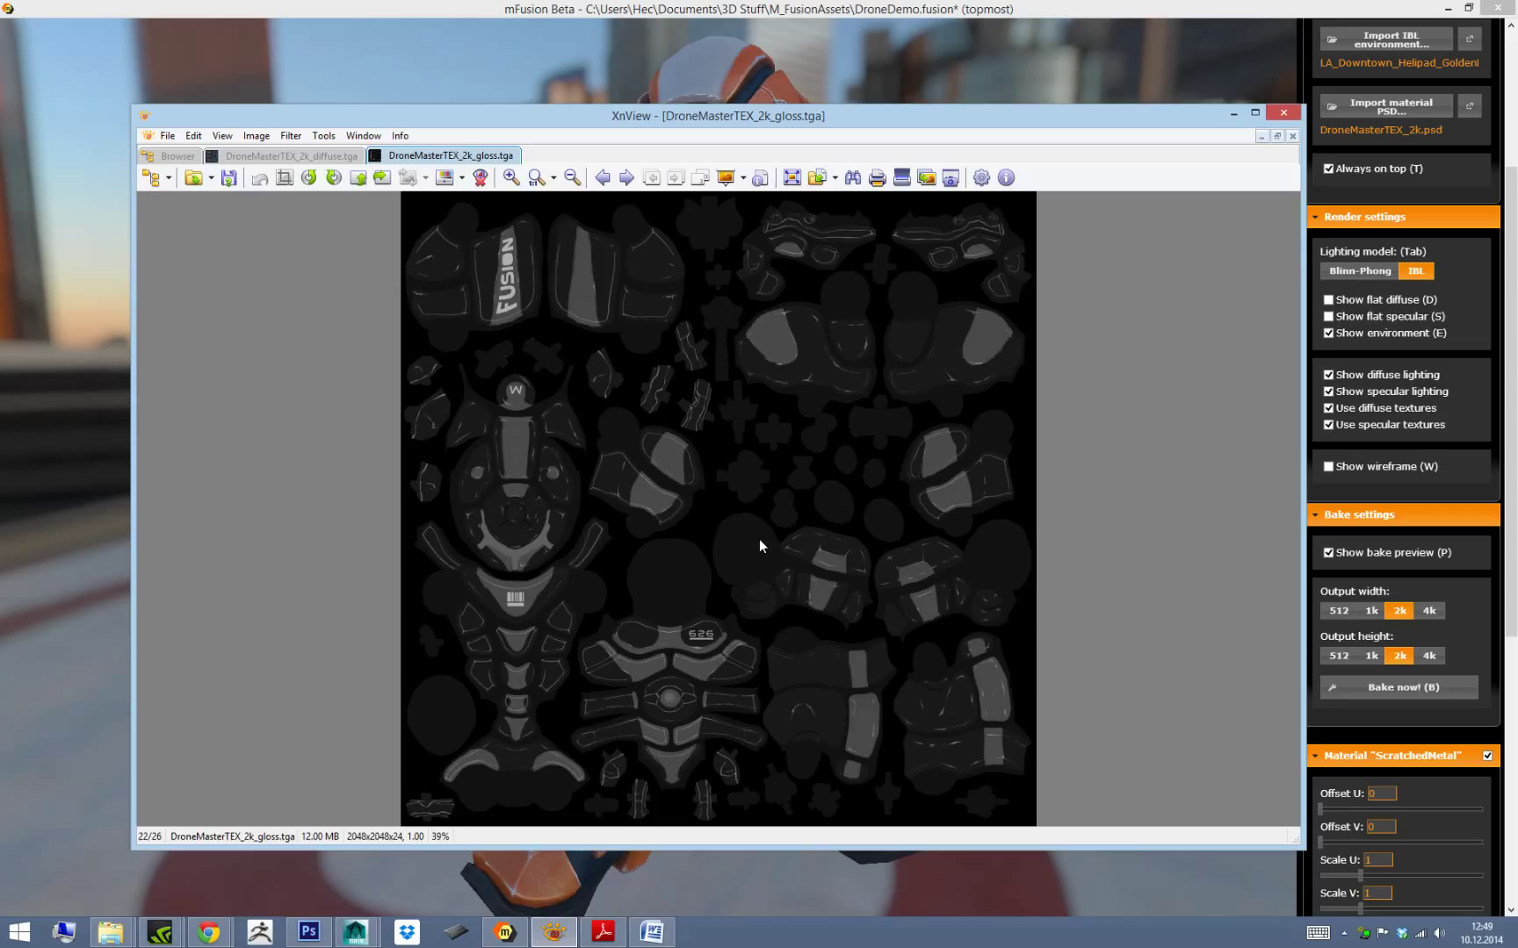
{"action": "key", "text": "space"}
{"action": "key", "text": "space"}
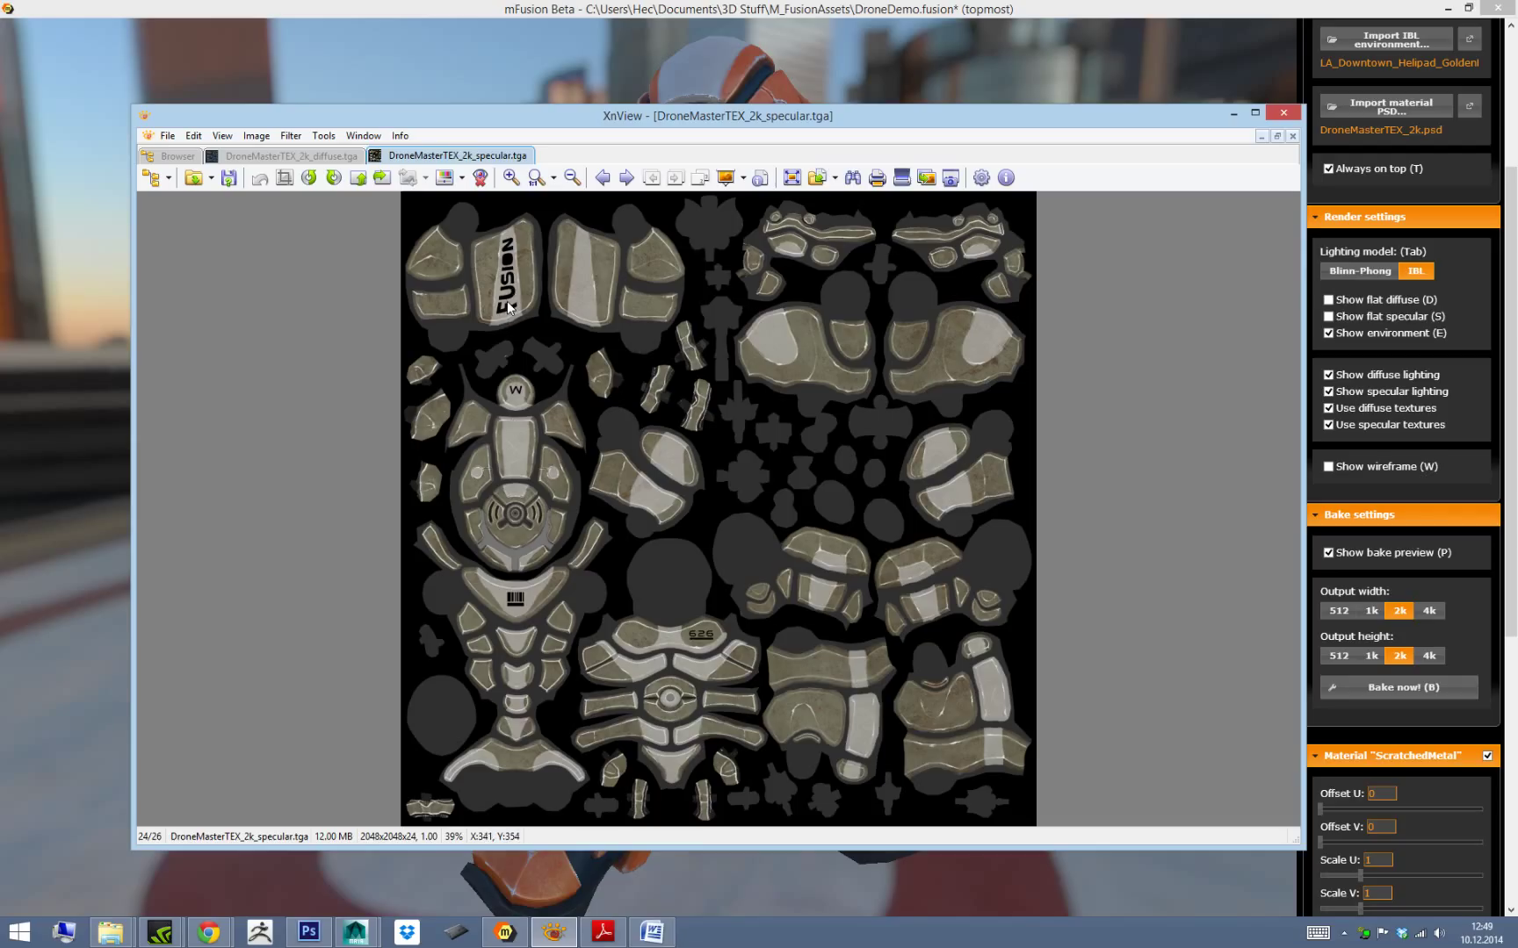
Go back to the baked normal map and examine the FUSION lettering at 200% in a maximized XnView window.
{"action": "scroll", "coordinate": [508, 305], "scroll_direction": "up", "scroll_amount": 1}
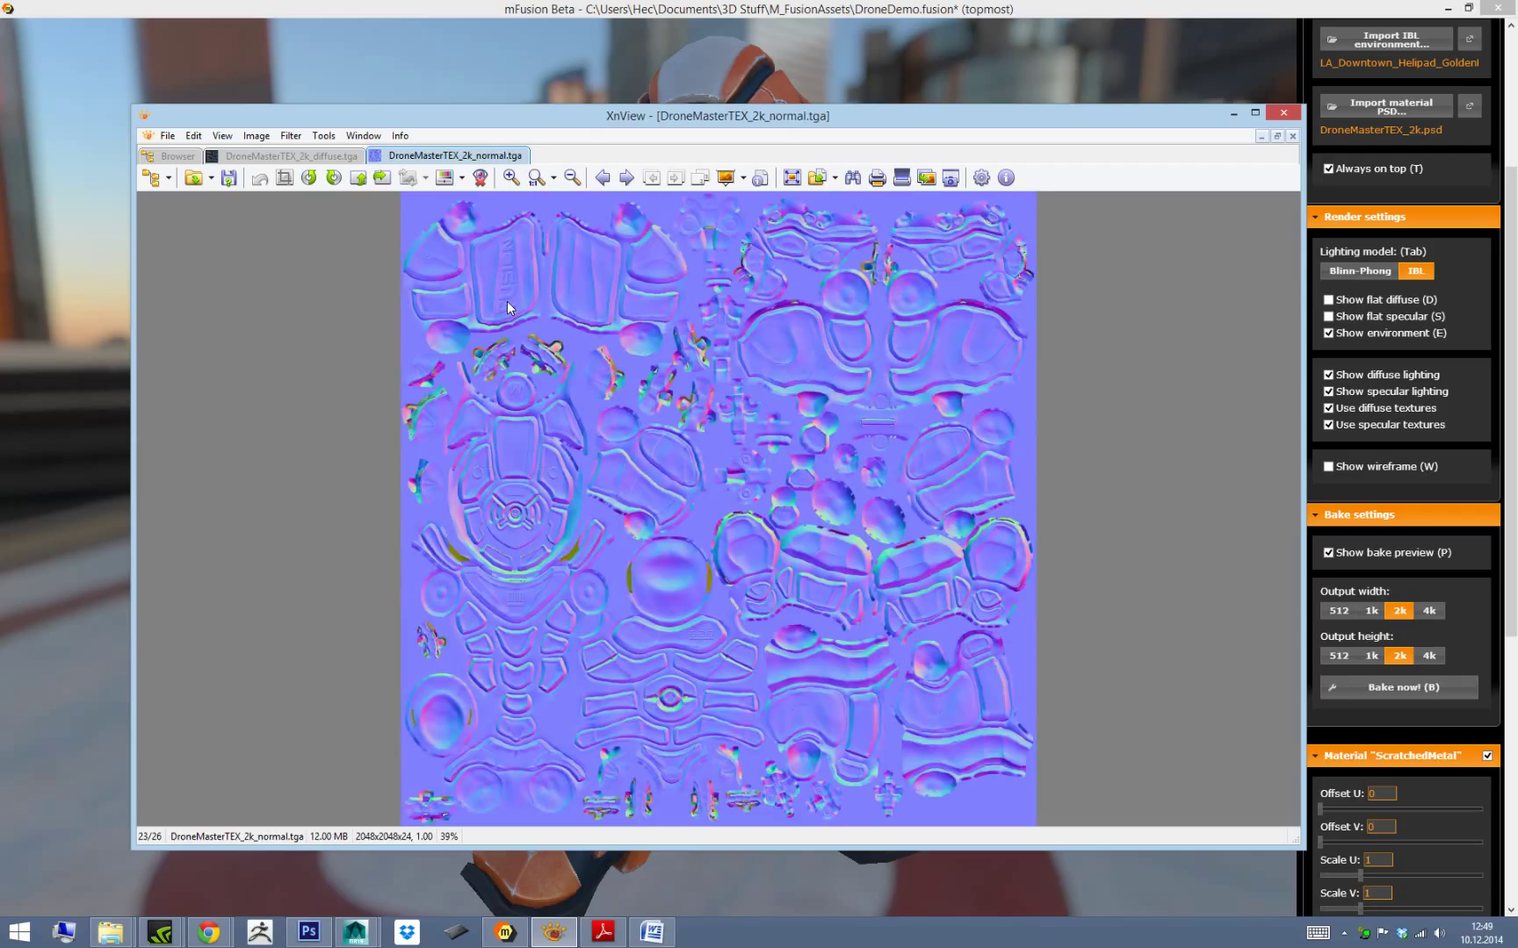
{"action": "scroll", "coordinate": [508, 305], "scroll_direction": "up", "scroll_amount": 1}
{"action": "scroll", "coordinate": [507, 306], "scroll_direction": "down", "scroll_amount": 1}
{"action": "scroll", "coordinate": [515, 289], "scroll_direction": "up", "scroll_amount": 3, "text": "ctrl"}
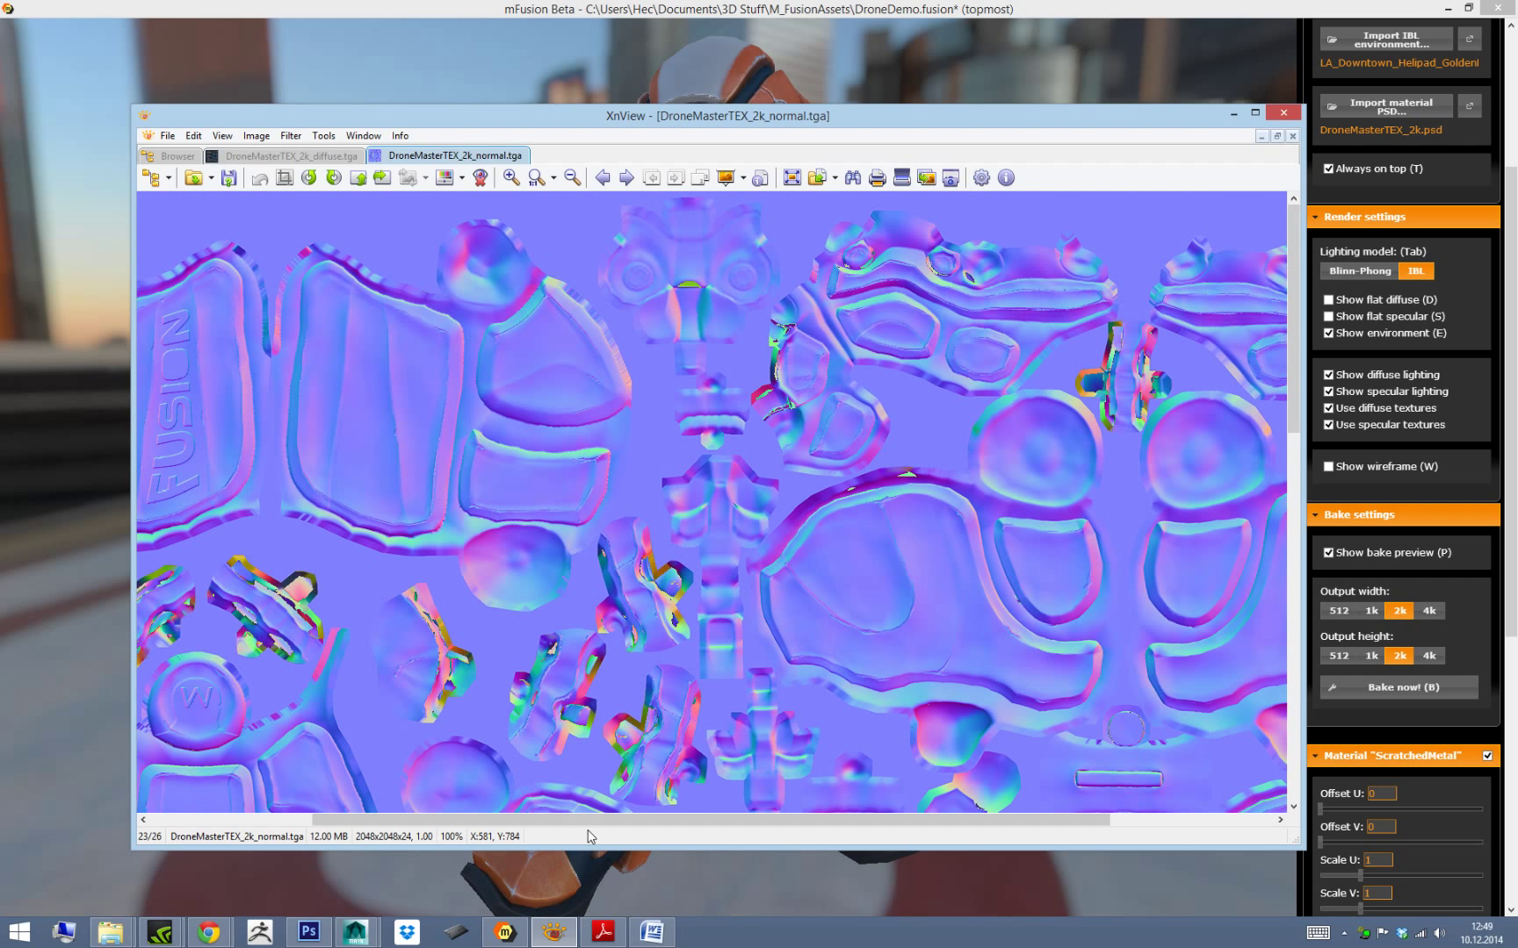
{"action": "left_click_drag", "start_coordinate": [575, 820], "coordinate": [408, 835]}
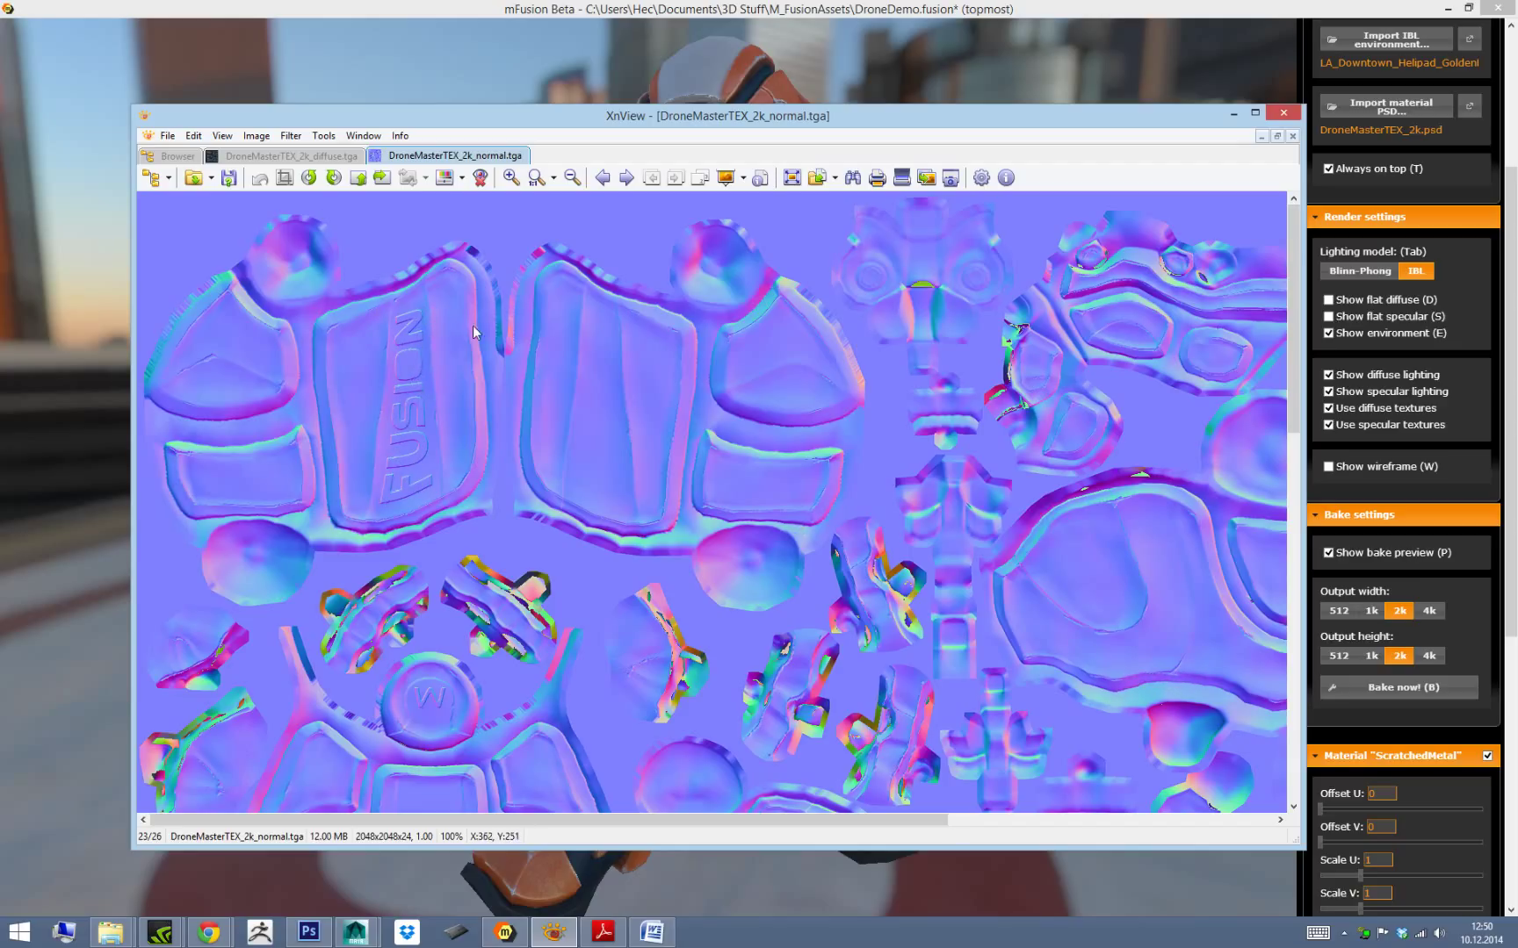
{"action": "left_click", "coordinate": [1255, 112]}
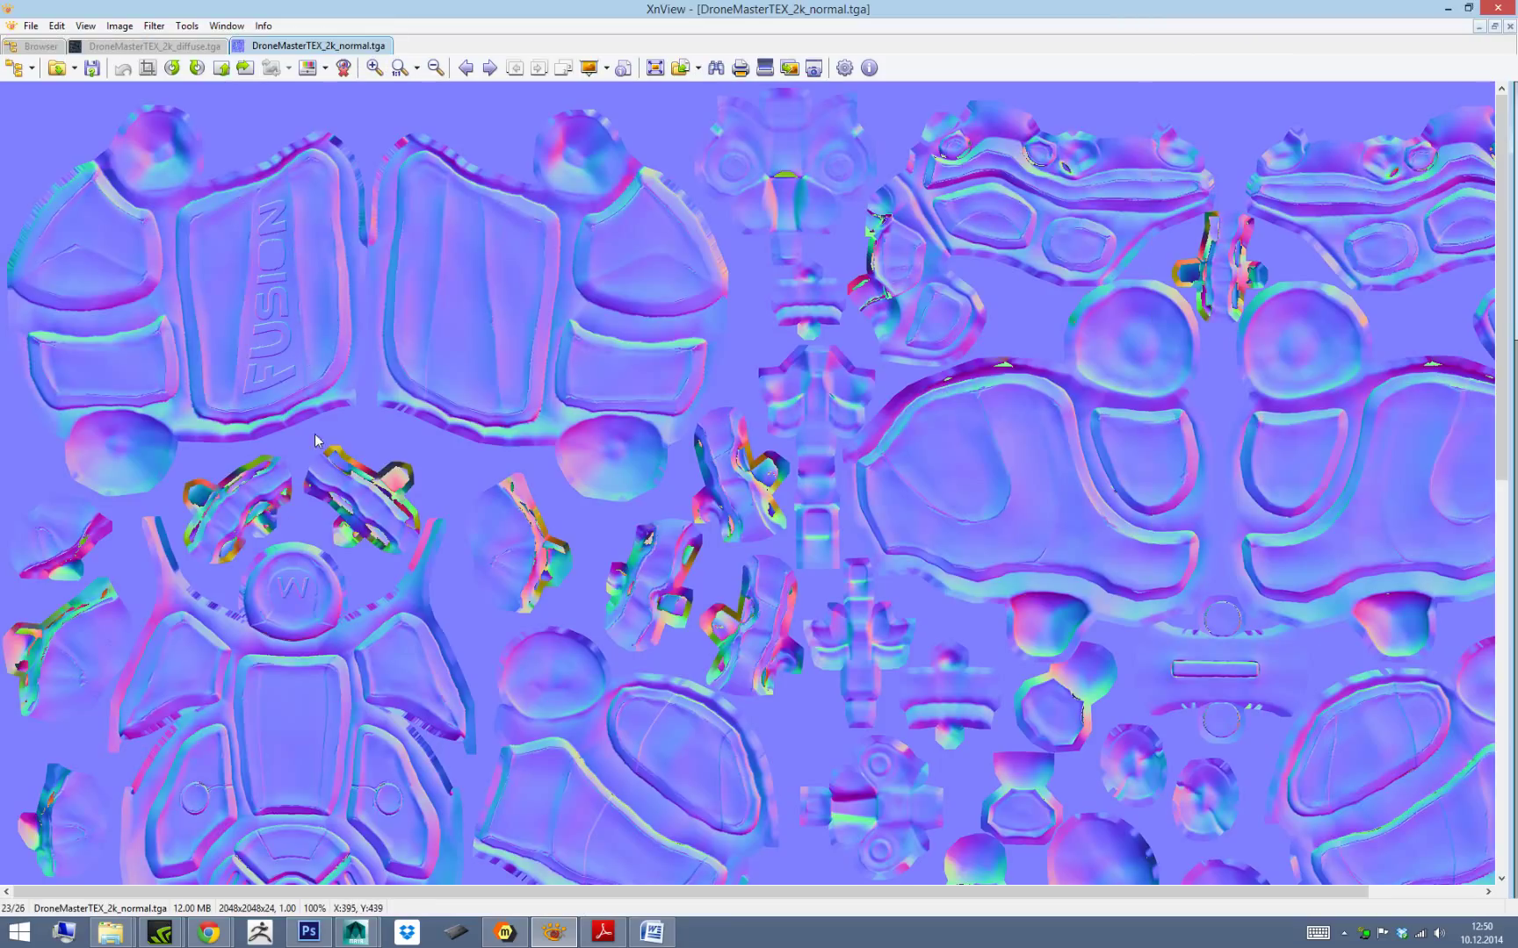
{"action": "scroll", "coordinate": [440, 431], "scroll_direction": "up", "scroll_amount": 1}
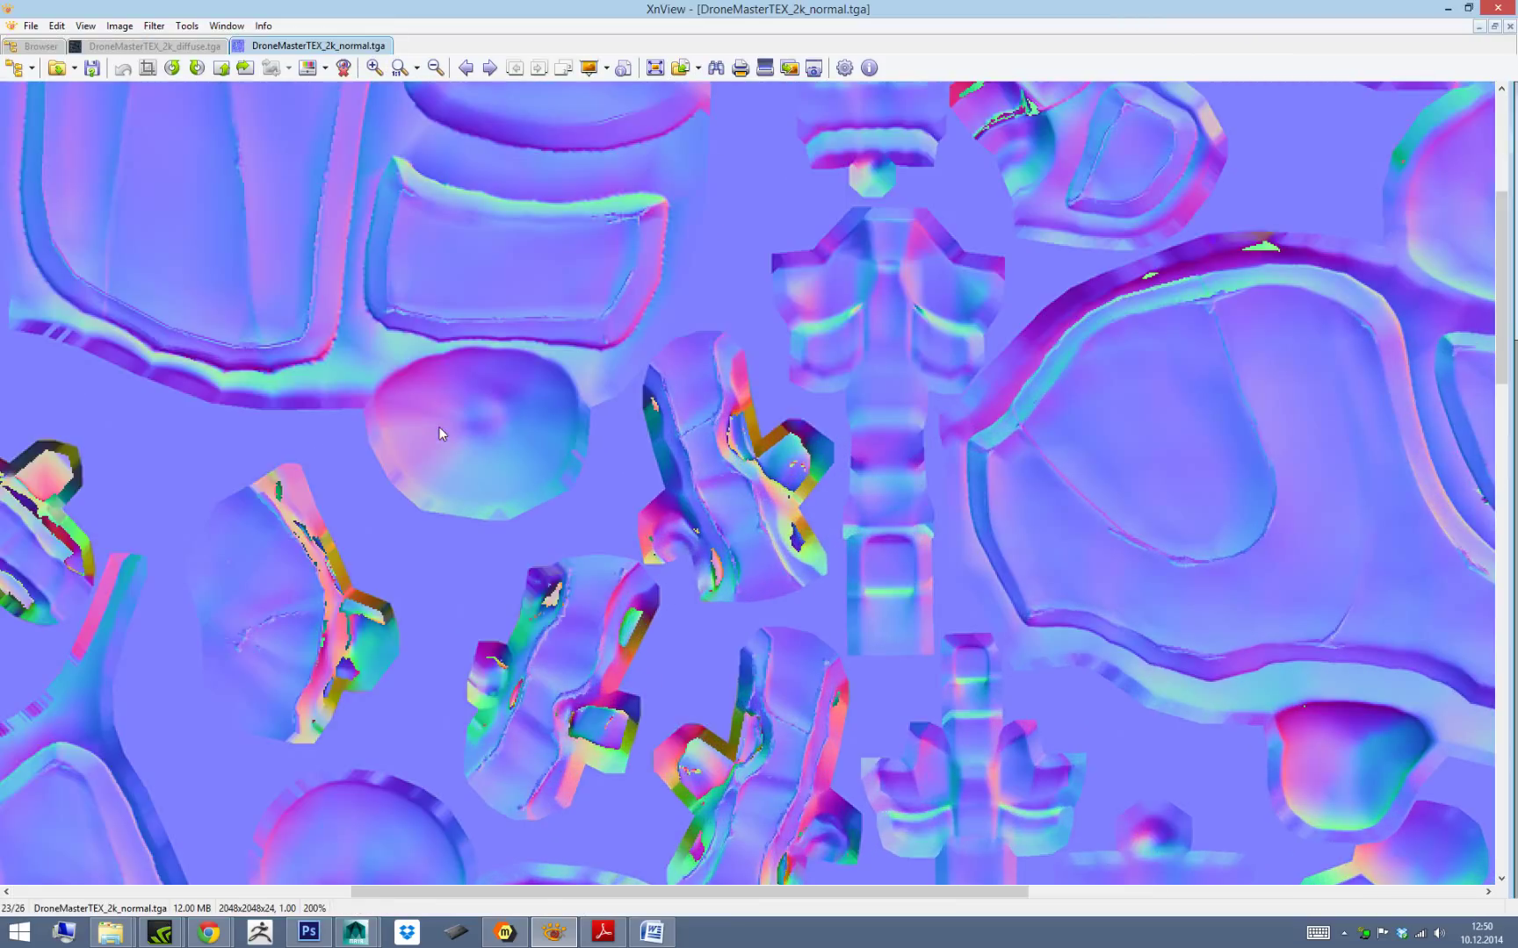
{"action": "left_click", "coordinate": [218, 892]}
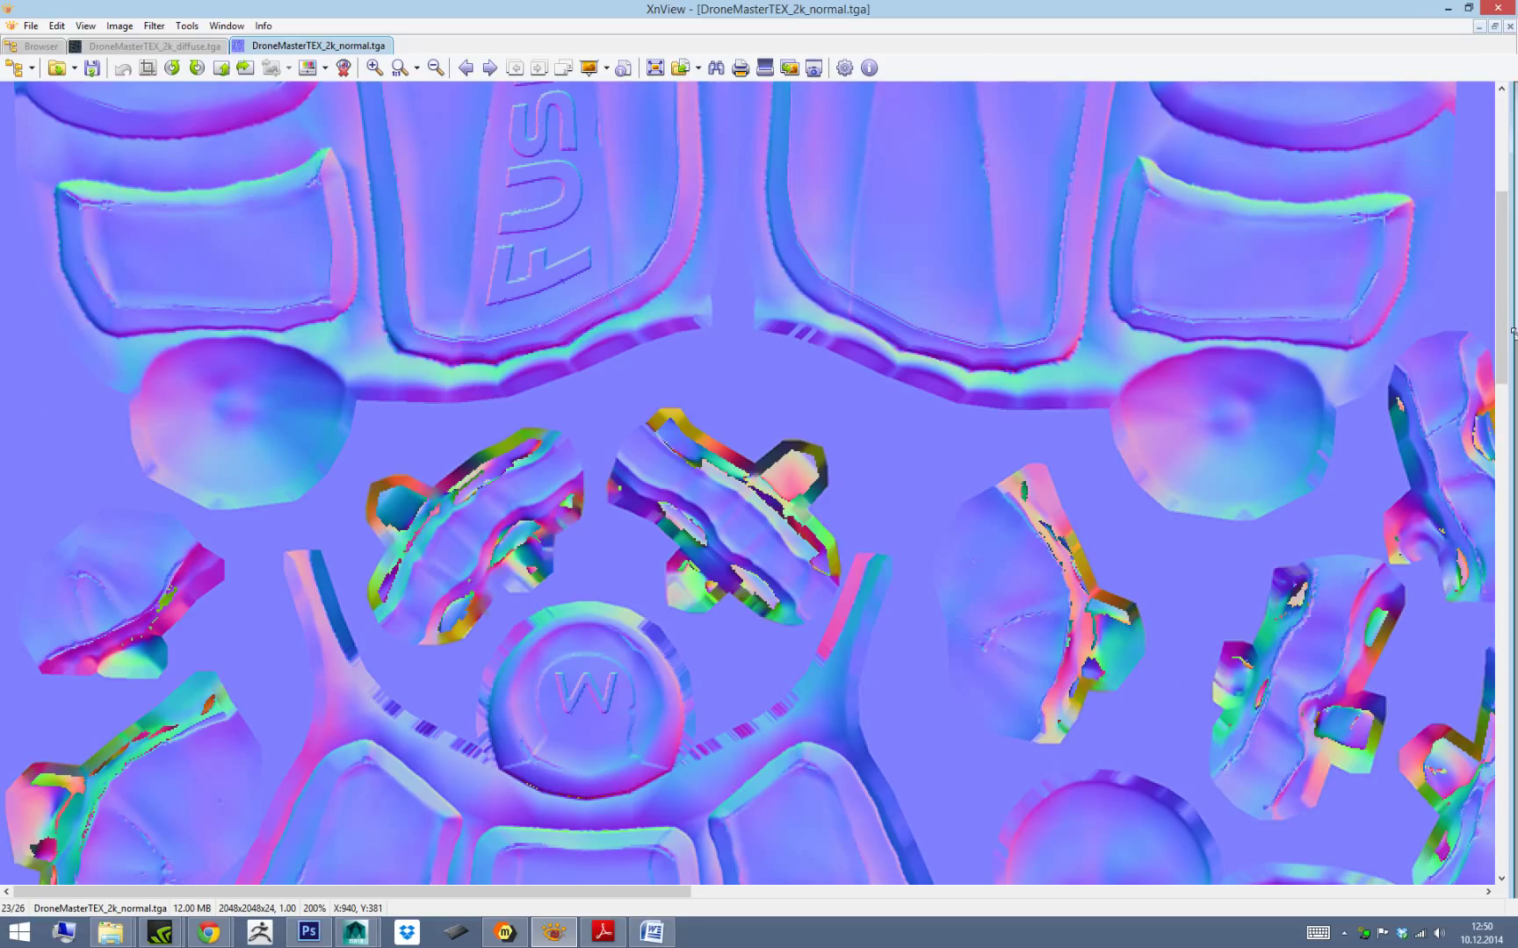
{"action": "left_click_drag", "start_coordinate": [1501, 334], "coordinate": [1501, 237]}
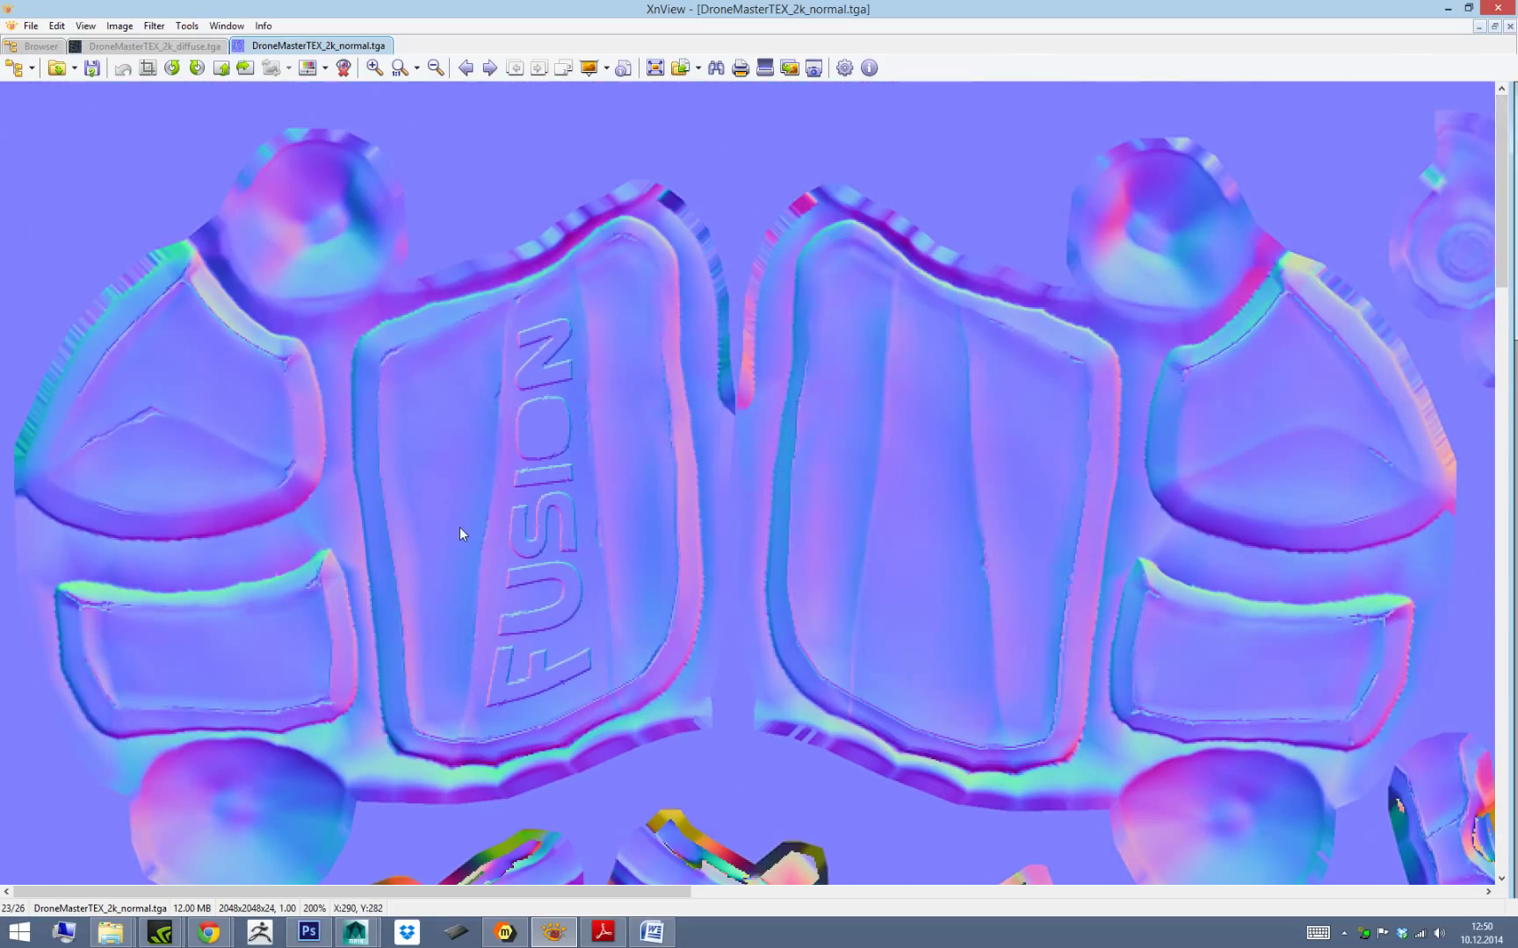
Review the baked gloss and diffuse maps again, restore the XnView window to its smaller size and minimize it.
{"action": "scroll", "coordinate": [458, 533], "scroll_direction": "up", "scroll_amount": 1}
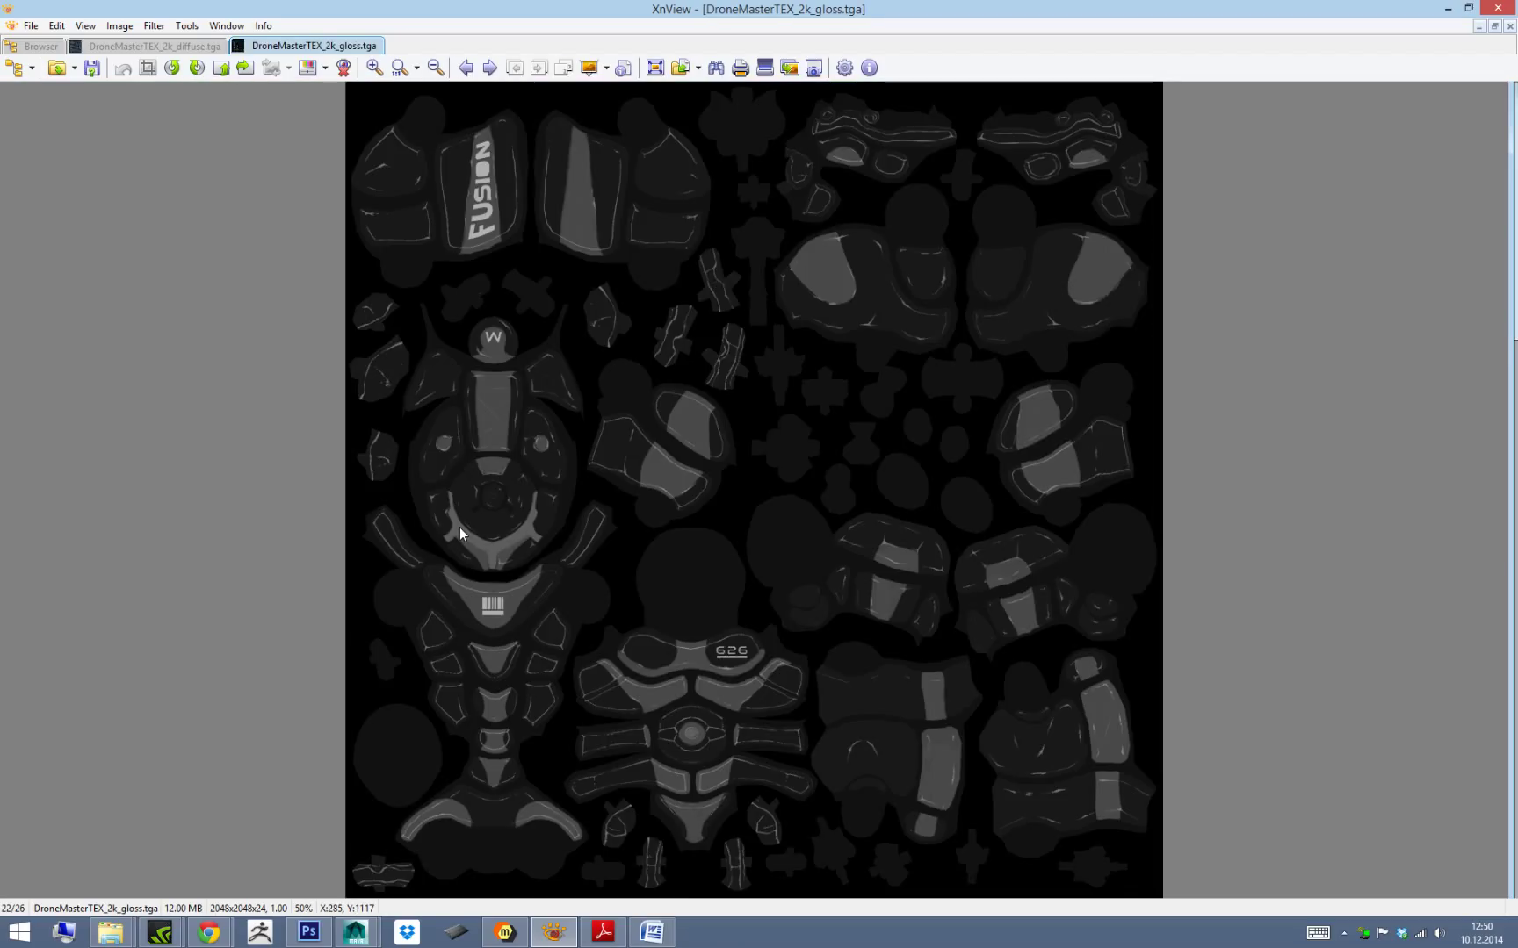
{"action": "scroll", "coordinate": [459, 527], "scroll_direction": "up", "scroll_amount": 1}
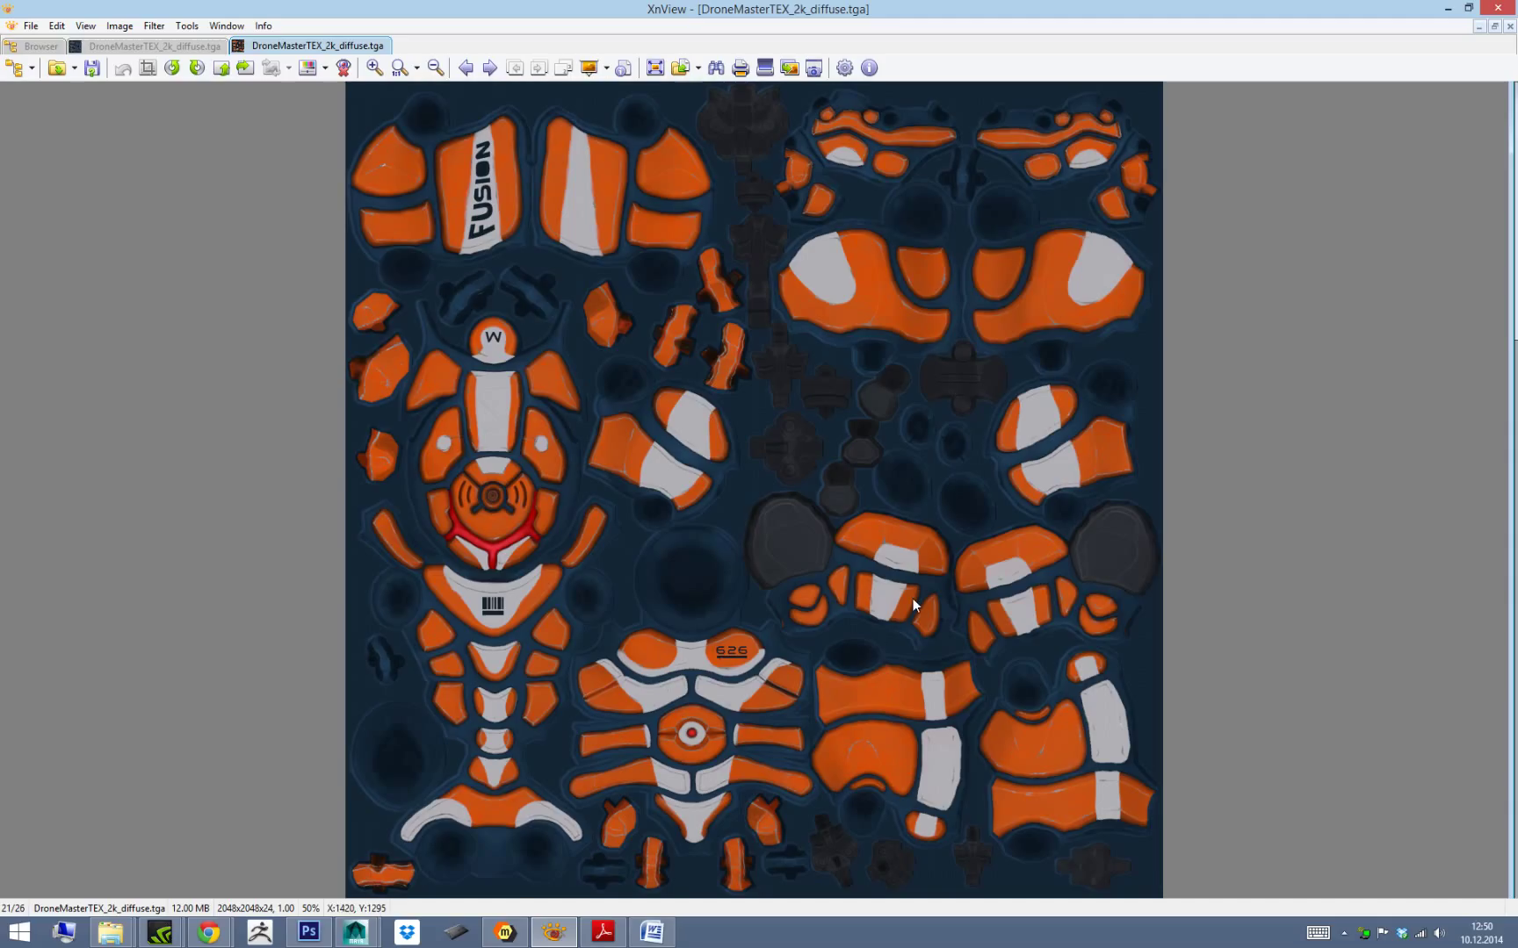
{"action": "left_click", "coordinate": [1468, 8]}
{"action": "mouse_move", "coordinate": [966, 117]}
{"action": "left_mouse_down"}
{"action": "mouse_move", "coordinate": [906, 135]}
{"action": "mouse_move", "coordinate": [1010, 120]}
{"action": "mouse_move", "coordinate": [945, 122]}
{"action": "left_mouse_up"}
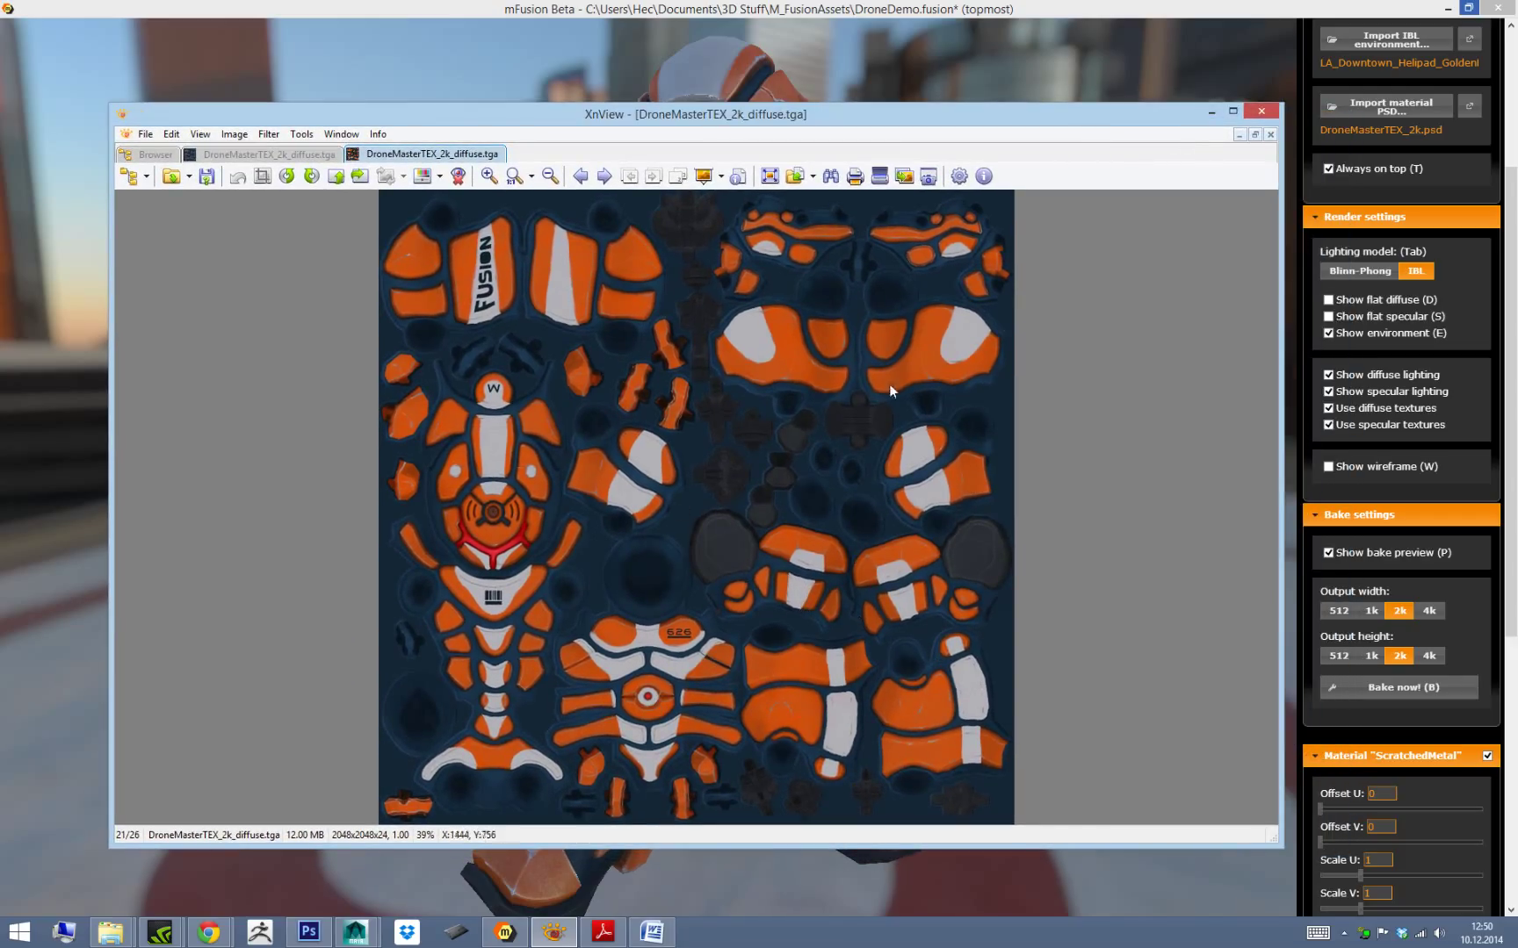
{"action": "left_click", "coordinate": [1210, 112]}
Frame the whole drone in mFusion, disable the ScratchedMetal material and collapse its settings.
{"action": "left_click", "coordinate": [1111, 748]}
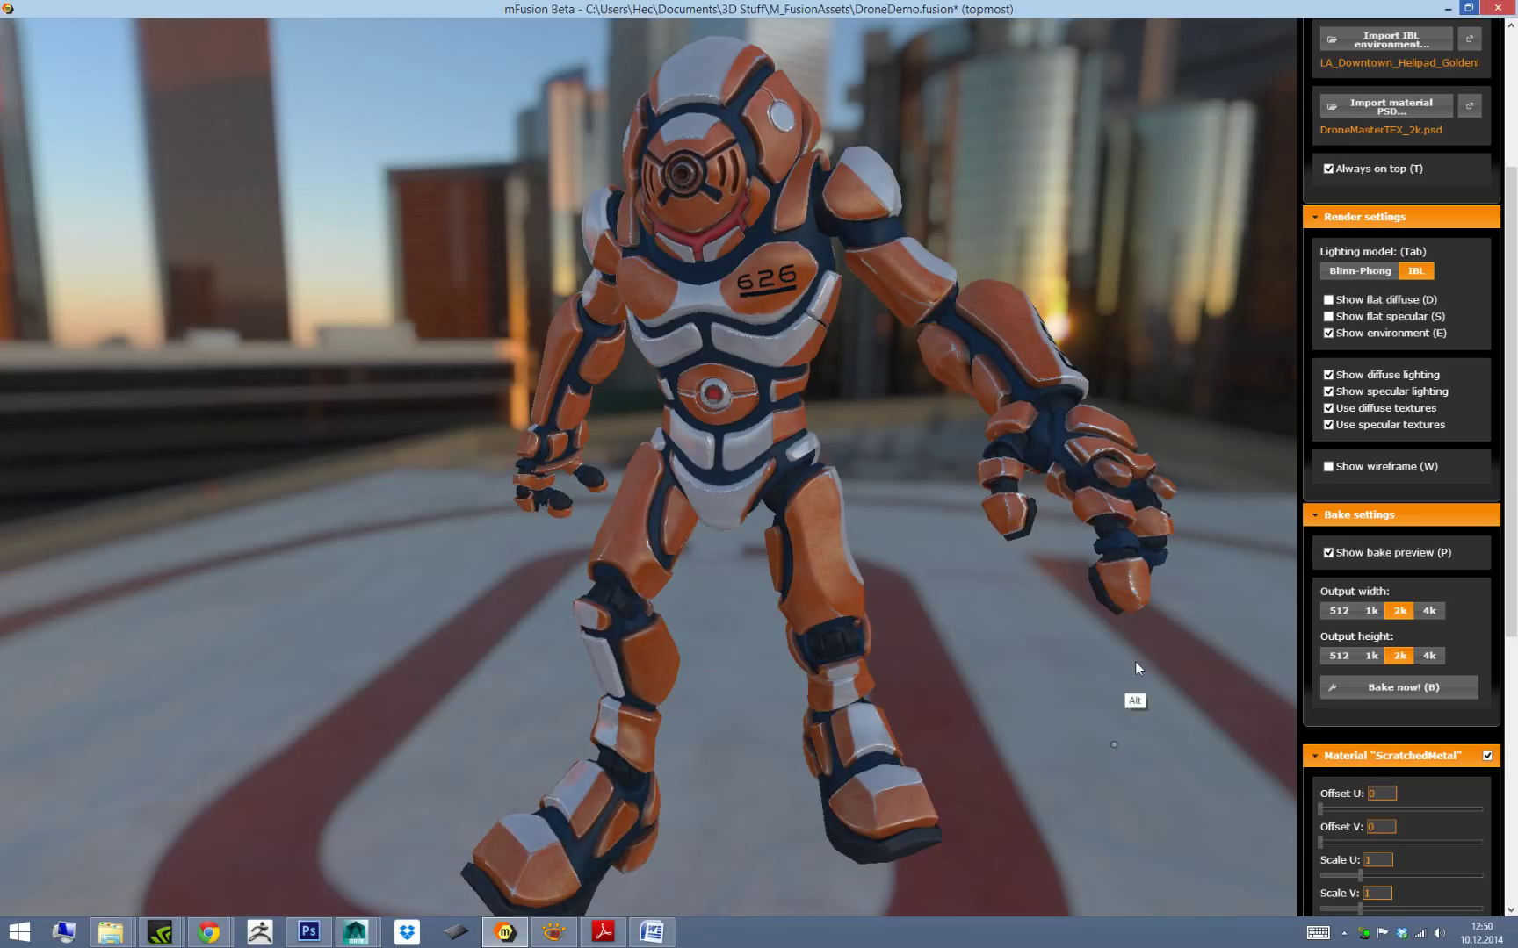
{"action": "left_click_drag", "start_coordinate": [1169, 300], "coordinate": [1161, 334], "text": "alt"}
{"action": "middle_click_drag", "start_coordinate": [1161, 334], "coordinate": [1153, 211], "text": "alt"}
{"action": "right_click_drag", "start_coordinate": [1170, 343], "coordinate": [1140, 211], "text": "alt"}
{"action": "middle_click_drag", "start_coordinate": [1083, 360], "coordinate": [1073, 409], "text": "alt"}
{"action": "left_click_drag", "start_coordinate": [1042, 499], "coordinate": [1068, 450], "text": "alt"}
{"action": "left_click", "coordinate": [1512, 698]}
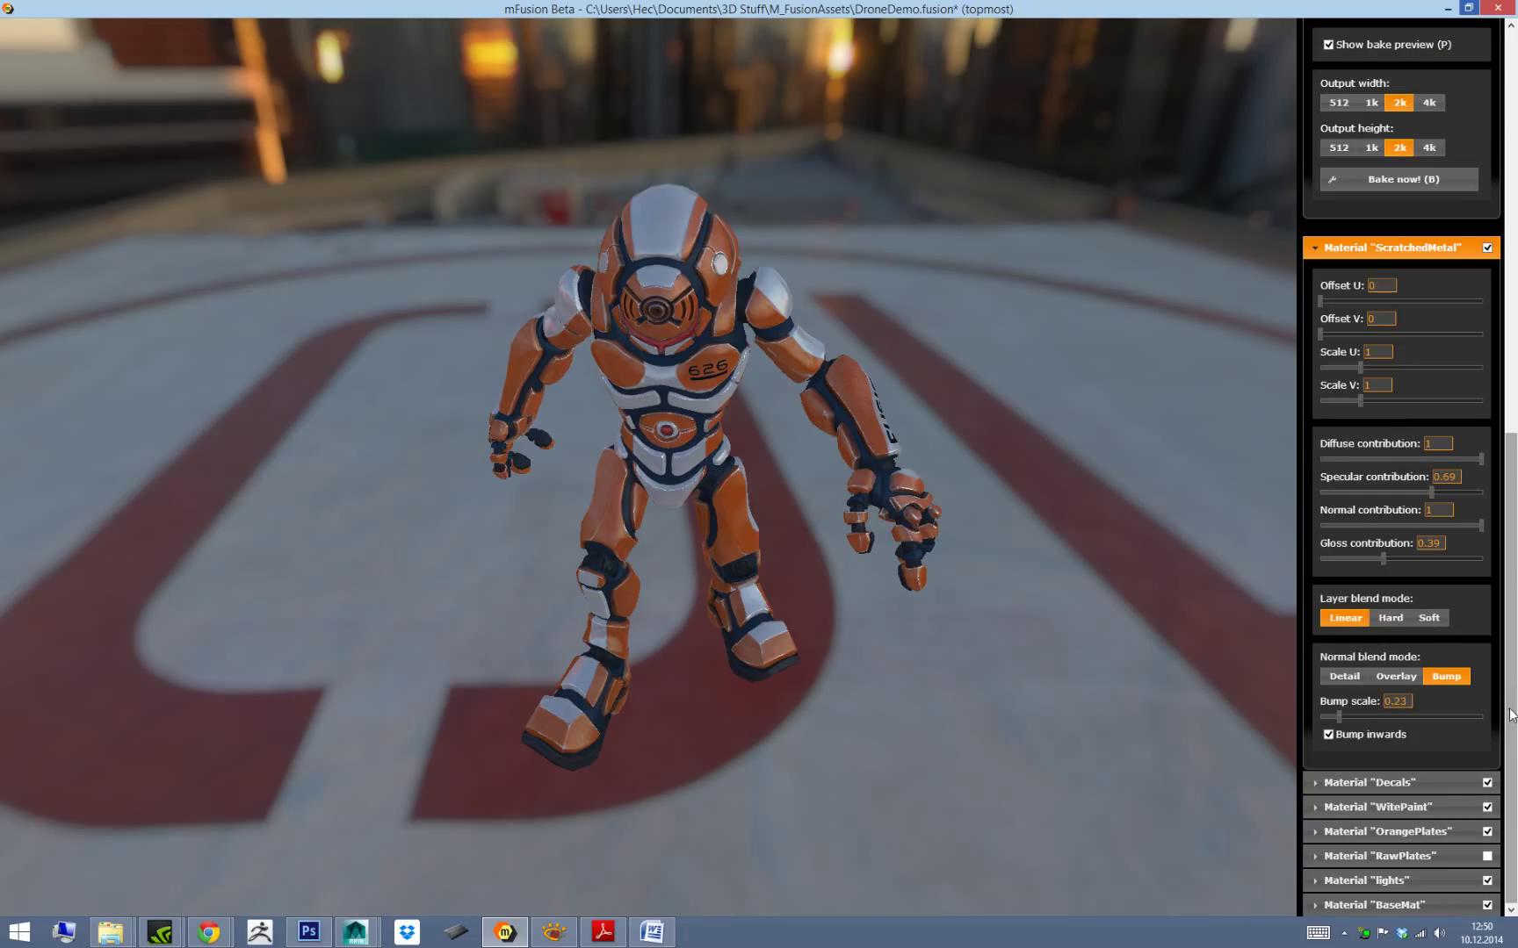
{"action": "left_click", "coordinate": [1487, 248]}
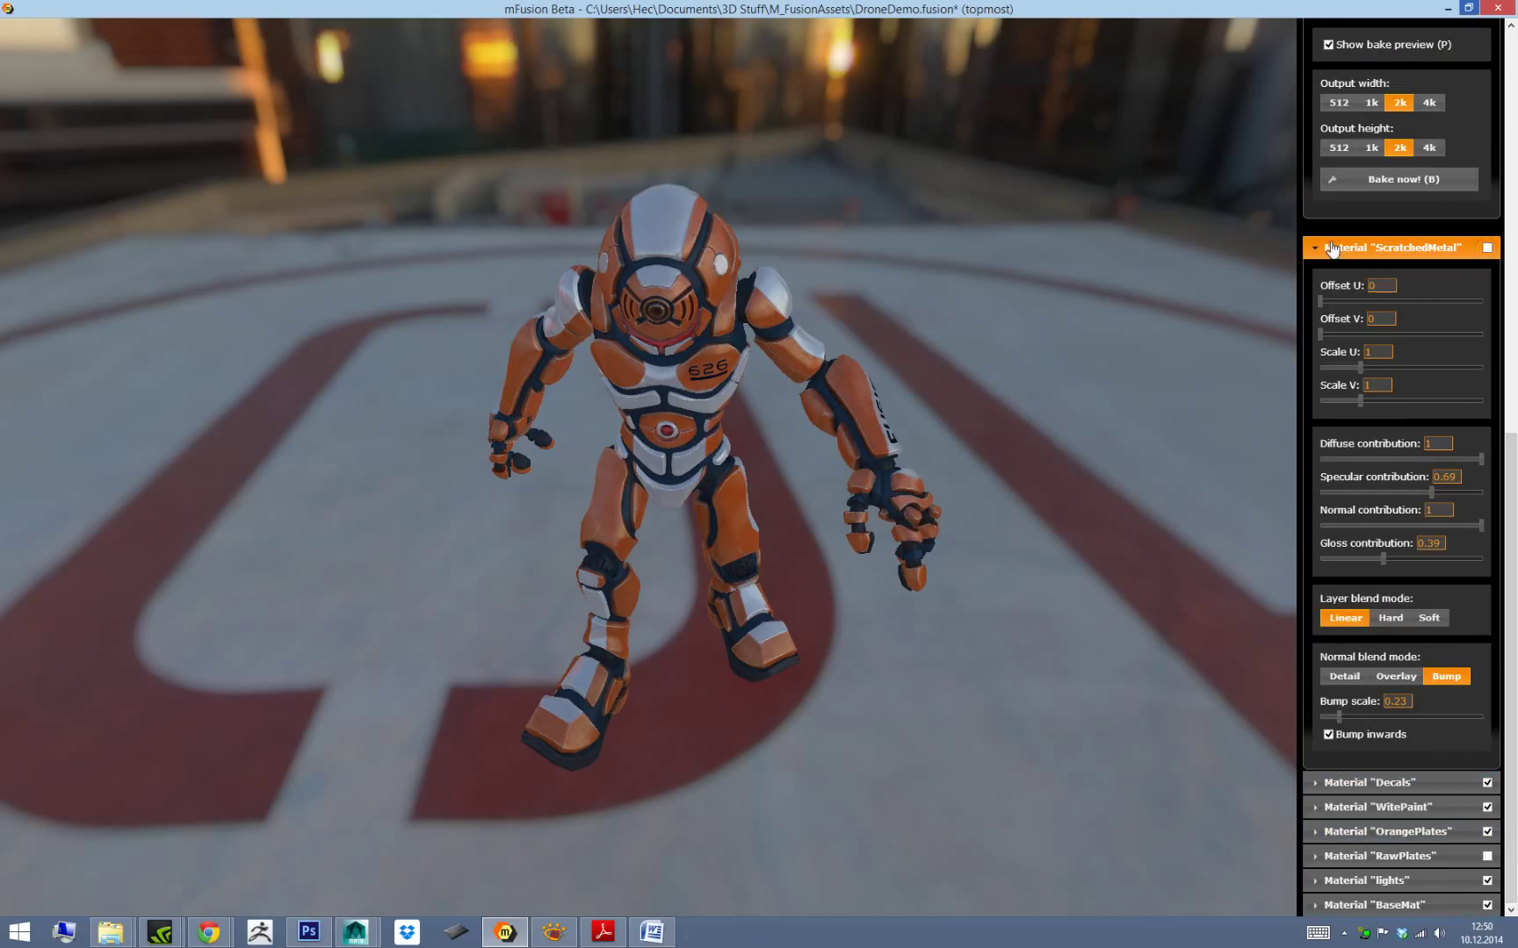
{"action": "left_click", "coordinate": [1316, 249]}
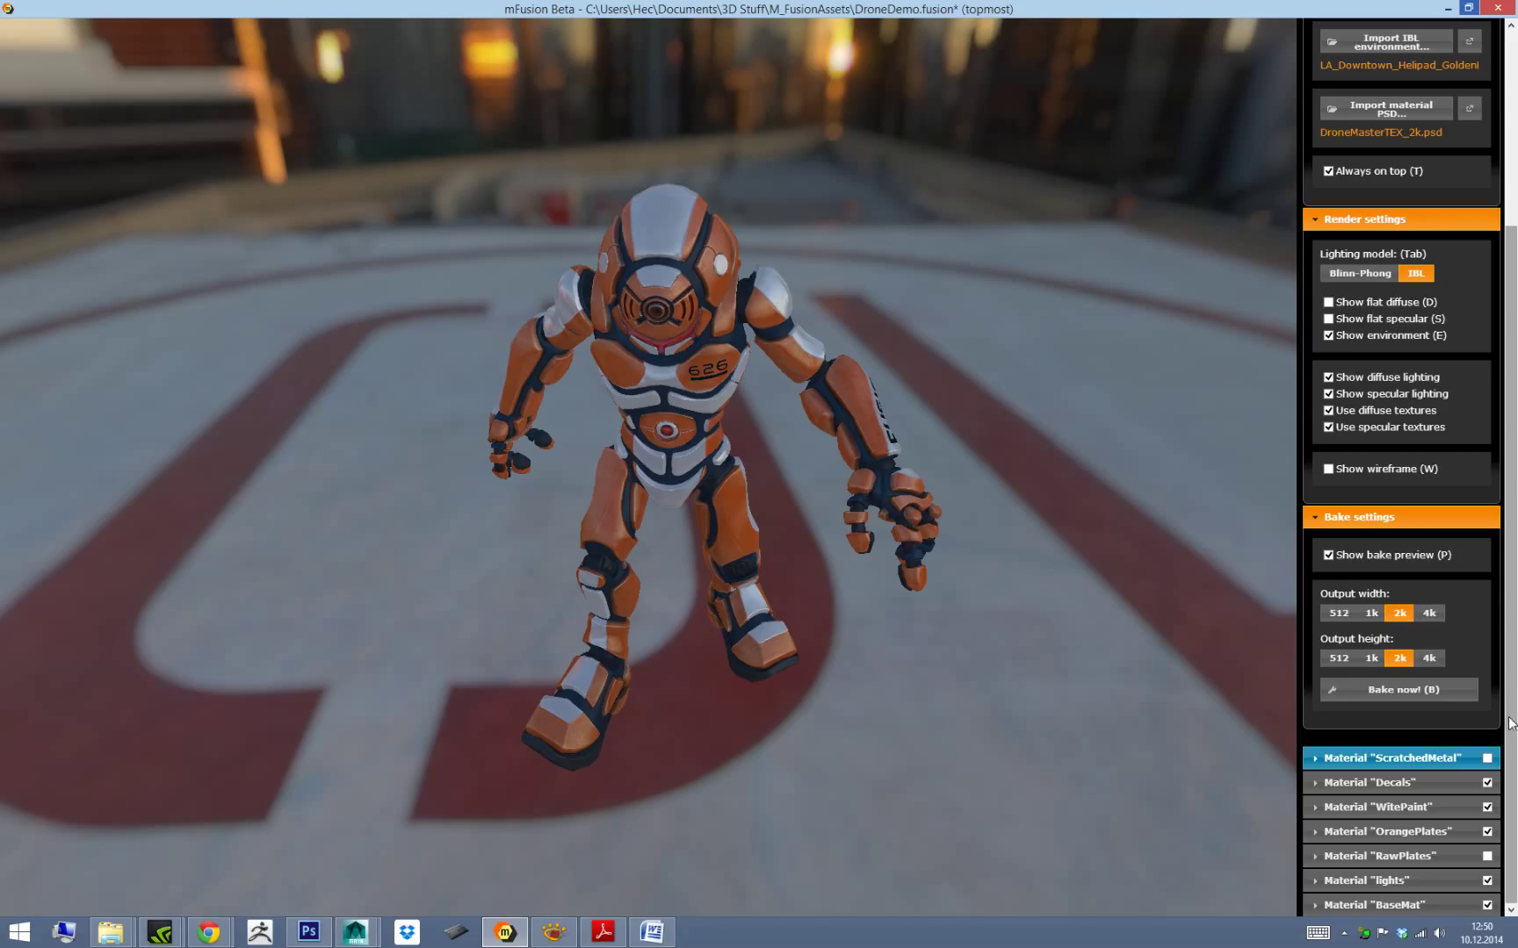
Toggle the Decals material off and on, disable WitePaint and OrangePlates, and enable the RawPlates material.
{"action": "left_click_drag", "start_coordinate": [1119, 752], "coordinate": [1086, 623]}
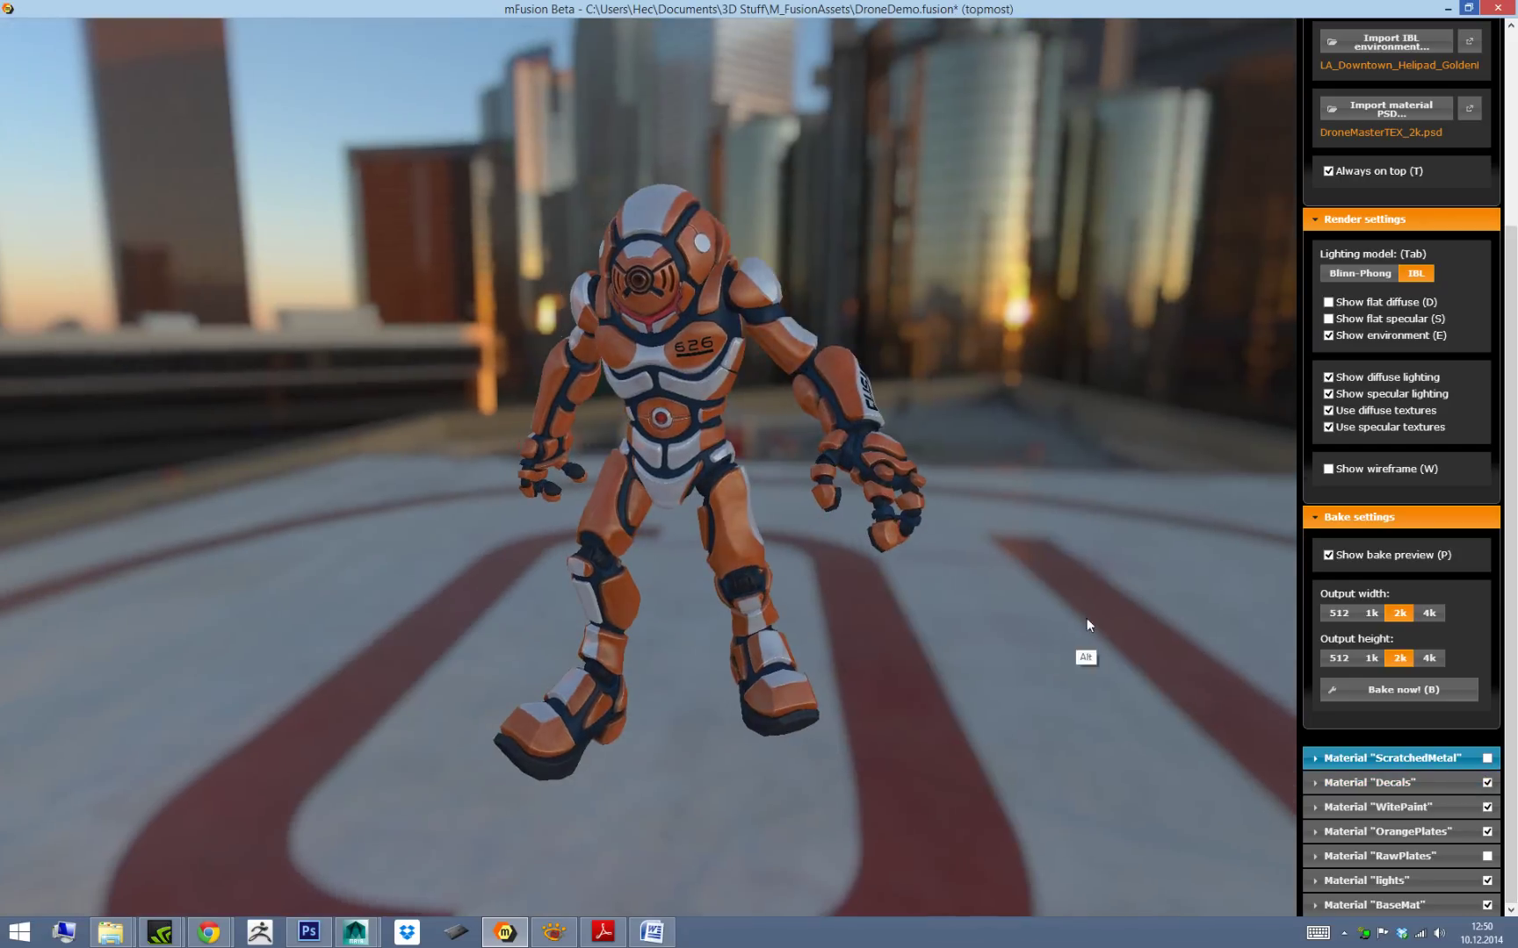
{"action": "left_click", "coordinate": [1487, 784]}
{"action": "left_click", "coordinate": [1487, 783]}
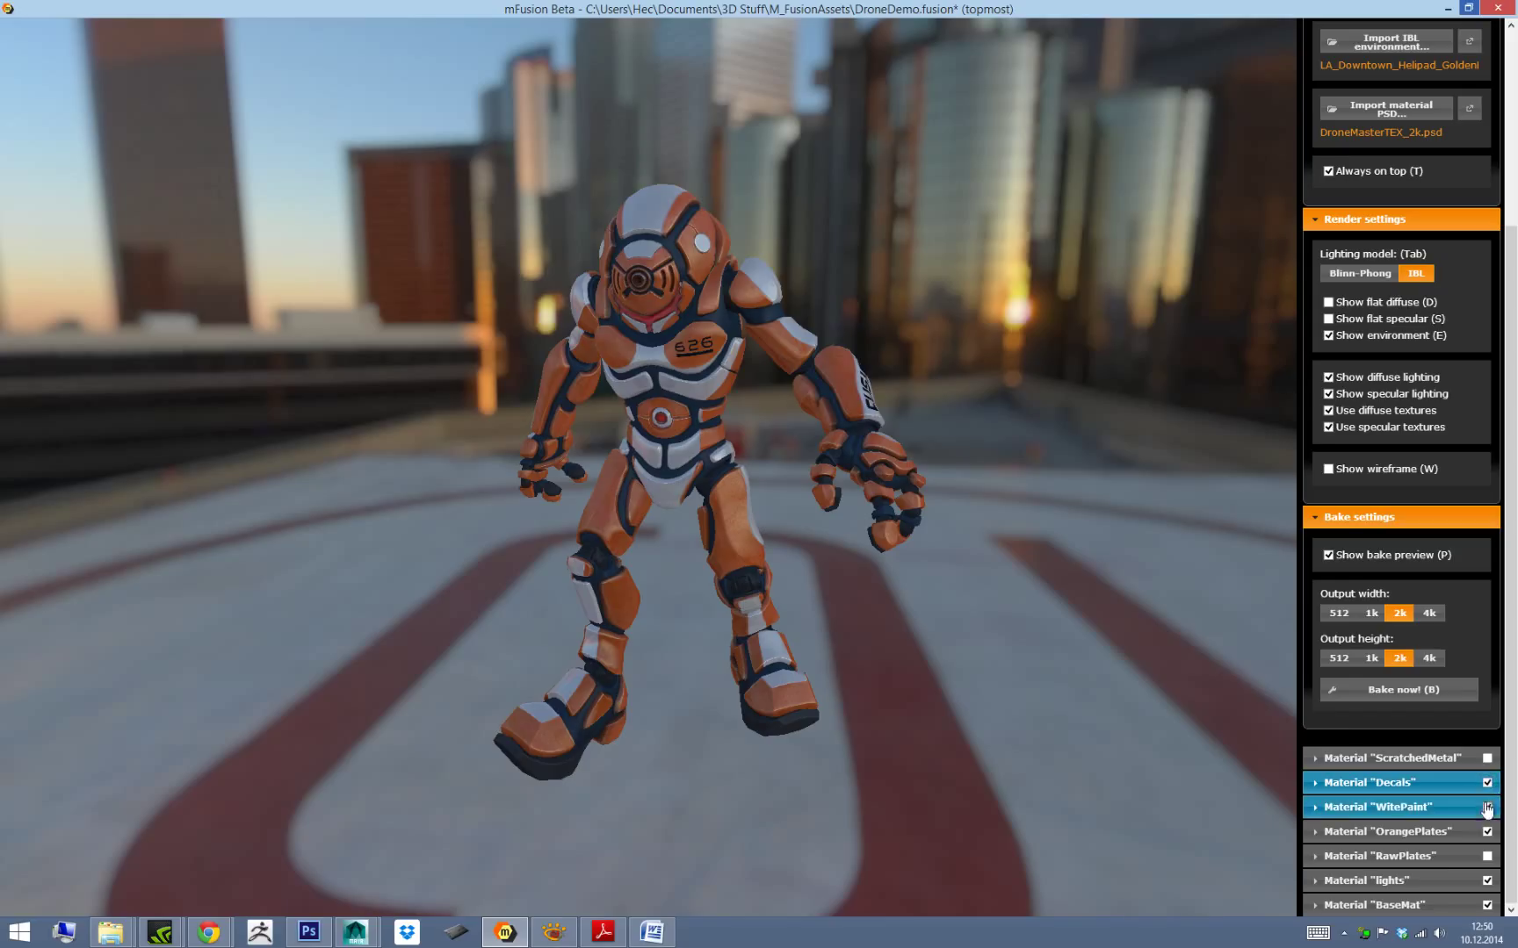
{"action": "left_click", "coordinate": [1487, 807]}
{"action": "left_click", "coordinate": [1486, 832]}
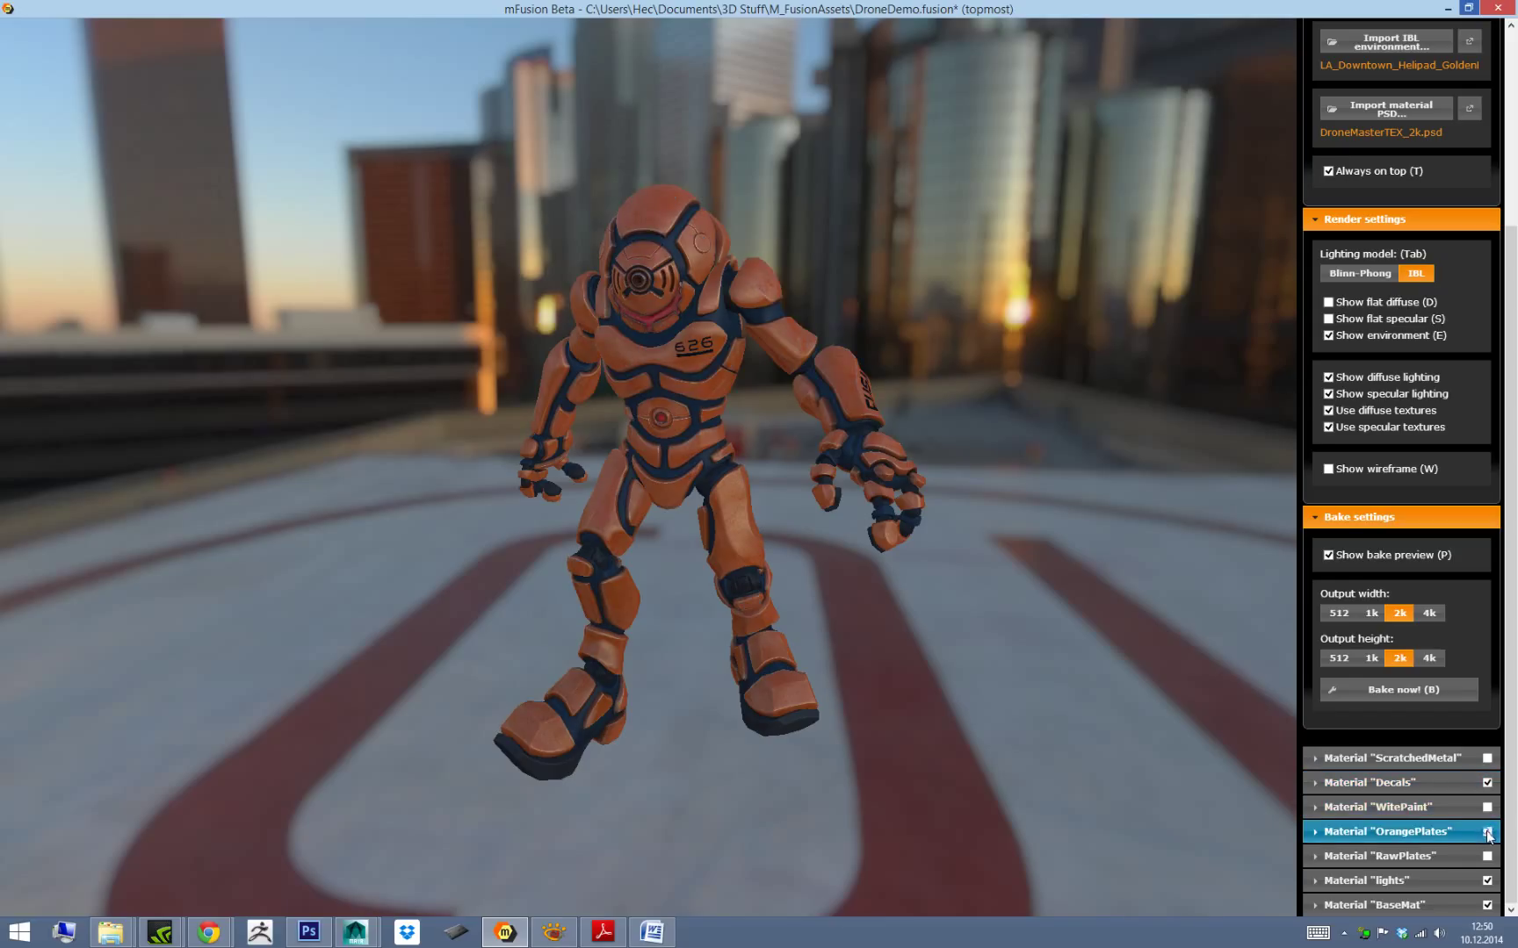
{"action": "left_click", "coordinate": [1487, 856]}
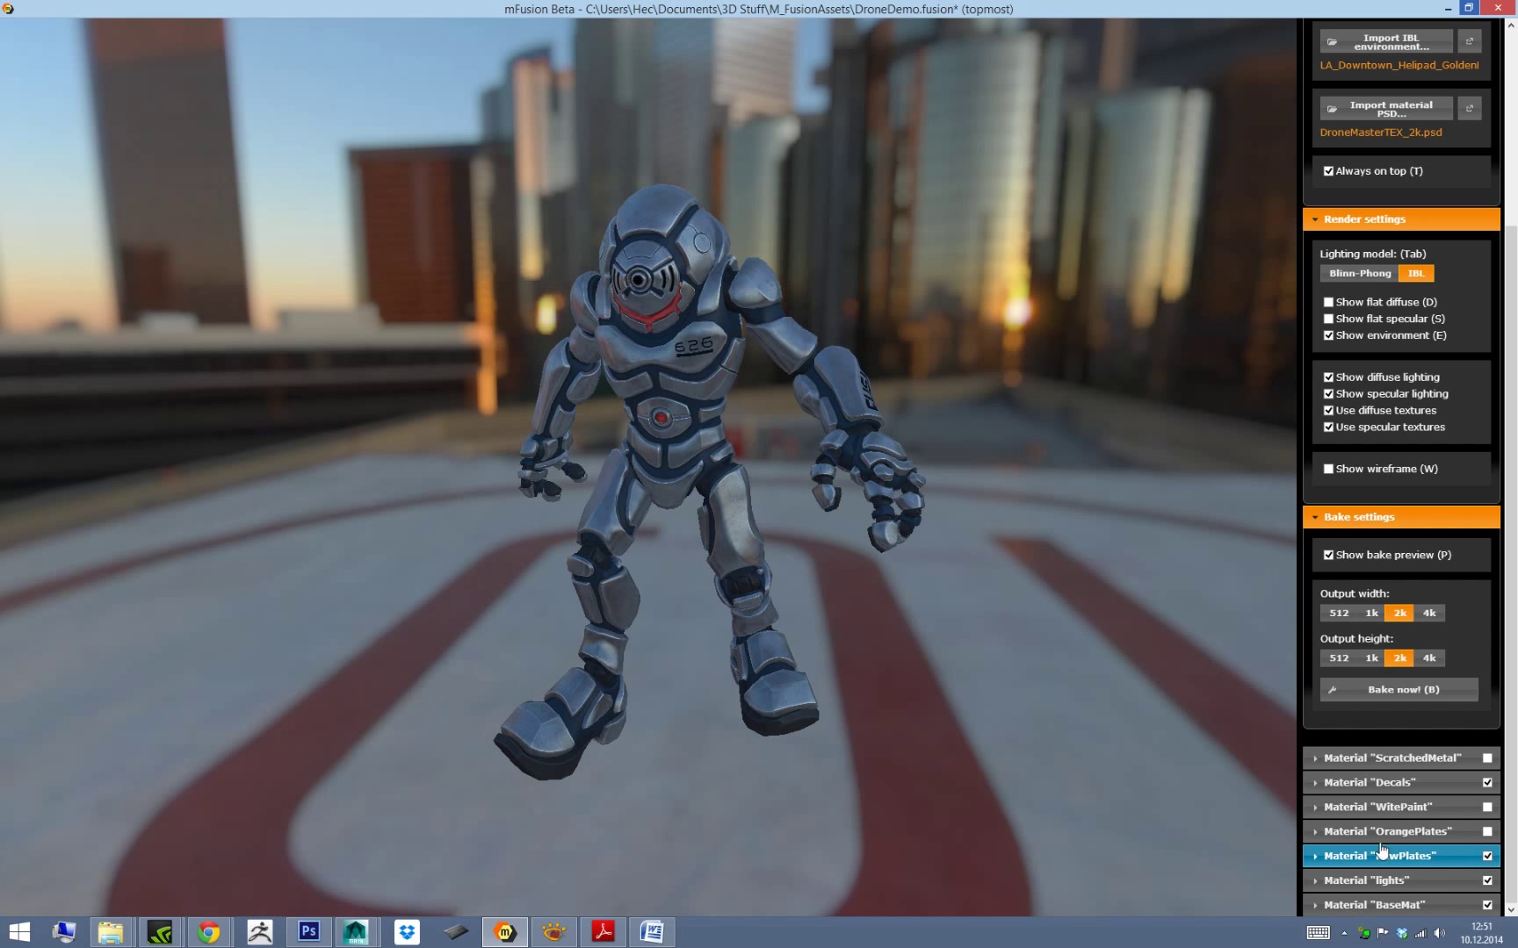
Set the BaseMat material's specular contribution to 0.09 and its gloss contribution to 0.07.
{"action": "left_click_drag", "start_coordinate": [1071, 498], "coordinate": [1125, 511], "text": "alt"}
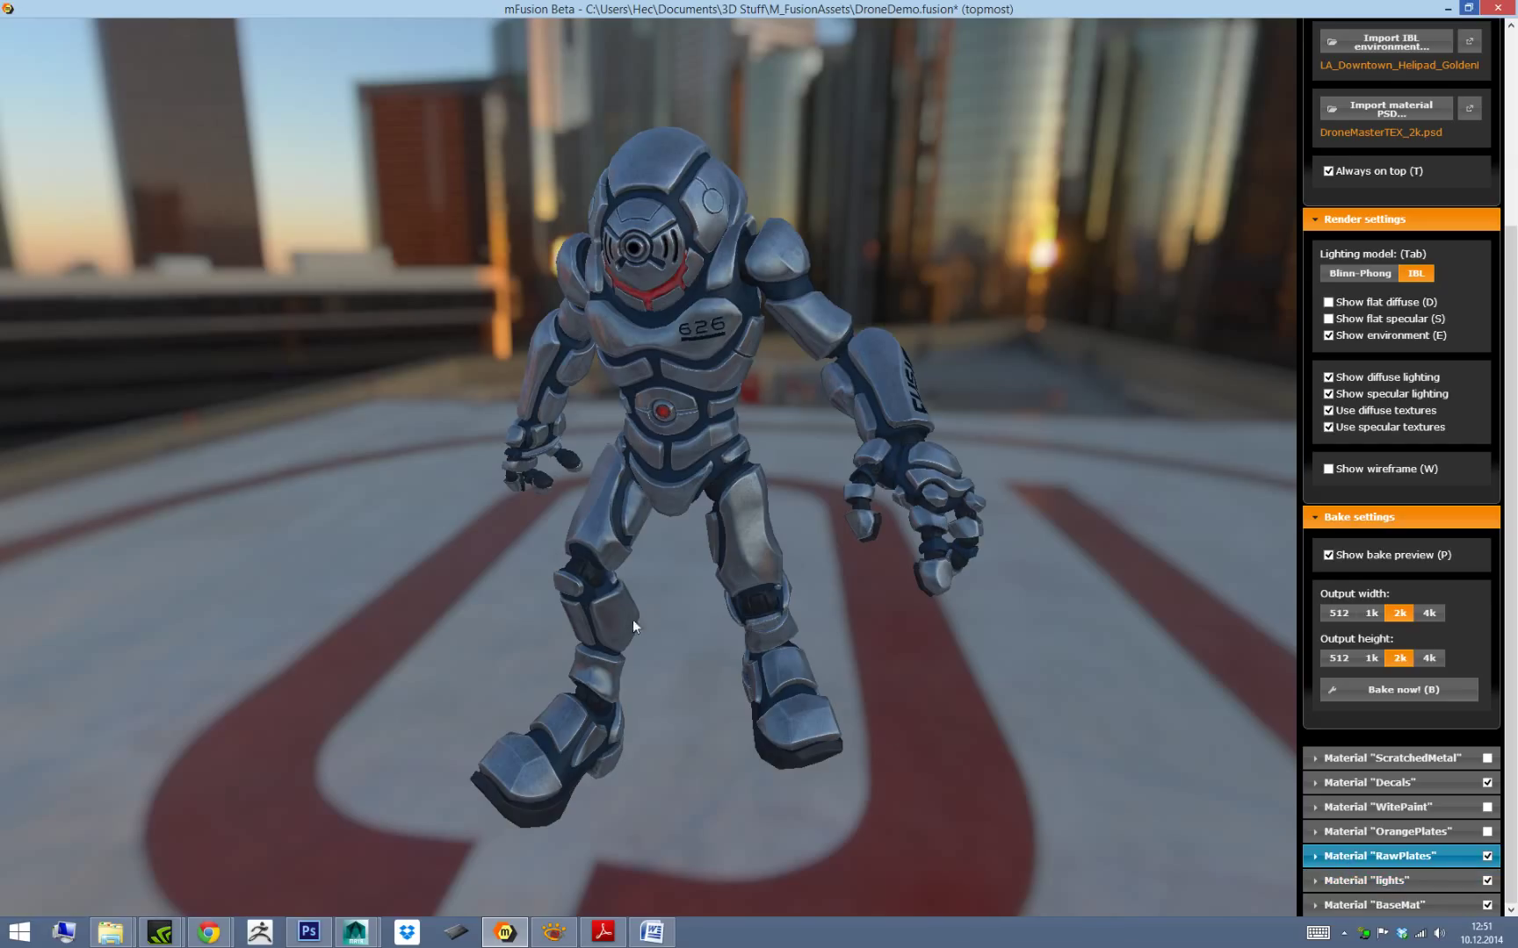
{"action": "left_click", "coordinate": [1346, 906]}
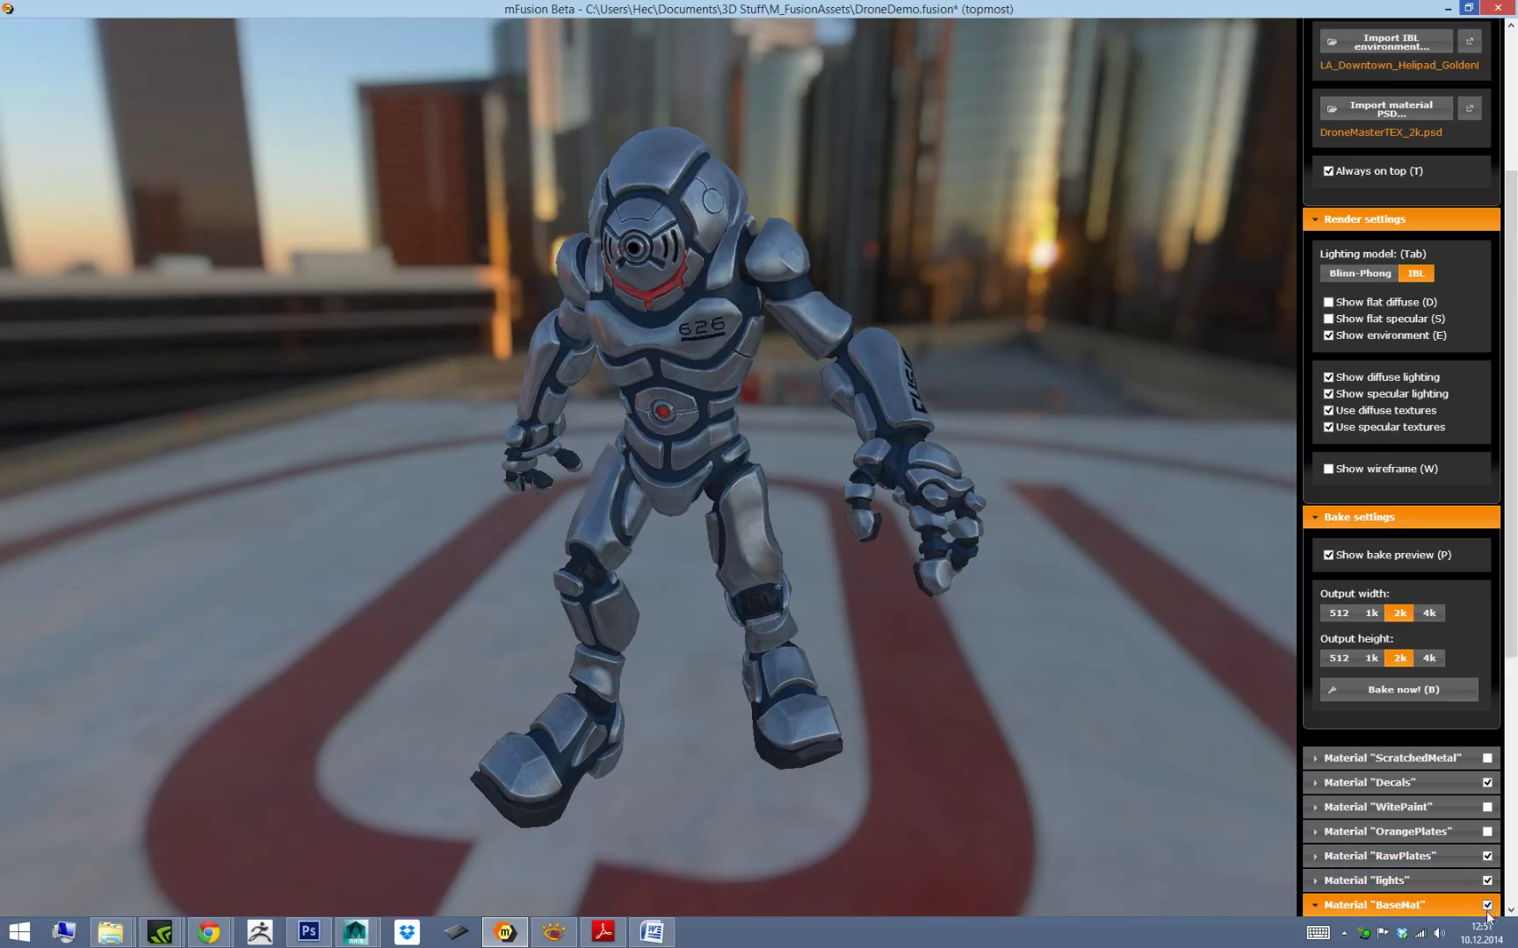
{"action": "scroll", "coordinate": [1478, 858], "scroll_direction": "down", "scroll_amount": 10}
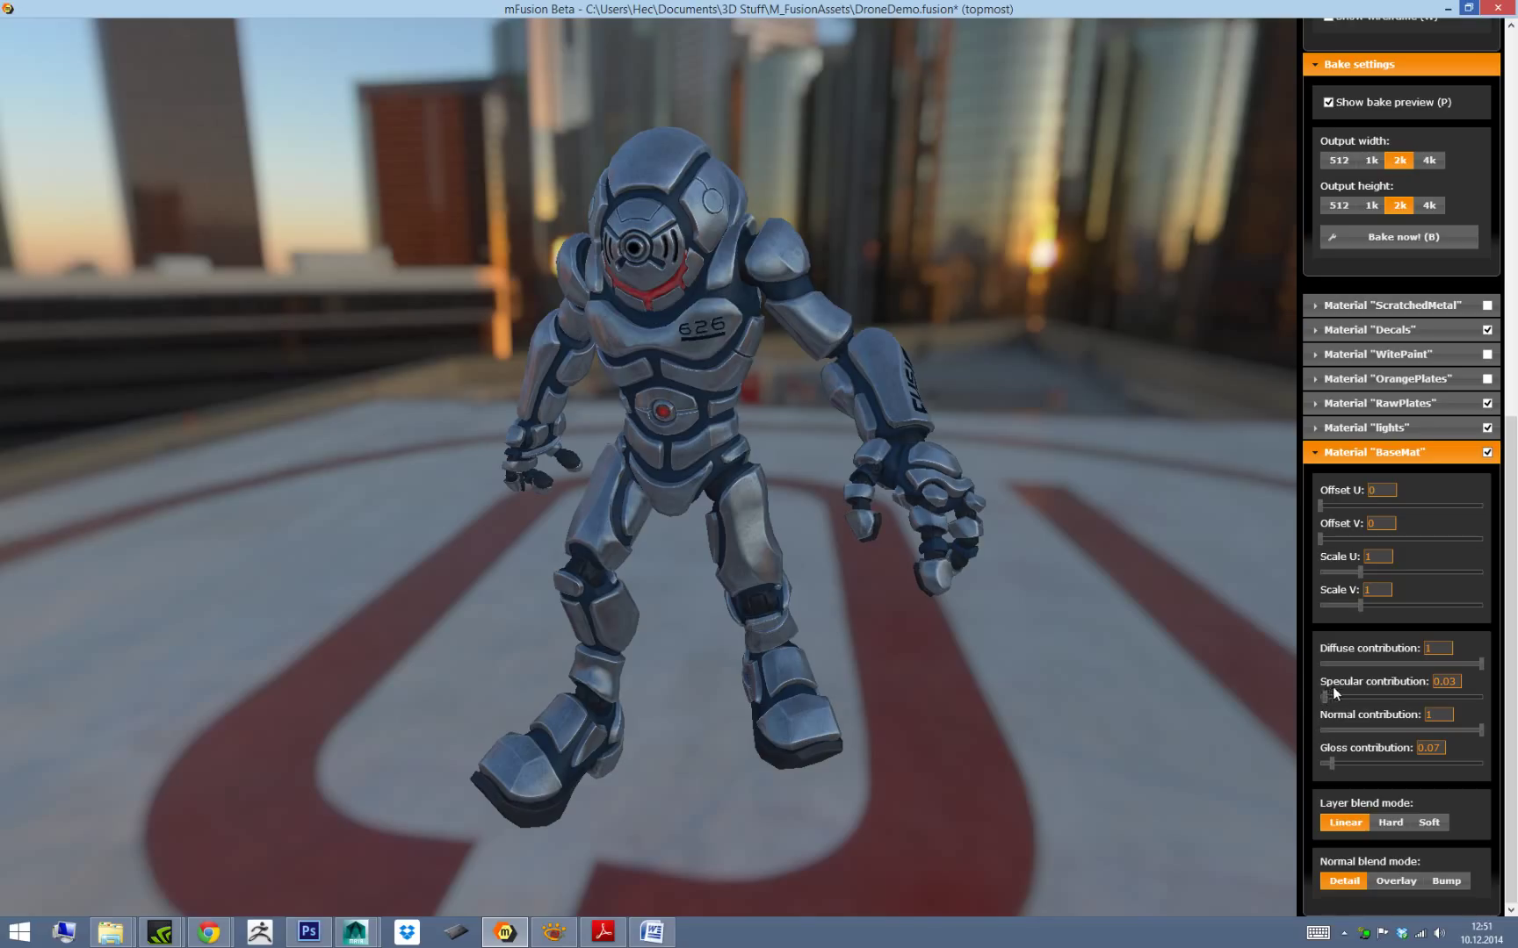
{"action": "left_click_drag", "start_coordinate": [1327, 696], "coordinate": [1349, 698]}
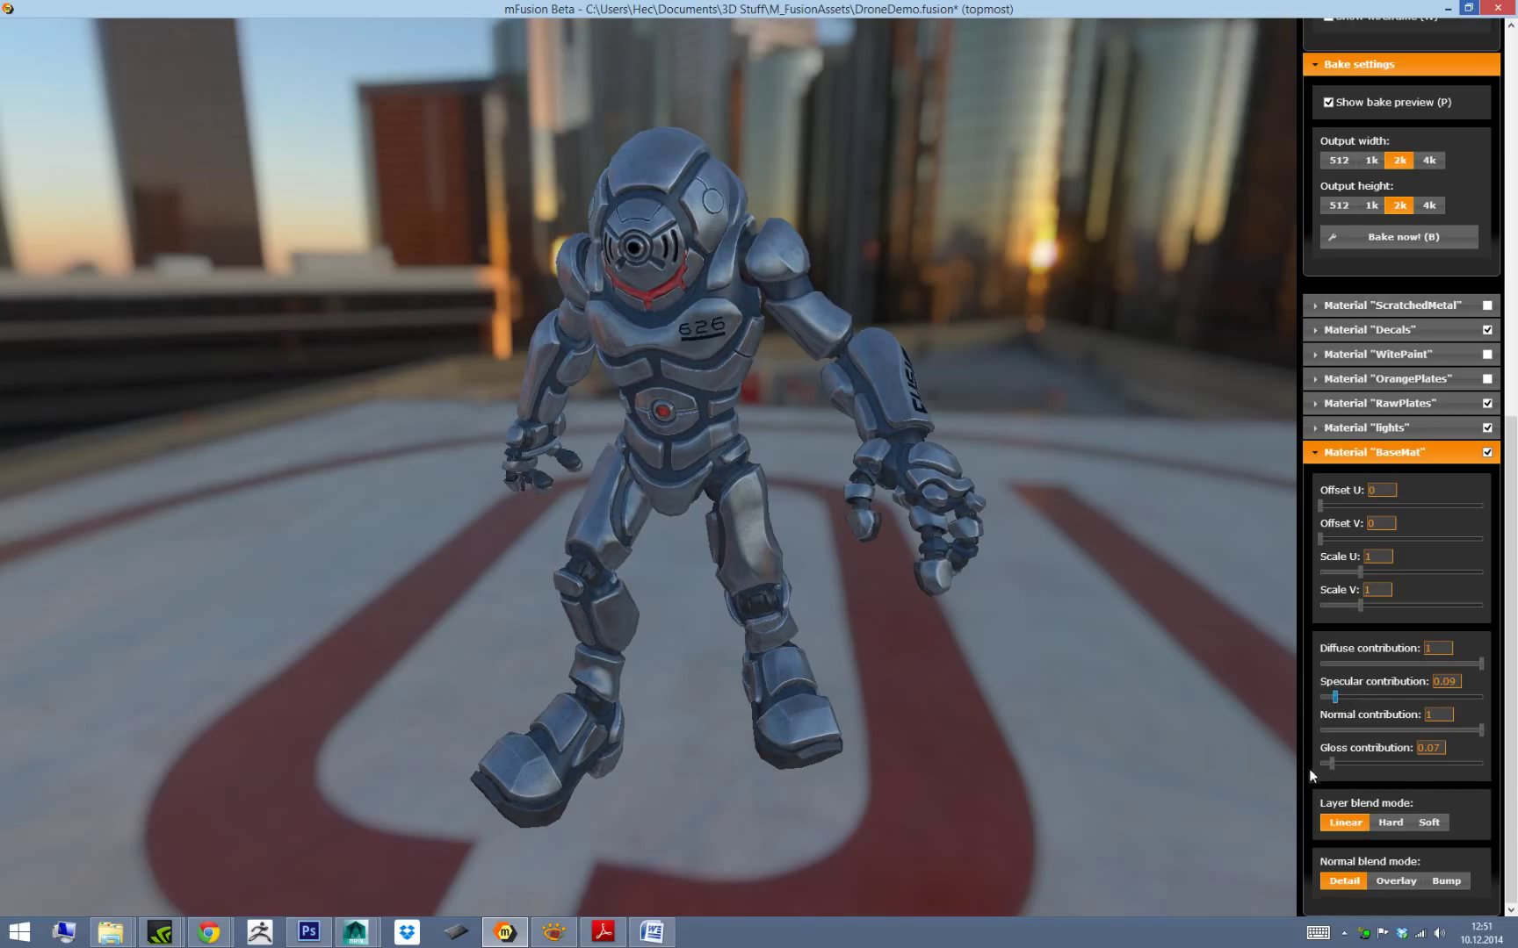
{"action": "left_click_drag", "start_coordinate": [1332, 763], "coordinate": [1341, 762]}
{"action": "left_click_drag", "start_coordinate": [1341, 761], "coordinate": [1335, 761]}
{"action": "left_click_drag", "start_coordinate": [1068, 543], "coordinate": [1067, 537]}
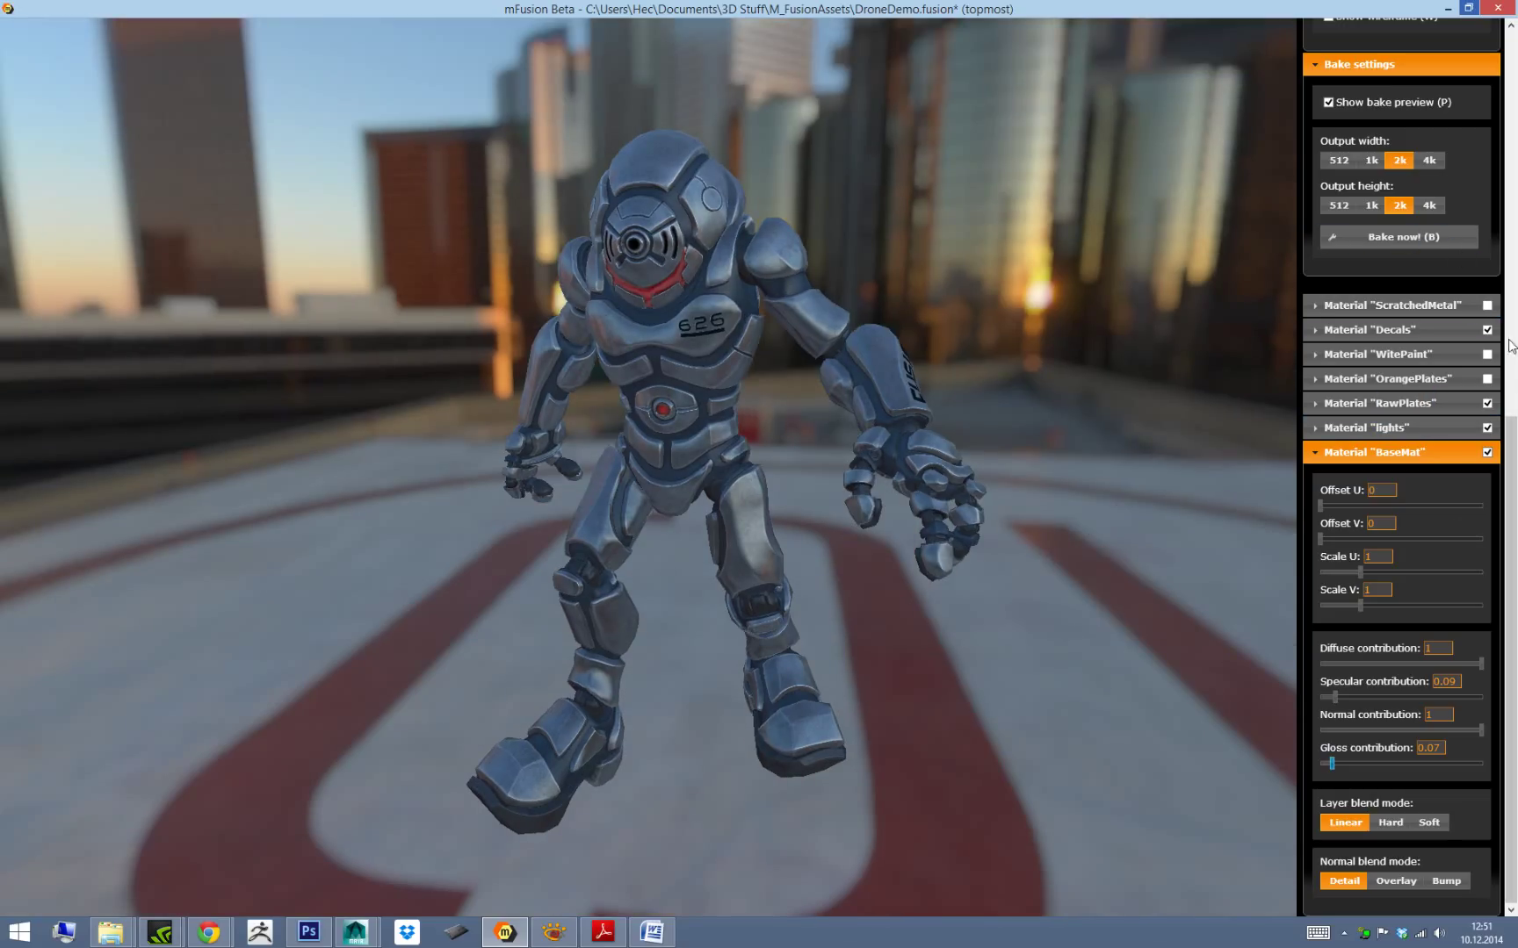
Bake the RawPlates variation to 2k textures and turn off the bake preview for a close view of the drone's upper body.
{"action": "scroll", "coordinate": [1414, 395], "scroll_direction": "up", "scroll_amount": 5}
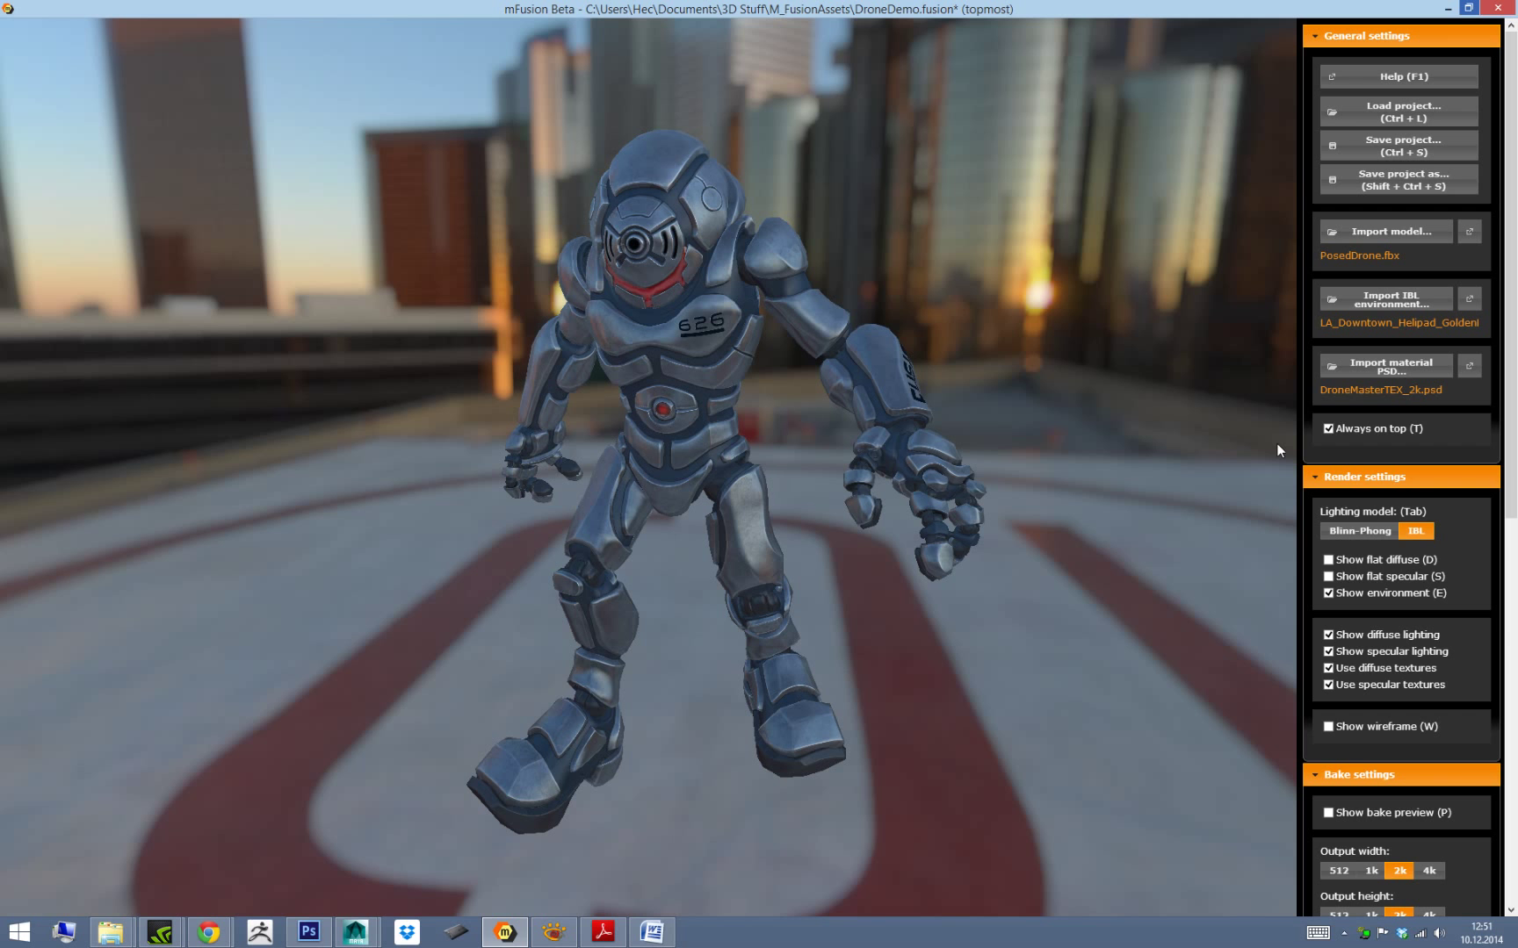
{"action": "right_click_drag", "start_coordinate": [984, 277], "coordinate": [985, 391], "text": "alt"}
{"action": "middle_click_drag", "start_coordinate": [959, 361], "coordinate": [933, 427], "text": "alt"}
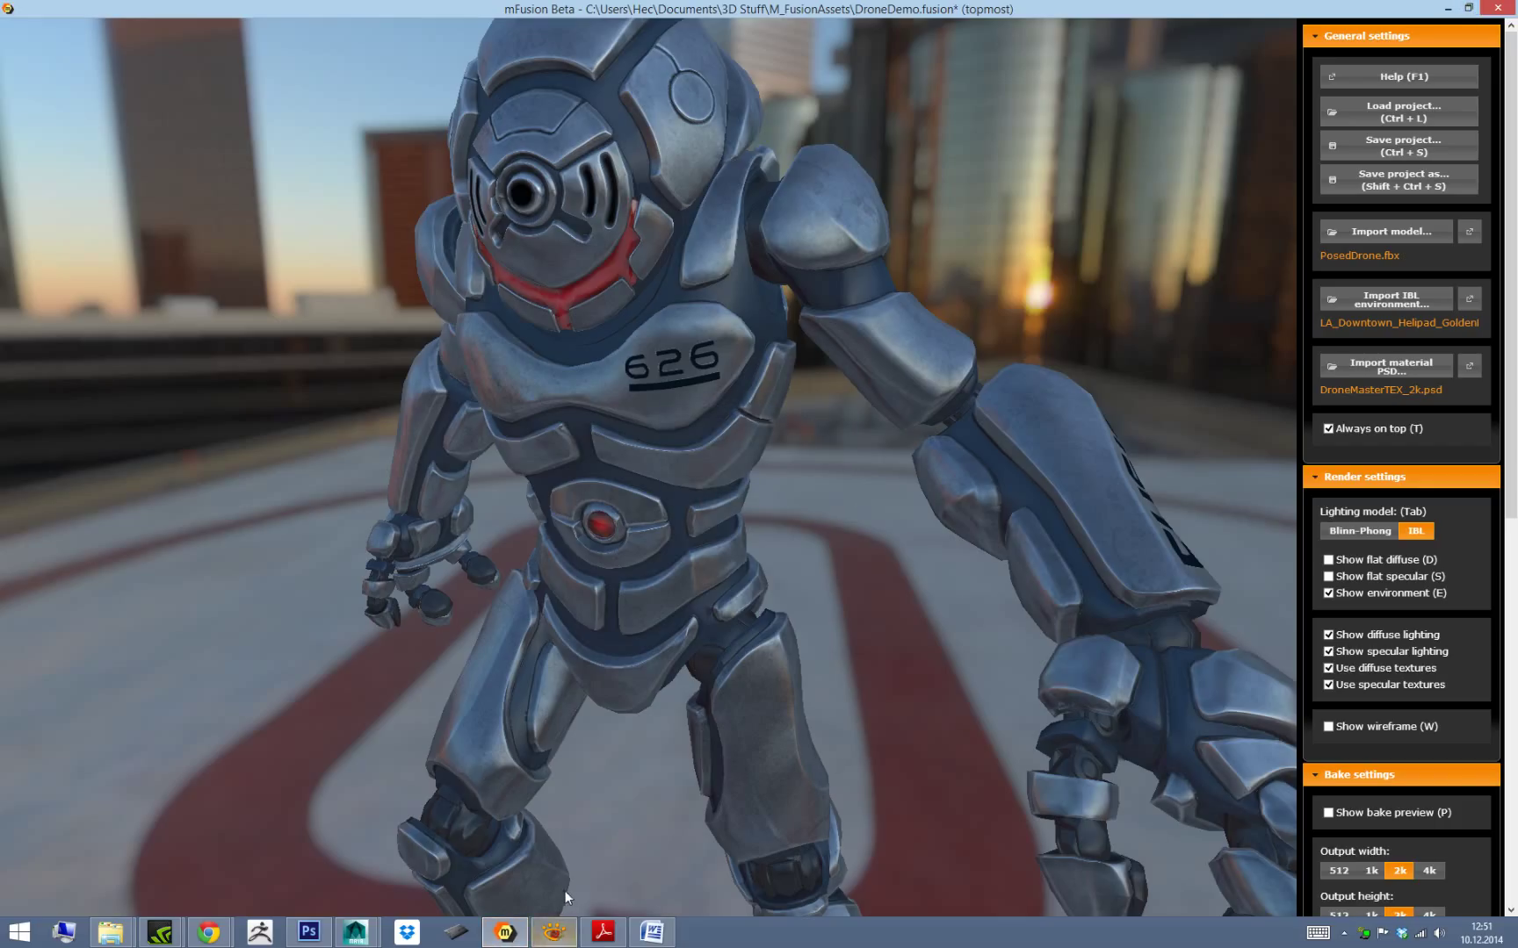
Switch to XnView and view DroneMasterTEX_2k_diffuse.tga in a maximized window.
{"action": "left_click", "coordinate": [575, 935]}
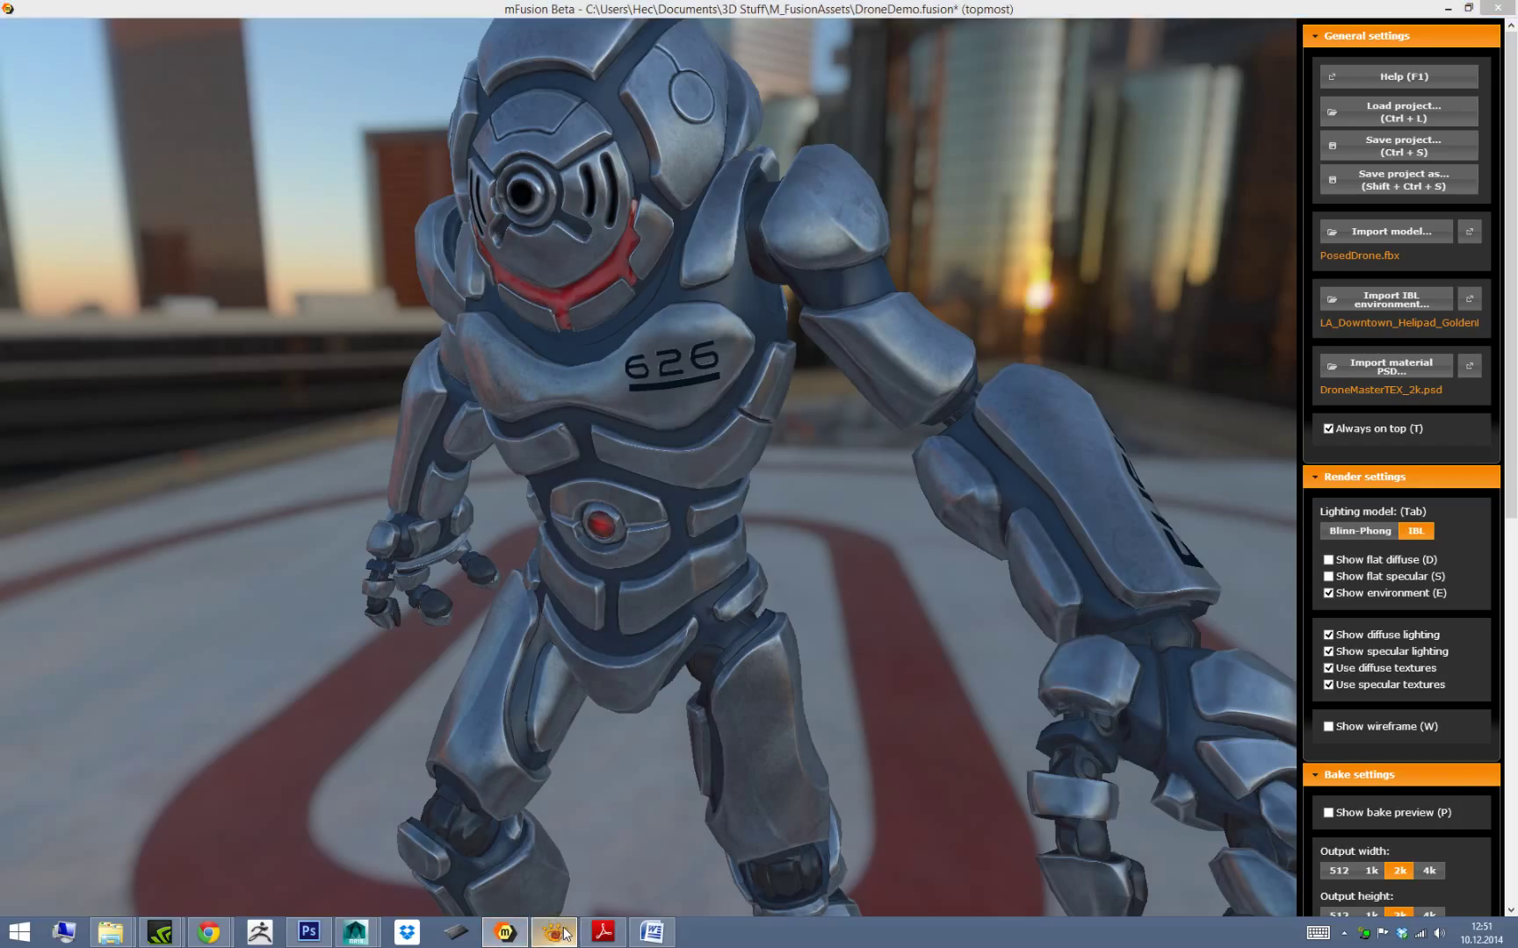
{"action": "key", "text": "Escape"}
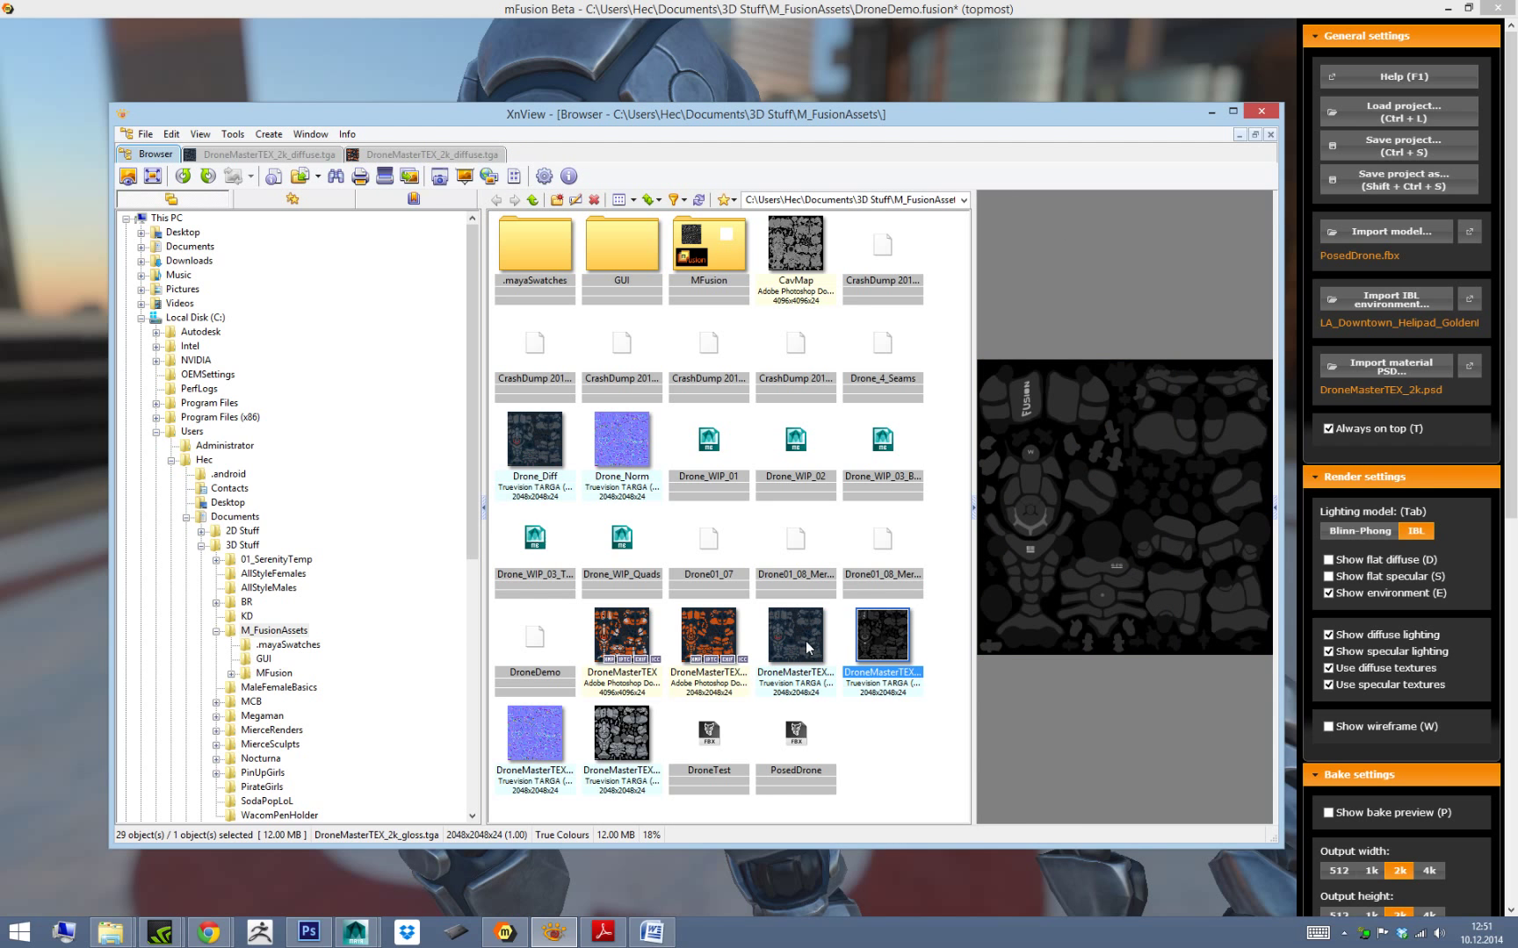
{"action": "double_click", "coordinate": [799, 638]}
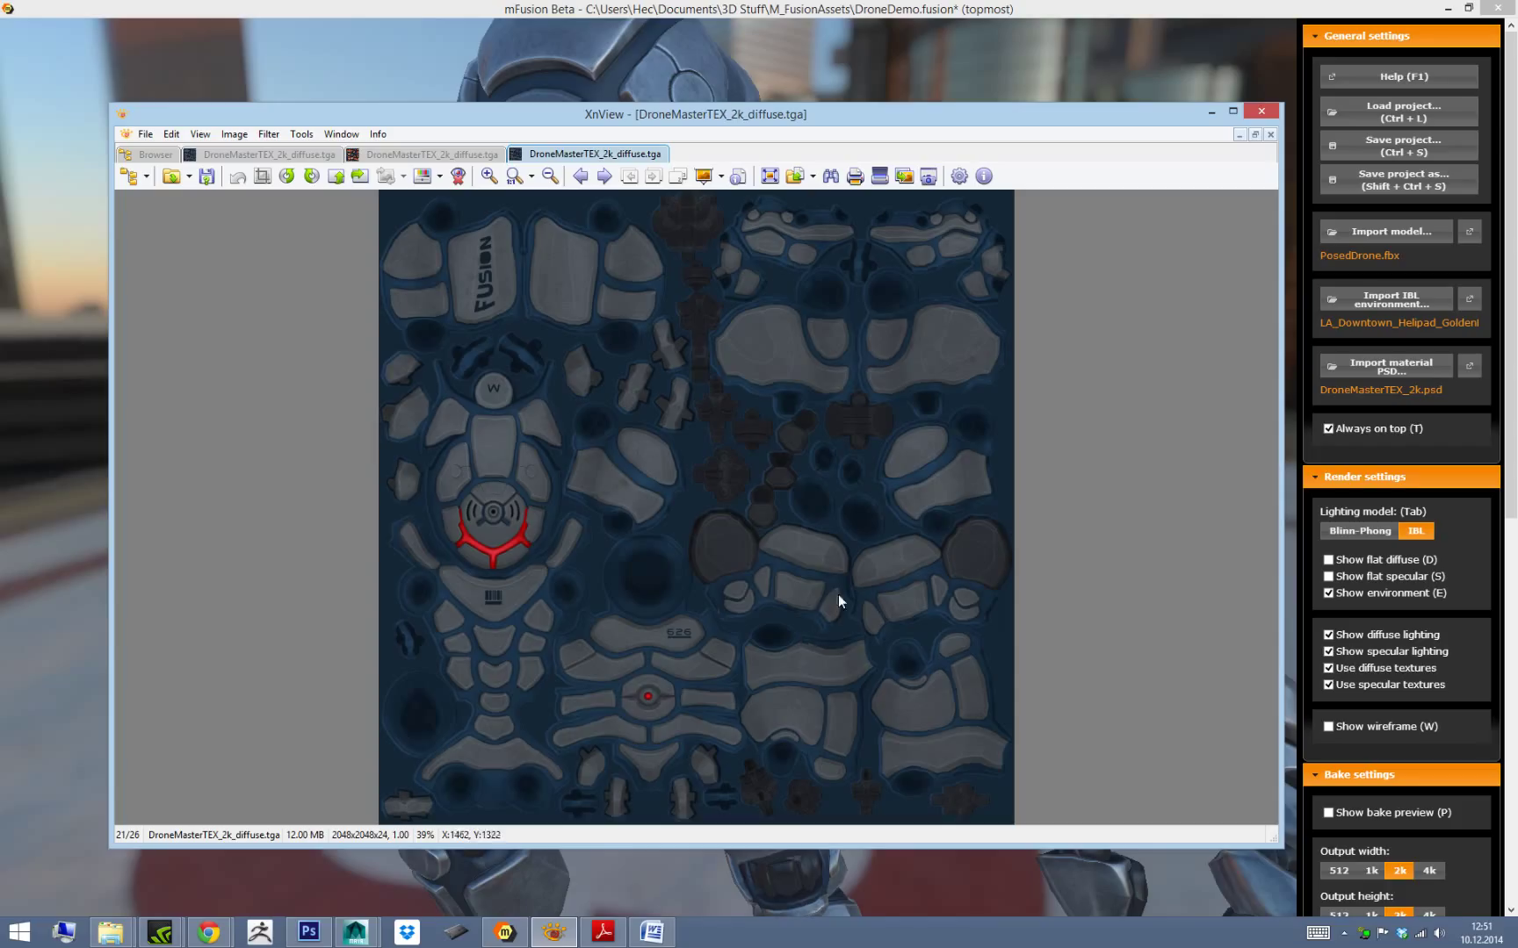
{"action": "left_click", "coordinate": [1232, 111]}
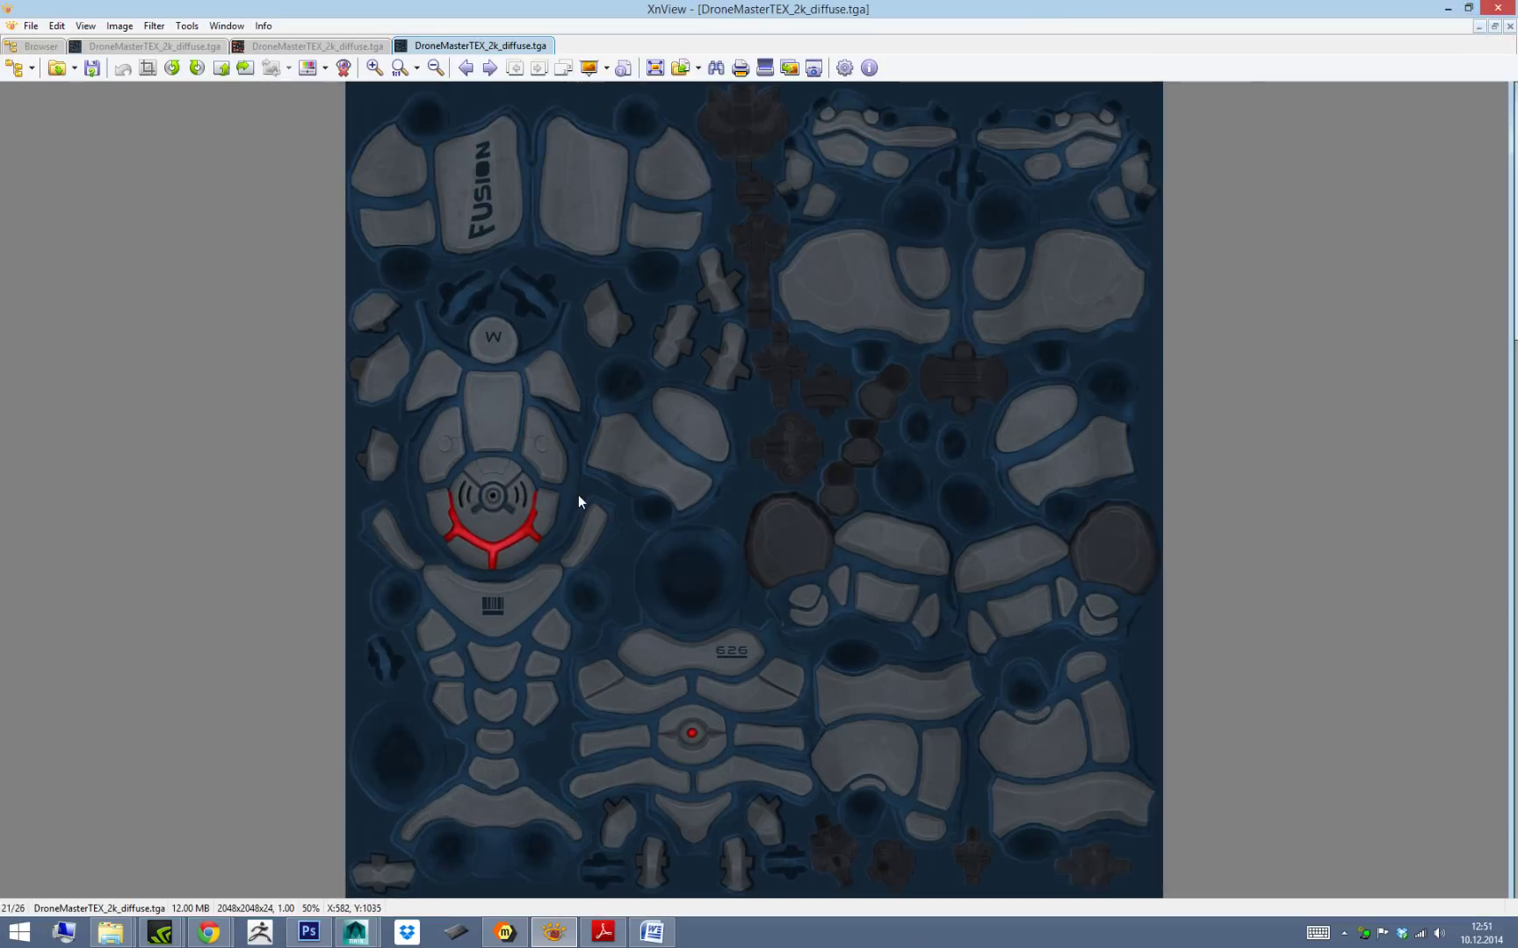
Review the baked gloss, normal and specular maps, restore the XnView window to its smaller size and minimize it.
{"action": "scroll", "coordinate": [577, 494], "scroll_direction": "down", "scroll_amount": 1}
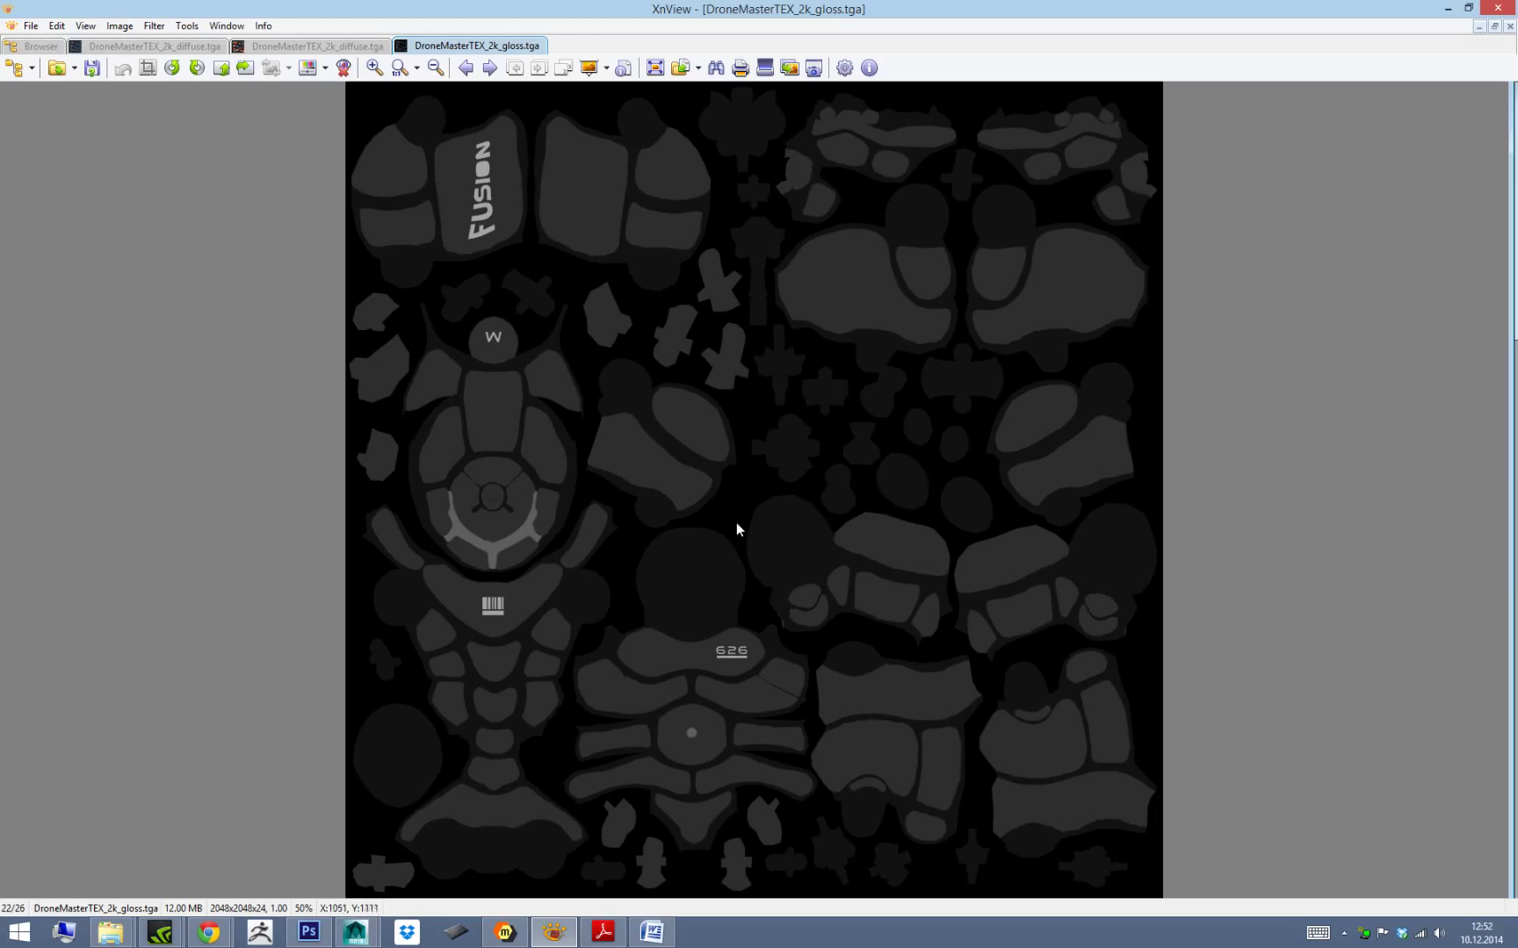
{"action": "scroll", "coordinate": [736, 525], "scroll_direction": "down", "scroll_amount": 1}
{"action": "scroll", "coordinate": [736, 524], "scroll_direction": "down", "scroll_amount": 1}
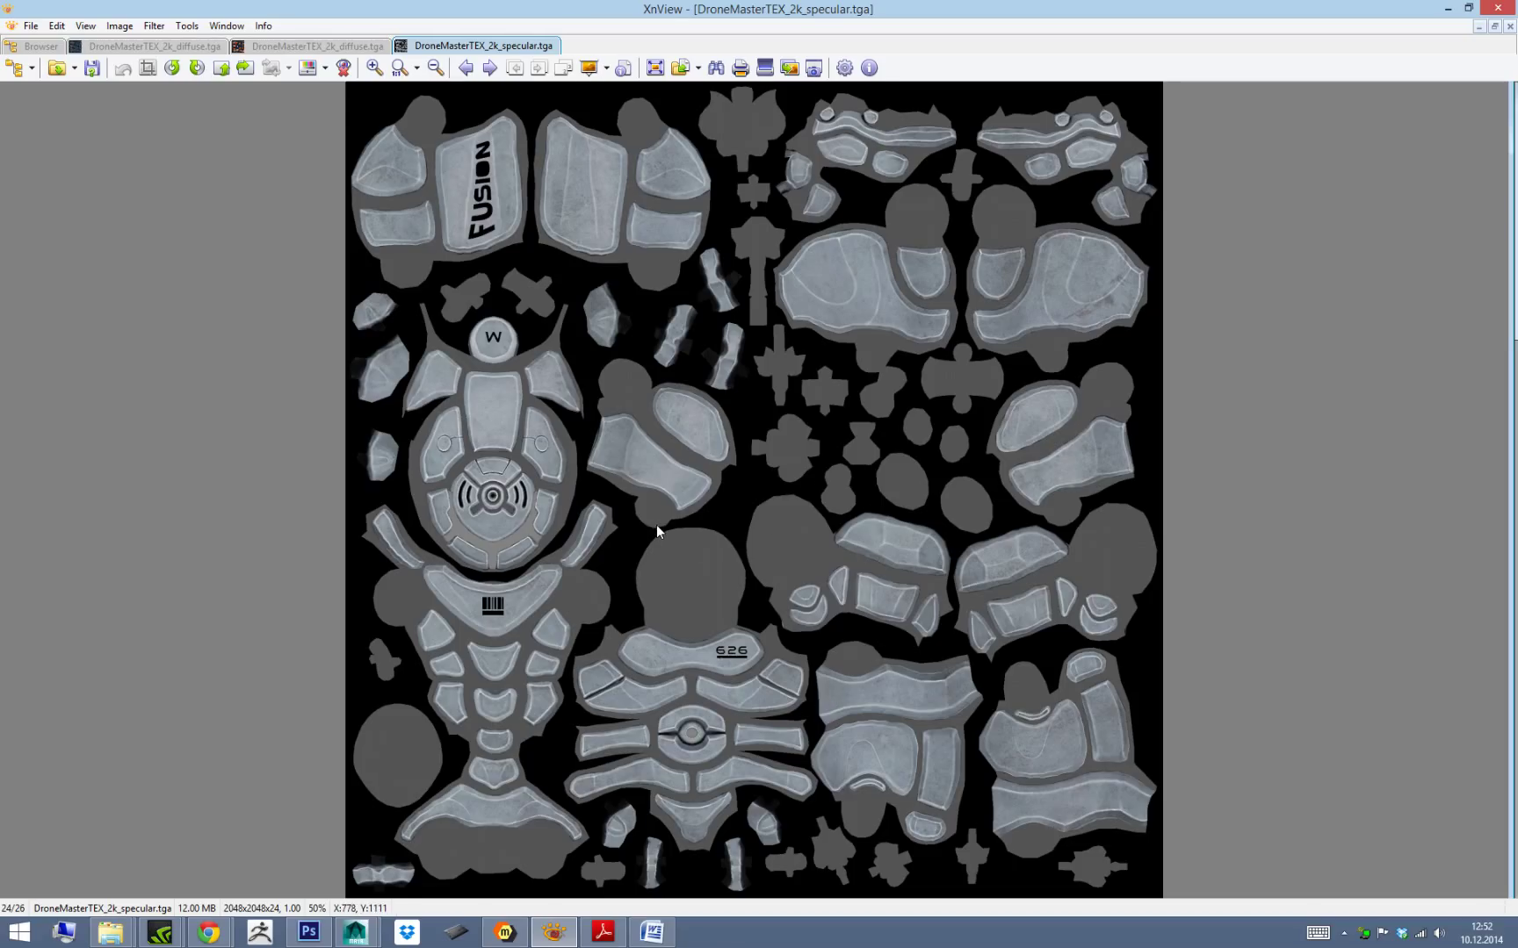
{"action": "key", "text": "Page_Up"}
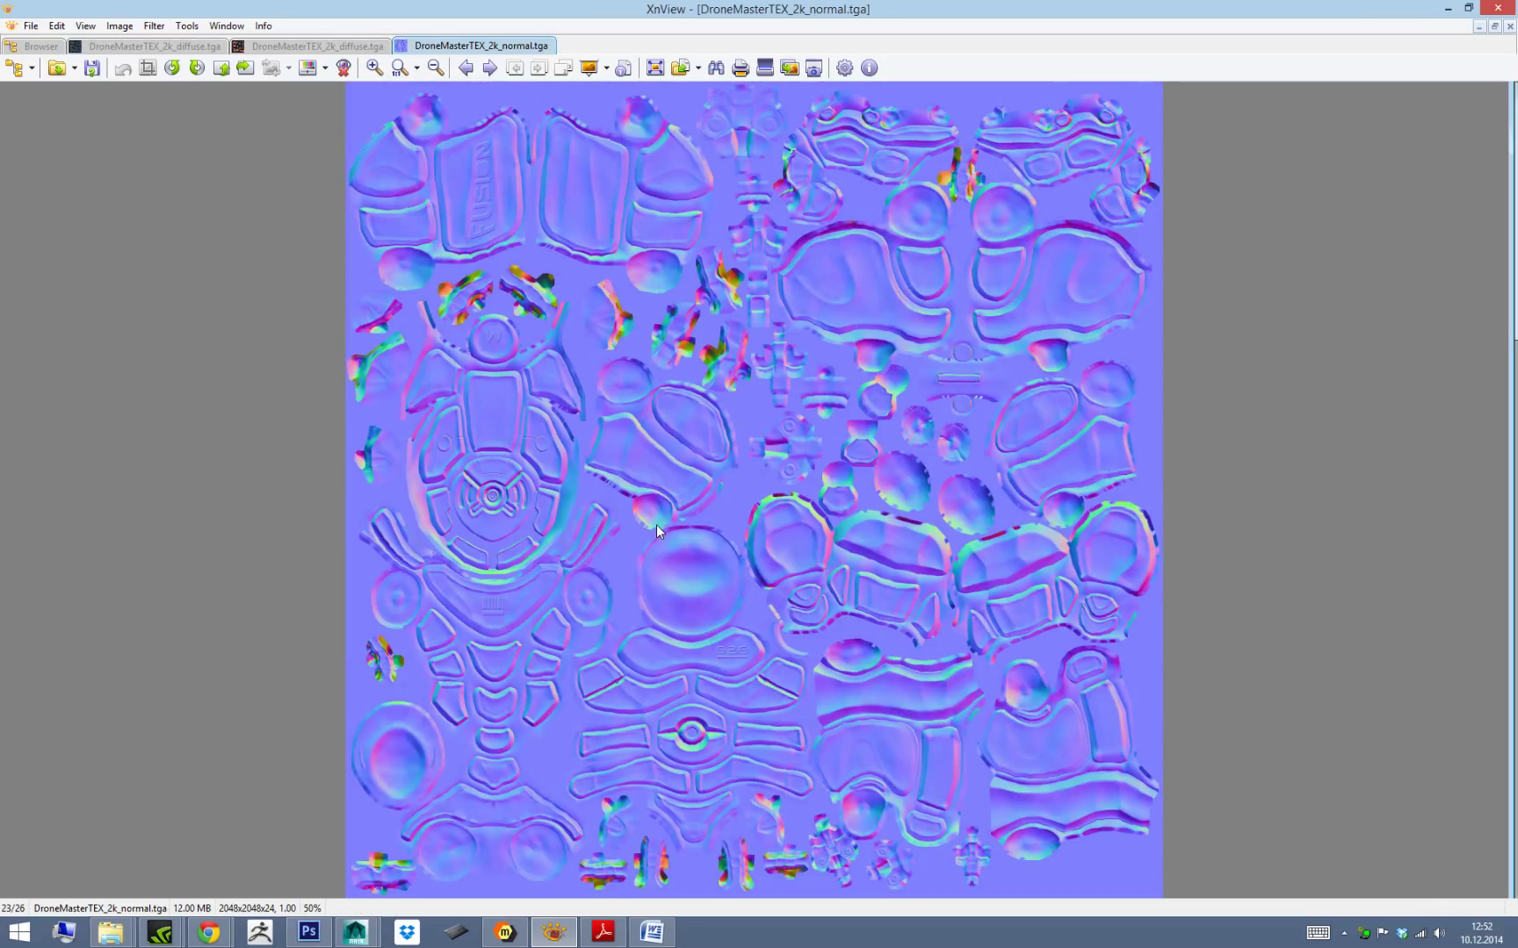
{"action": "left_click", "coordinate": [1467, 8]}
{"action": "left_click", "coordinate": [1212, 112]}
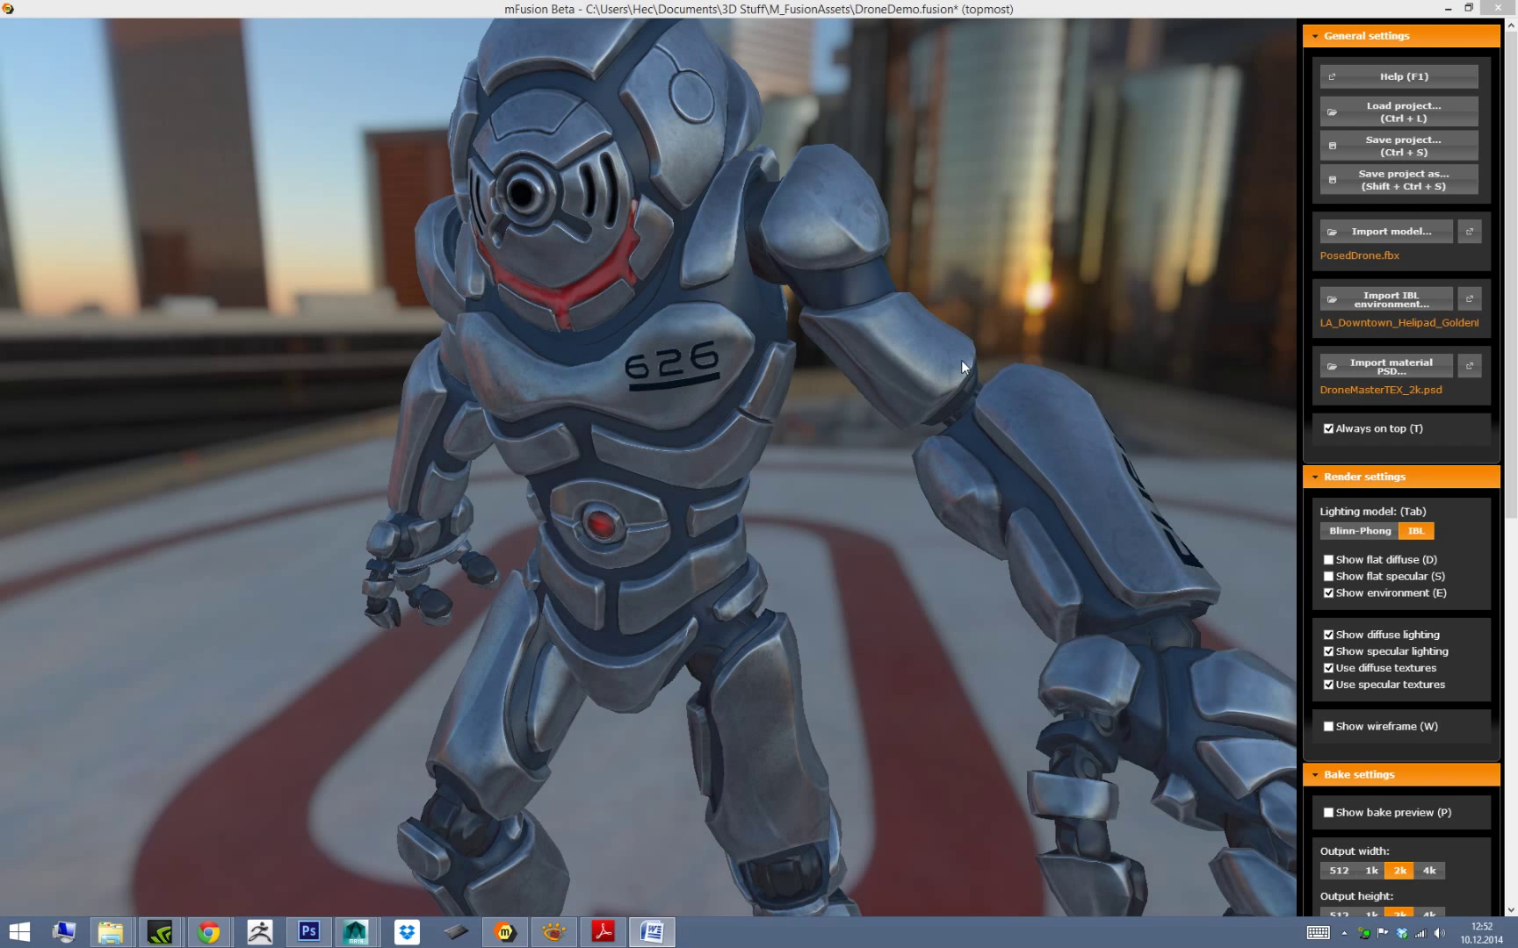
Frame the whole drone in mFusion and examine its raw metal plates from several angles.
{"action": "right_click_drag", "start_coordinate": [986, 604], "coordinate": [975, 460], "text": "alt"}
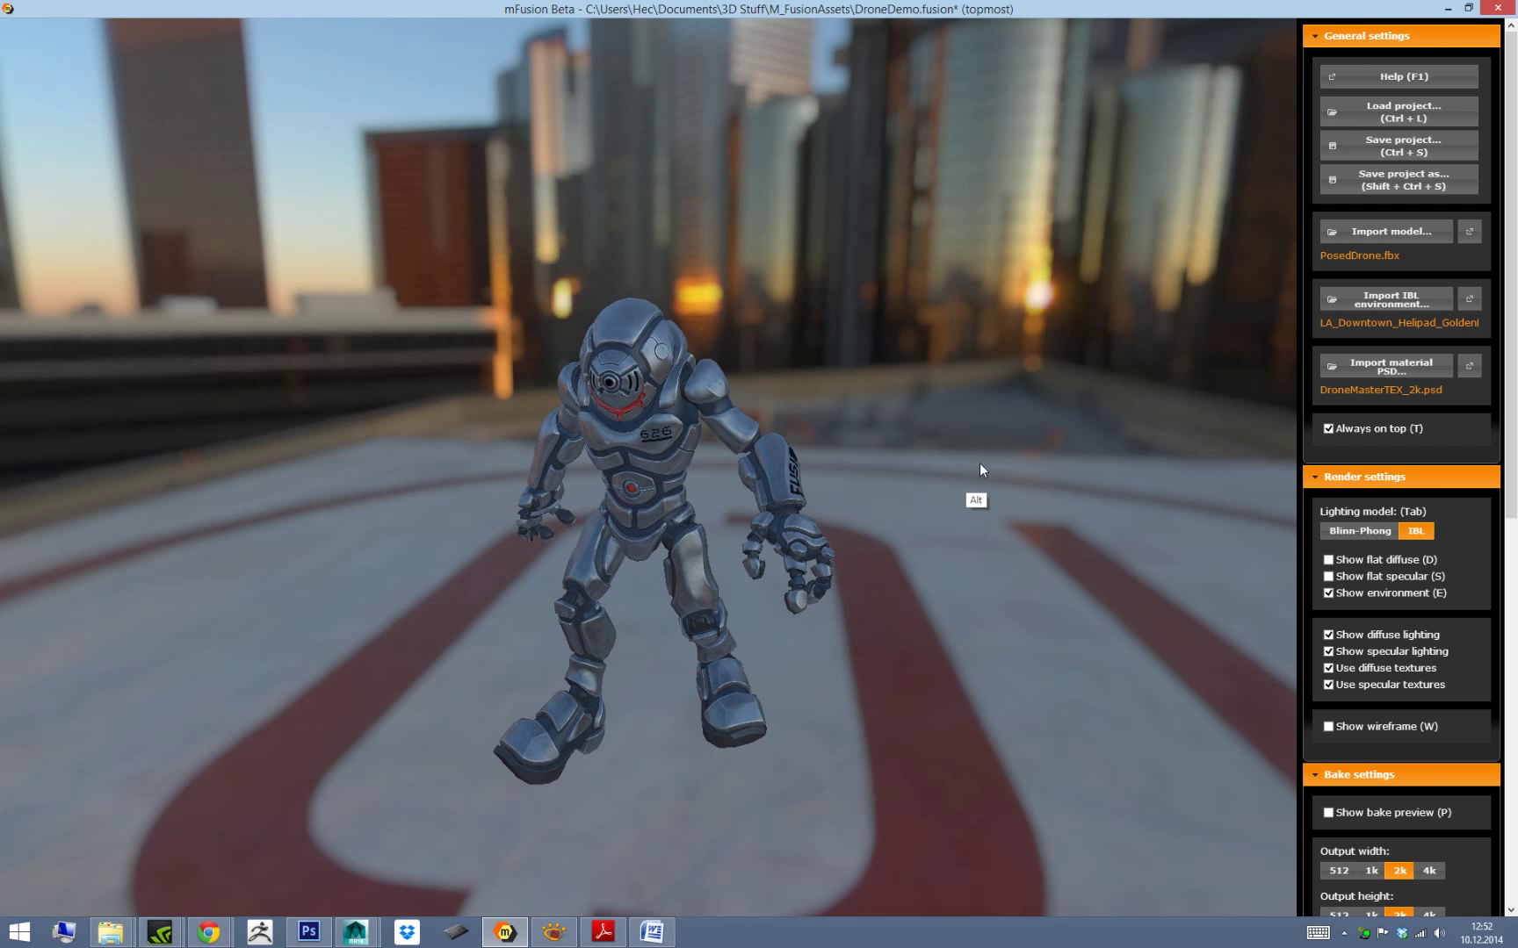
{"action": "middle_click_drag", "start_coordinate": [976, 460], "coordinate": [999, 395], "text": "alt"}
{"action": "right_click_drag", "start_coordinate": [1000, 395], "coordinate": [1102, 532], "text": "alt"}
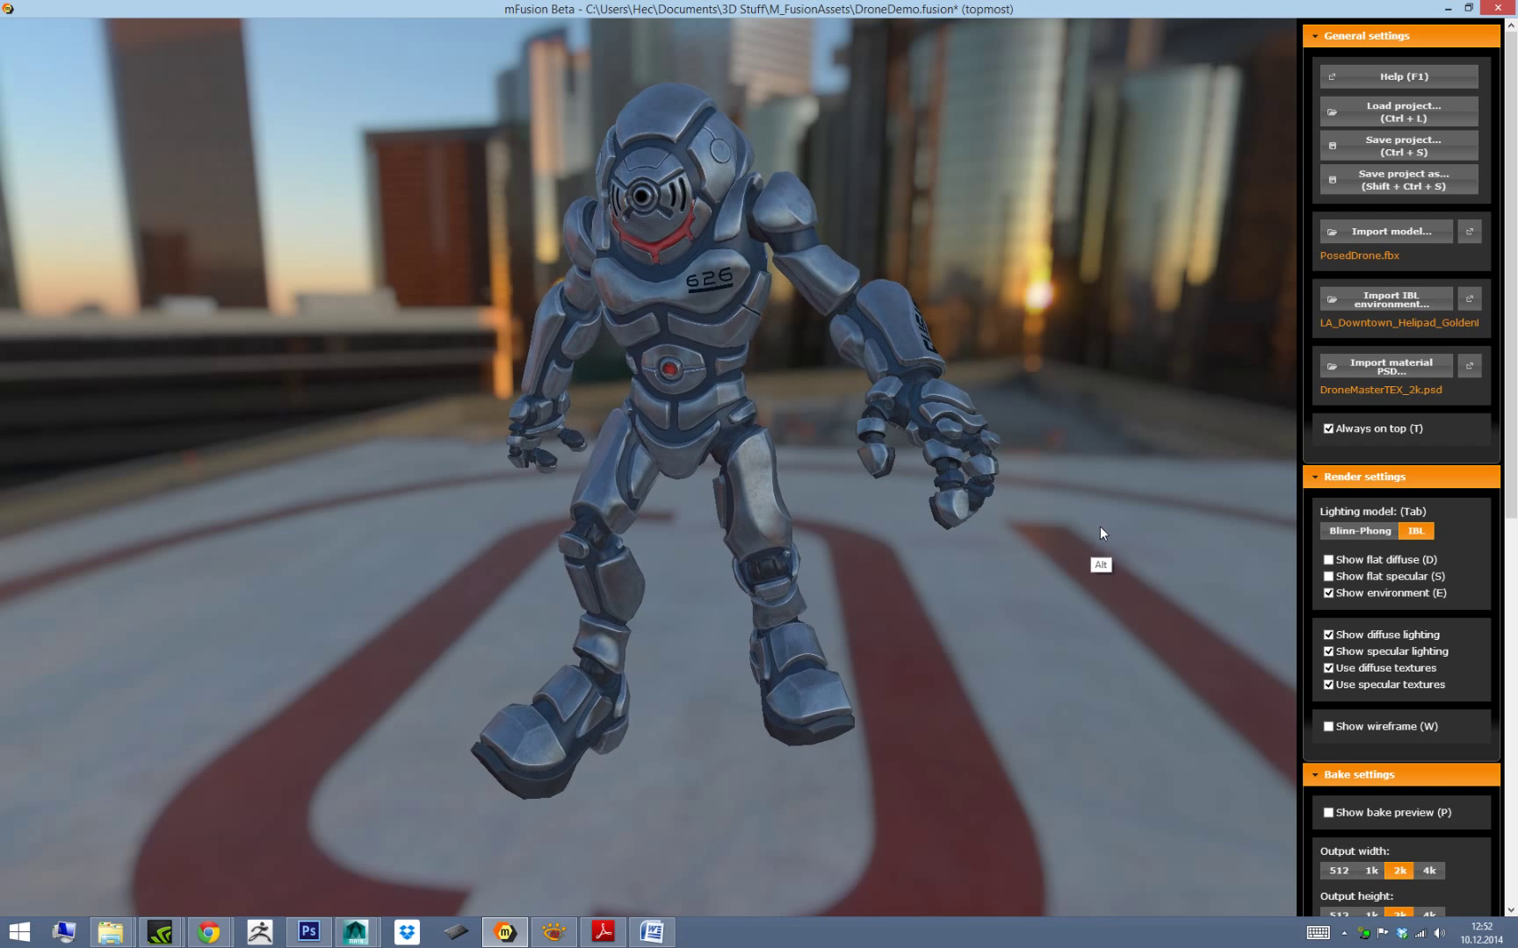
{"action": "left_click_drag", "start_coordinate": [1100, 523], "coordinate": [1084, 512], "text": "alt"}
{"action": "middle_click_drag", "start_coordinate": [1085, 512], "coordinate": [1085, 562], "text": "alt"}
{"action": "left_click_drag", "start_coordinate": [1049, 453], "coordinate": [1110, 495], "text": "alt"}
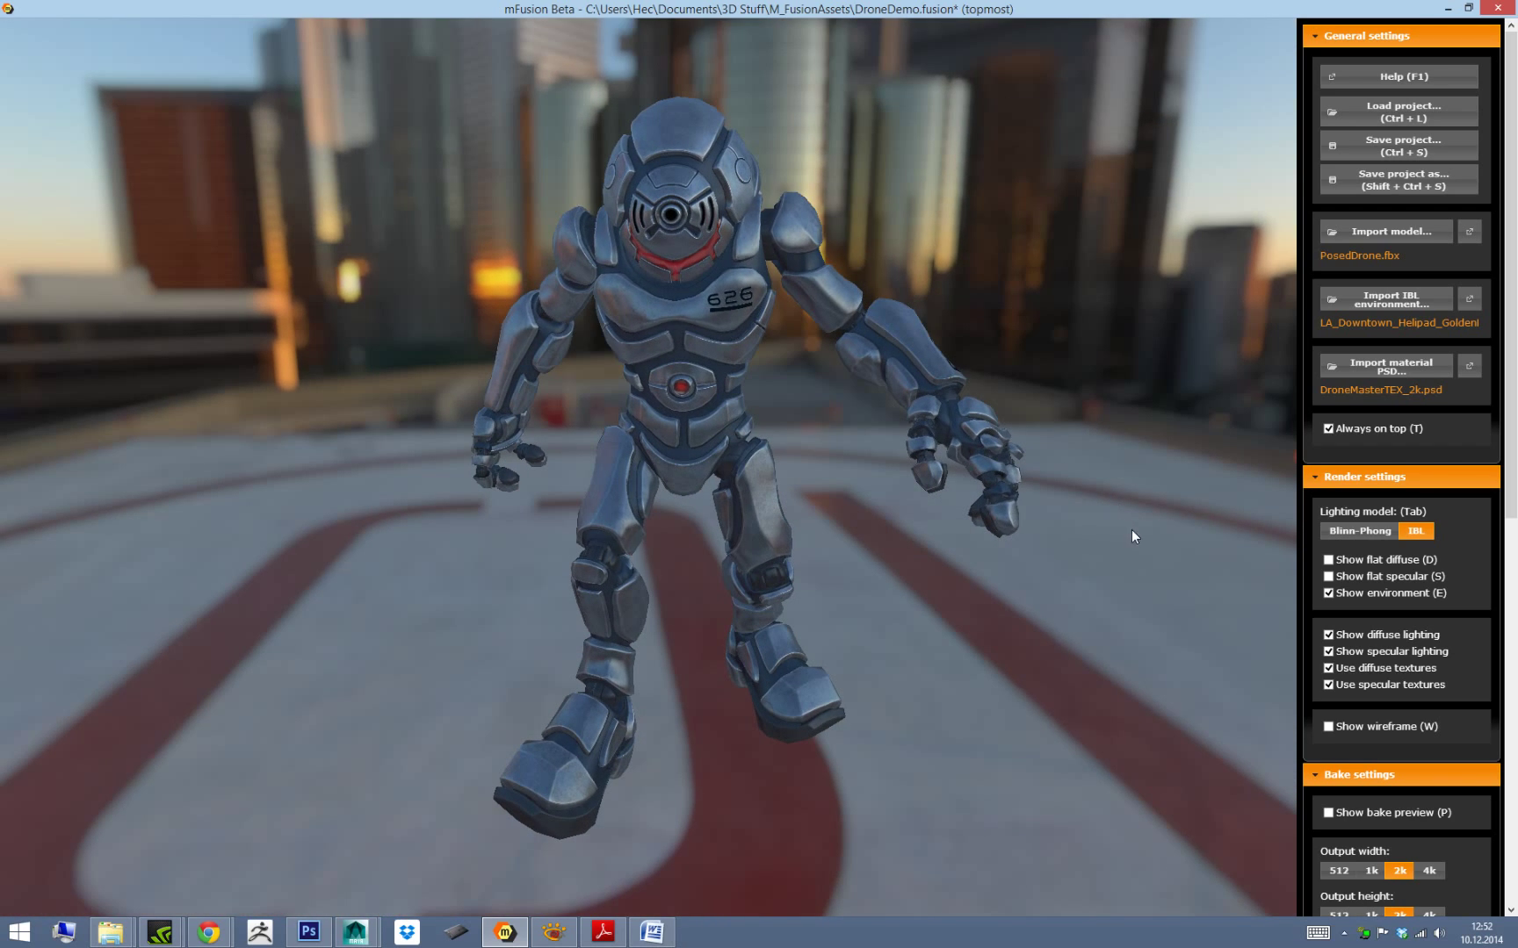
{"action": "mouse_move", "coordinate": [917, 572]}
{"action": "left_mouse_down", "text": "alt"}
{"action": "mouse_move", "coordinate": [891, 568]}
{"action": "mouse_move", "coordinate": [922, 569]}
{"action": "left_mouse_up", "text": "alt"}
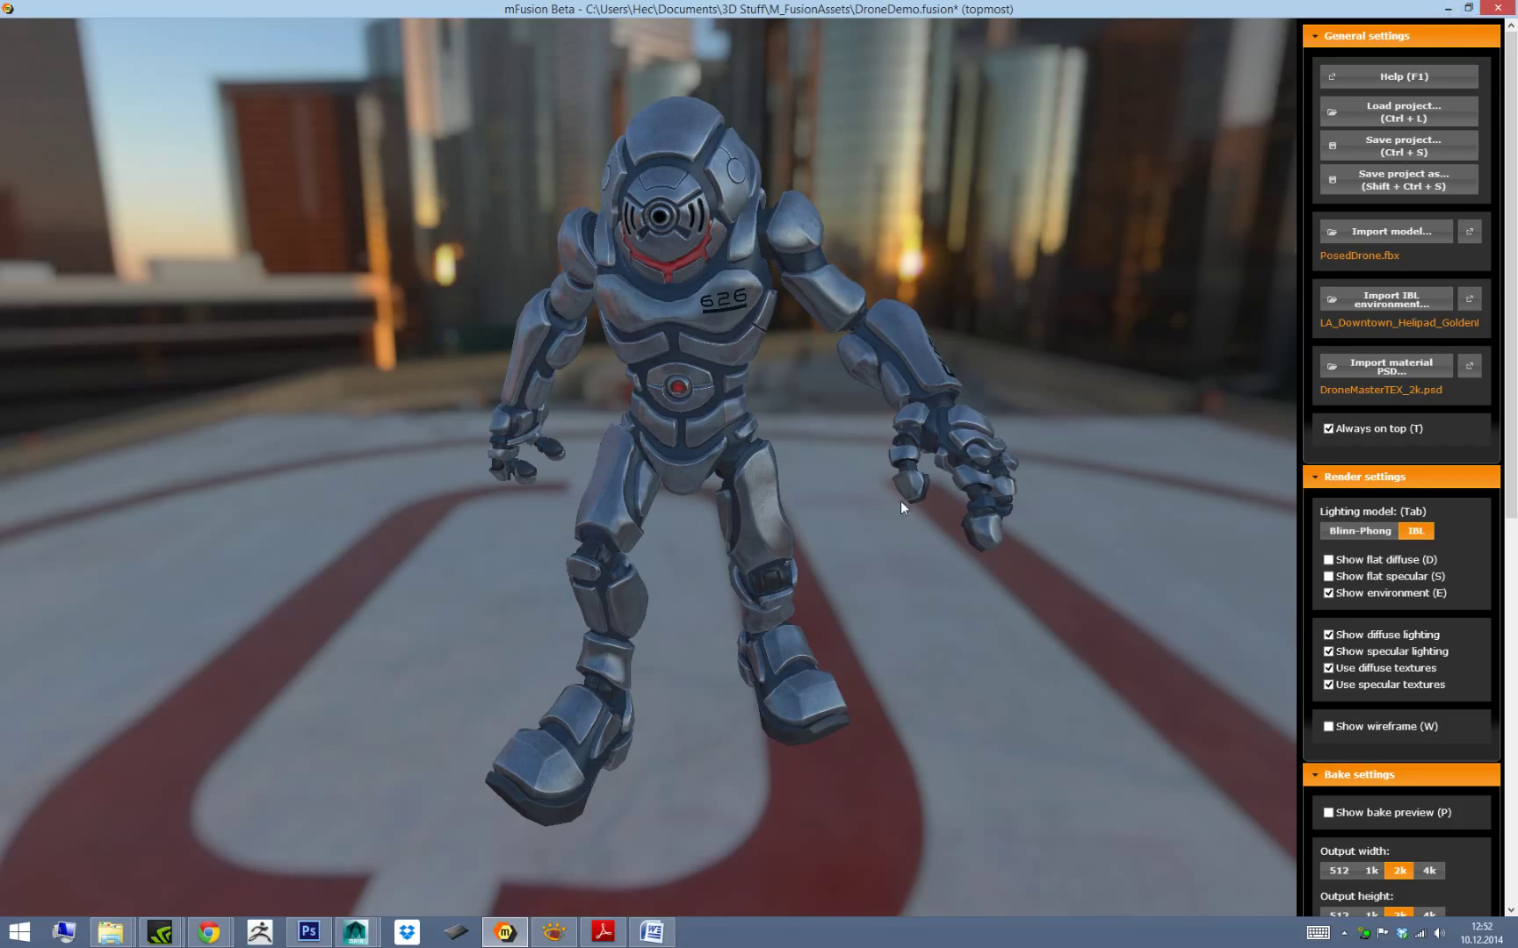
Restore the mFusion window to its smaller size over Photoshop and view the drone from other angles.
{"action": "left_click", "coordinate": [1468, 8]}
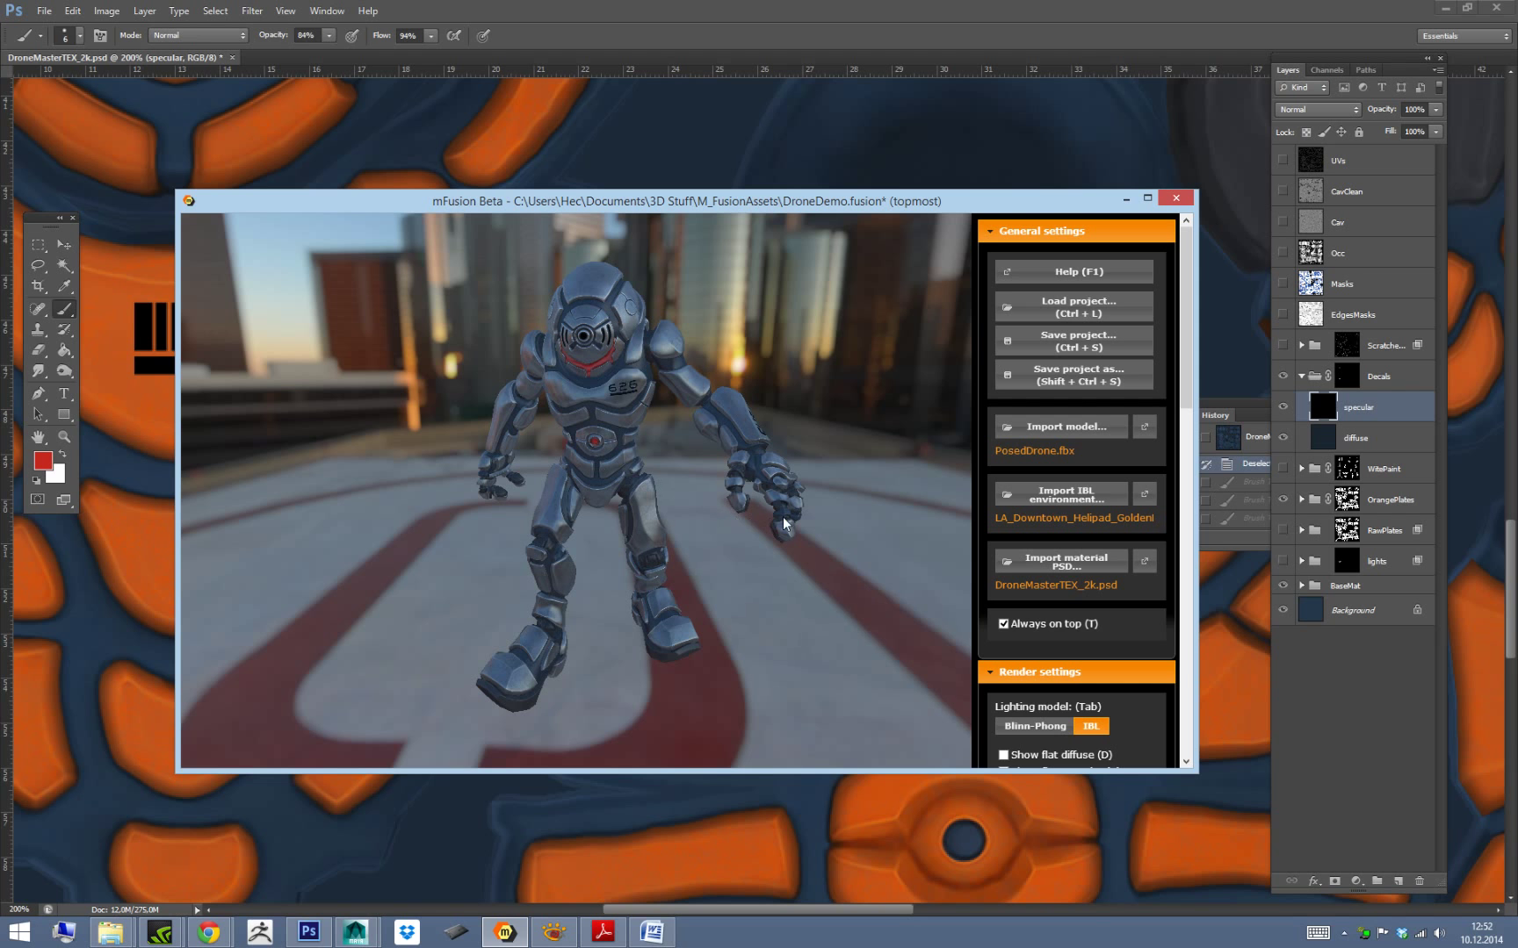
{"action": "left_click_drag", "start_coordinate": [854, 481], "coordinate": [829, 585], "text": "alt"}
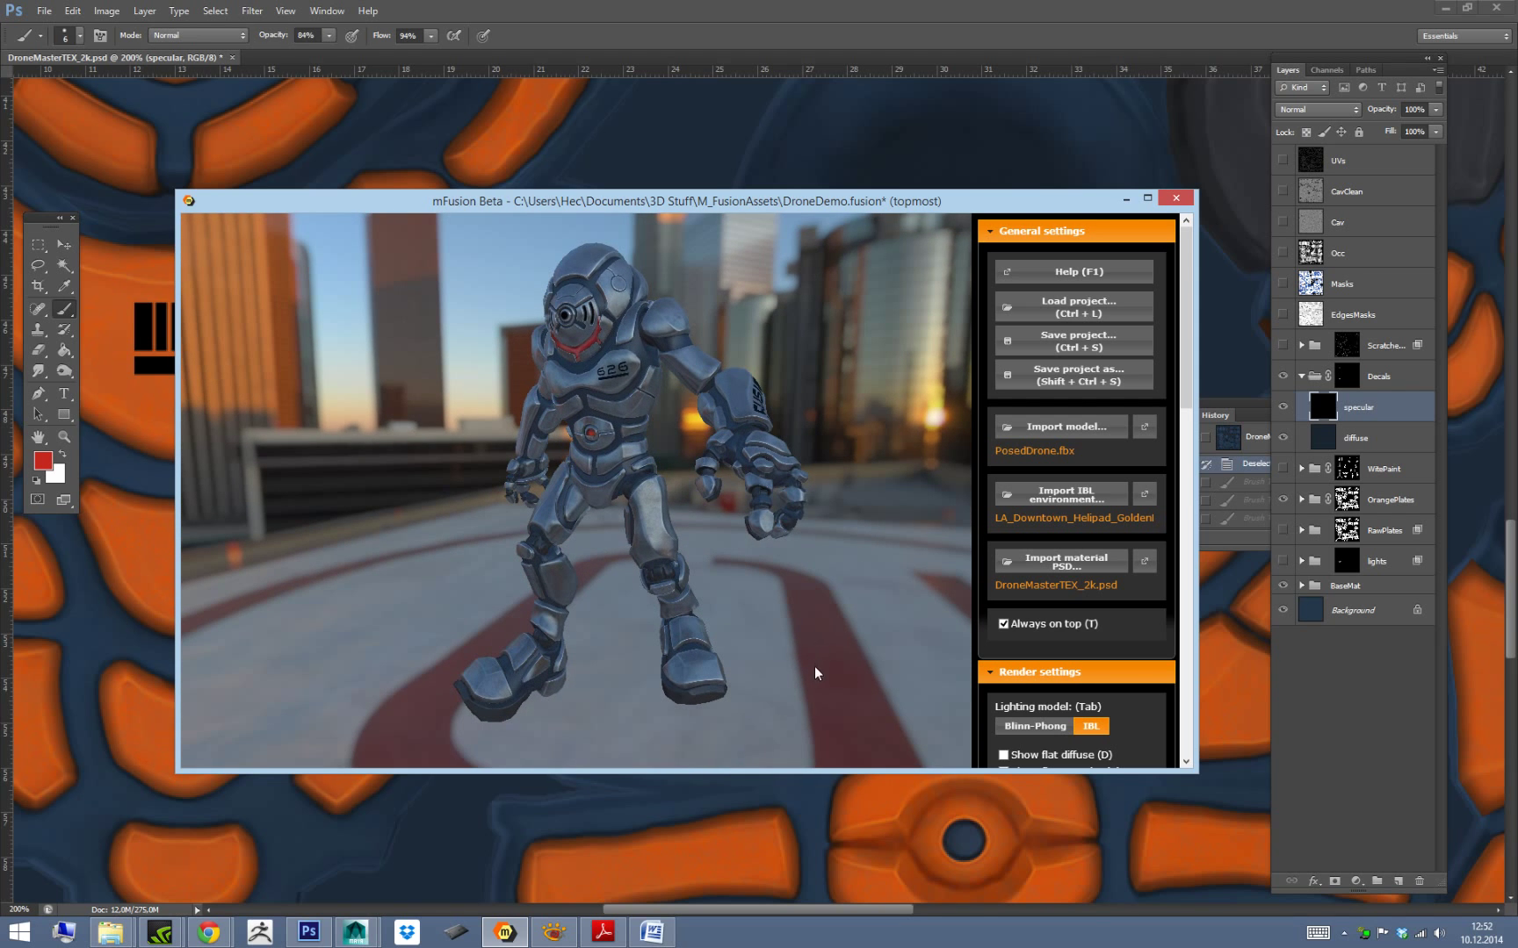
{"action": "left_click_drag", "start_coordinate": [845, 450], "coordinate": [908, 542], "text": "alt"}
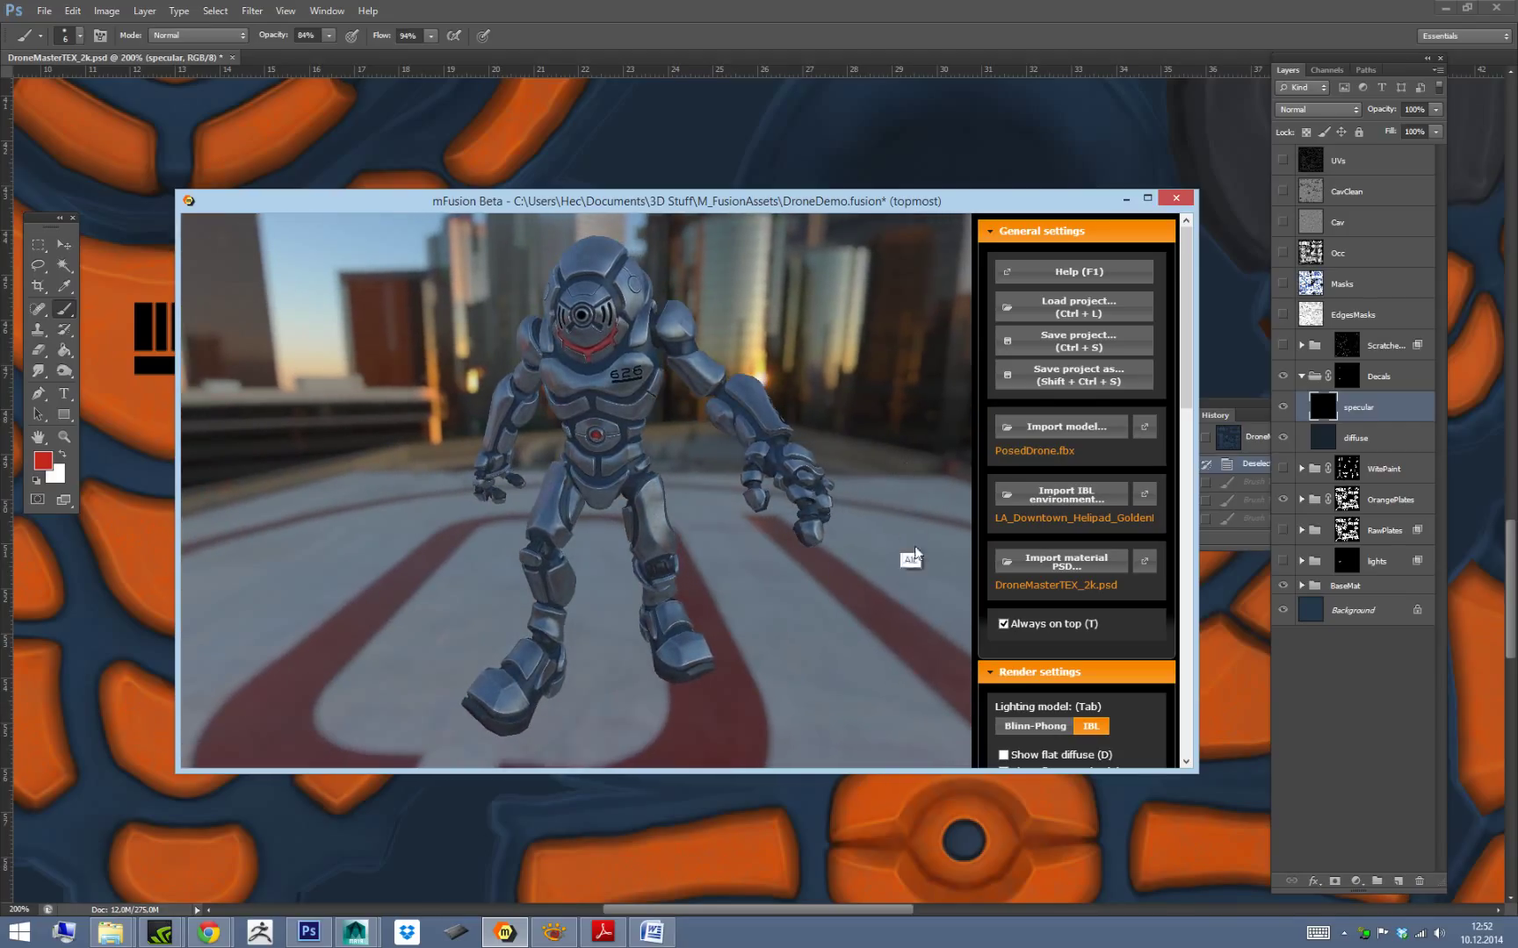